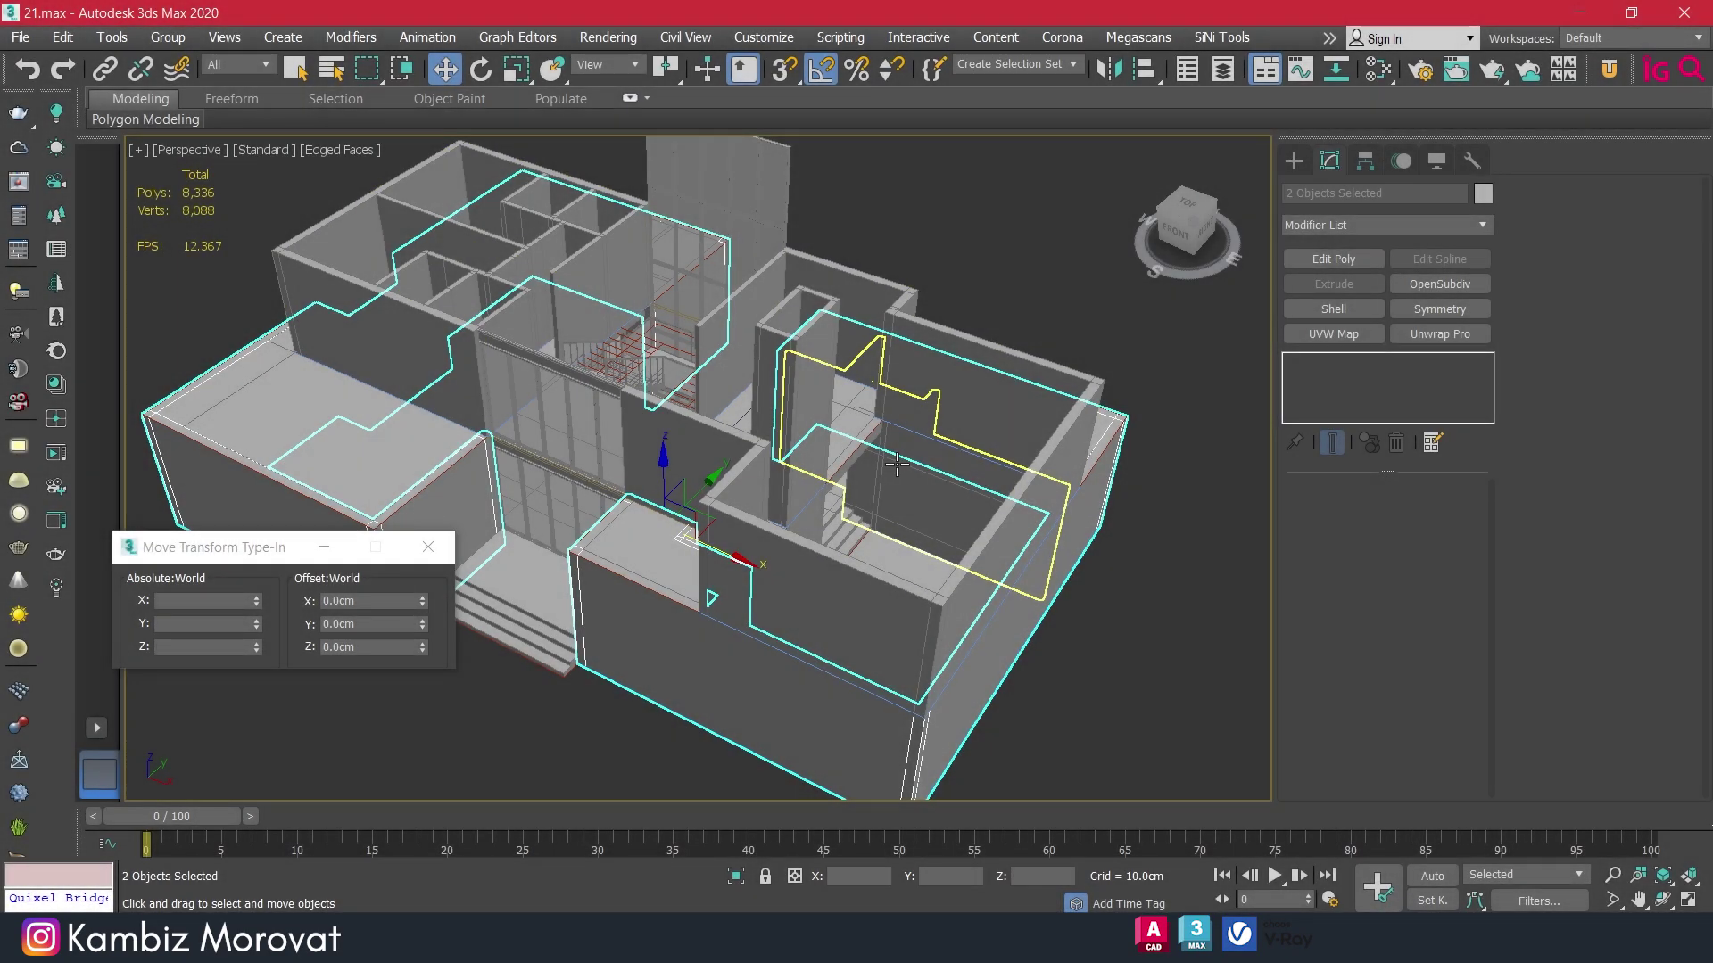
Isolate the three wall pieces with Alt+Q and select the right-hand room's wall, Box001.
left_click(898, 458)
key("alt+q")
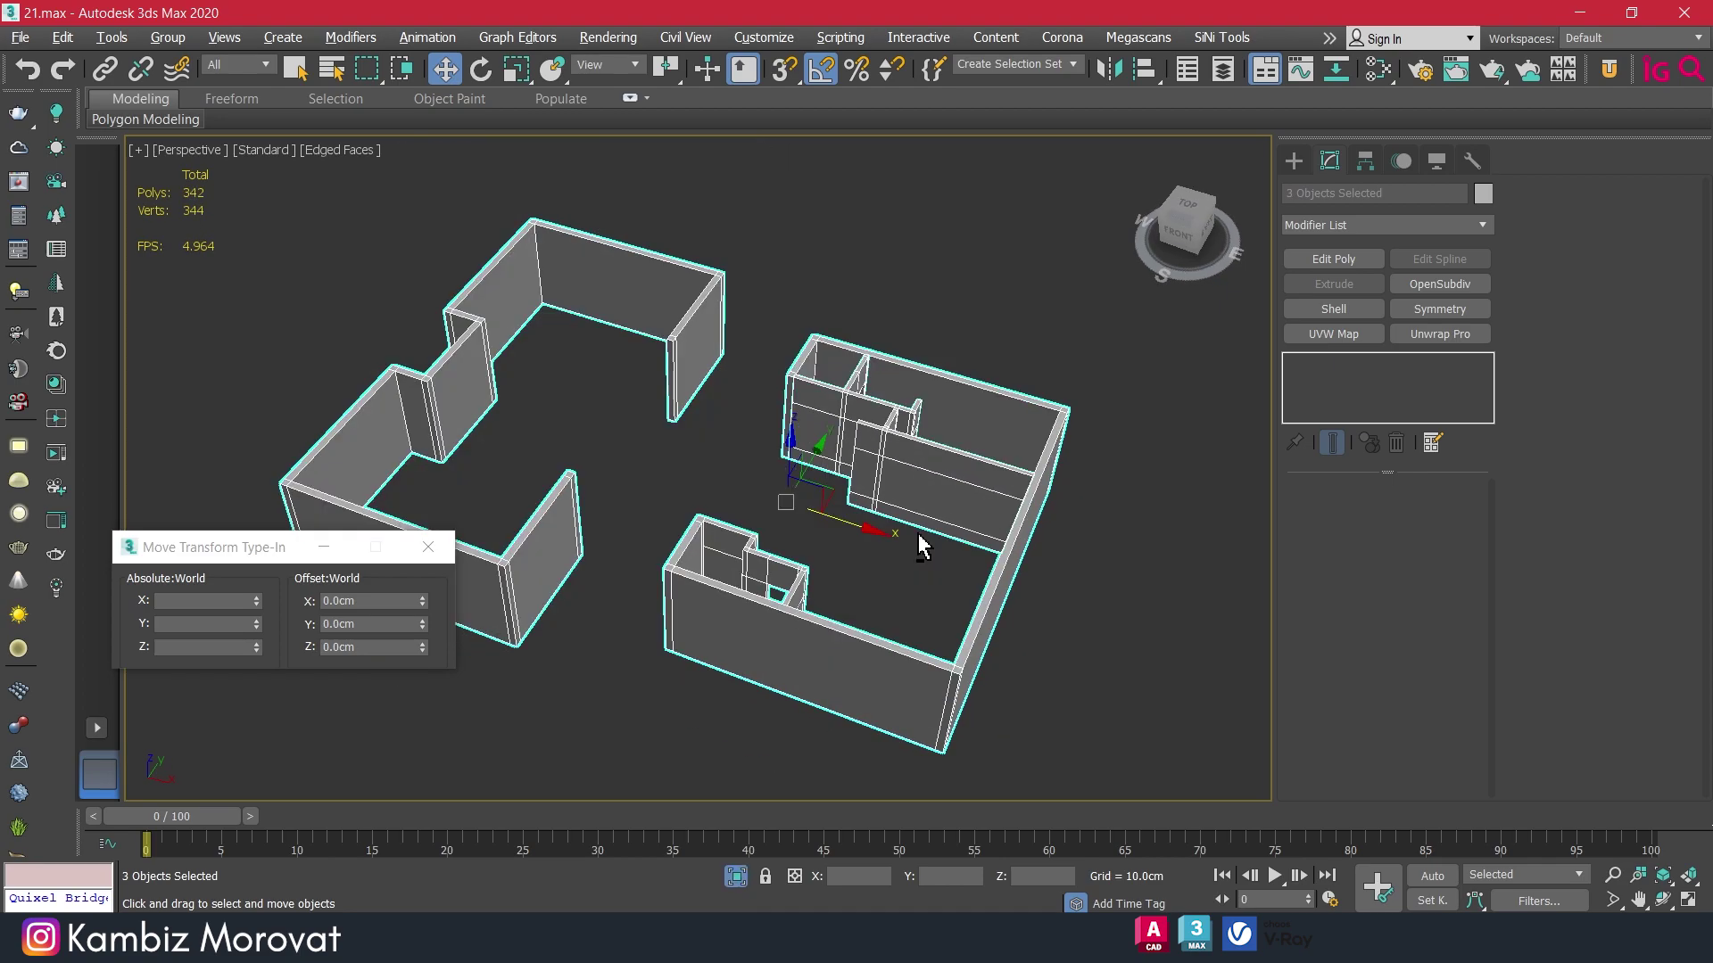
scroll(926, 609, "up", 5)
middle_click_drag(926, 609, 860, 496, "alt")
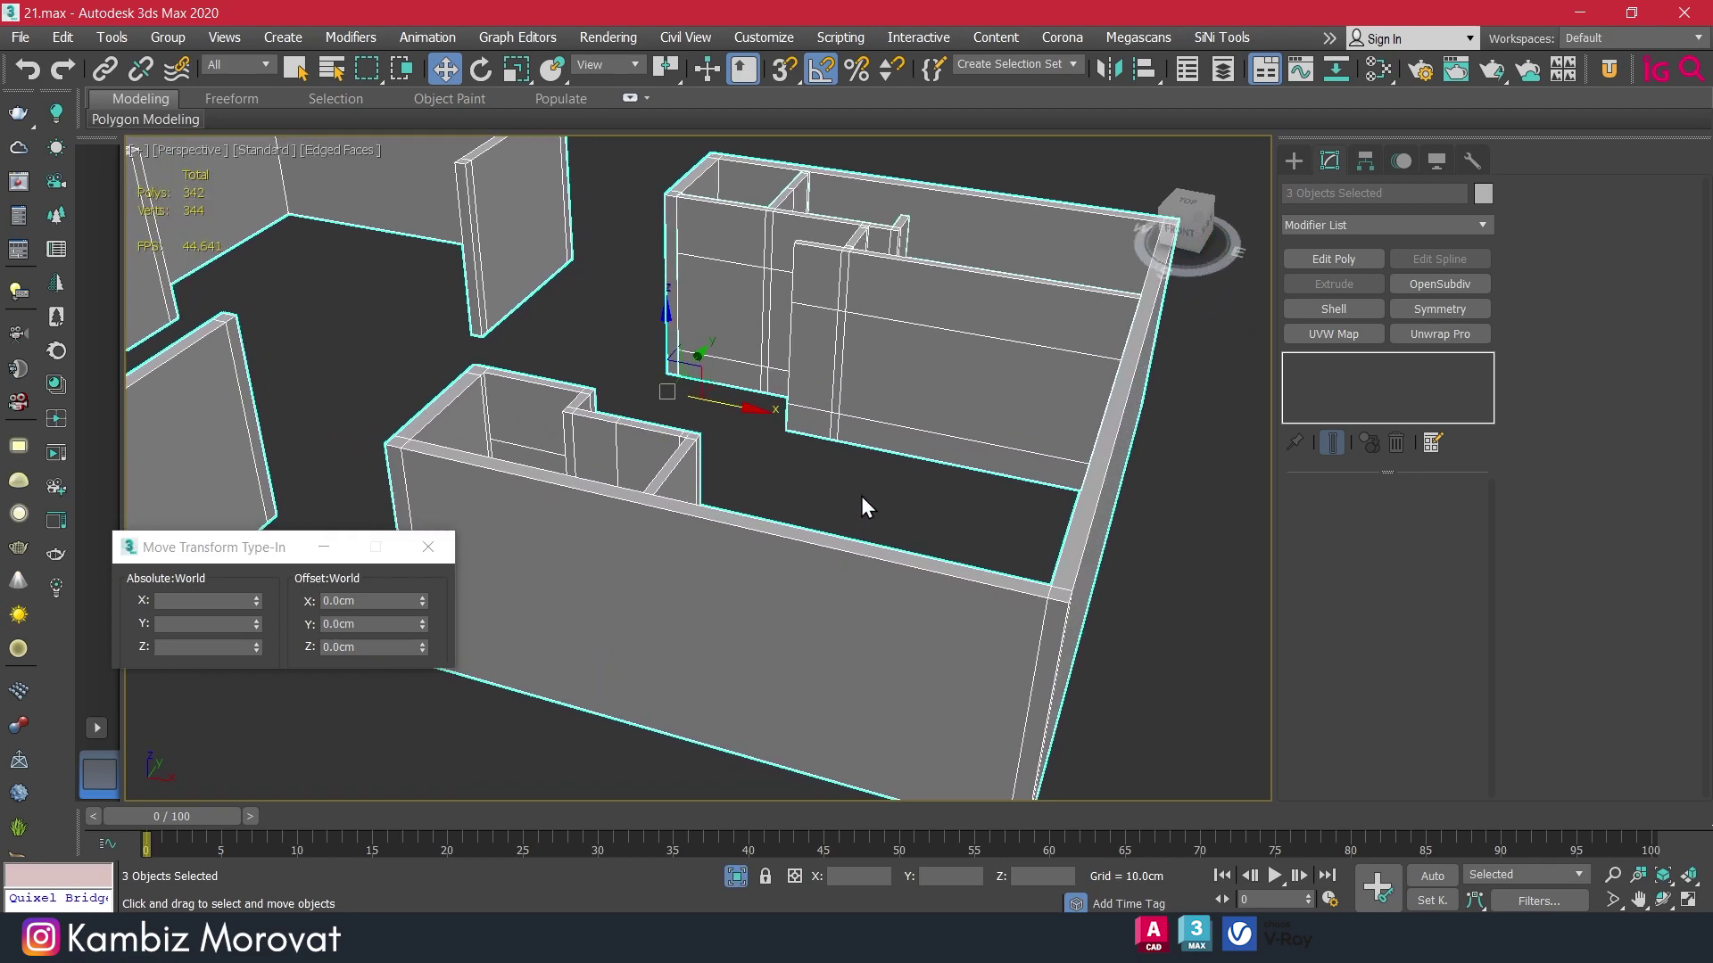
left_click(925, 586)
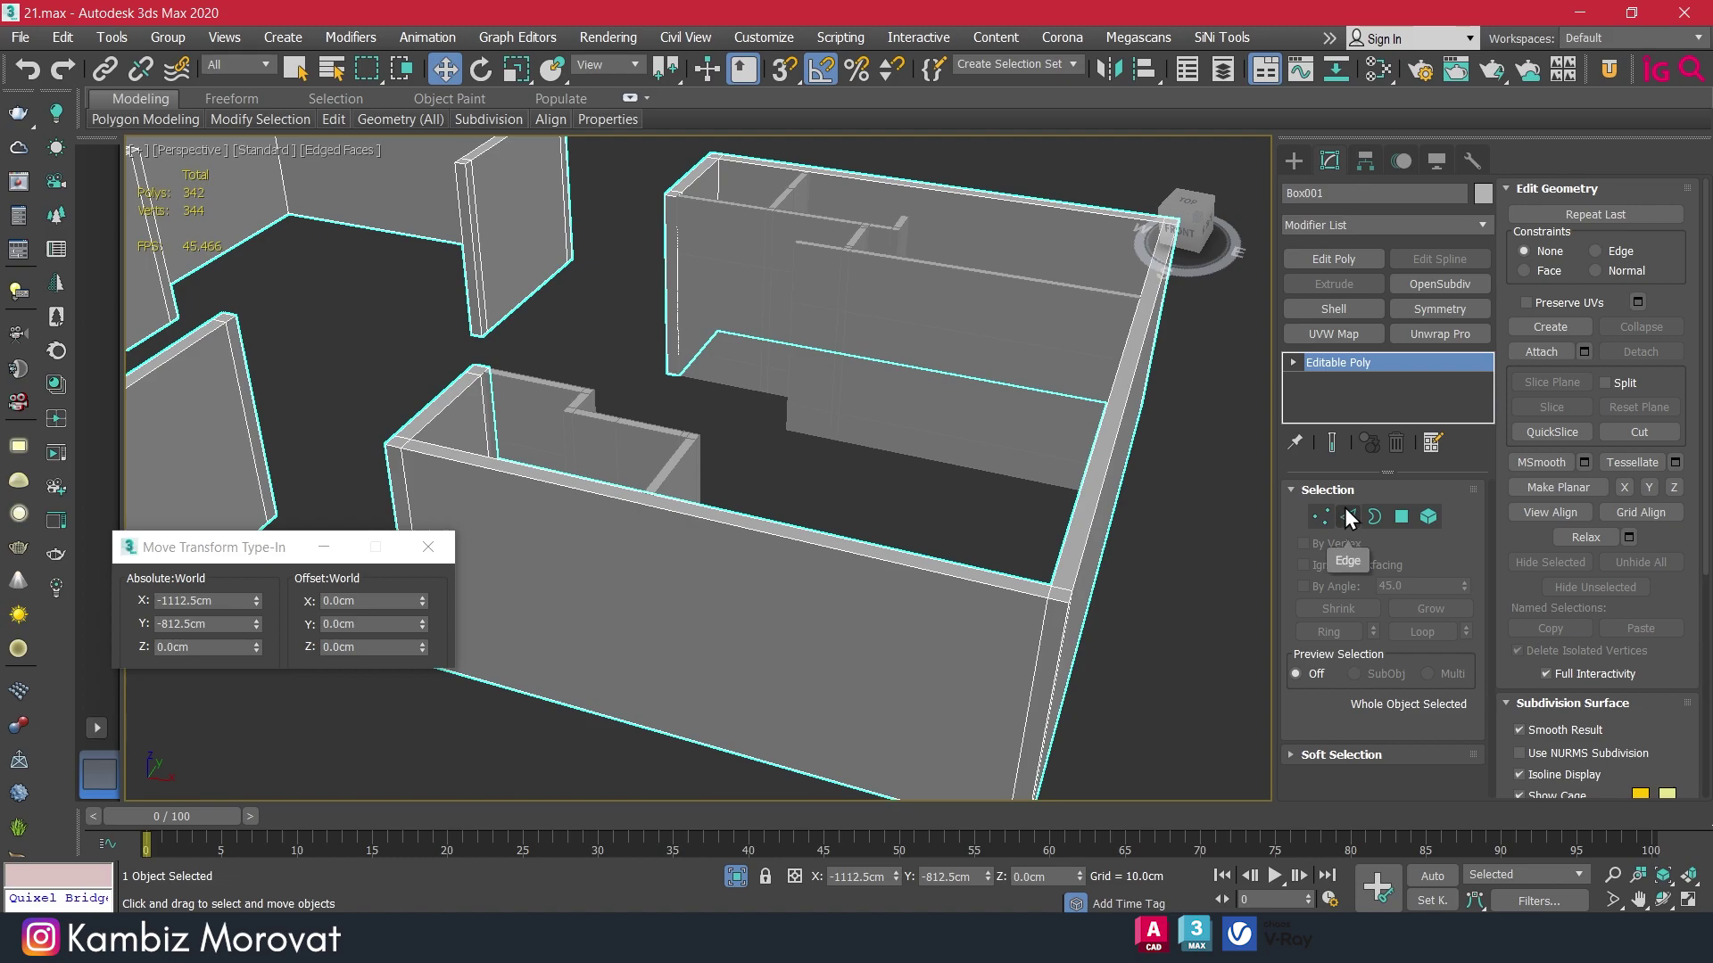
Ring-select the near wall's top edge and connect it with 1 segment to add a vertical edge.
left_click(1347, 515)
left_click(883, 556)
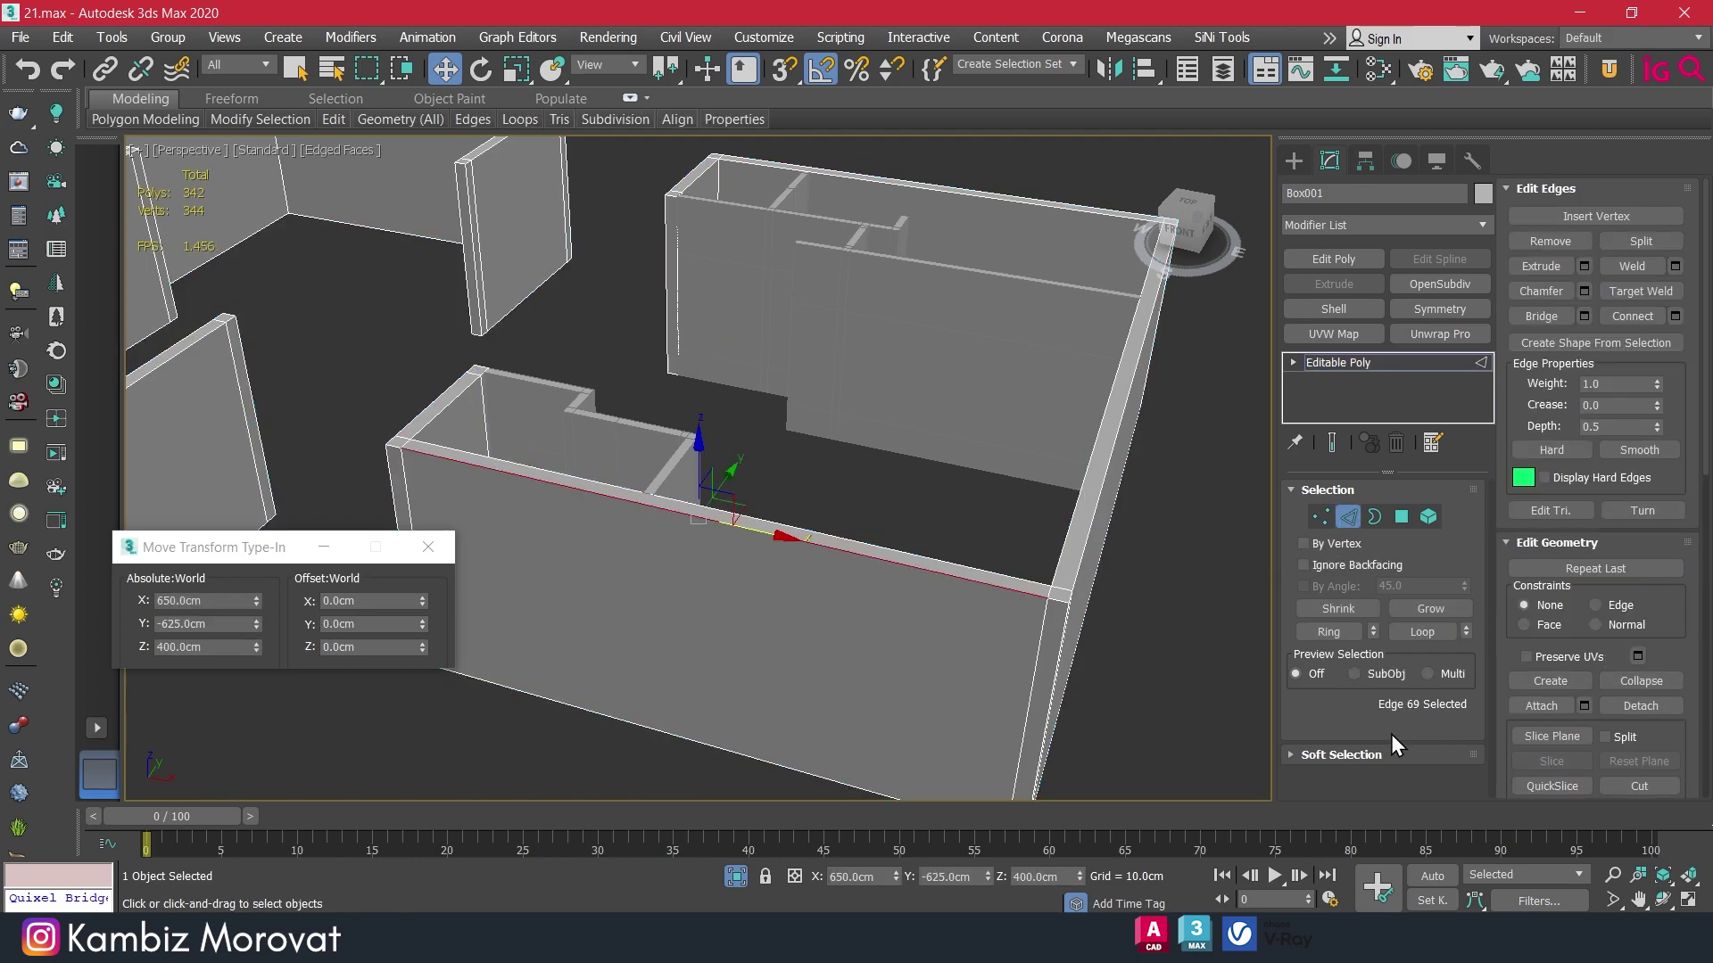
left_click(1326, 631)
left_click(1676, 317)
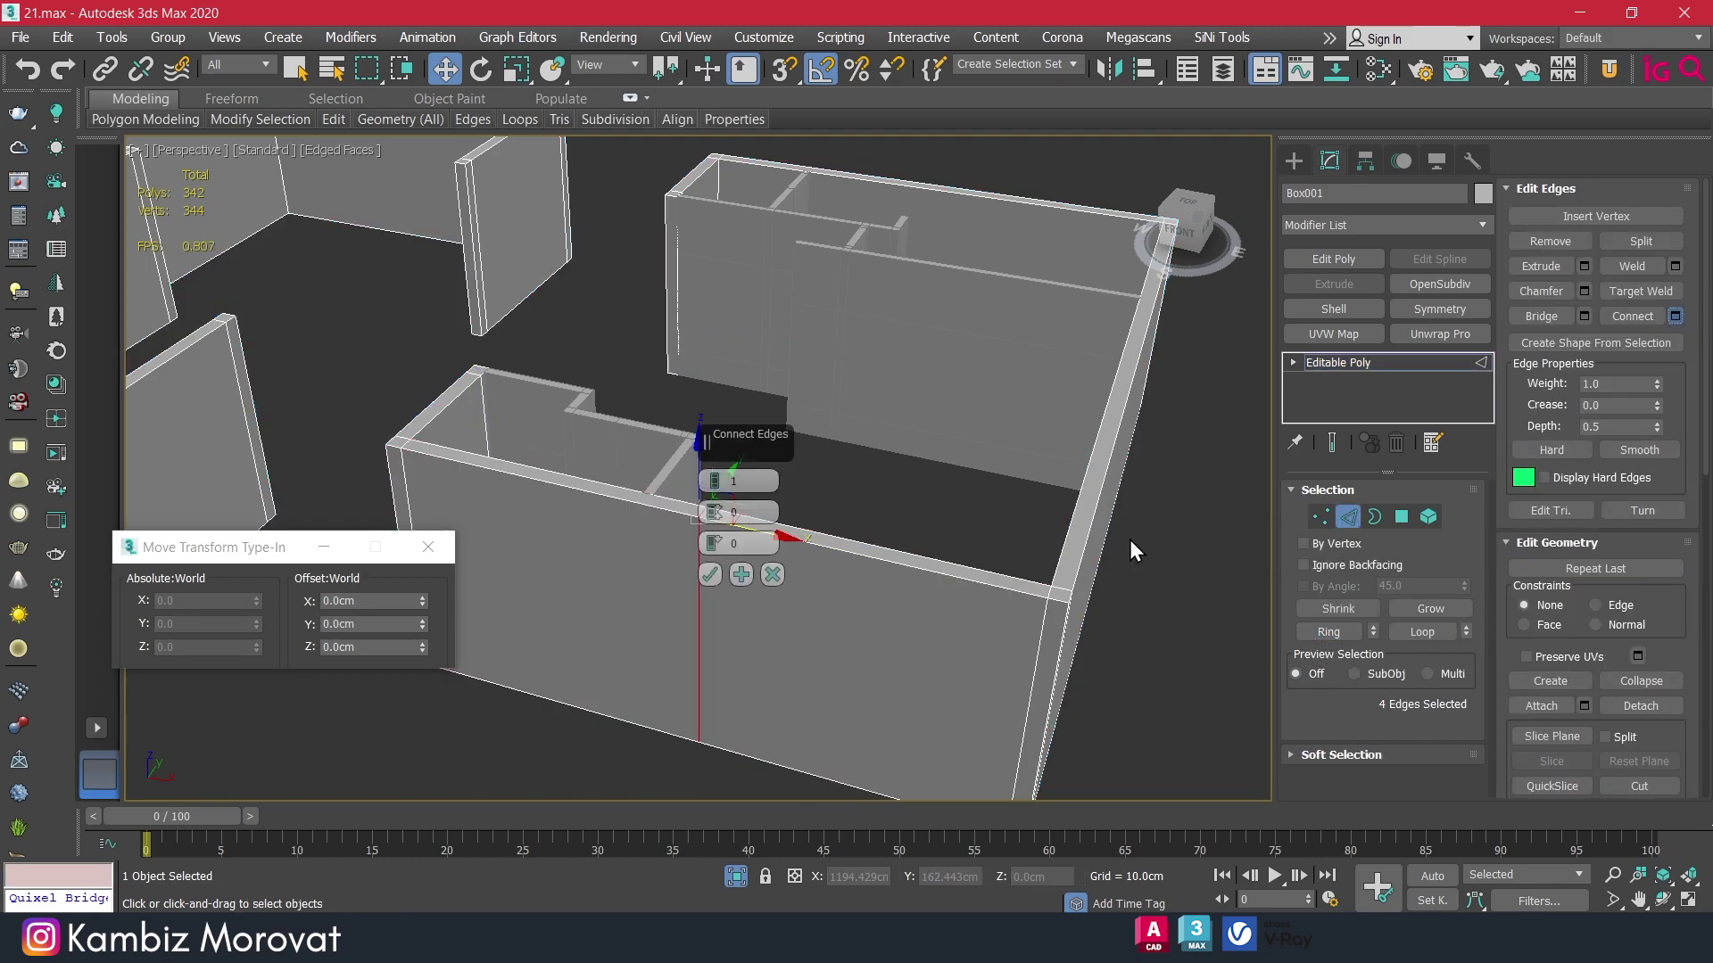
left_click(711, 576)
Snap the new edge to a corner and offset it X 120 cm to sit at X 695.
middle_click_drag(711, 578, 745, 635, "alt")
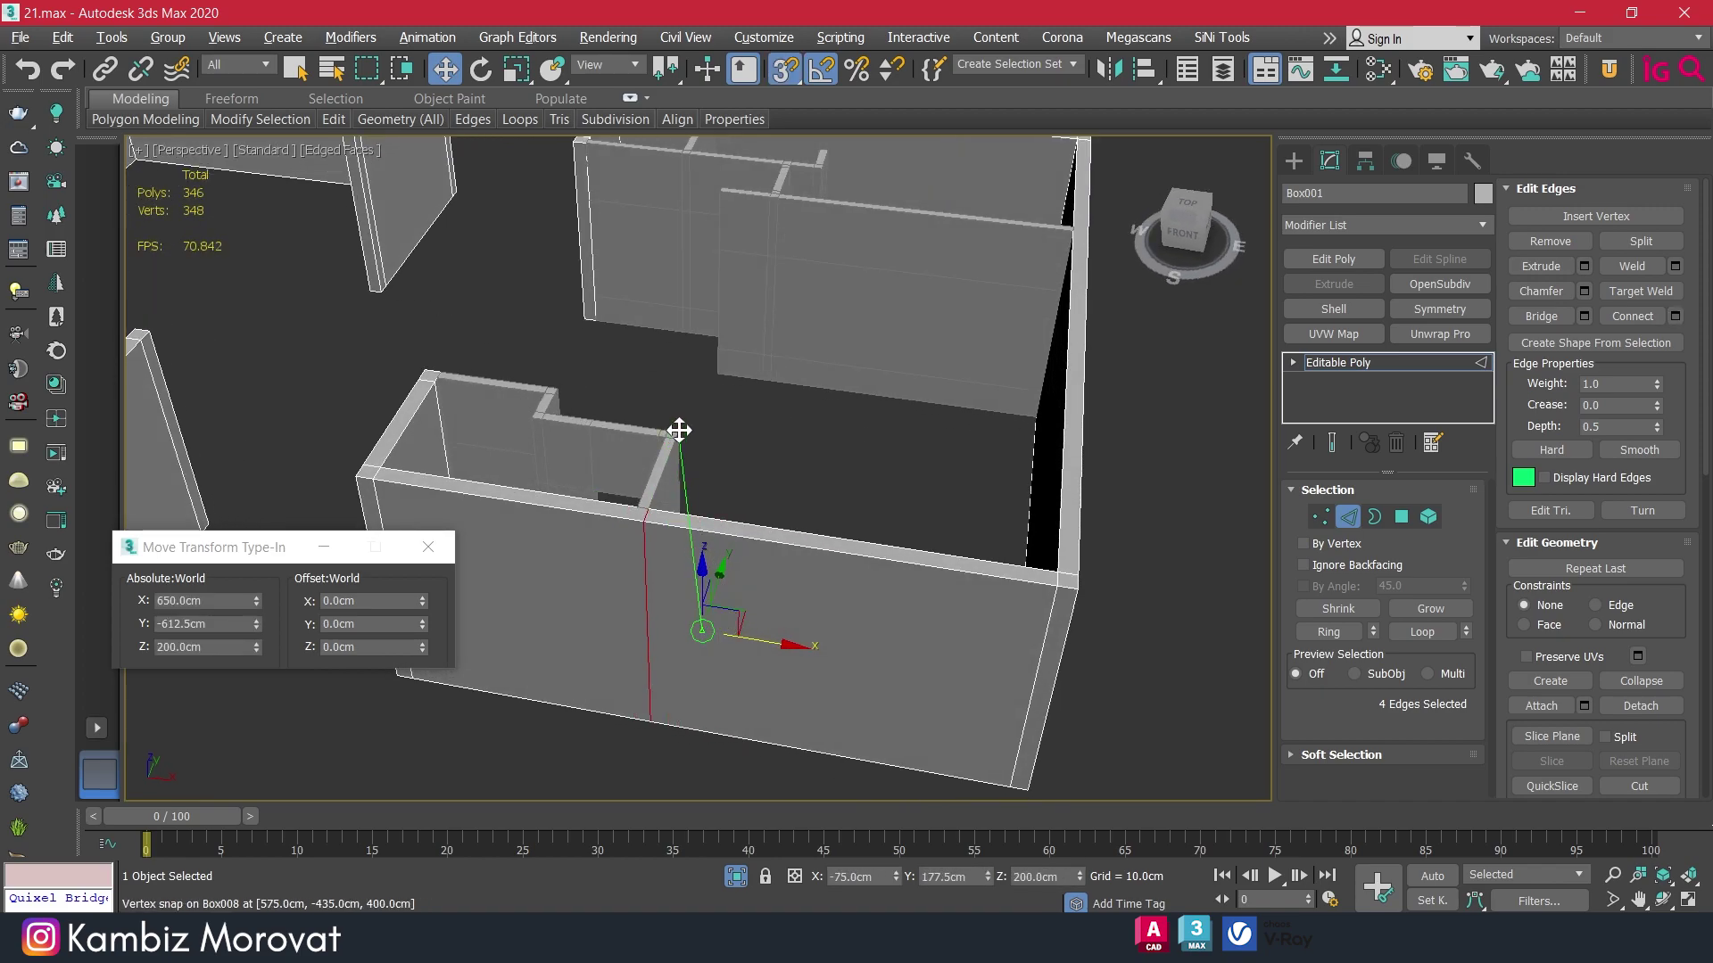
left_click_drag(747, 635, 697, 575)
left_click(343, 601)
type("120")
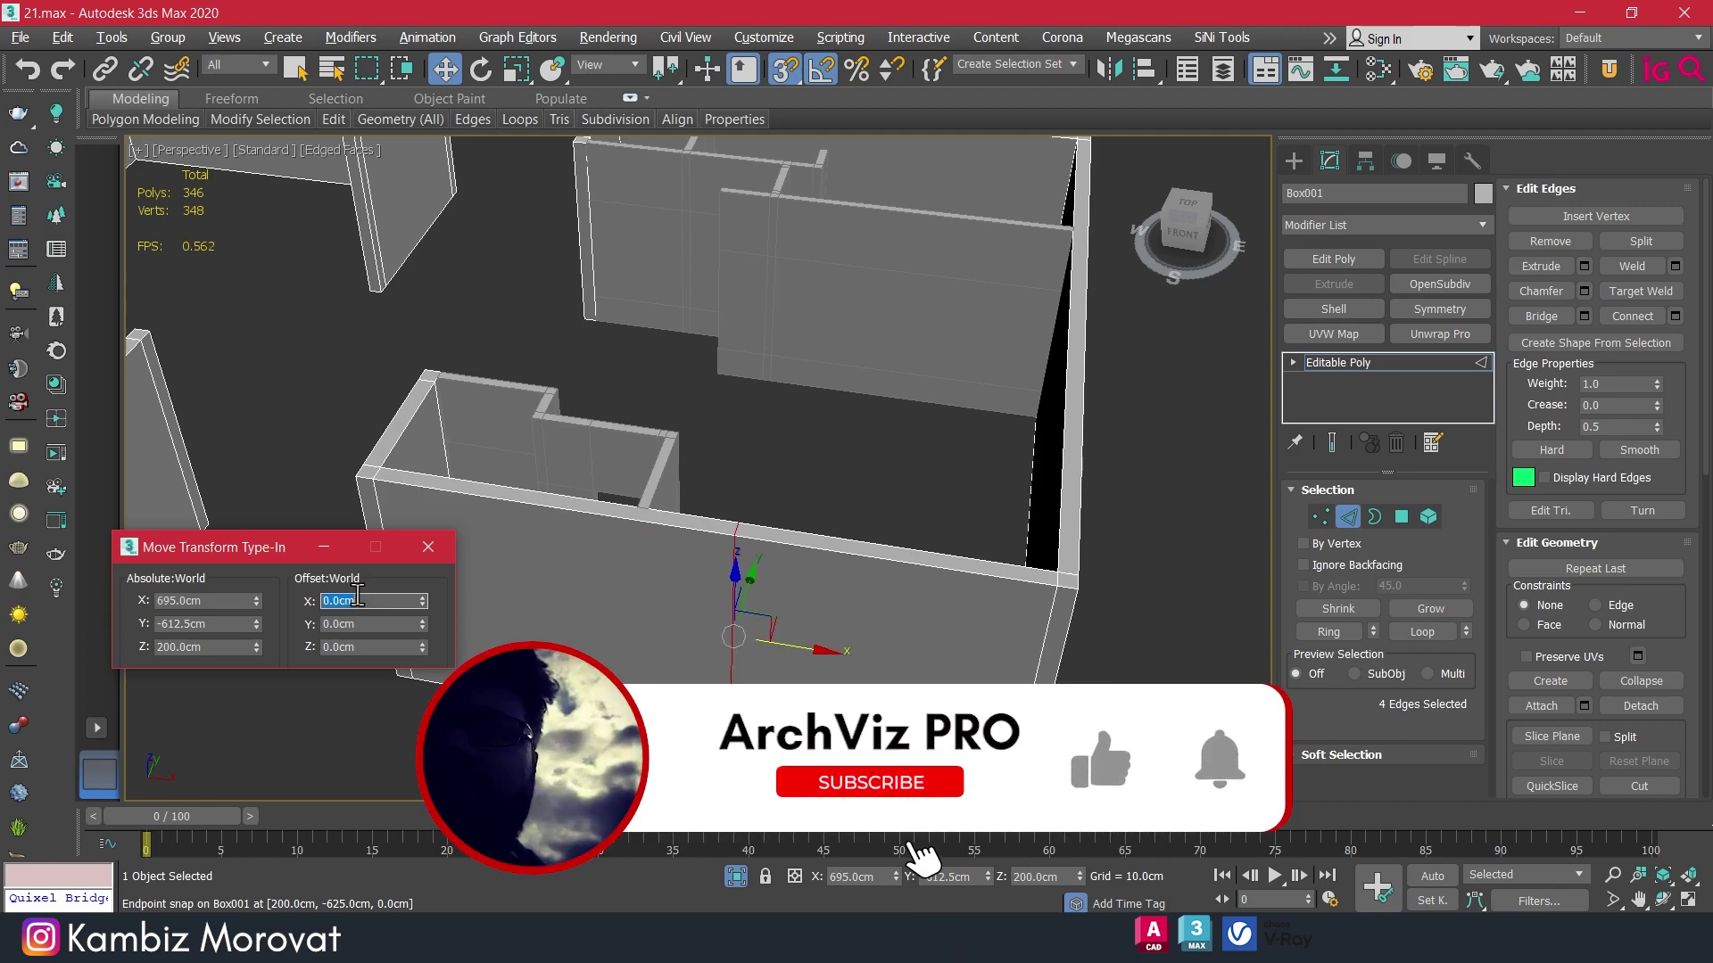
key("Return")
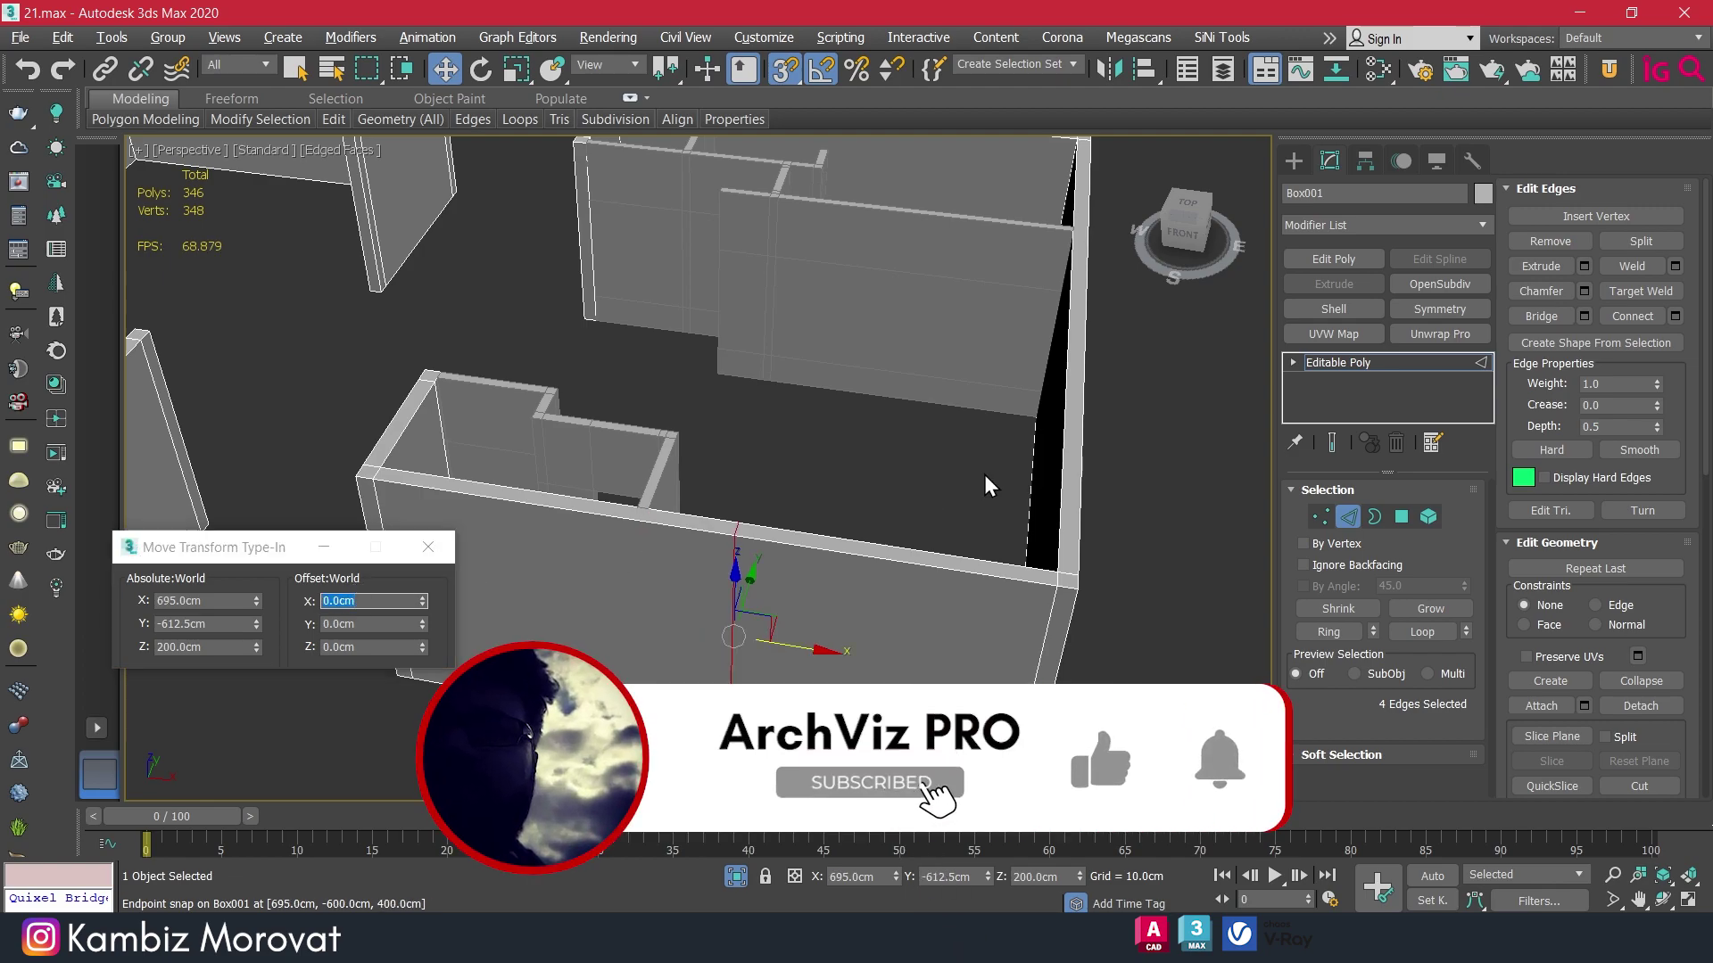
Zoom out over the room and select the front wall's horizontal edges.
mouse_move(785, 500)
middle_mouse_down("alt")
mouse_move(830, 450)
mouse_move(754, 451)
mouse_move(701, 495)
middle_mouse_up("alt")
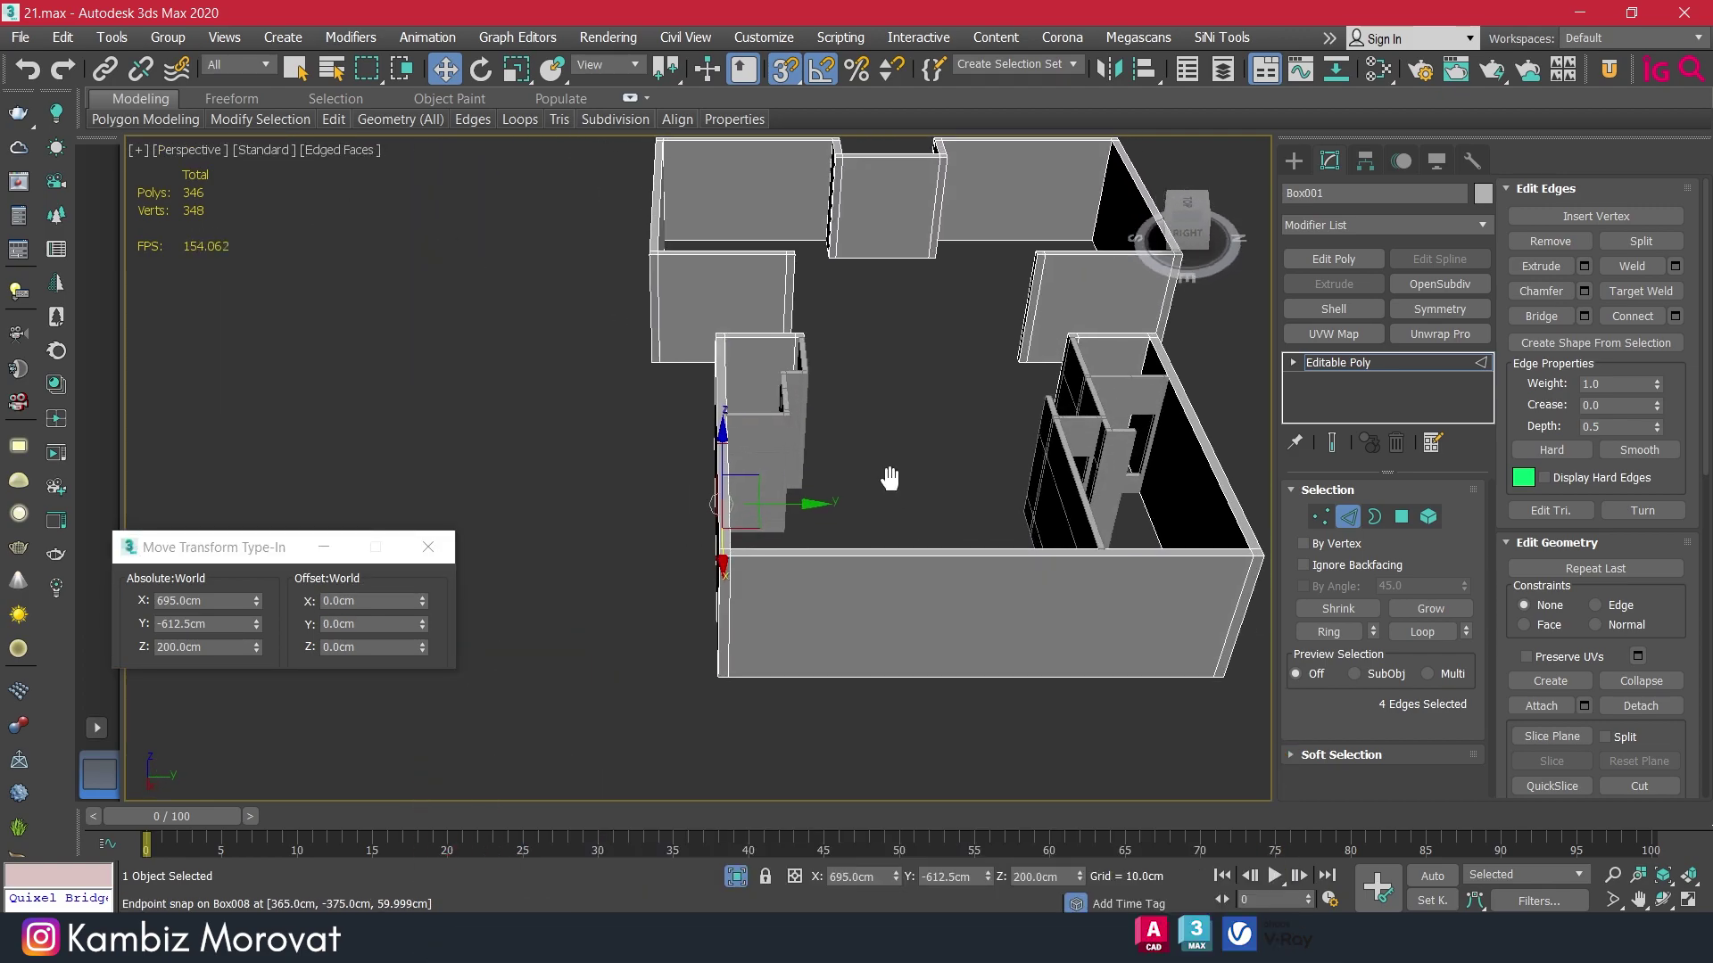
scroll(803, 460, "up", 3)
mouse_move(803, 460)
middle_mouse_down()
mouse_move(749, 475)
mouse_move(791, 477)
middle_mouse_up()
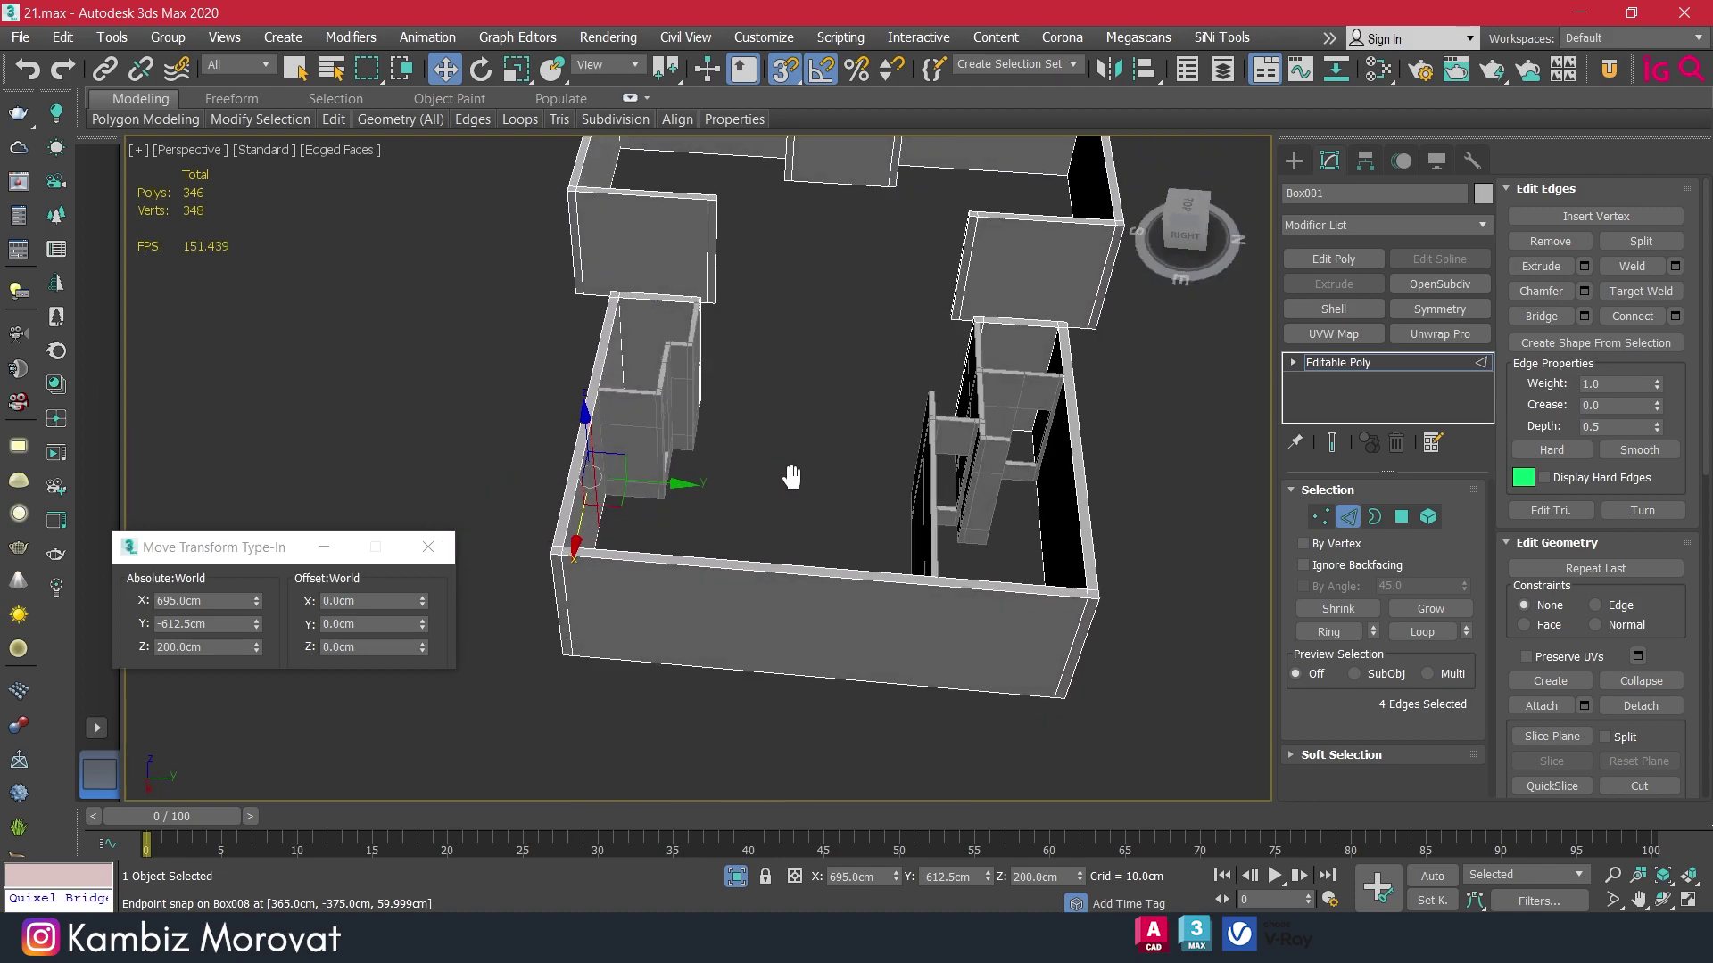
double_click(808, 676)
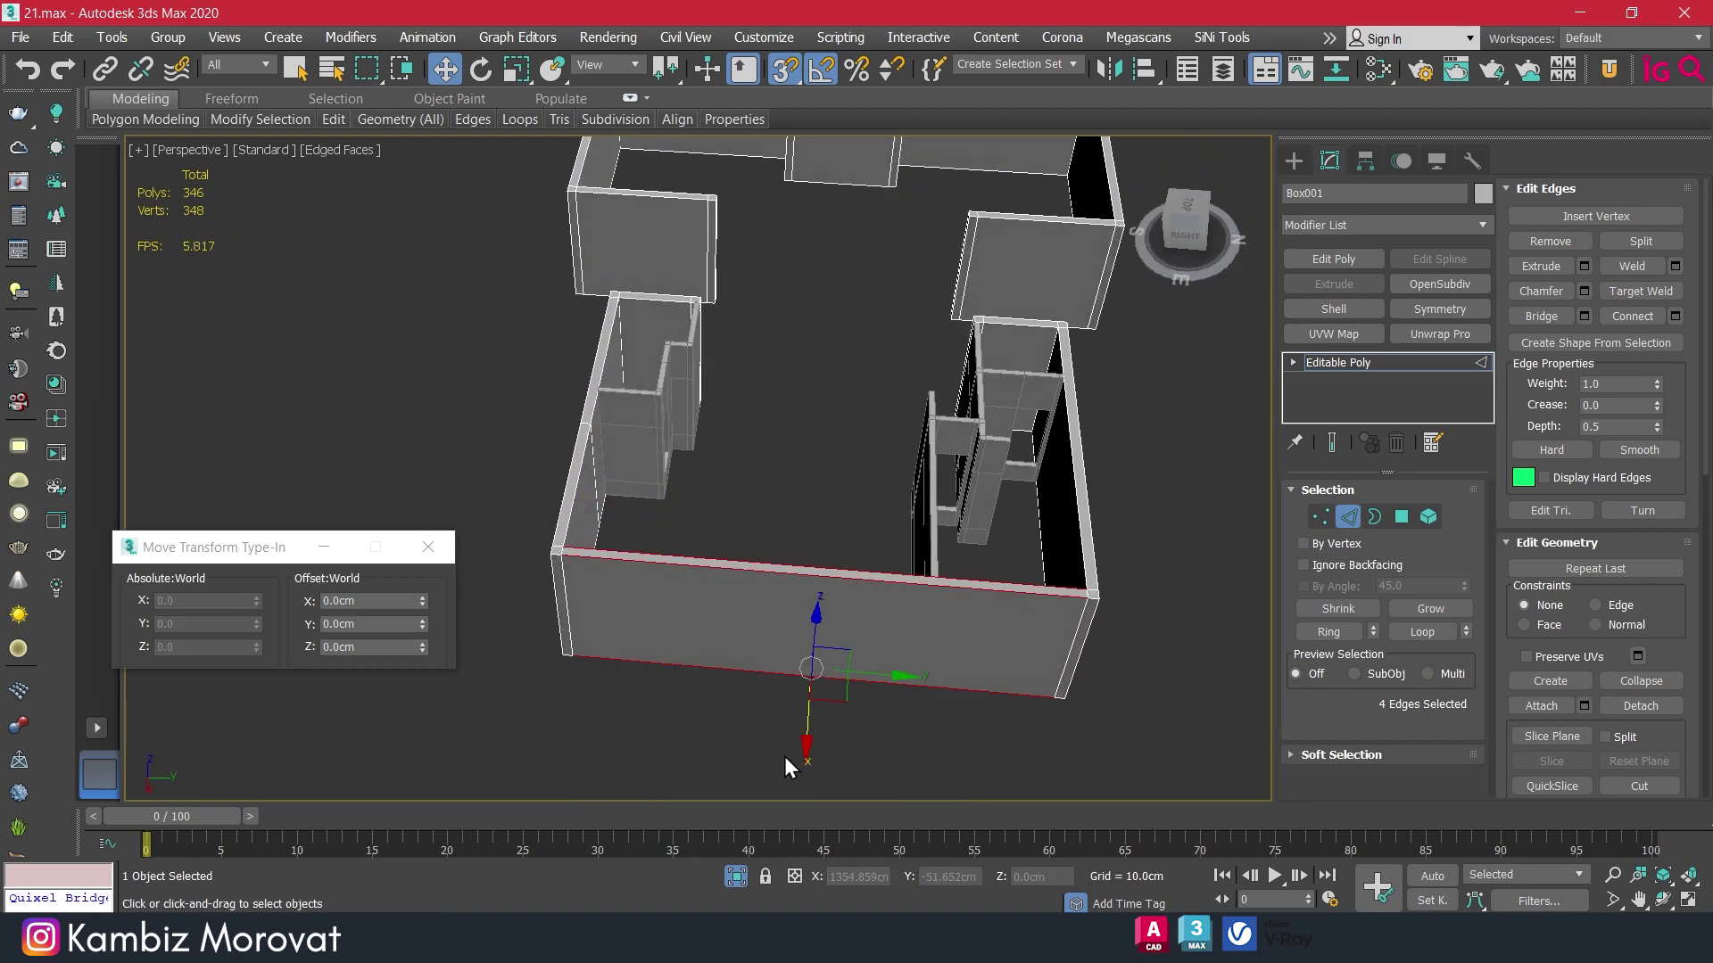
Connect a new edge across the front wall and snap it to a wall endpoint.
left_click(1676, 315)
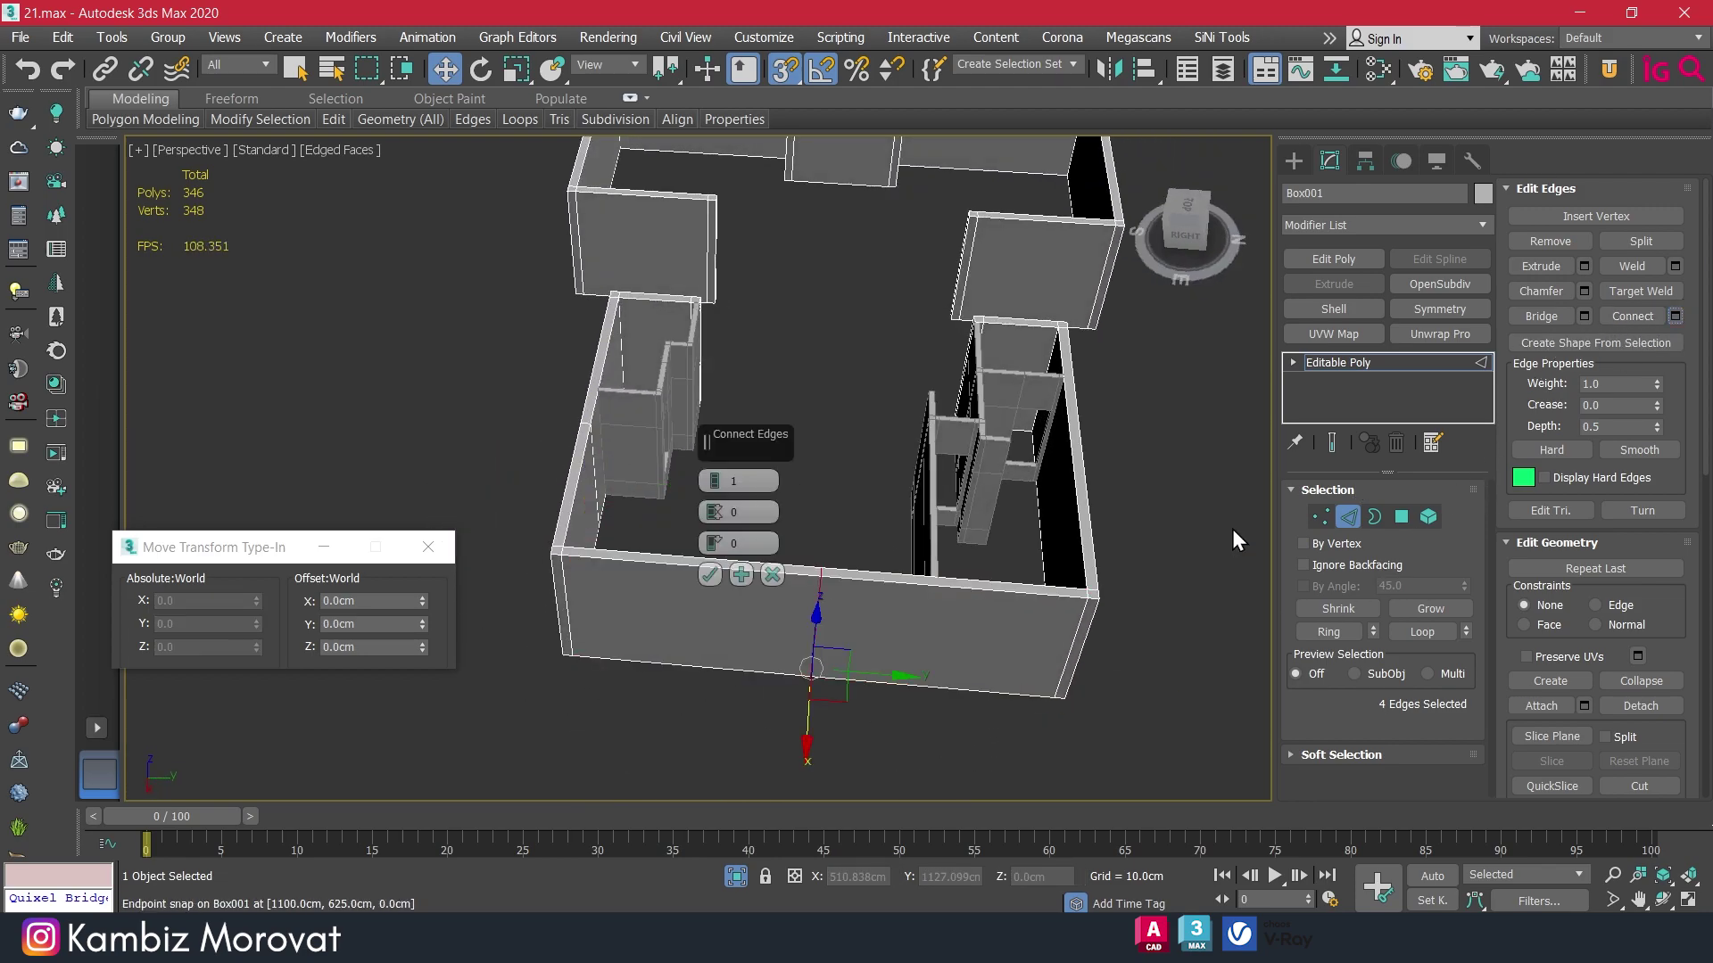
left_click(710, 575)
left_click_drag(877, 629, 928, 575)
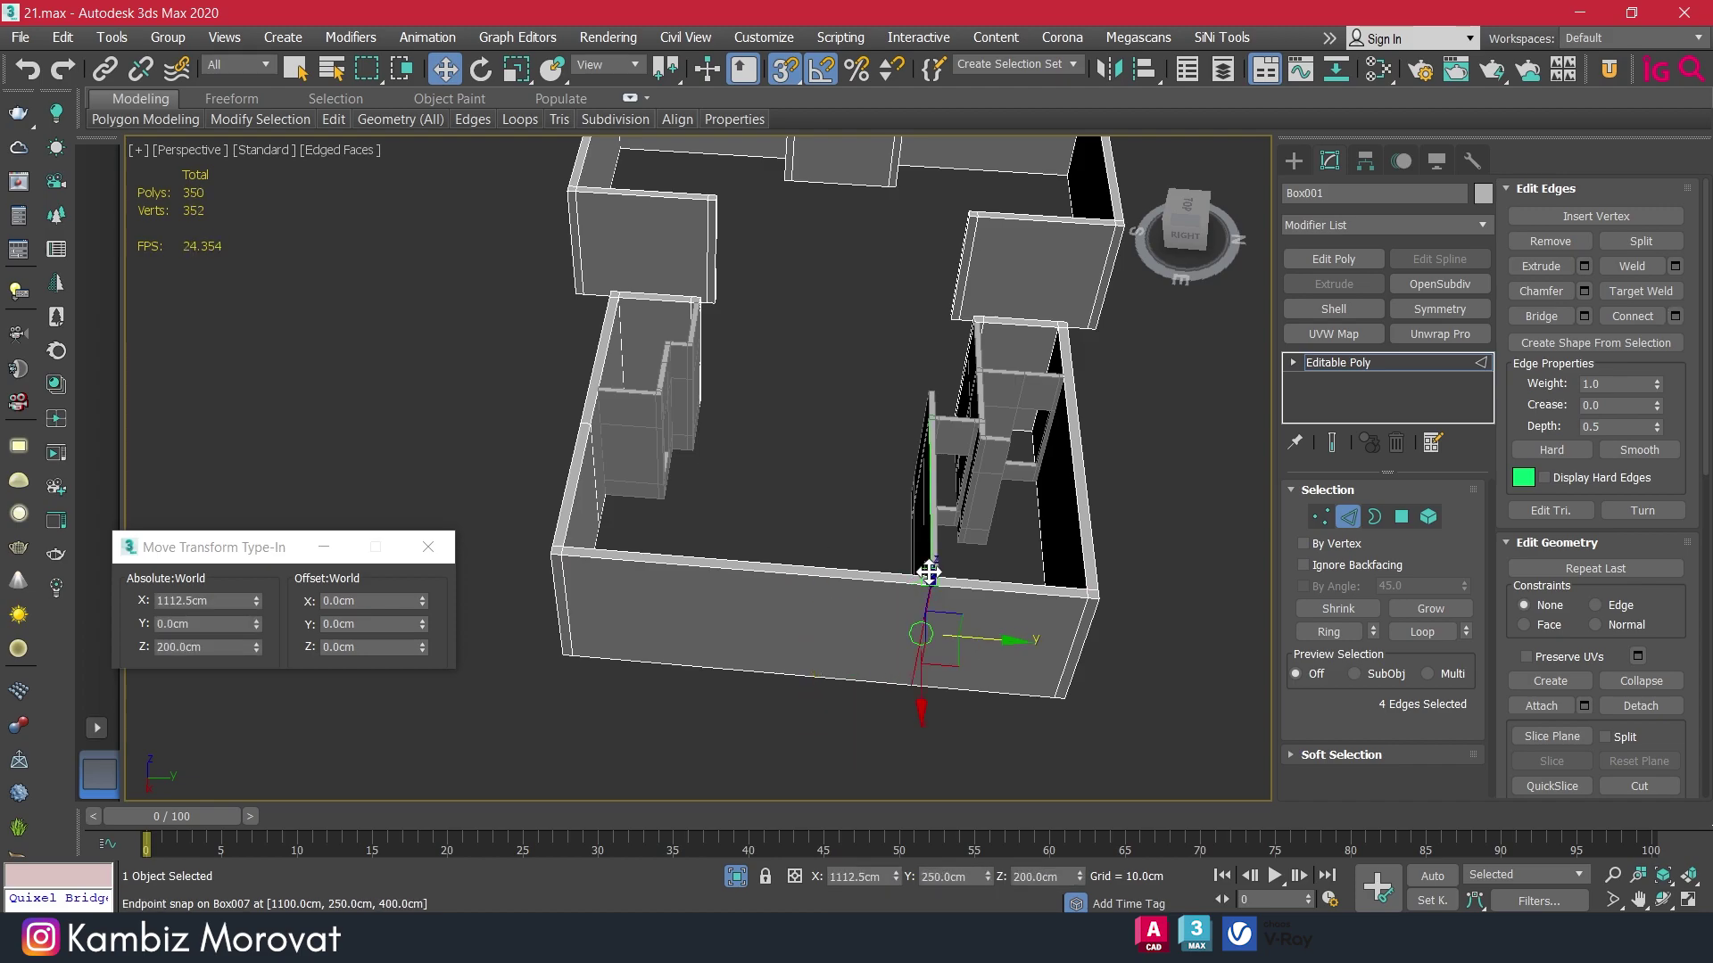
scroll(928, 576, "up", 2)
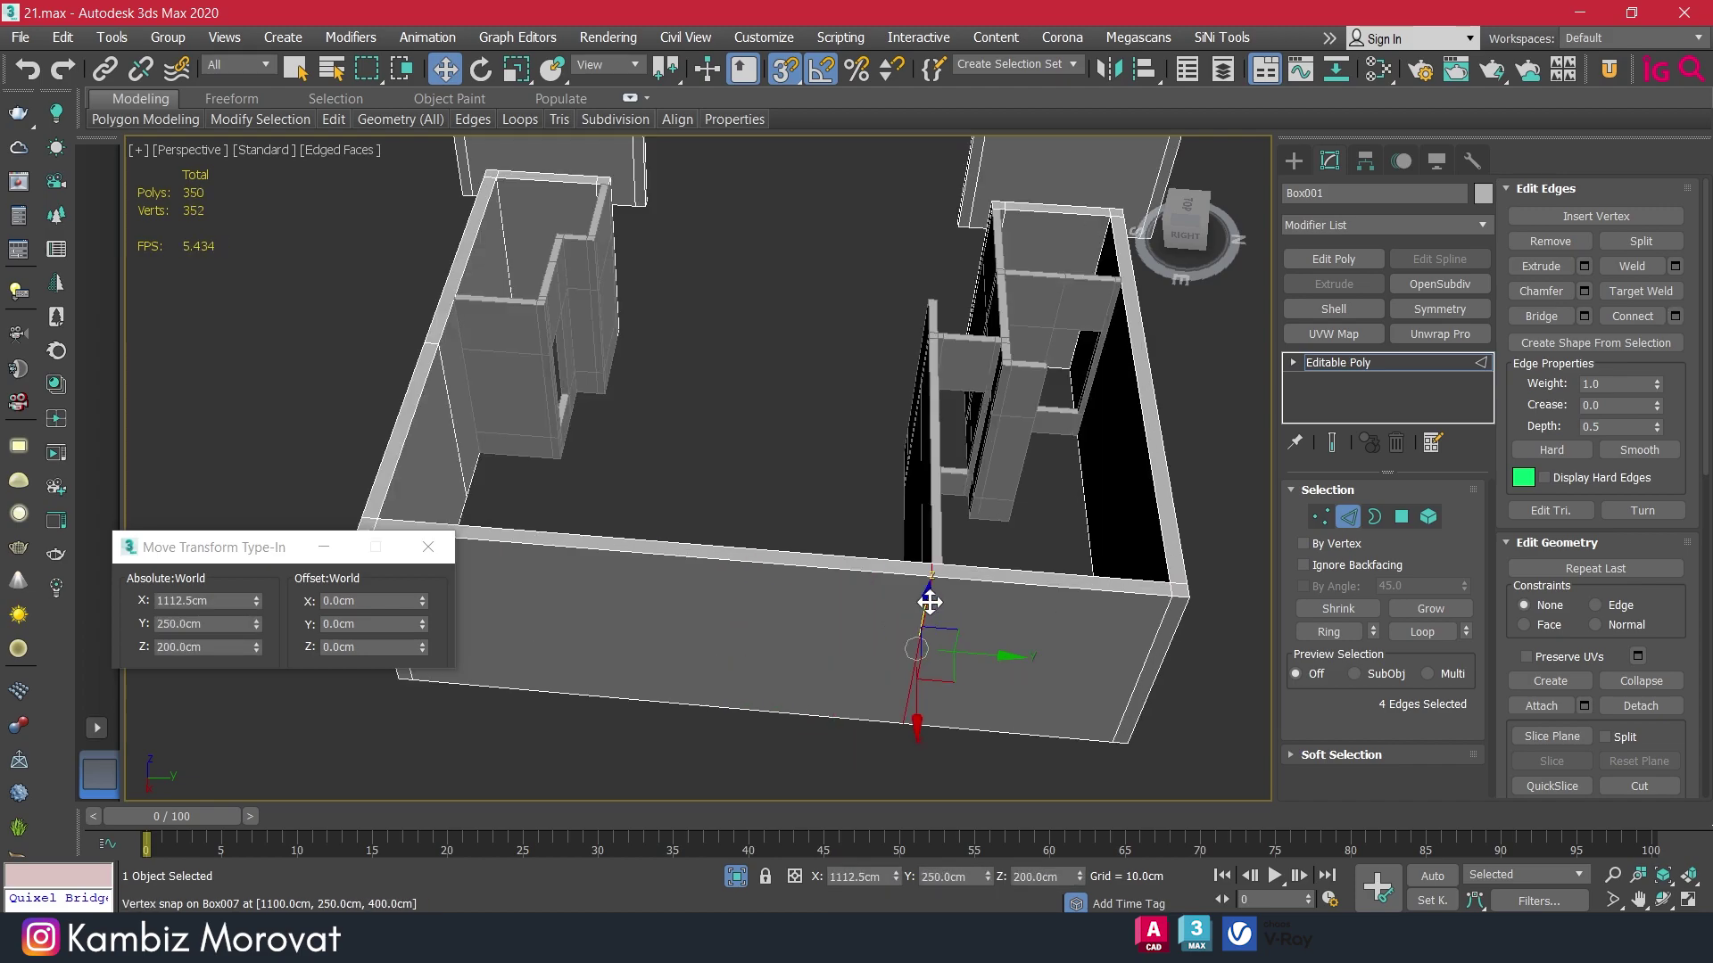
Offset the edge by Y -120 cm so it sits at Y 130, then exit Edge mode.
left_click(389, 619)
type("-12")
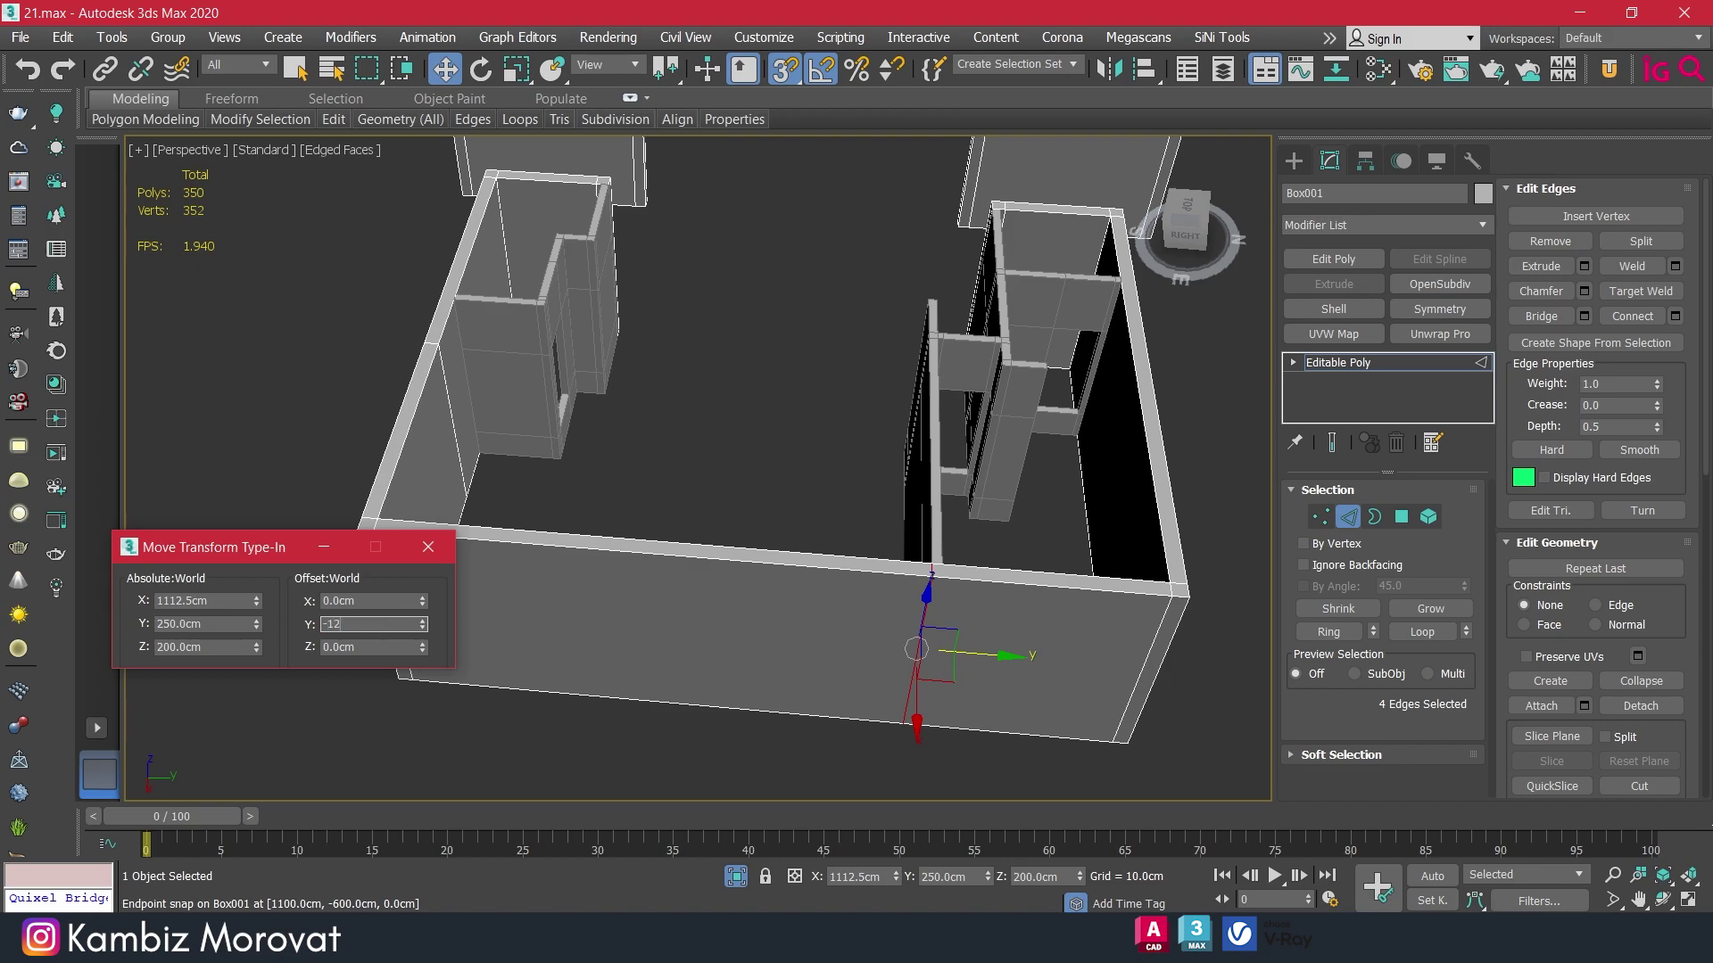
type("0")
key("Return")
mouse_move(839, 612)
middle_mouse_down("alt")
mouse_move(796, 616)
mouse_move(918, 594)
mouse_move(975, 468)
mouse_move(1026, 428)
middle_mouse_up("alt")
scroll(918, 593, "up", 3)
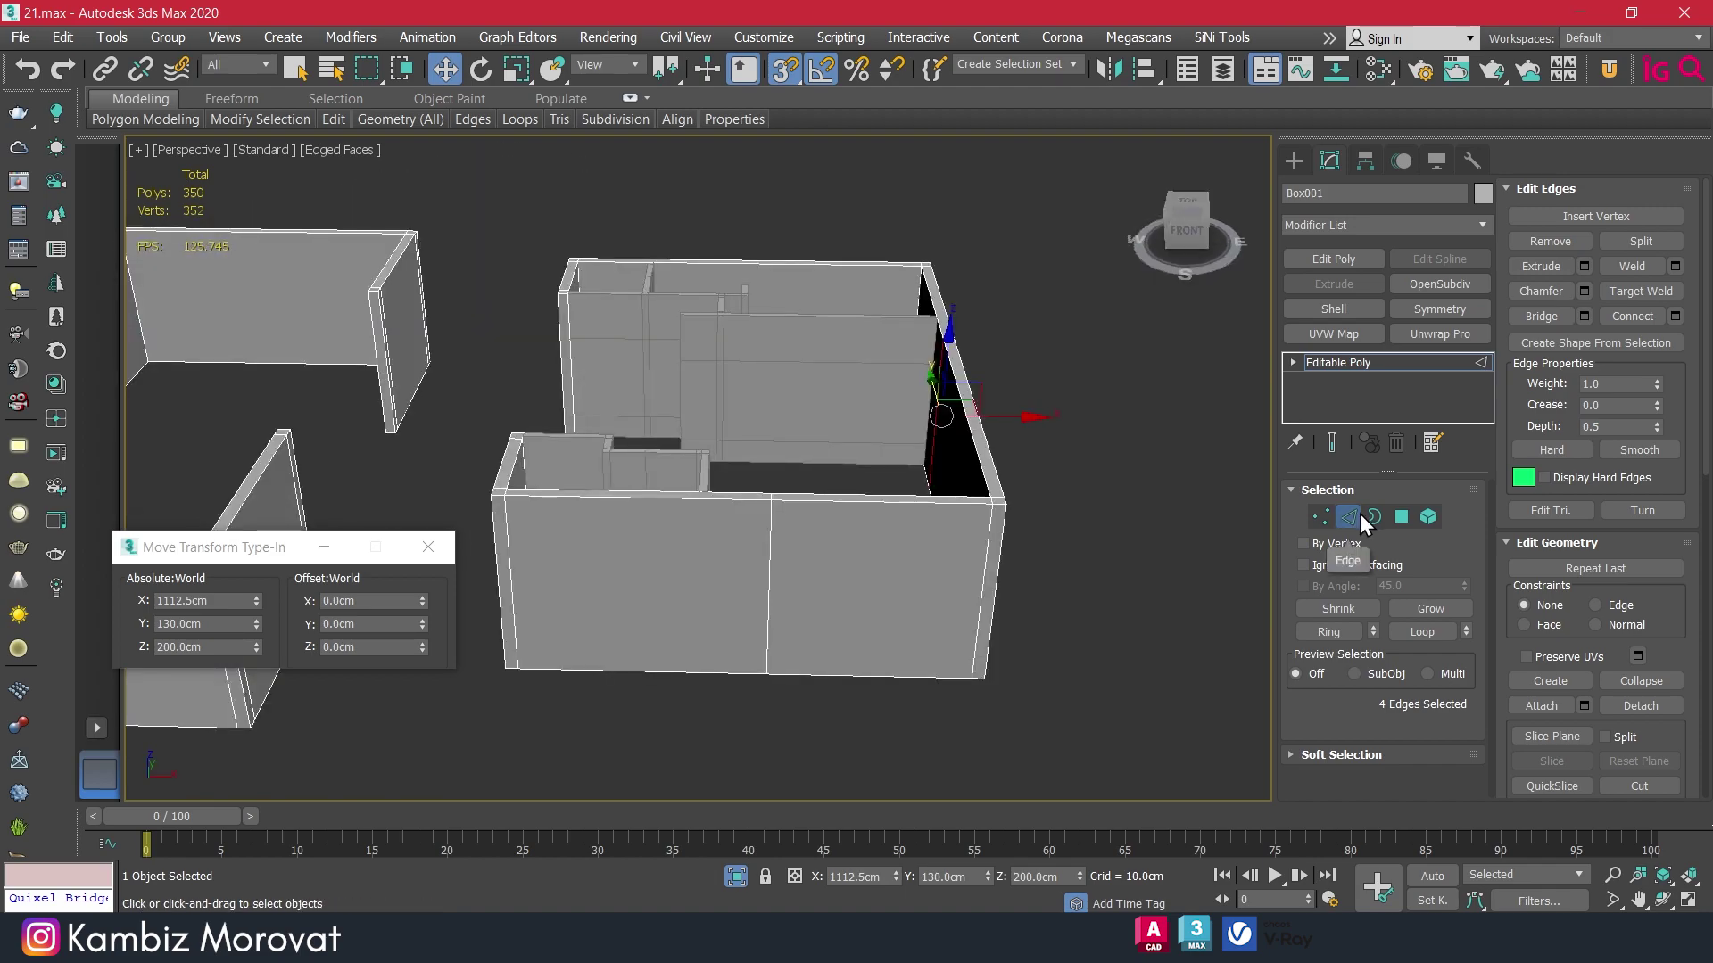
left_click(1348, 517)
middle_click_drag(901, 528, 887, 540, "alt")
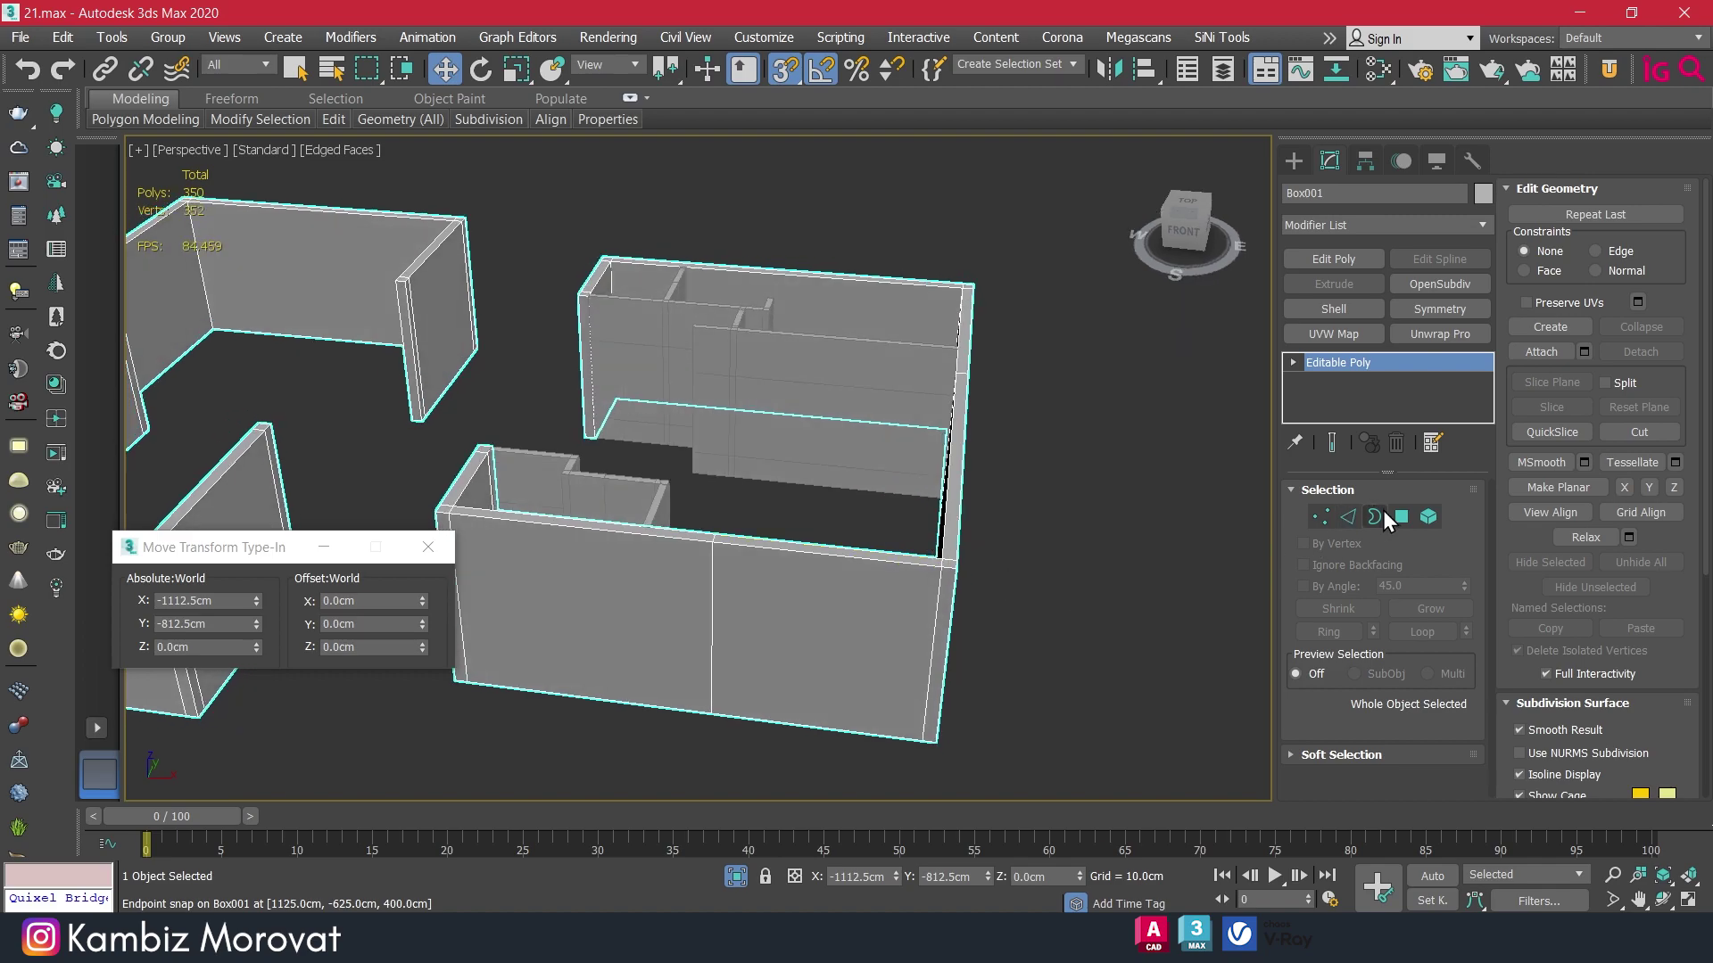
Window-select the corner wall faces in Polygon mode and delete them.
left_click(1399, 519)
left_click(884, 580)
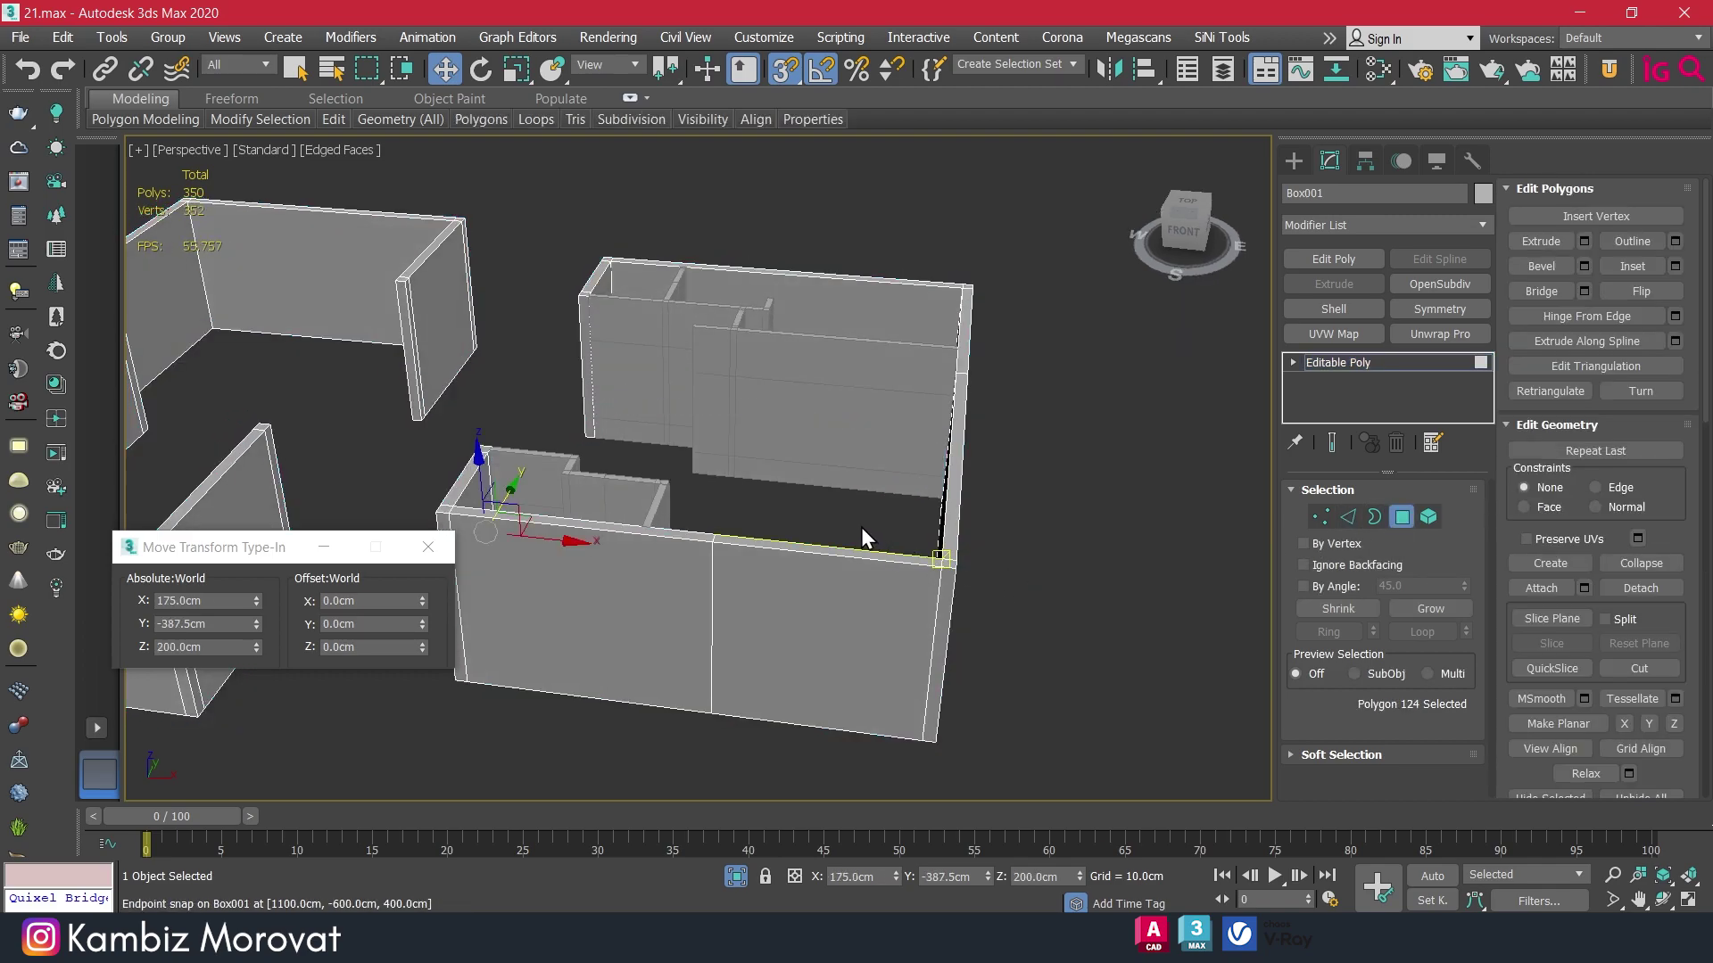
middle_click_drag(877, 585, 987, 694, "alt")
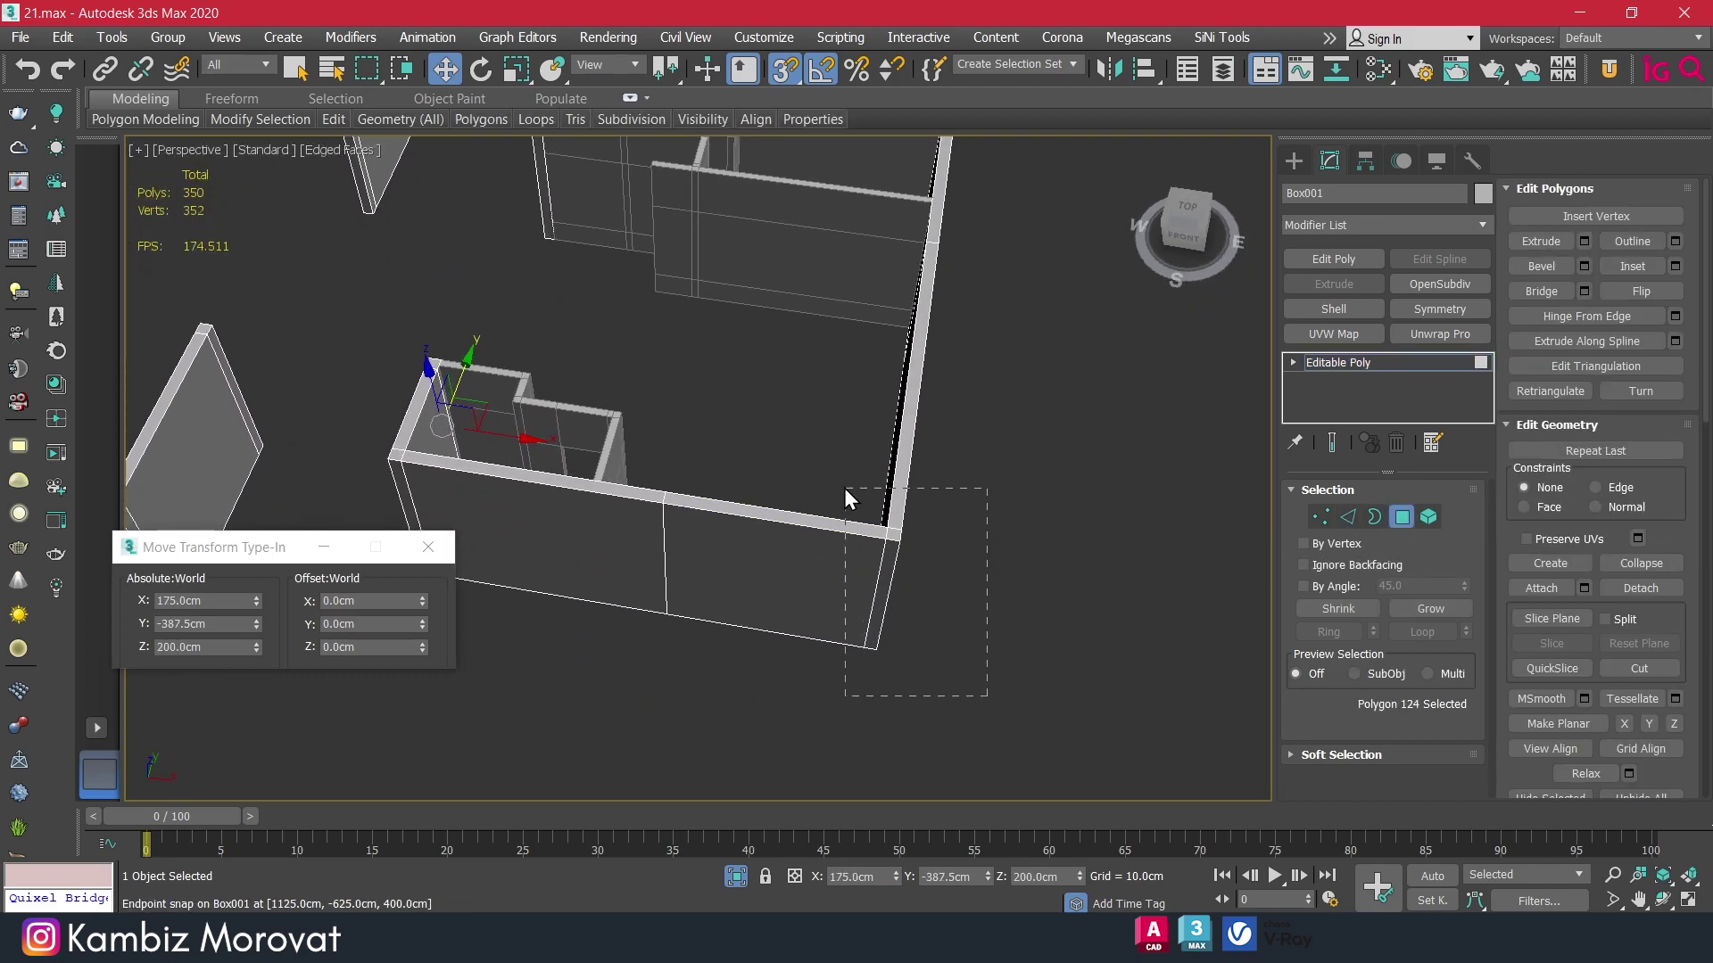
left_click_drag(847, 497, 849, 499)
key("Delete")
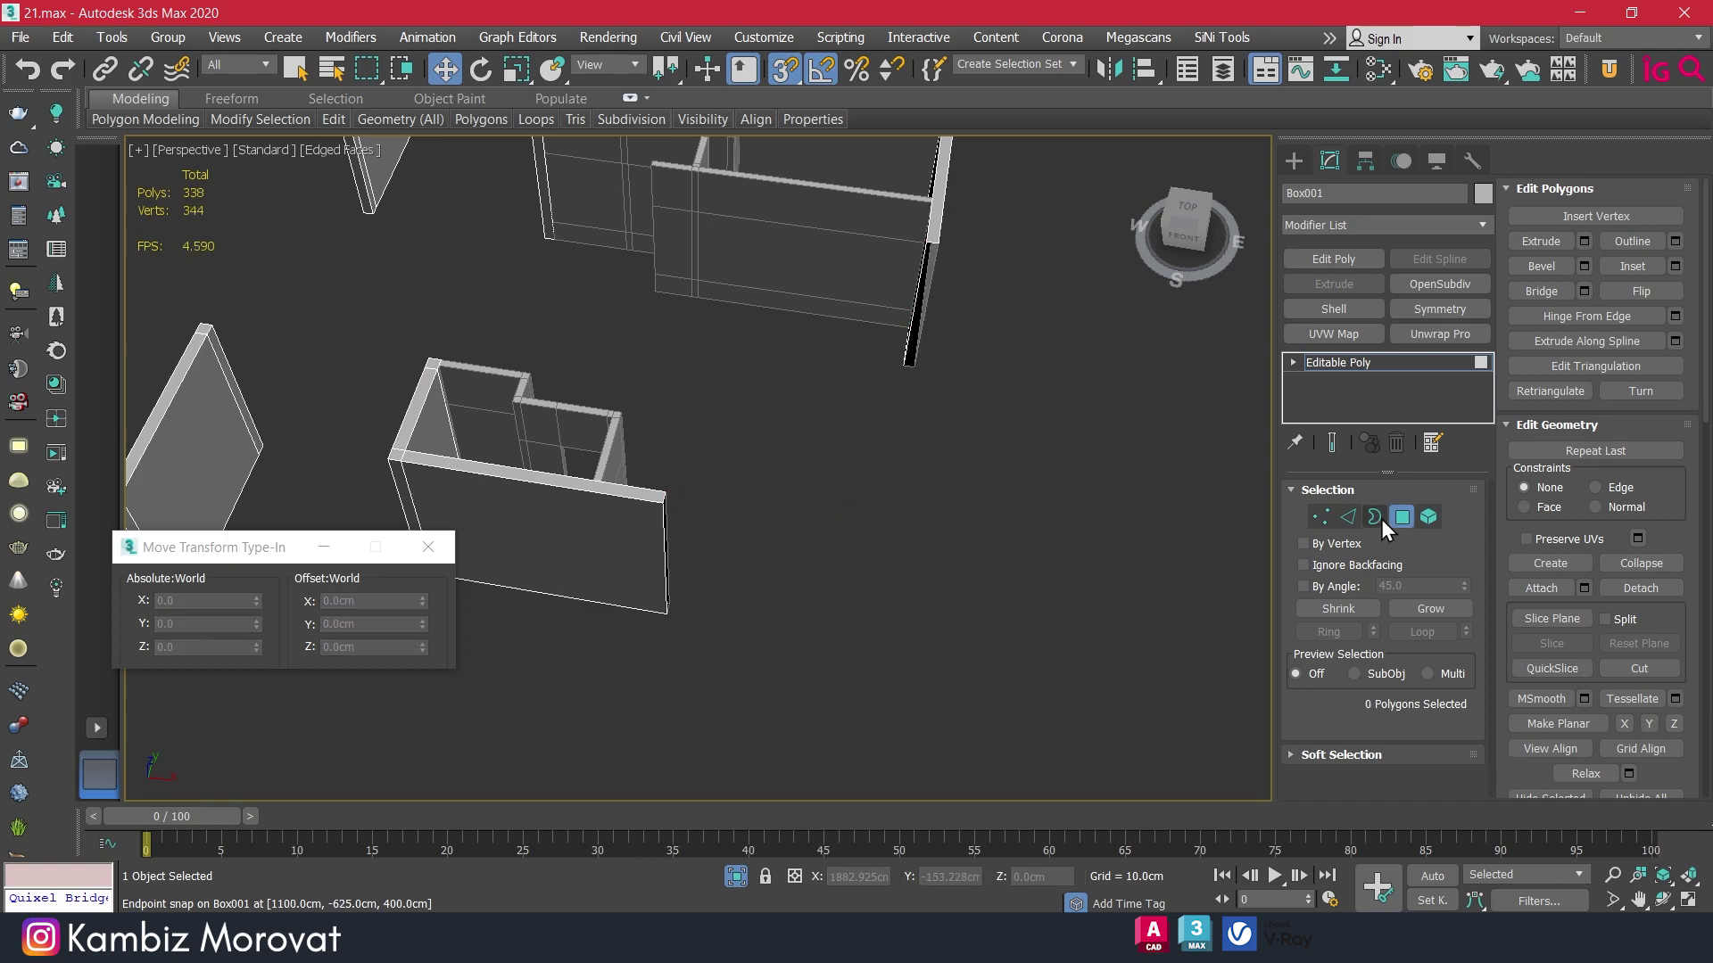
Bridge the two open edges at the first cut wall end to close it.
key("2")
middle_click_drag(893, 287, 902, 272, "alt")
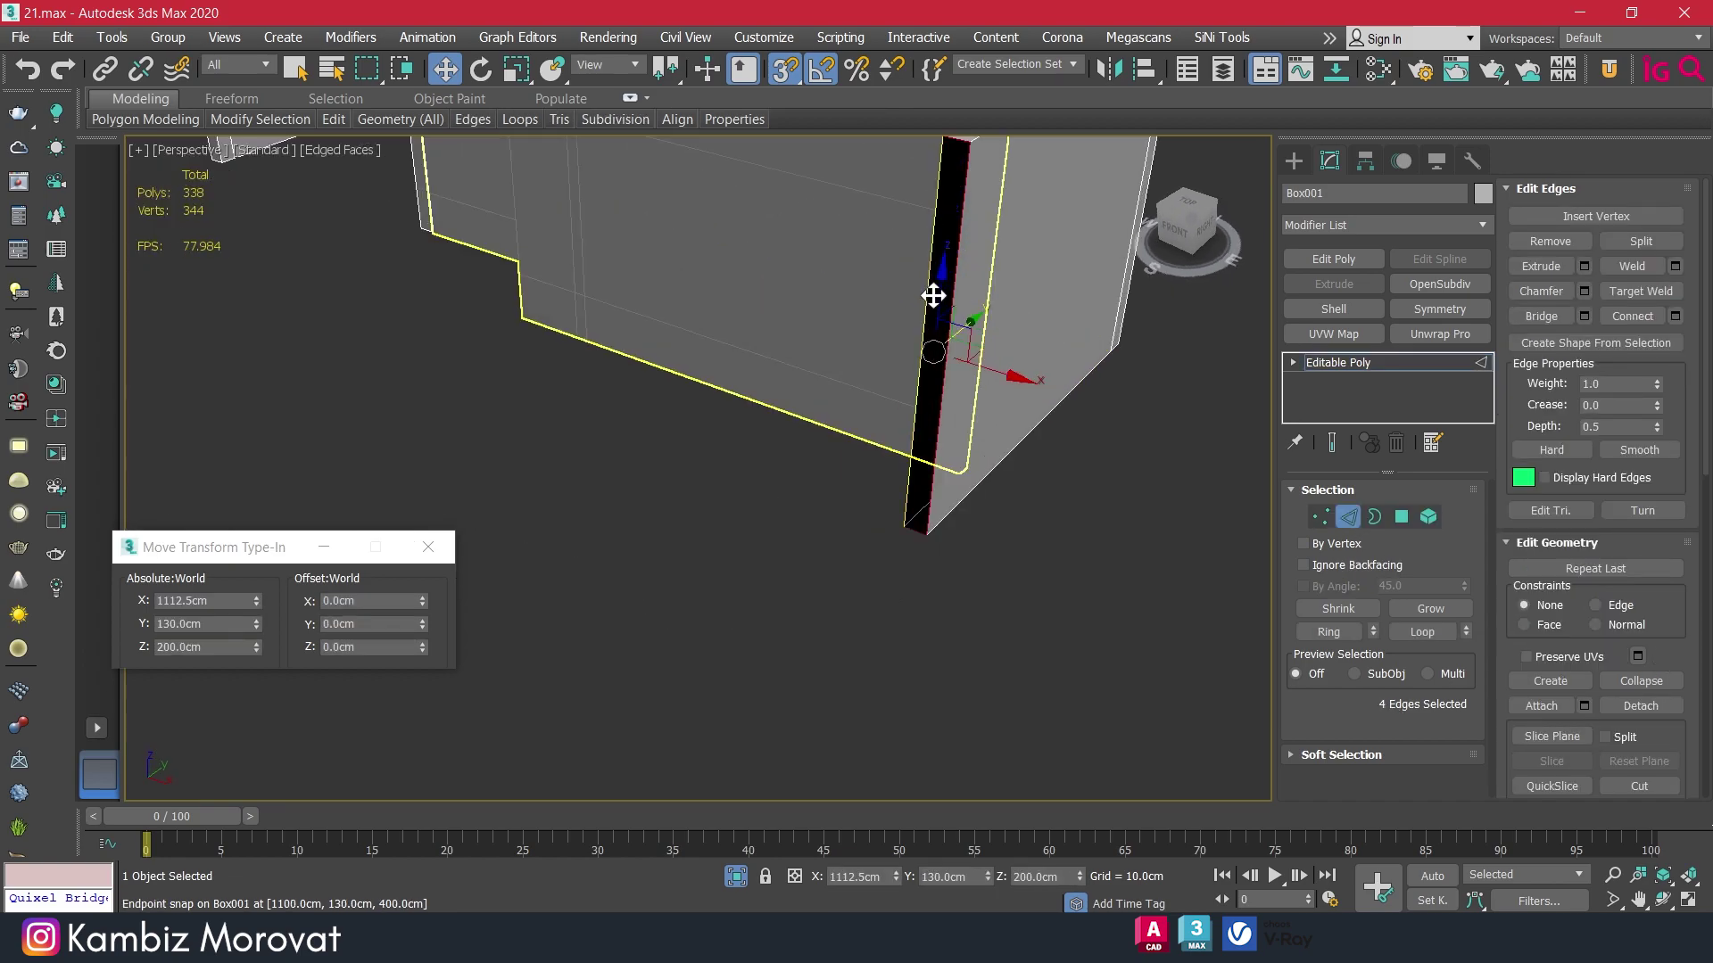
scroll(930, 287, "up", 5)
left_click(935, 291)
left_click(951, 286, "ctrl")
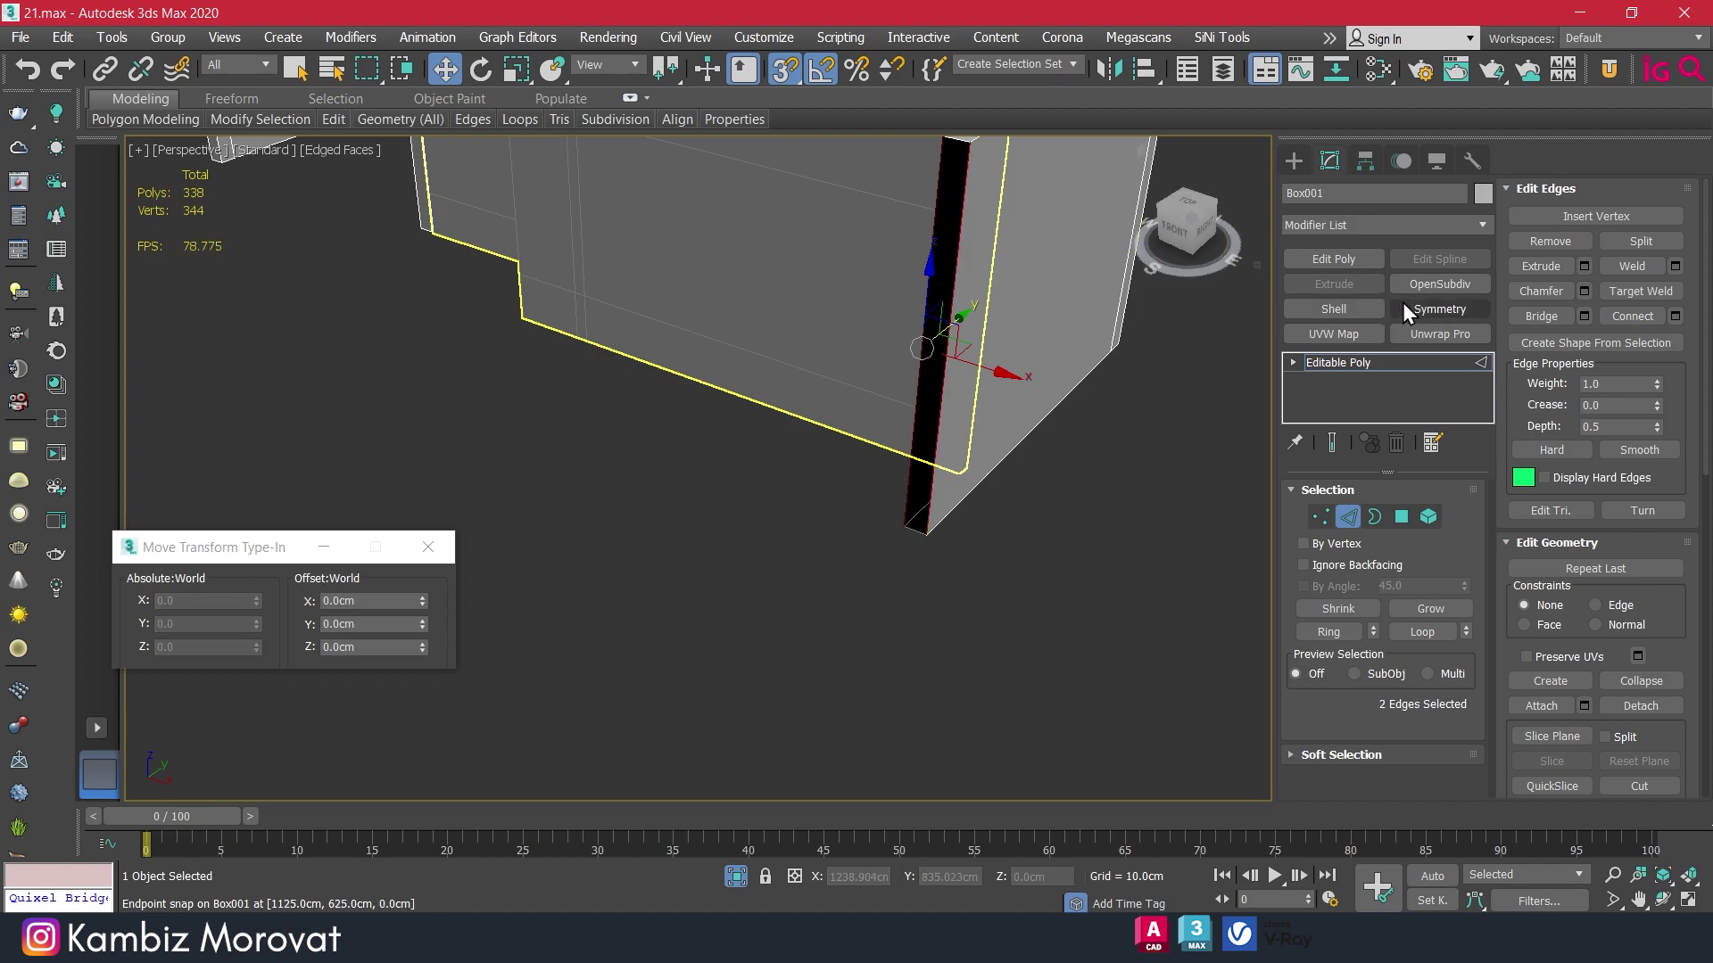
left_click(1536, 316)
Bridge the open edges of the second wall end, then exit sub-object mode.
scroll(785, 384, "down", 3)
scroll(653, 422, "down", 3)
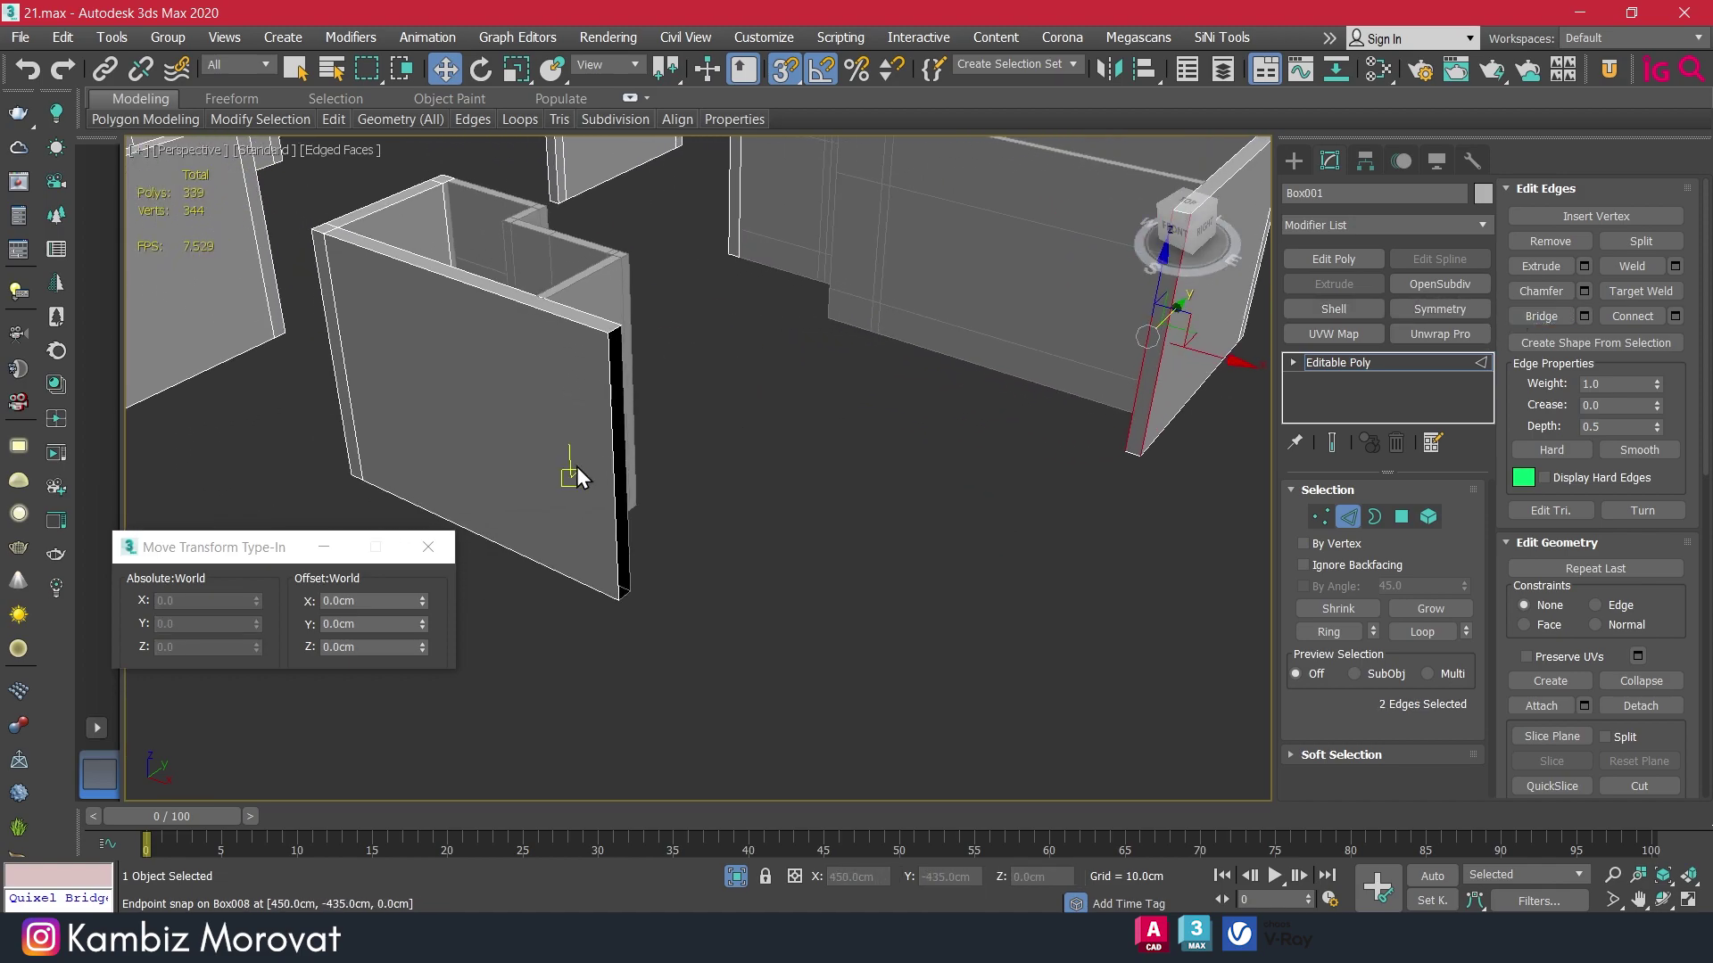
left_click(610, 475)
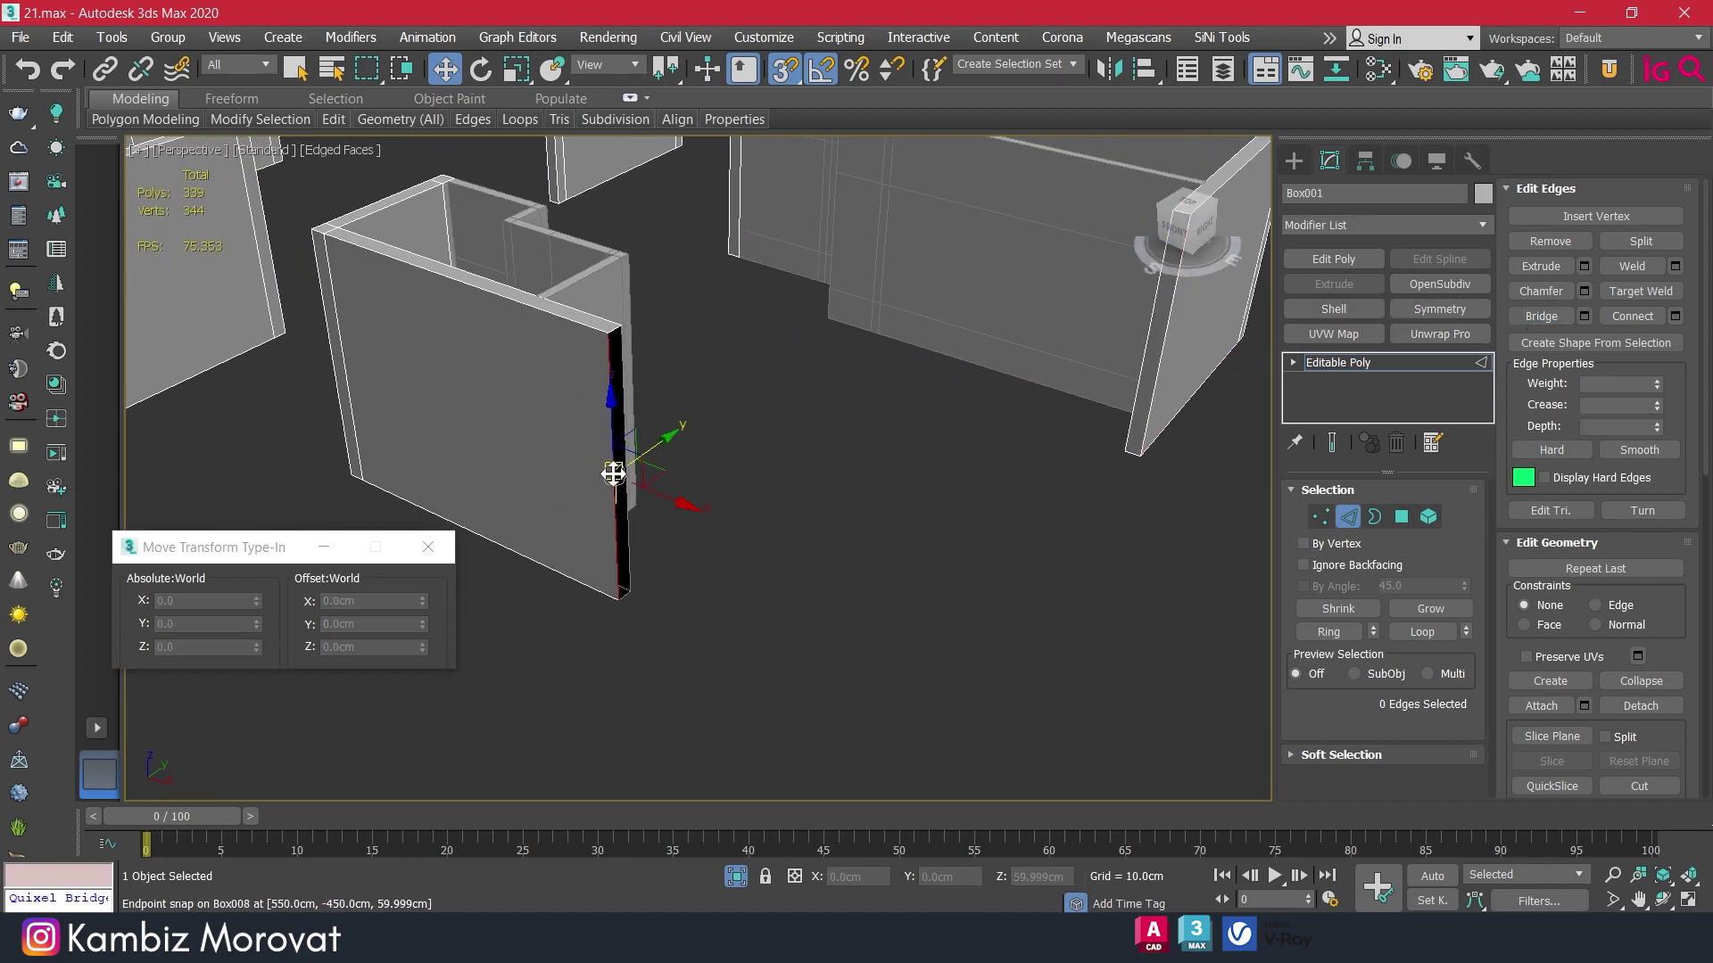
left_click(622, 370, "ctrl")
middle_click_drag(634, 393, 692, 467, "alt")
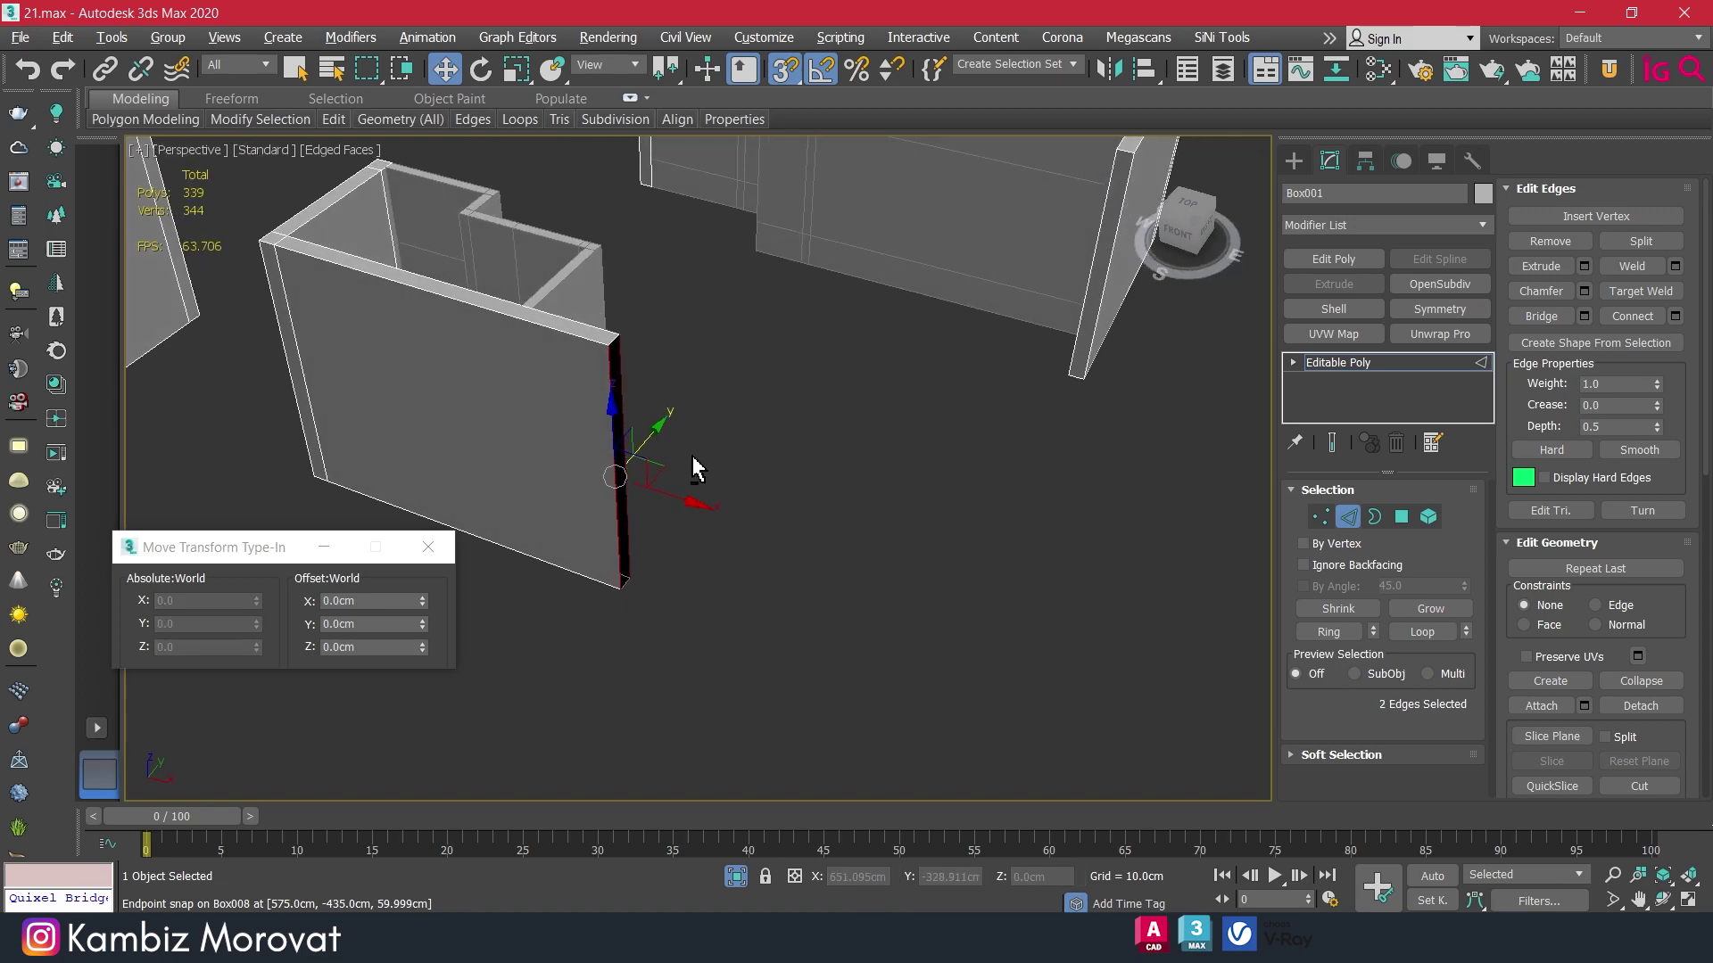
left_click(1541, 321)
middle_click_drag(765, 413, 843, 419, "alt")
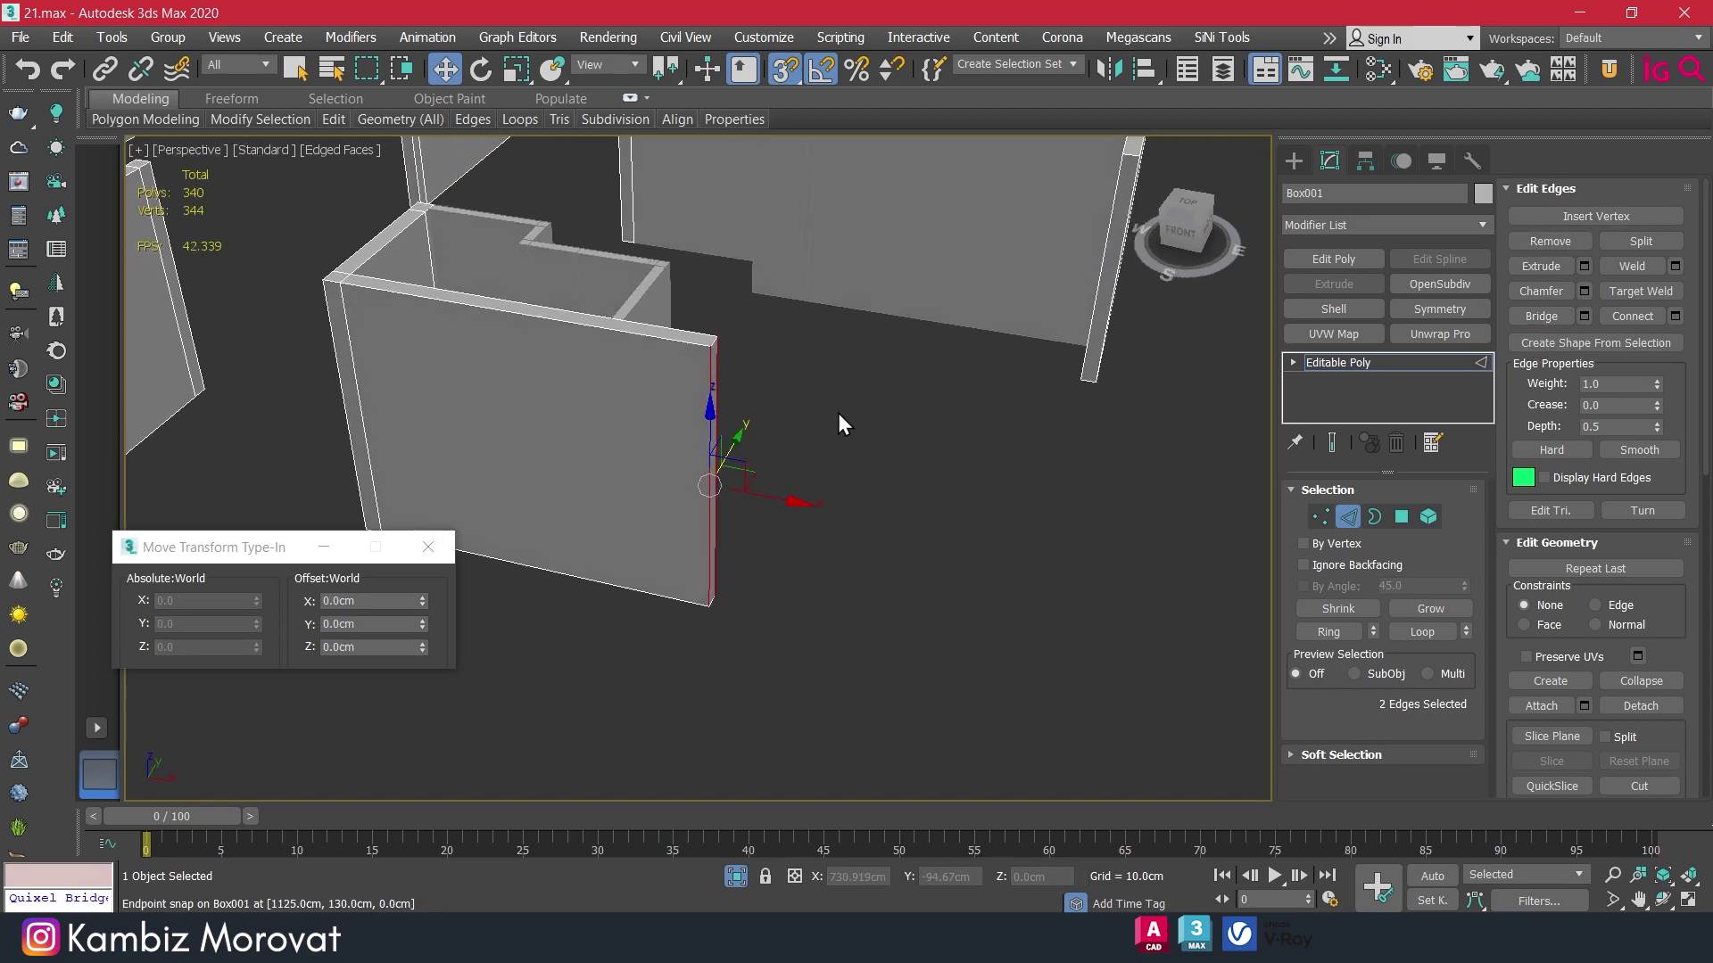
left_click(1354, 511)
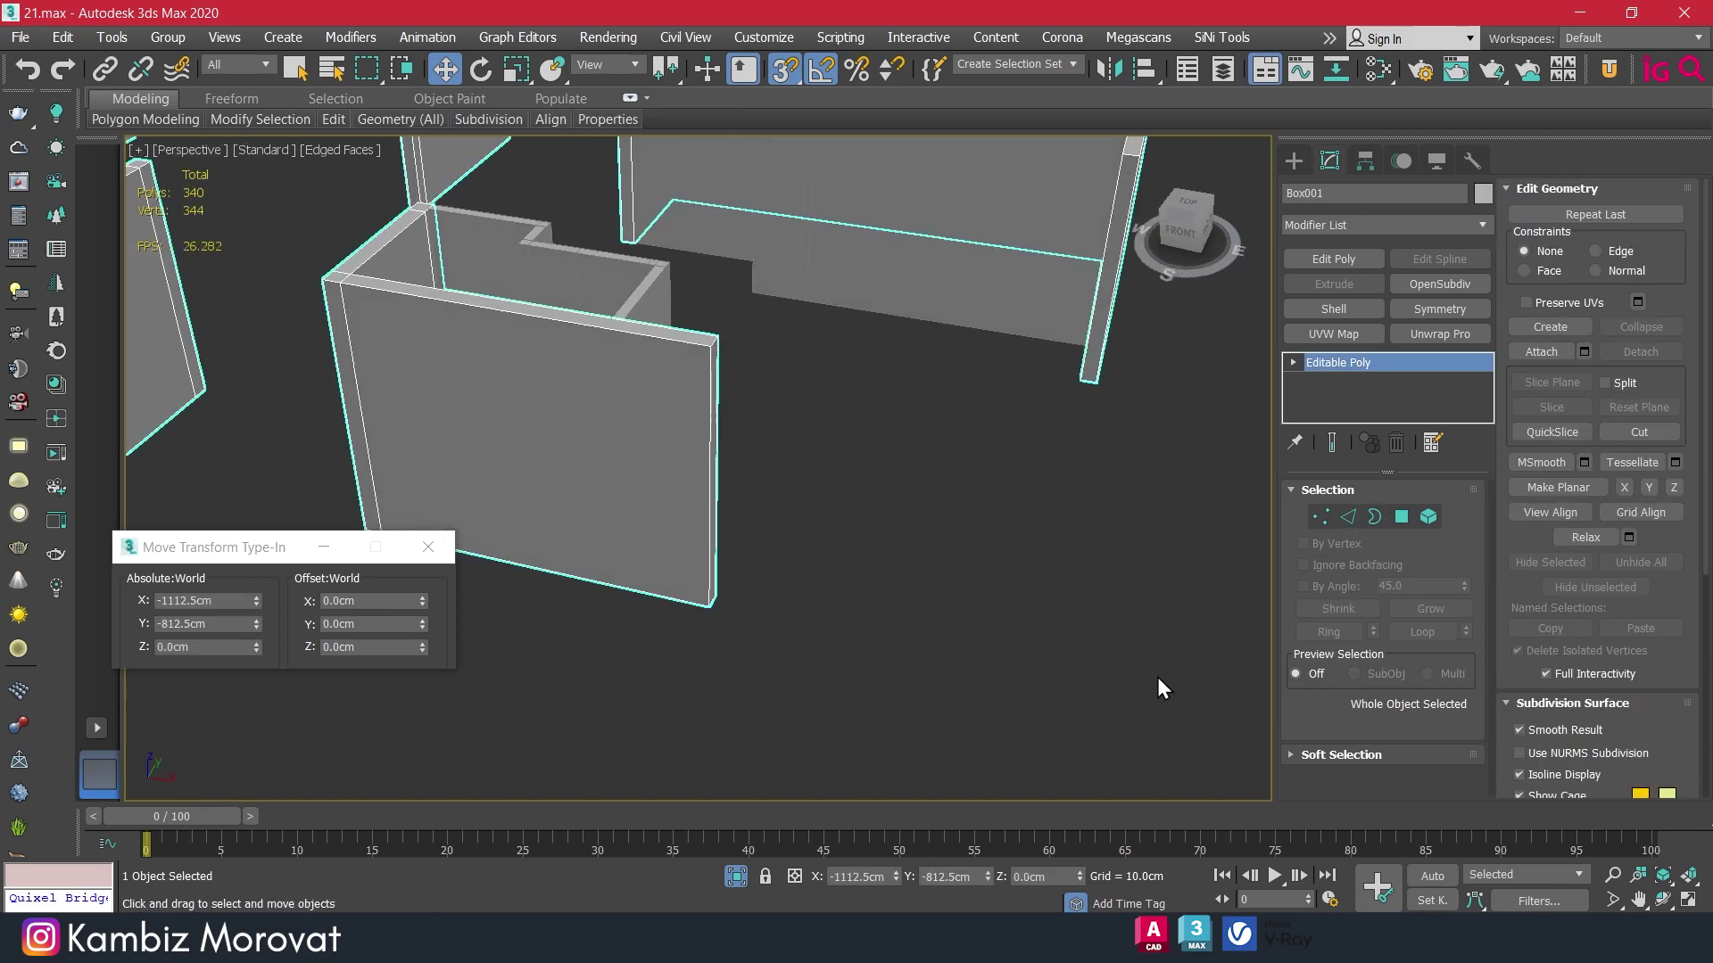
Restore the full house and select the upper-floor wall box's front bottom edge.
left_click(734, 877)
left_click(972, 441)
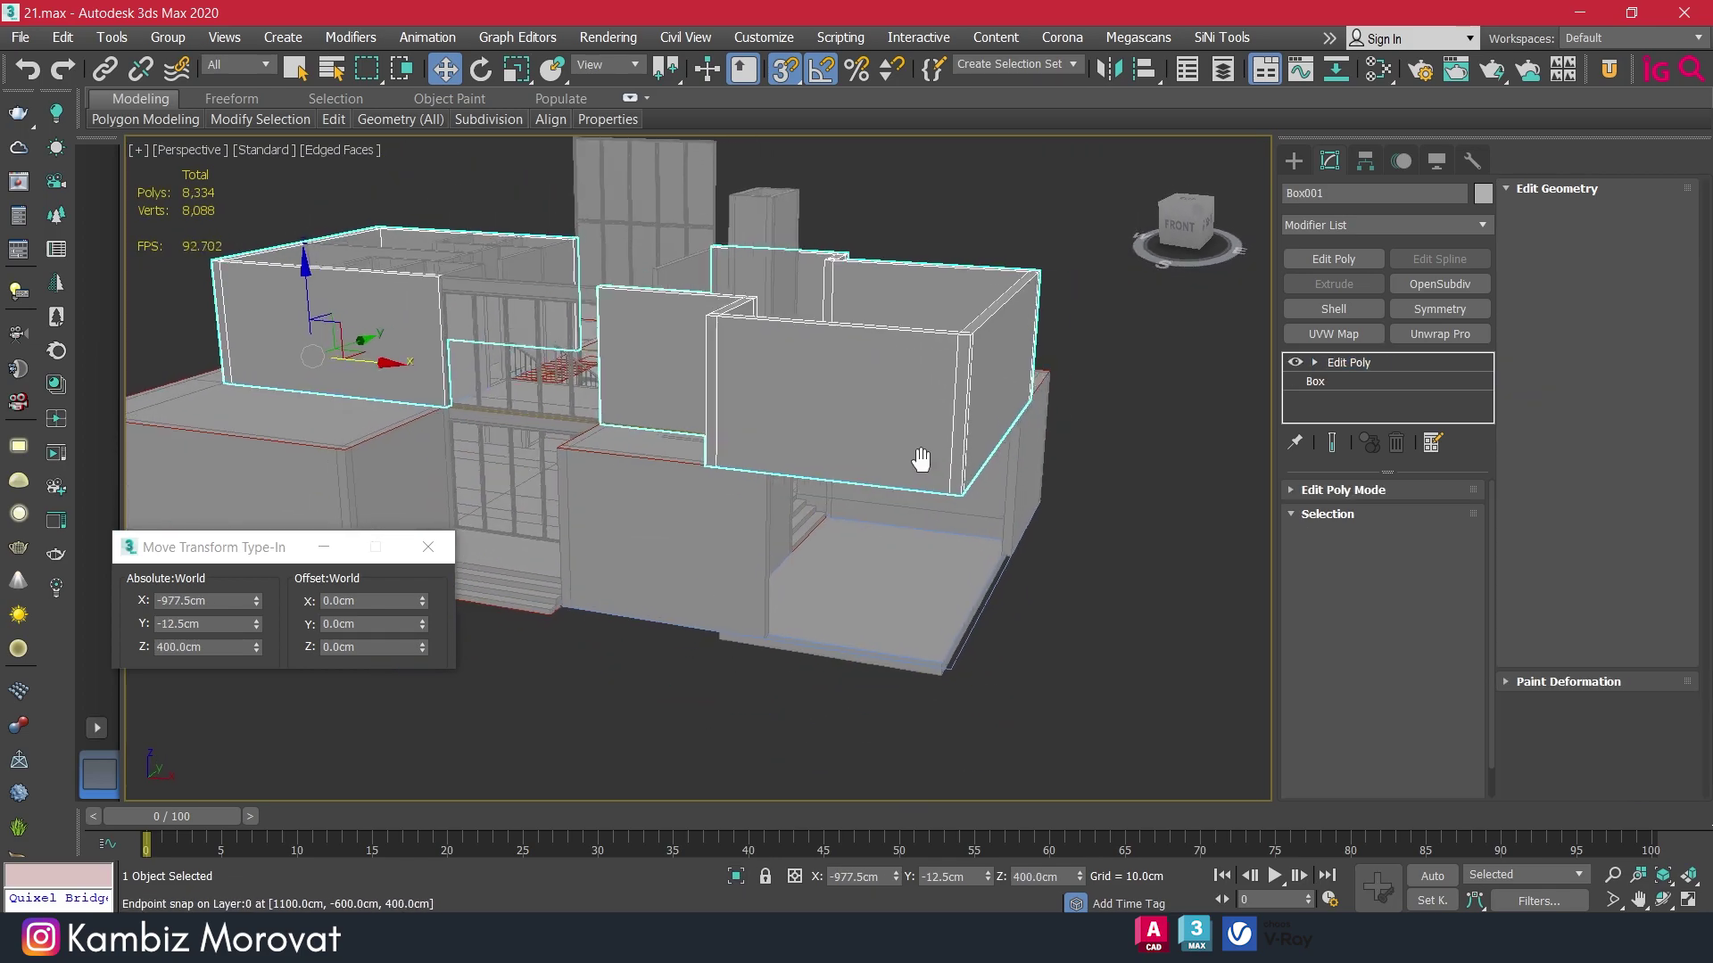
middle_click_drag(919, 460, 888, 453, "alt")
left_click(1348, 541)
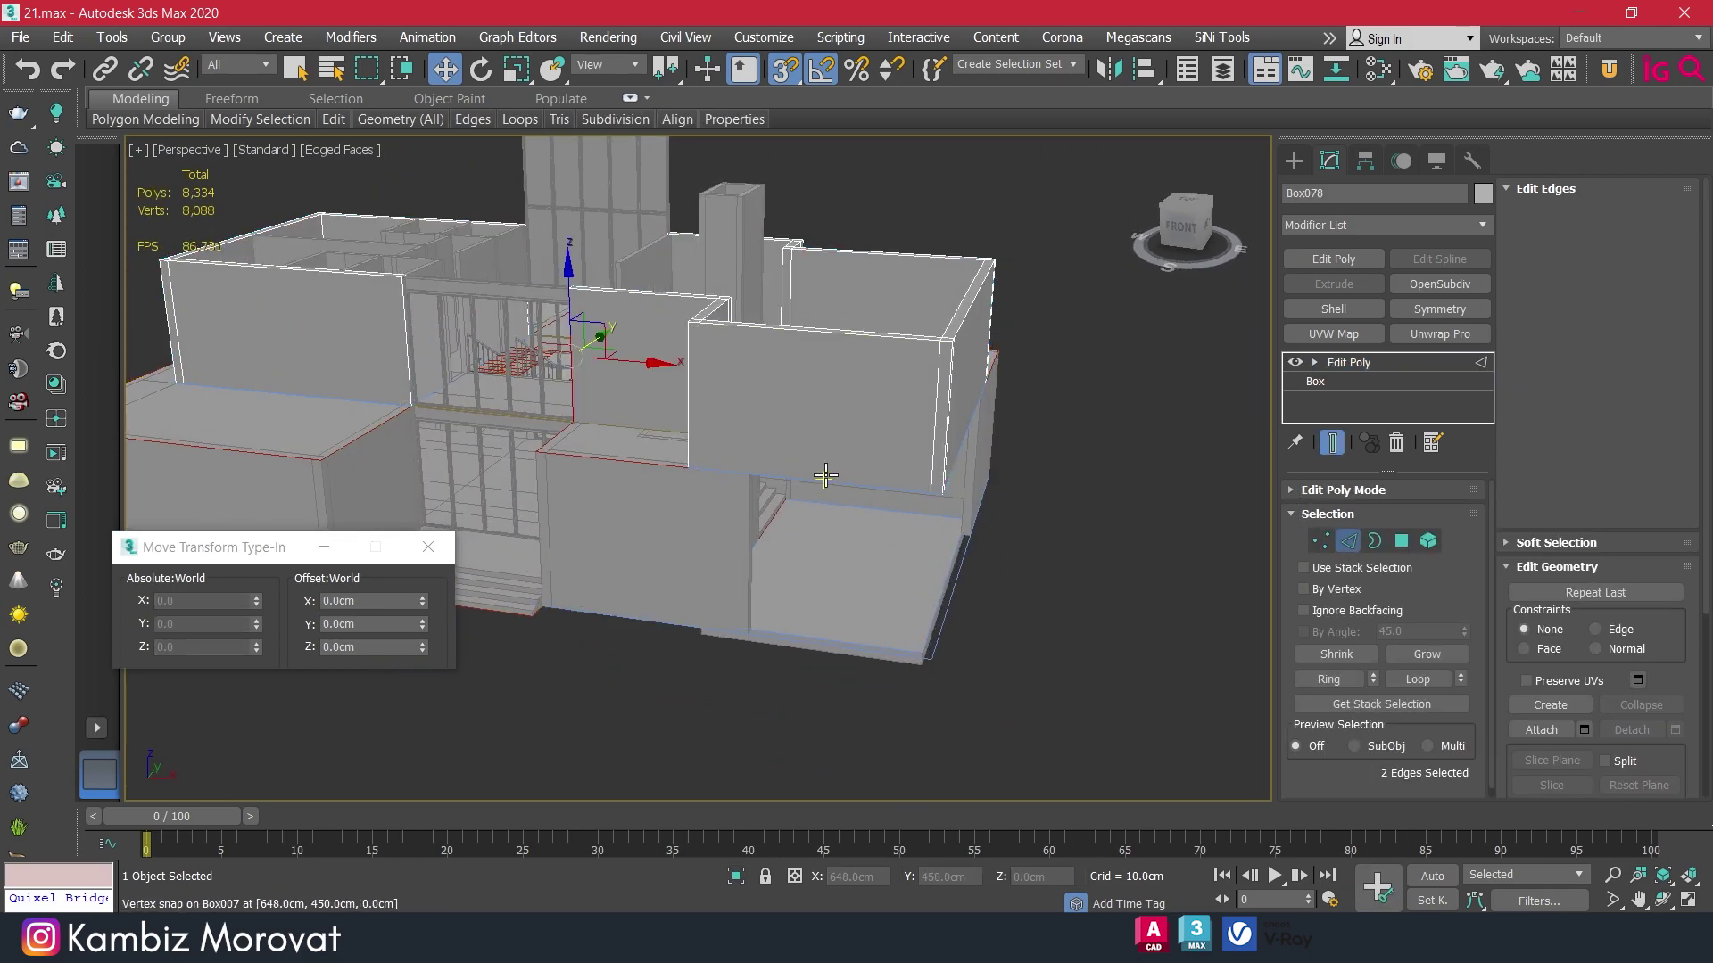
left_click(831, 482)
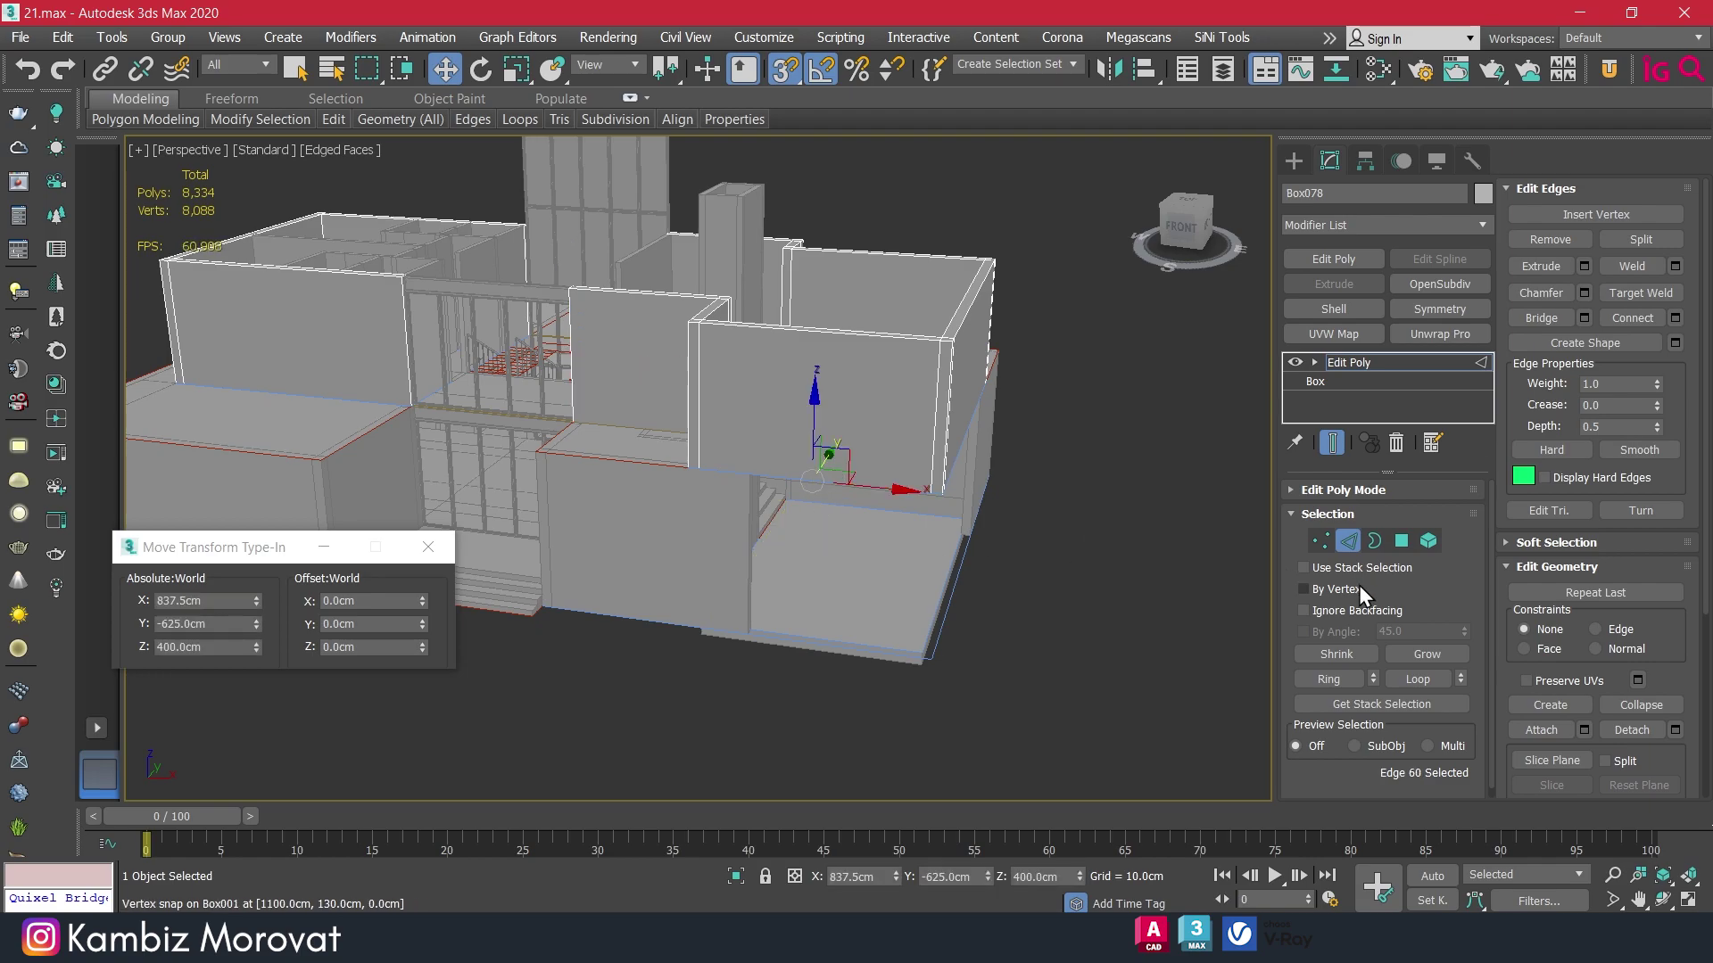
Isolate the wall-frame objects with Alt+Q and select Box078.
left_click(1356, 547)
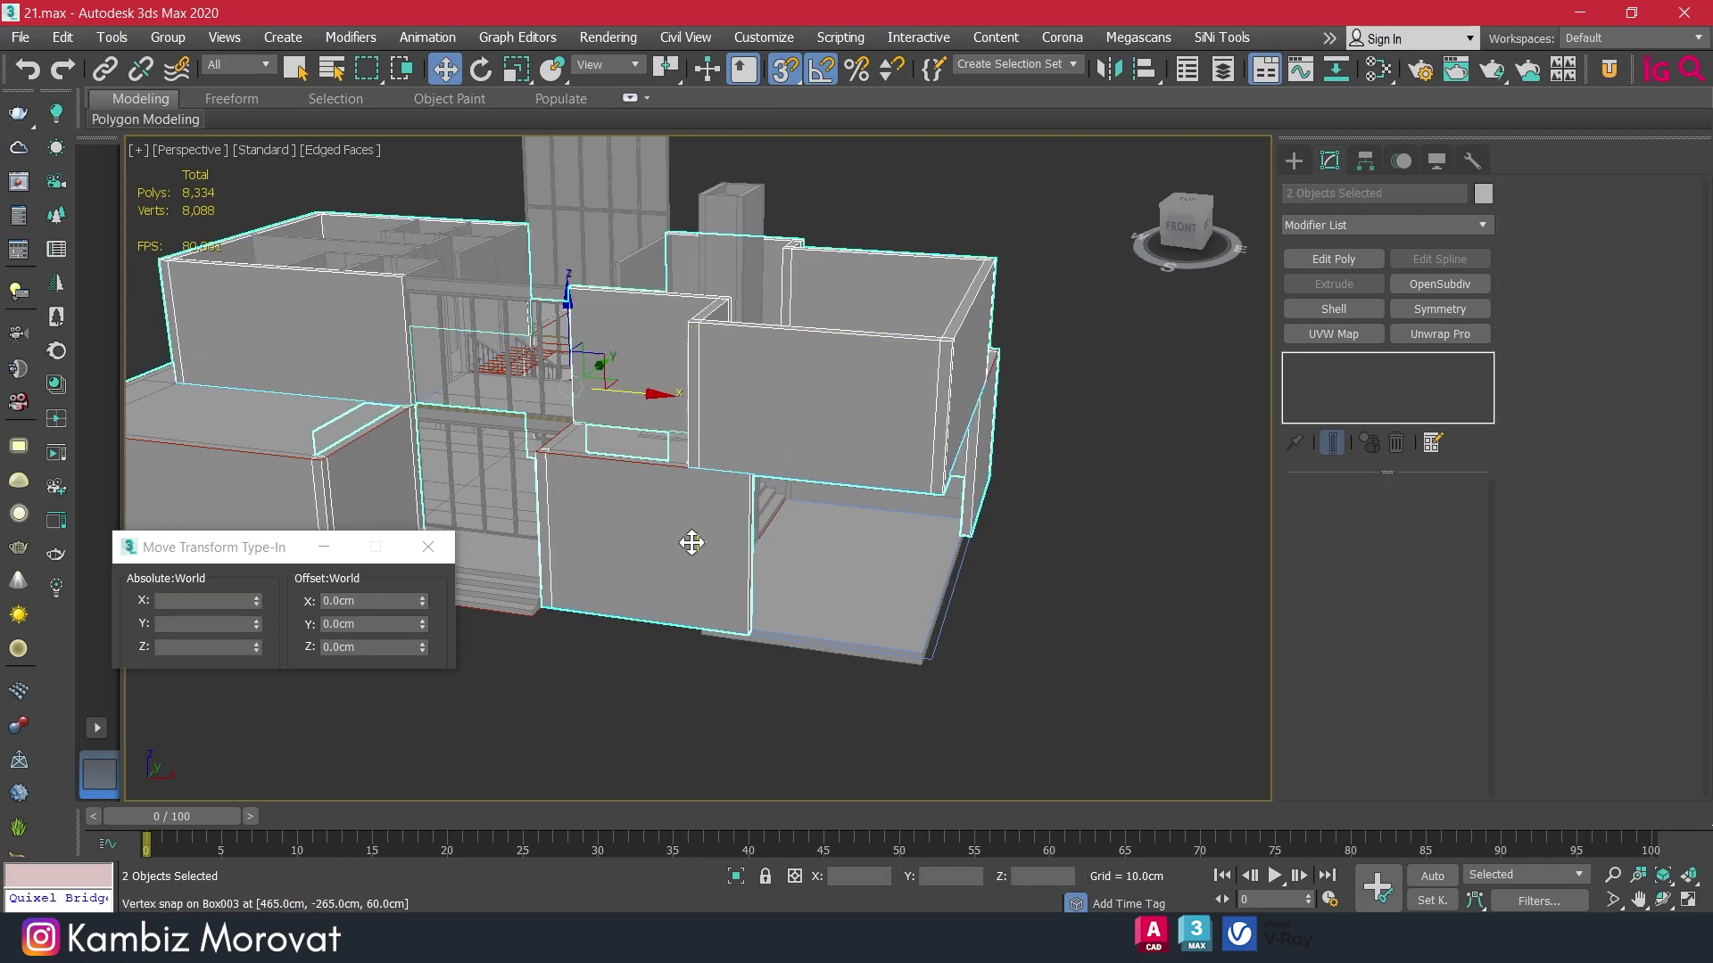
key("alt+q")
left_click(858, 489)
scroll(859, 489, "up", 2)
Ring-connect a vertical cut across the first wall and snap it in line with a corner.
key("s")
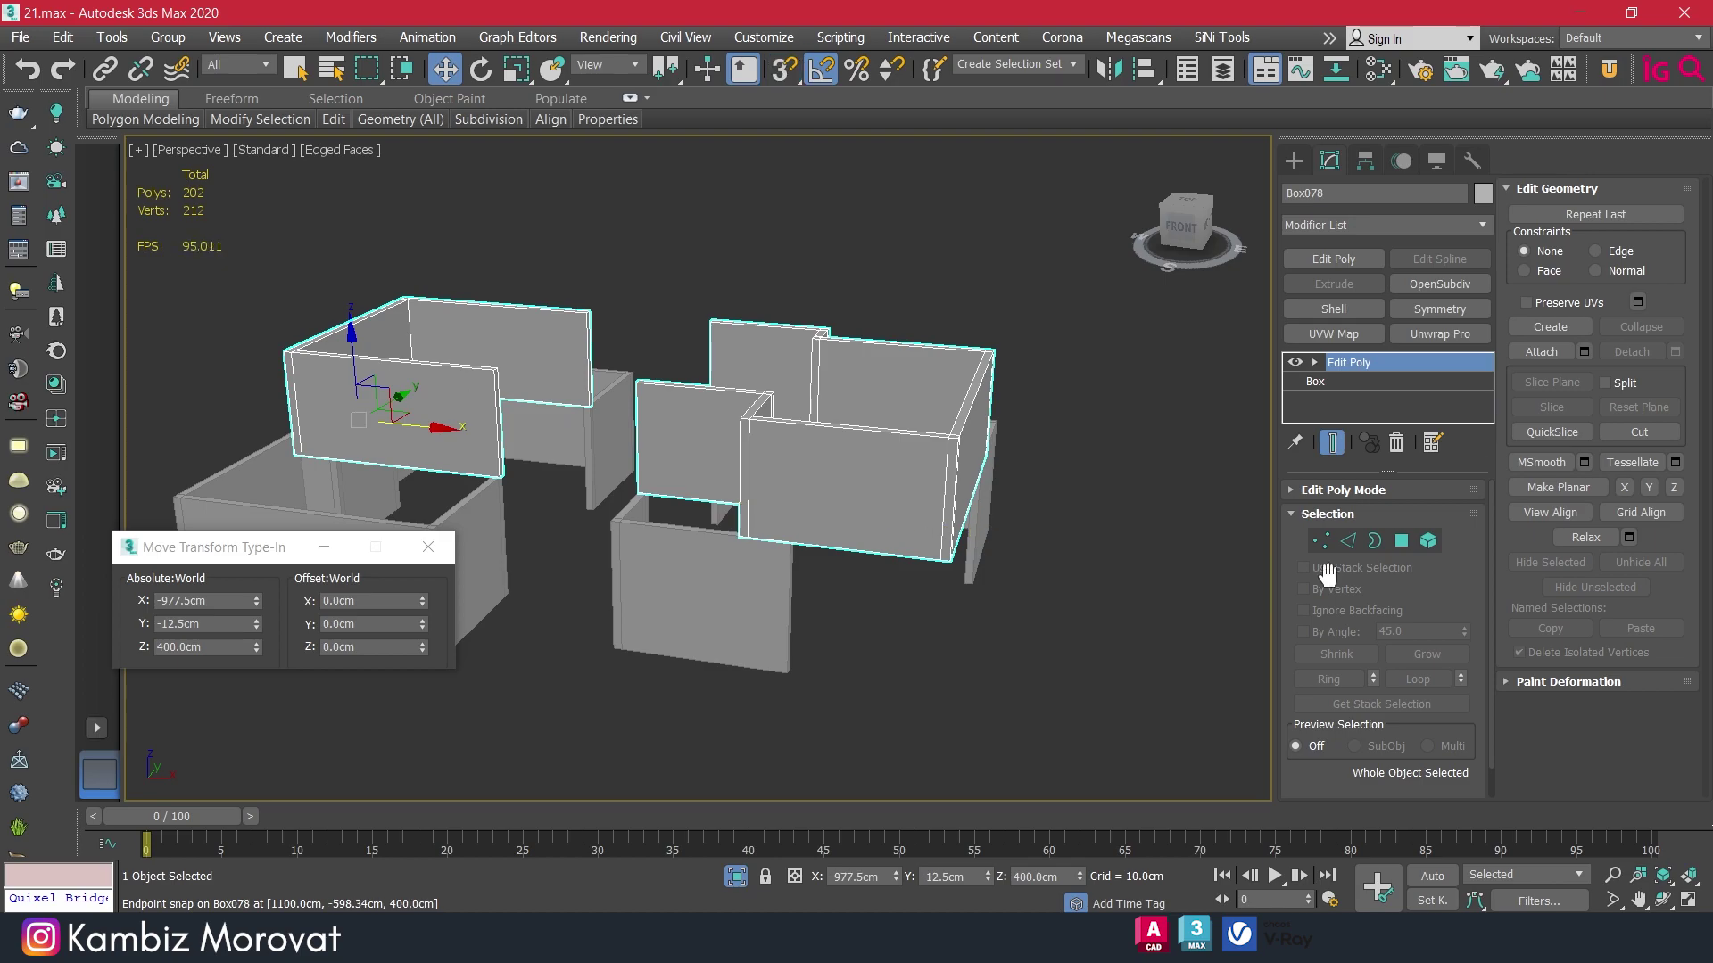
left_click(1350, 544)
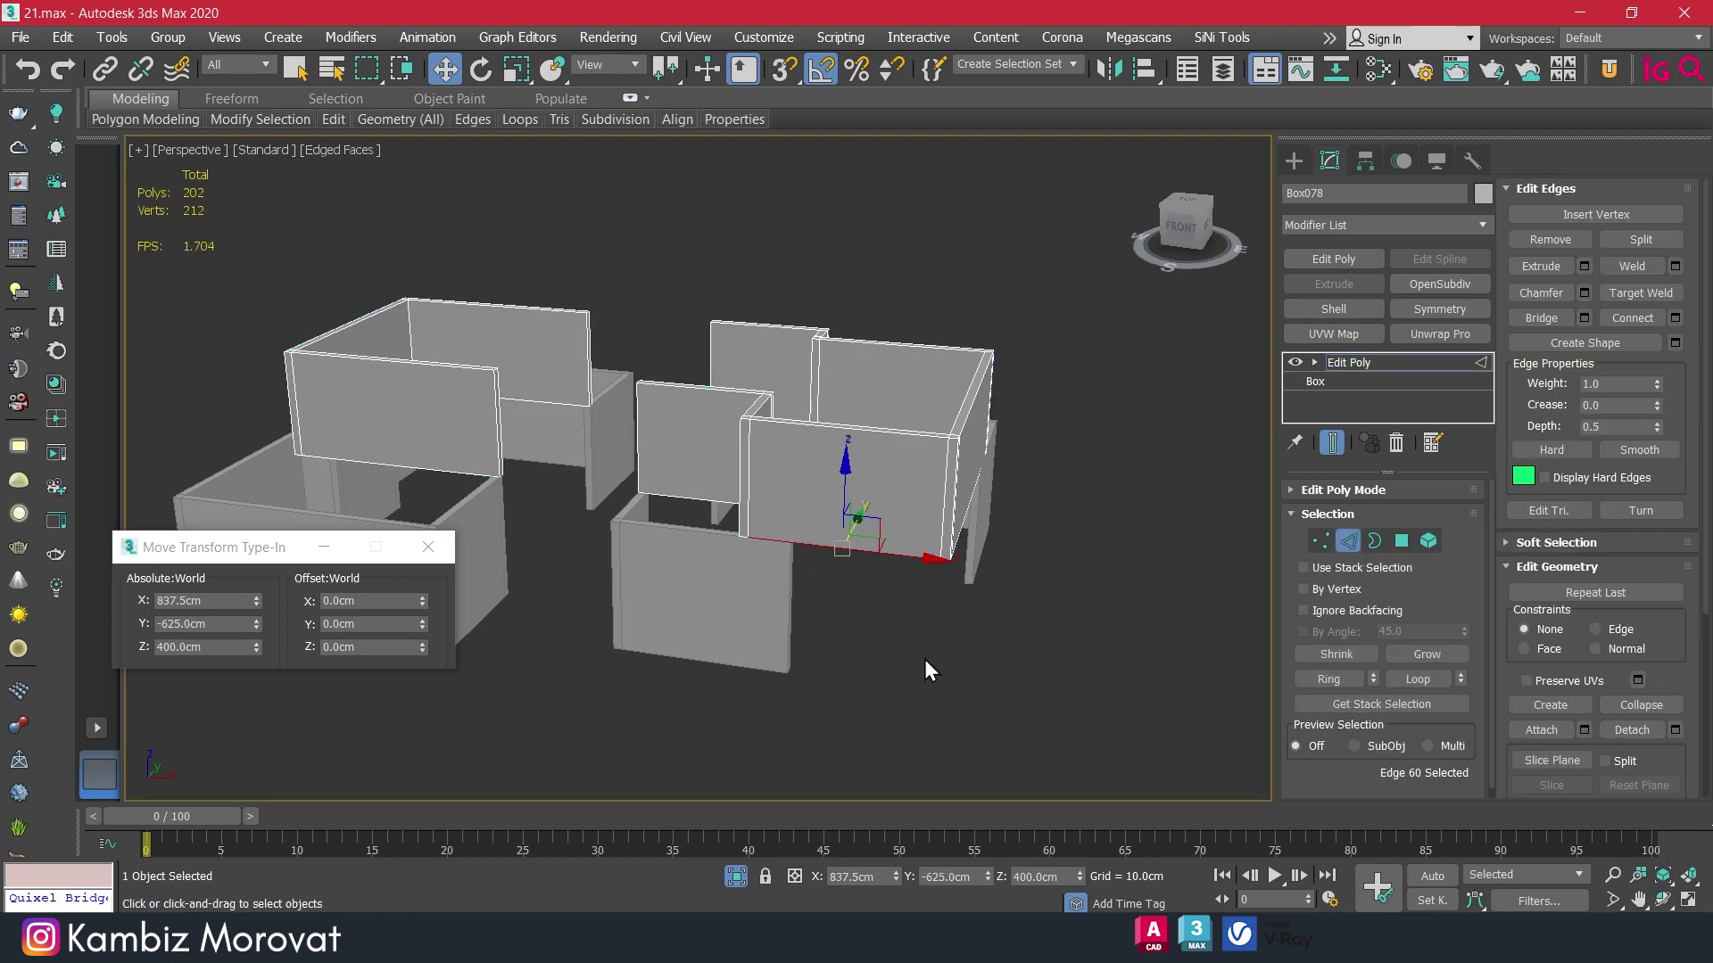
left_click(1342, 680)
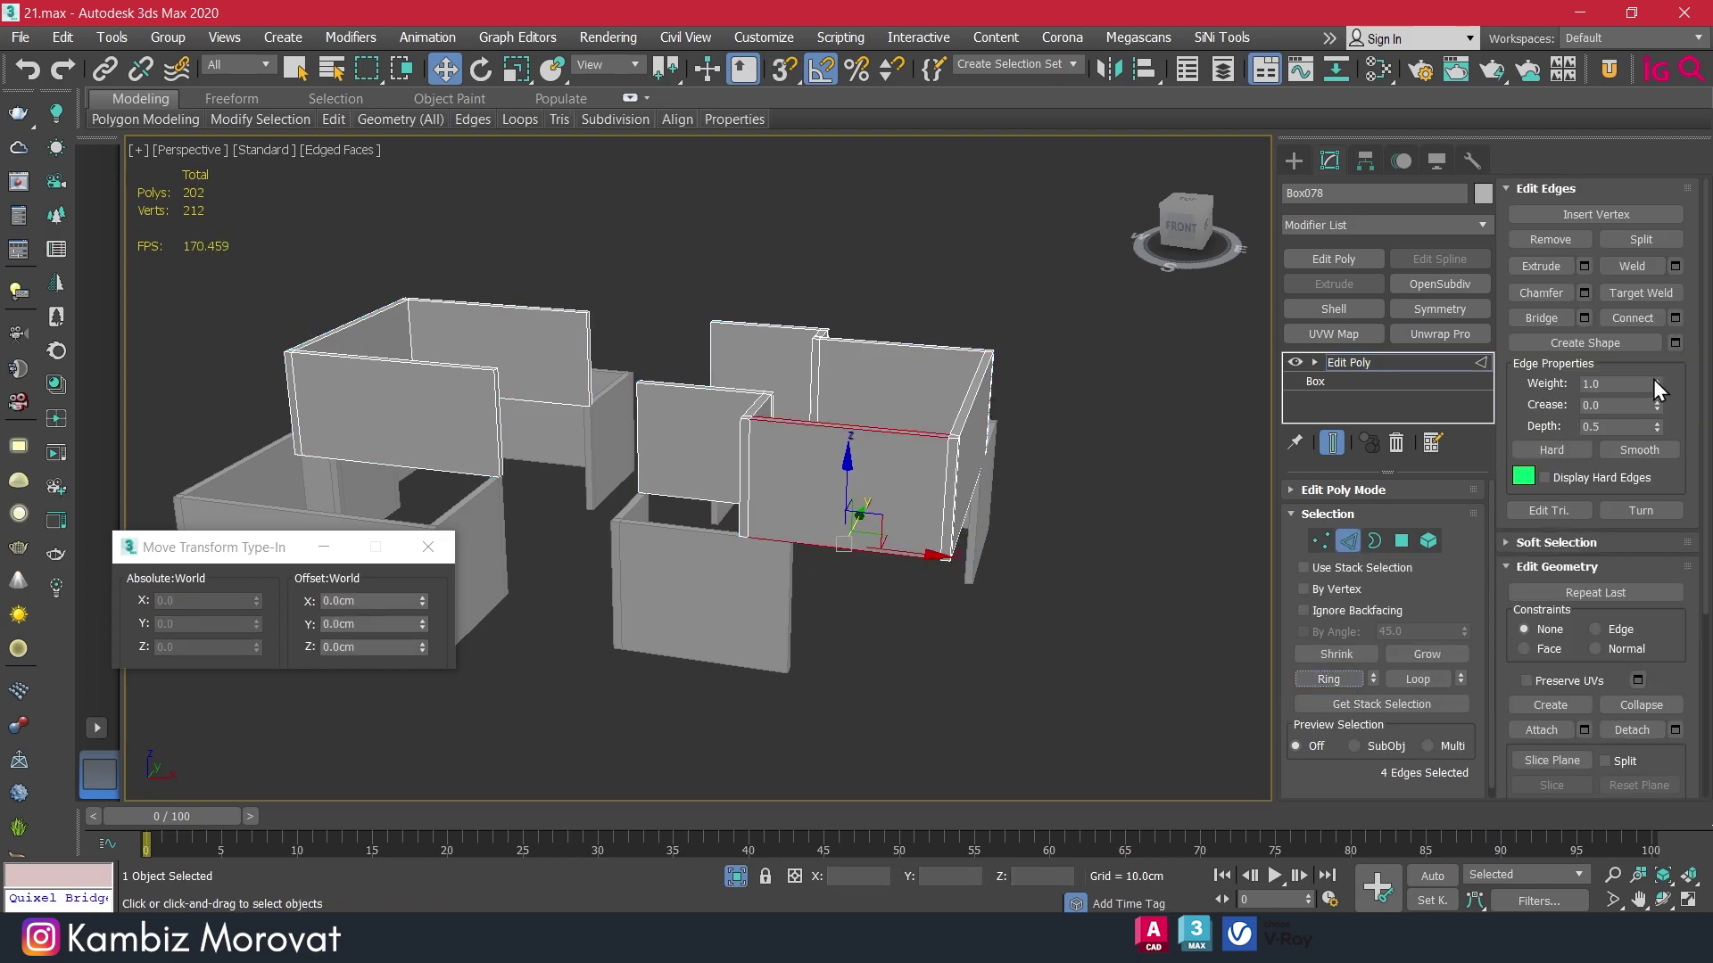
left_click(1676, 318)
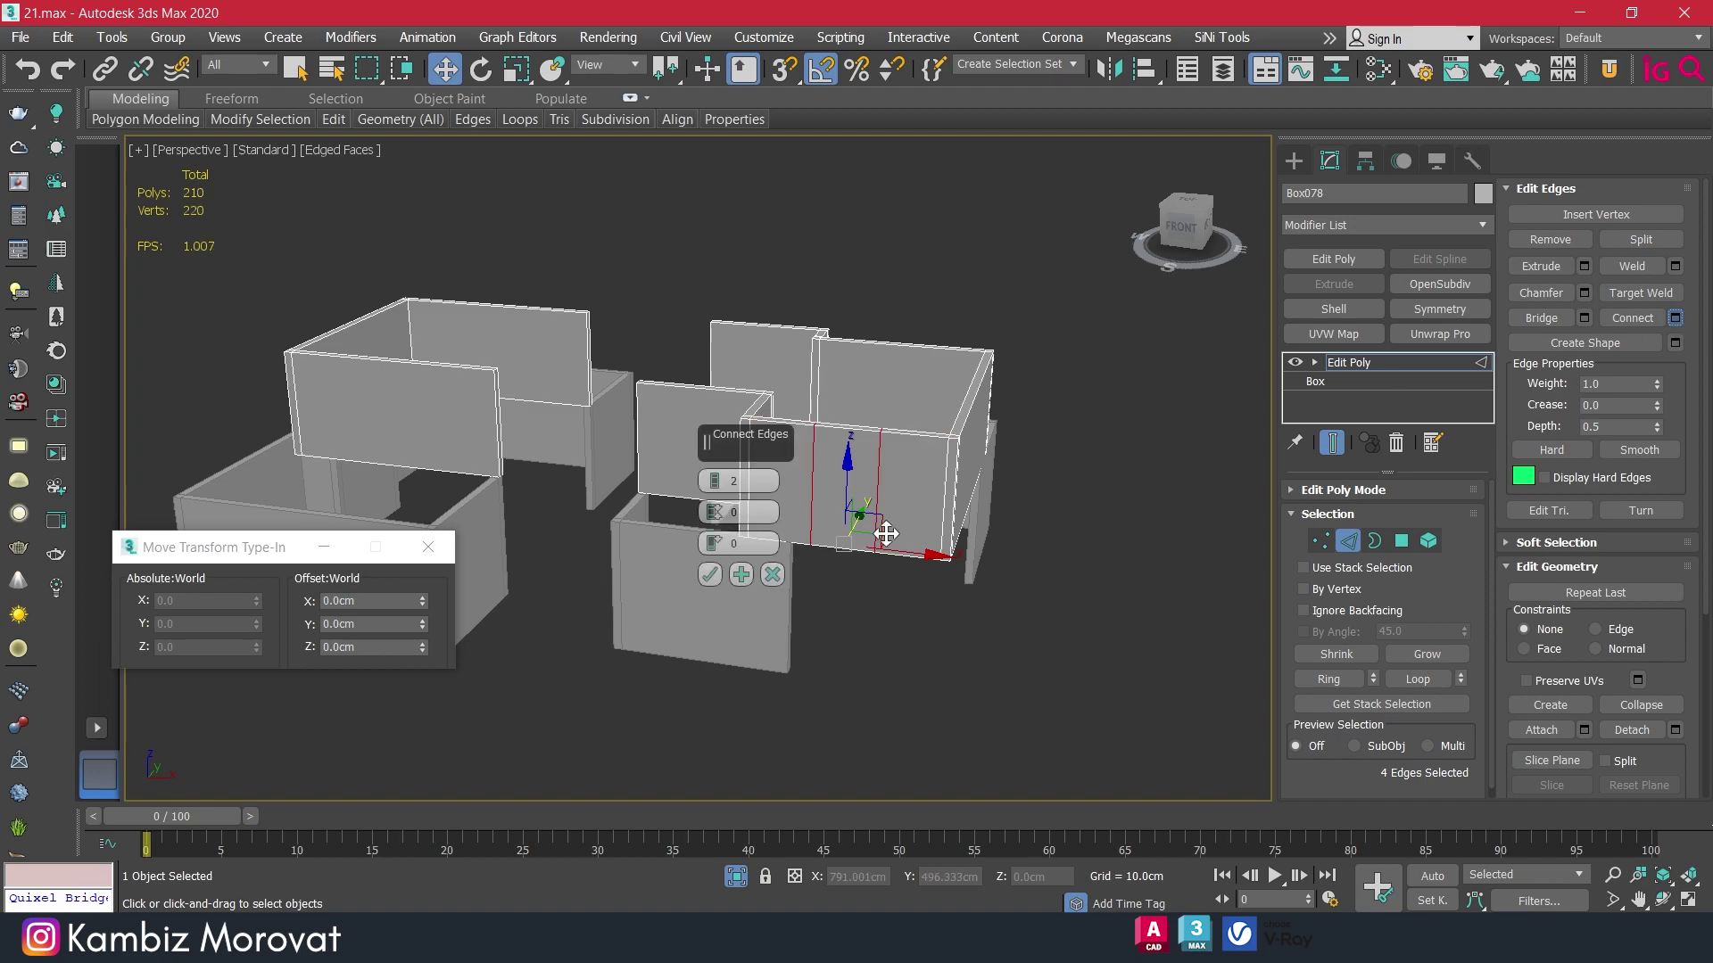
left_click(710, 575)
key("s")
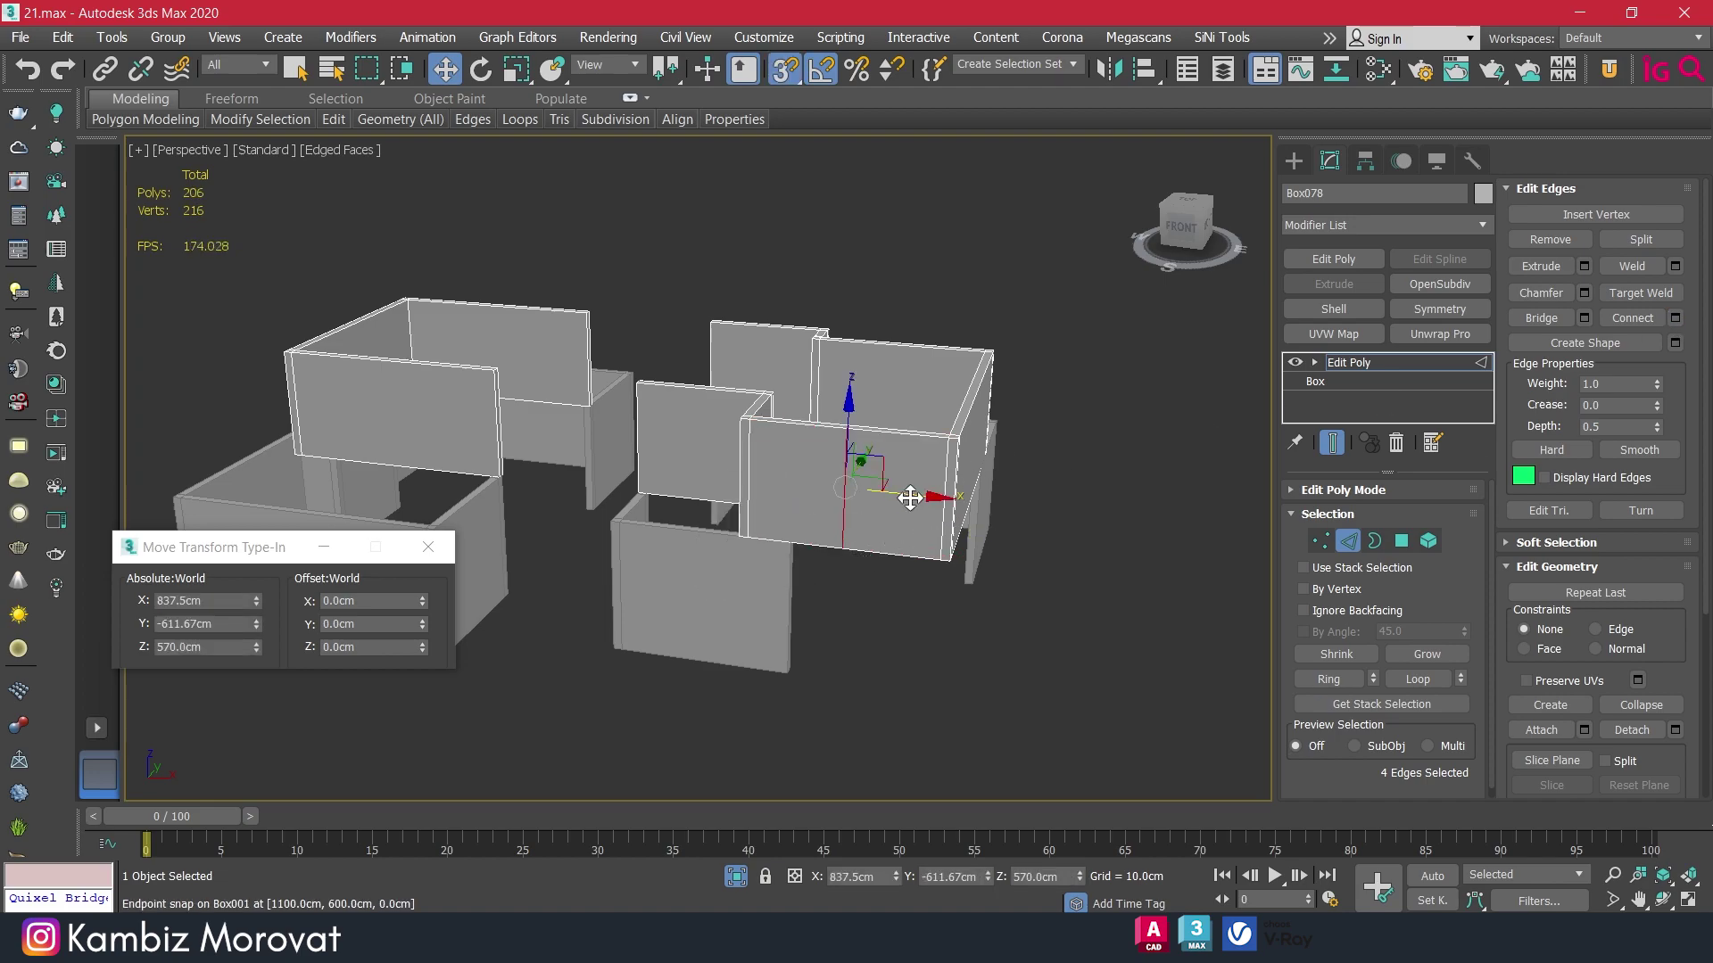
mouse_move(846, 487)
left_mouse_down()
mouse_move(824, 651)
mouse_move(794, 673)
left_mouse_up()
Ring-connect a cut across the next wall and snap it to the neighbouring corner.
middle_click_drag(994, 592, 979, 605, "alt")
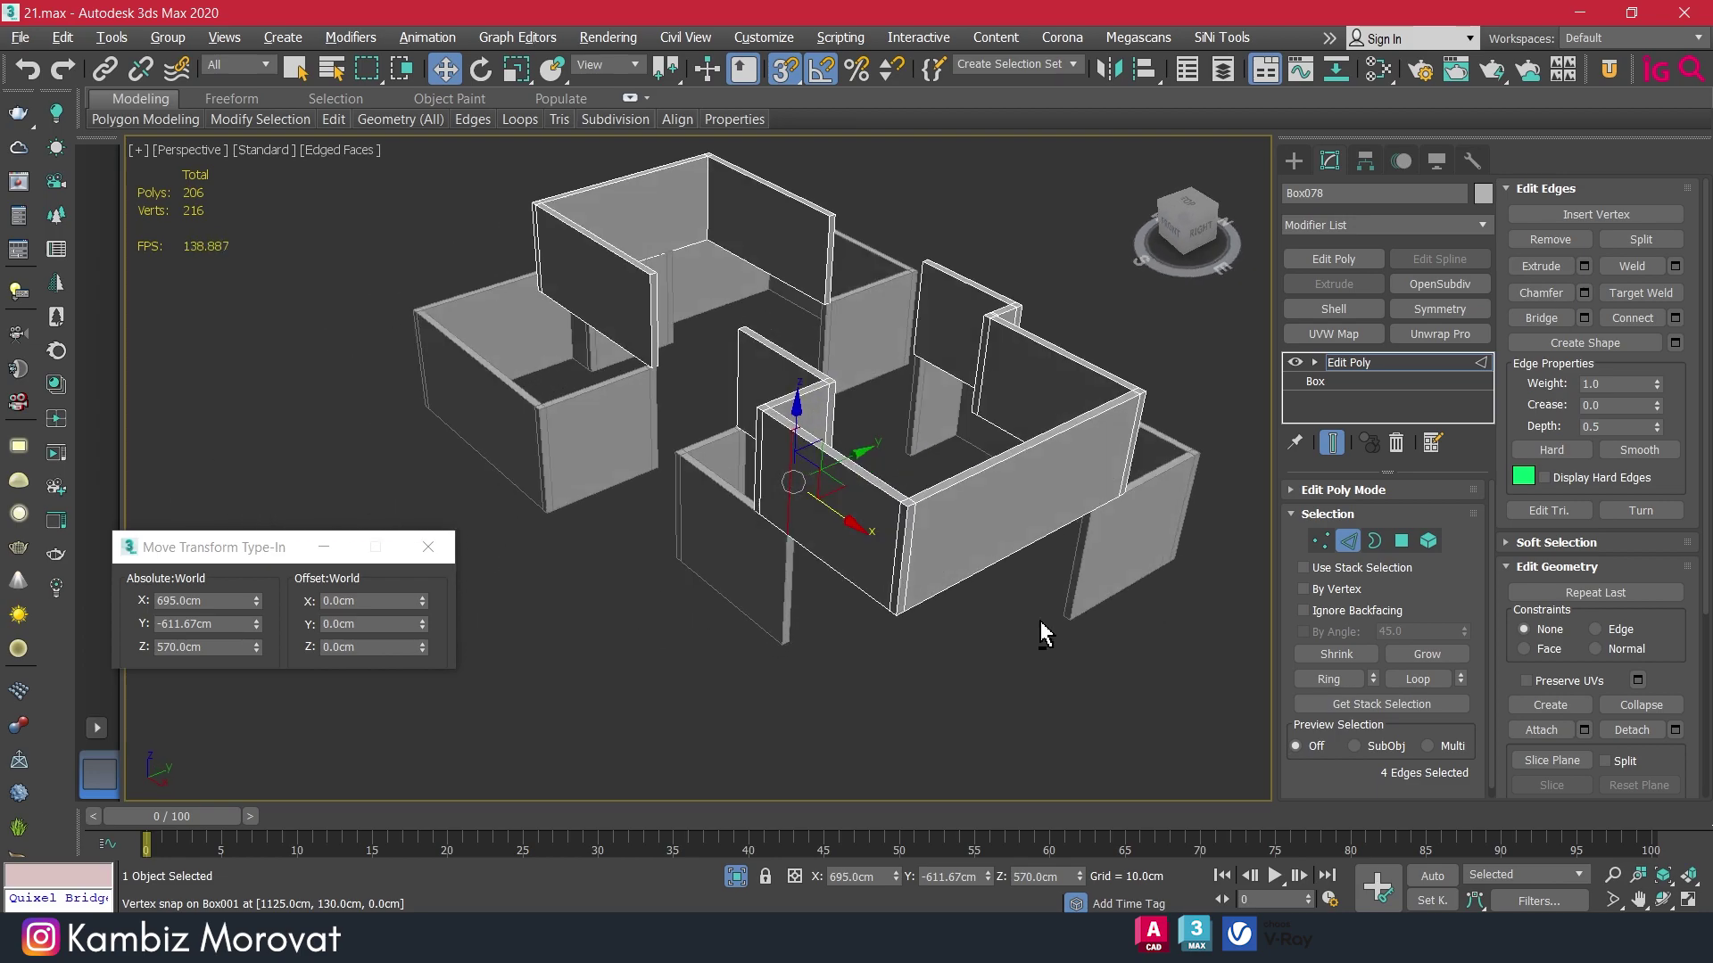
left_click(980, 604)
left_click(1328, 680)
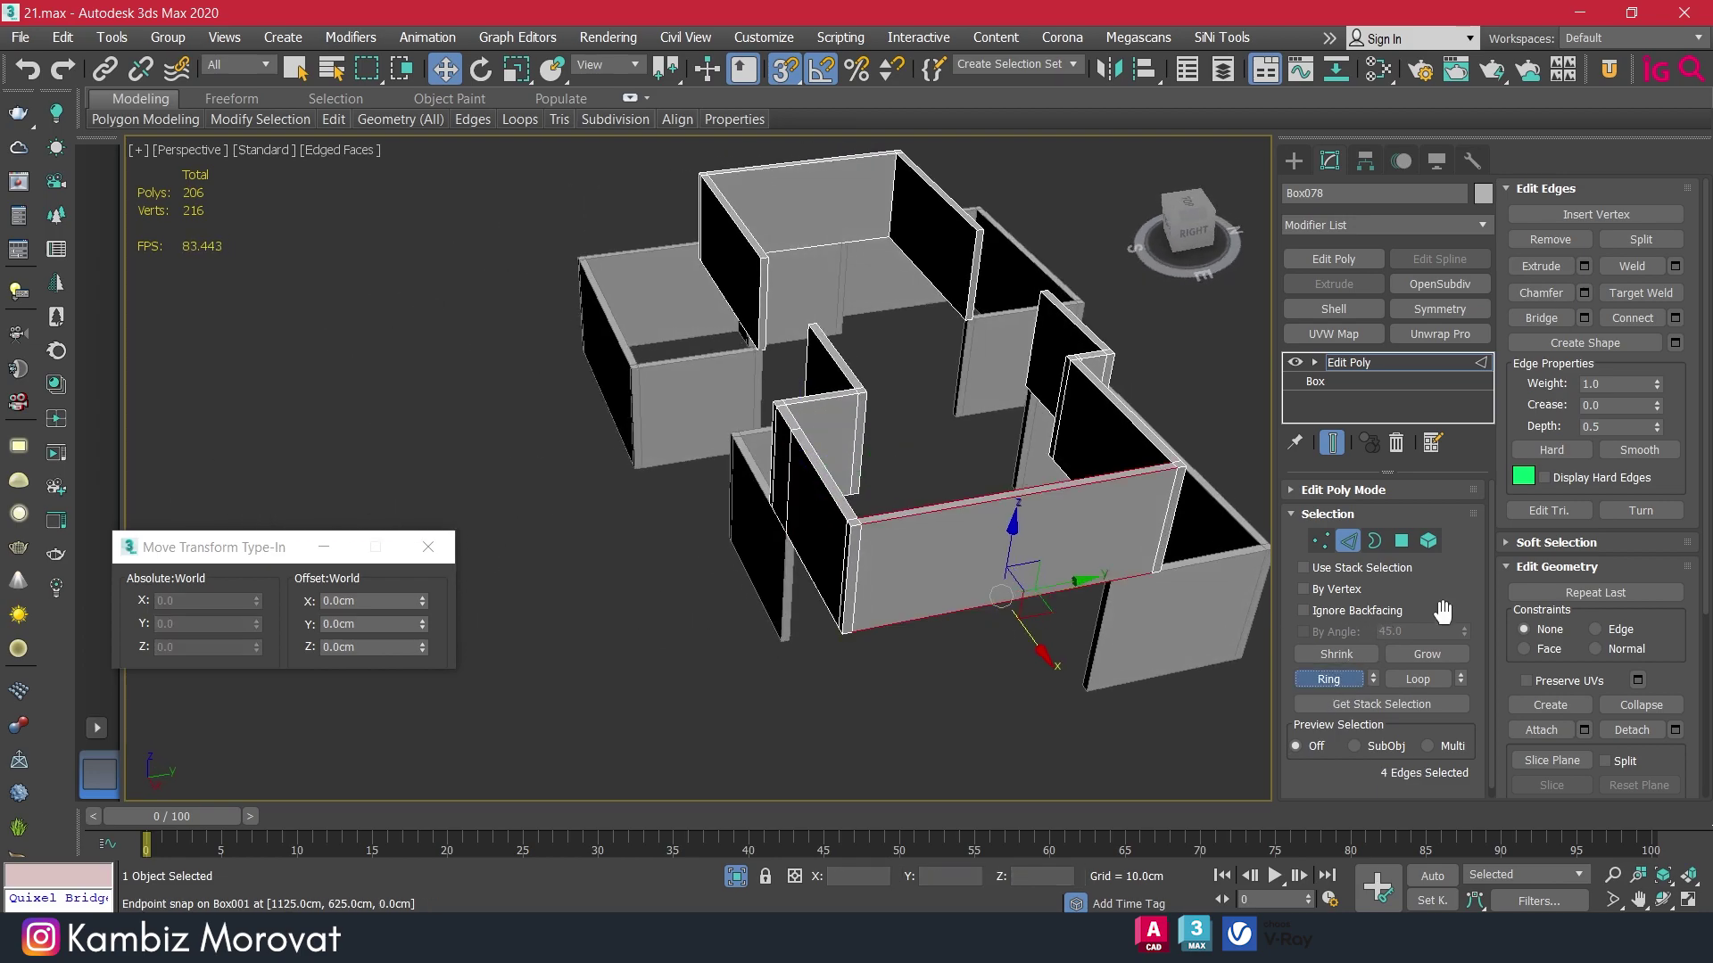
left_click(1675, 319)
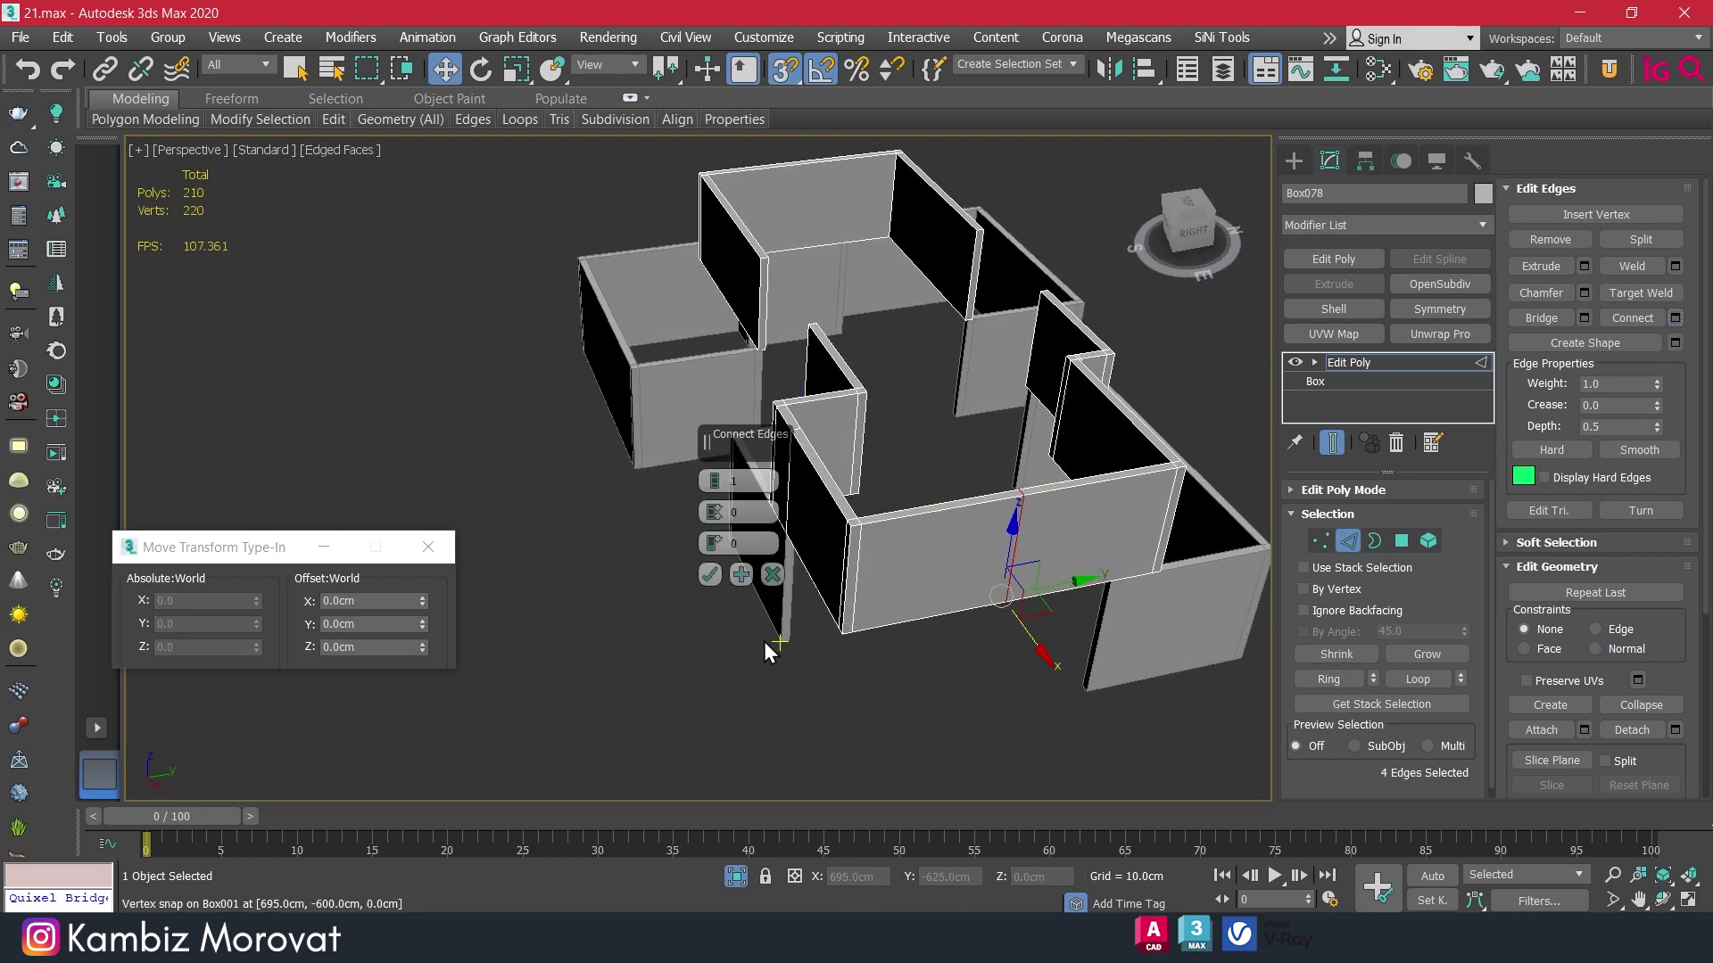
left_click(714, 580)
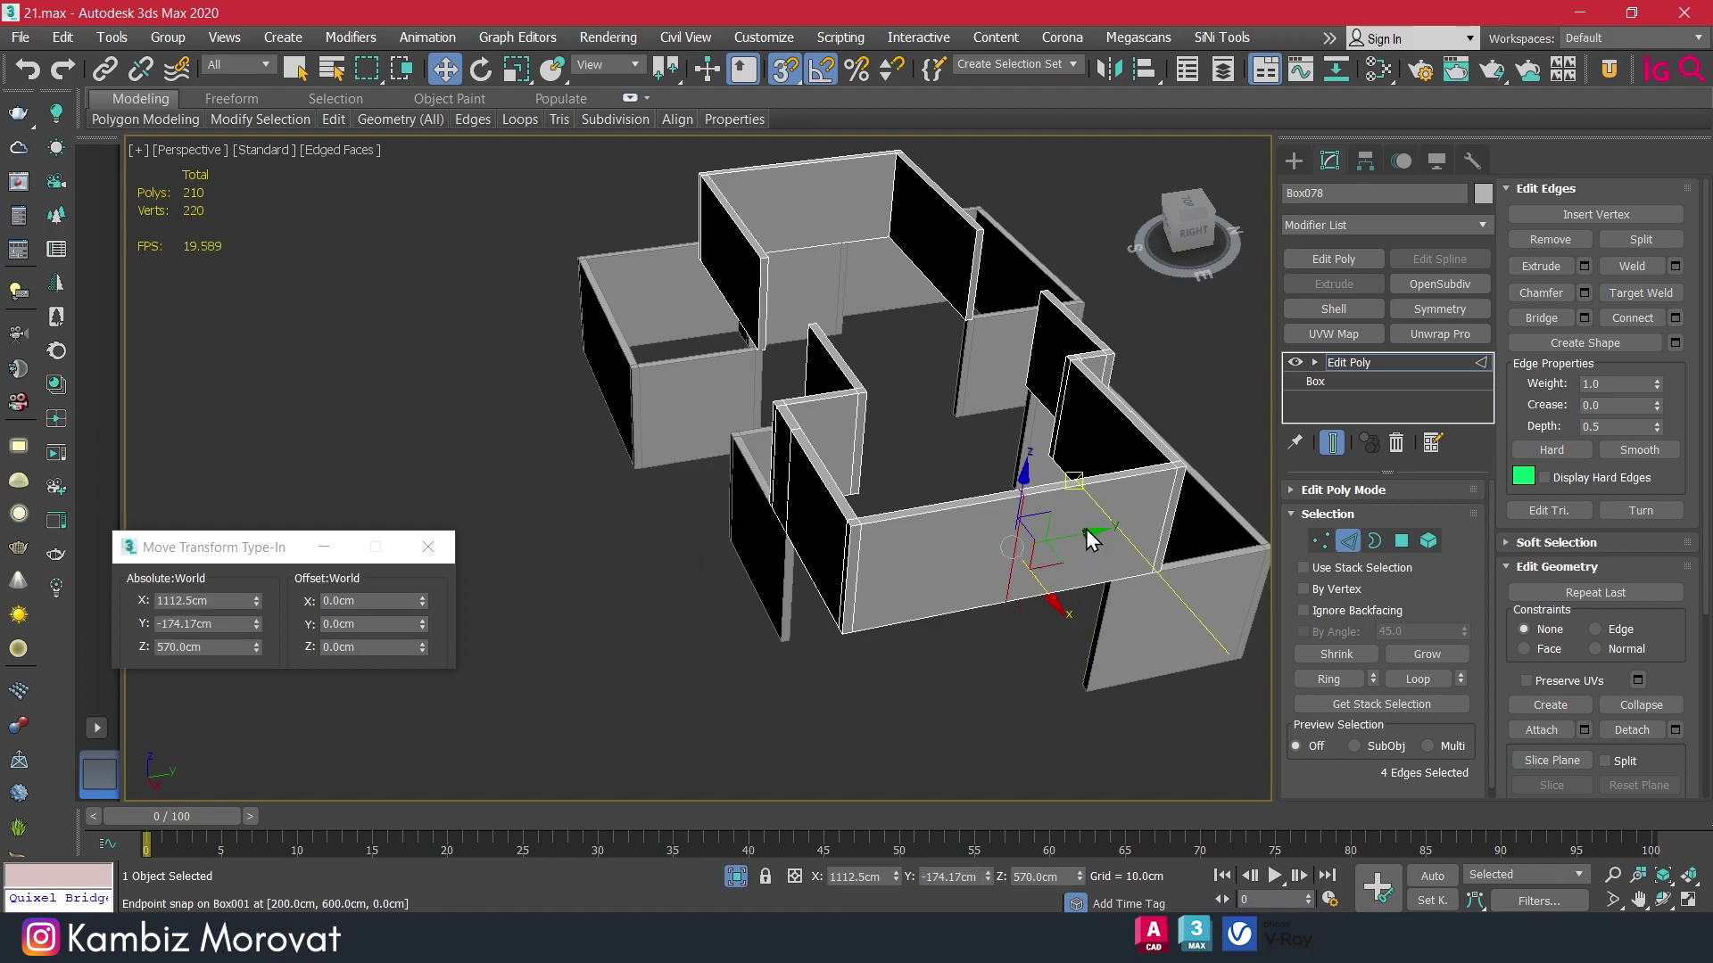
left_click_drag(1084, 533, 1105, 638)
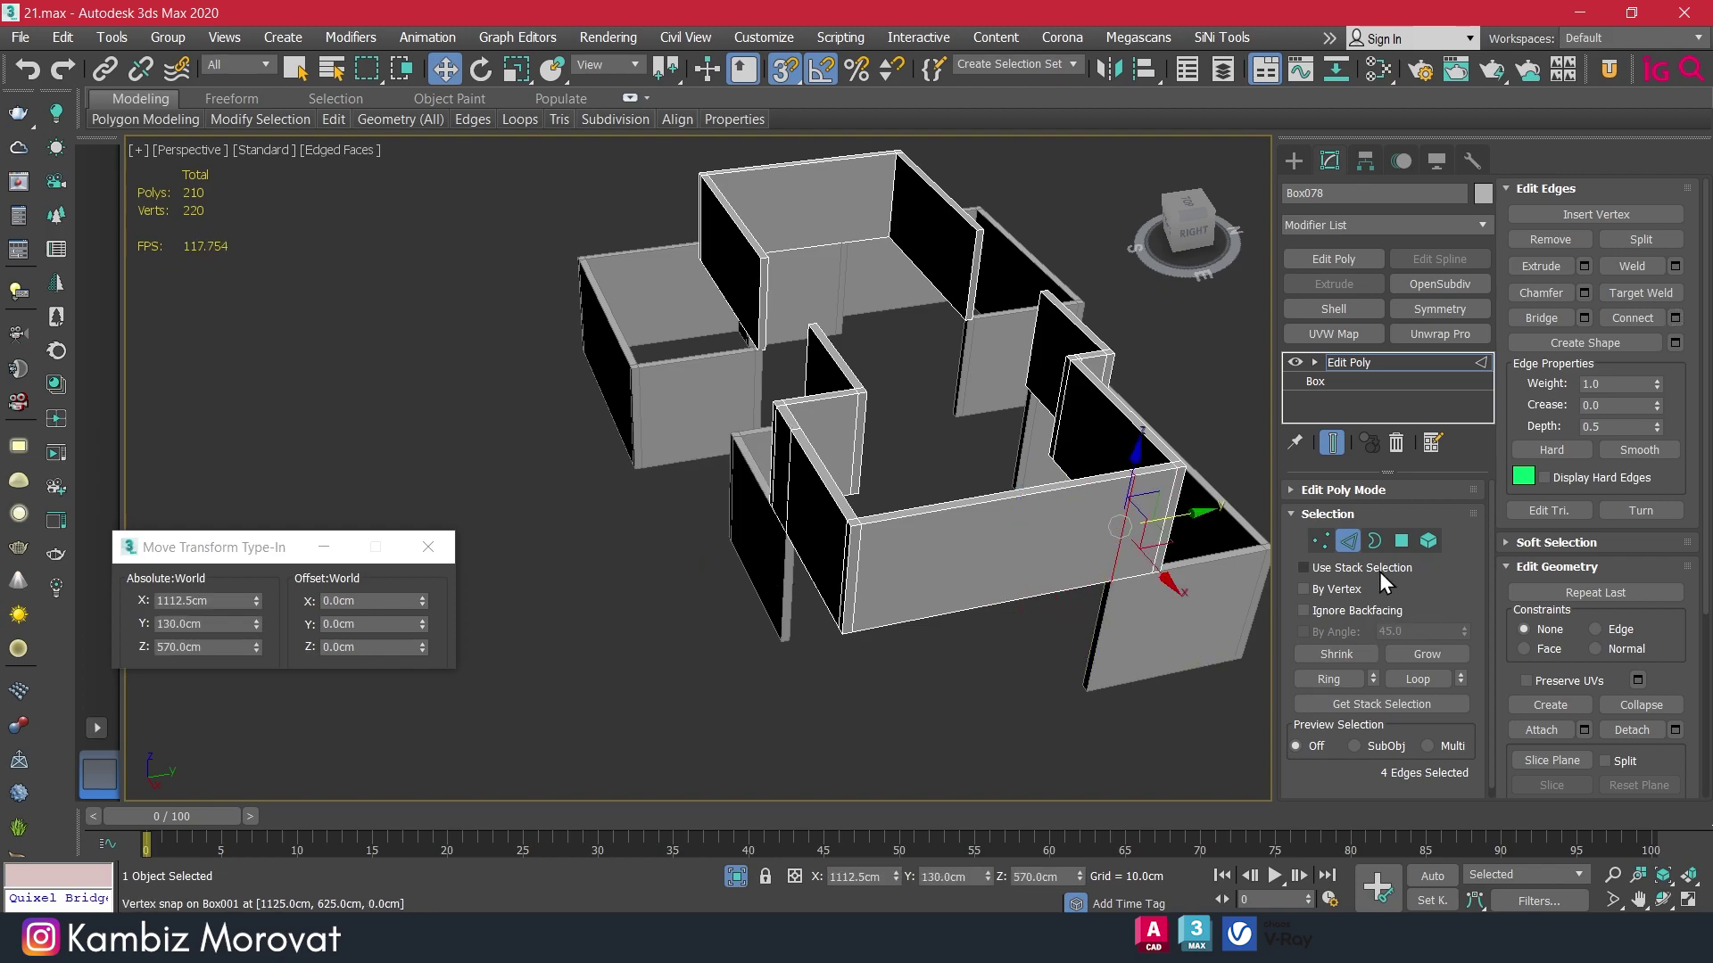
left_click(1401, 541)
Box-select the L-shaped wall's faces and delete them.
middle_click_drag(929, 708, 985, 698, "alt")
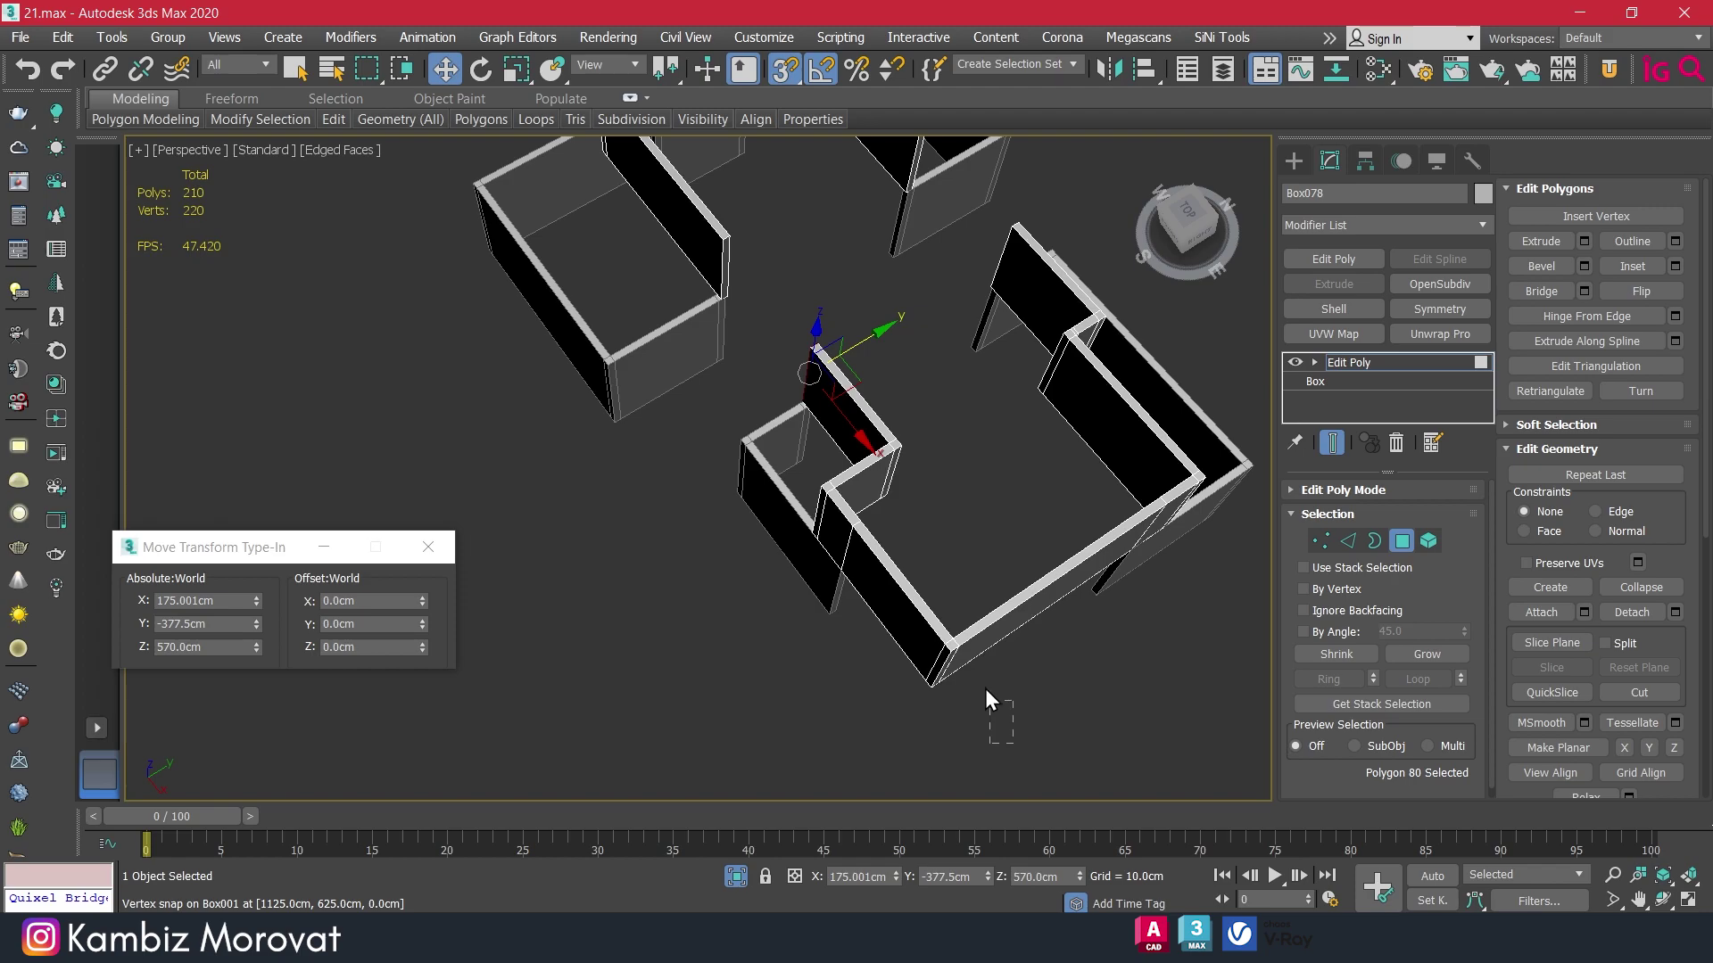
left_click_drag(1012, 743, 924, 577)
key("Delete")
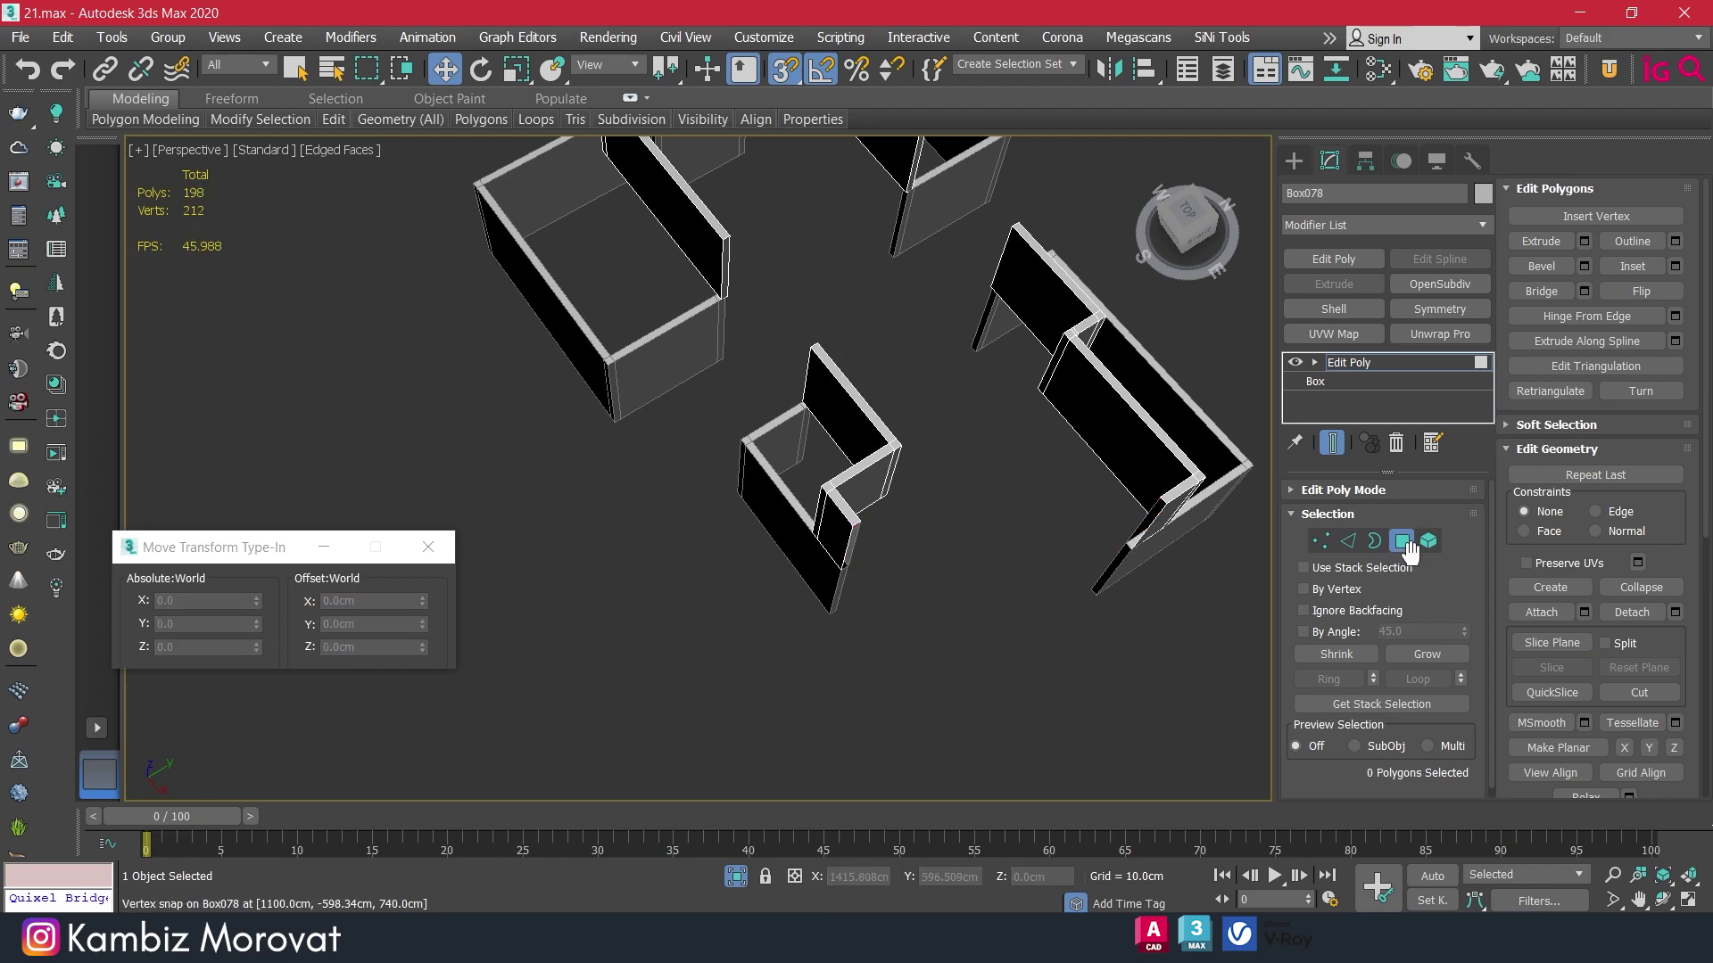
Select the paired open edges at both exposed wall ends to bridge them closed.
left_click(1348, 541)
left_click(851, 540)
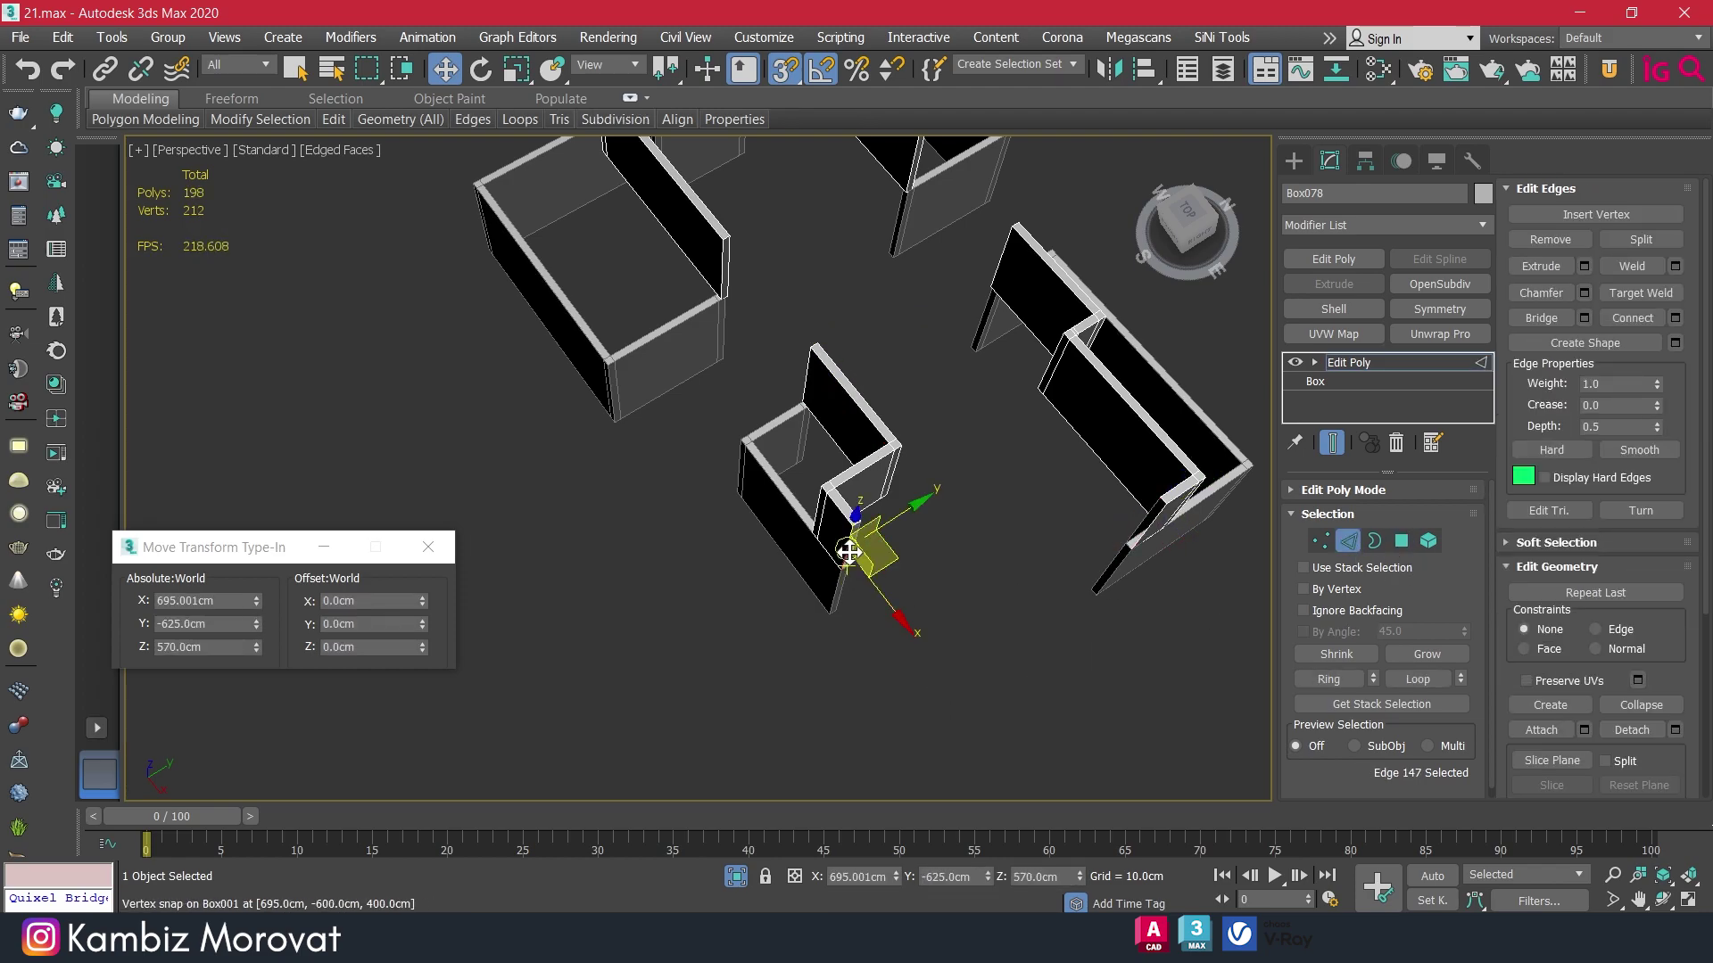
scroll(857, 542, "up", 3)
middle_click_drag(862, 546, 870, 489, "alt")
left_click(867, 468, "ctrl")
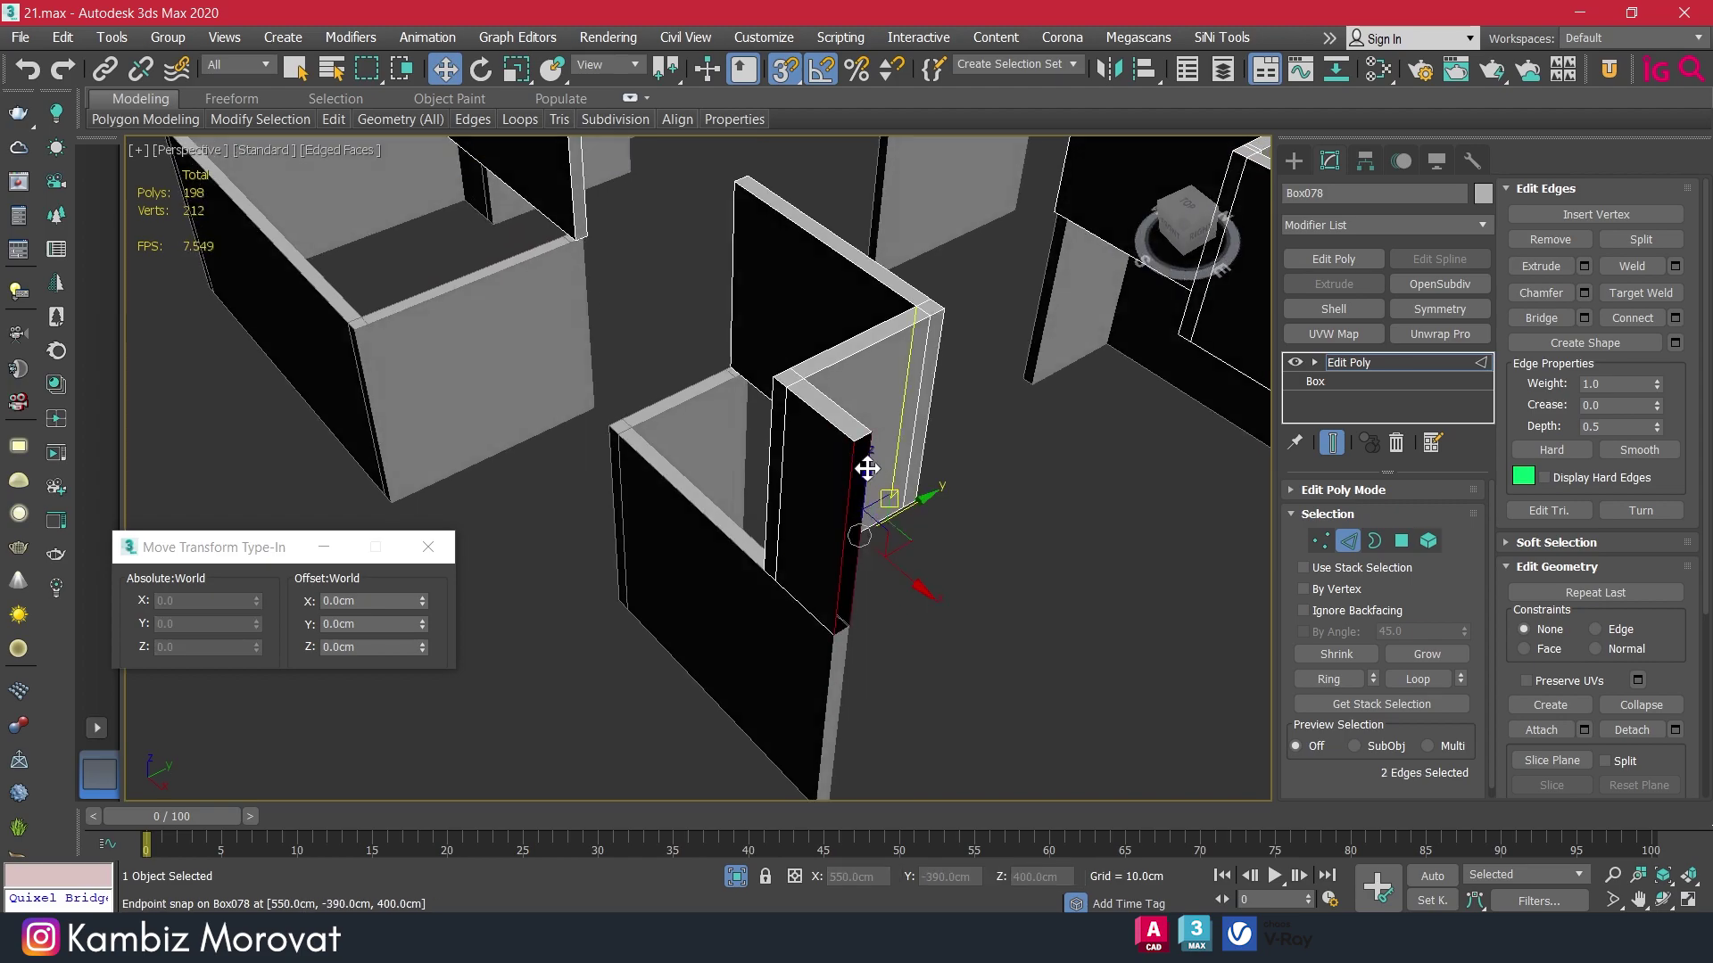
middle_click_drag(1258, 500, 985, 496)
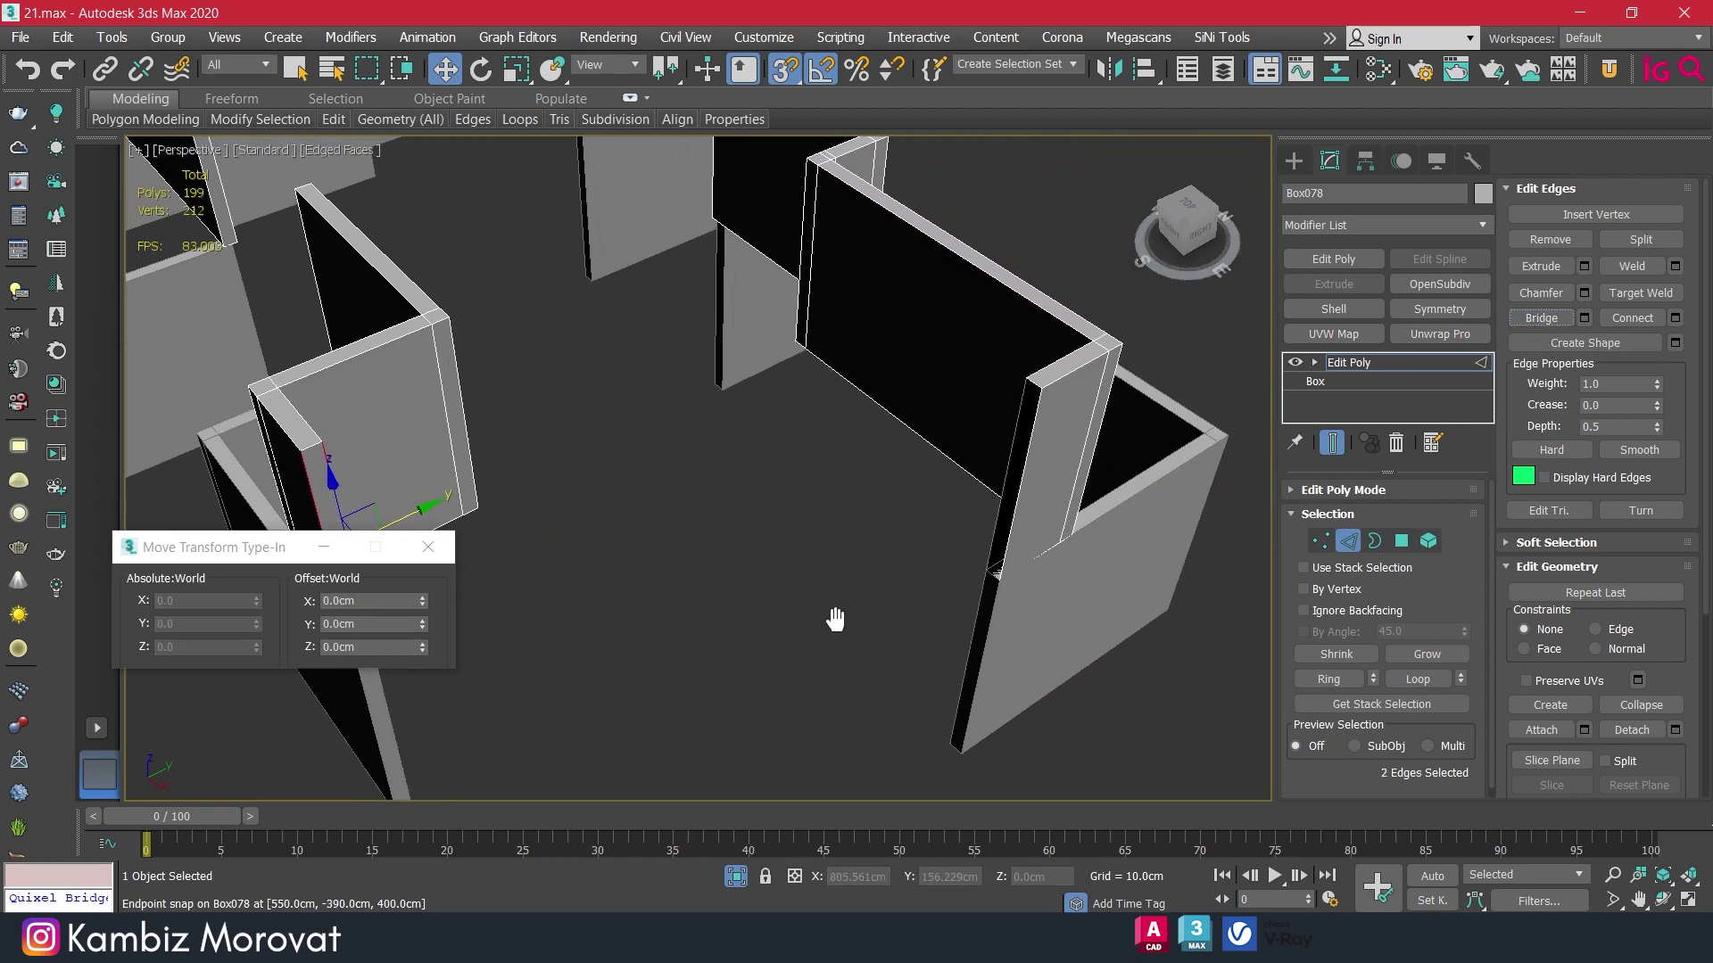
left_click(996, 498)
left_click(1006, 526, "ctrl")
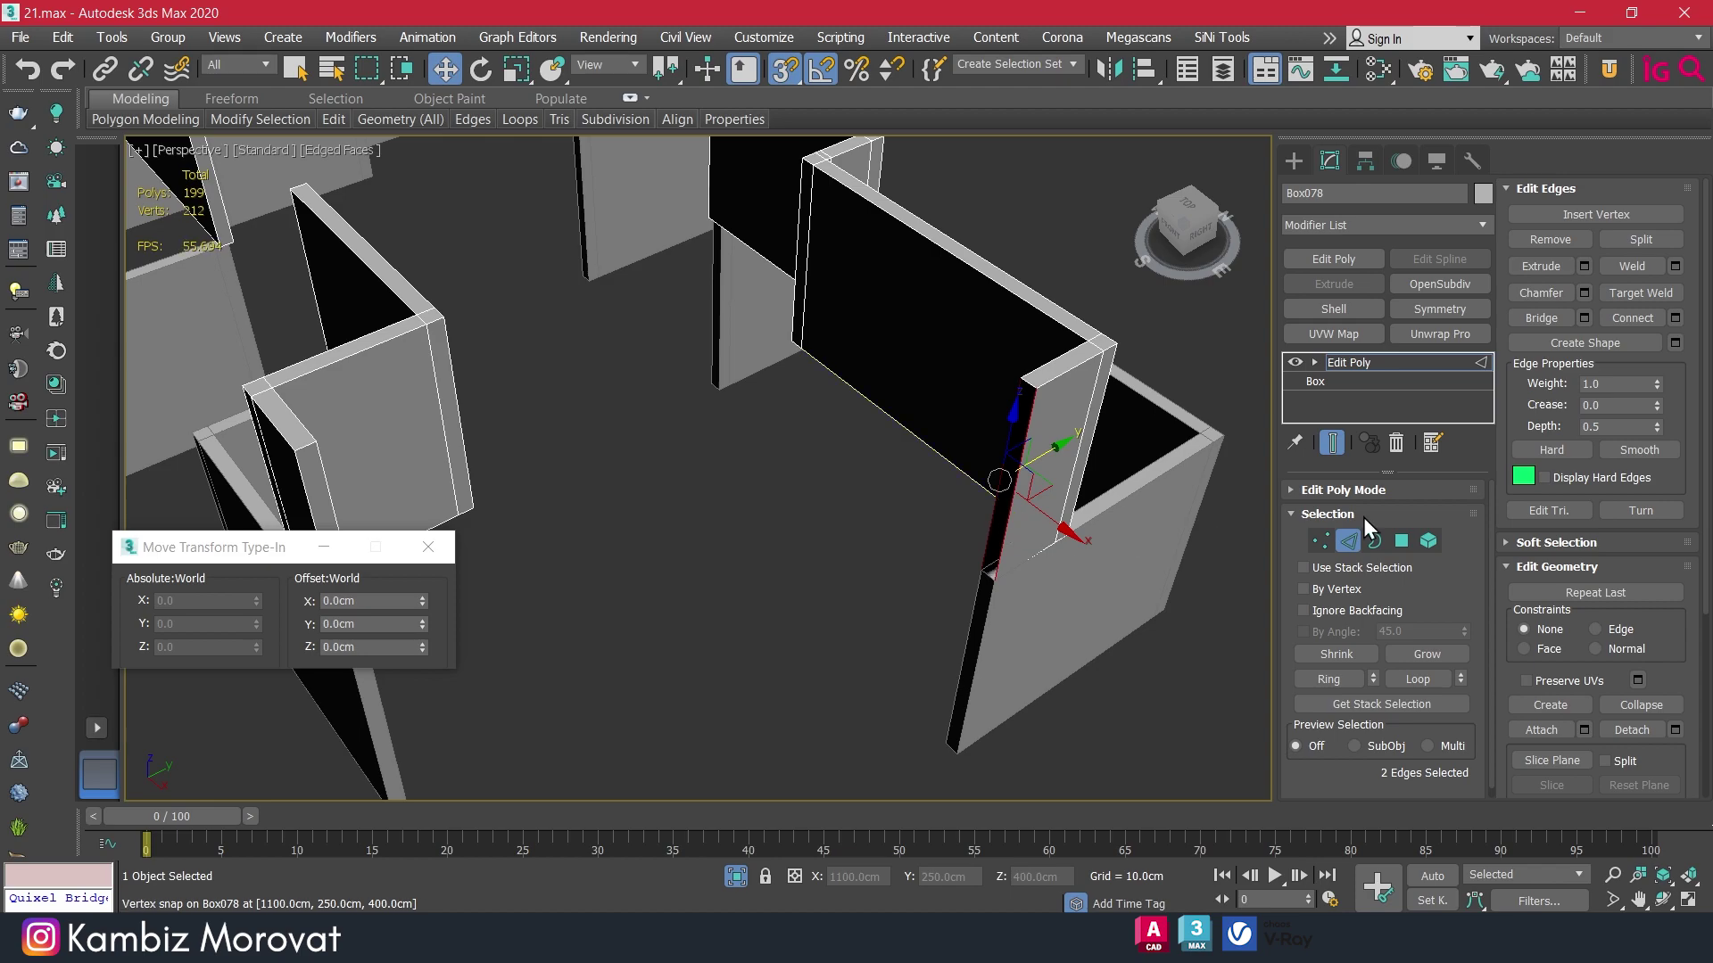
middle_click_drag(764, 566, 1019, 653, "alt")
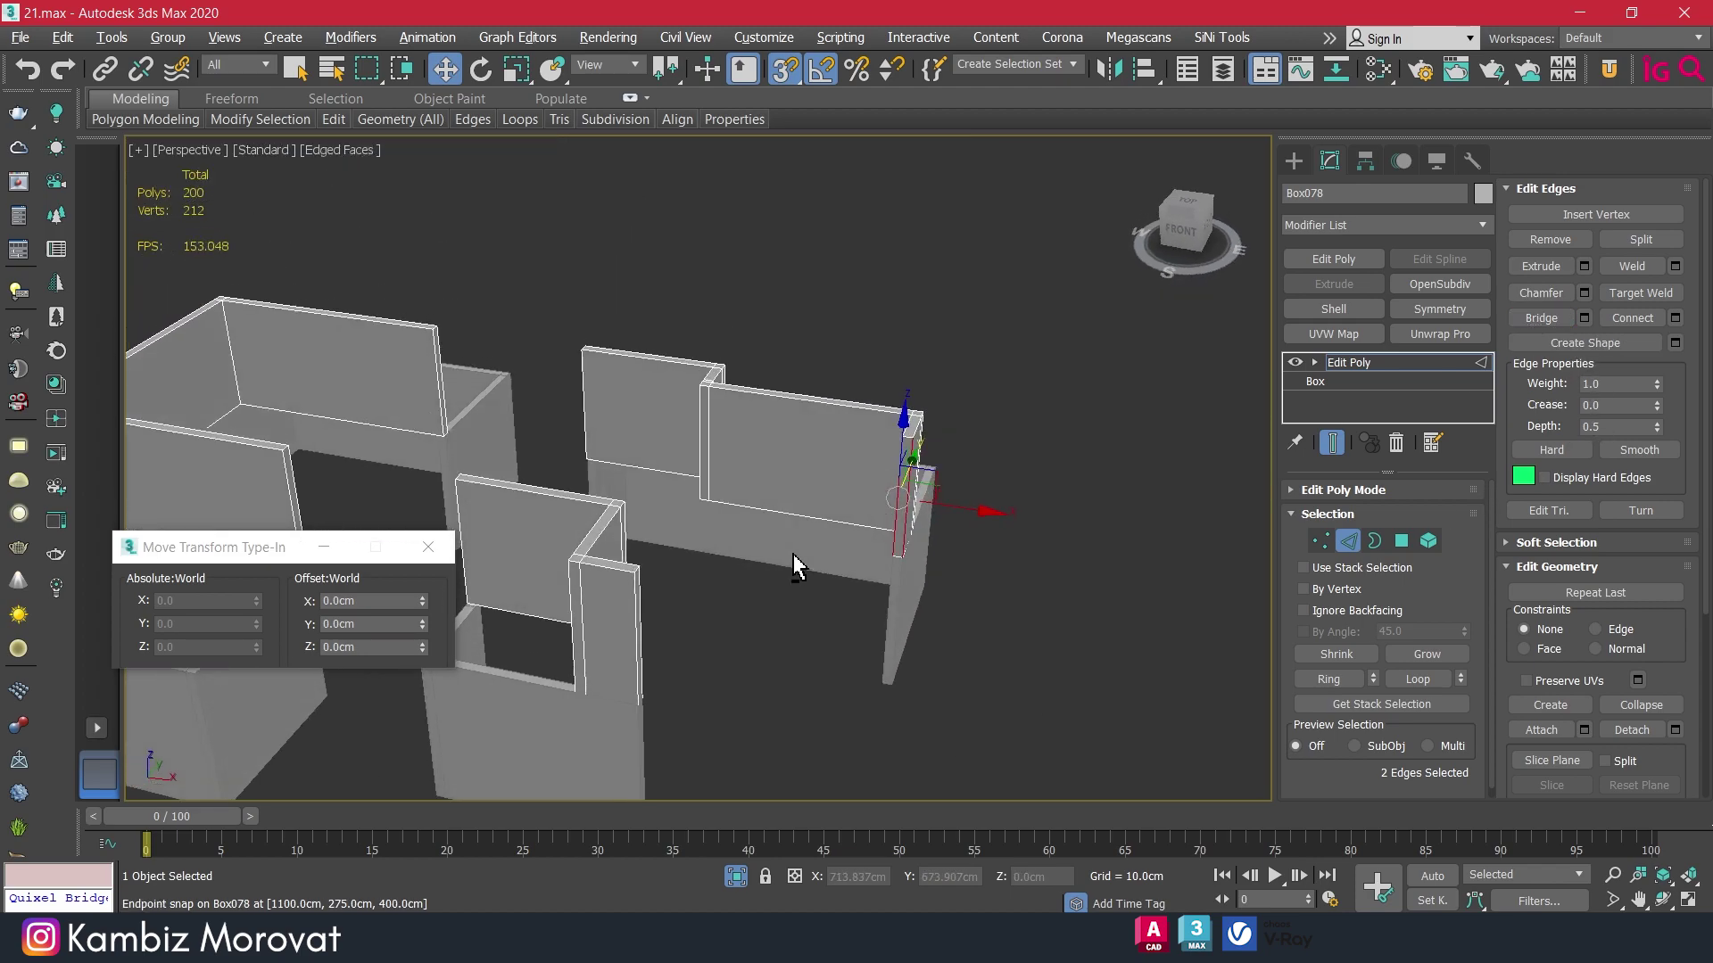
Exit sub-object mode and end isolation so the whole building shows.
left_click(1345, 541)
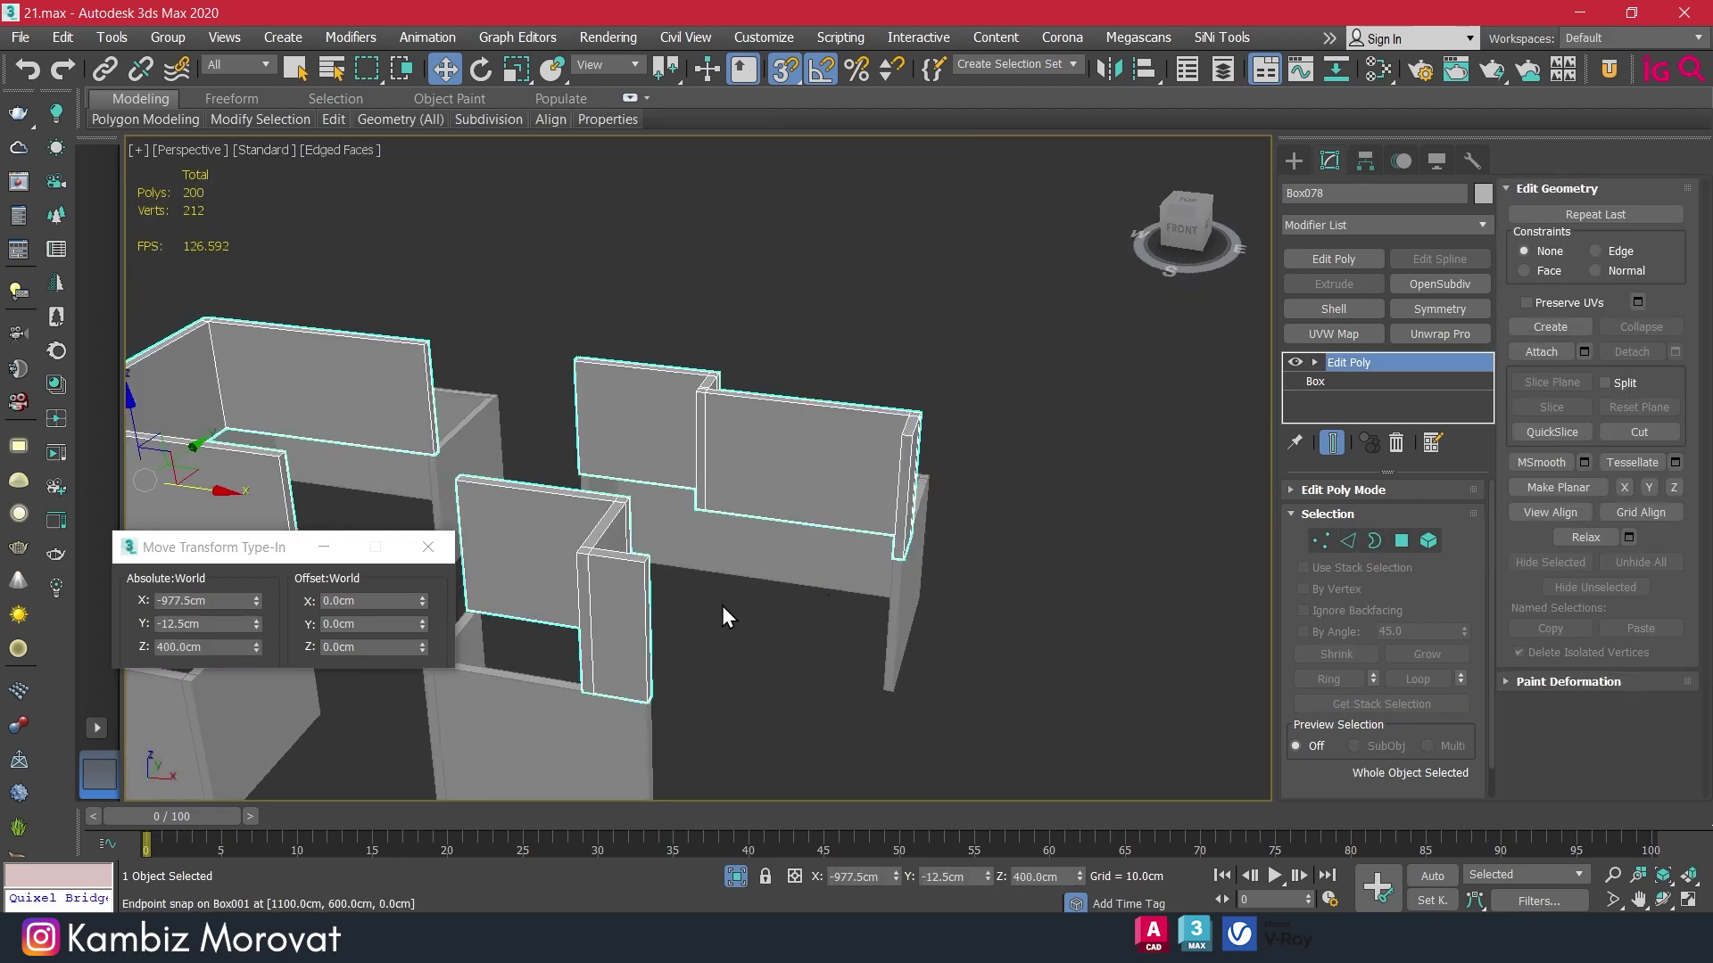
middle_click_drag(721, 606, 776, 490, "alt")
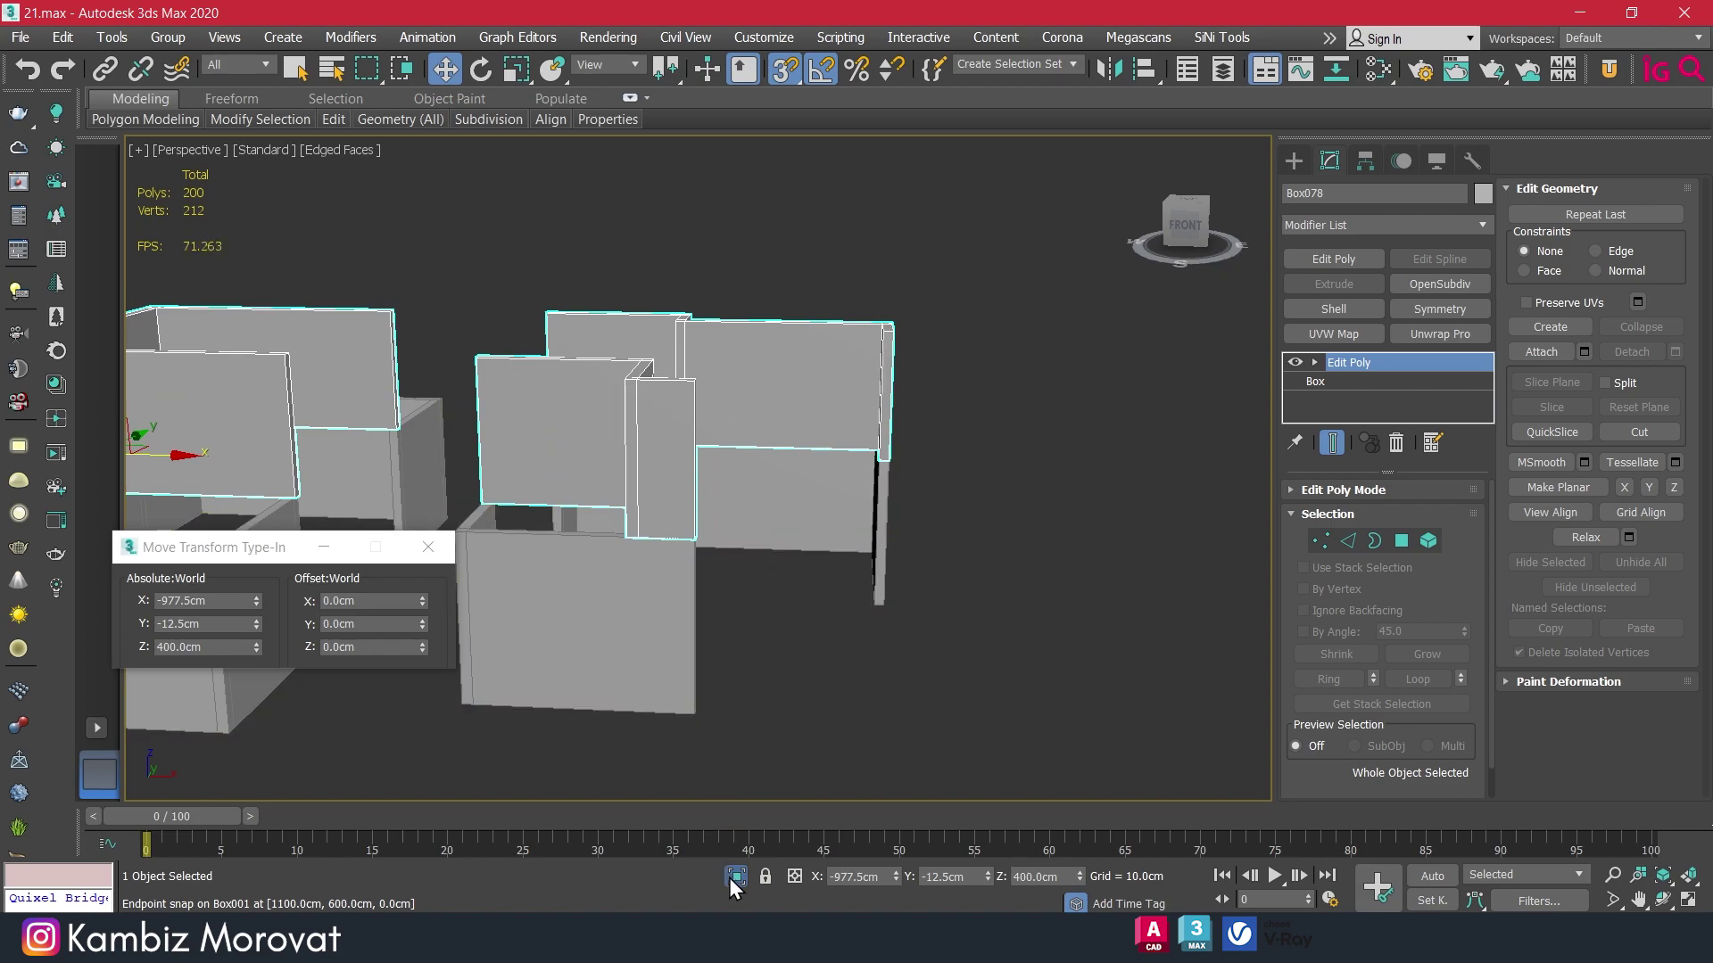
left_click(730, 878)
mouse_move(918, 658)
middle_mouse_down("alt")
mouse_move(776, 699)
mouse_move(1013, 666)
middle_mouse_up("alt")
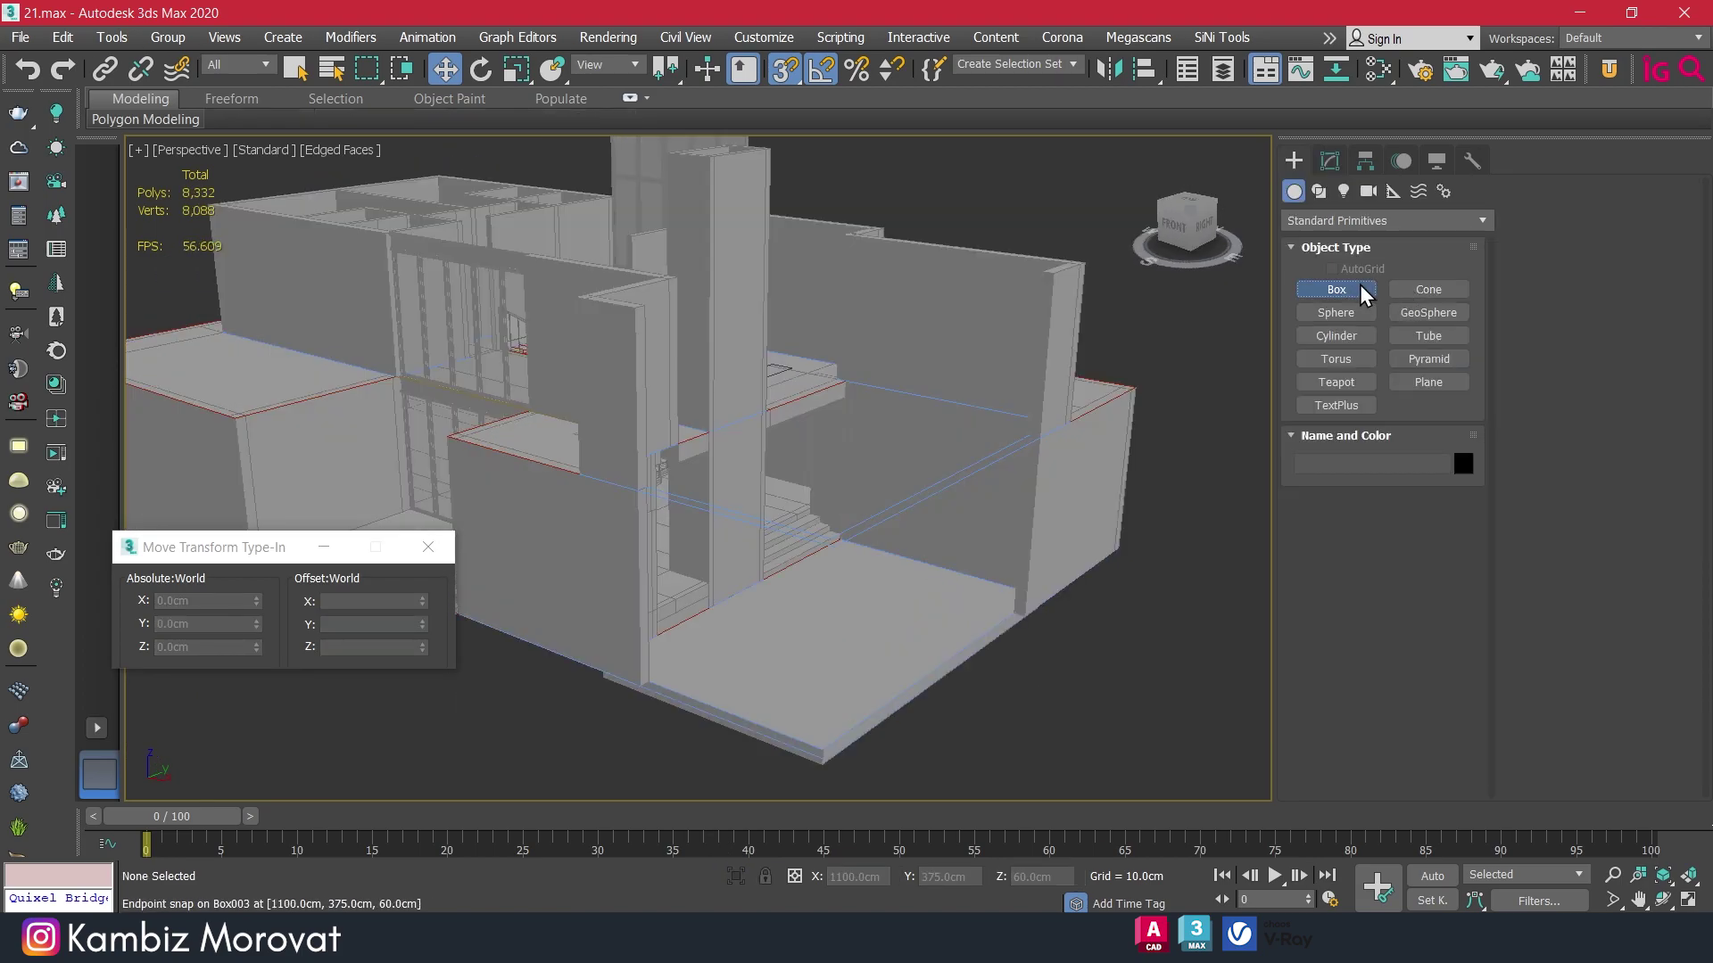
Draw a 25 × 405 cm box base along the front floor edge and set its Height to 700 cm.
left_click(1363, 295)
left_click_drag(659, 689, 783, 772)
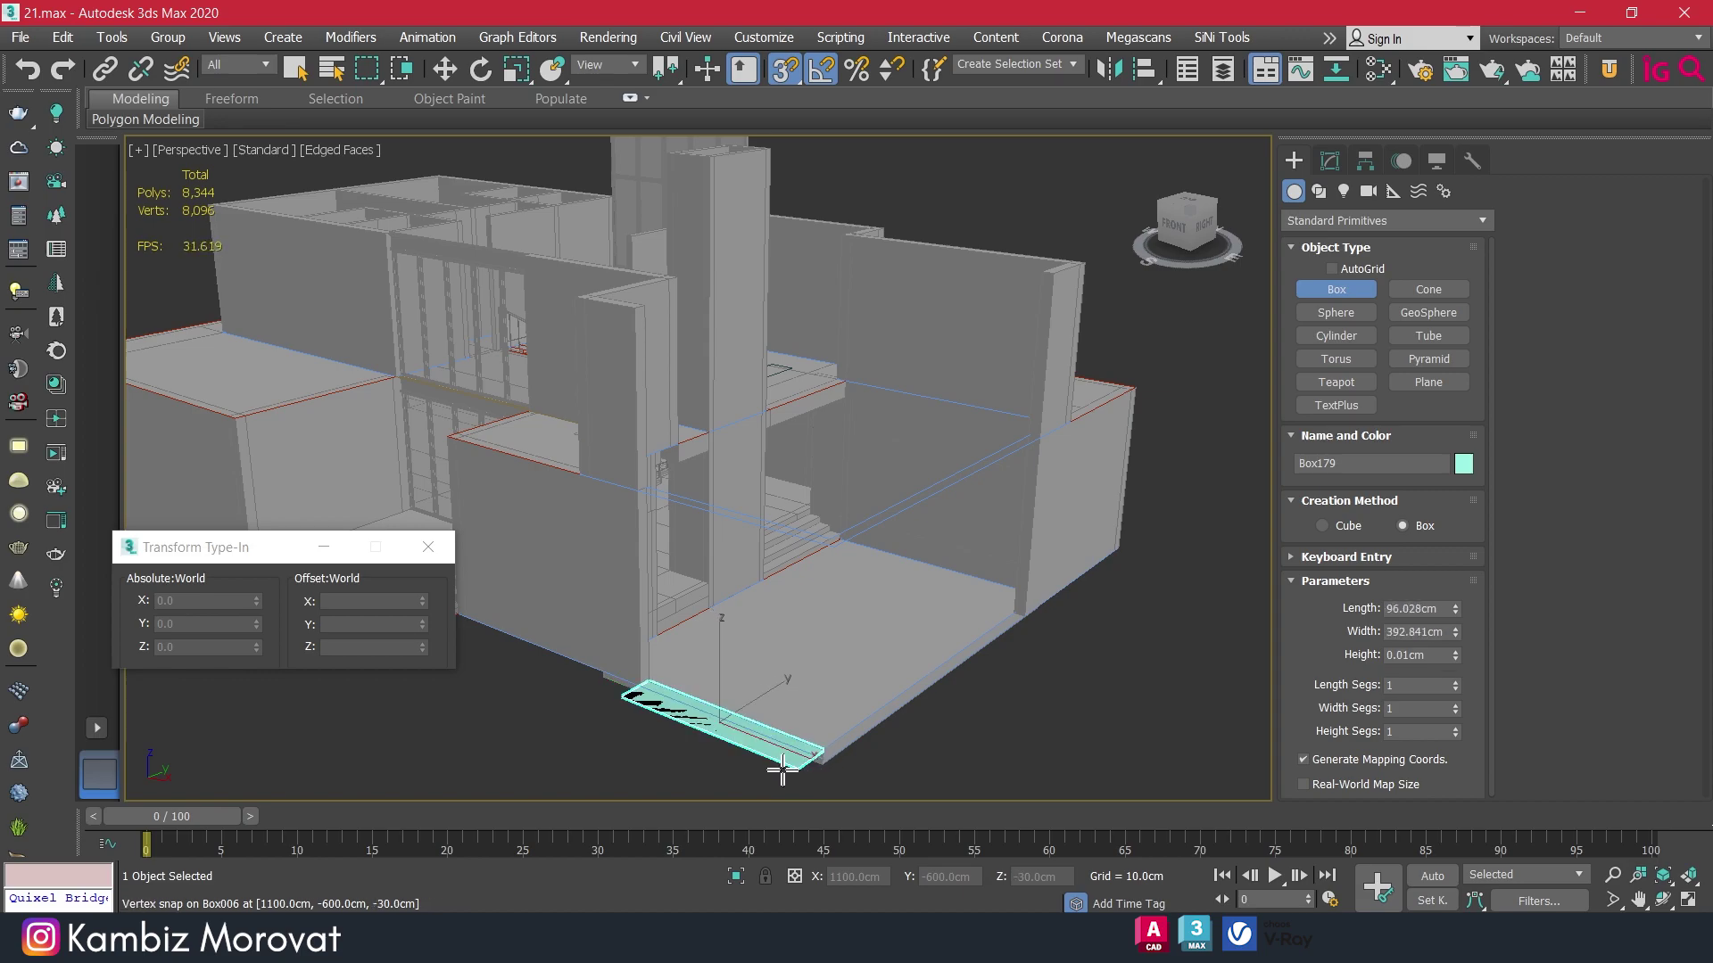
right_click(772, 767)
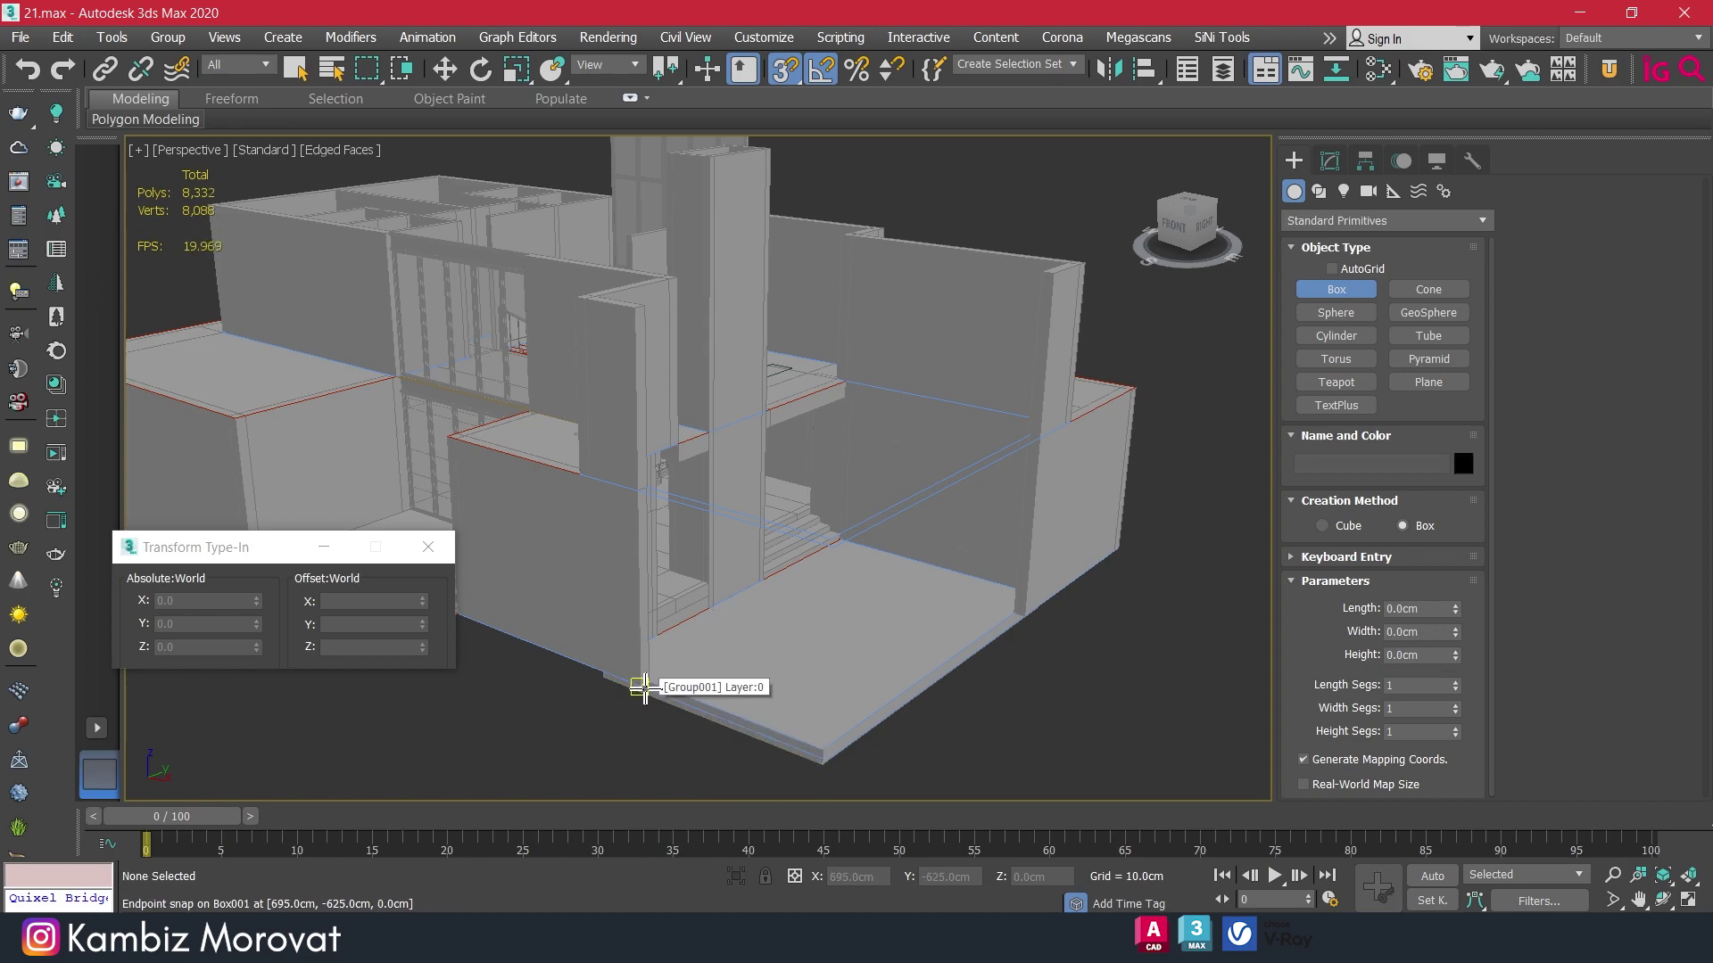
left_click_drag(644, 688, 834, 747)
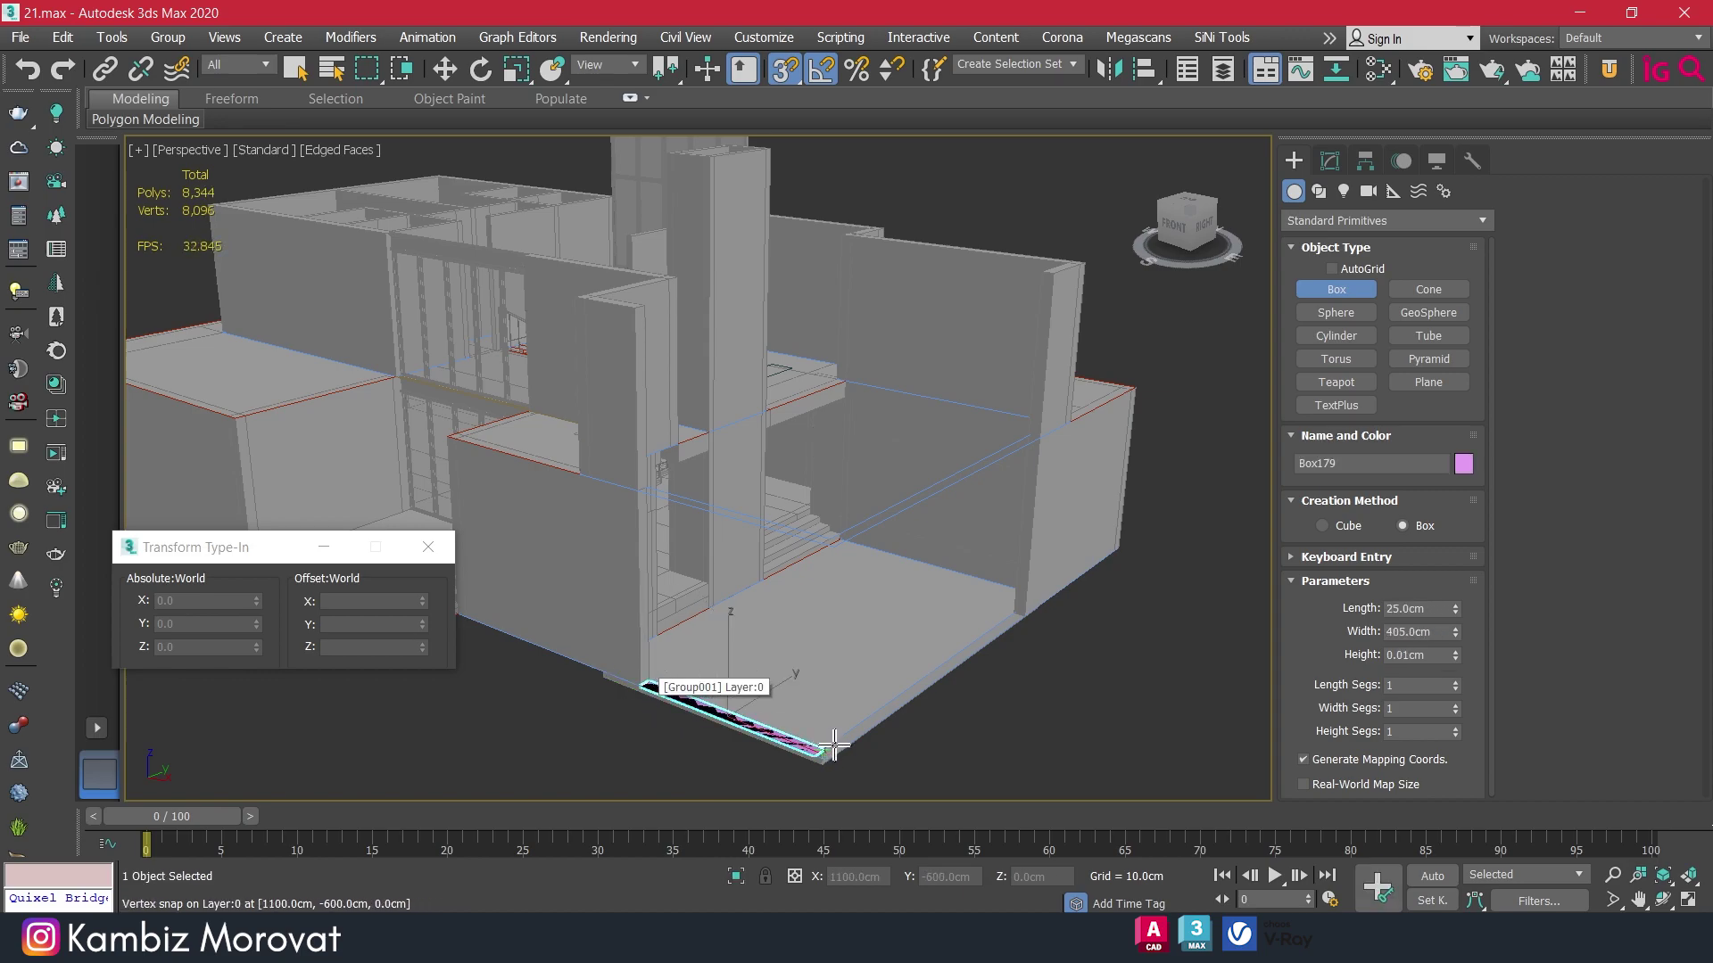
left_click(1056, 268)
middle_click_drag(1042, 454, 910, 442, "alt")
double_click(1408, 656)
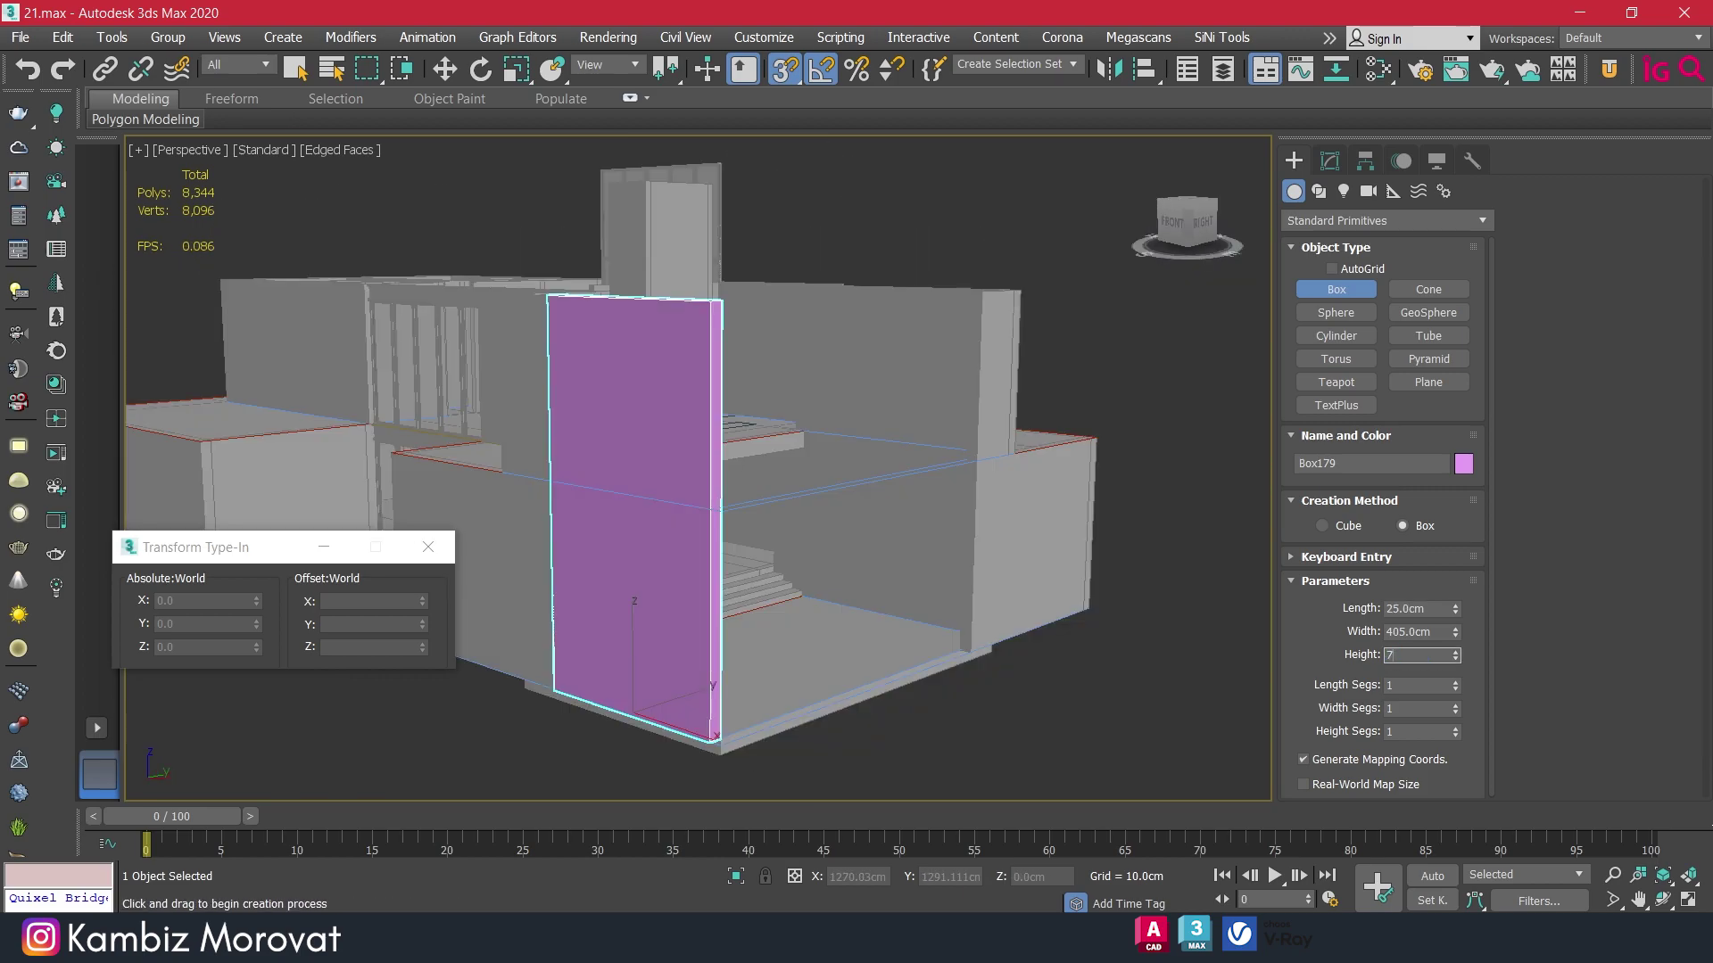
type("00")
key("Return")
mouse_move(963, 644)
middle_mouse_down("alt")
mouse_move(838, 597)
mouse_move(907, 589)
mouse_move(820, 571)
middle_mouse_up("alt")
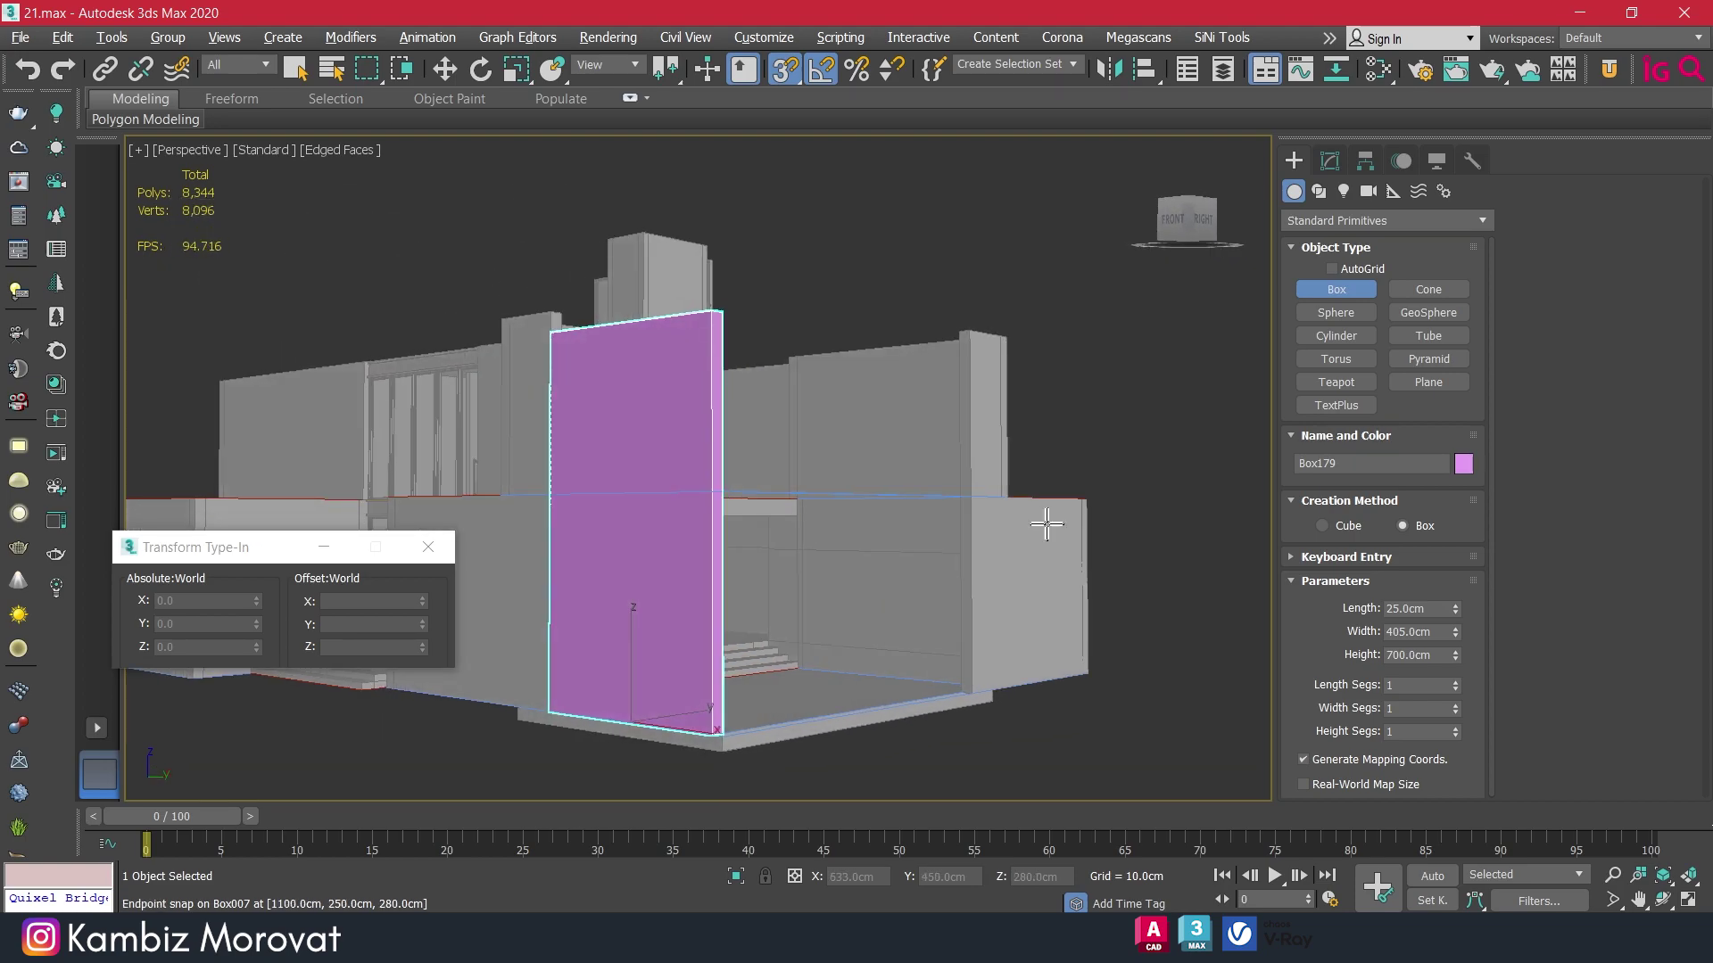
key("w")
left_click(1329, 160)
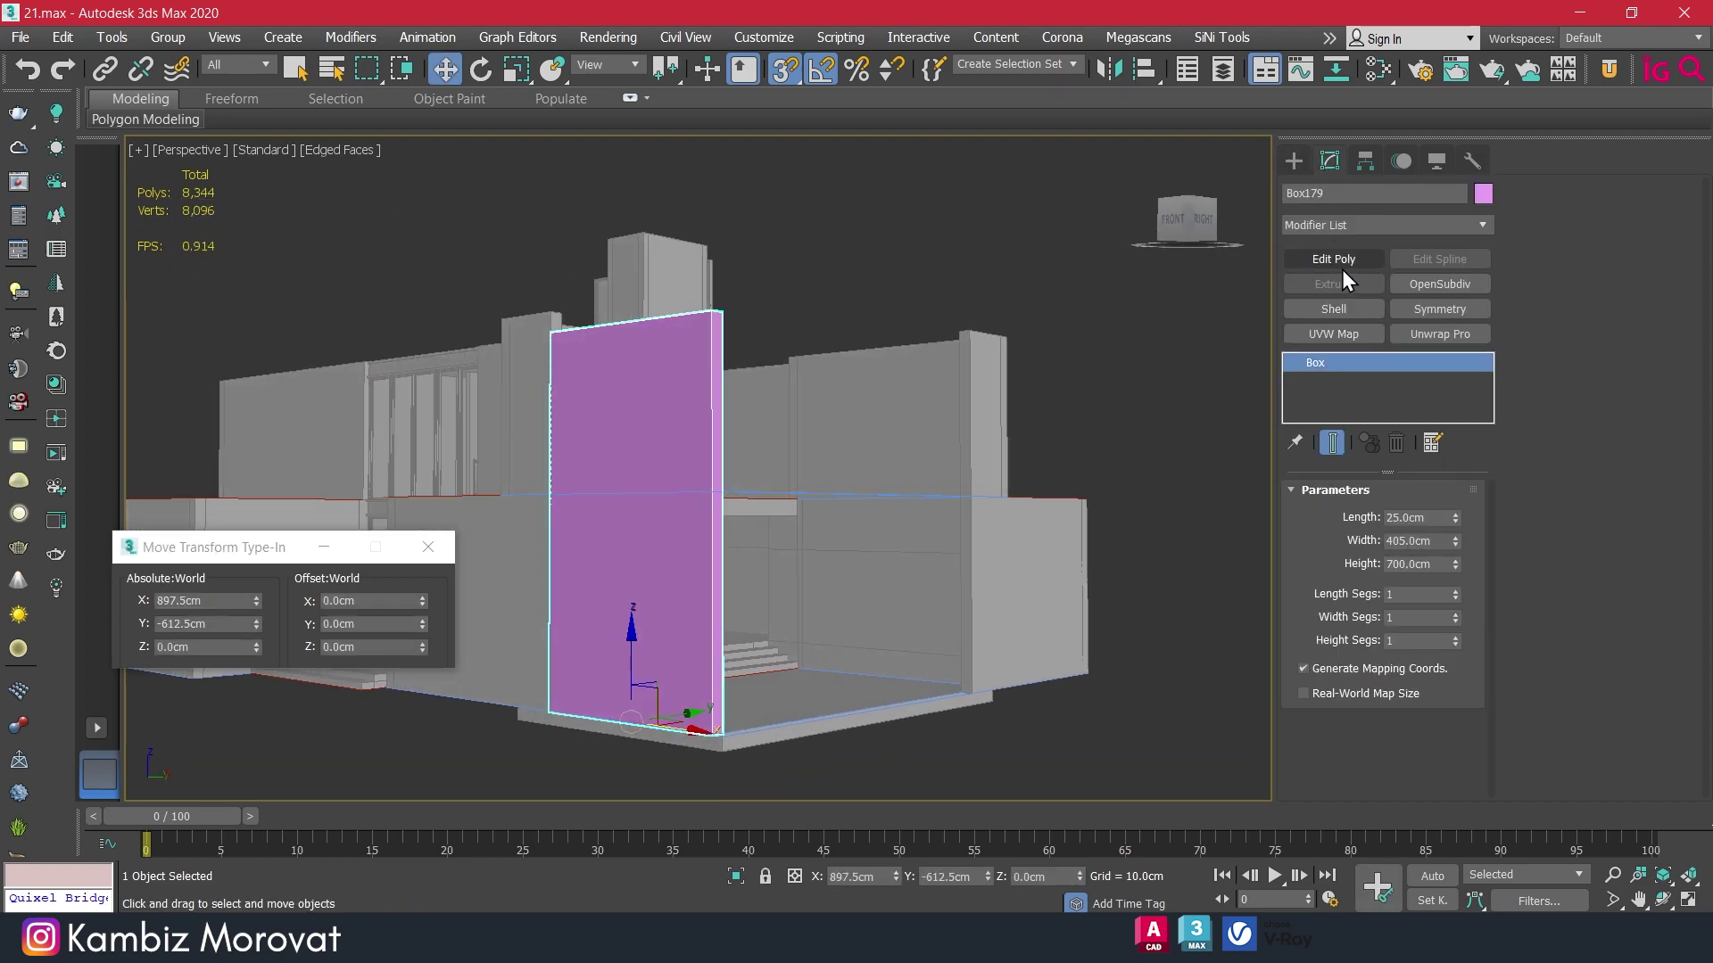
Apply Edit Poly to Box179 and connect its four vertical edges with 2 segments.
middle_click_drag(821, 481, 891, 524, "alt")
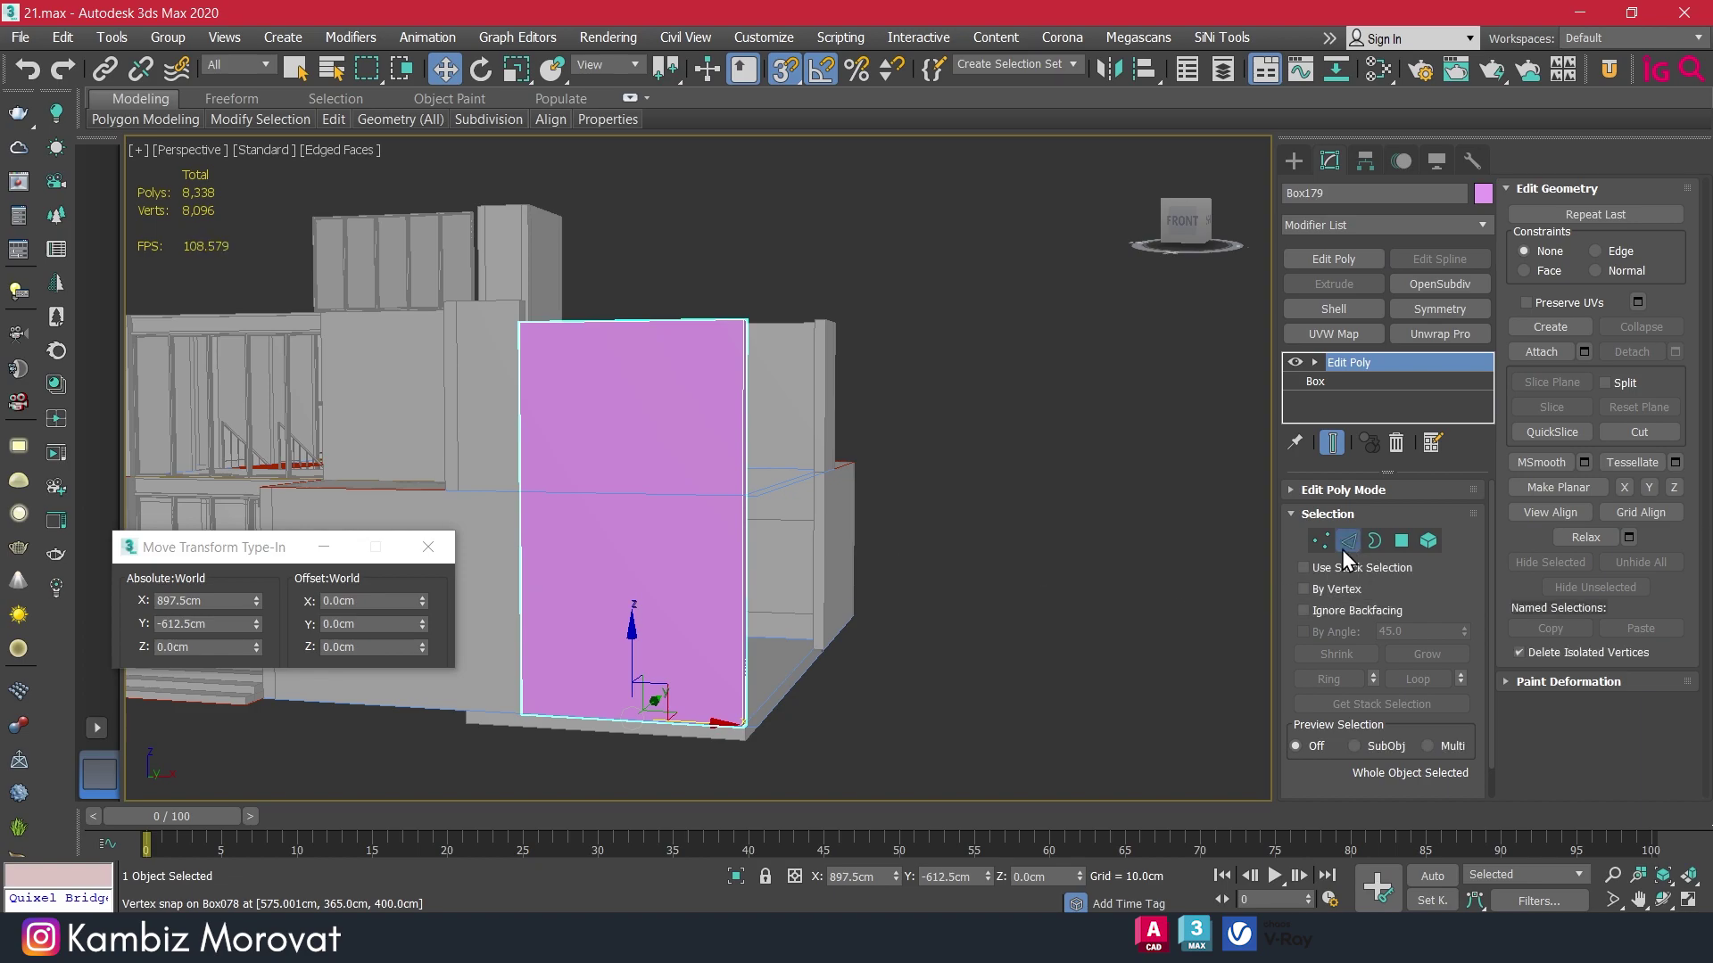
left_click(1345, 542)
mouse_move(459, 574)
left_mouse_down()
mouse_move(756, 518)
mouse_move(890, 565)
left_mouse_up()
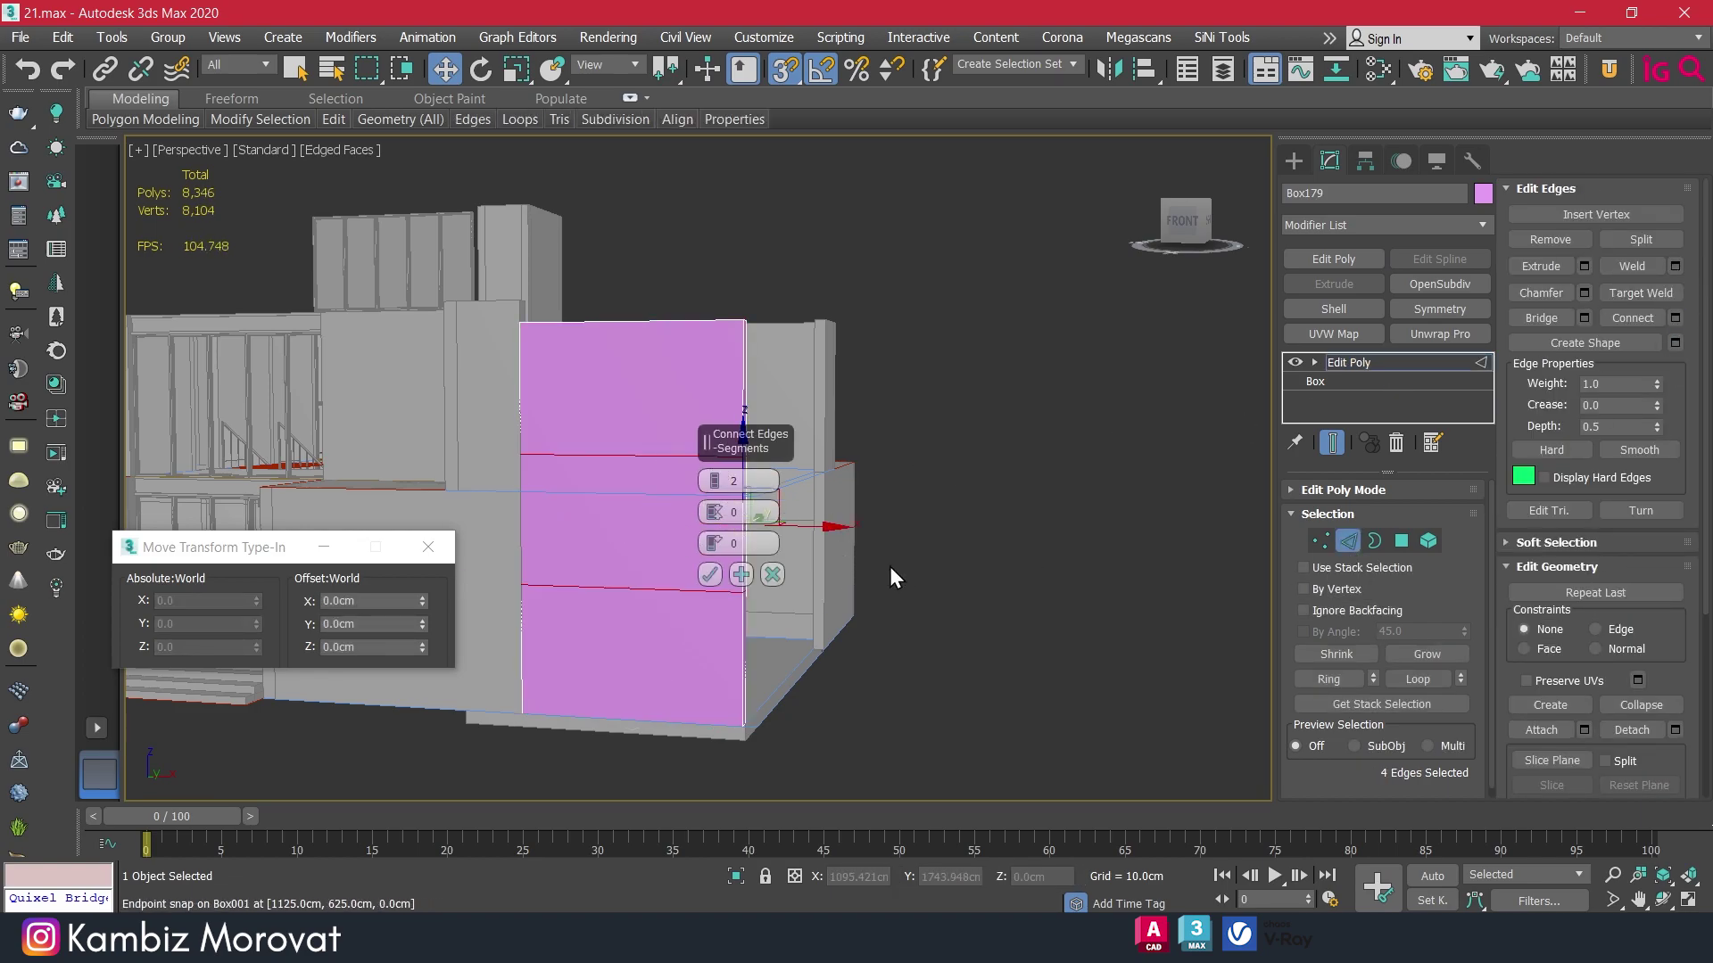
mouse_move(891, 565)
middle_mouse_down()
mouse_move(1027, 498)
mouse_move(955, 497)
mouse_move(929, 535)
middle_mouse_up()
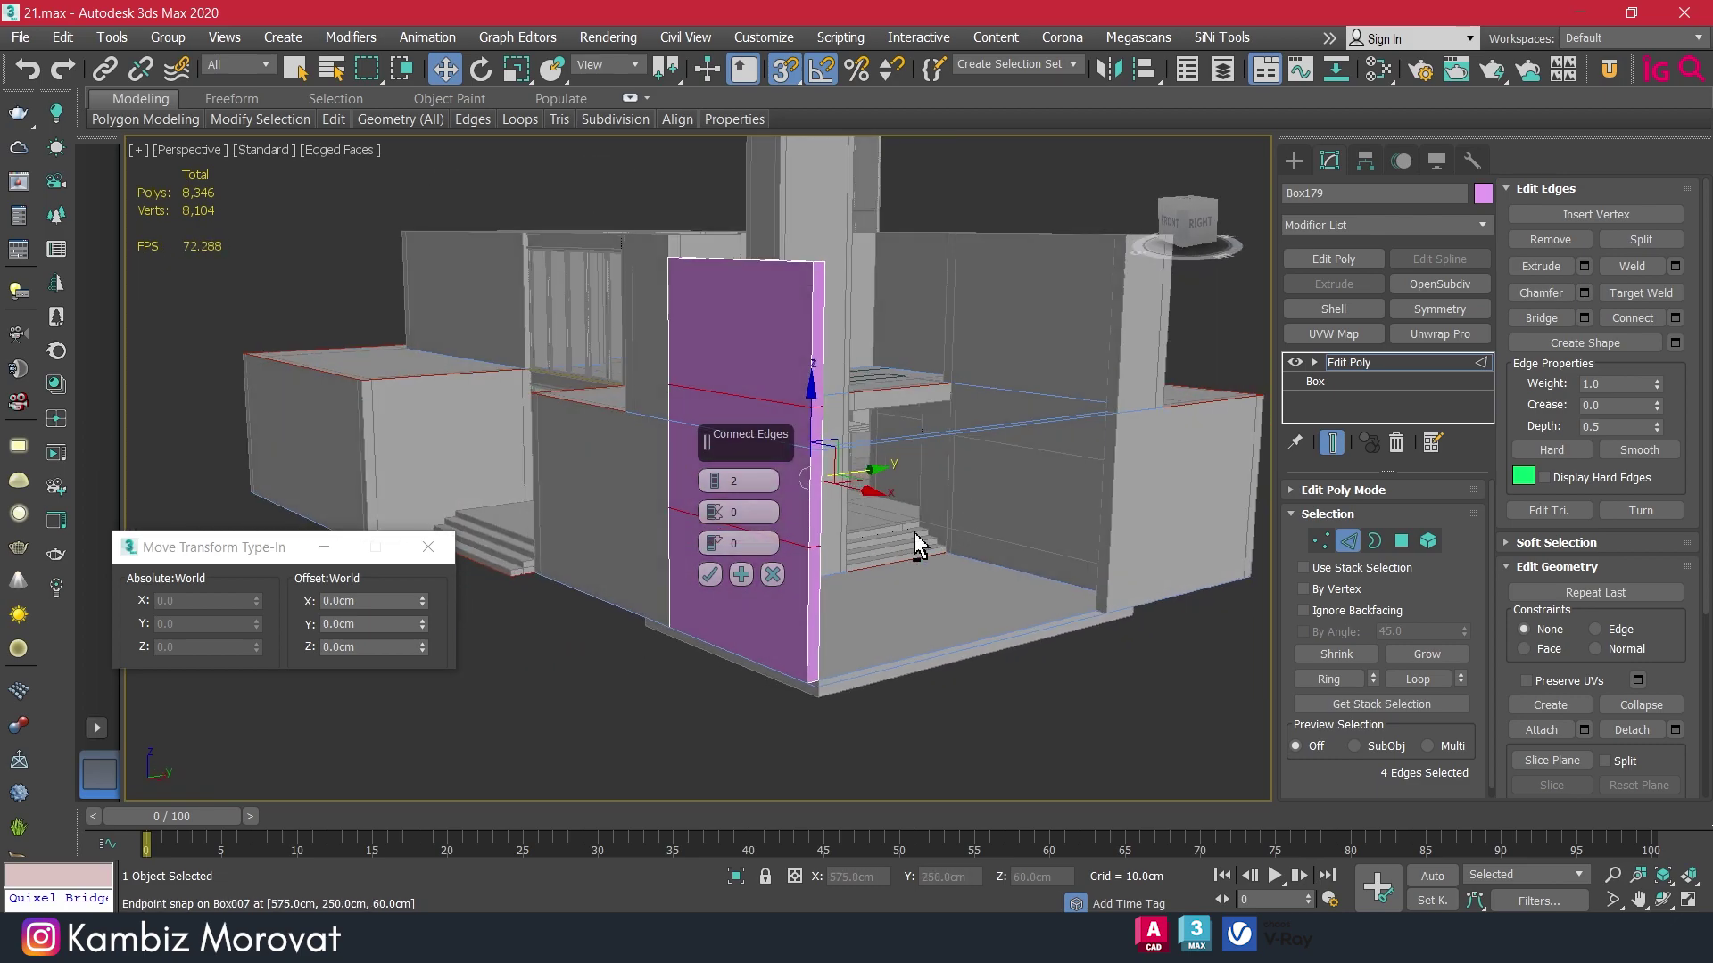
left_click(707, 576)
left_click(1347, 540)
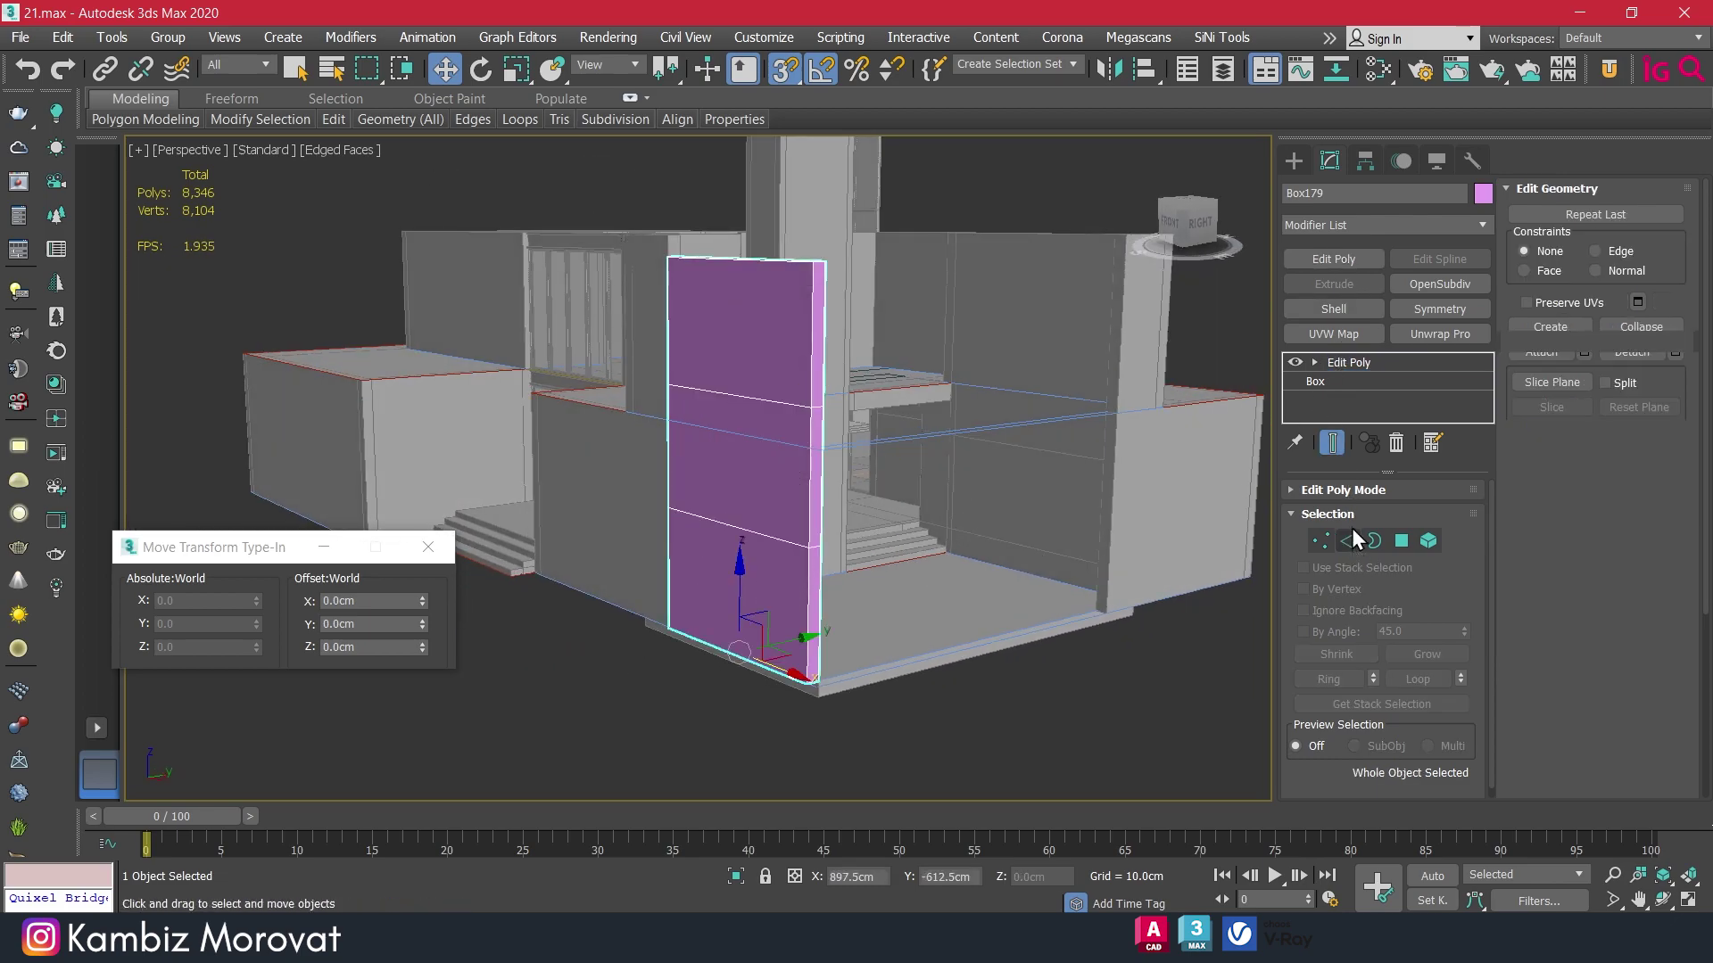
left_click(1292, 159)
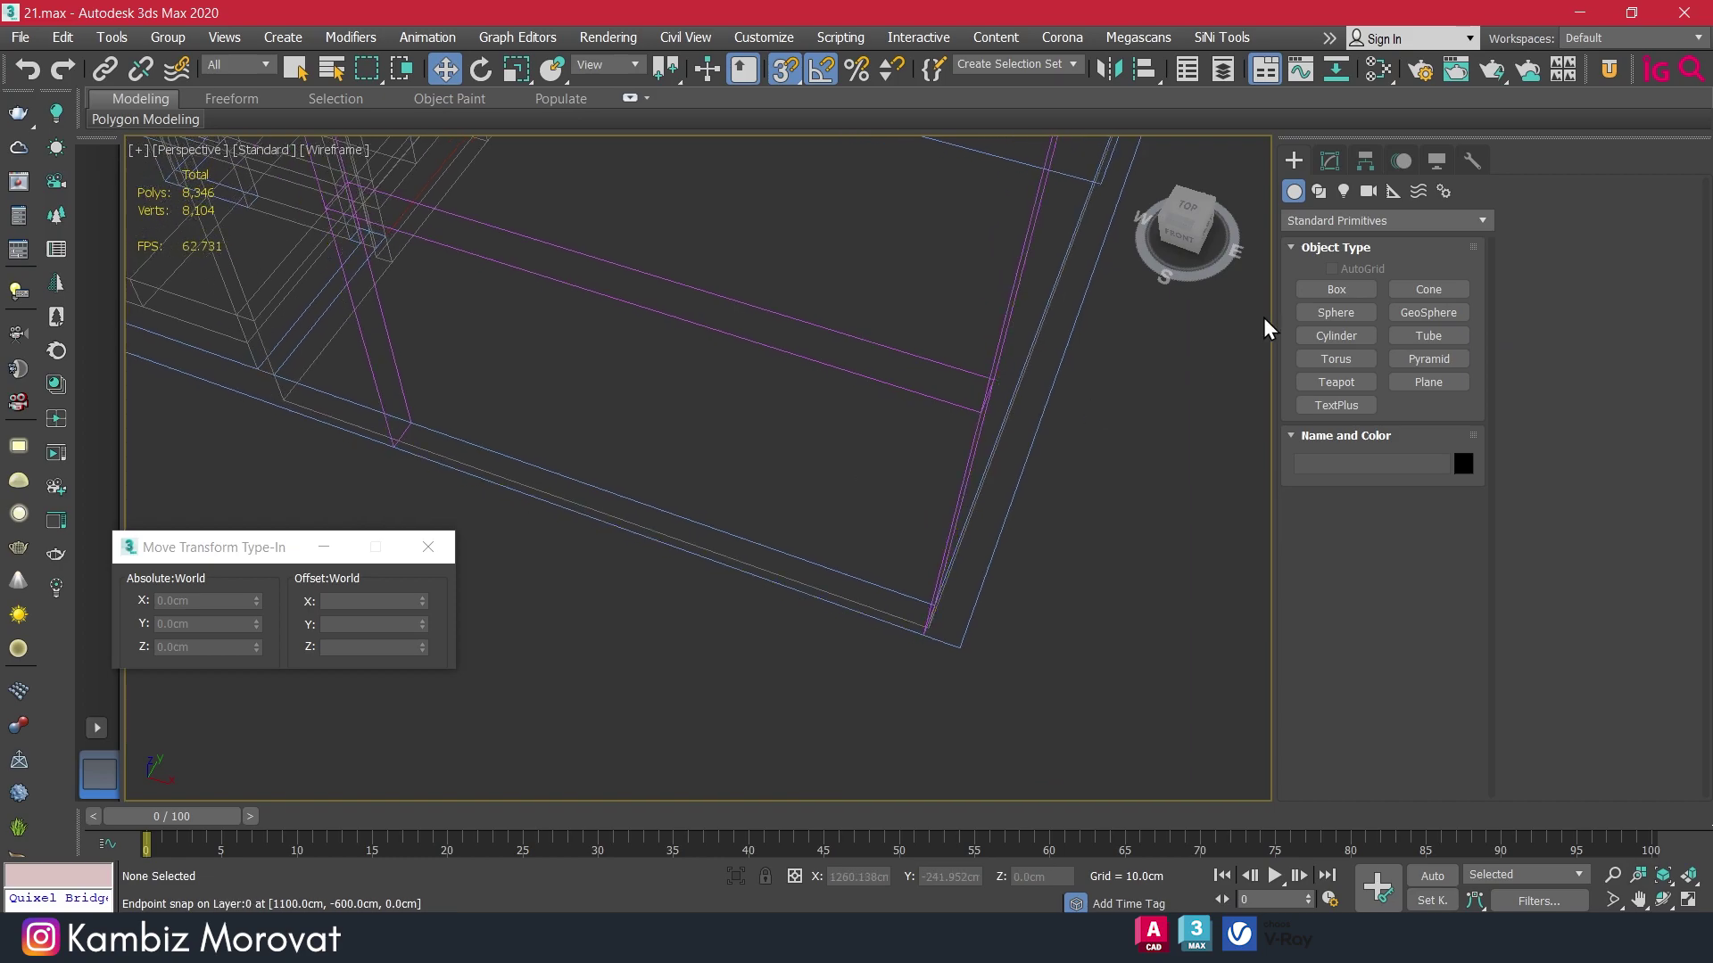
Draw a new box from the wall corner sized Length 7, Width 105, Height 233.333 cm.
left_click(1330, 287)
mouse_move(447, 449)
left_mouse_down()
mouse_move(734, 478)
mouse_move(993, 598)
left_mouse_up()
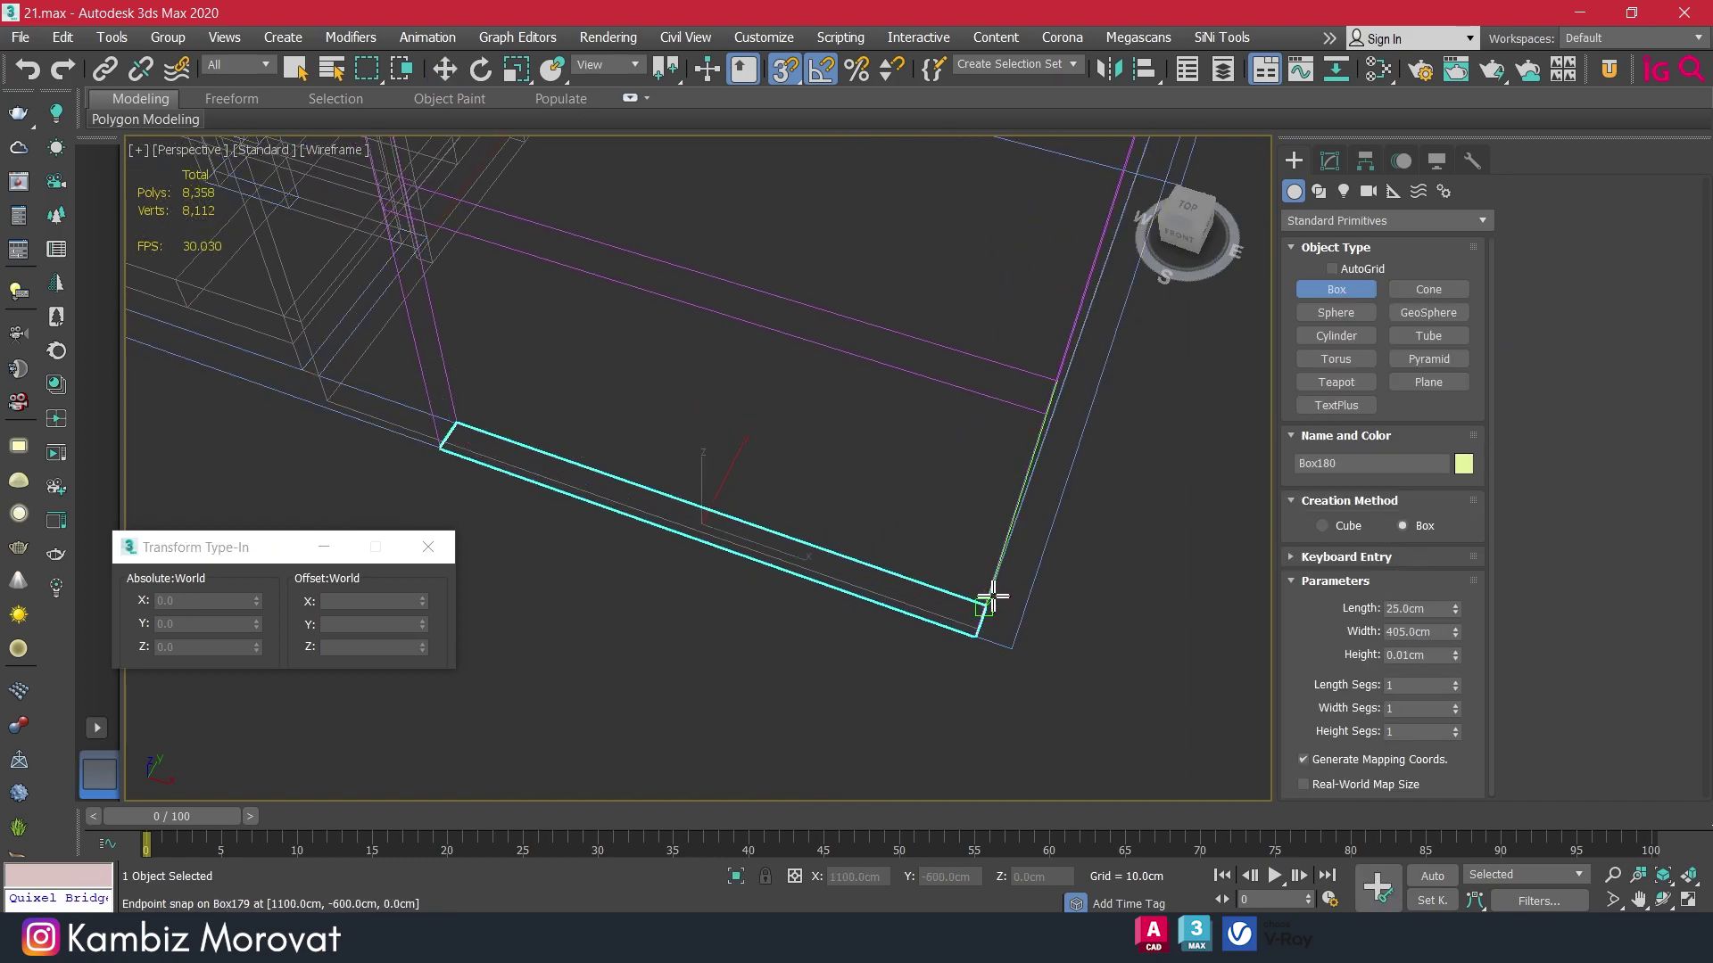
left_click(1015, 420)
scroll(919, 546, "down", 2)
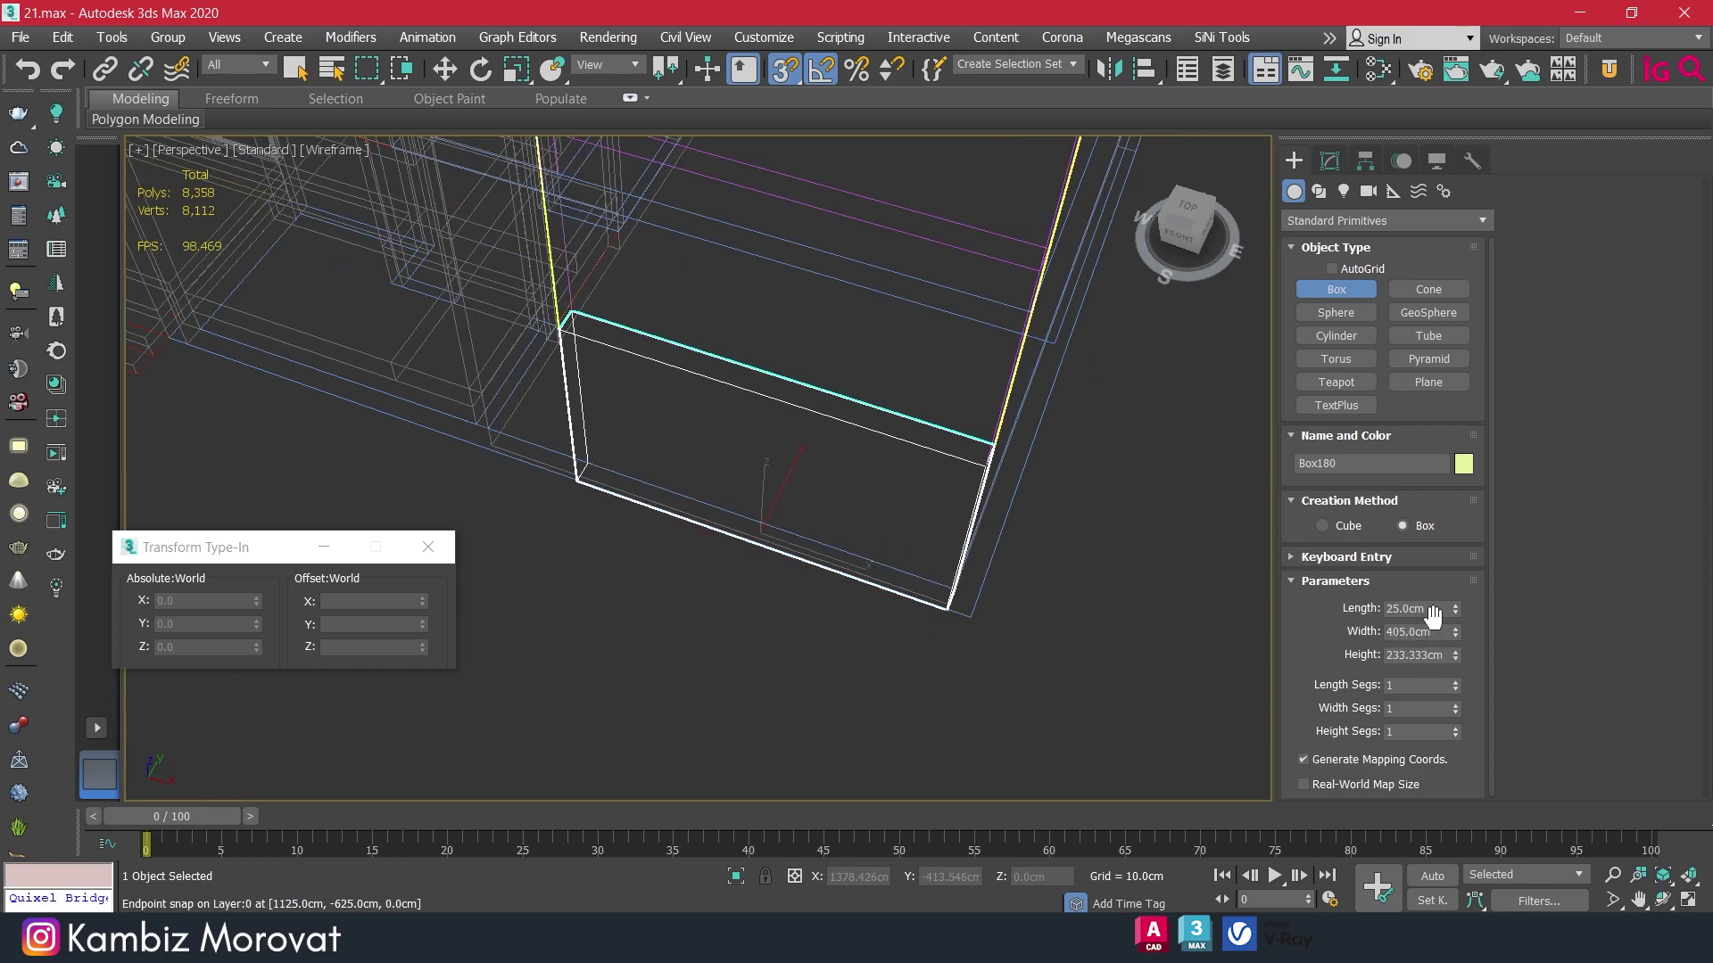
left_click_drag(1456, 631, 1464, 673)
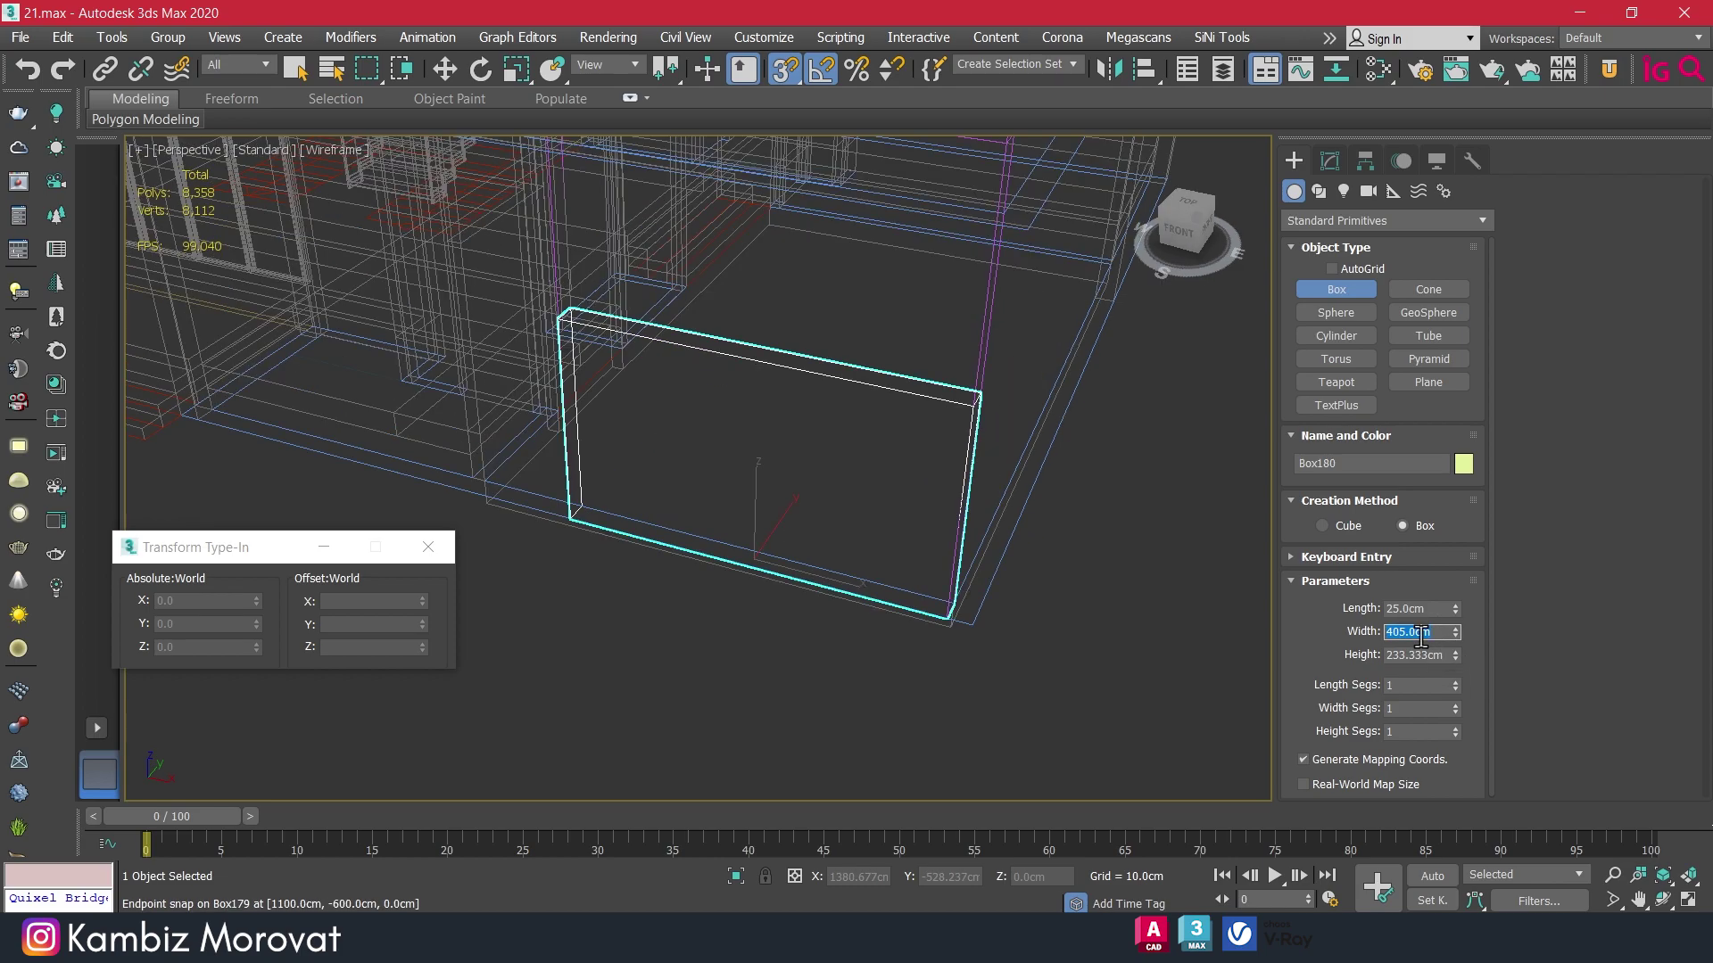
type("0")
key("Return")
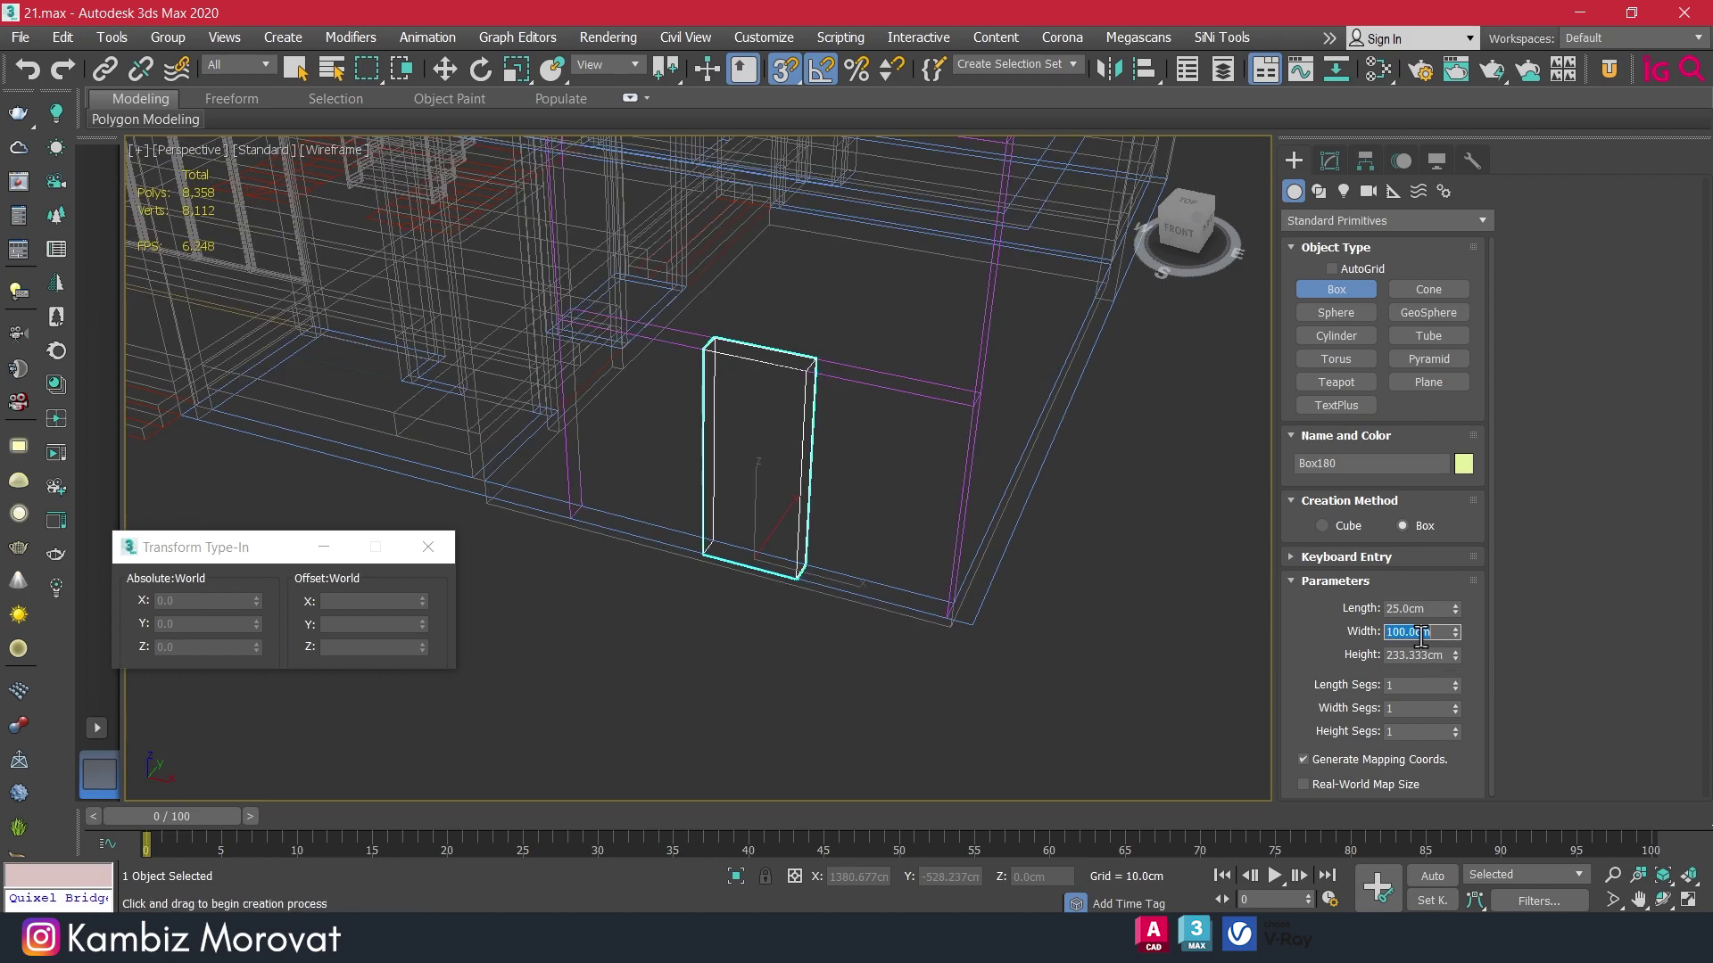
mouse_move(890, 651)
middle_mouse_down("alt")
mouse_move(928, 658)
mouse_move(953, 602)
middle_mouse_up("alt")
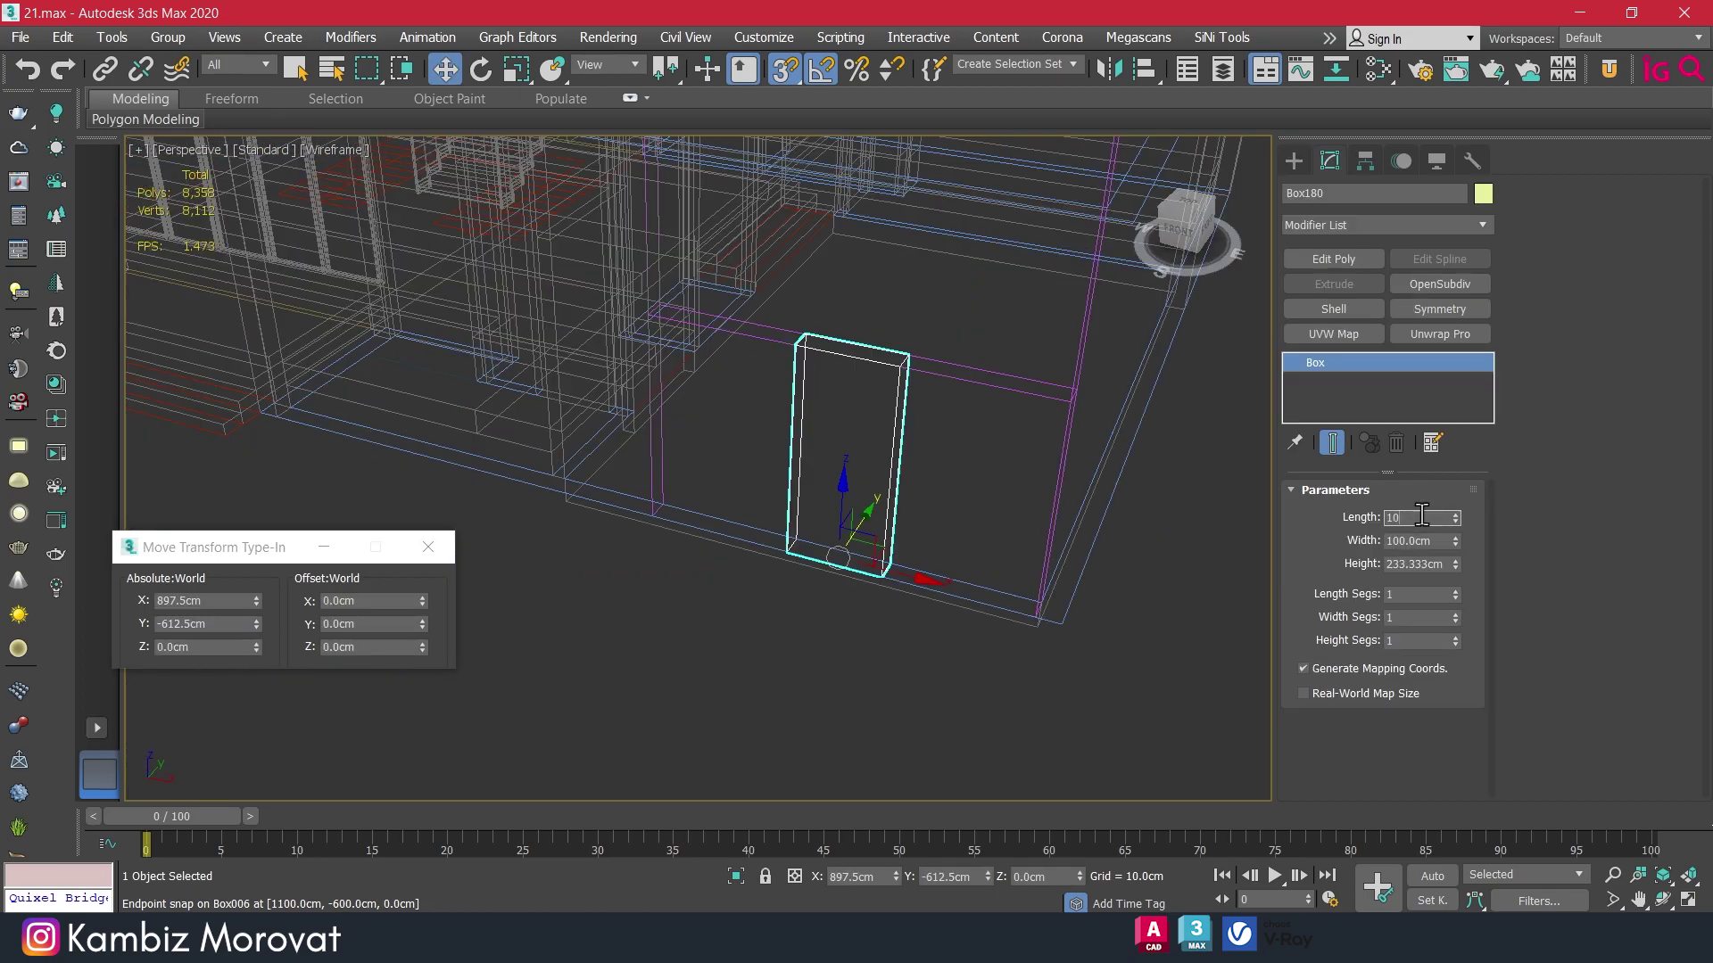
key("Return")
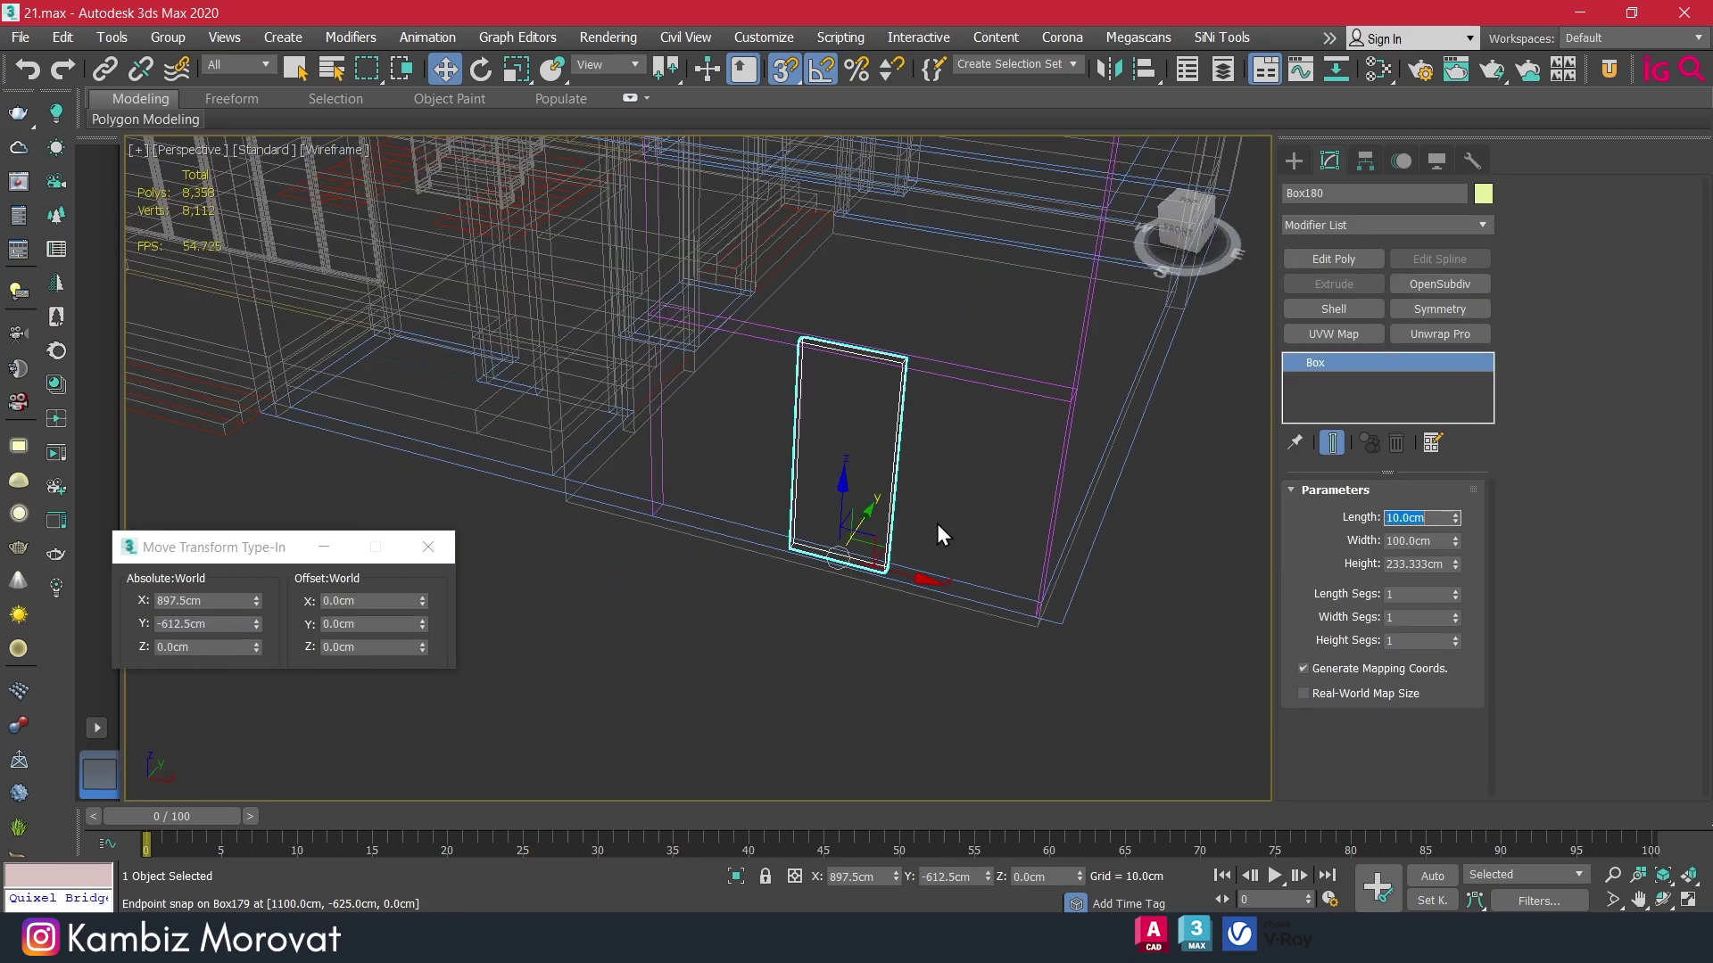
middle_click_drag(949, 523, 862, 526, "alt")
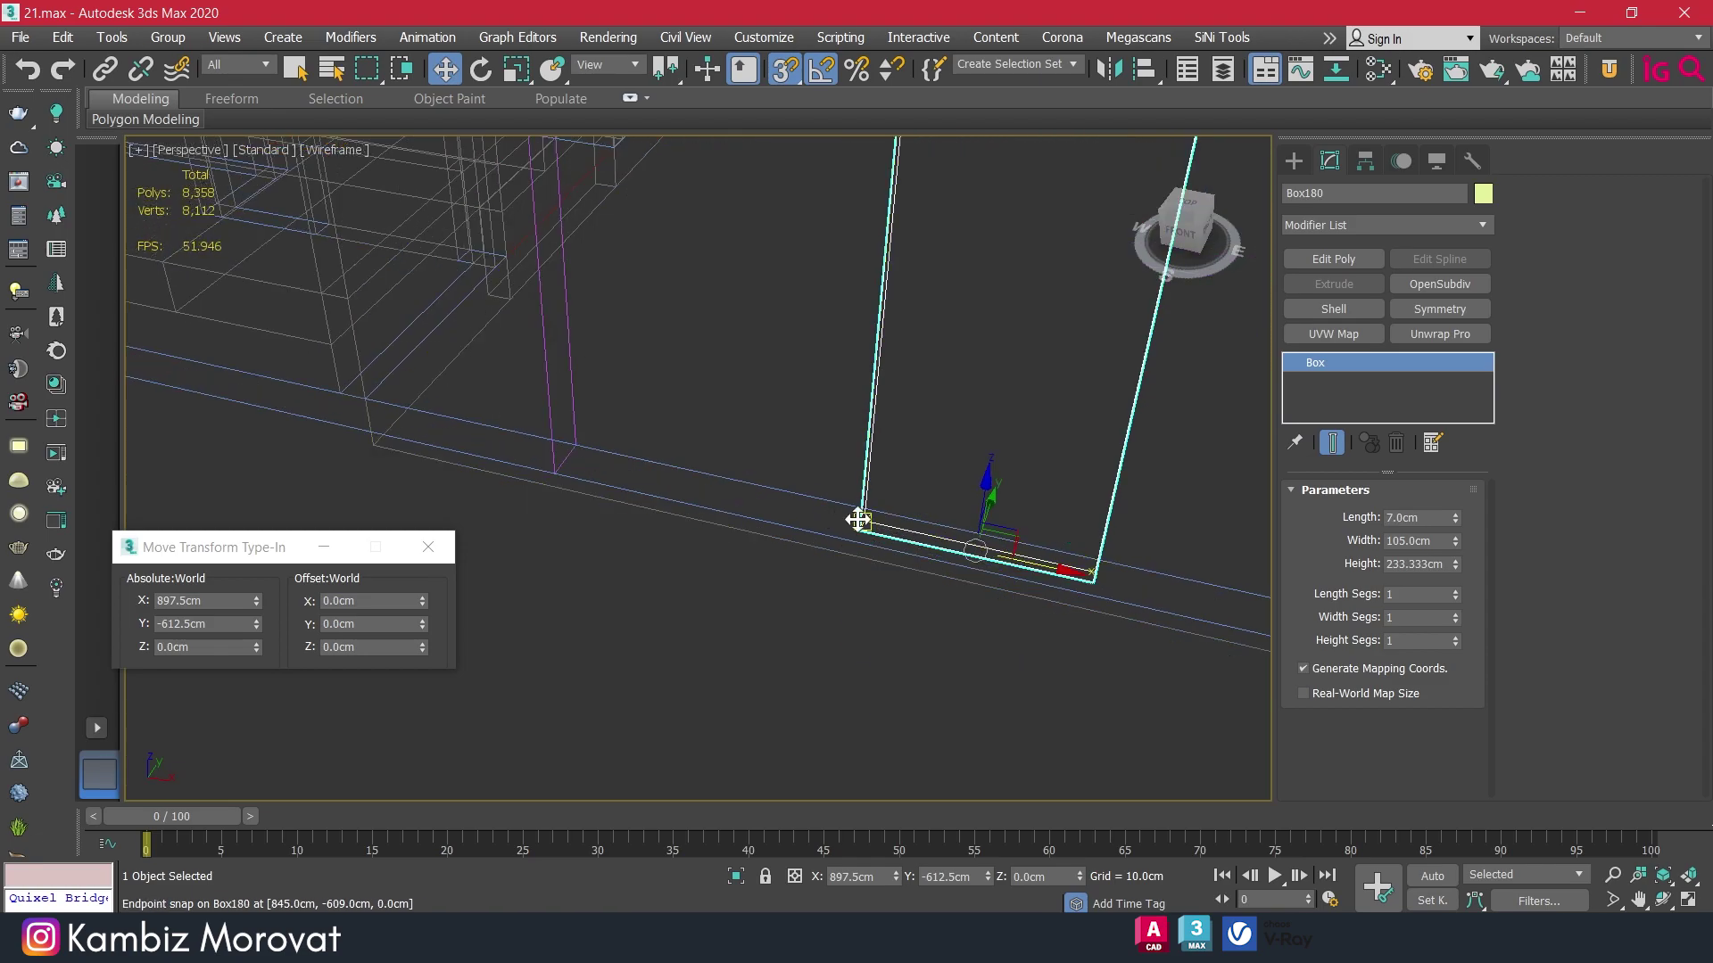
Snap-move the thin box along X/Y into place against the wall.
left_click_drag(858, 524, 554, 466)
mouse_move(554, 466)
middle_mouse_down("alt")
mouse_move(616, 415)
mouse_move(702, 450)
mouse_move(639, 401)
mouse_move(692, 393)
middle_mouse_up("alt")
left_click_drag(693, 393, 791, 443)
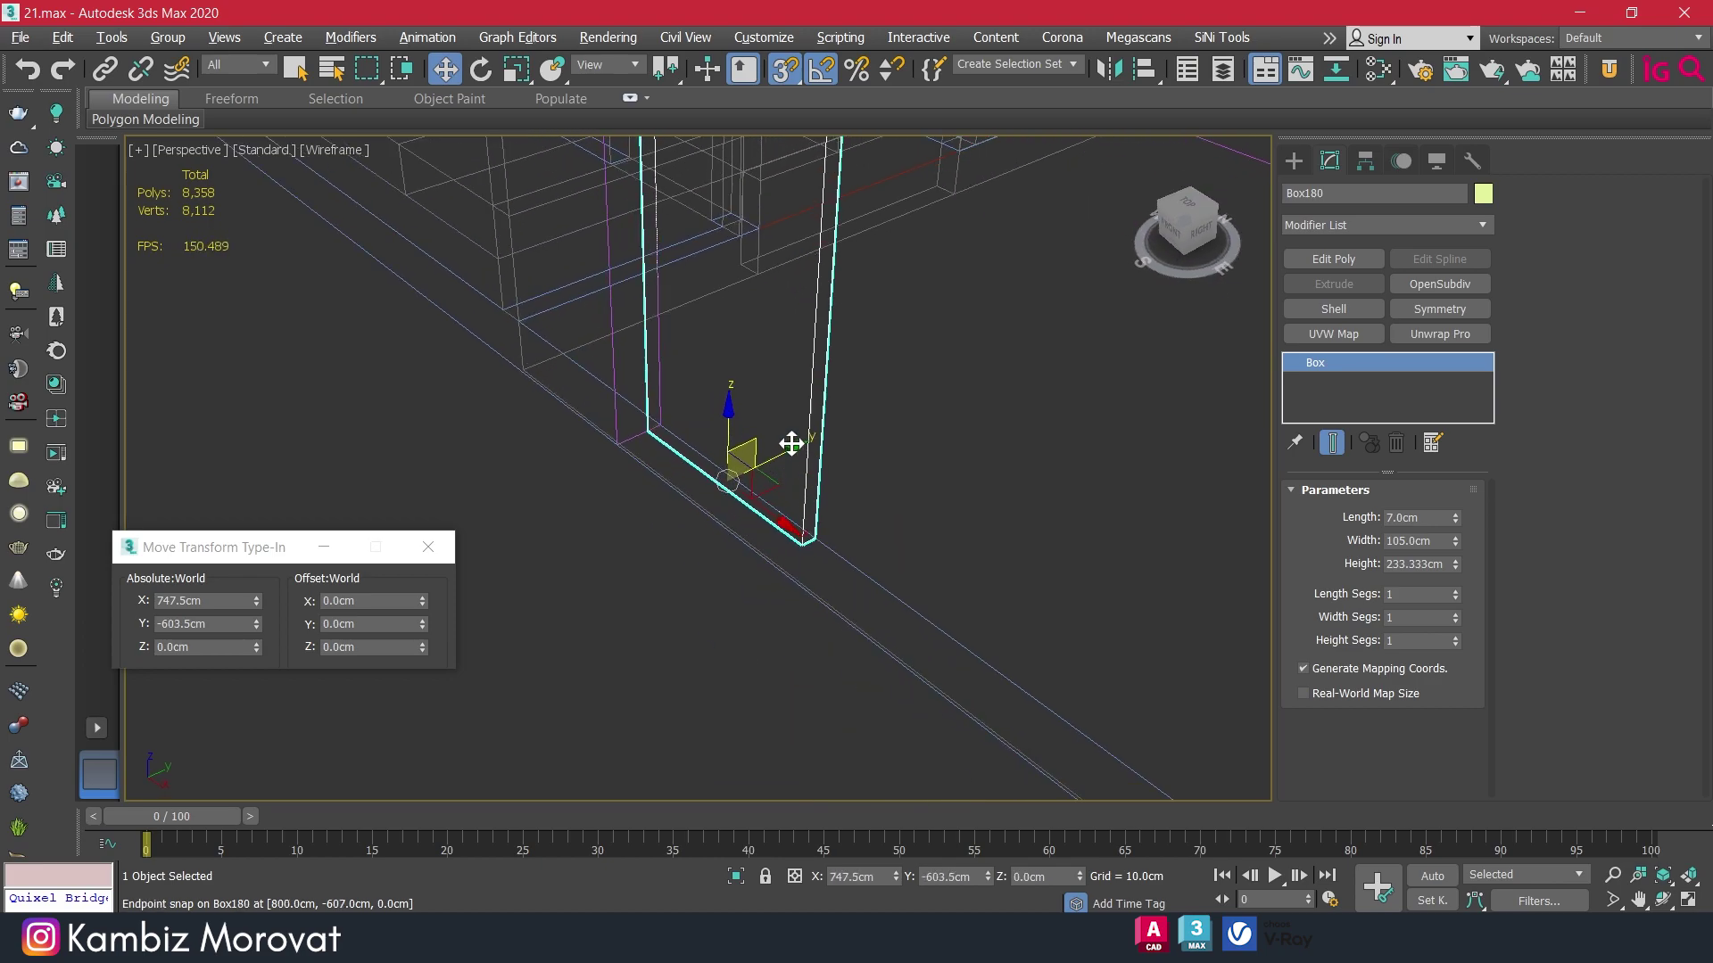
middle_click_drag(791, 444, 792, 452, "alt")
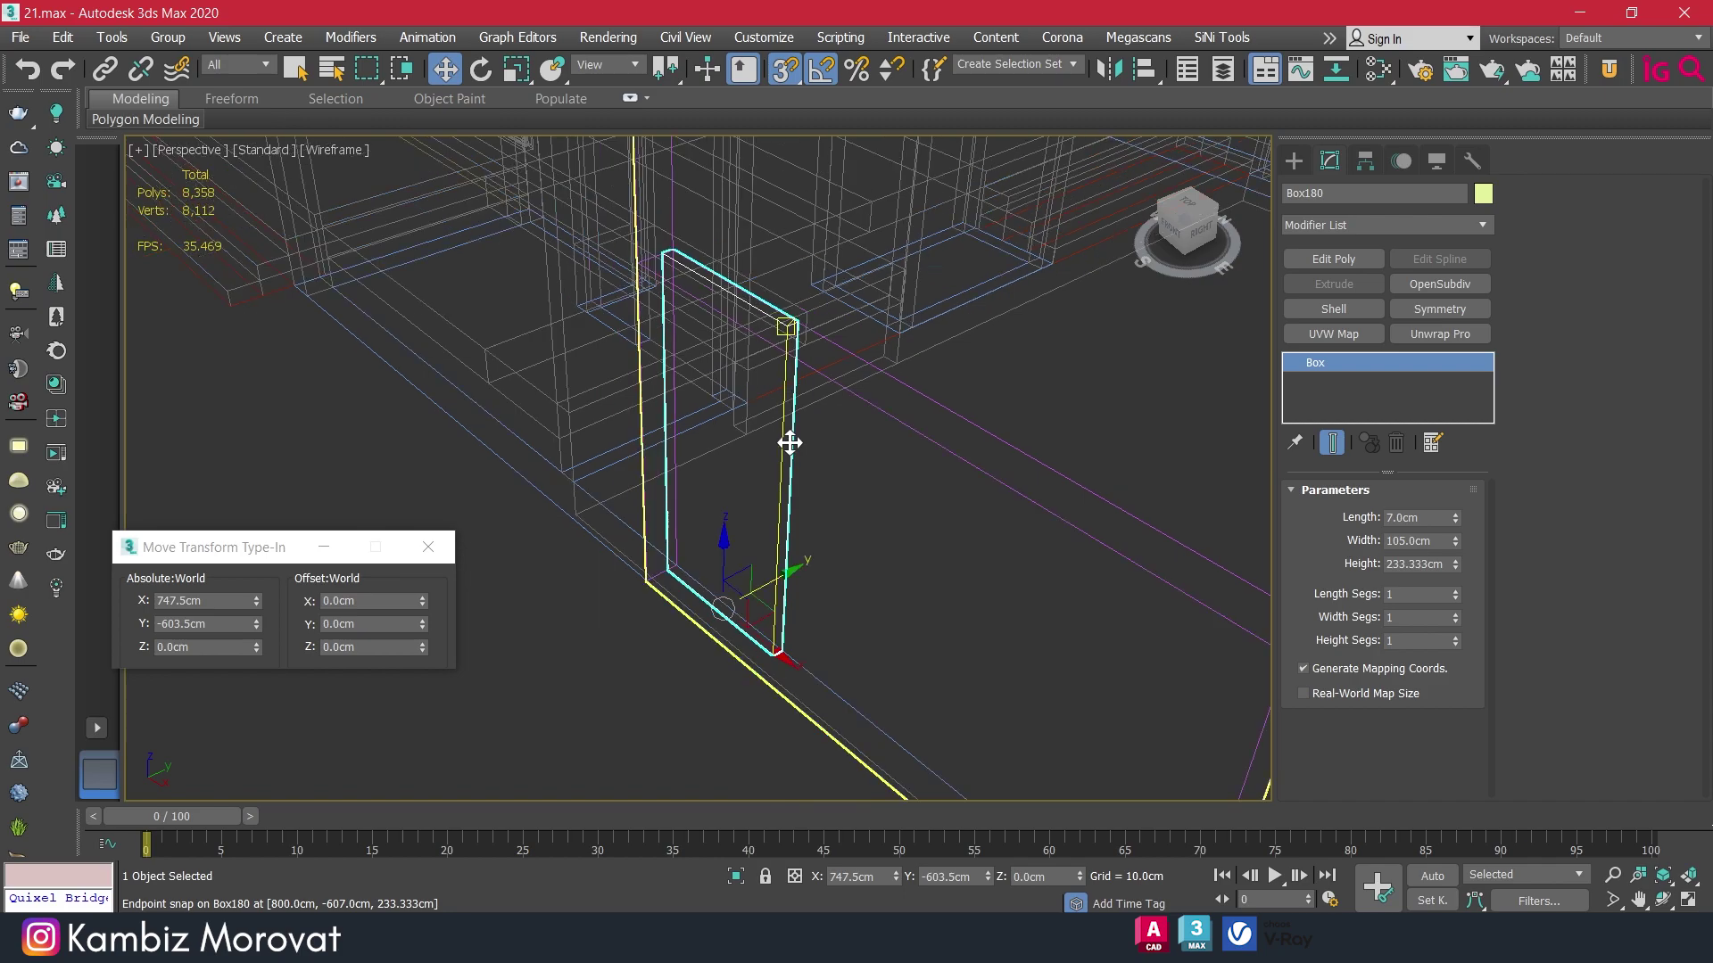
Switch to shaded view and undo an accidental change to the wall.
scroll(792, 444, "down", 2)
scroll(863, 414, "down", 1)
scroll(863, 413, "down", 2)
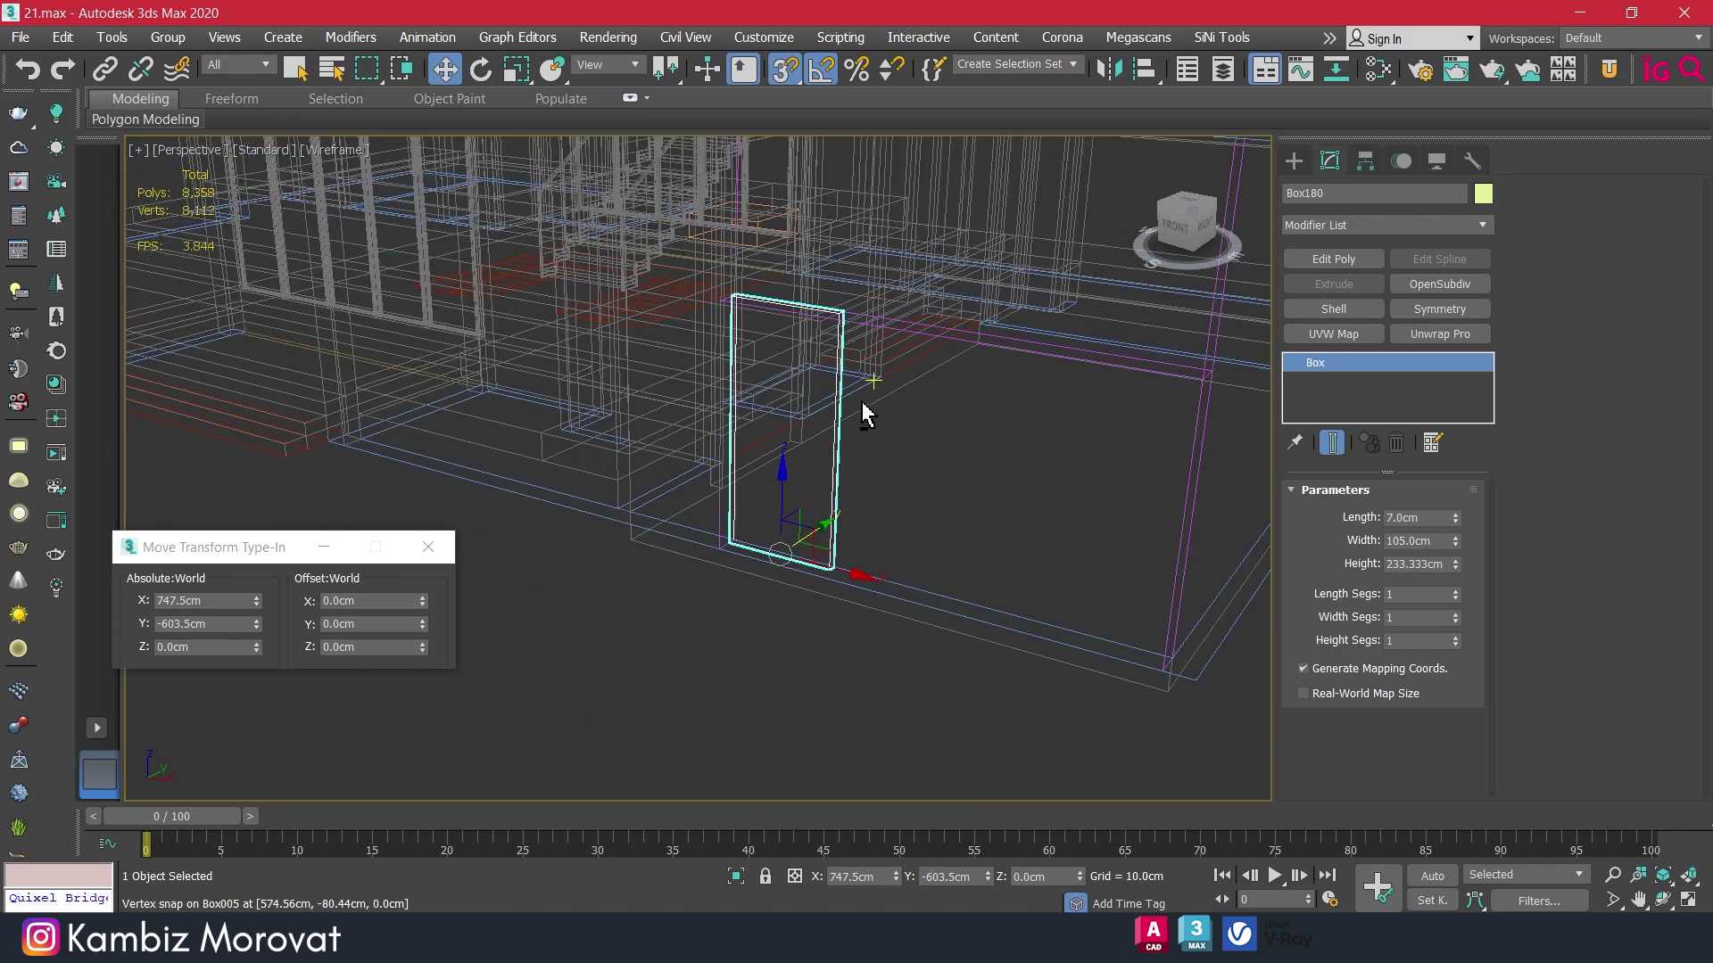
scroll(863, 413, "down", 1)
key("F3")
scroll(928, 298, "up", 3)
key("ctrl+z")
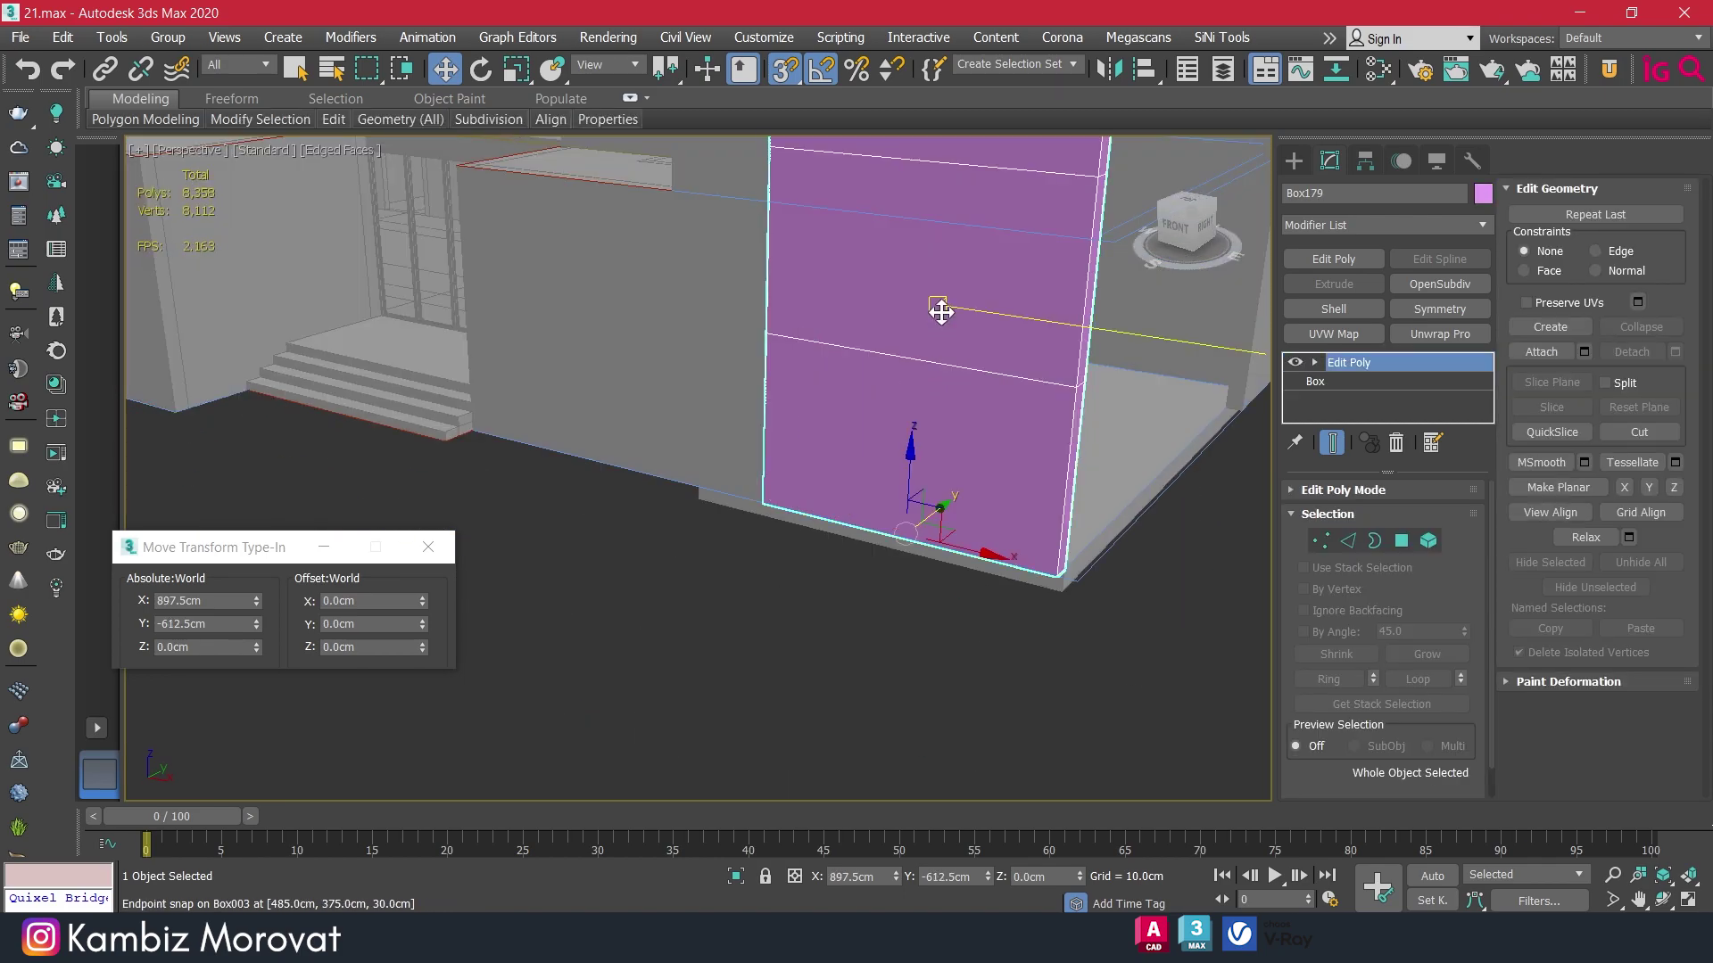
key("ctrl+z")
key("ctrl+z")
scroll(815, 406, "up", 3)
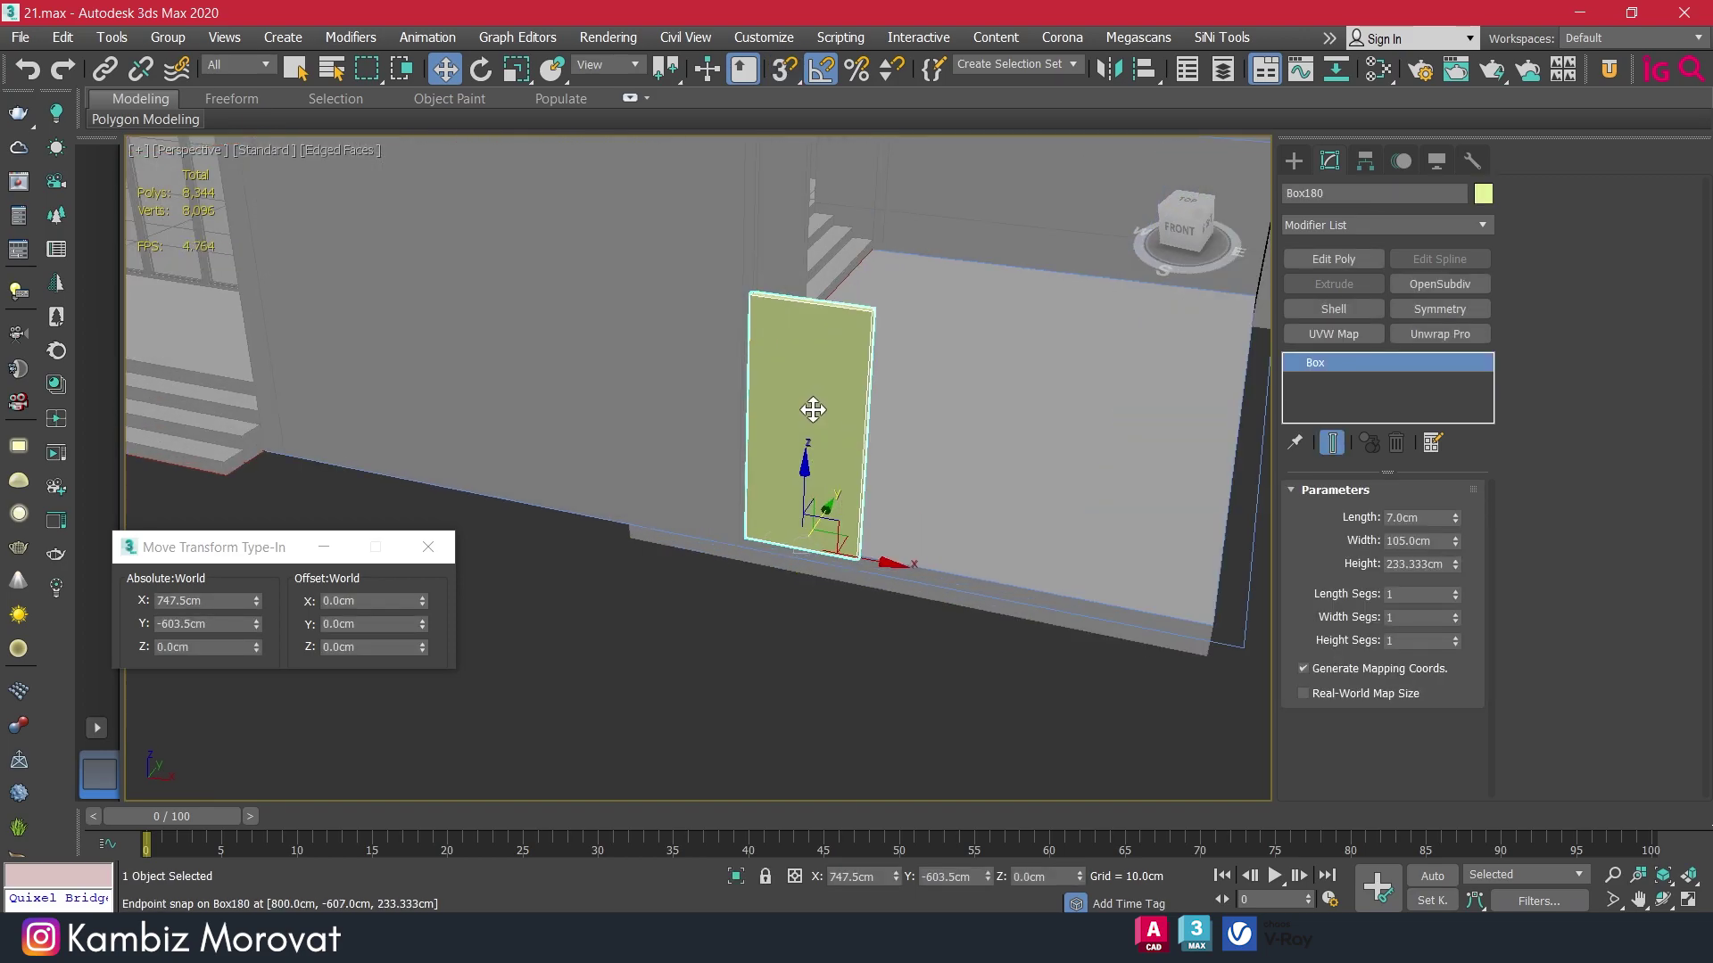
scroll(868, 405, "up", 2)
Set the new door panel's object colour to light blue.
mouse_move(868, 405)
middle_mouse_down("alt")
mouse_move(784, 409)
mouse_move(871, 405)
mouse_move(788, 423)
middle_mouse_up("alt")
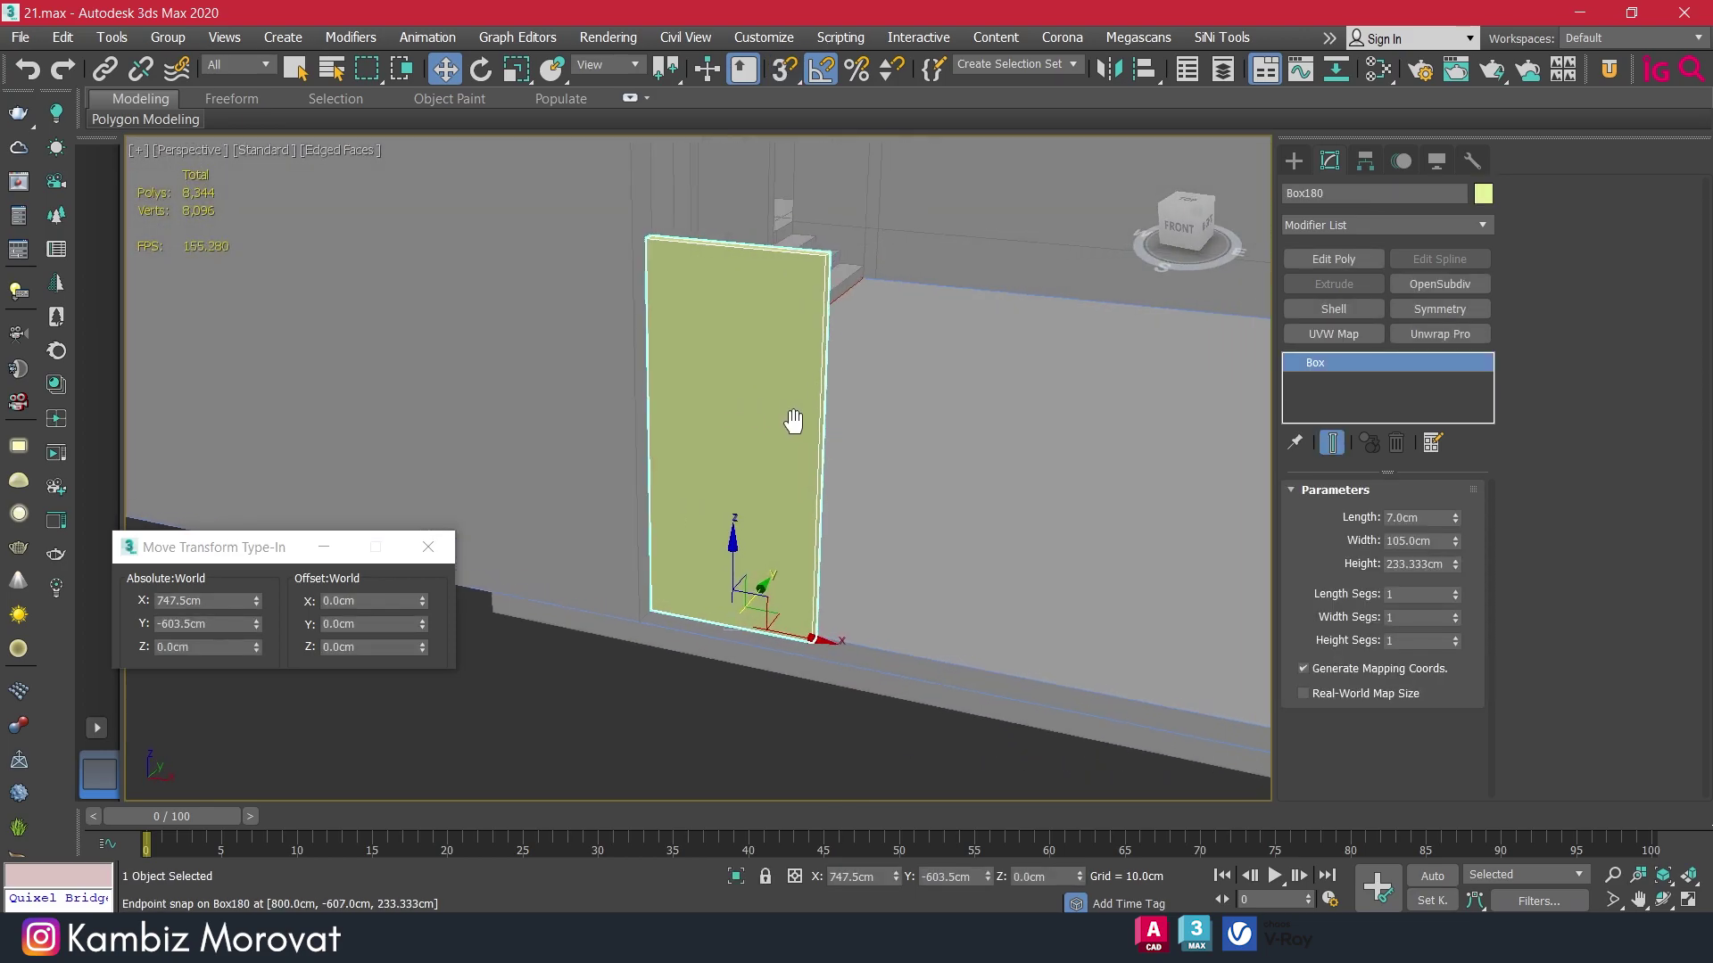
left_click(1486, 200)
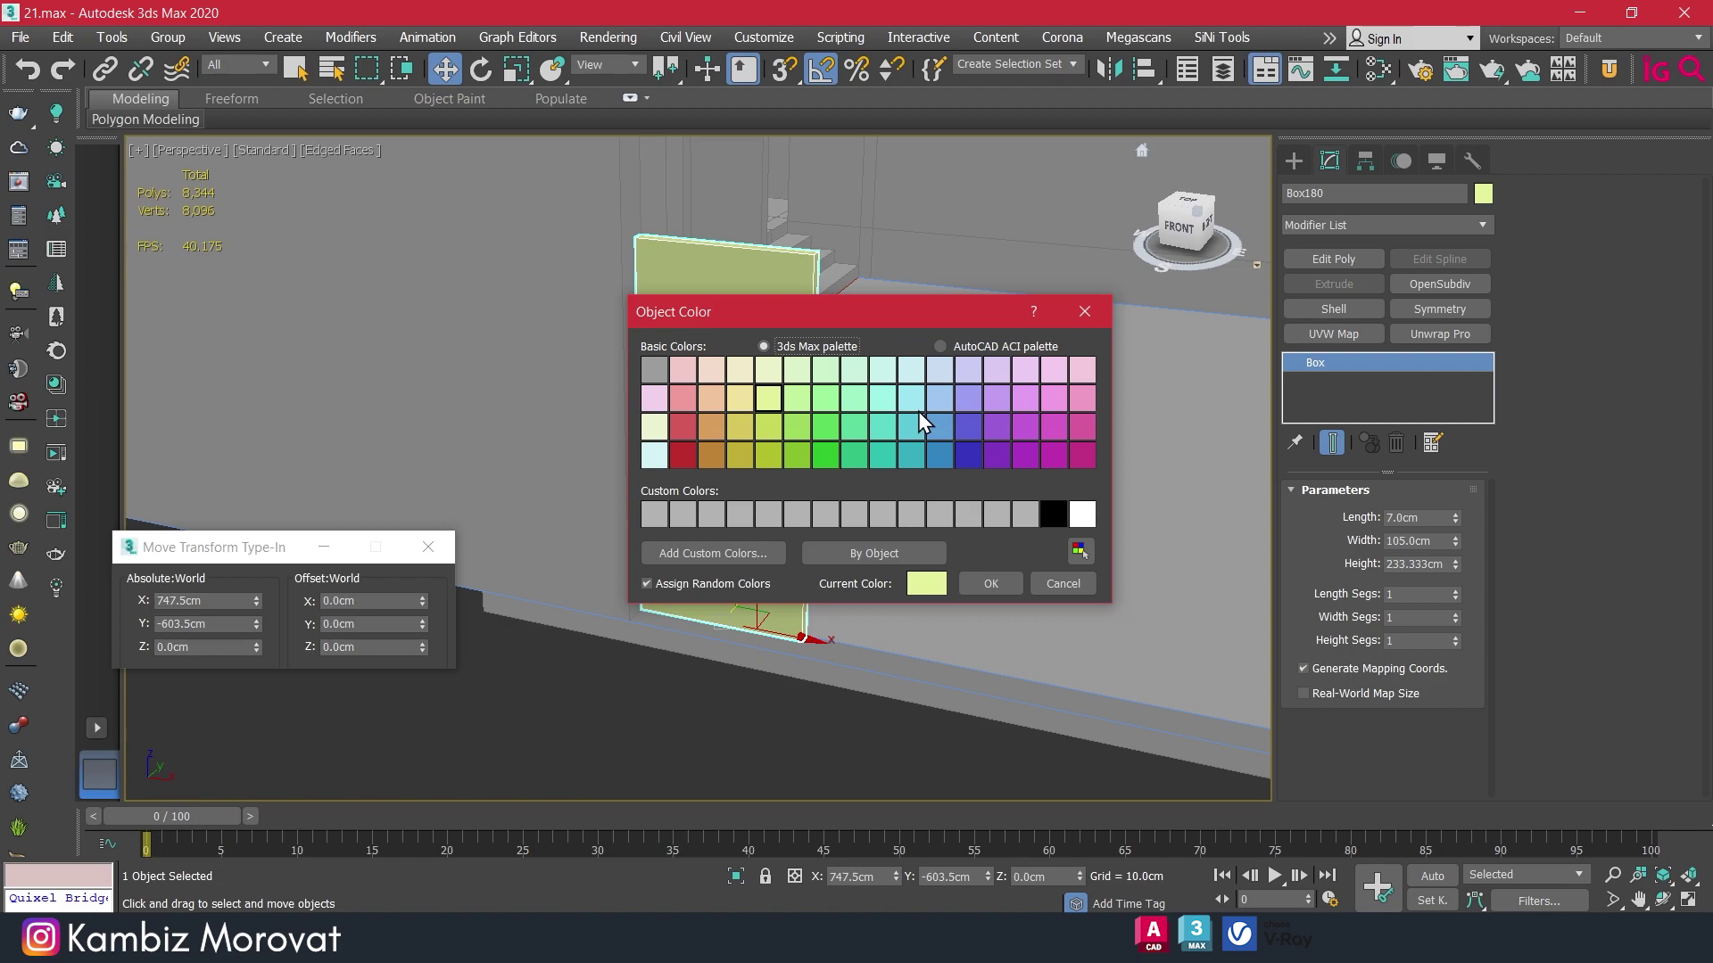
left_click(940, 399)
left_click(991, 582)
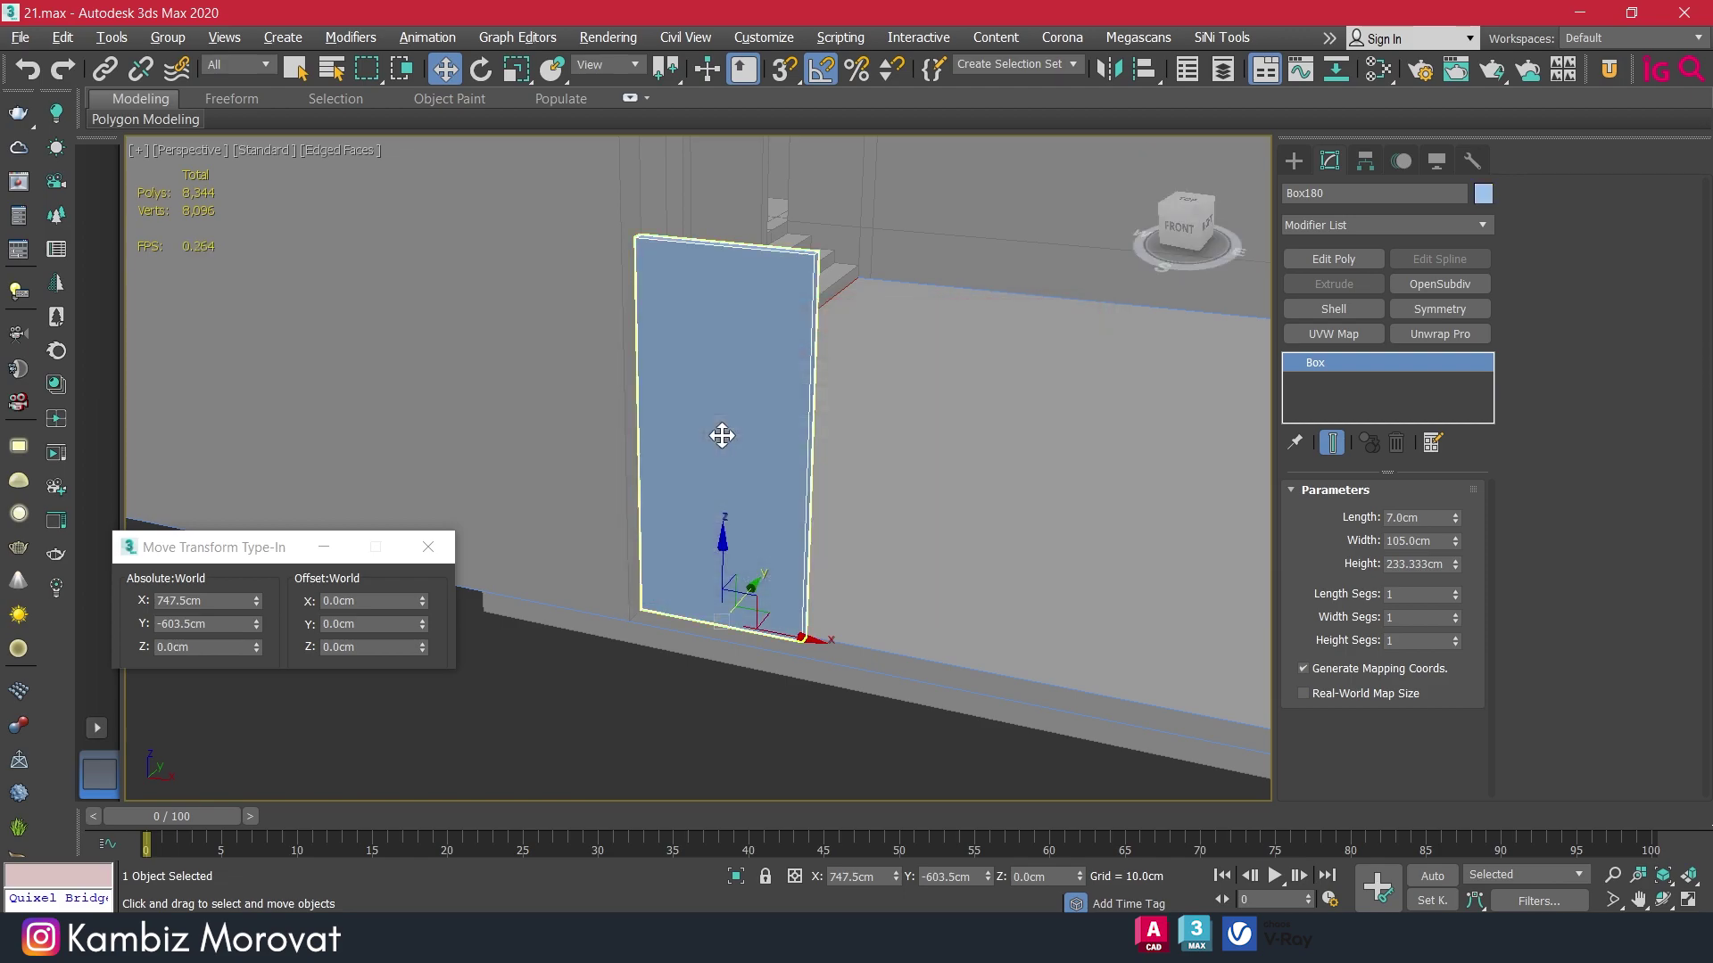
Apply Edit Poly to the panel and select its front and back polygons.
middle_click_drag(719, 432, 825, 467, "alt")
left_click(1340, 265)
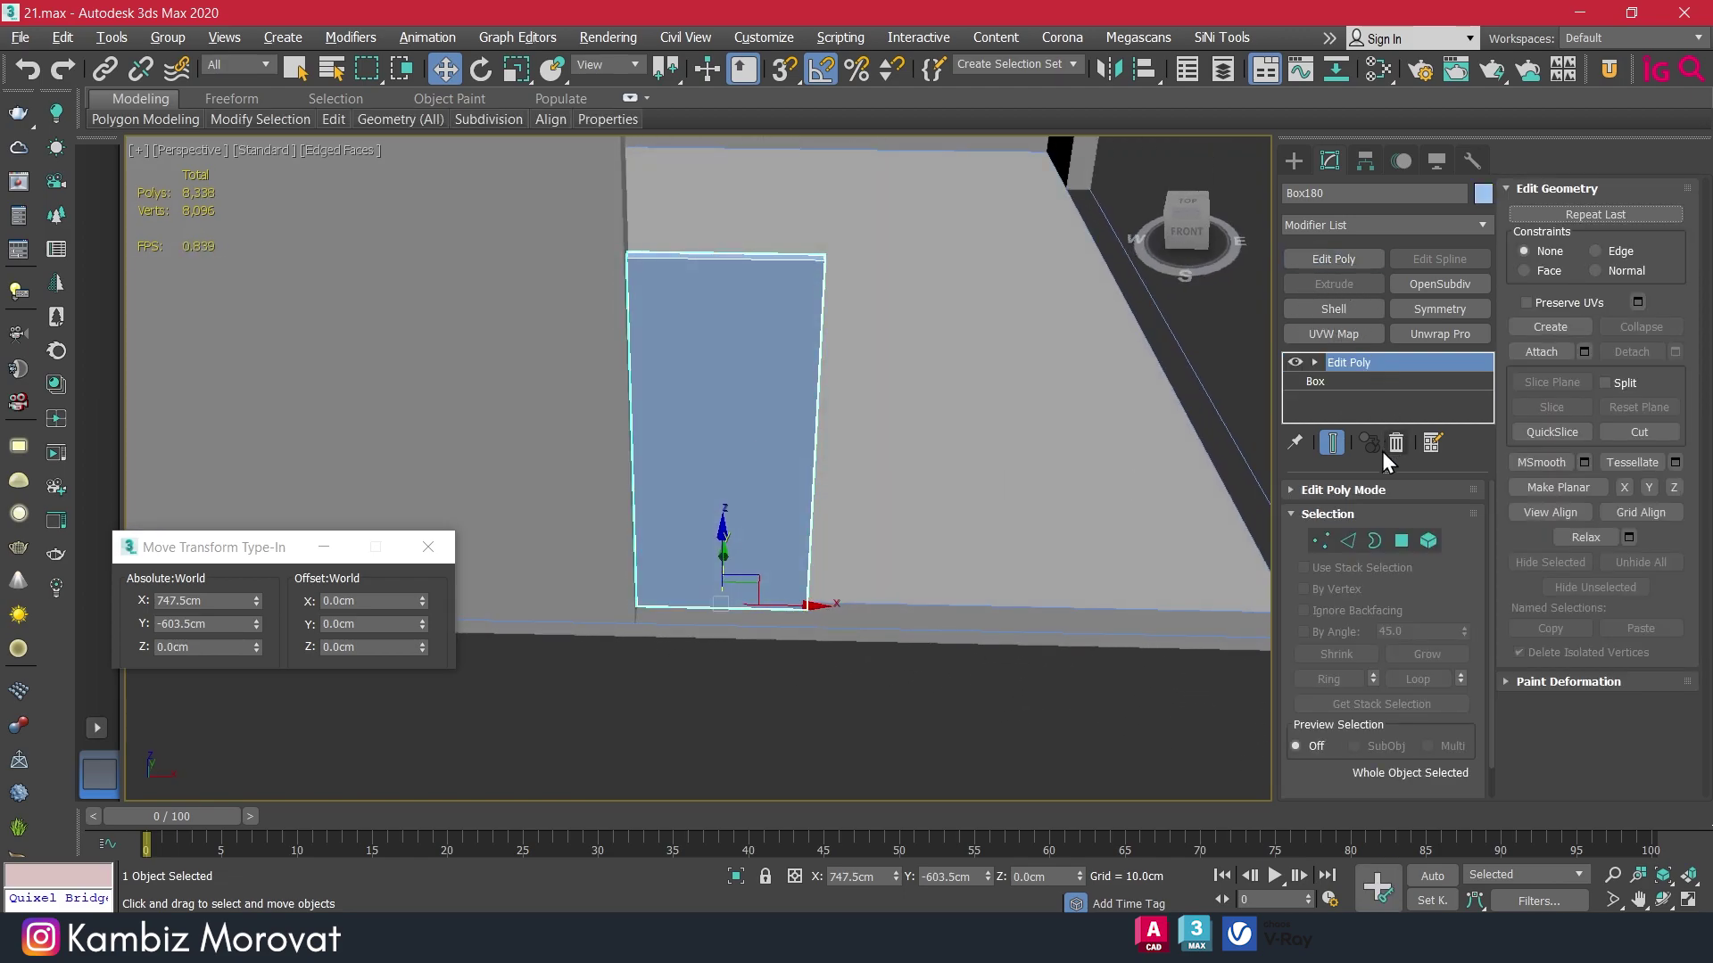
left_click(1401, 541)
left_click(791, 432)
mouse_move(822, 447)
middle_mouse_down("alt")
mouse_move(630, 435)
mouse_move(970, 470)
middle_mouse_up("alt")
left_click(701, 426, "ctrl")
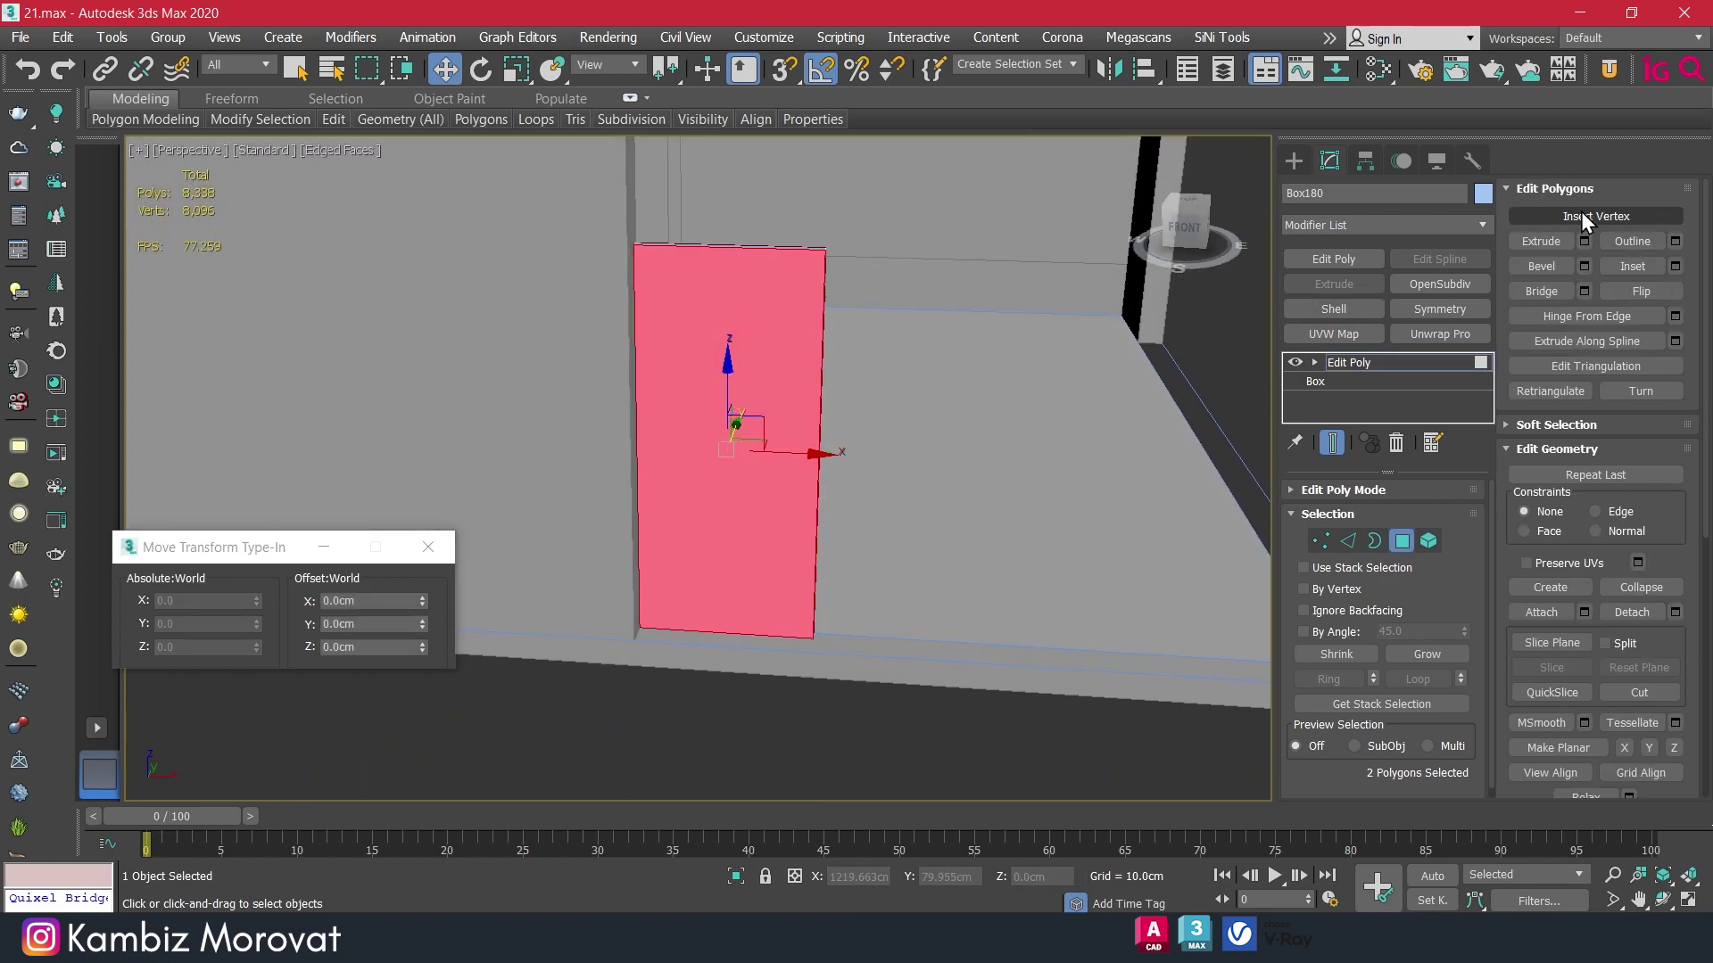
Inset both selected broad faces by 4 cm to form the frame border.
left_click(1676, 266)
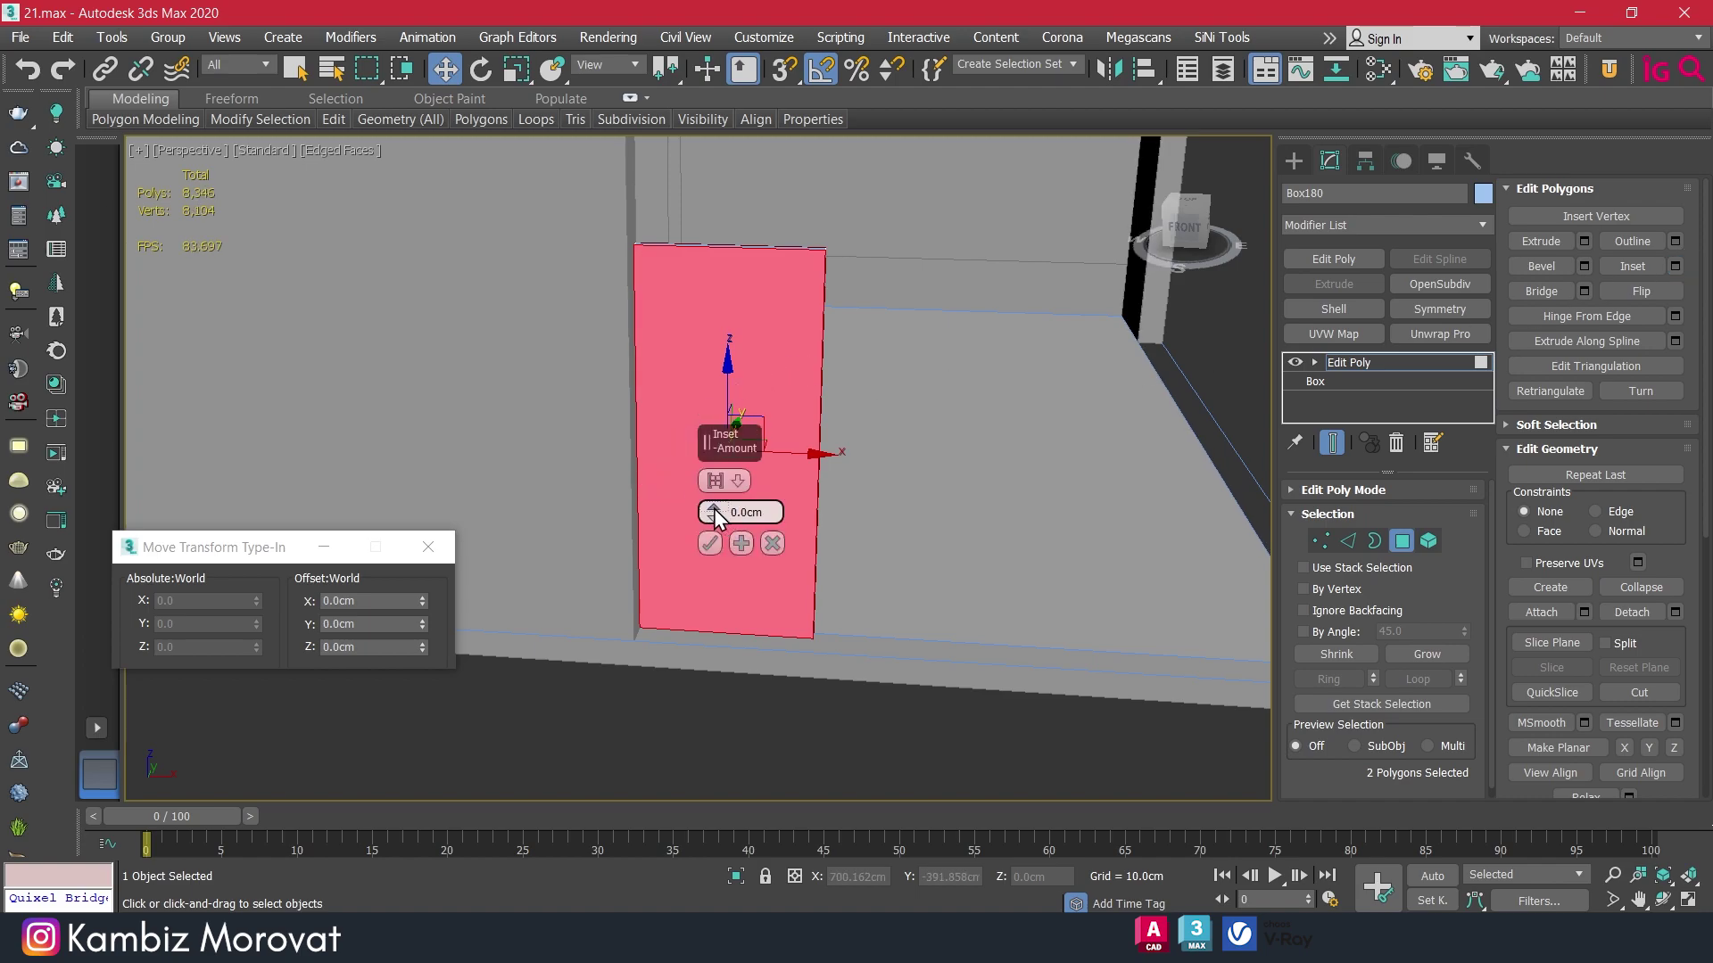
left_click_drag(715, 517, 715, 502)
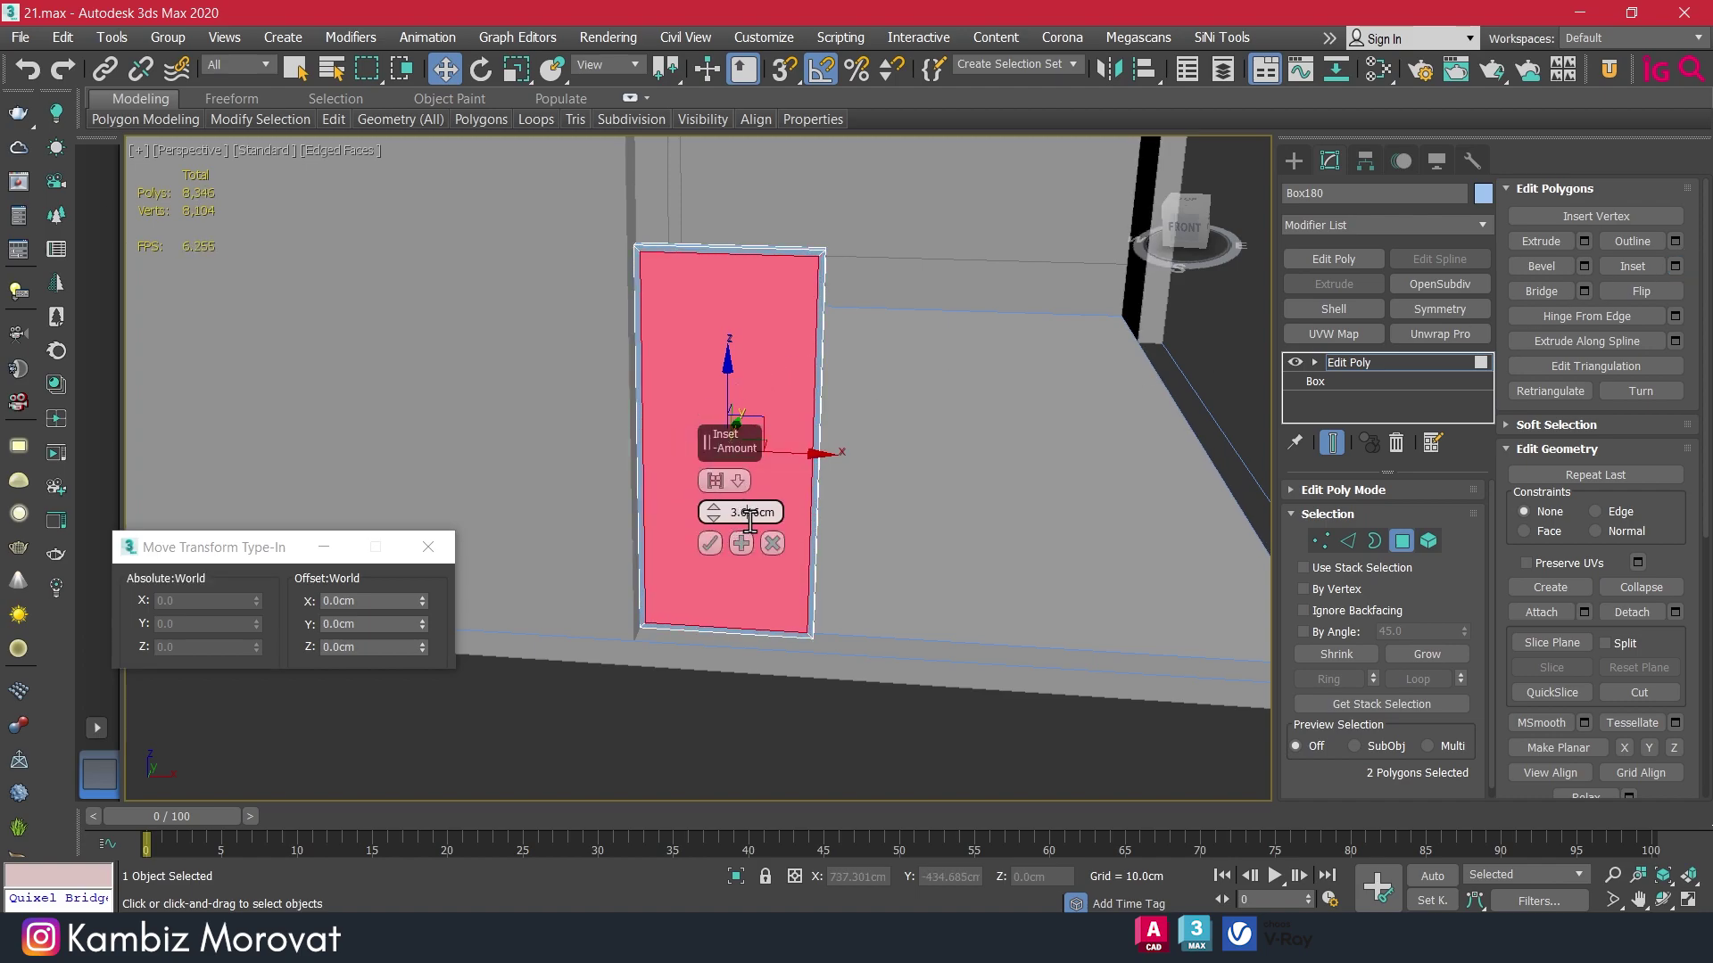
key("Return")
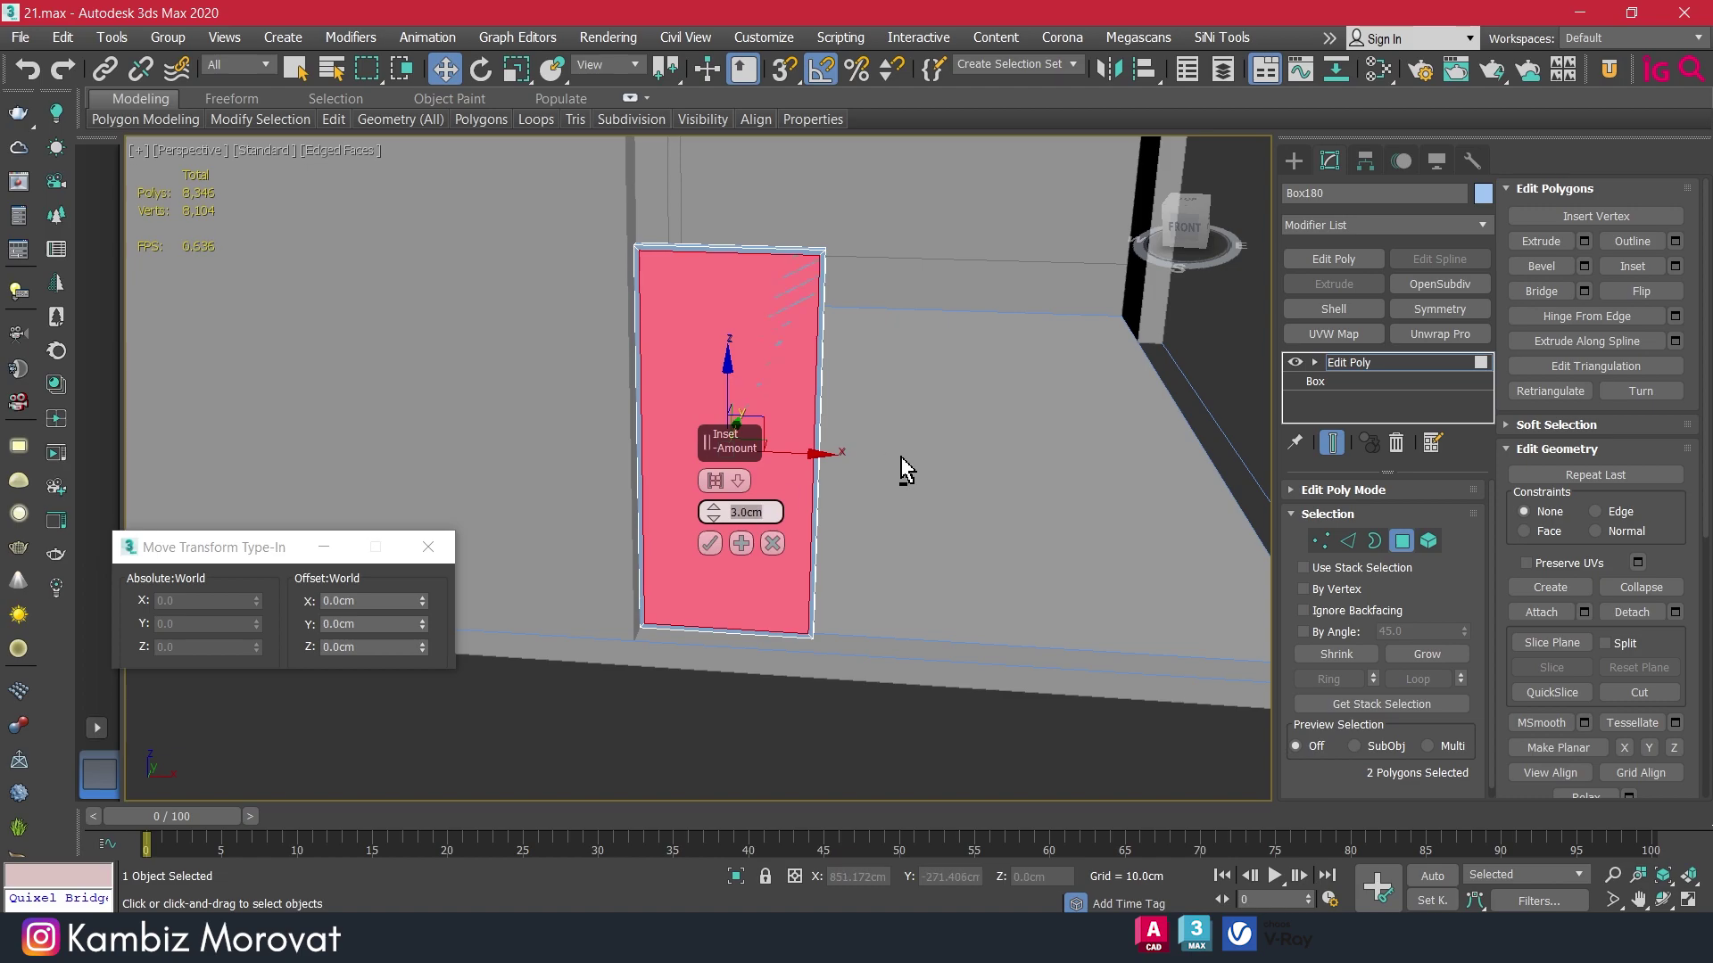
middle_click_drag(905, 468, 842, 434, "alt")
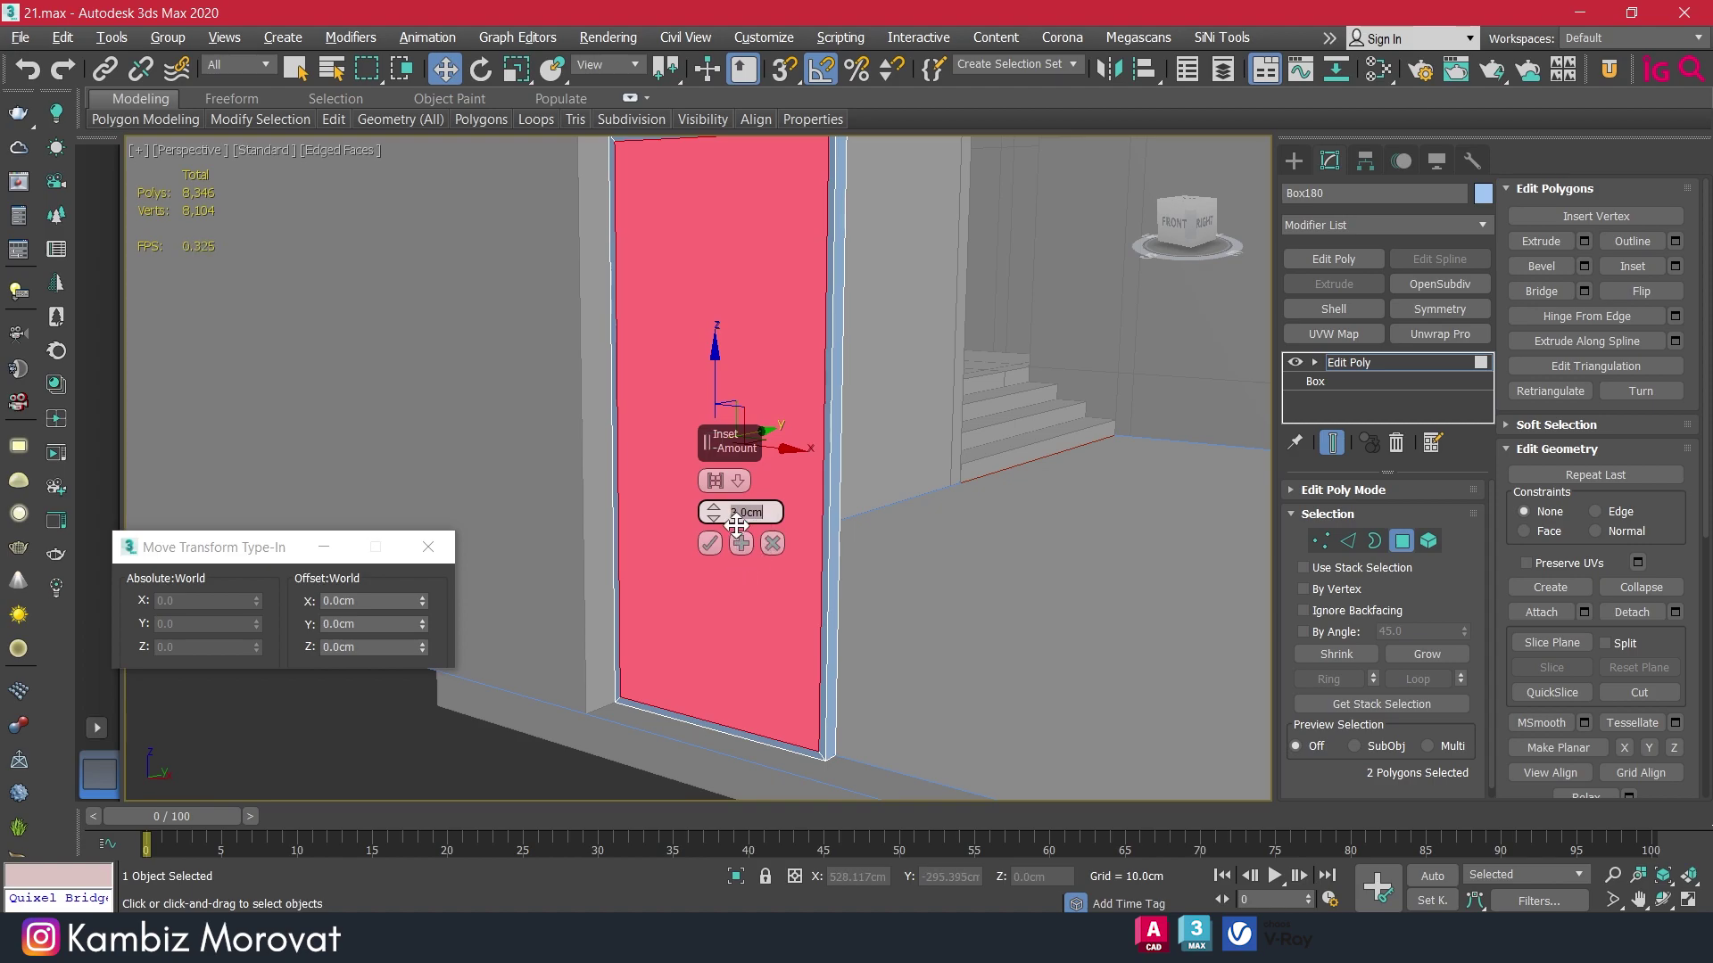
type("4")
key("Return")
left_click(711, 543)
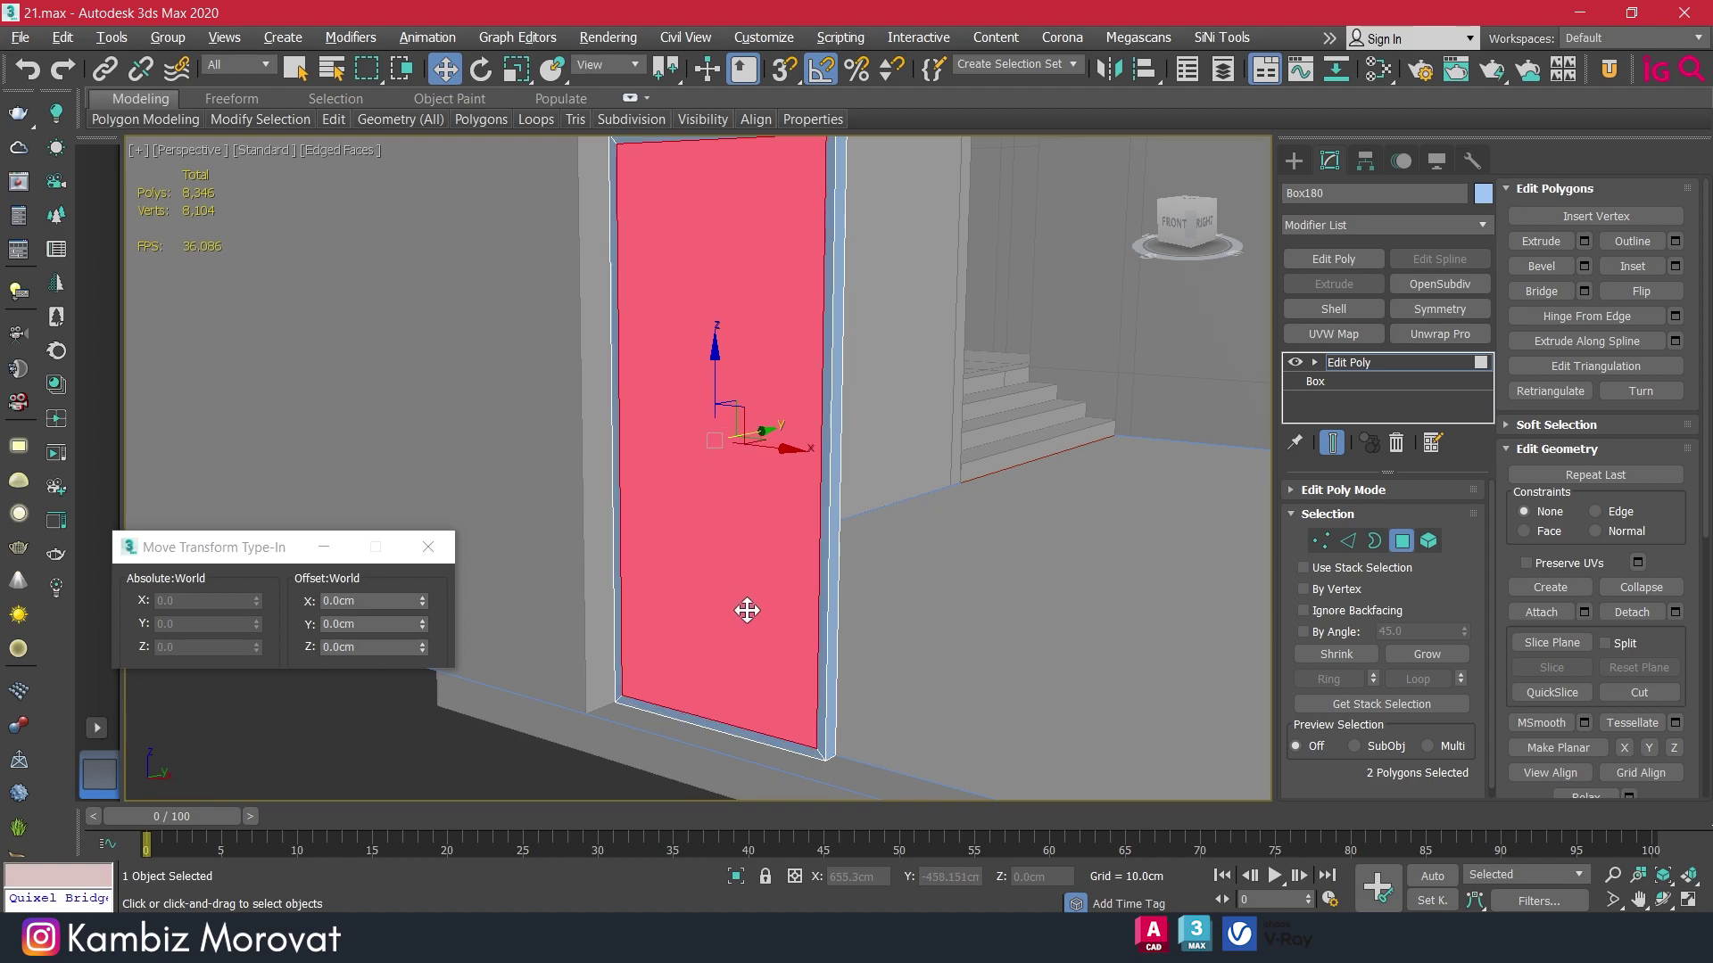
Bridge the two inset faces to cut a through opening in the frame.
middle_click_drag(746, 612, 1194, 472, "alt")
left_click(1511, 295)
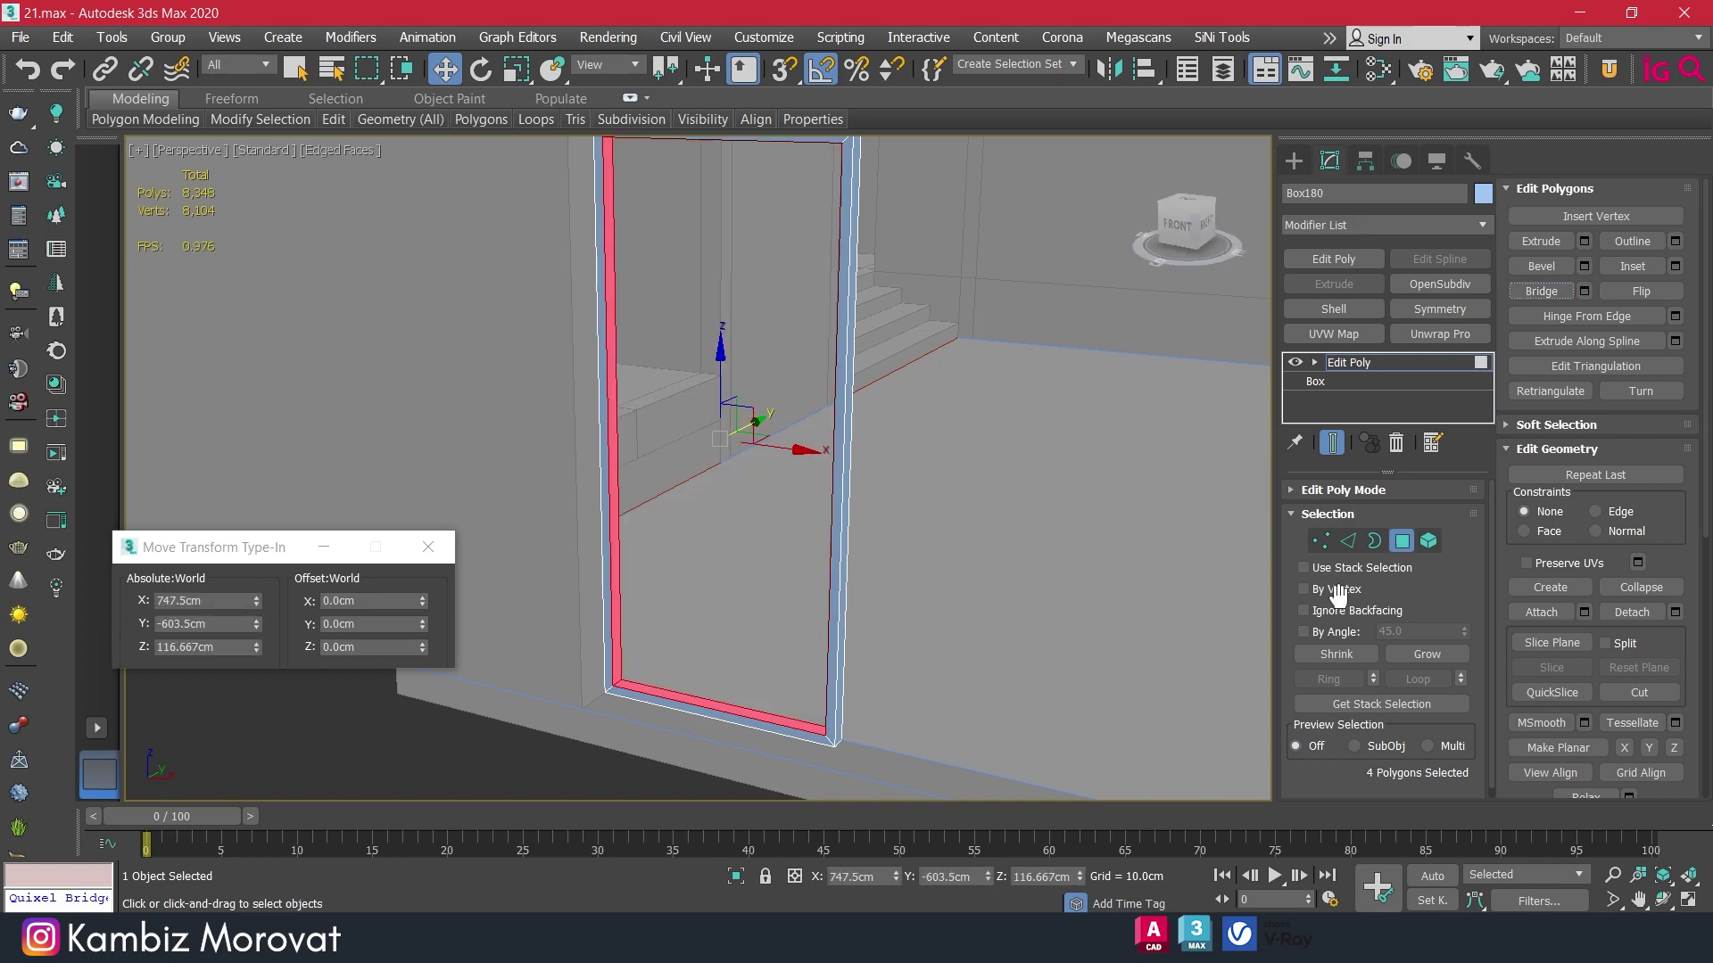
left_click(1347, 540)
middle_click_drag(950, 608, 658, 709, "alt")
Add two connecting edges across the ring of edges around the frame.
scroll(665, 631, "up", 3)
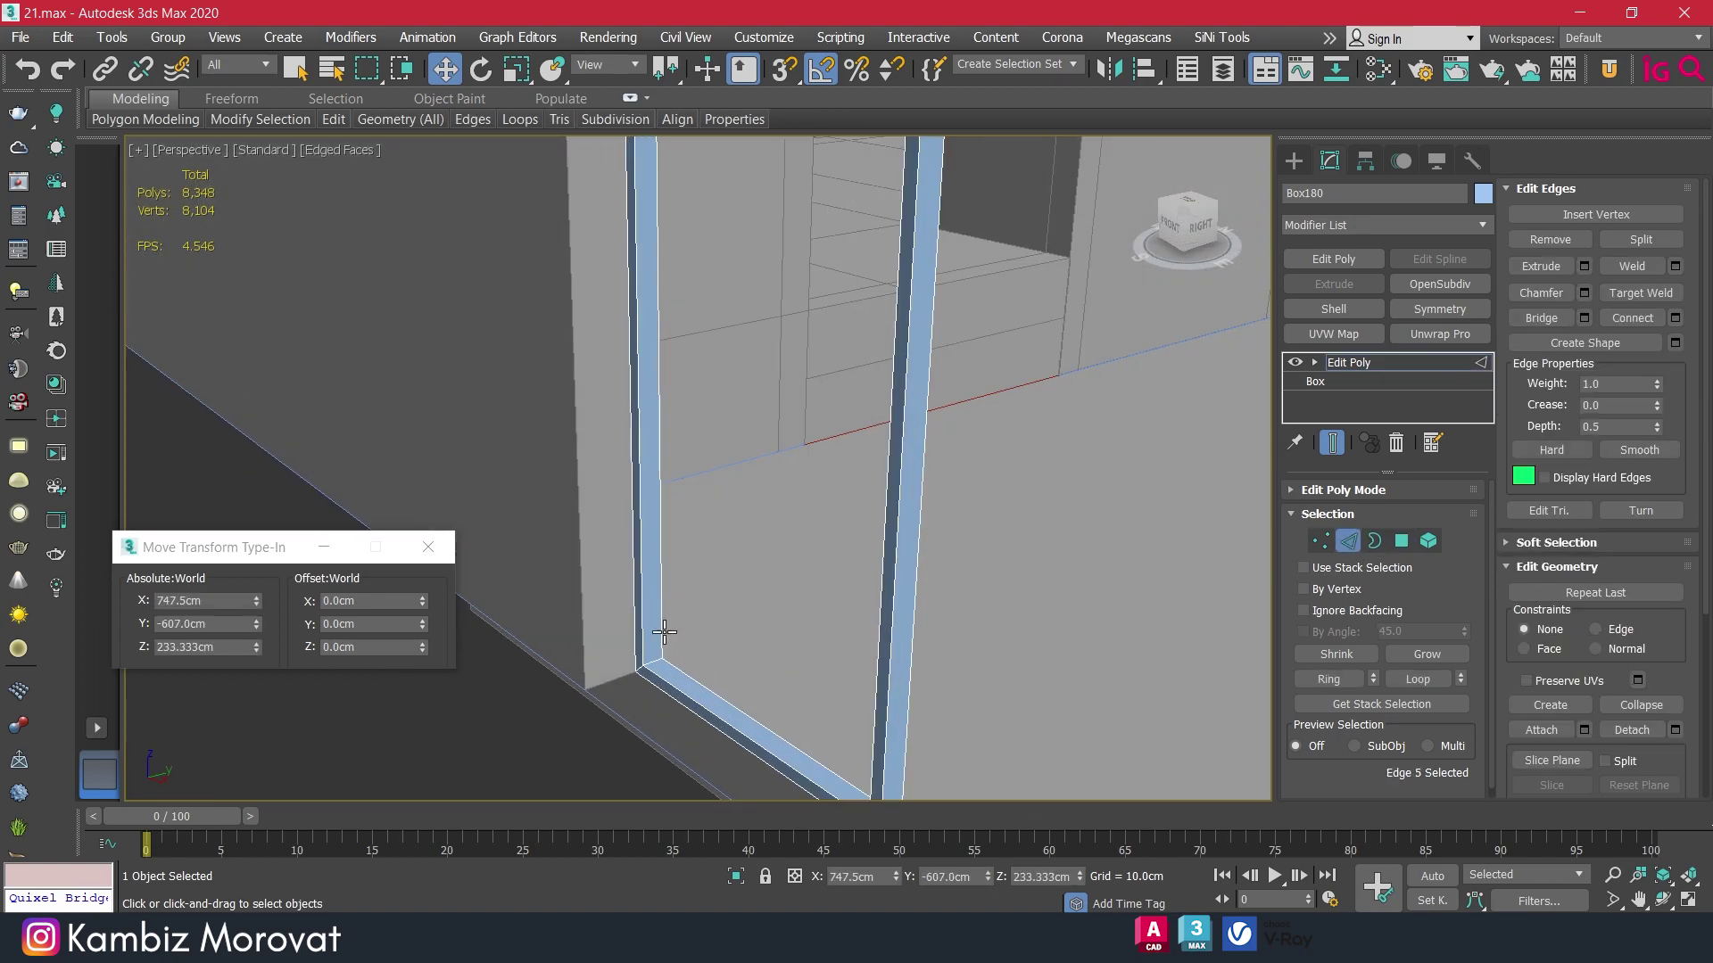
left_click(1325, 677)
left_click(1675, 318)
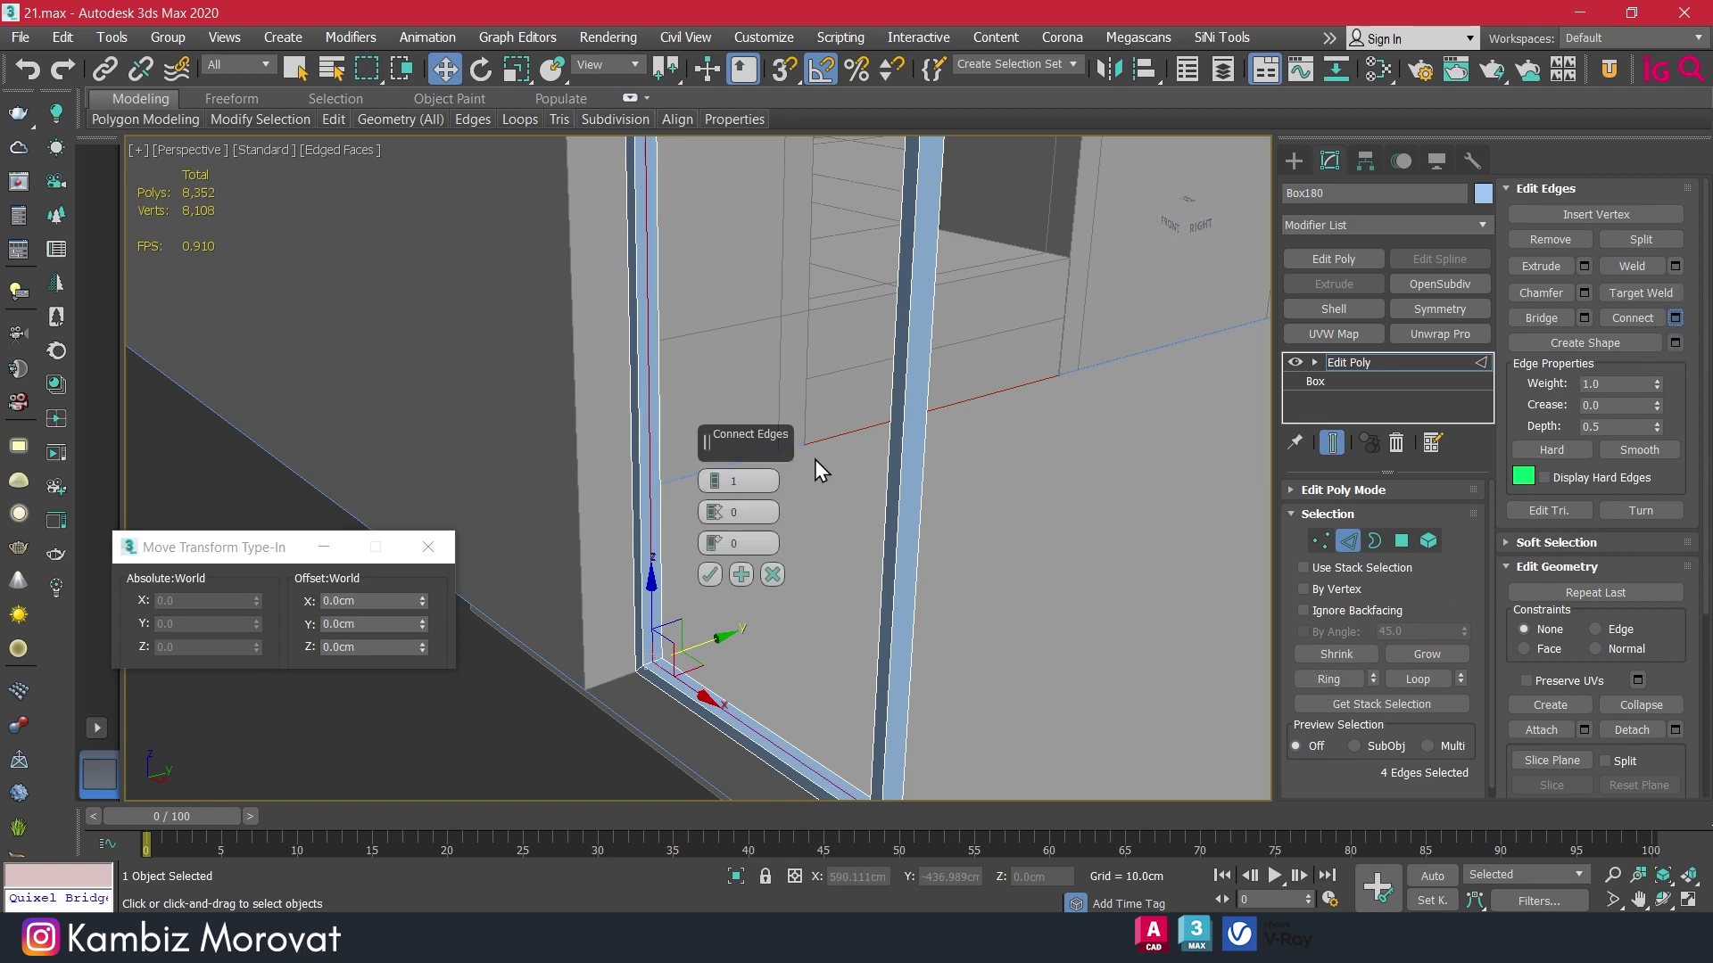
left_click(711, 572)
key("z")
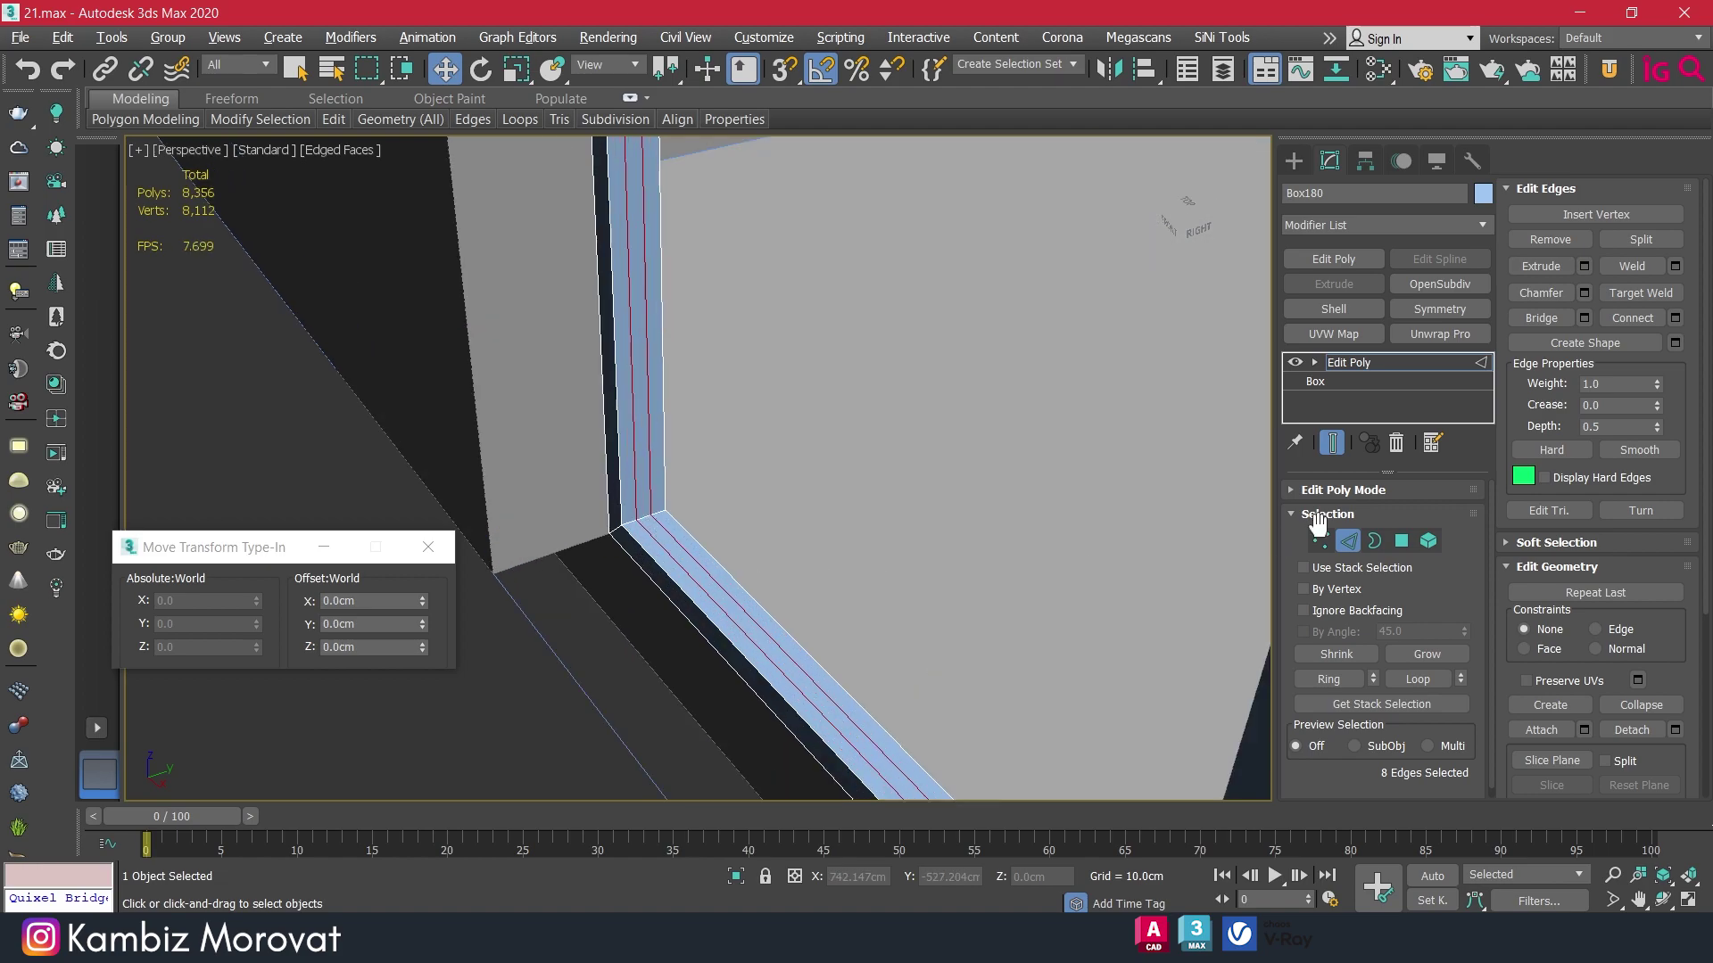
Extrude the frame's central face strip 1.5 cm along local normals and exit Polygon mode.
left_click(1404, 541, "ctrl")
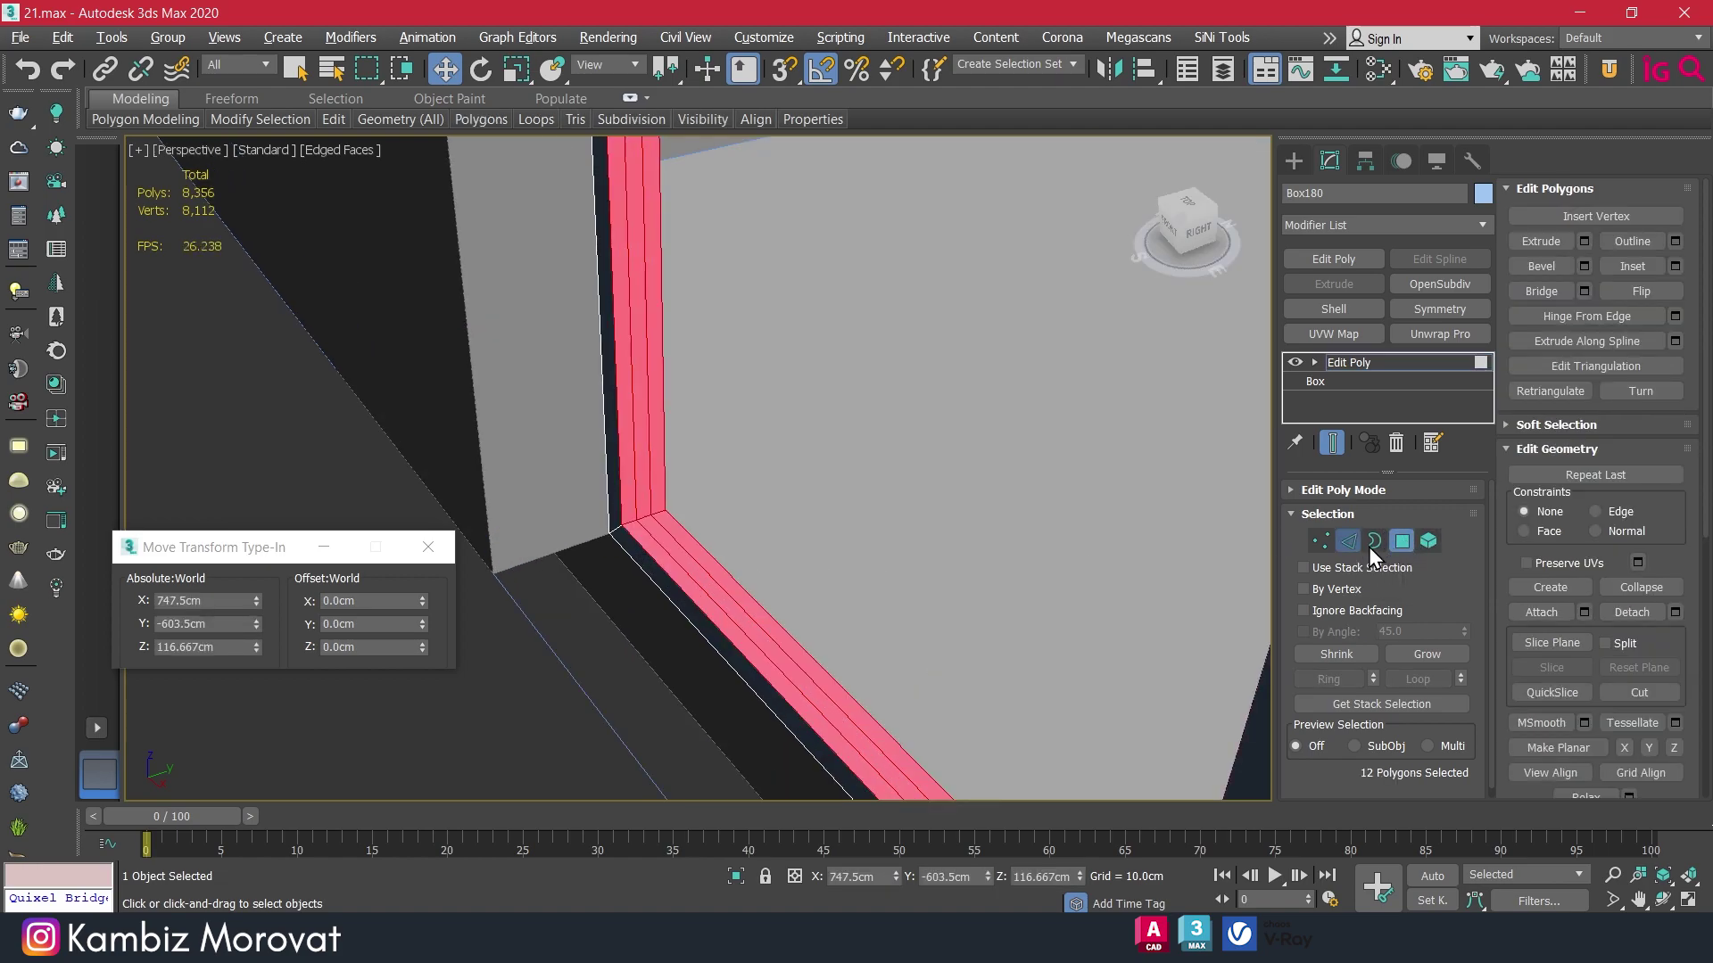
left_click(1371, 544, "ctrl")
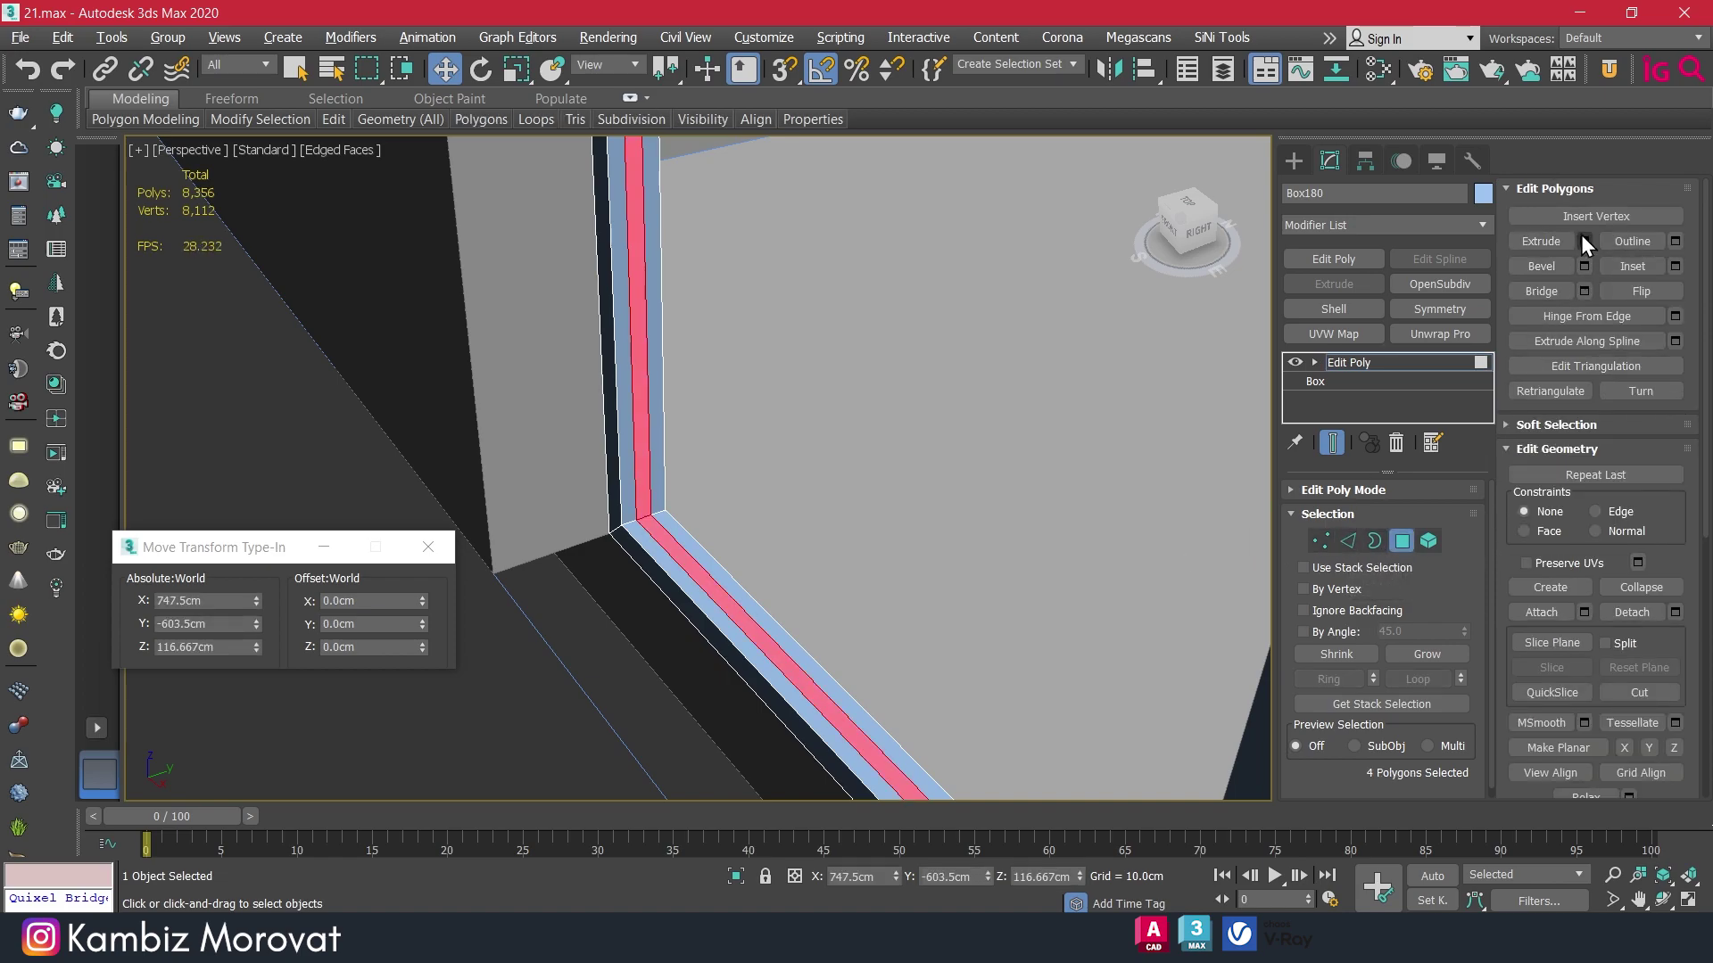
left_click(1584, 239)
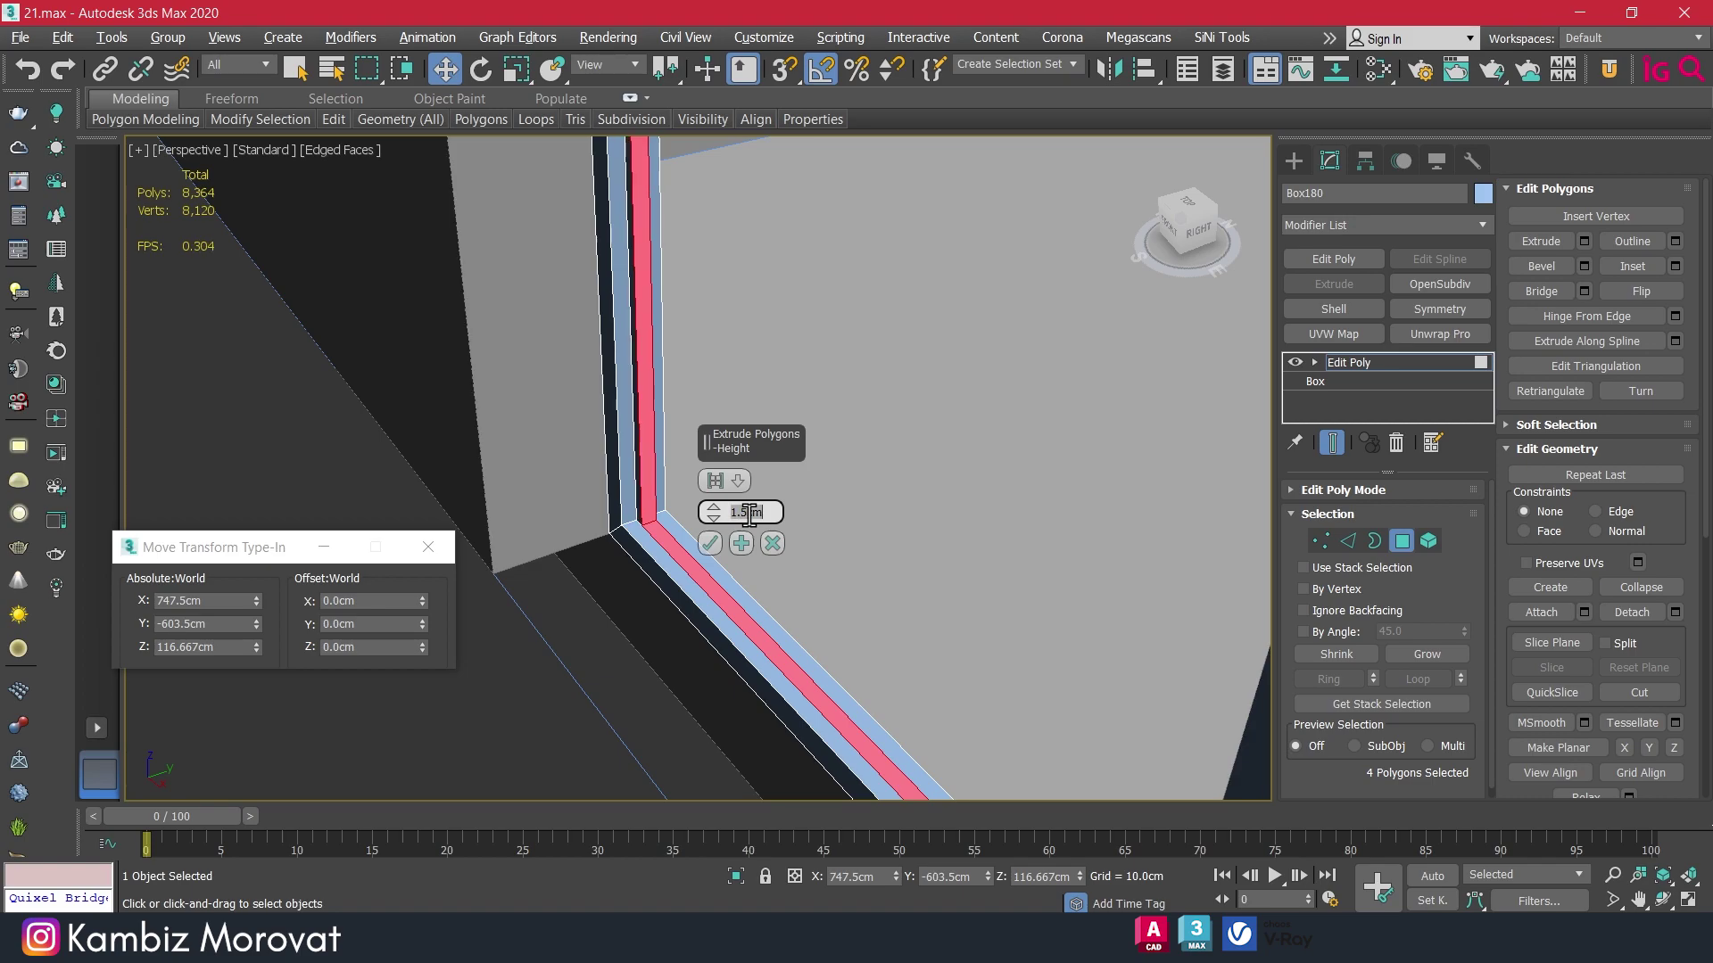
left_click(720, 482)
left_click(721, 502)
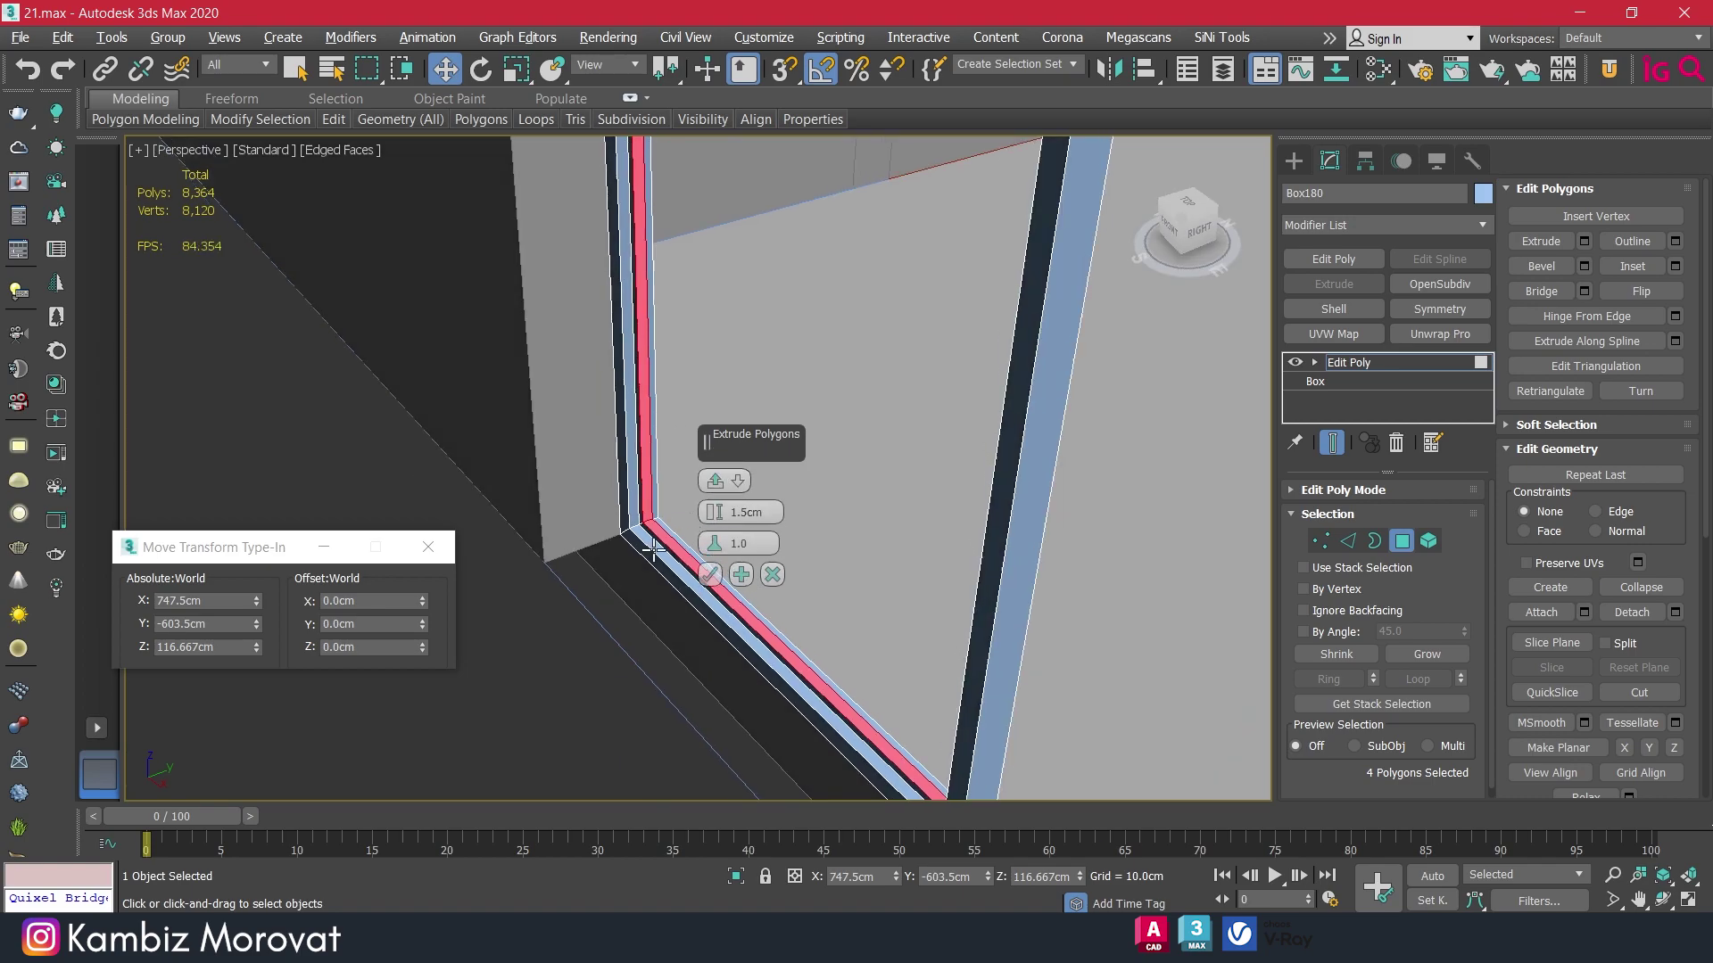
mouse_move(720, 502)
middle_mouse_down("alt")
mouse_move(584, 535)
mouse_move(593, 432)
mouse_move(586, 501)
mouse_move(600, 460)
mouse_move(582, 479)
middle_mouse_up("alt")
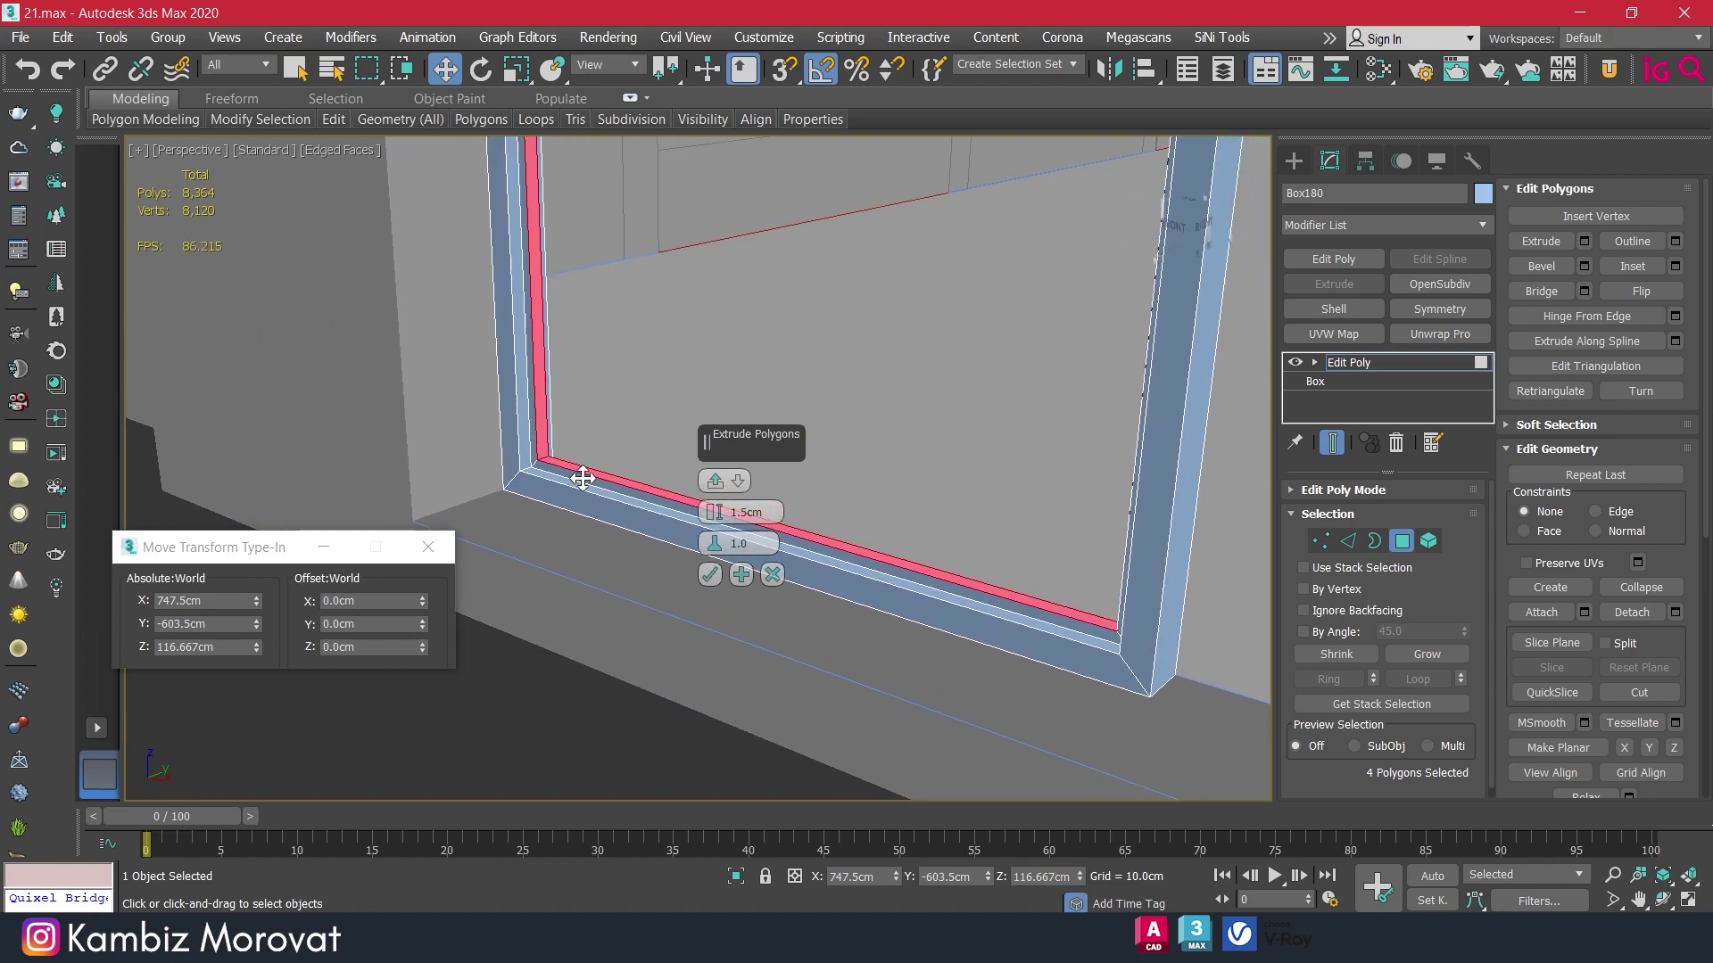
left_click(710, 575)
mouse_move(783, 573)
middle_mouse_down("alt")
mouse_move(752, 600)
mouse_move(767, 589)
middle_mouse_up("alt")
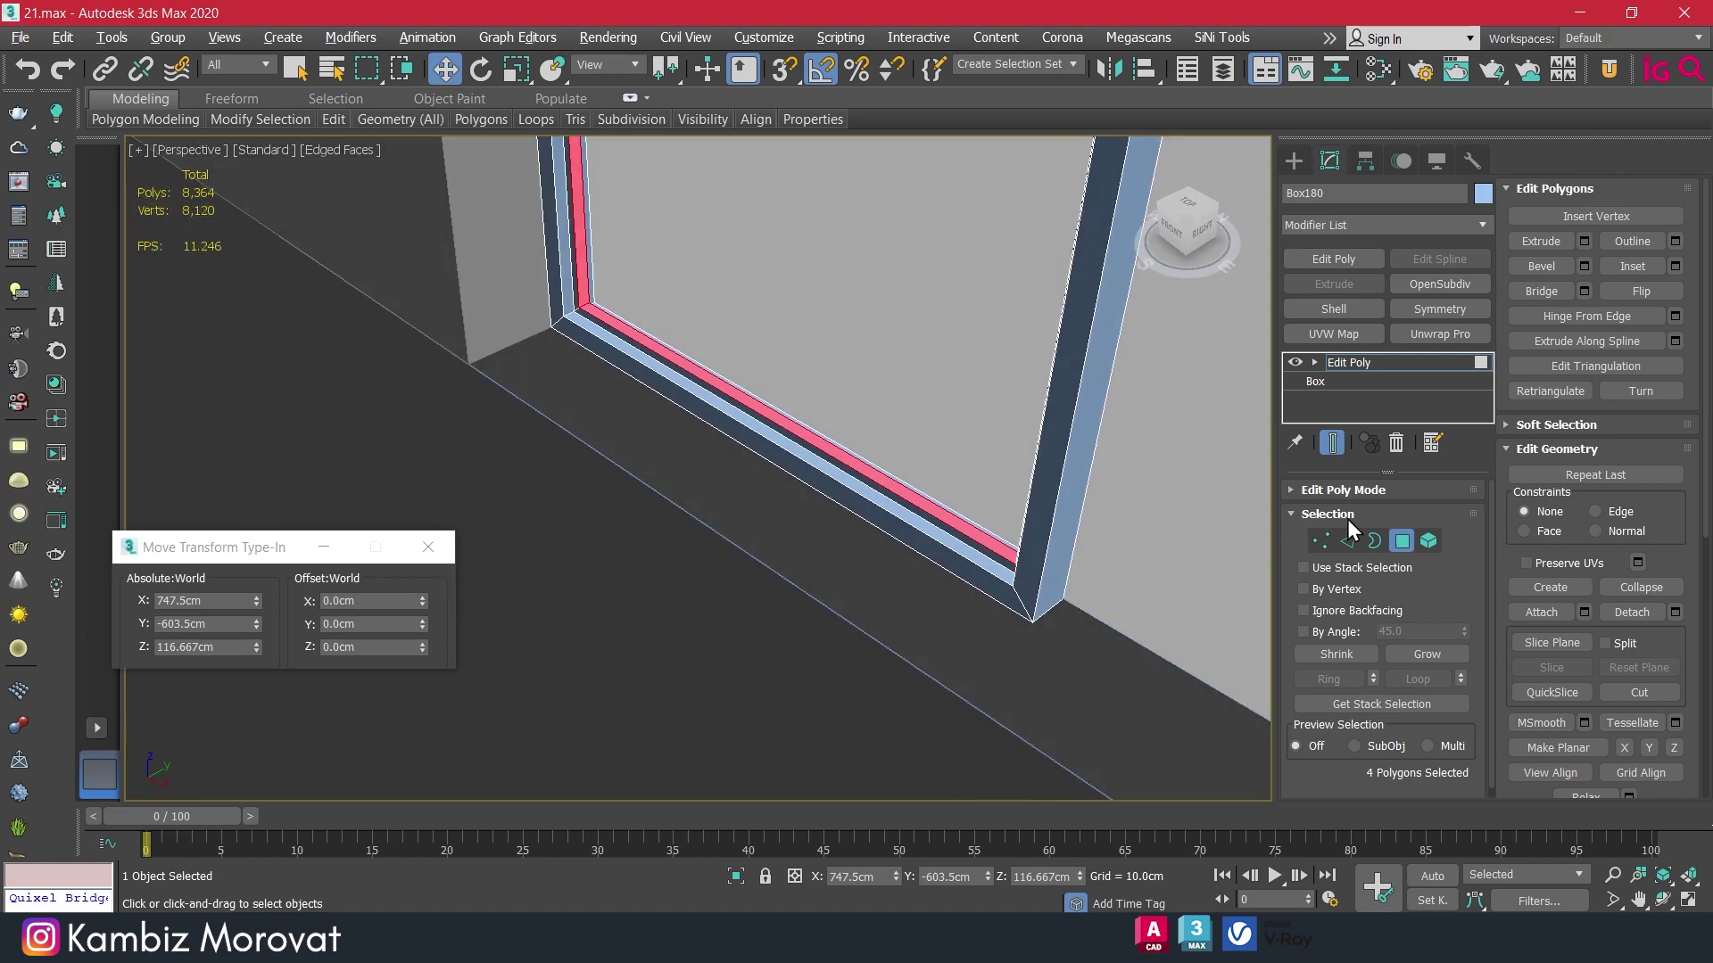
left_click(1403, 541)
left_click(1293, 160)
With snaps on, draw a box across the 97 cm opening up to the 225 cm frame top.
left_click(1331, 271)
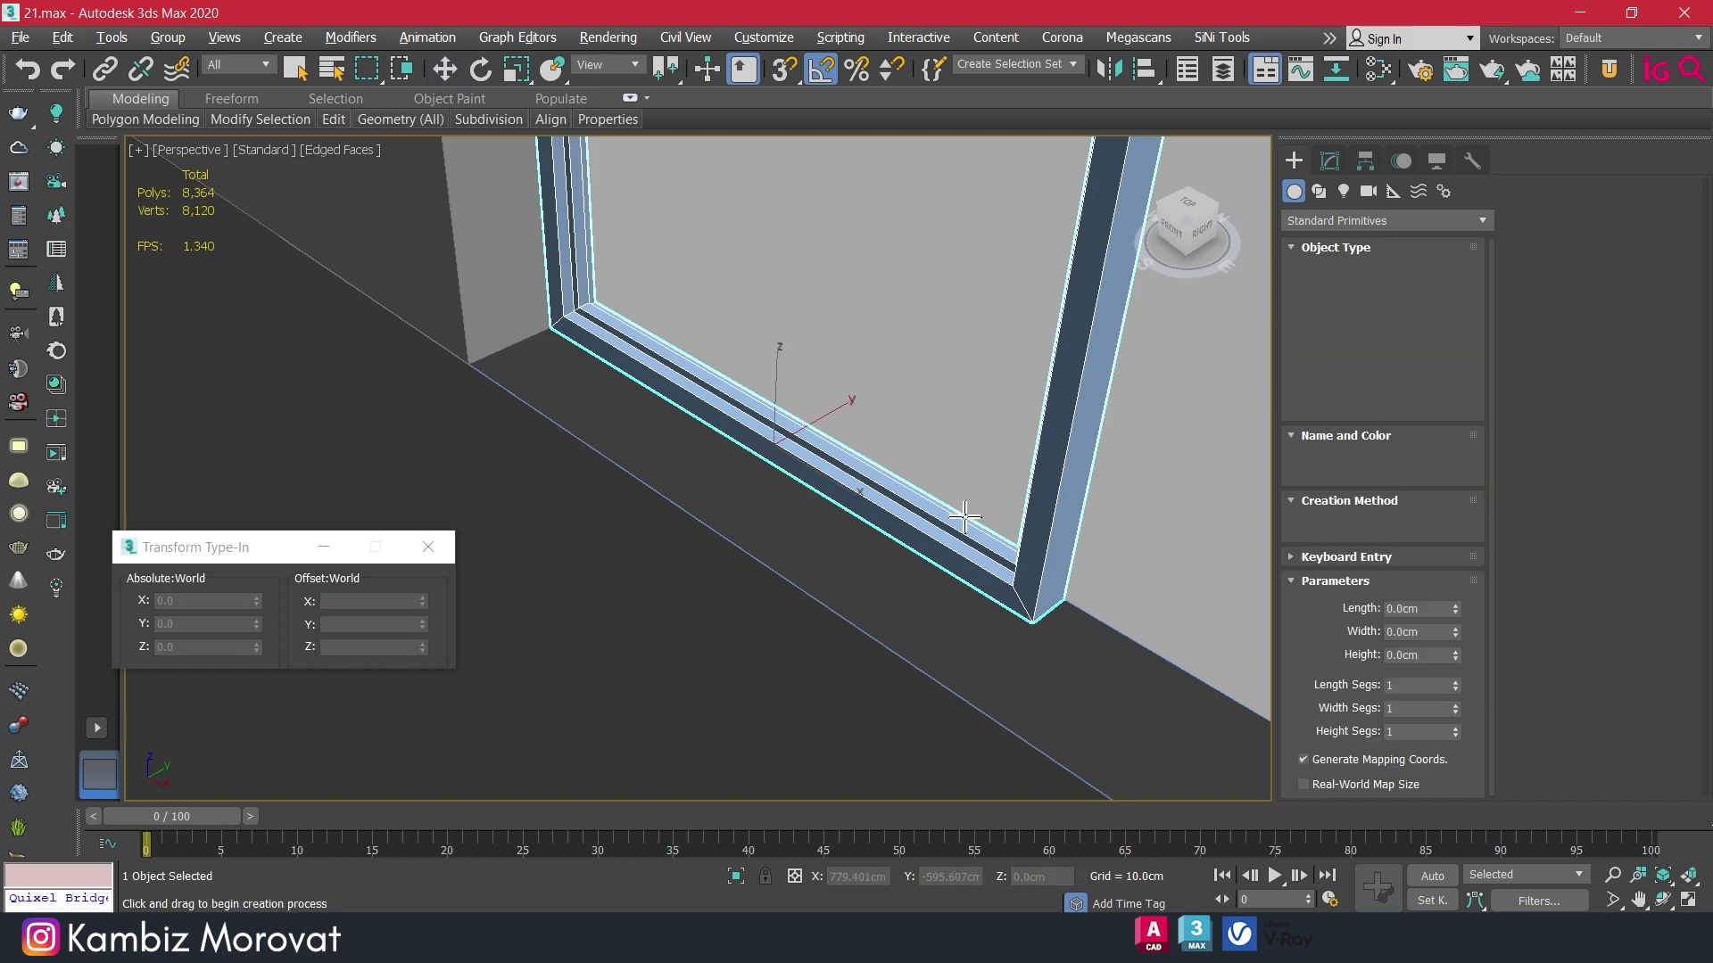
key("s")
scroll(553, 317, "up", 4)
scroll(575, 308, "up", 2)
left_click_drag(580, 306, 655, 355)
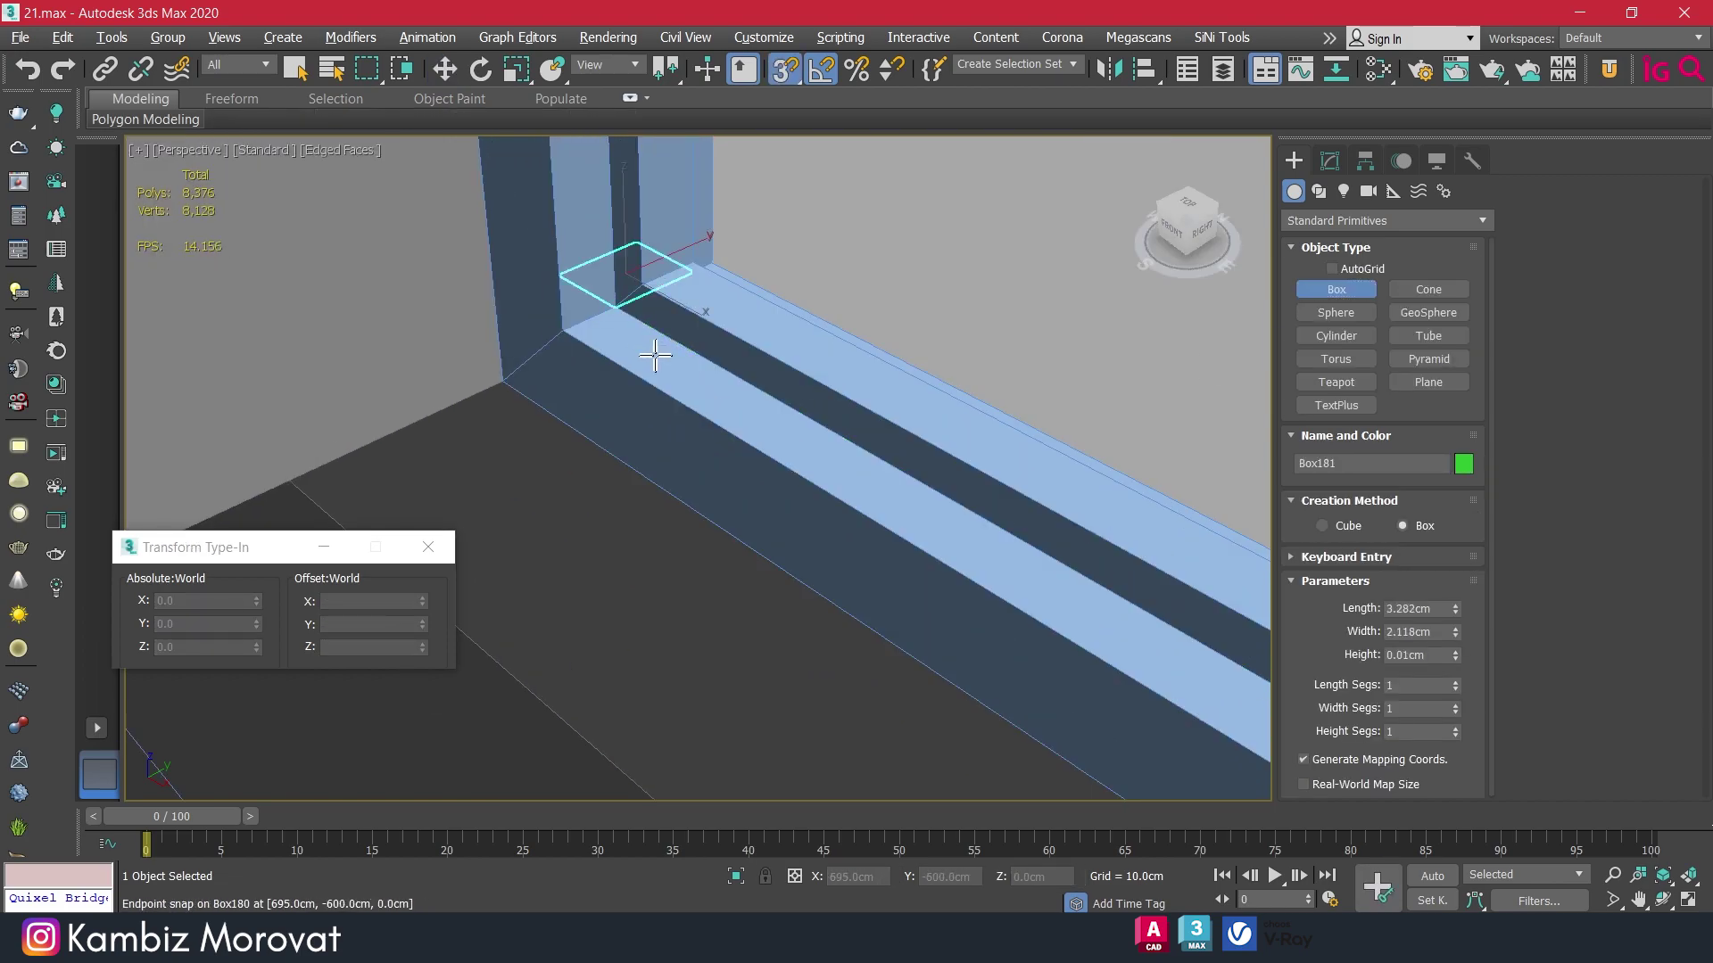
scroll(655, 355, "down", 4)
middle_click_drag(655, 355, 714, 451, "alt")
scroll(692, 455, "up", 3)
scroll(570, 469, "down", 2)
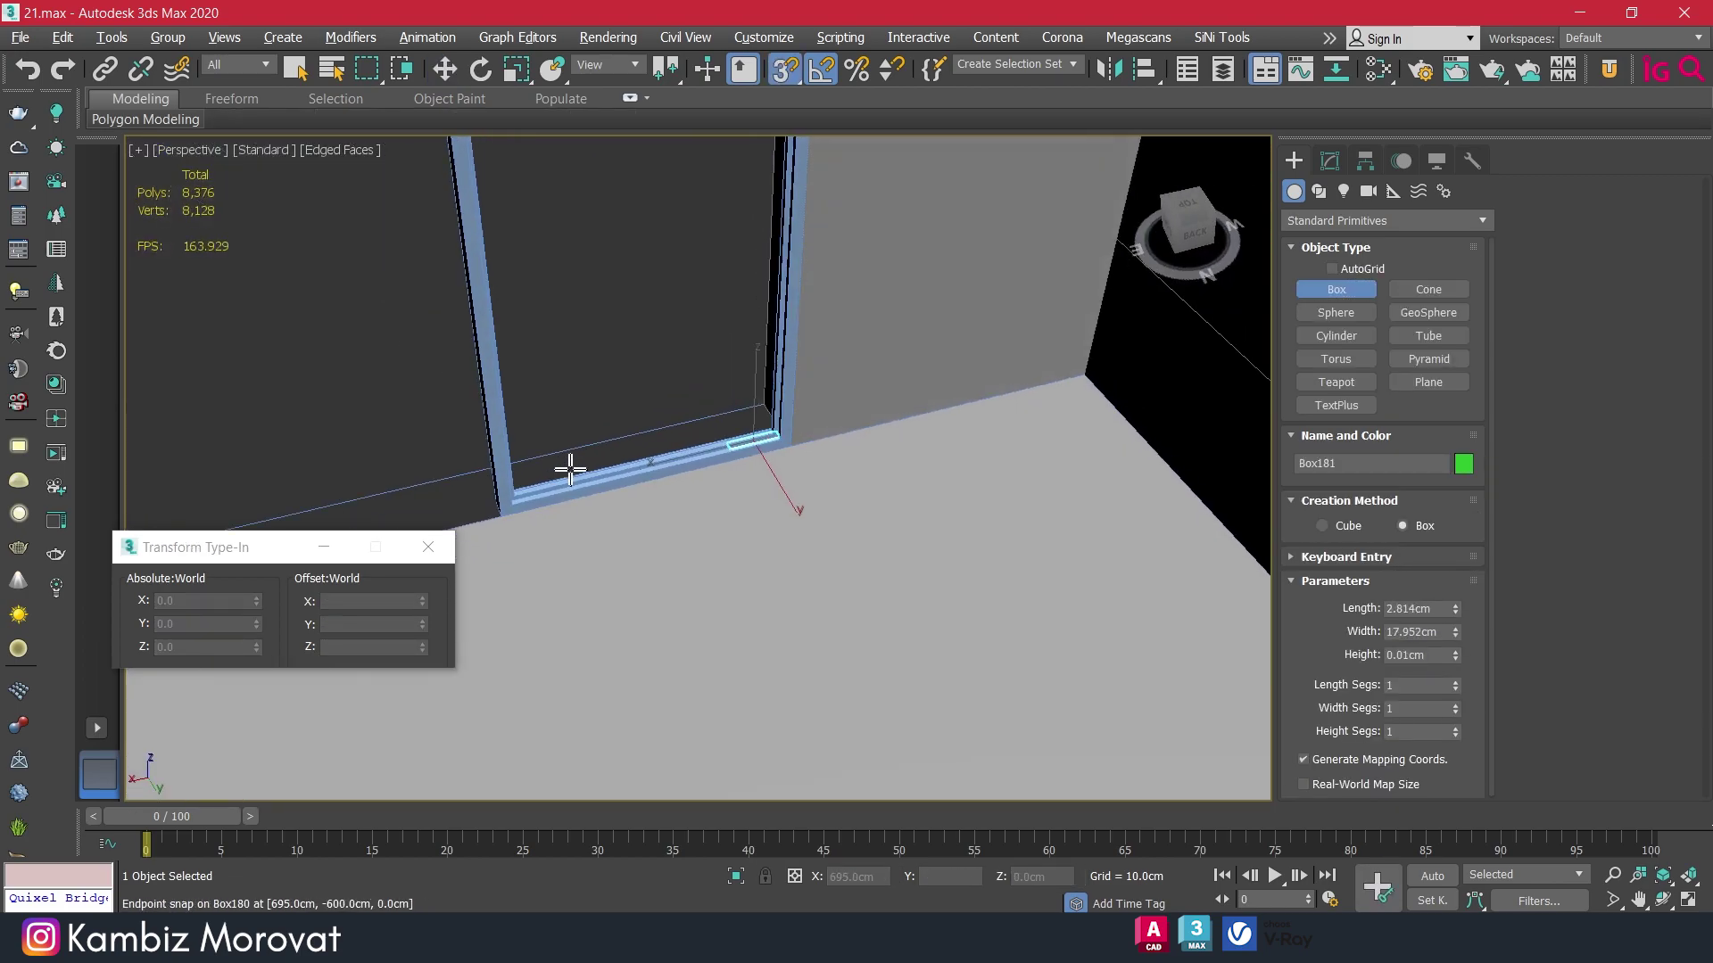
mouse_move(570, 469)
middle_mouse_down("alt")
mouse_move(499, 446)
mouse_move(535, 322)
mouse_move(688, 497)
middle_mouse_up("alt")
scroll(497, 439, "up", 3)
scroll(471, 471, "up", 2)
scroll(762, 410, "up", 3)
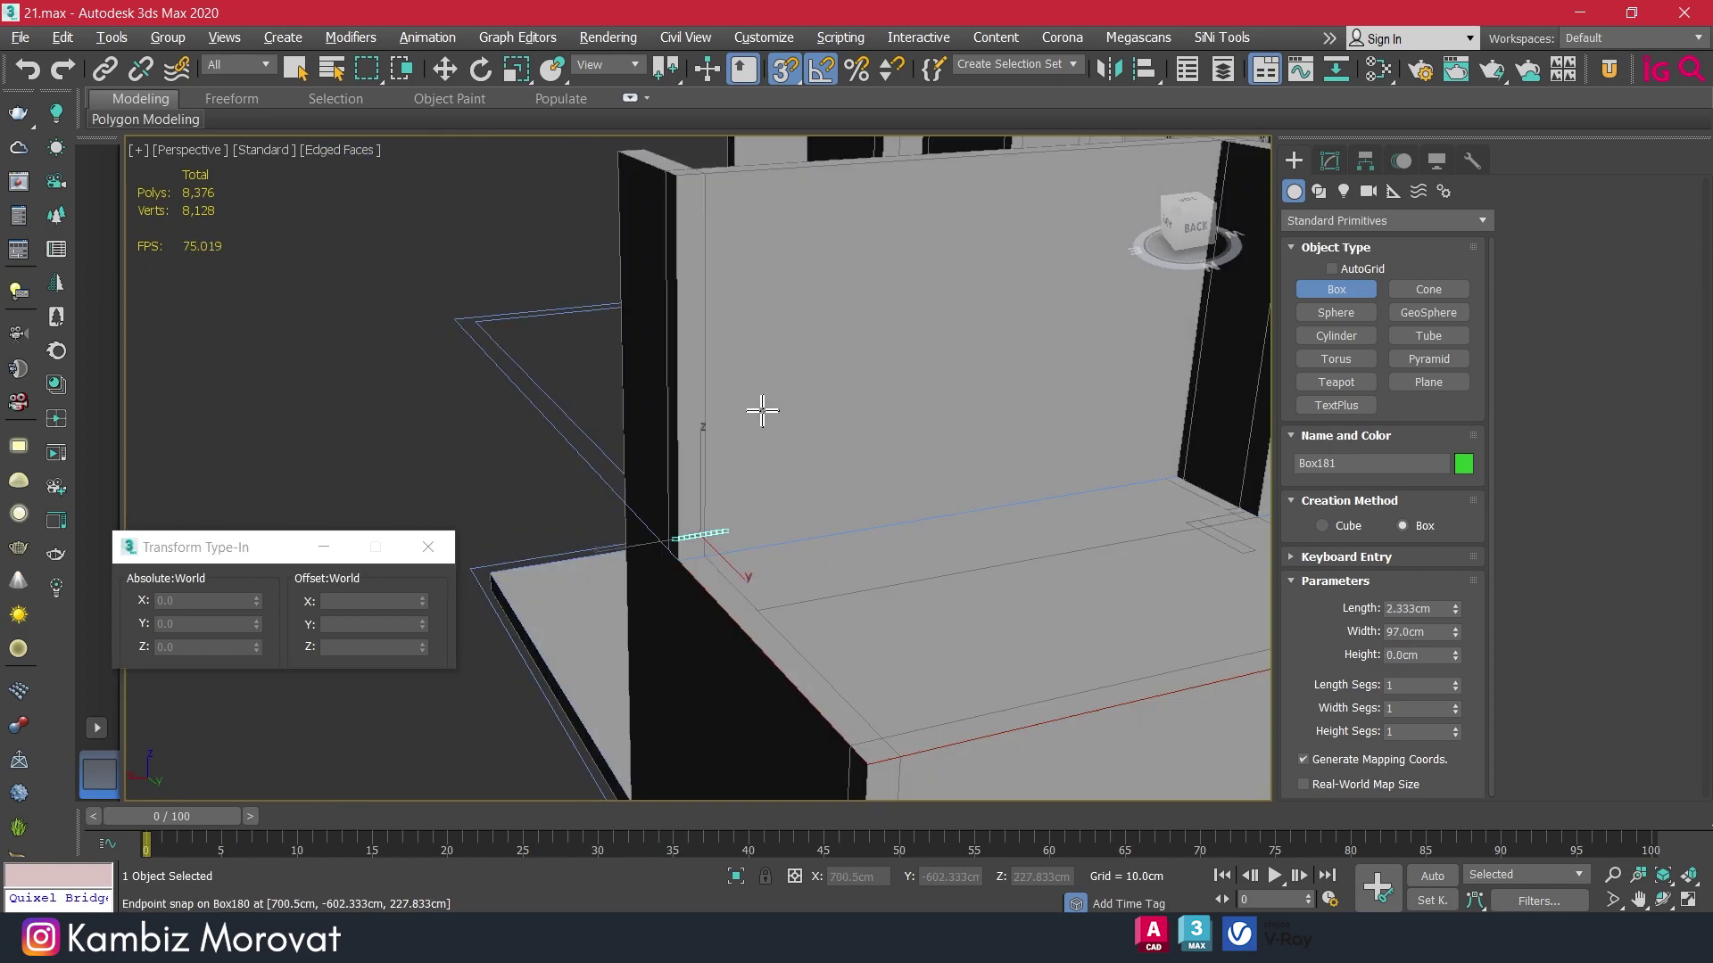
scroll(785, 403, "down", 3)
mouse_move(819, 398)
middle_mouse_down("alt")
mouse_move(715, 398)
mouse_move(704, 371)
middle_mouse_up("alt")
scroll(685, 404, "up", 3)
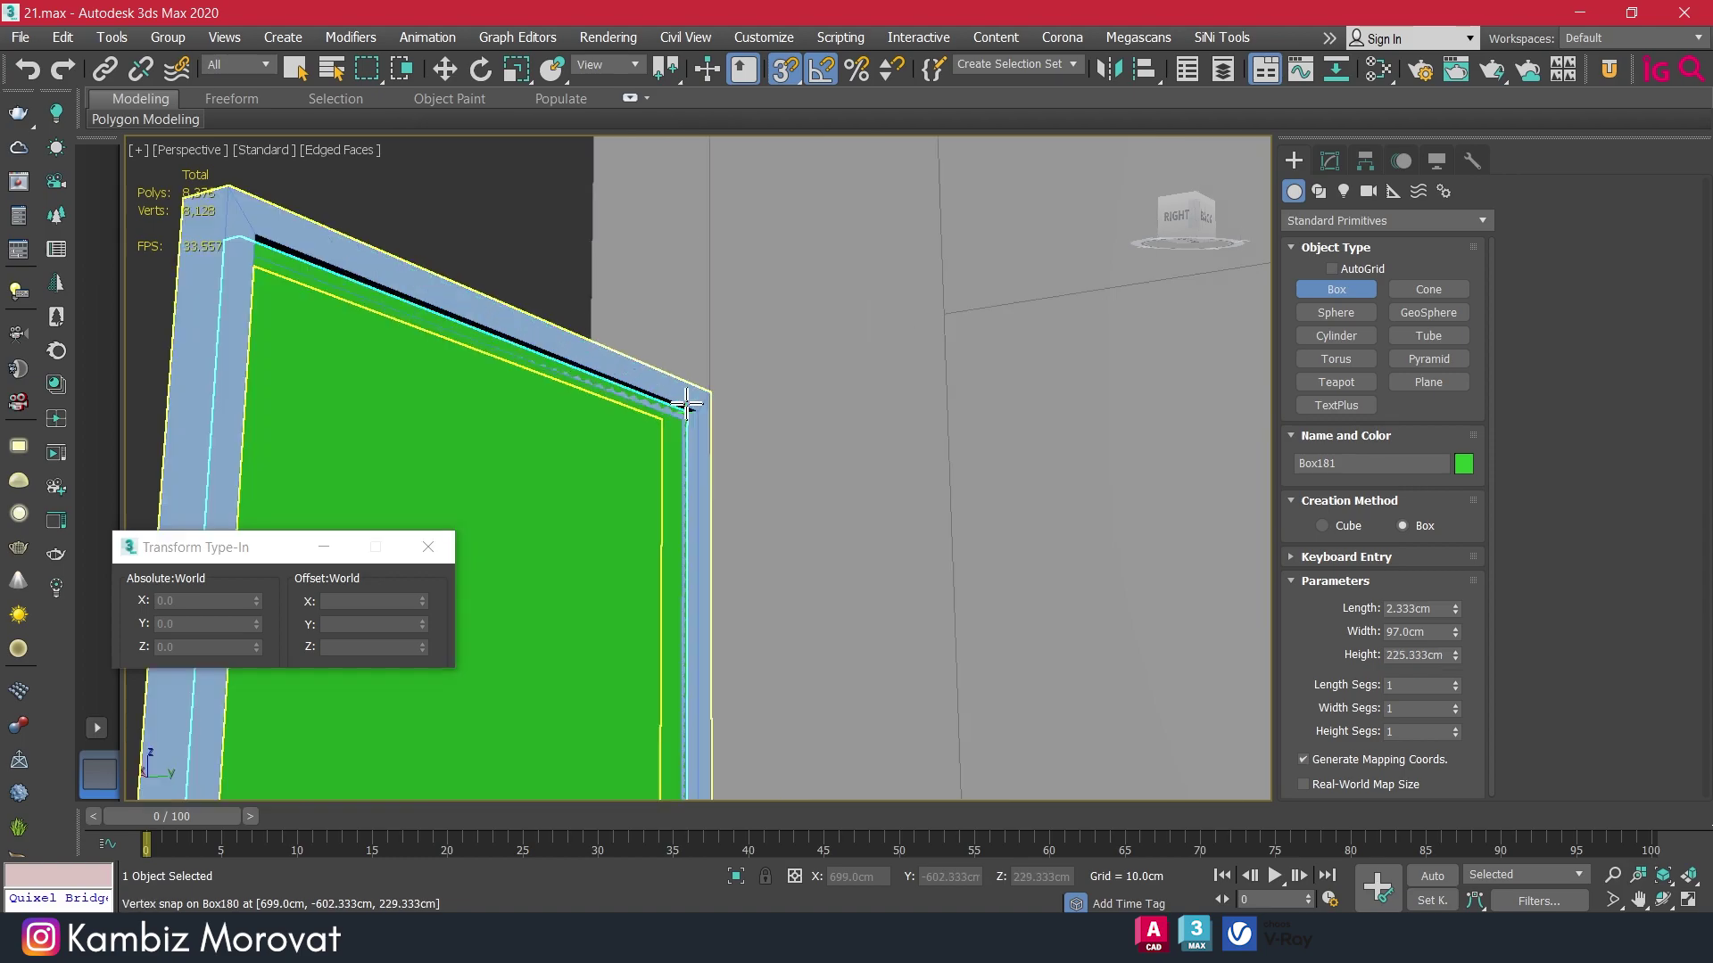
scroll(687, 404, "up", 2)
scroll(704, 410, "down", 3)
scroll(754, 517, "down", 2)
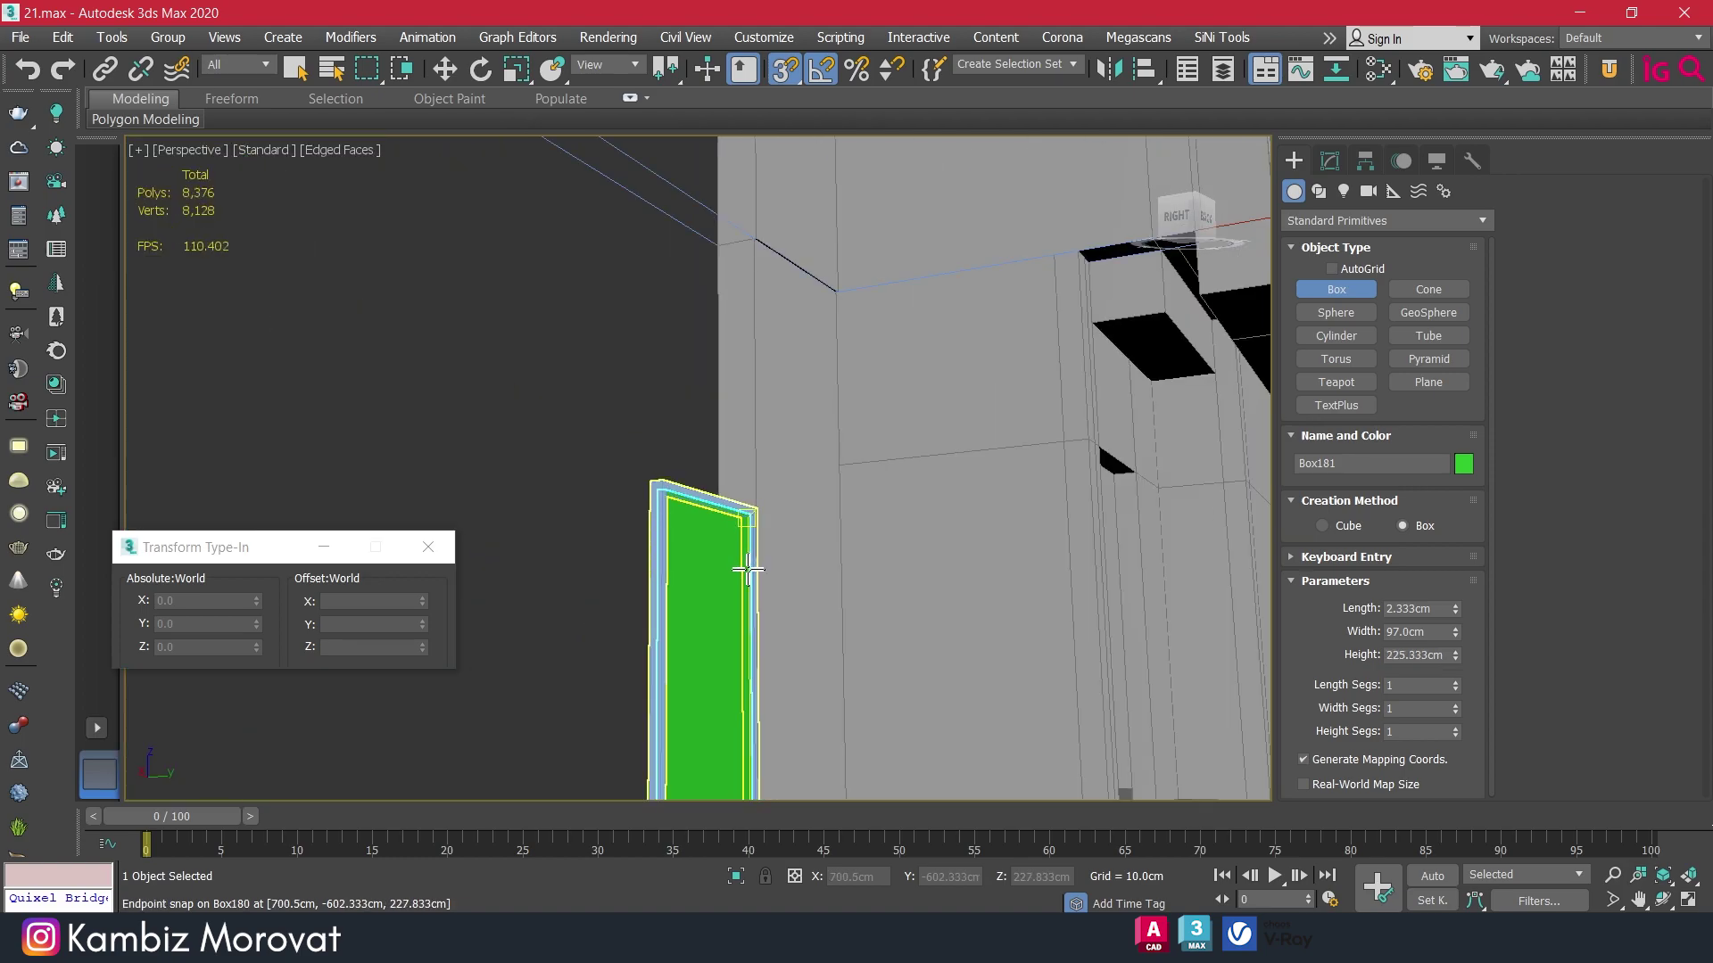
left_click(748, 571)
Set the green door panel's Length to 1 cm in the Modify panel.
key("w")
mouse_move(747, 571)
middle_mouse_down("alt")
mouse_move(792, 639)
mouse_move(1415, 246)
middle_mouse_up("alt")
left_click(1319, 163)
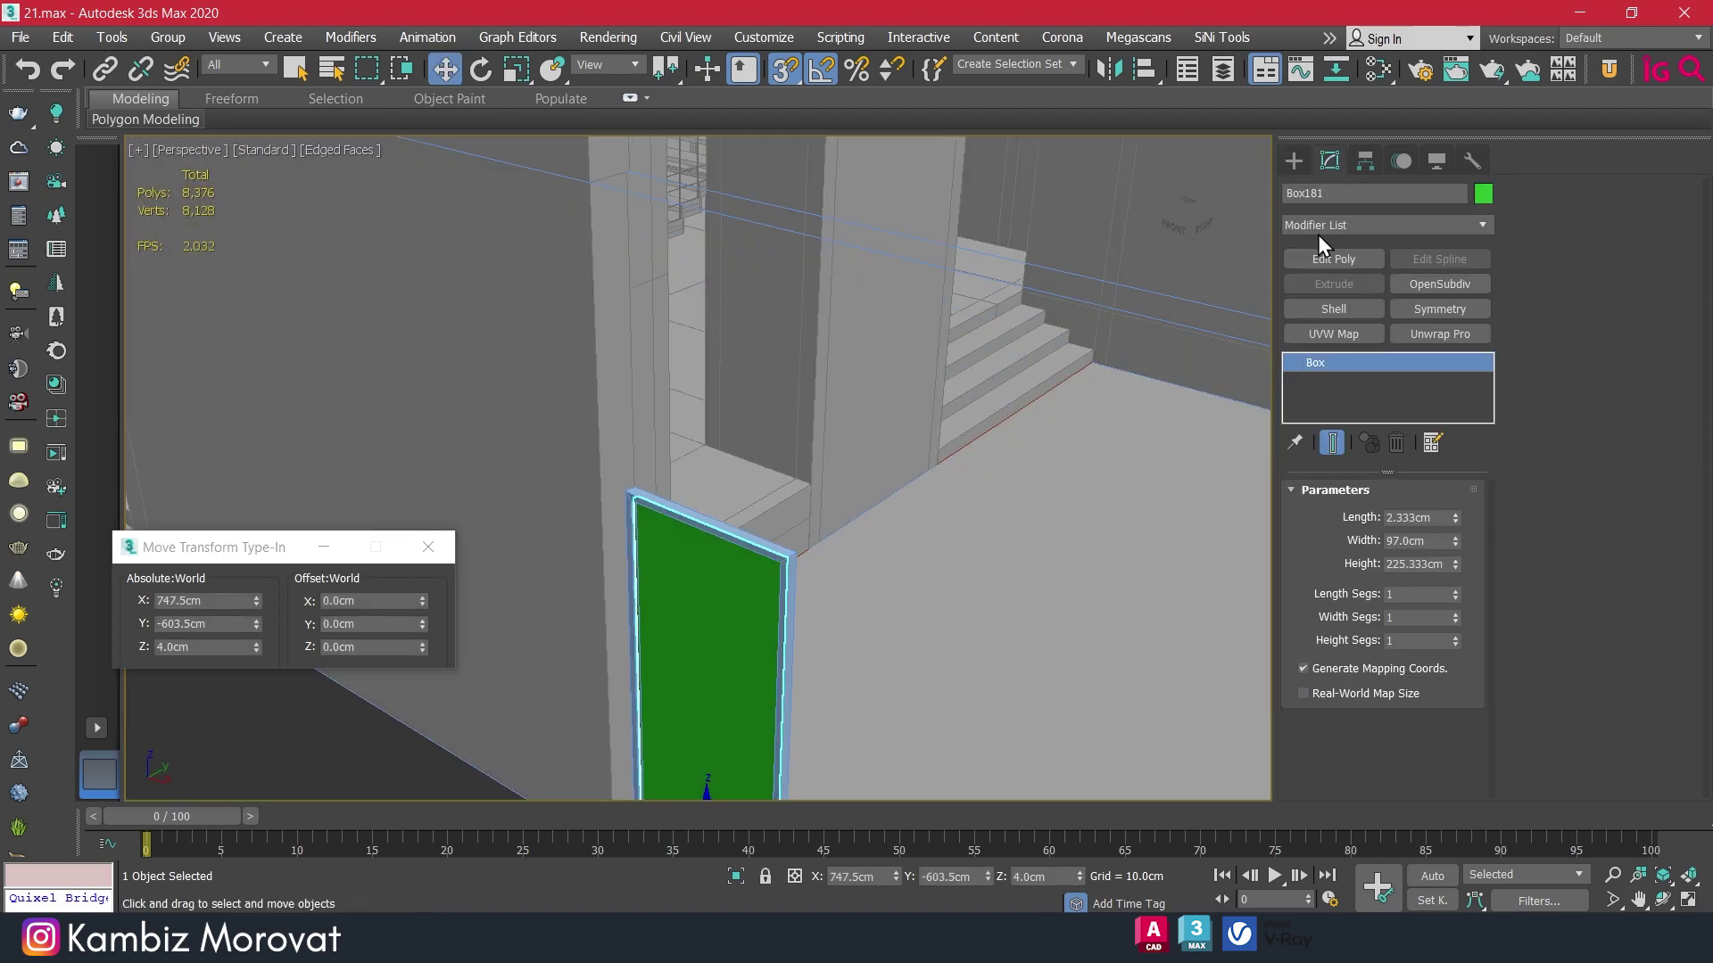
mouse_move(875, 566)
middle_mouse_down("alt")
mouse_move(929, 597)
mouse_move(1142, 414)
middle_mouse_up("alt")
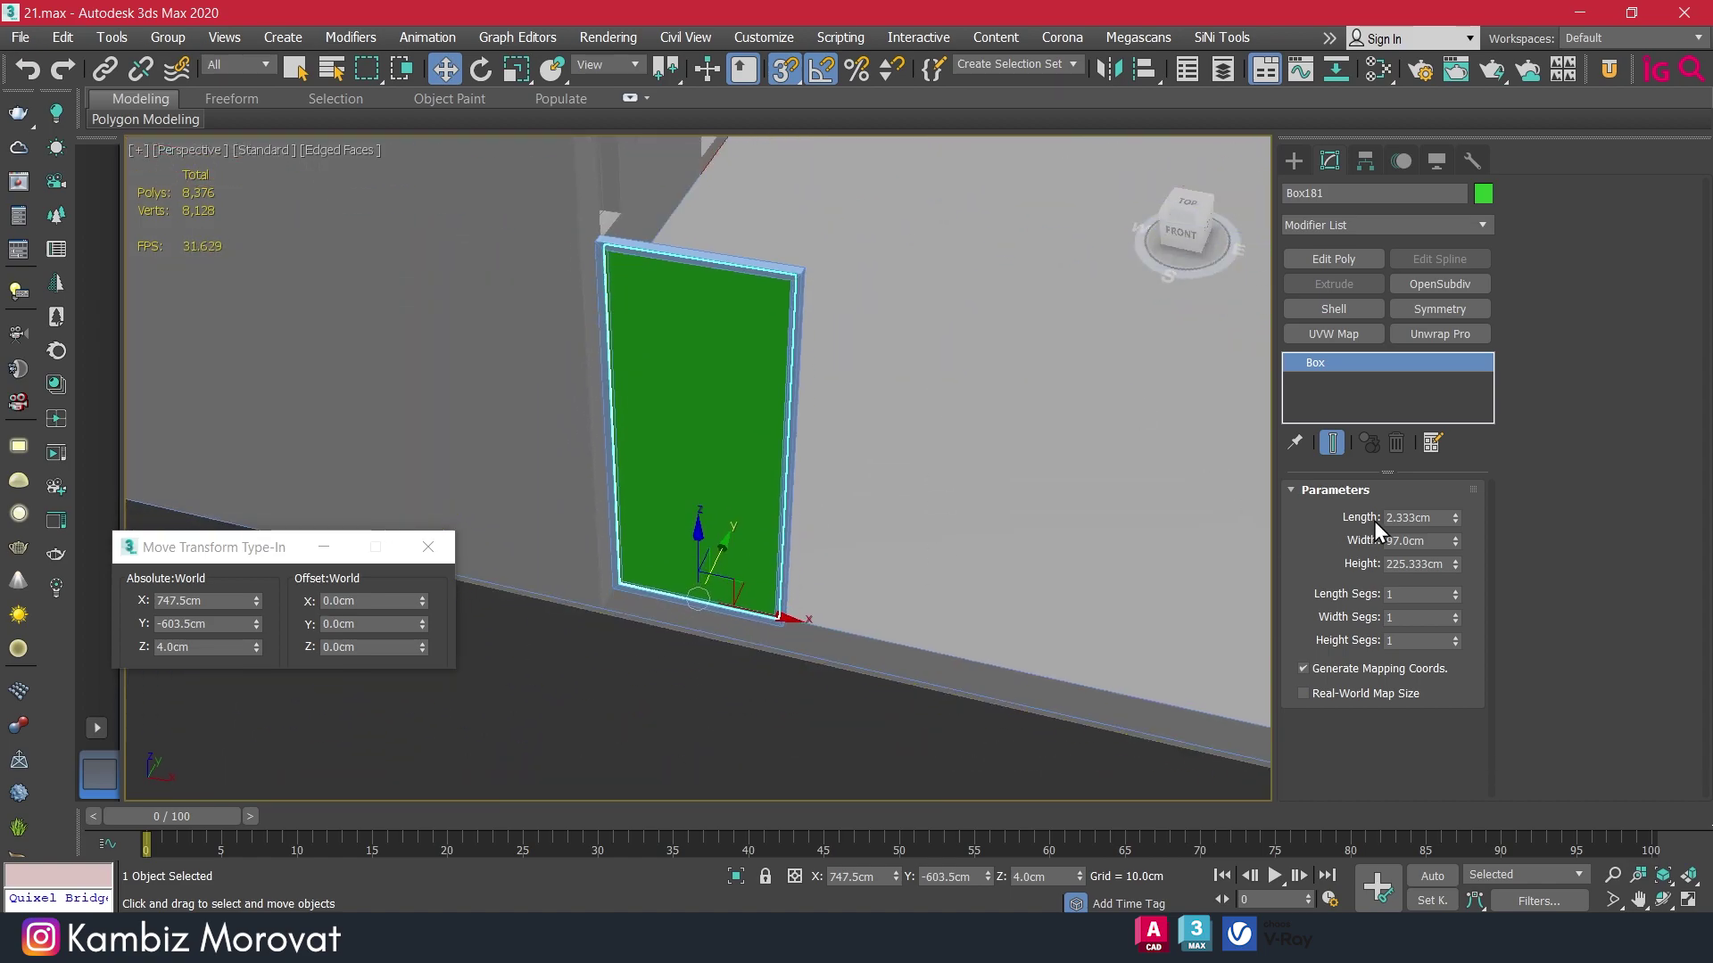
type("1")
key("Return")
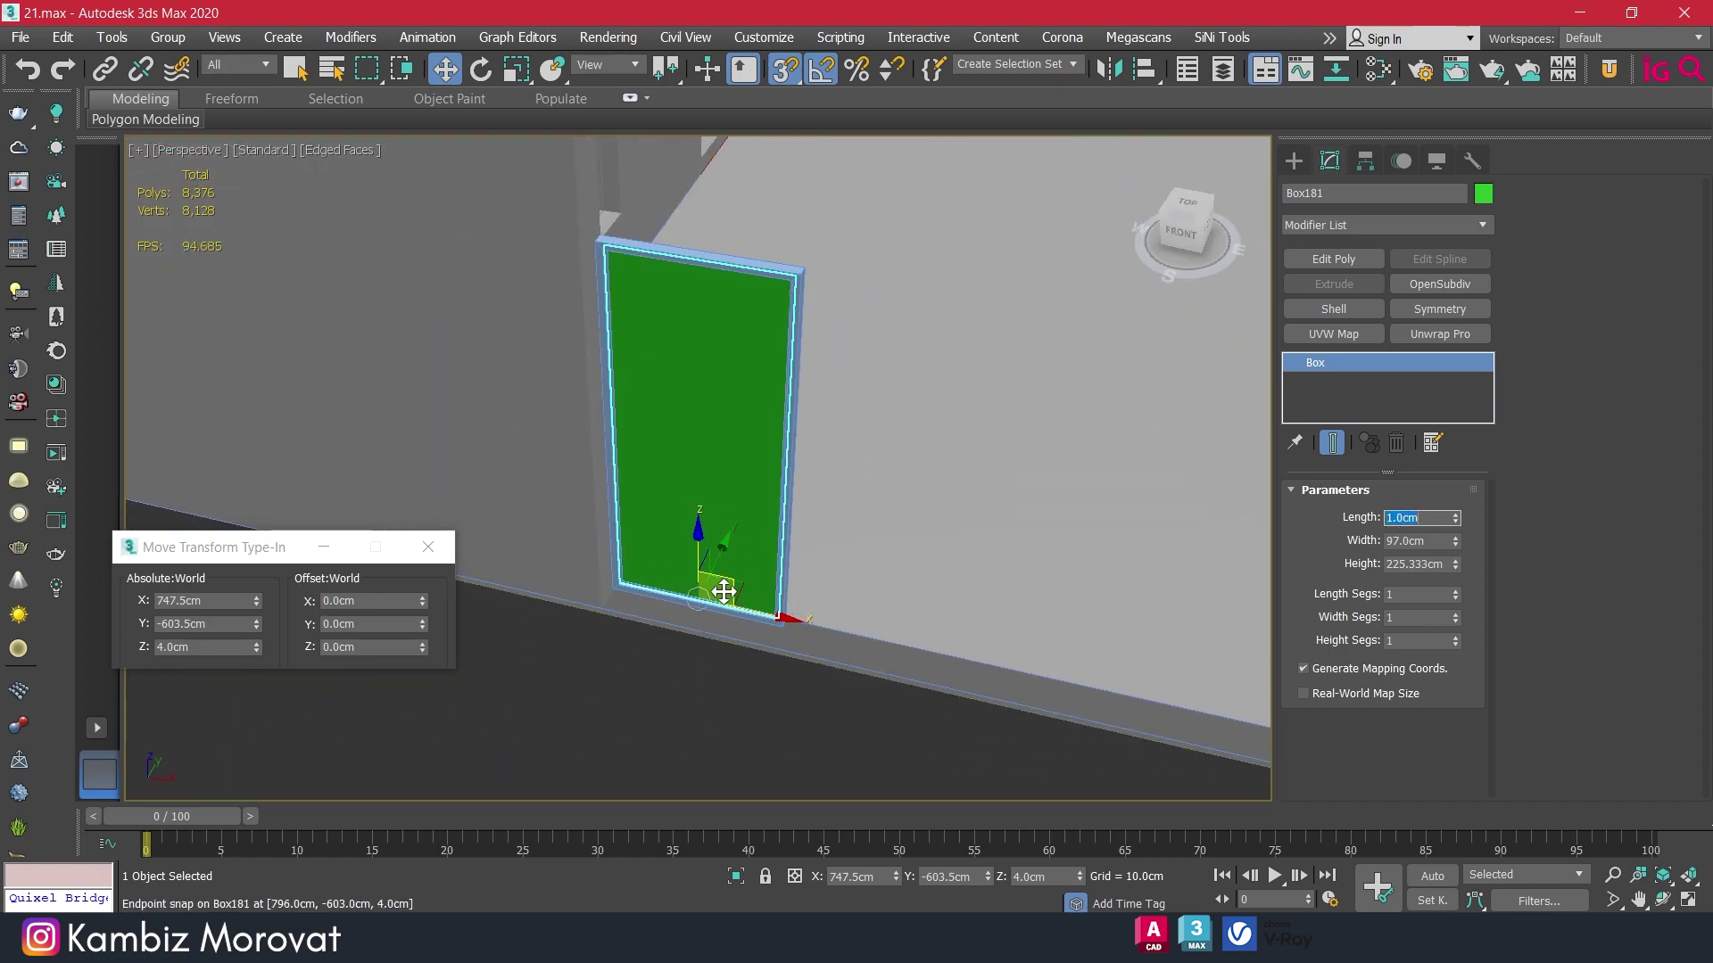
scroll(718, 584, "up", 3)
scroll(370, 480, "up", 2)
scroll(555, 505, "down", 2)
scroll(639, 505, "down", 3)
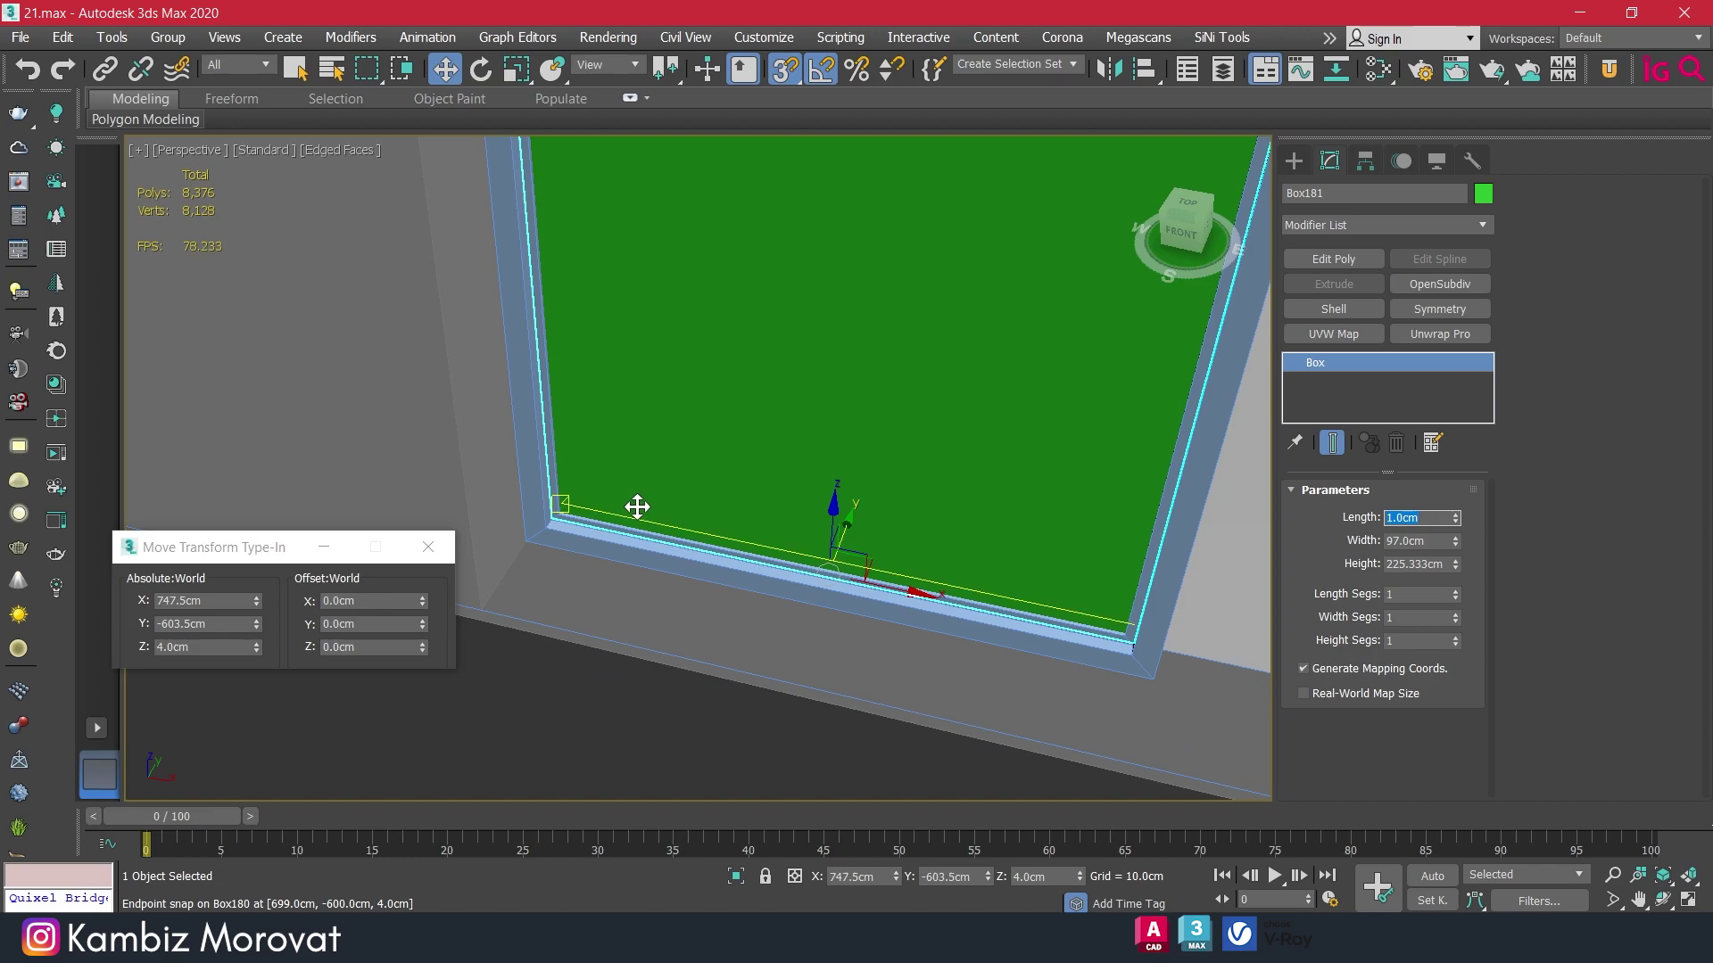
mouse_move(639, 505)
middle_mouse_down("alt")
mouse_move(719, 492)
mouse_move(680, 463)
mouse_move(764, 524)
mouse_move(669, 486)
middle_mouse_up("alt")
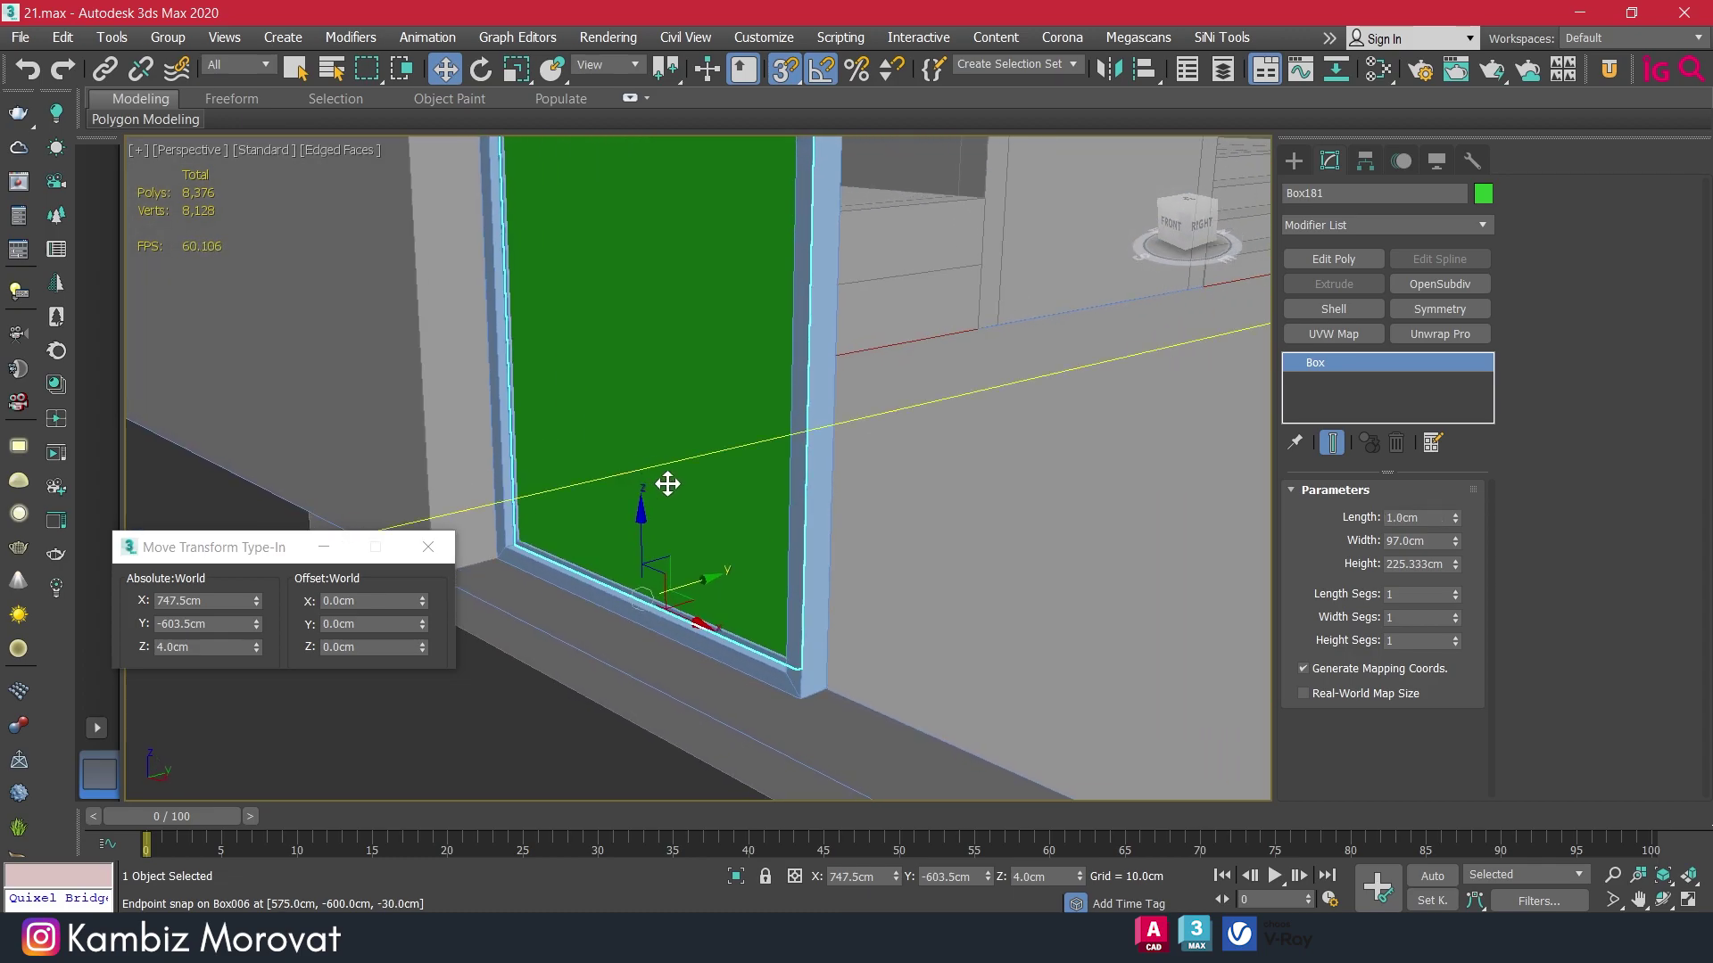
scroll(673, 490, "down", 2)
Select the door panel and frame together and colour them grey.
left_click(753, 553, "ctrl")
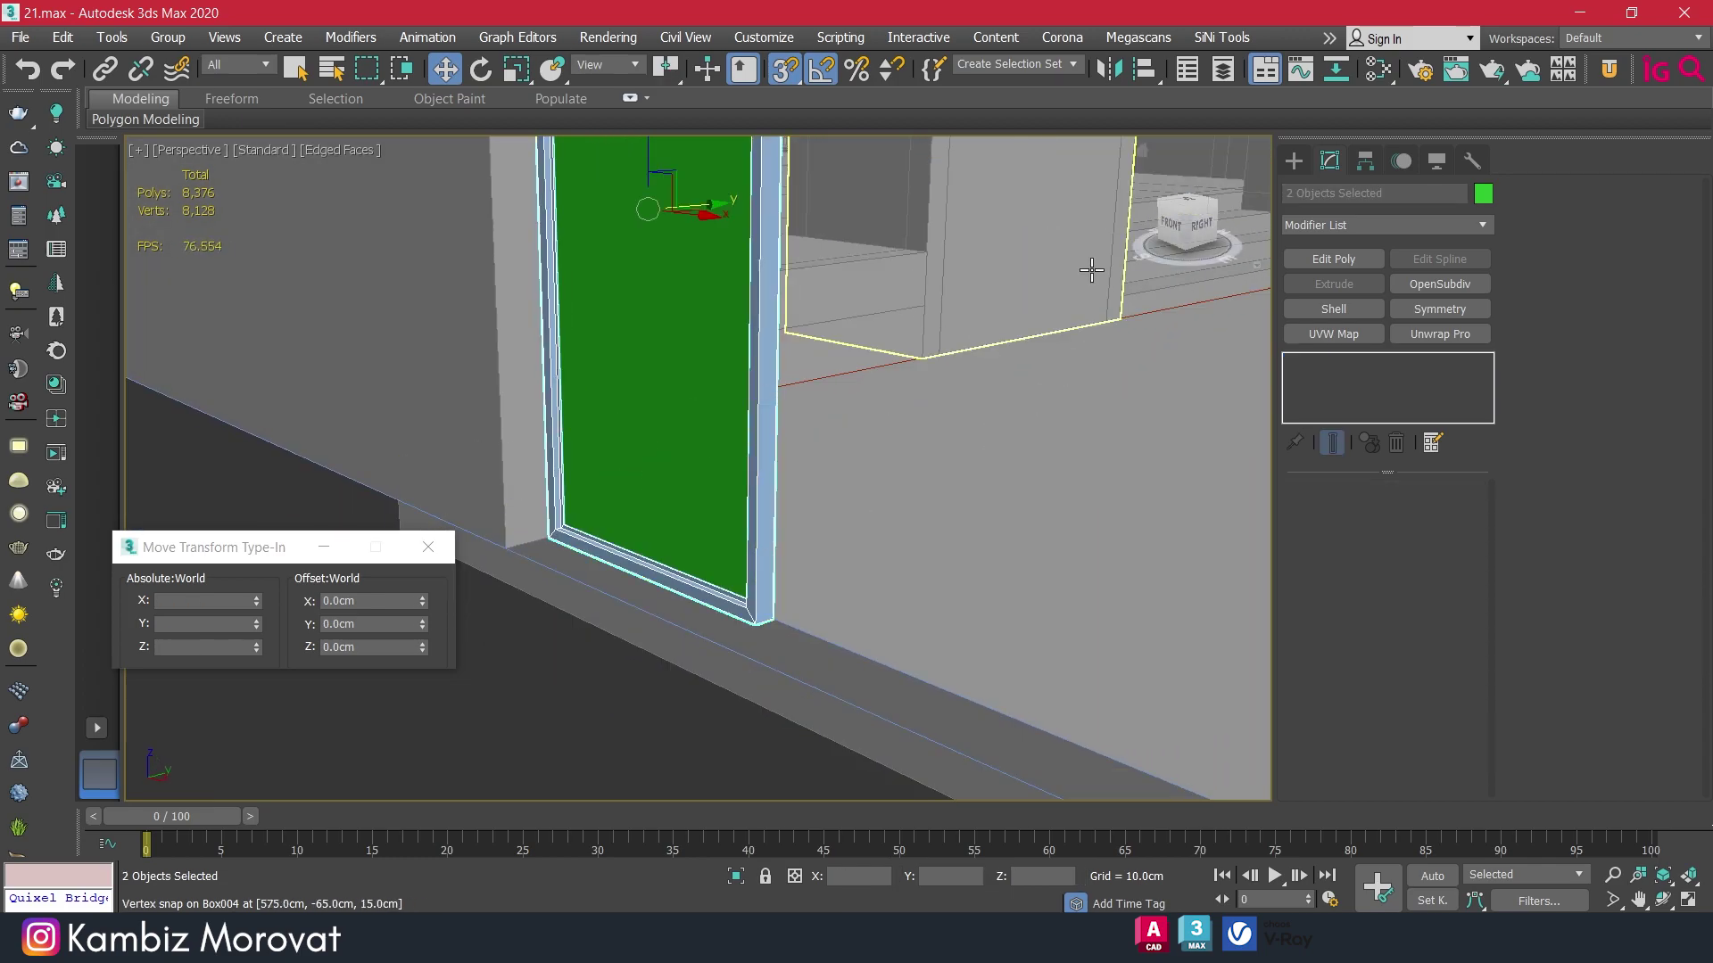
left_click(1482, 194)
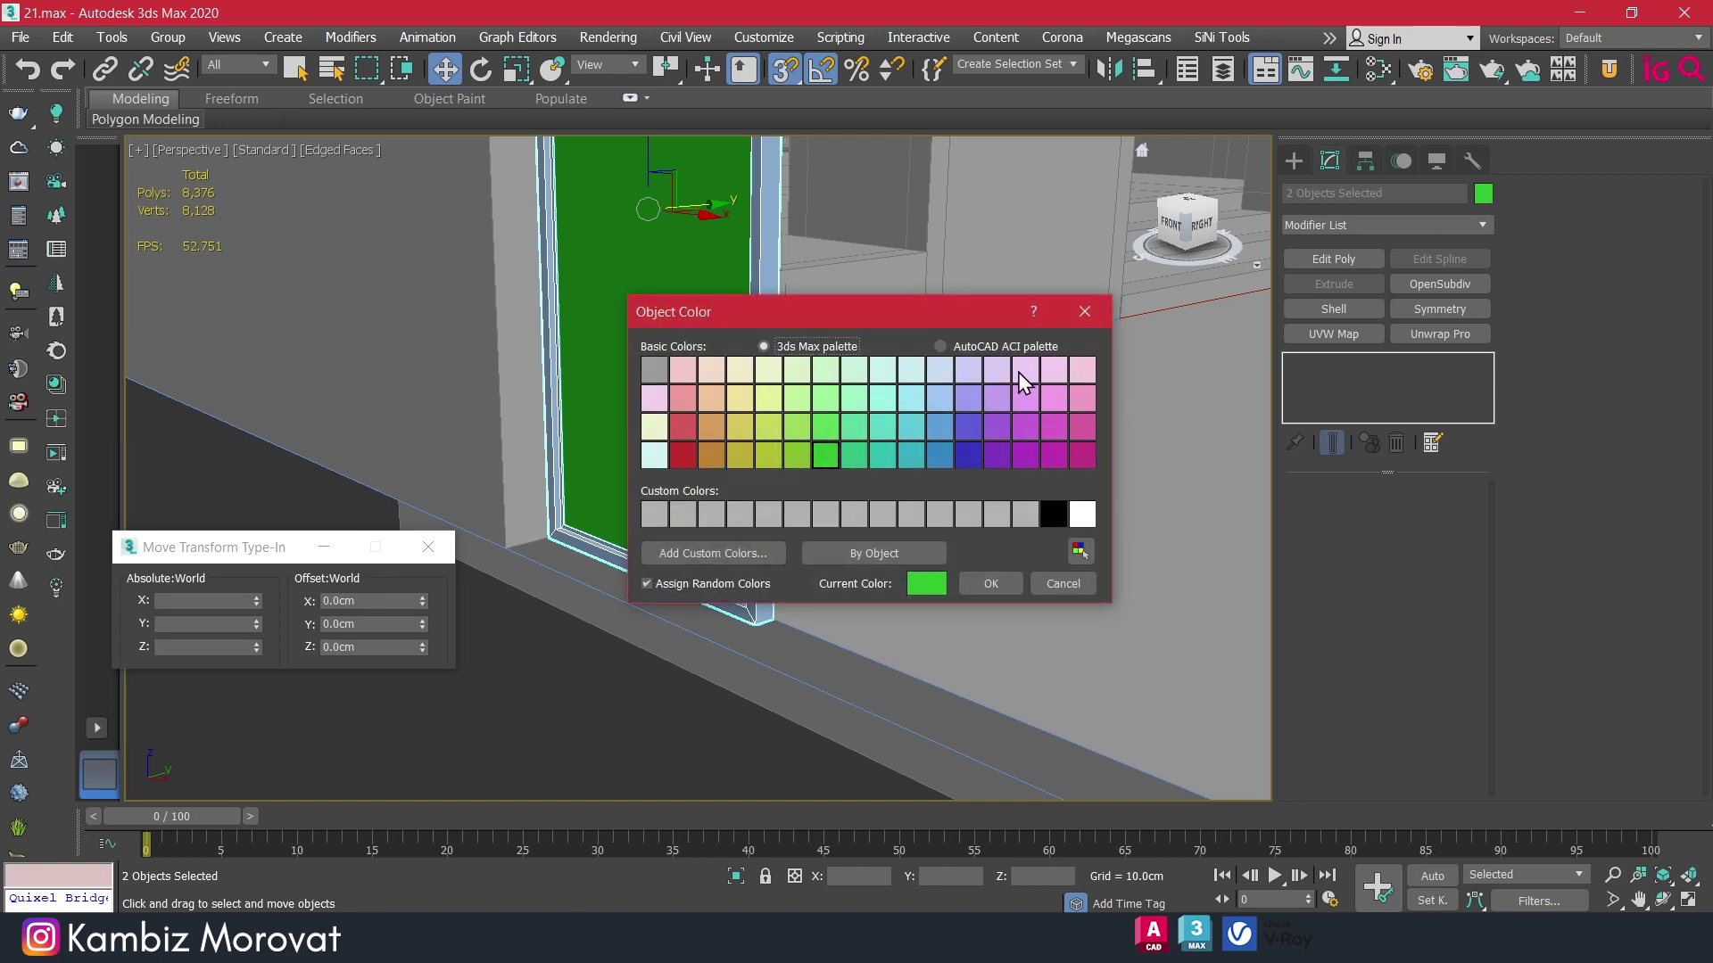
left_click(1025, 514)
left_click(995, 584)
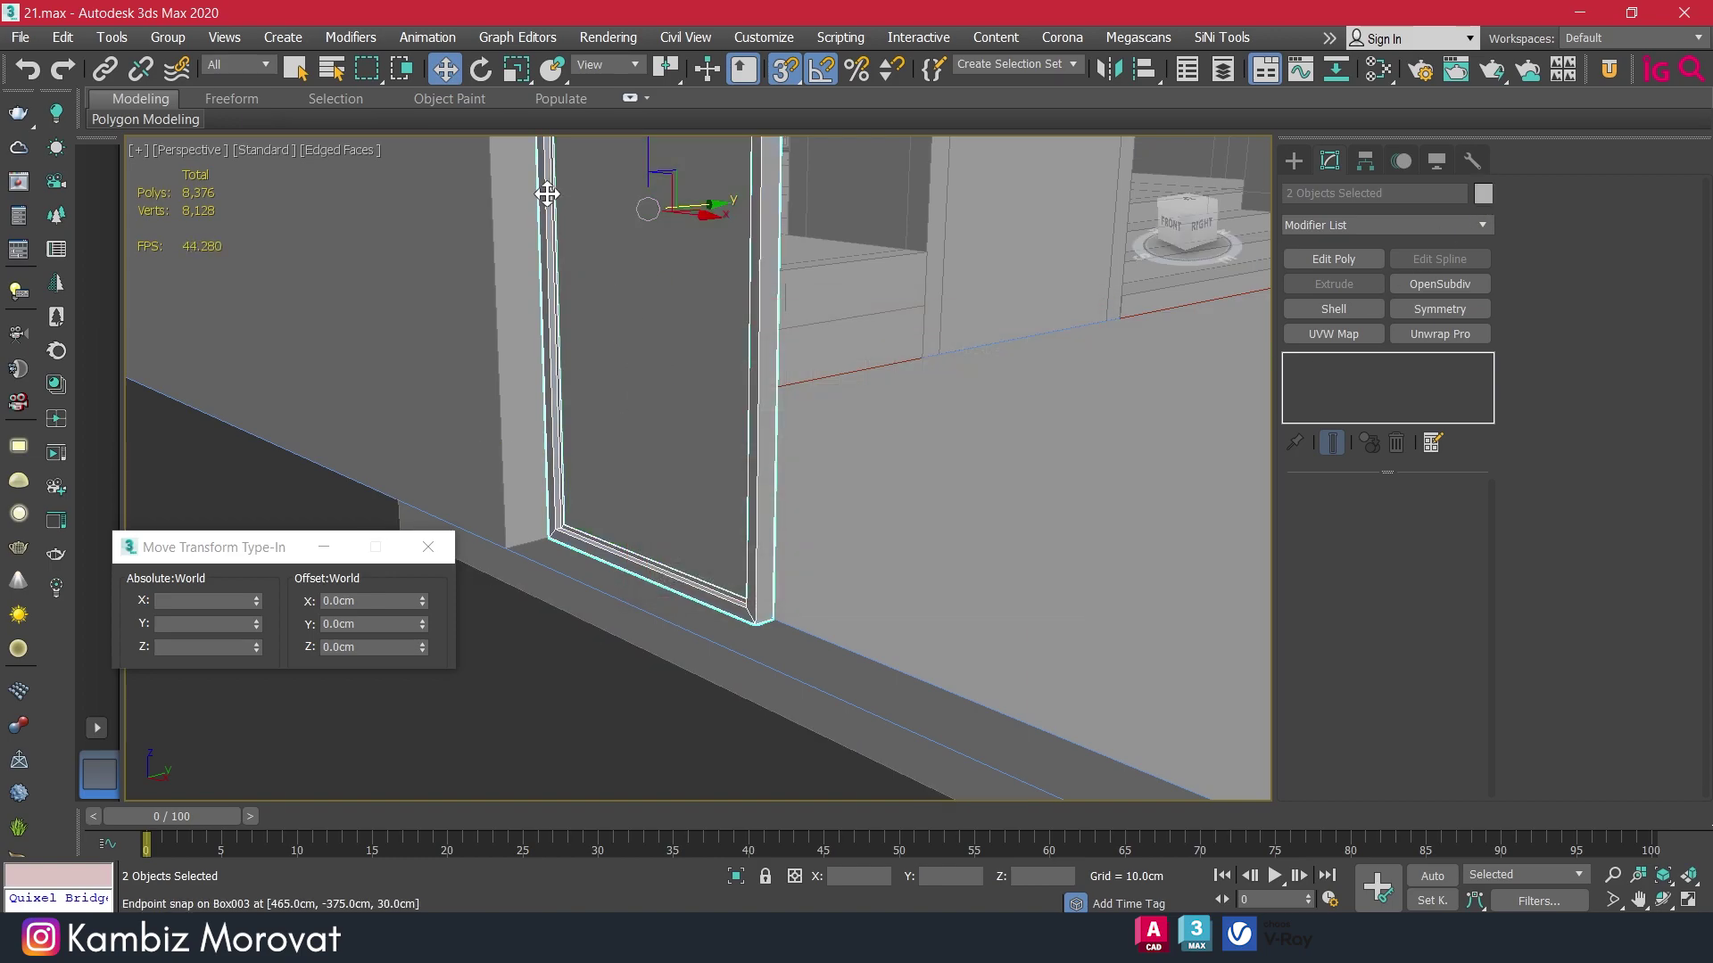
Group the panel and frame as Group047.
left_click(171, 40)
left_click(184, 67)
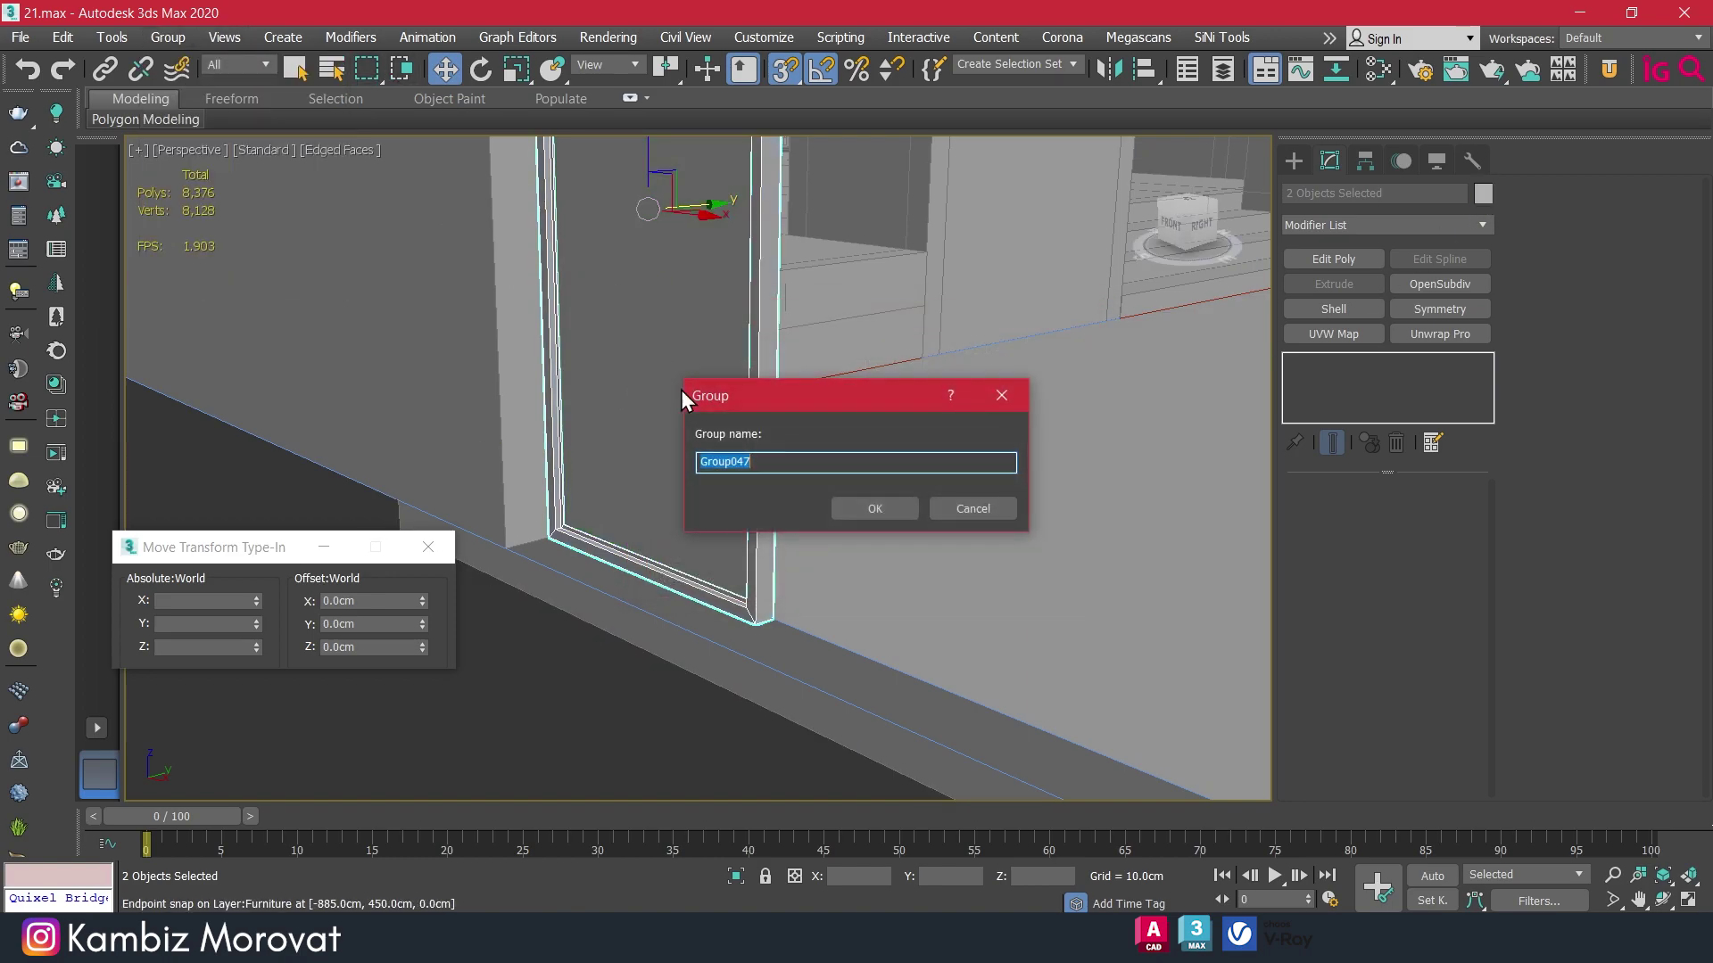
left_click(898, 505)
scroll(821, 527, "down", 5)
middle_click_drag(821, 526, 821, 533, "alt")
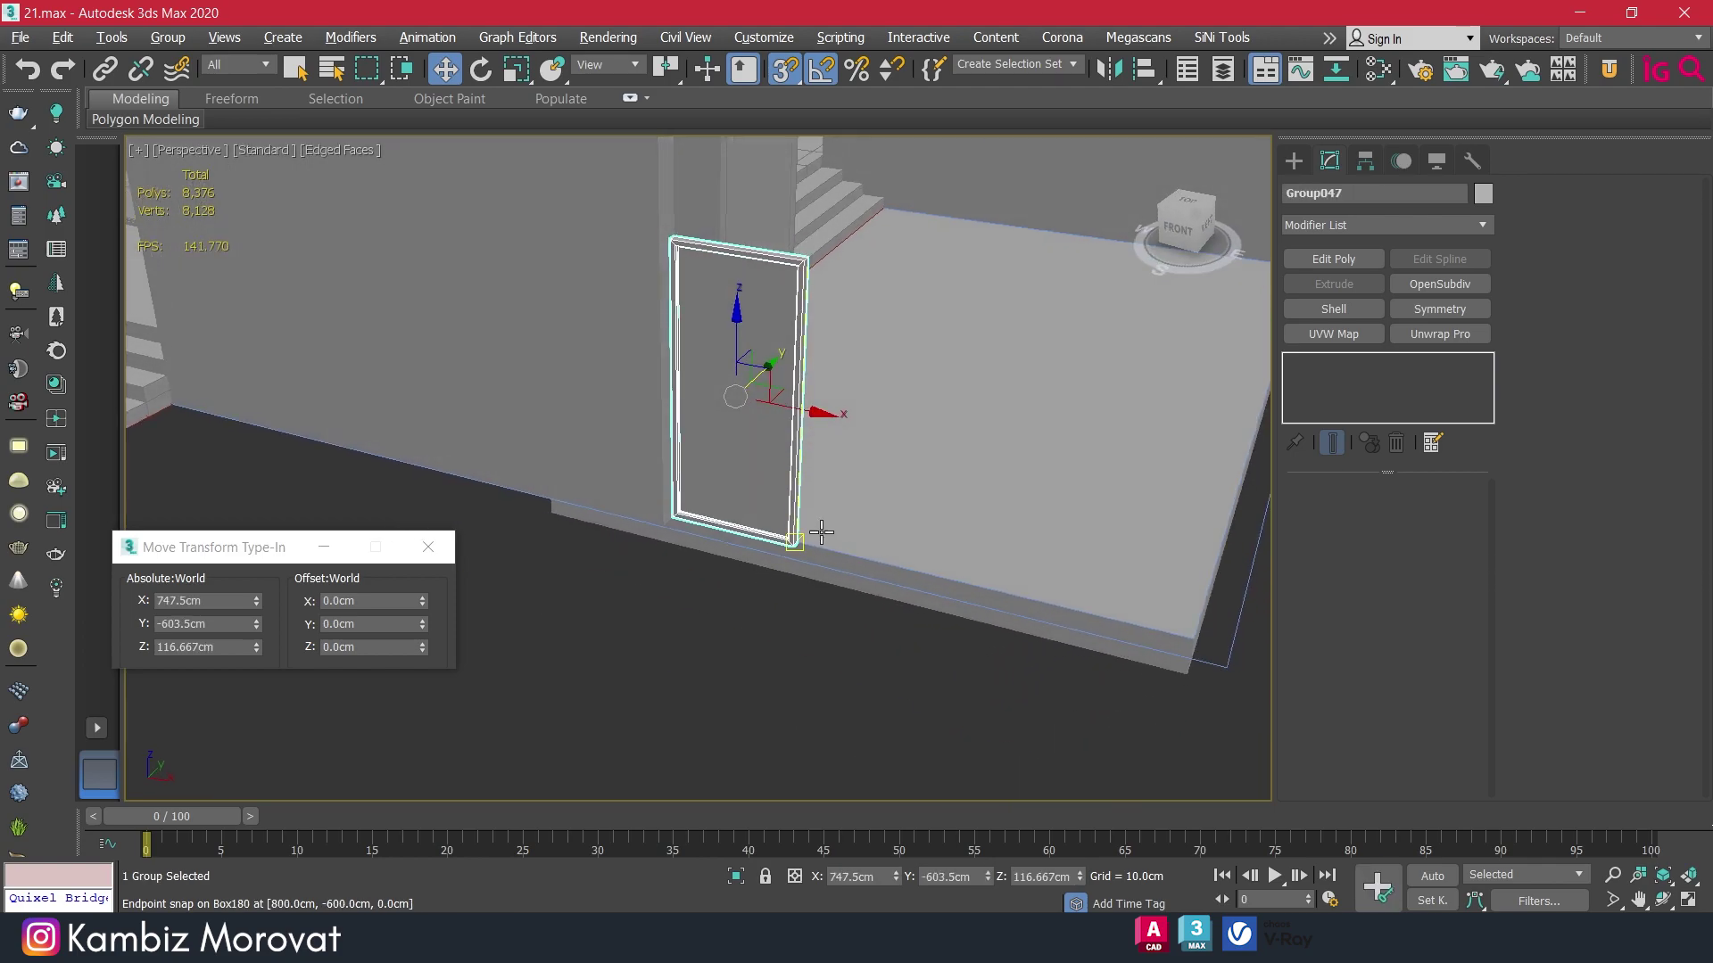
middle_click_drag(755, 416, 799, 356, "alt")
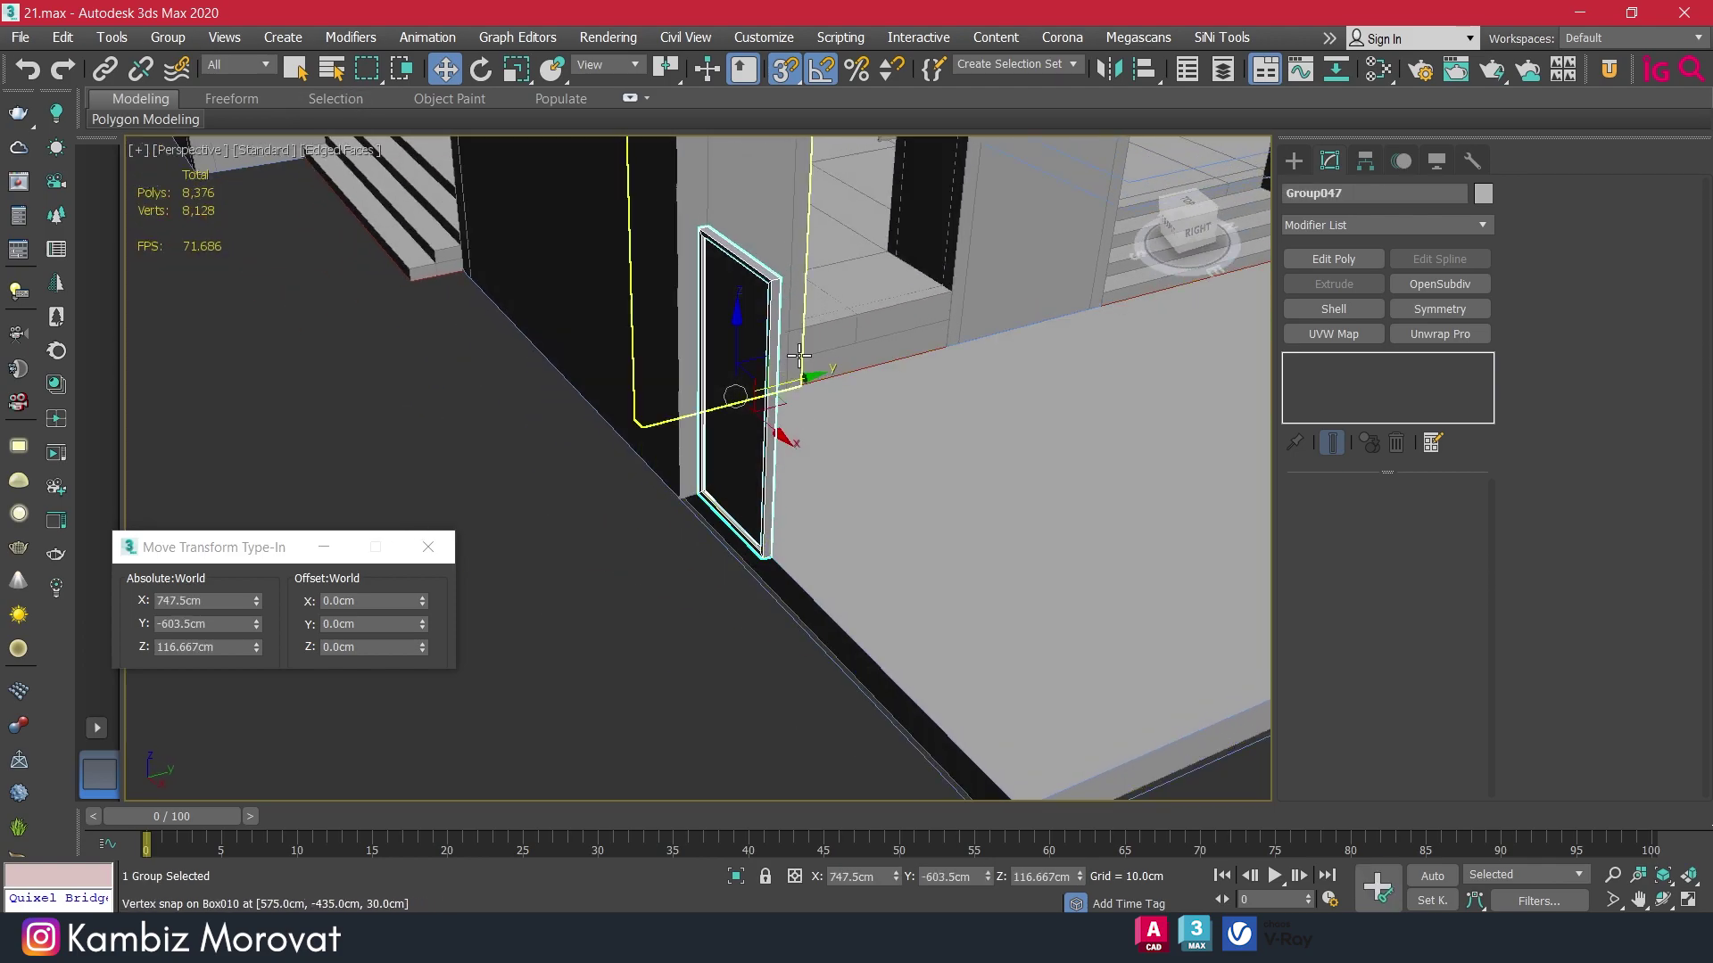
Reselect the door group and Shift-drag it to start a copy alongside.
left_click(769, 497)
scroll(769, 527, "up", 4)
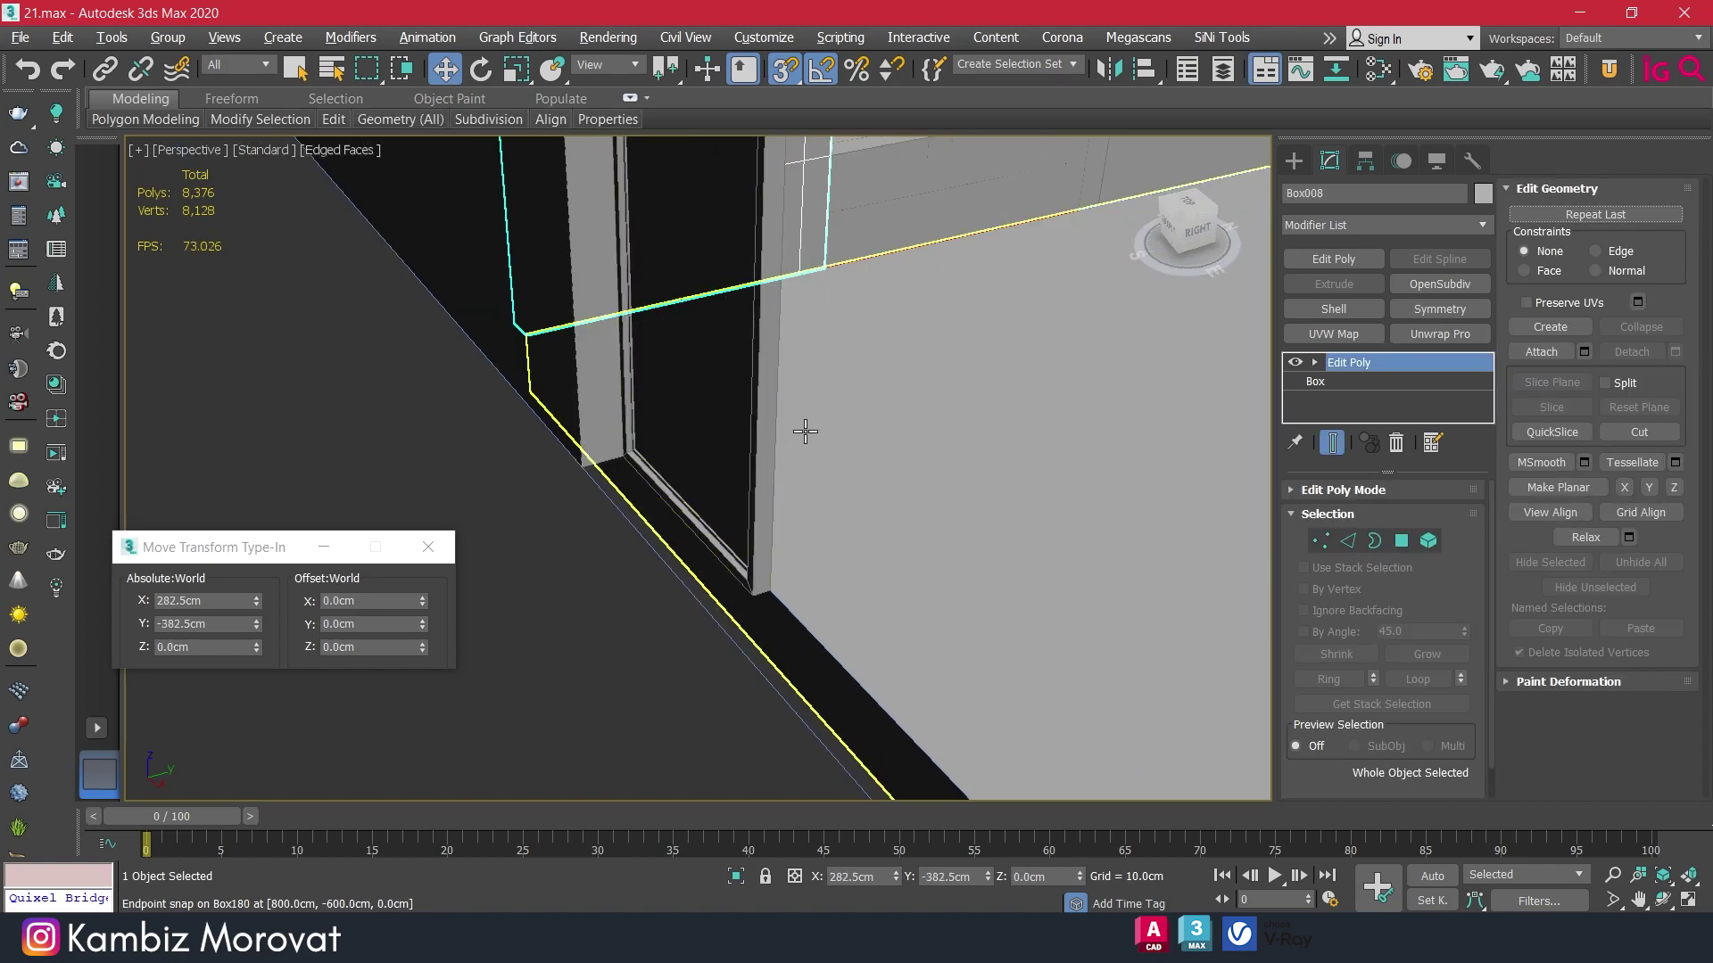
left_click(746, 432)
scroll(746, 433, "down", 3)
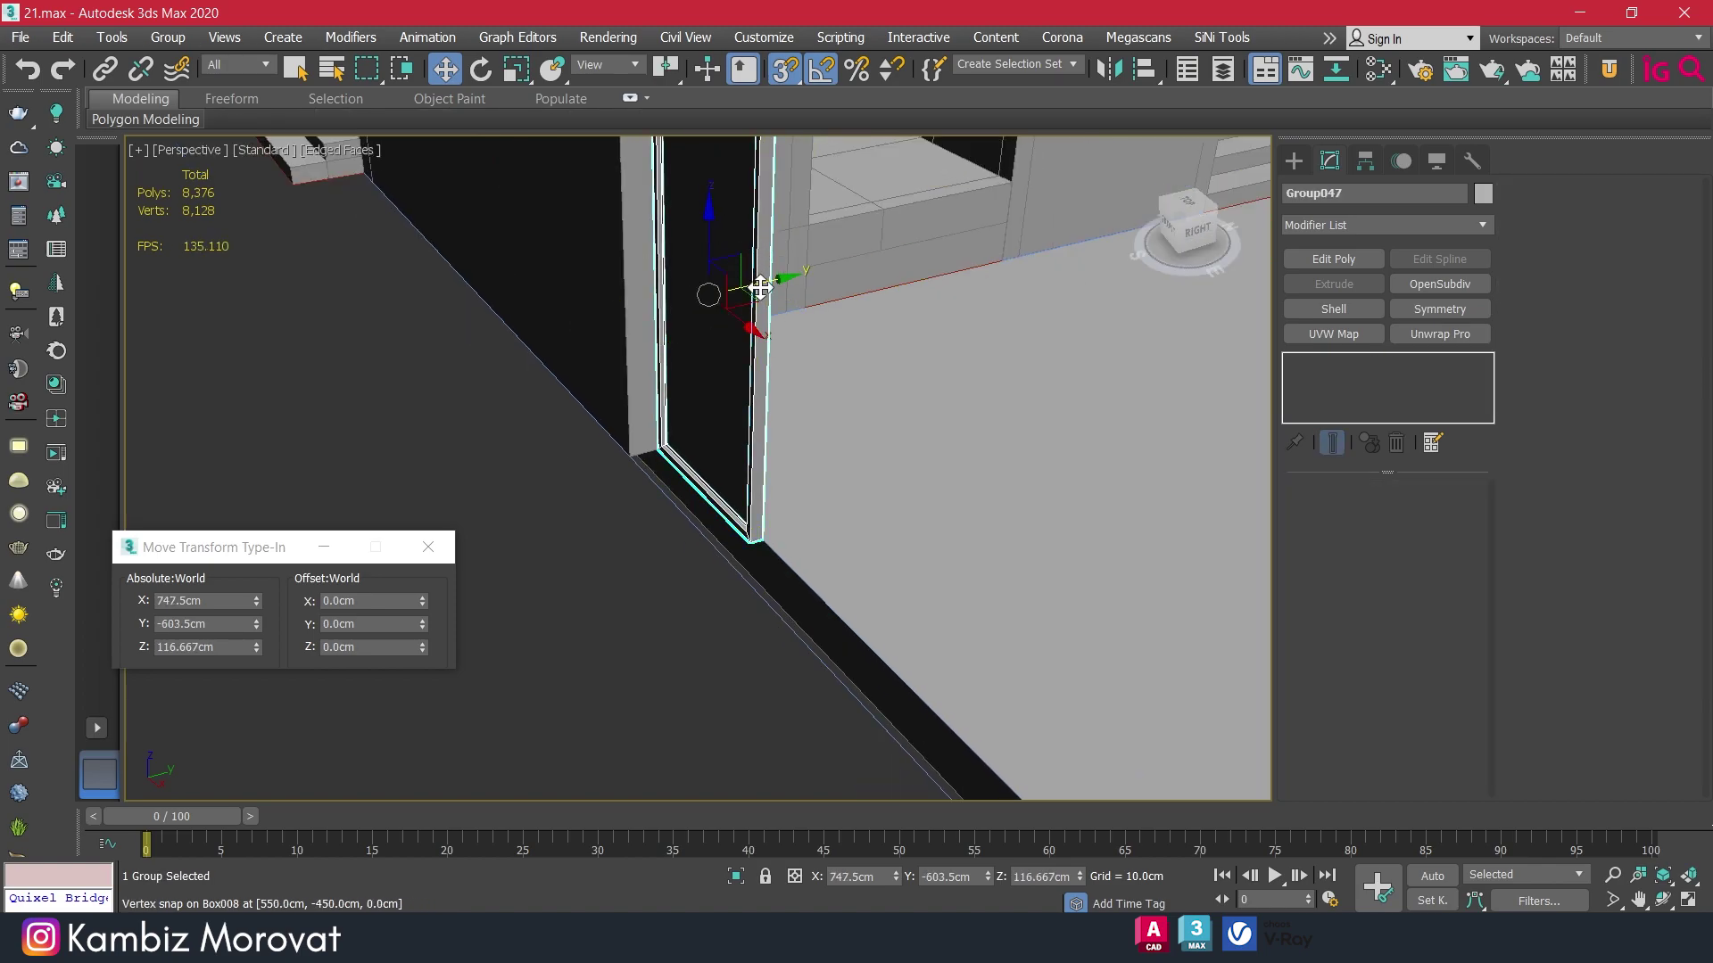
scroll(749, 409, "up", 2)
middle_click_drag(731, 386, 741, 526, "alt")
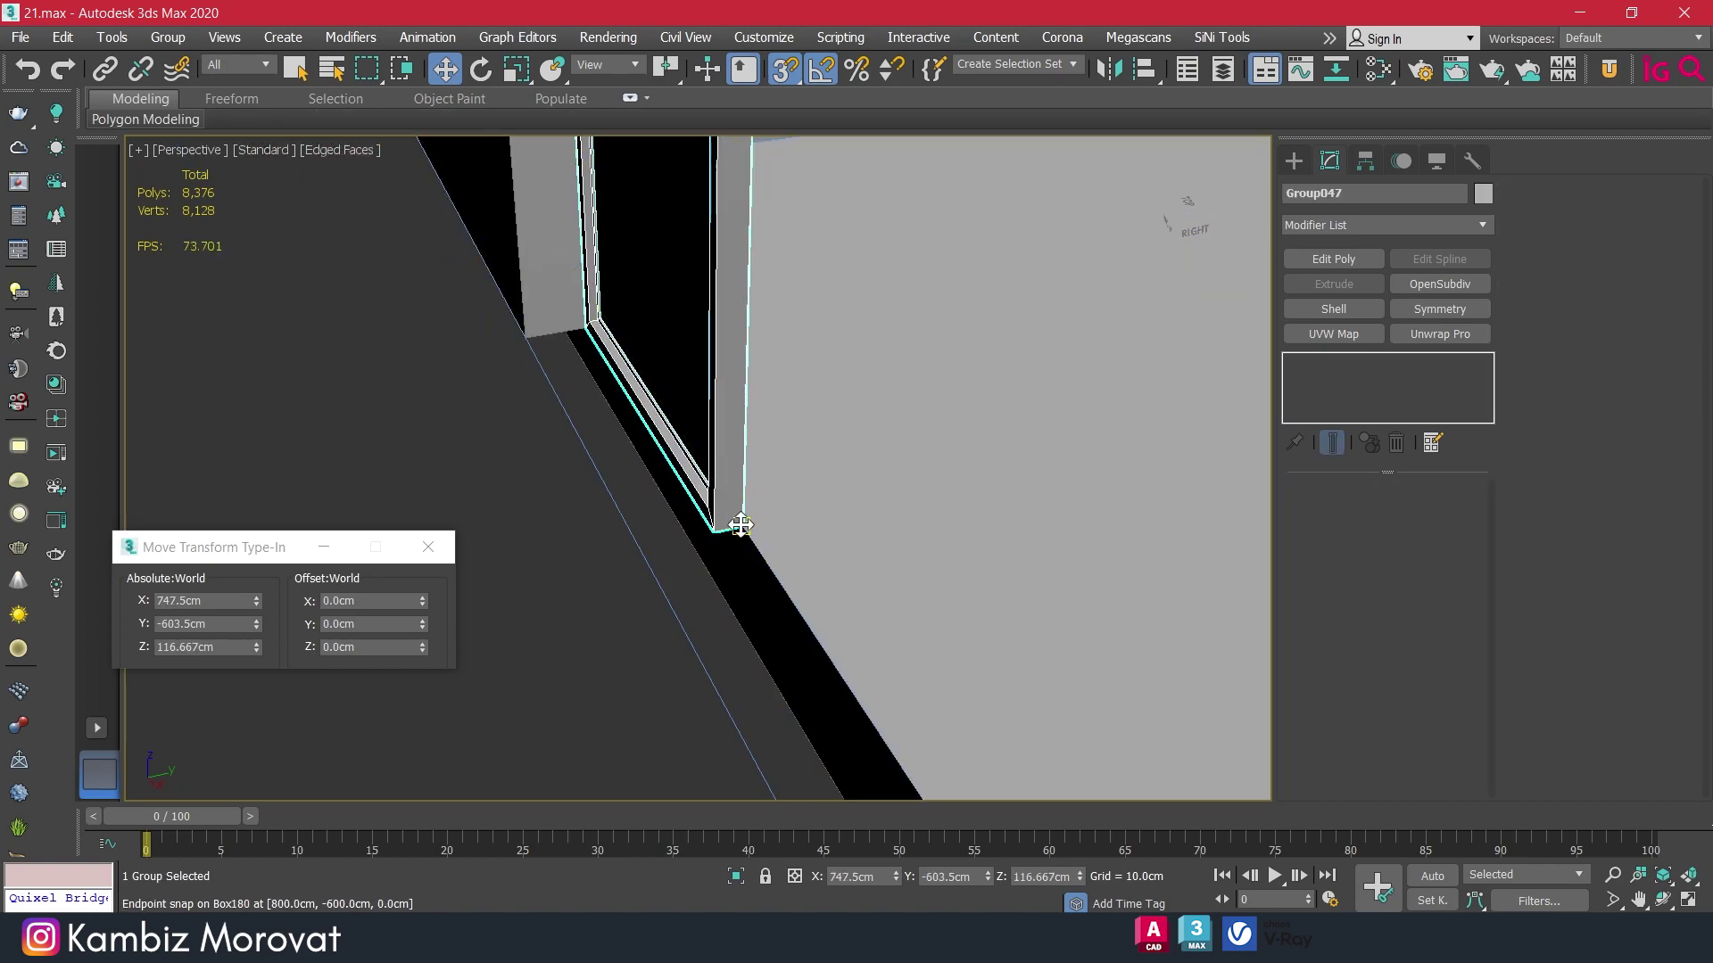
left_click_drag(741, 526, 696, 530, "shift")
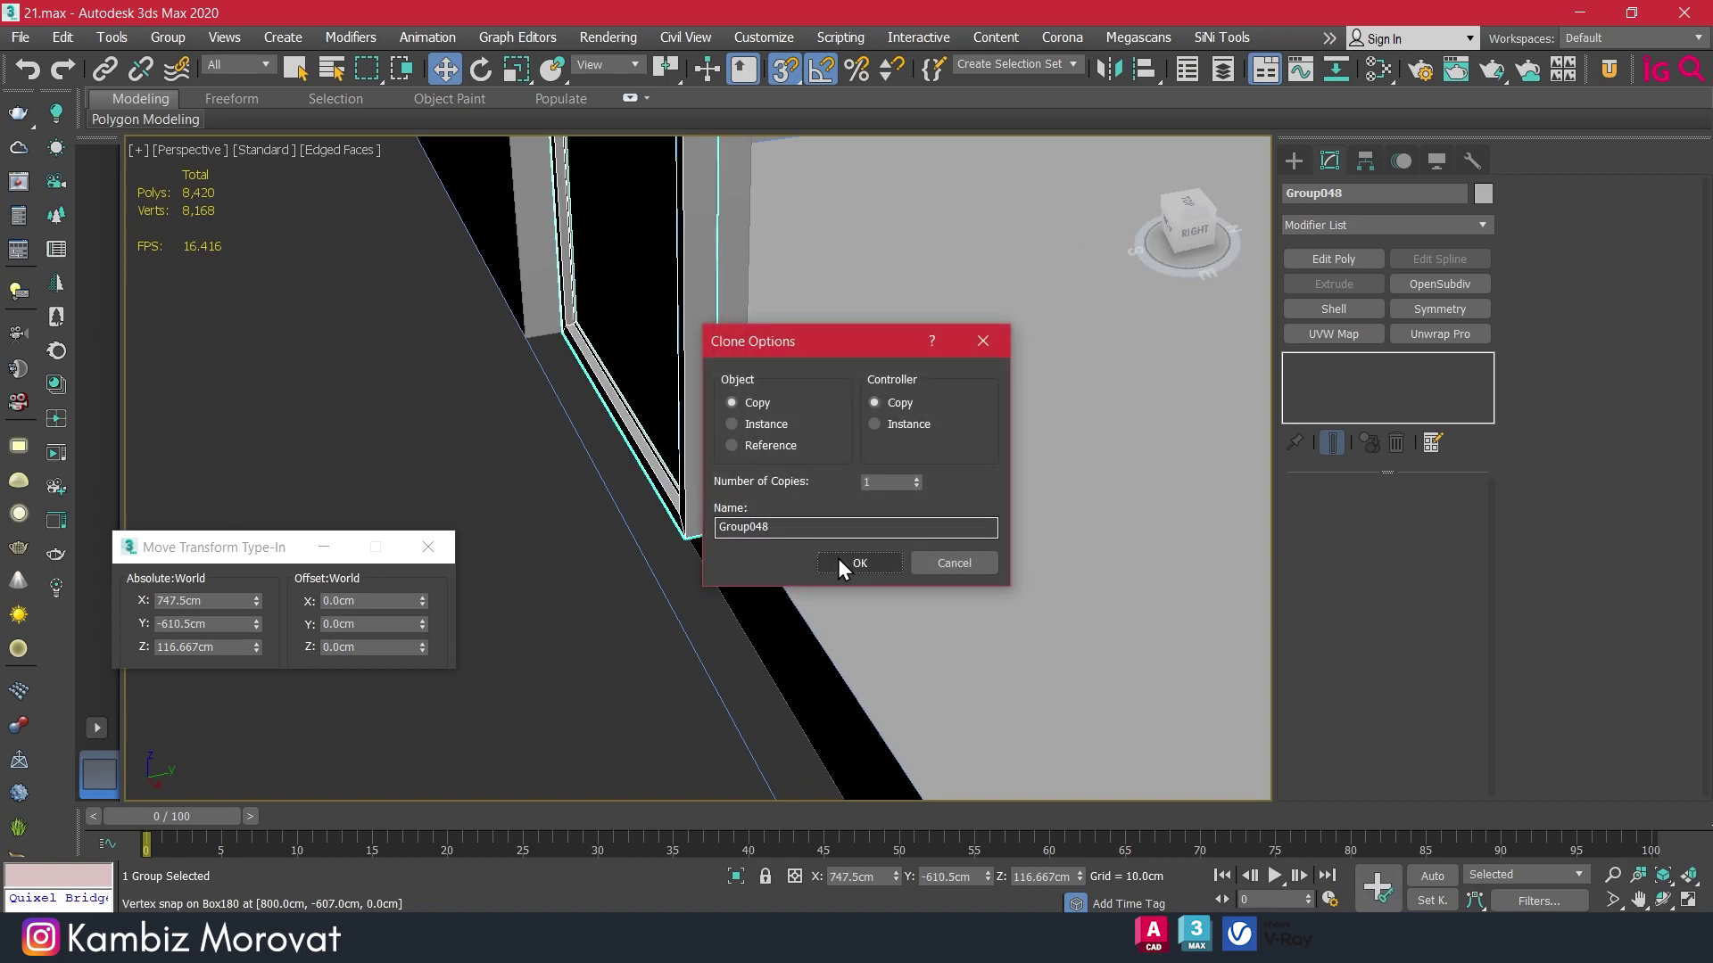
Create the first door copy and snap it against the original along the wall.
left_click(847, 559)
middle_click_drag(696, 530, 768, 562, "alt")
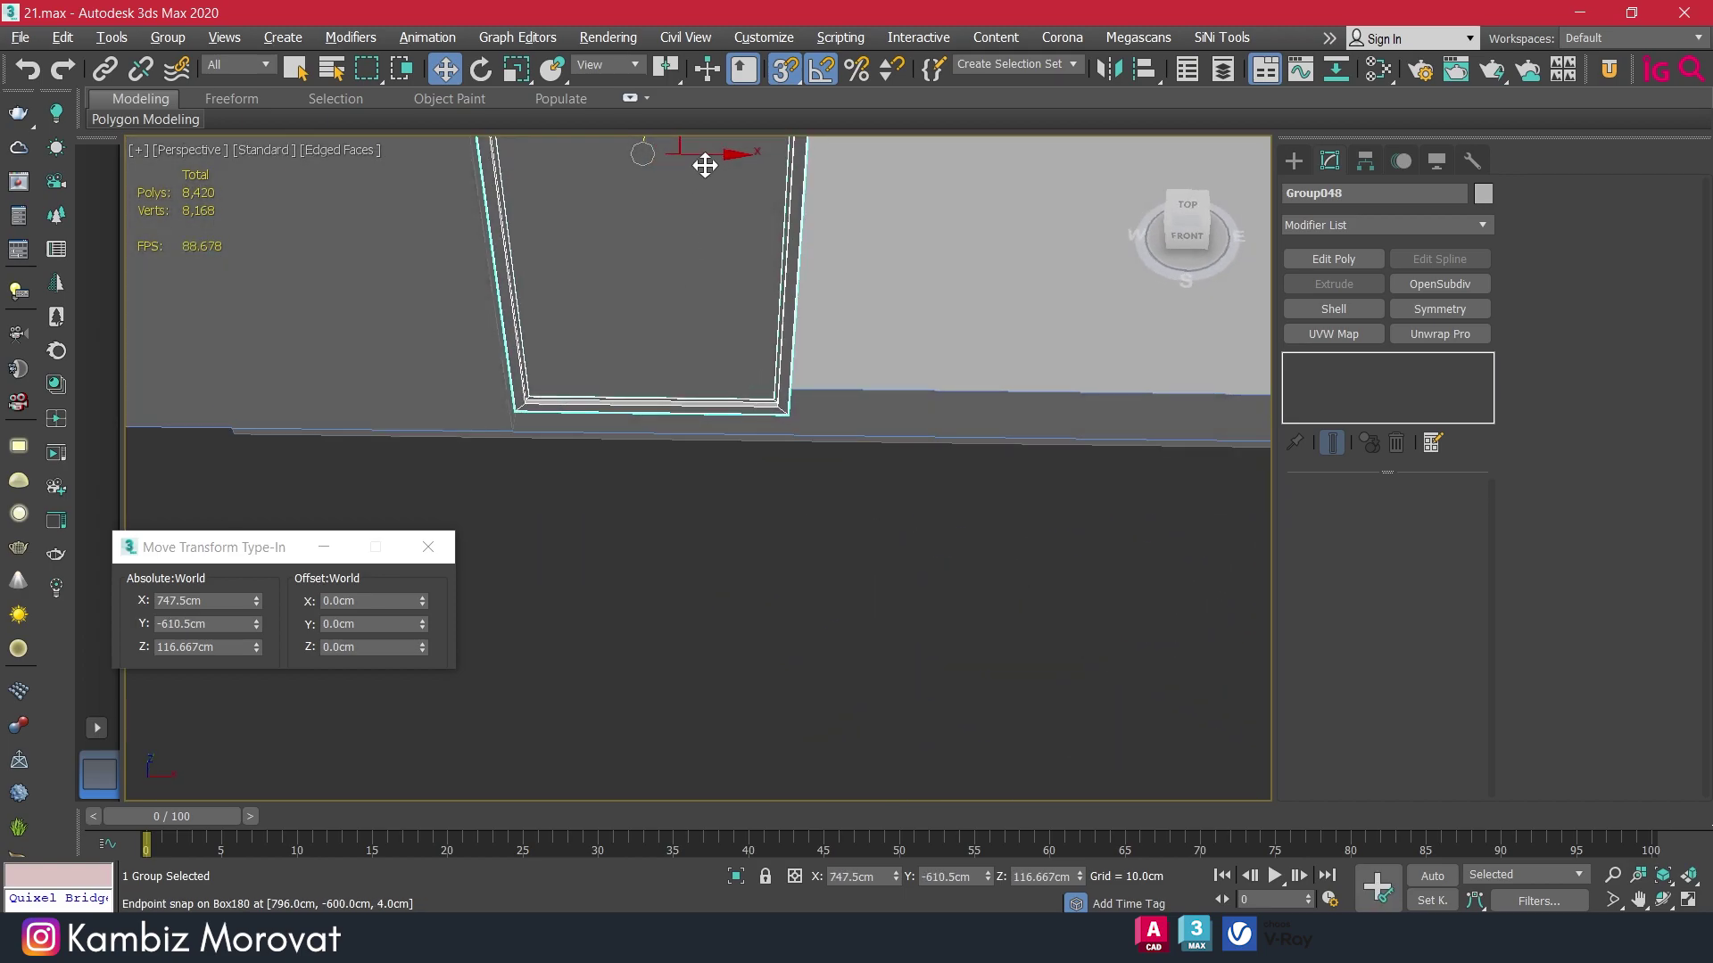
mouse_move(704, 158)
left_mouse_down()
mouse_move(937, 416)
mouse_move(705, 395)
left_mouse_up()
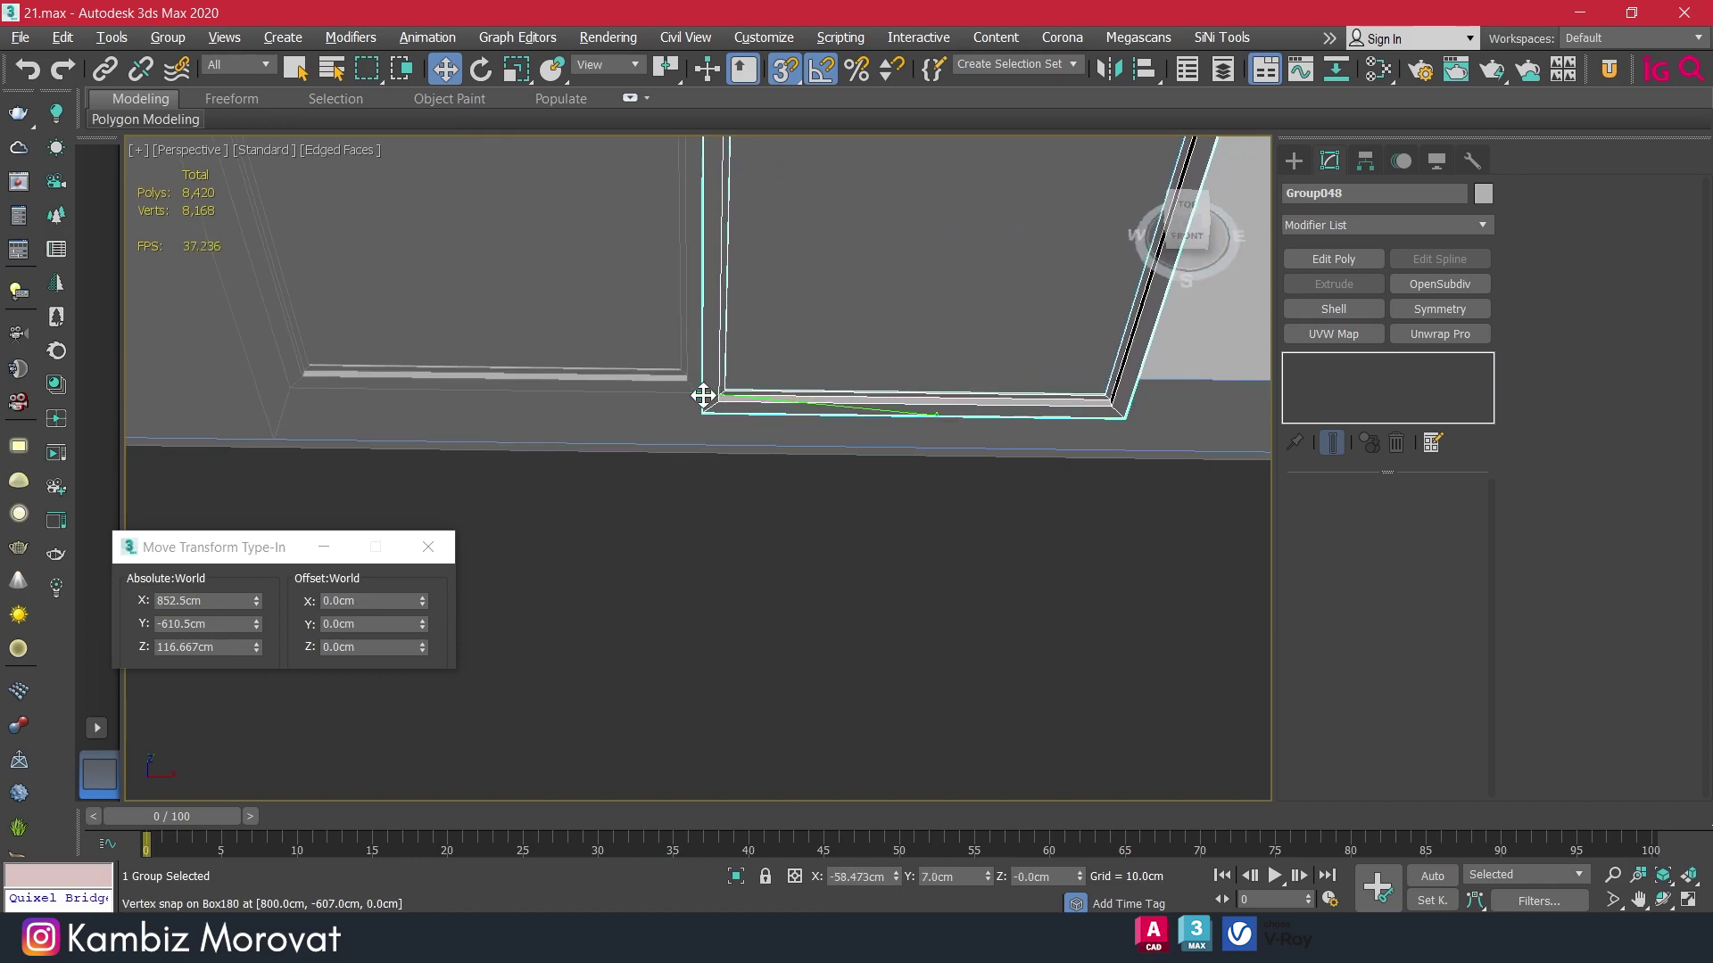
scroll(704, 395, "up", 2)
scroll(754, 356, "up", 2)
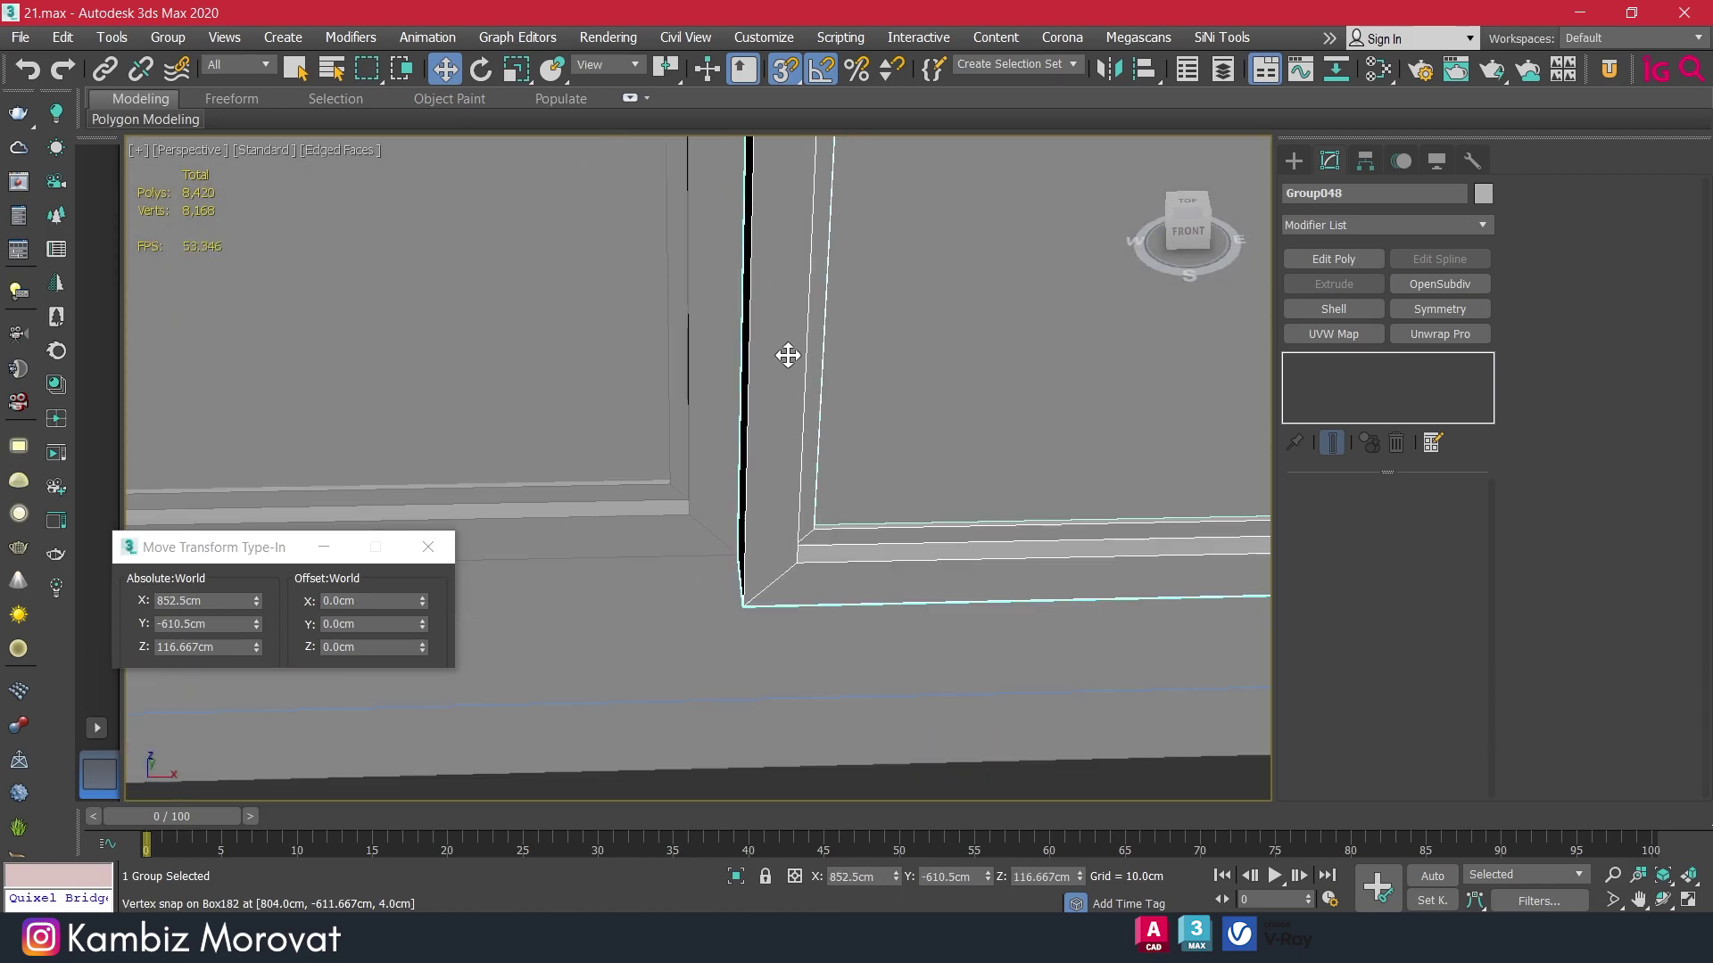
left_click_drag(742, 604, 702, 511)
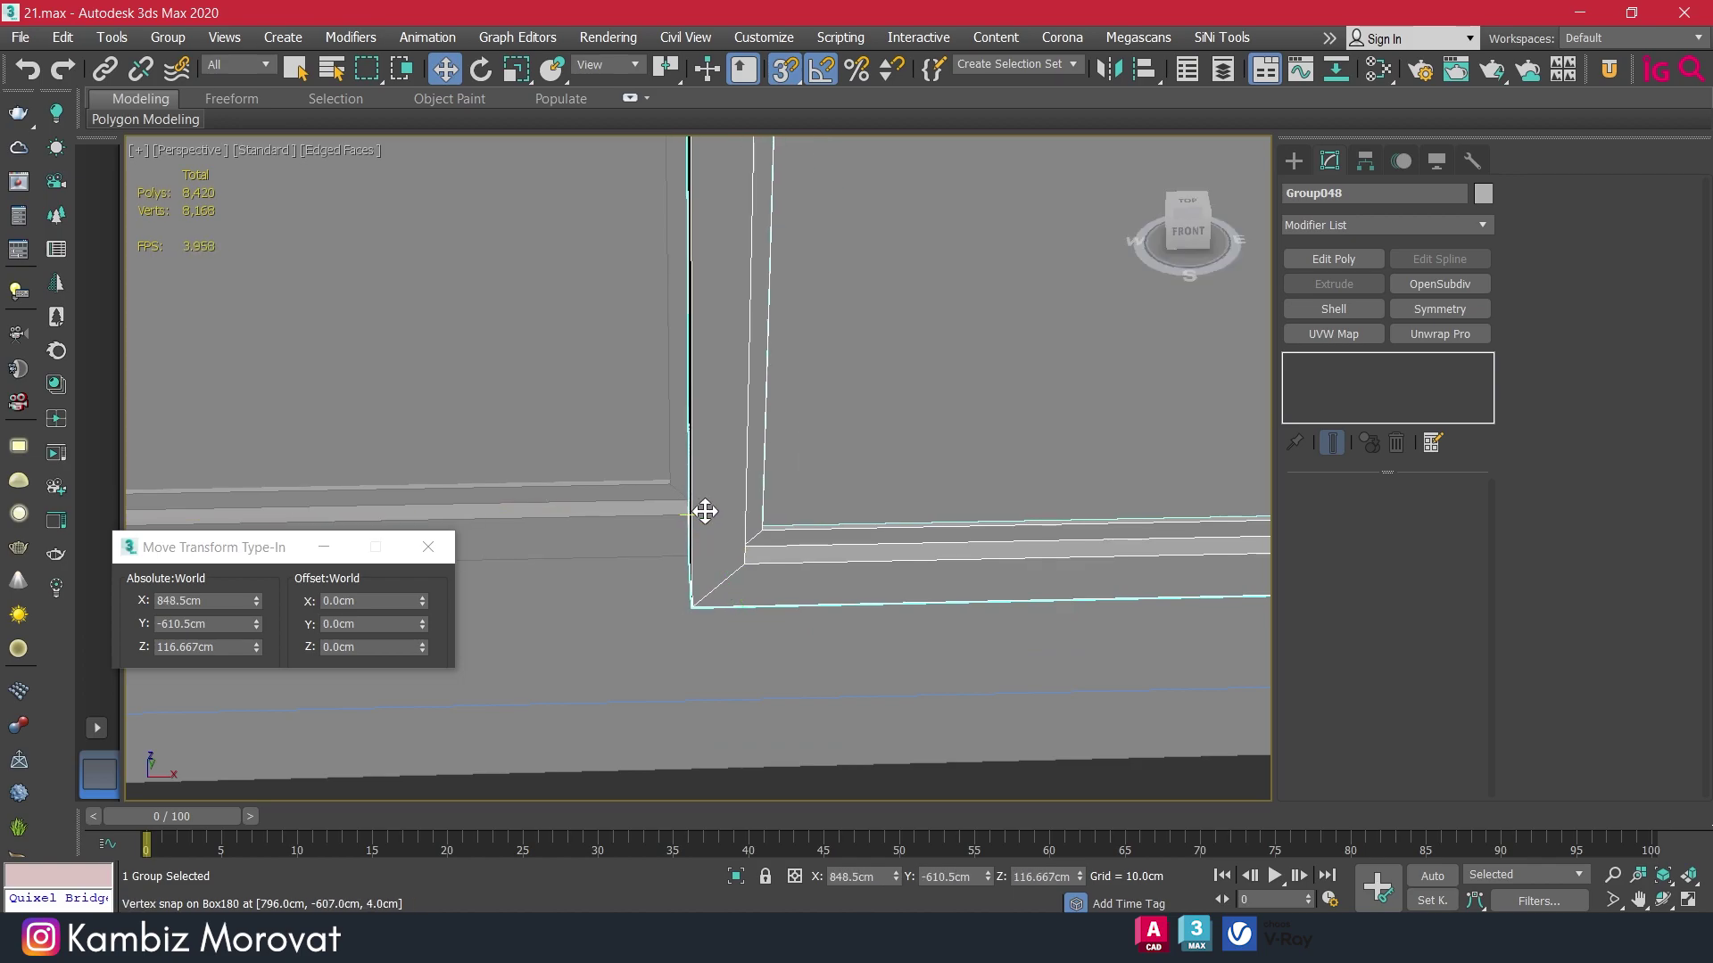
scroll(705, 511, "down", 3)
scroll(789, 497, "down", 3)
mouse_move(841, 612)
middle_mouse_down("alt")
mouse_move(922, 567)
mouse_move(501, 547)
mouse_move(581, 577)
mouse_move(700, 580)
mouse_move(756, 502)
middle_mouse_up("alt")
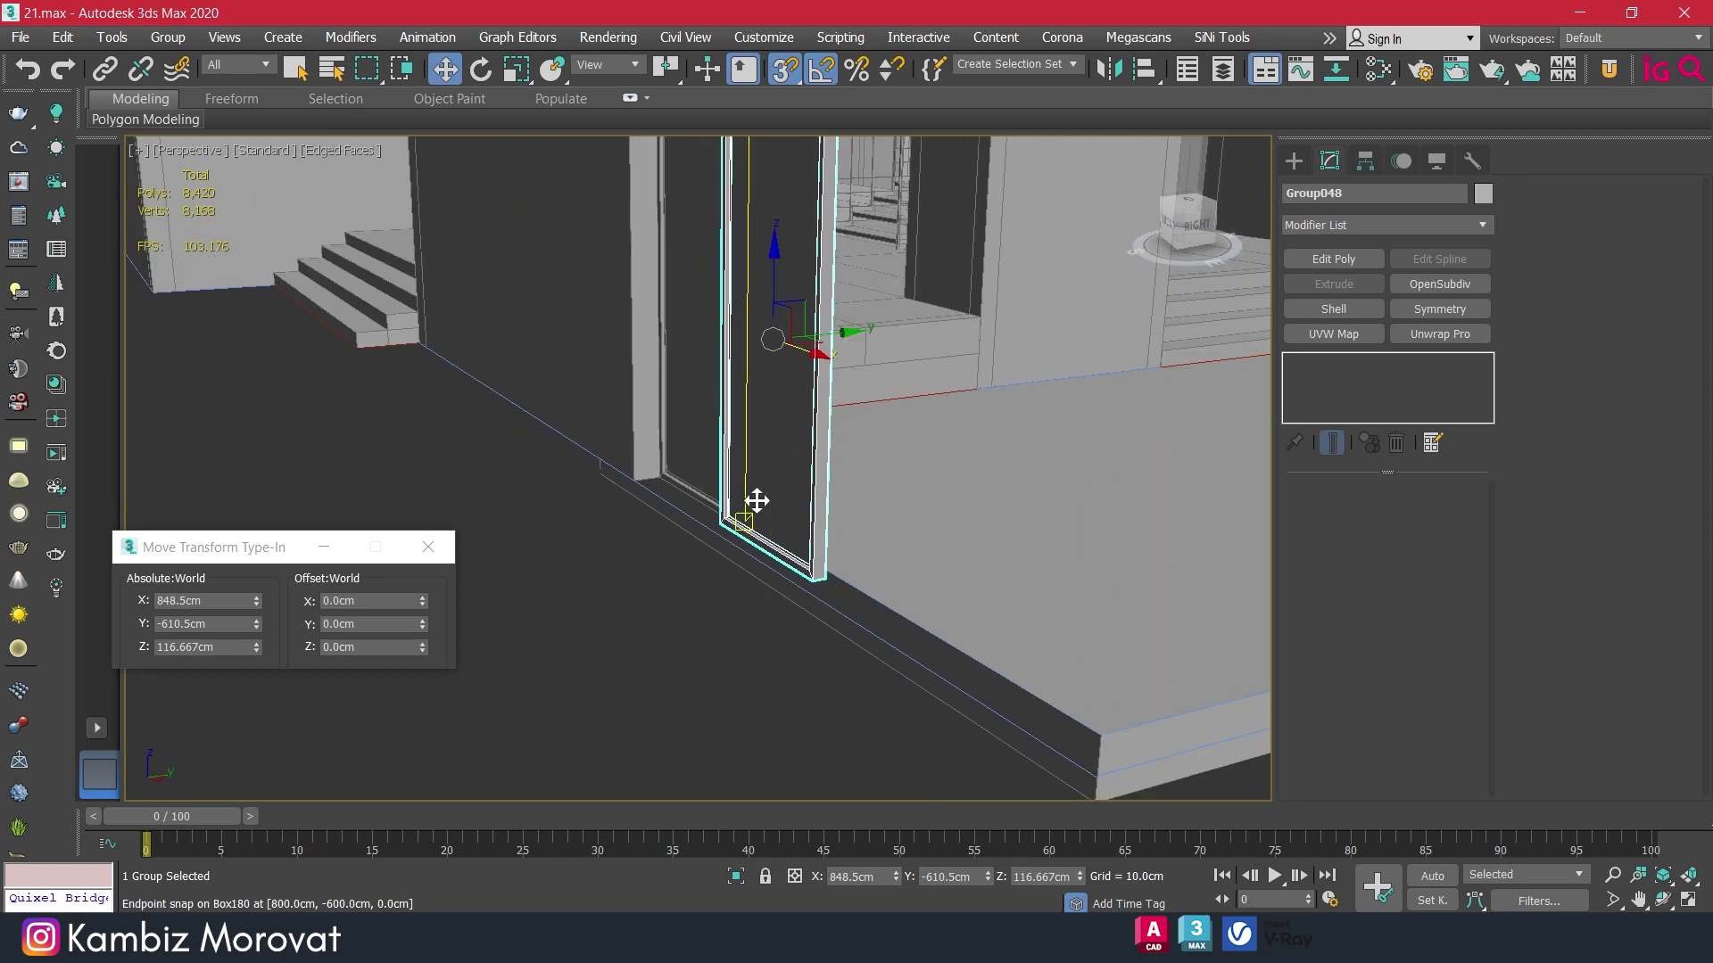
scroll(803, 535, "down", 3)
middle_click_drag(845, 566, 746, 390, "alt")
scroll(792, 453, "up", 2)
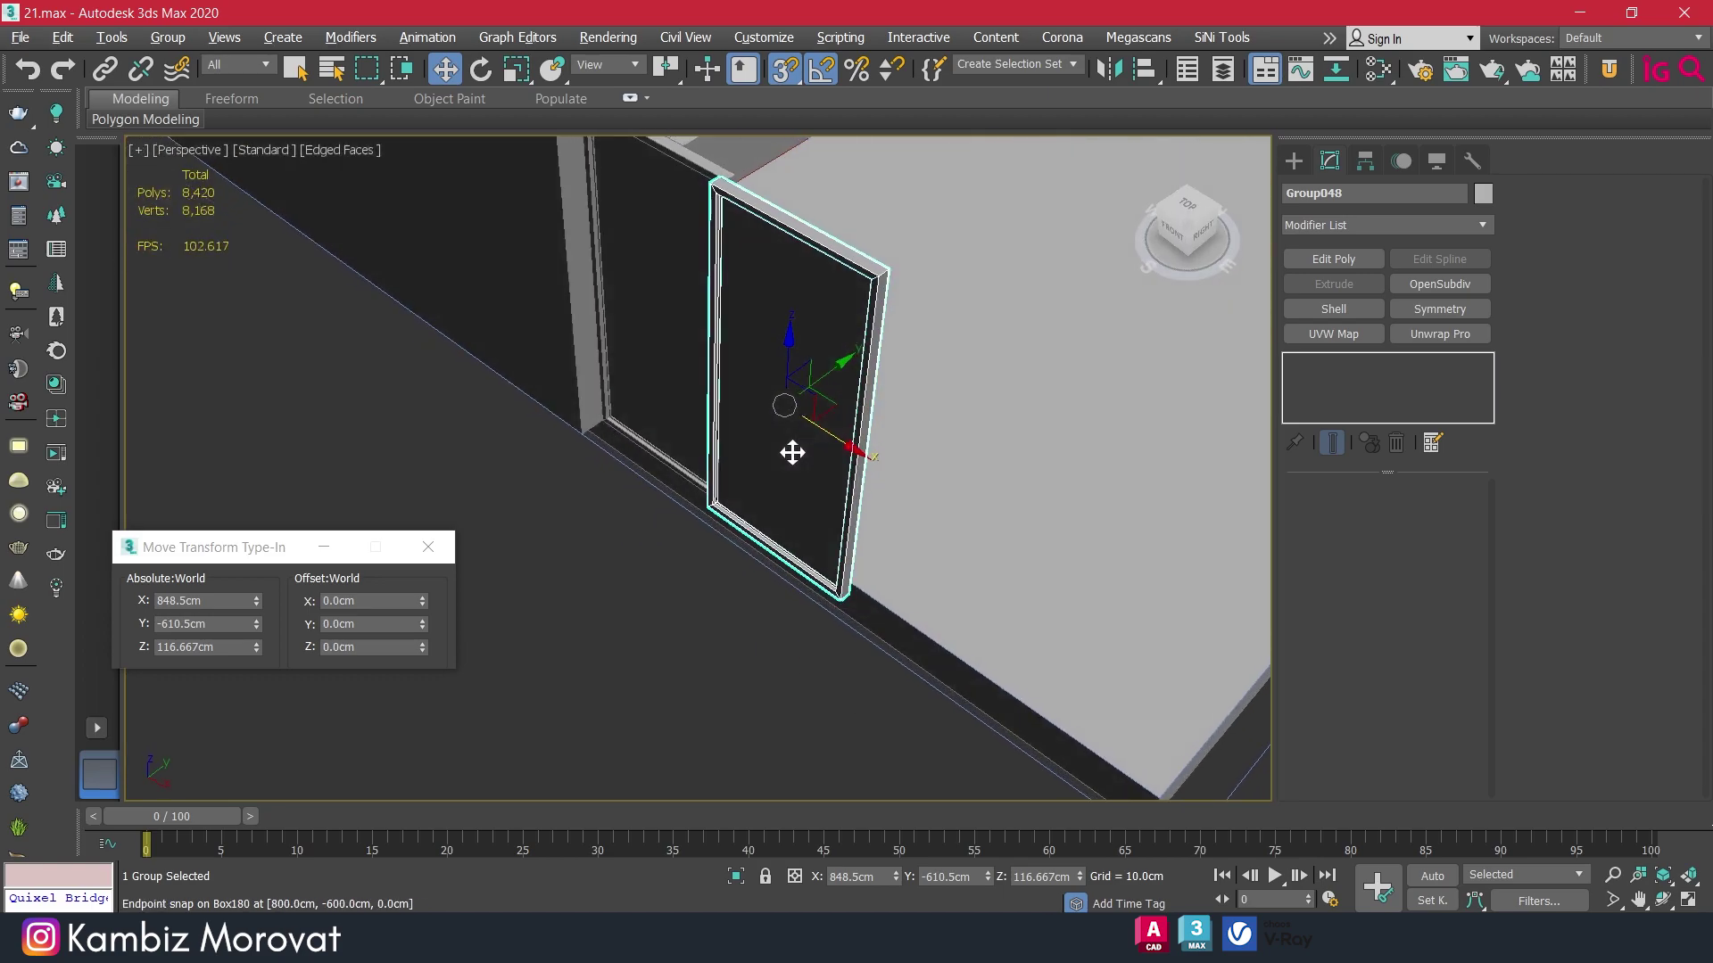
middle_click_drag(791, 487, 945, 523, "alt")
scroll(746, 593, "up", 5)
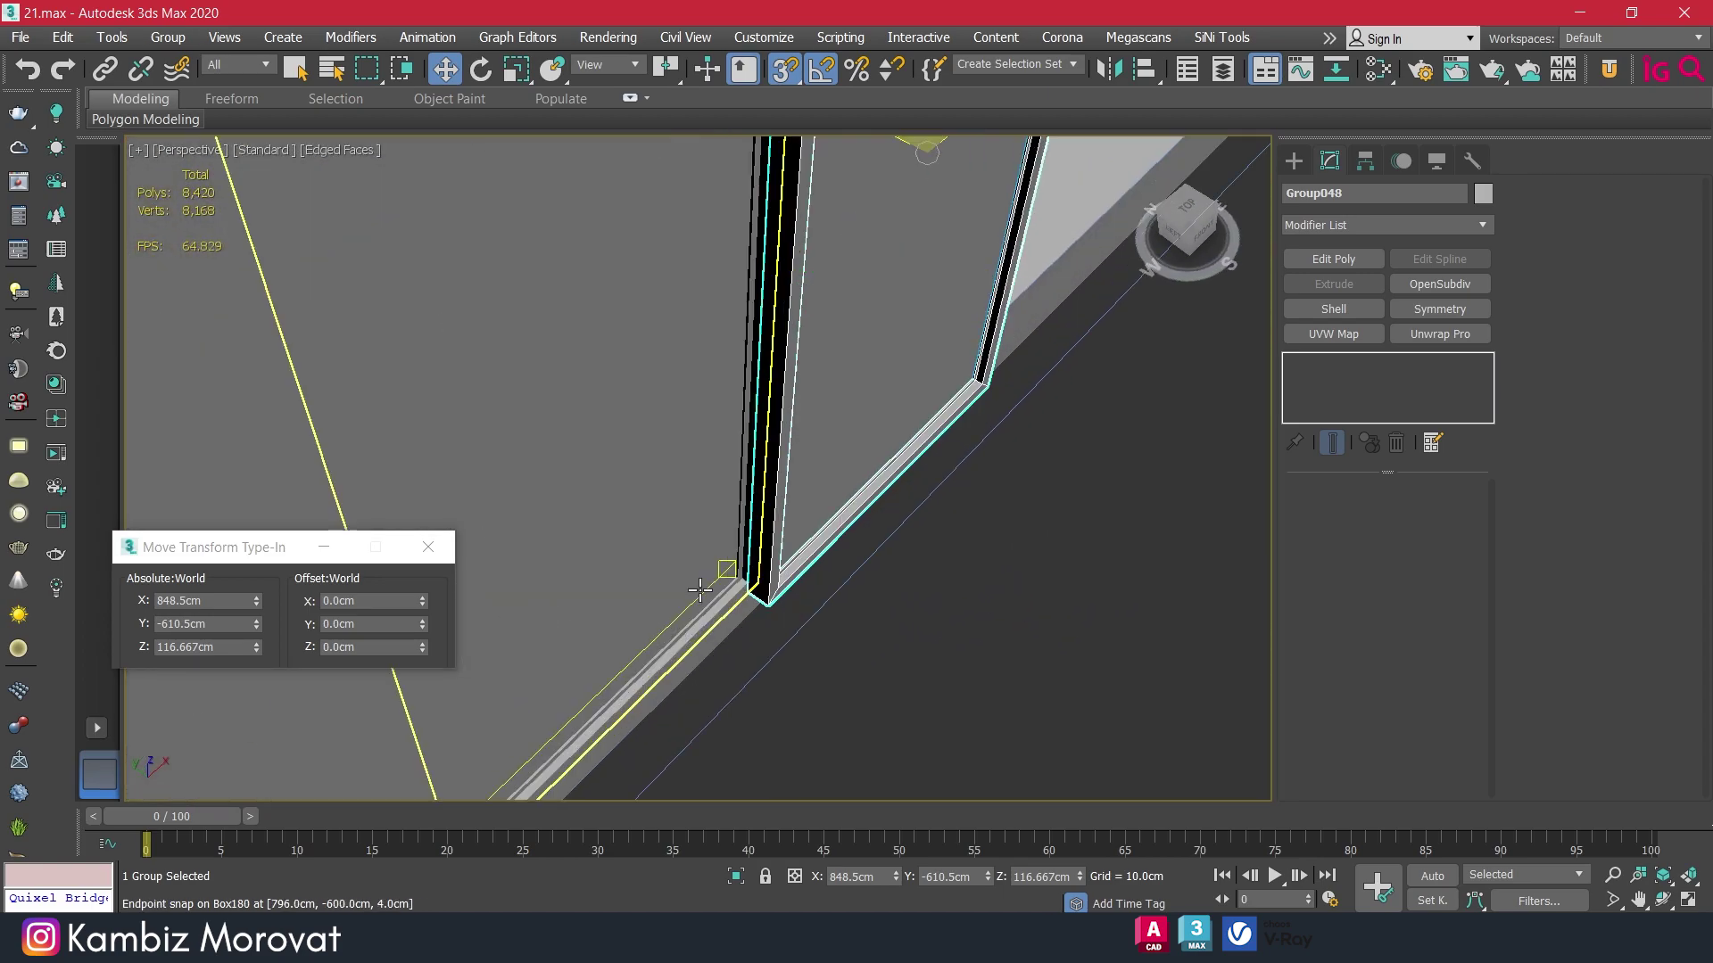
scroll(750, 591, "up", 3)
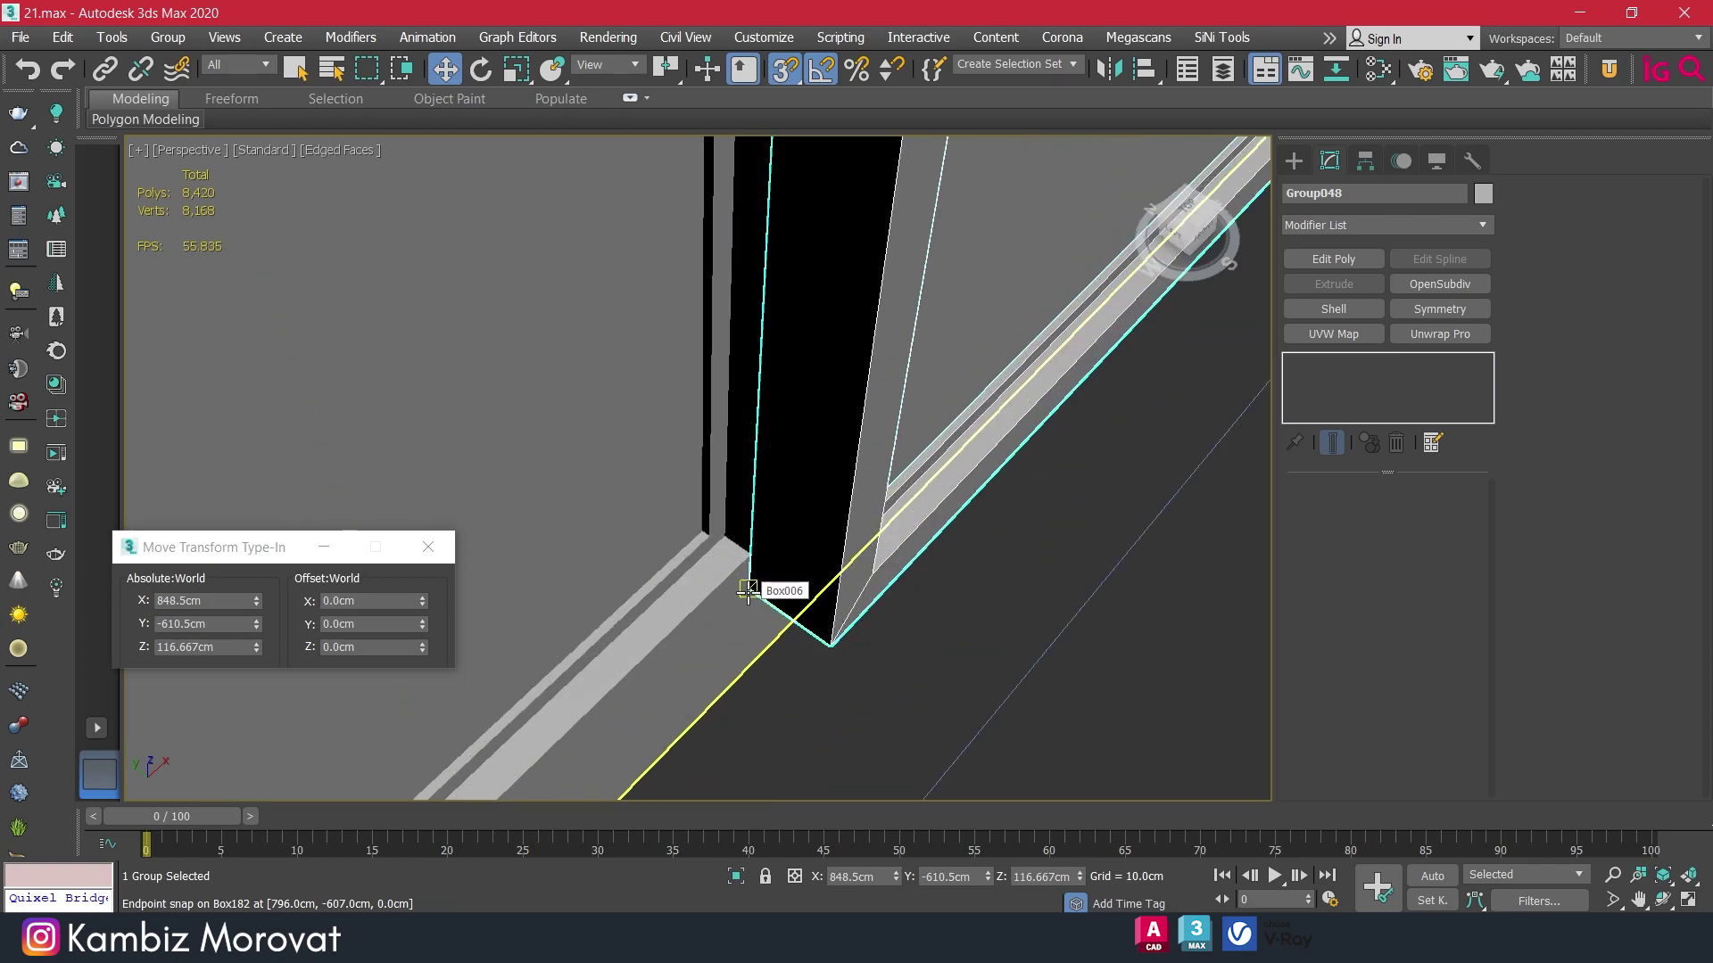
Clone another door unit and snap its corner to the neighbouring frame.
mouse_move(752, 589)
left_mouse_down("shift")
mouse_move(622, 467)
mouse_move(593, 473)
left_mouse_up("shift")
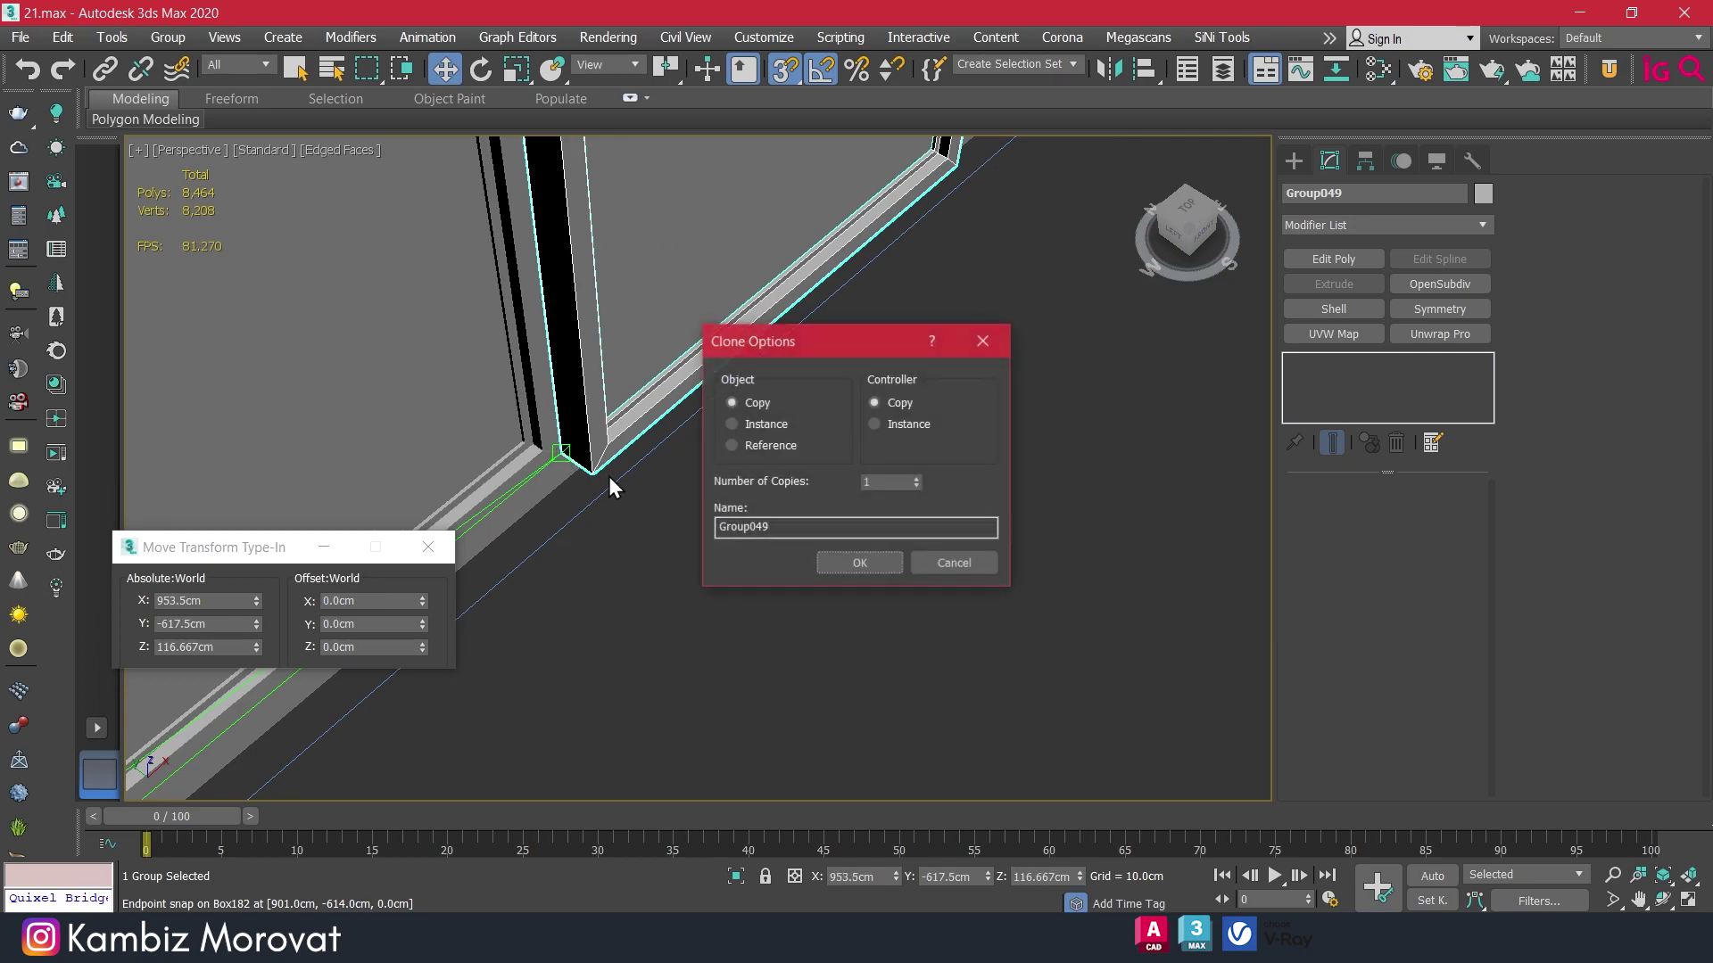
left_click(875, 571)
scroll(876, 509, "down", 5)
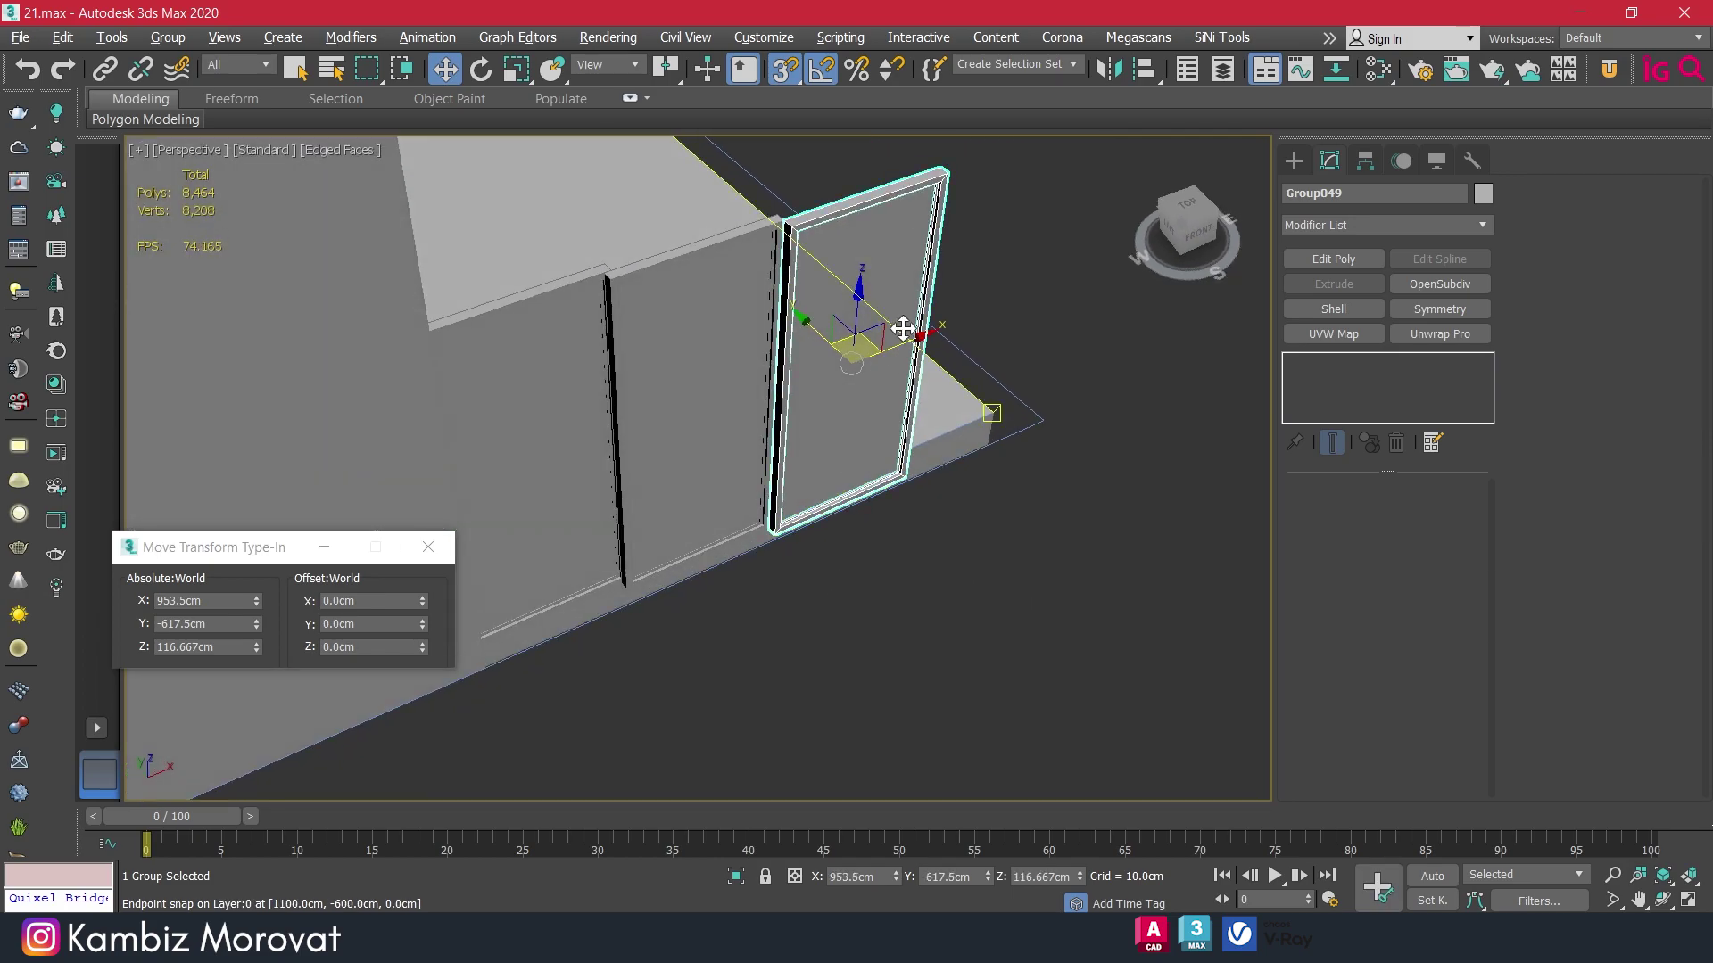
scroll(771, 557, "up", 3)
scroll(771, 557, "up", 3)
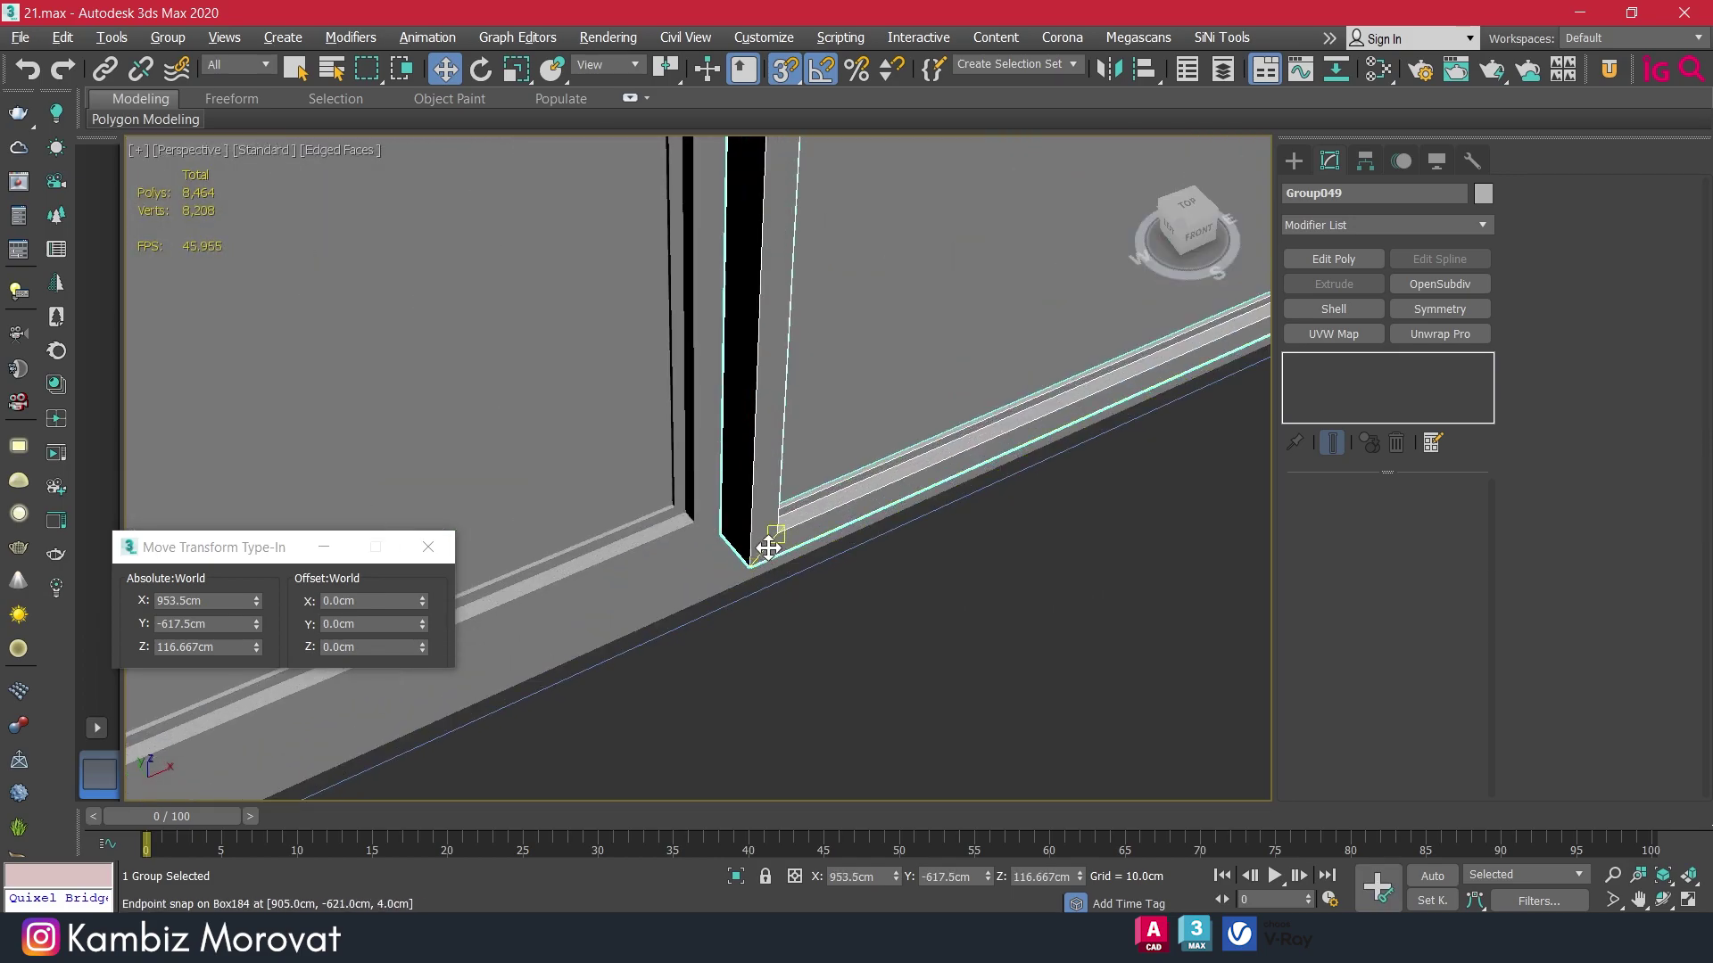
scroll(776, 540, "down", 3)
scroll(746, 535, "up", 2)
middle_click_drag(726, 525, 726, 536, "alt")
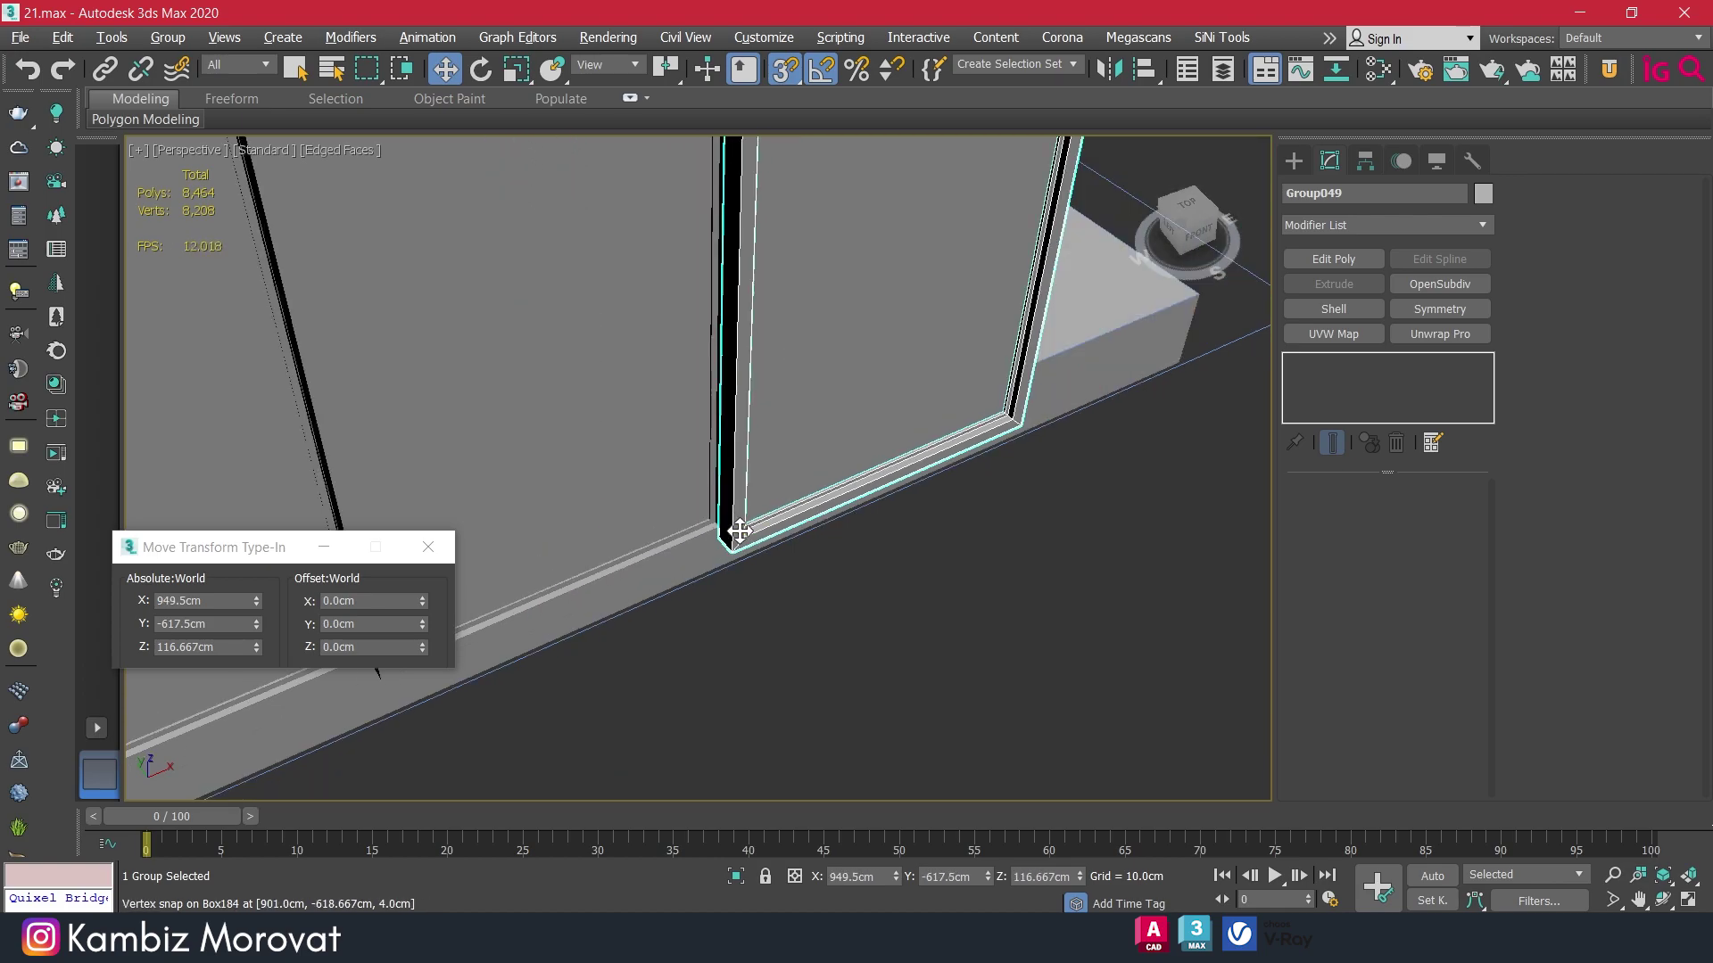
left_click_drag(726, 535, 761, 502)
scroll(726, 489, "down", 3)
scroll(726, 489, "down", 3)
Copy the next door unit further along, reaching the wall's end corner.
middle_click_drag(654, 558, 490, 466, "alt")
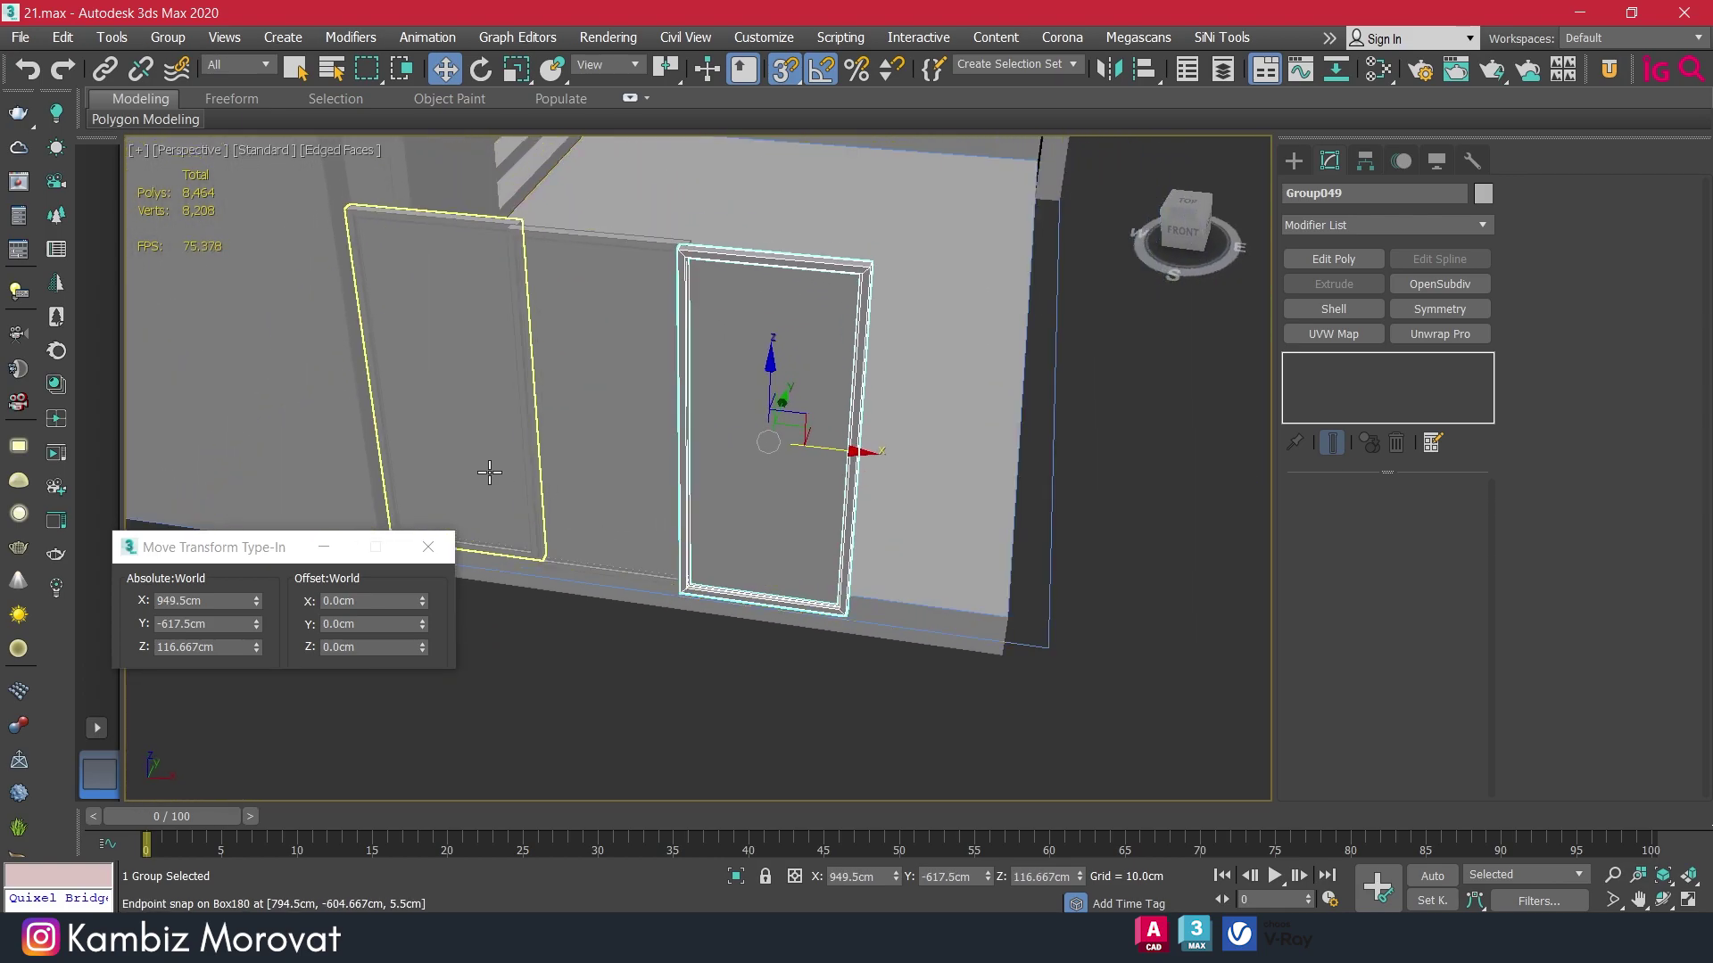
left_click(489, 472)
left_click(612, 487)
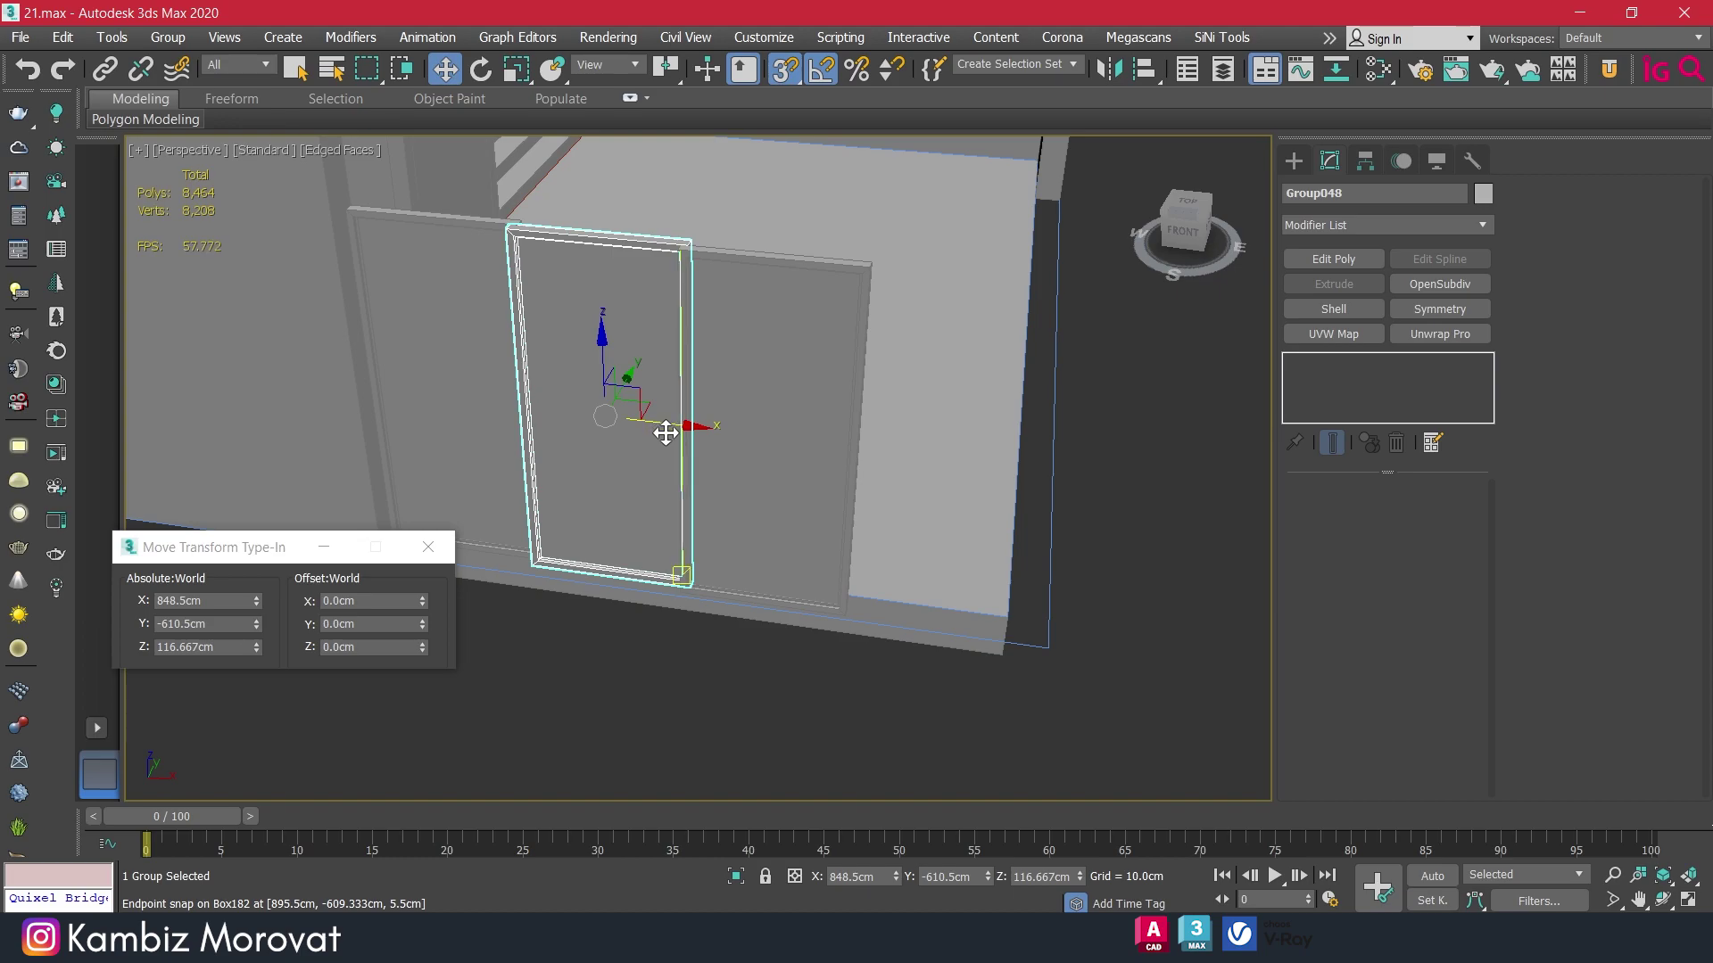
scroll(529, 566, "up", 3)
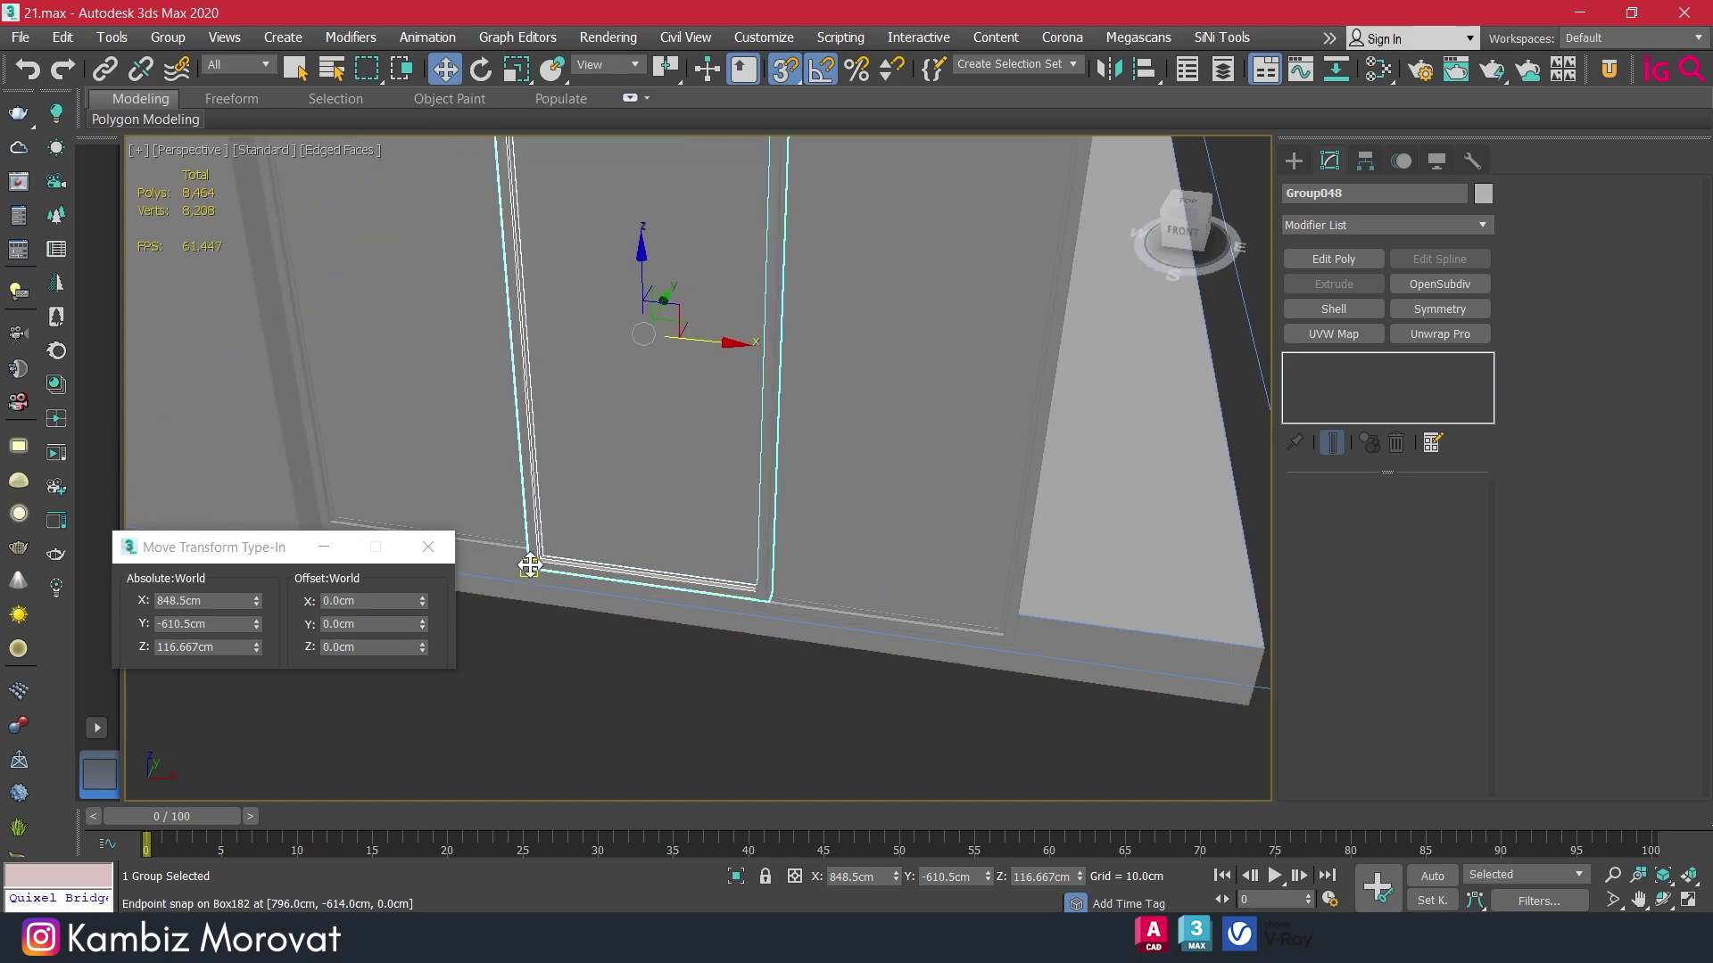
mouse_move(529, 565)
left_mouse_down("shift")
mouse_move(943, 654)
mouse_move(1004, 637)
left_mouse_up("shift")
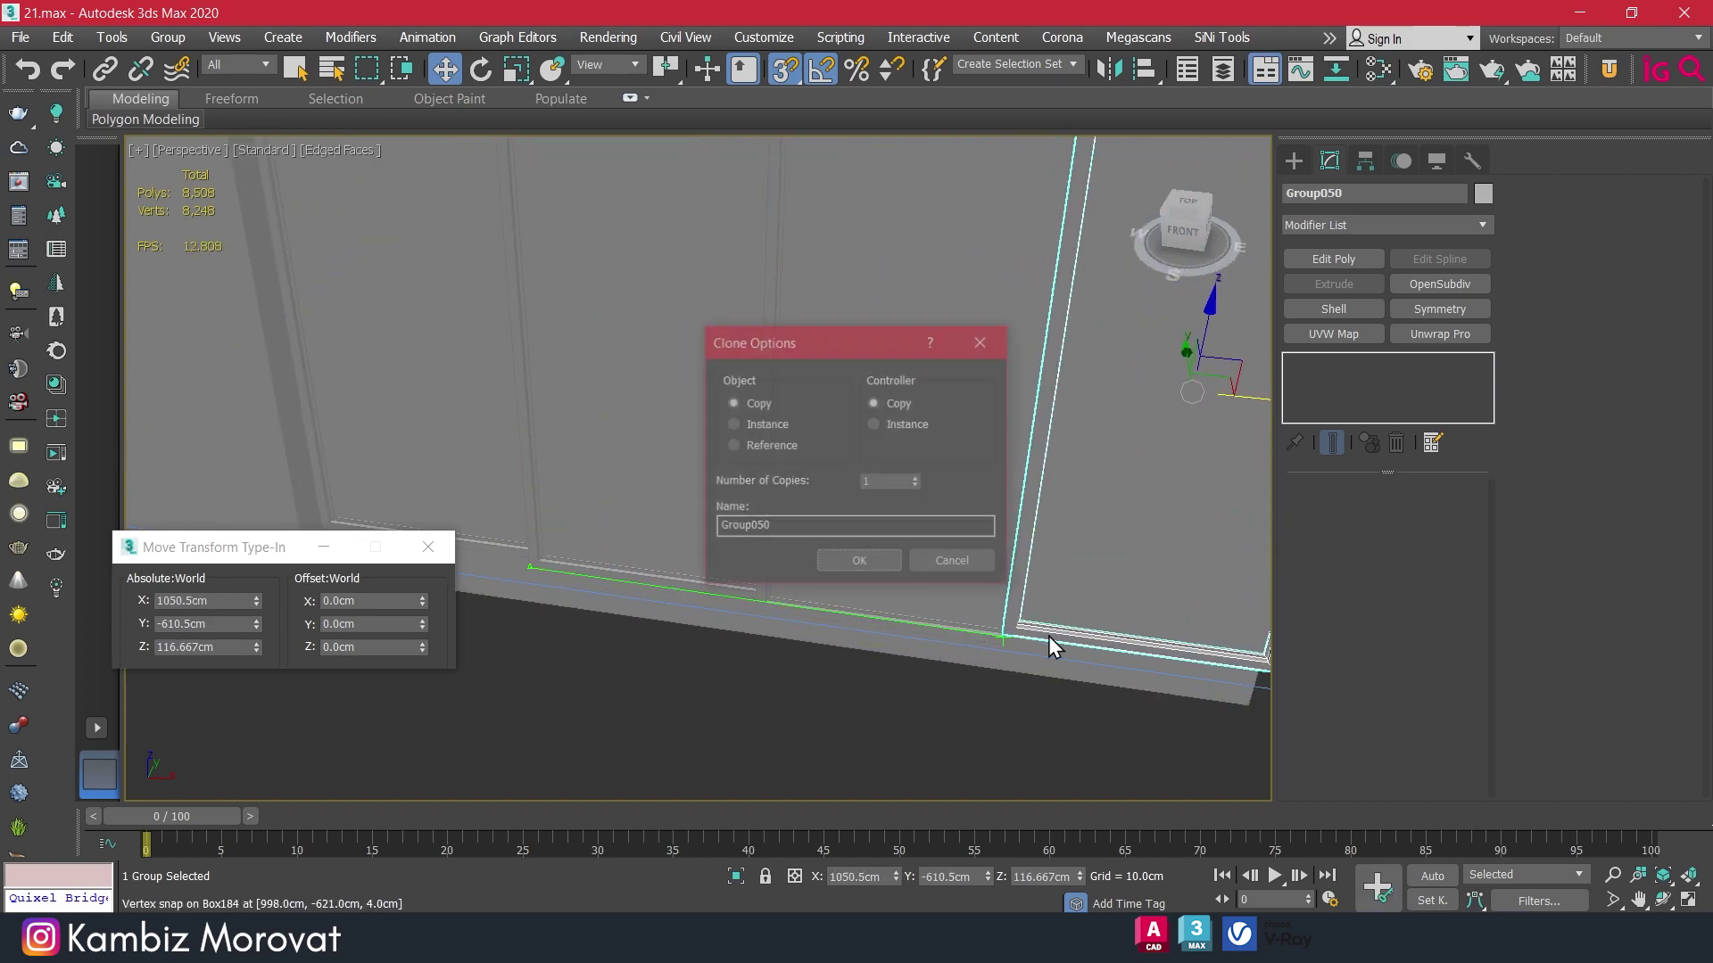
left_click(843, 567)
middle_click_drag(1071, 592, 856, 528)
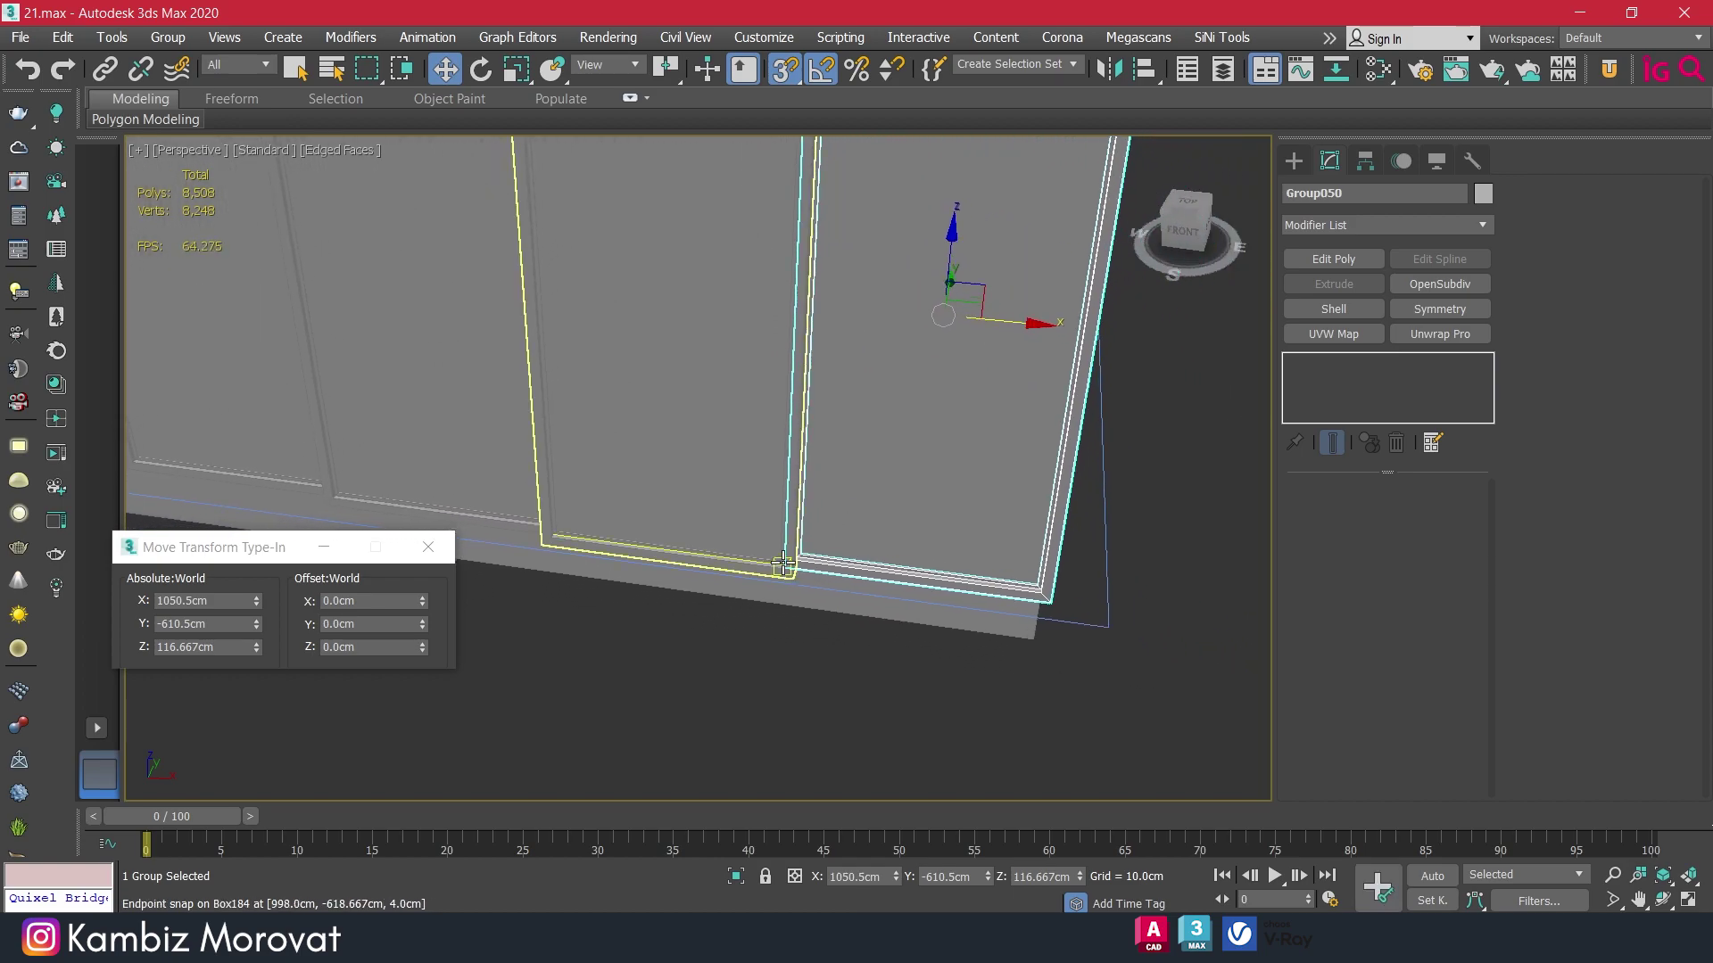
scroll(836, 599, "up", 3)
scroll(836, 600, "down", 2)
scroll(785, 607, "down", 2)
scroll(803, 612, "down", 4)
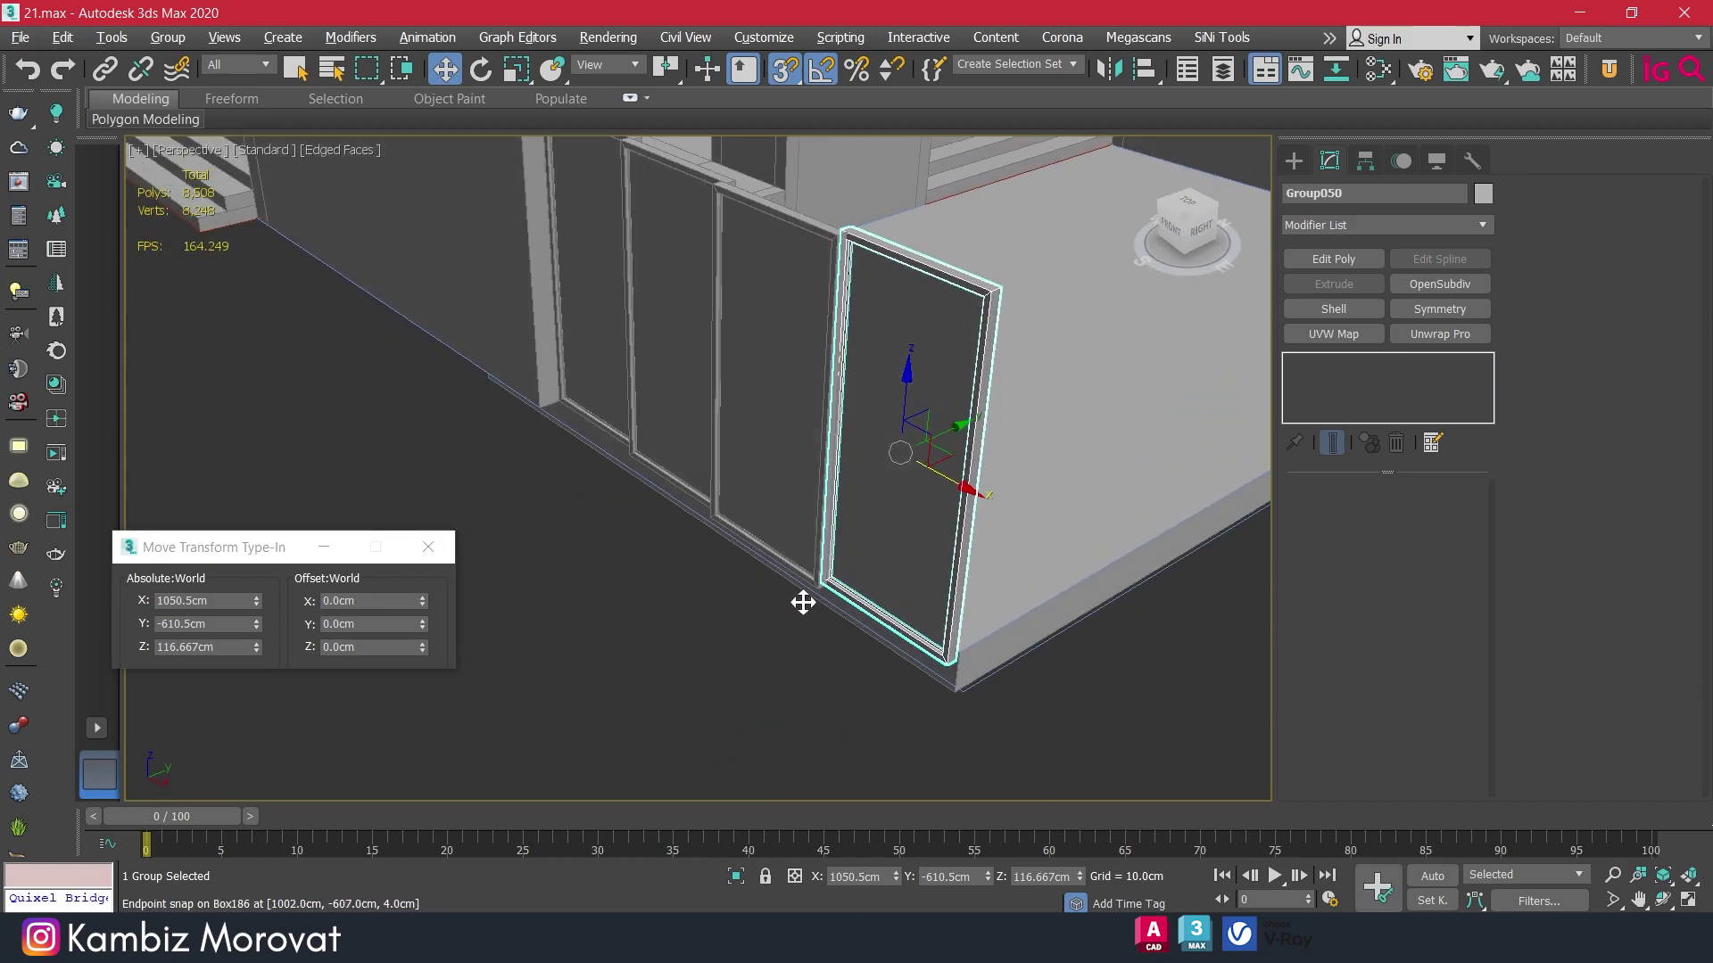
mouse_move(807, 600)
middle_mouse_down("alt")
mouse_move(732, 652)
mouse_move(619, 639)
mouse_move(734, 467)
middle_mouse_up("alt")
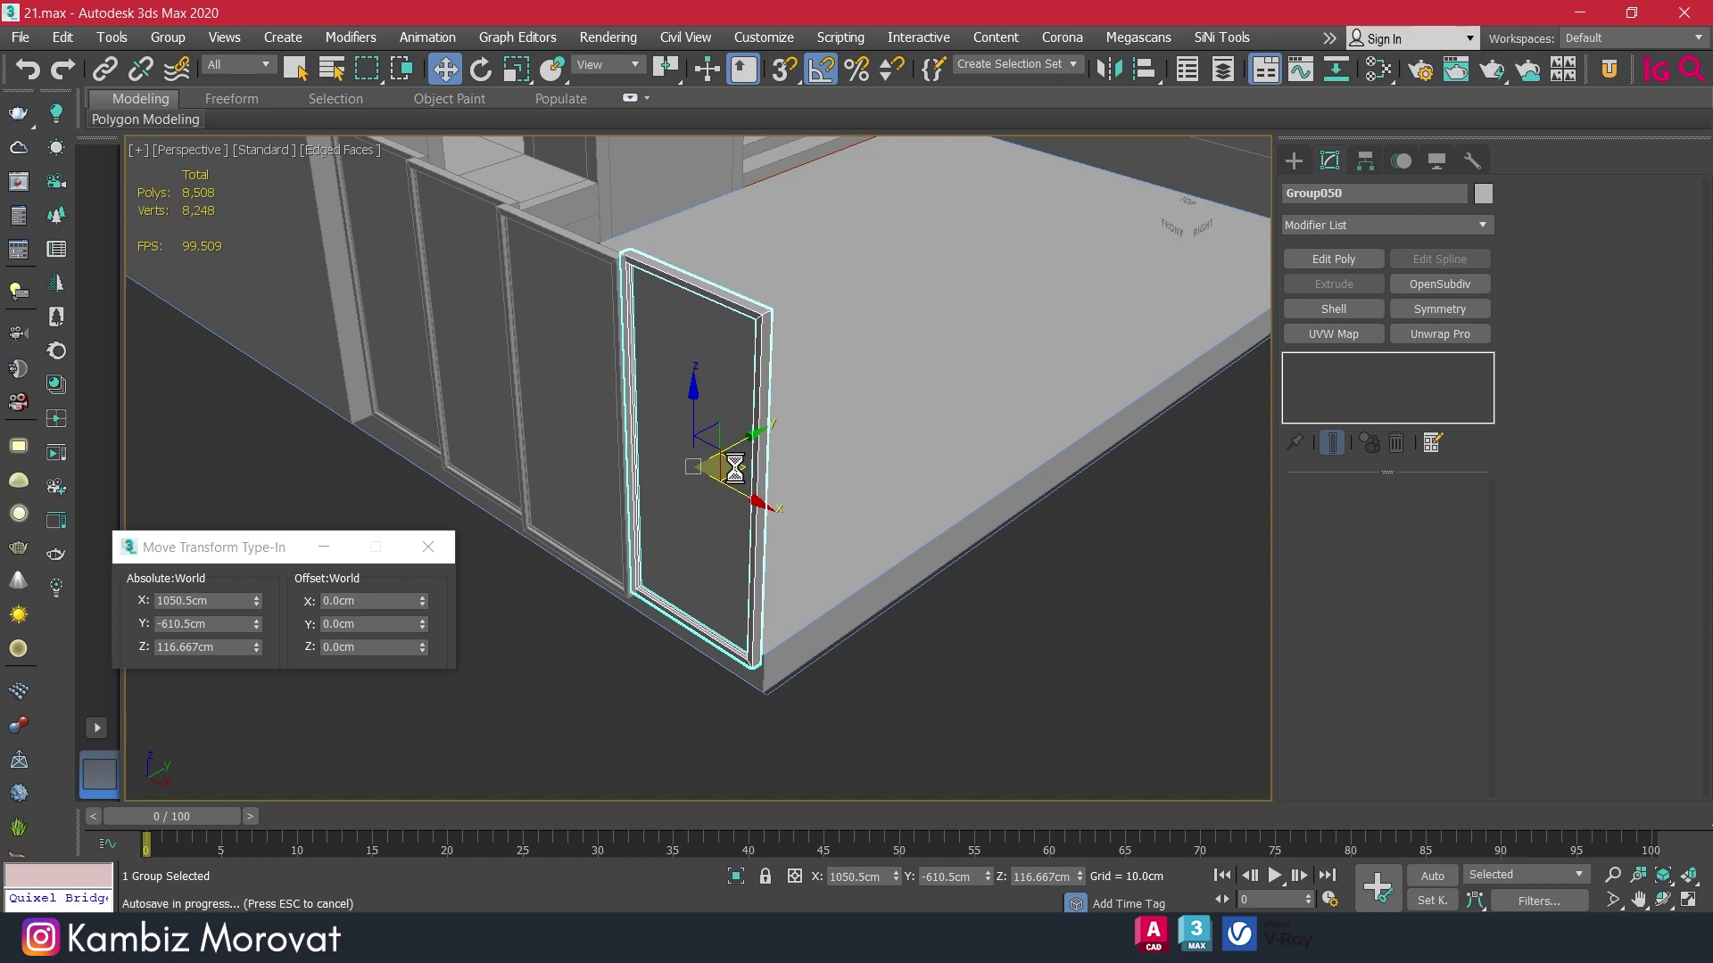
left_click_drag(734, 467, 937, 550, "shift")
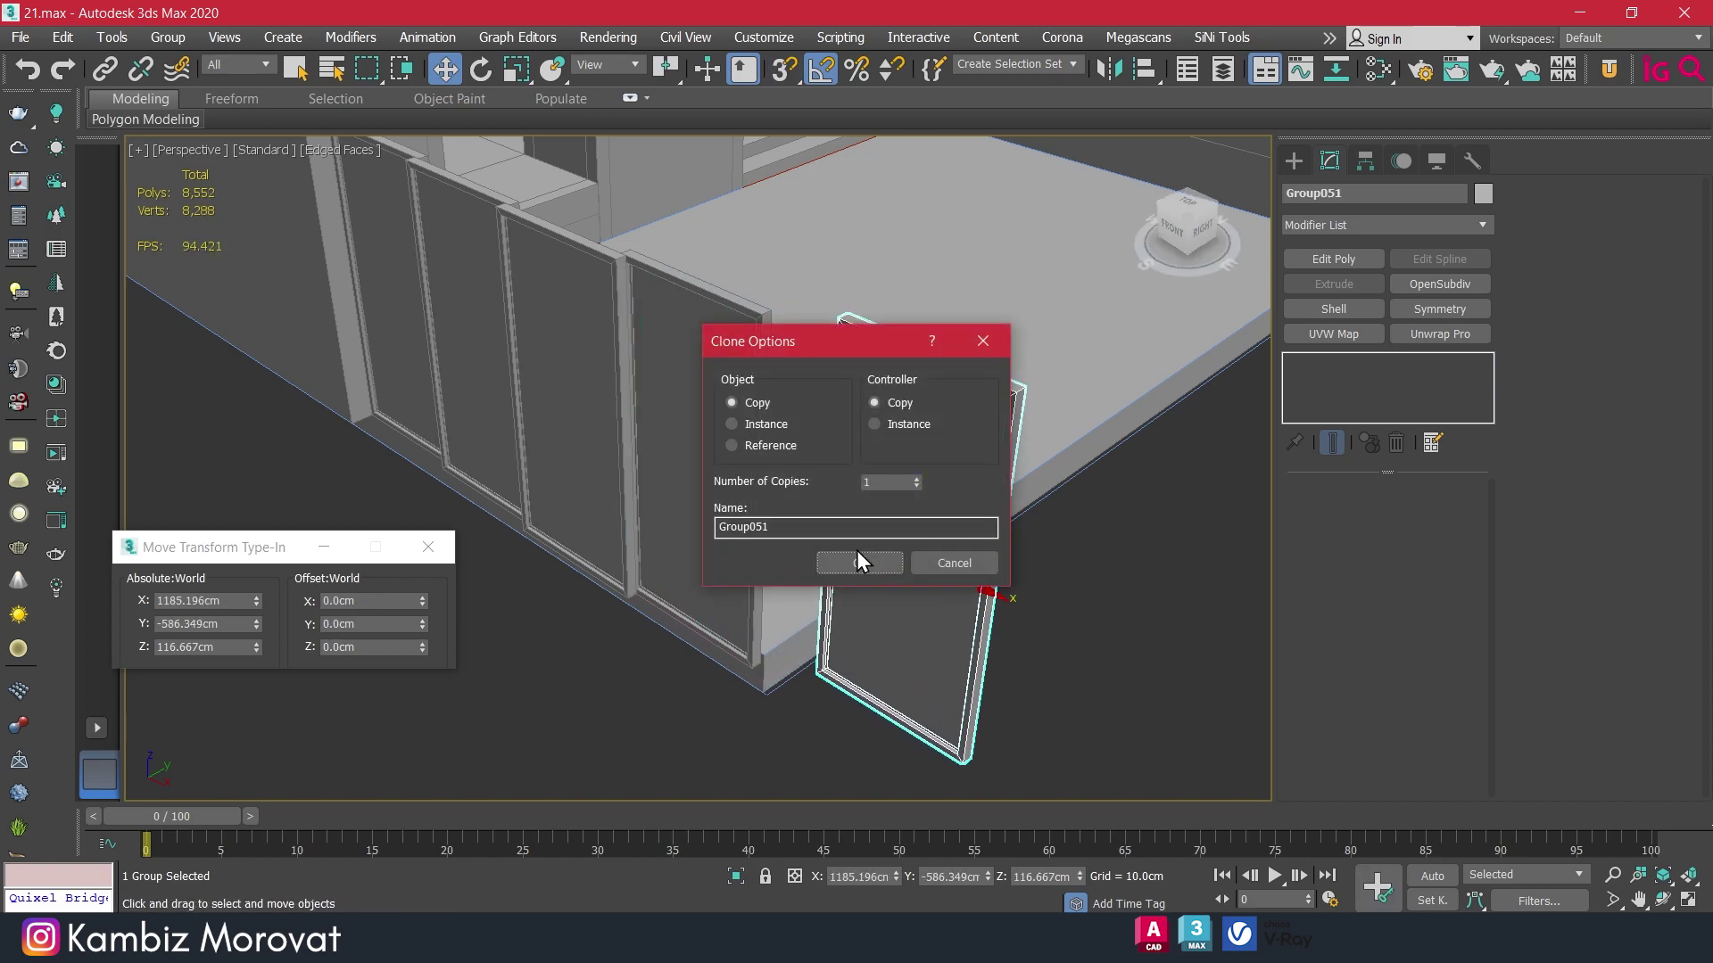
Rotate the copied door frame 90° about Z and snap it onto the building corner.
left_click(857, 560)
key("e")
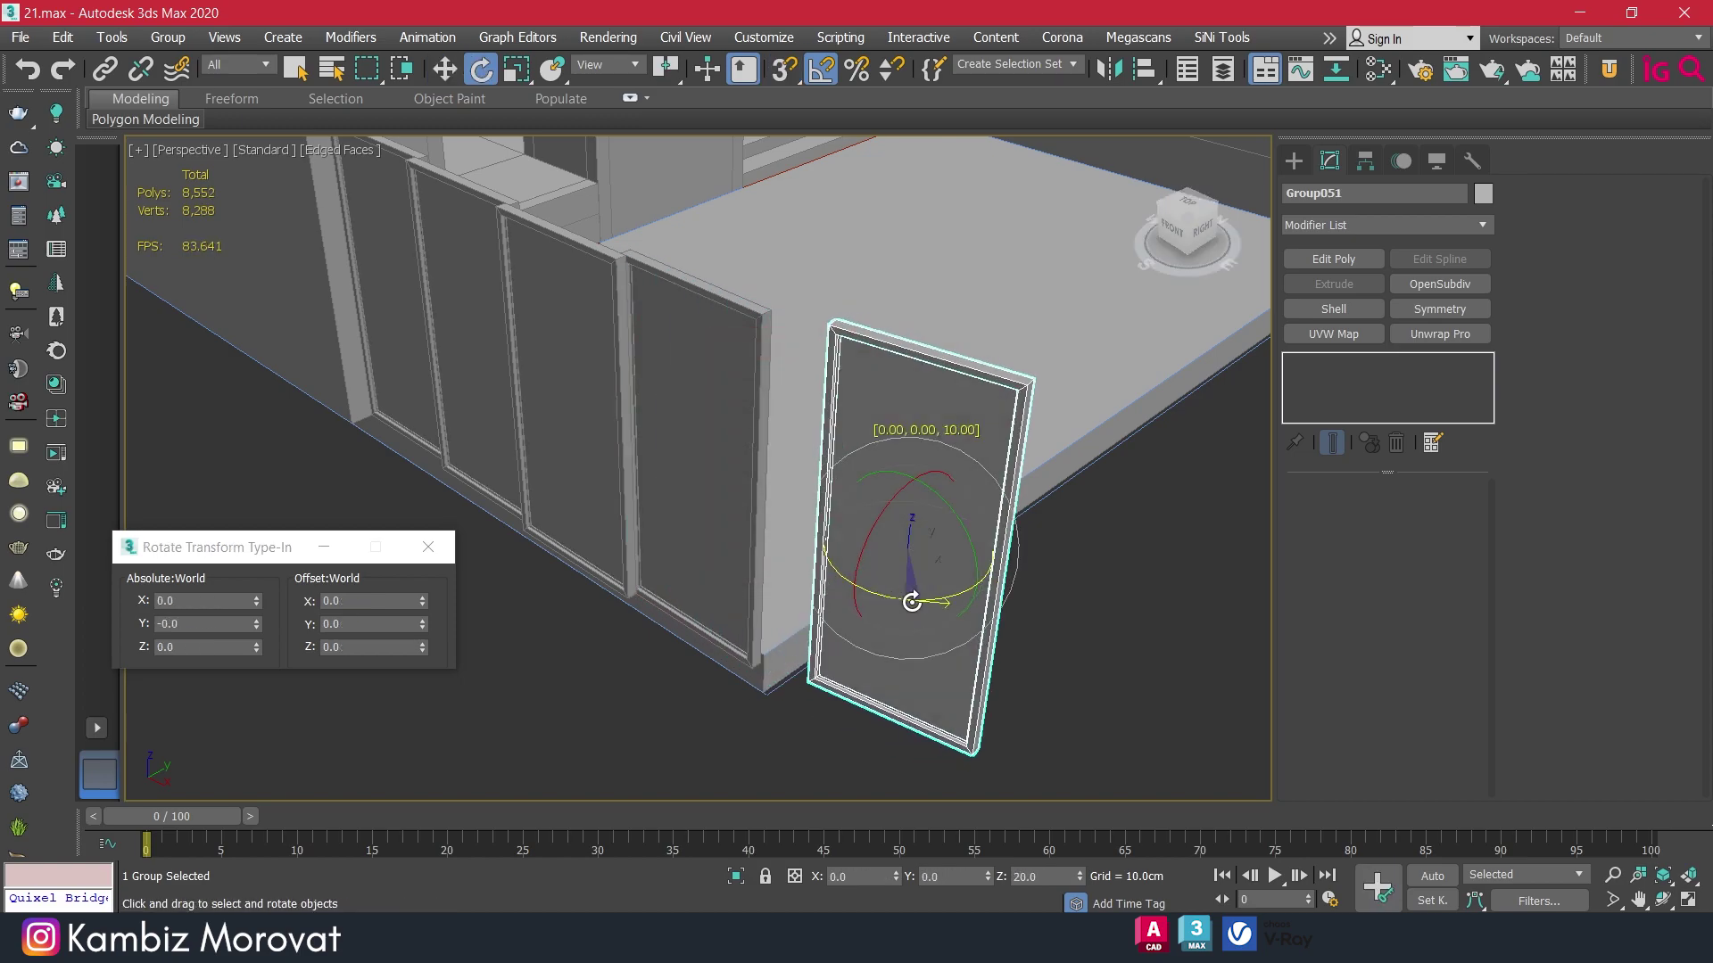
left_click_drag(911, 602, 983, 600)
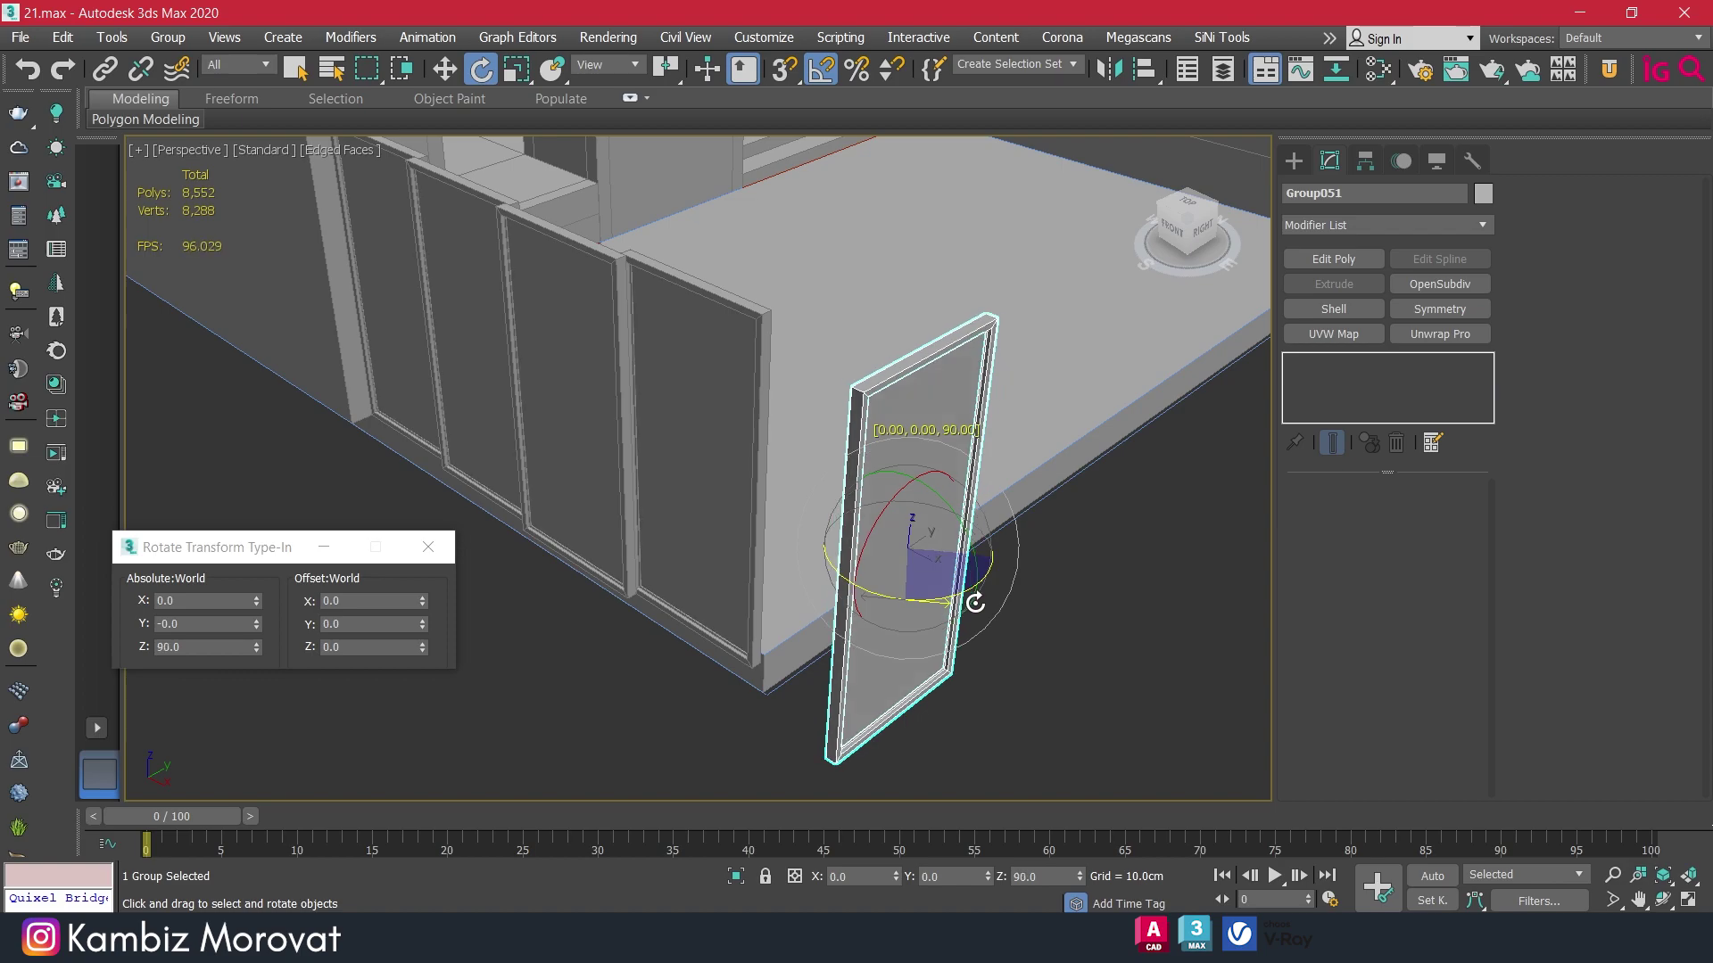
key("w")
scroll(850, 725, "up", 5)
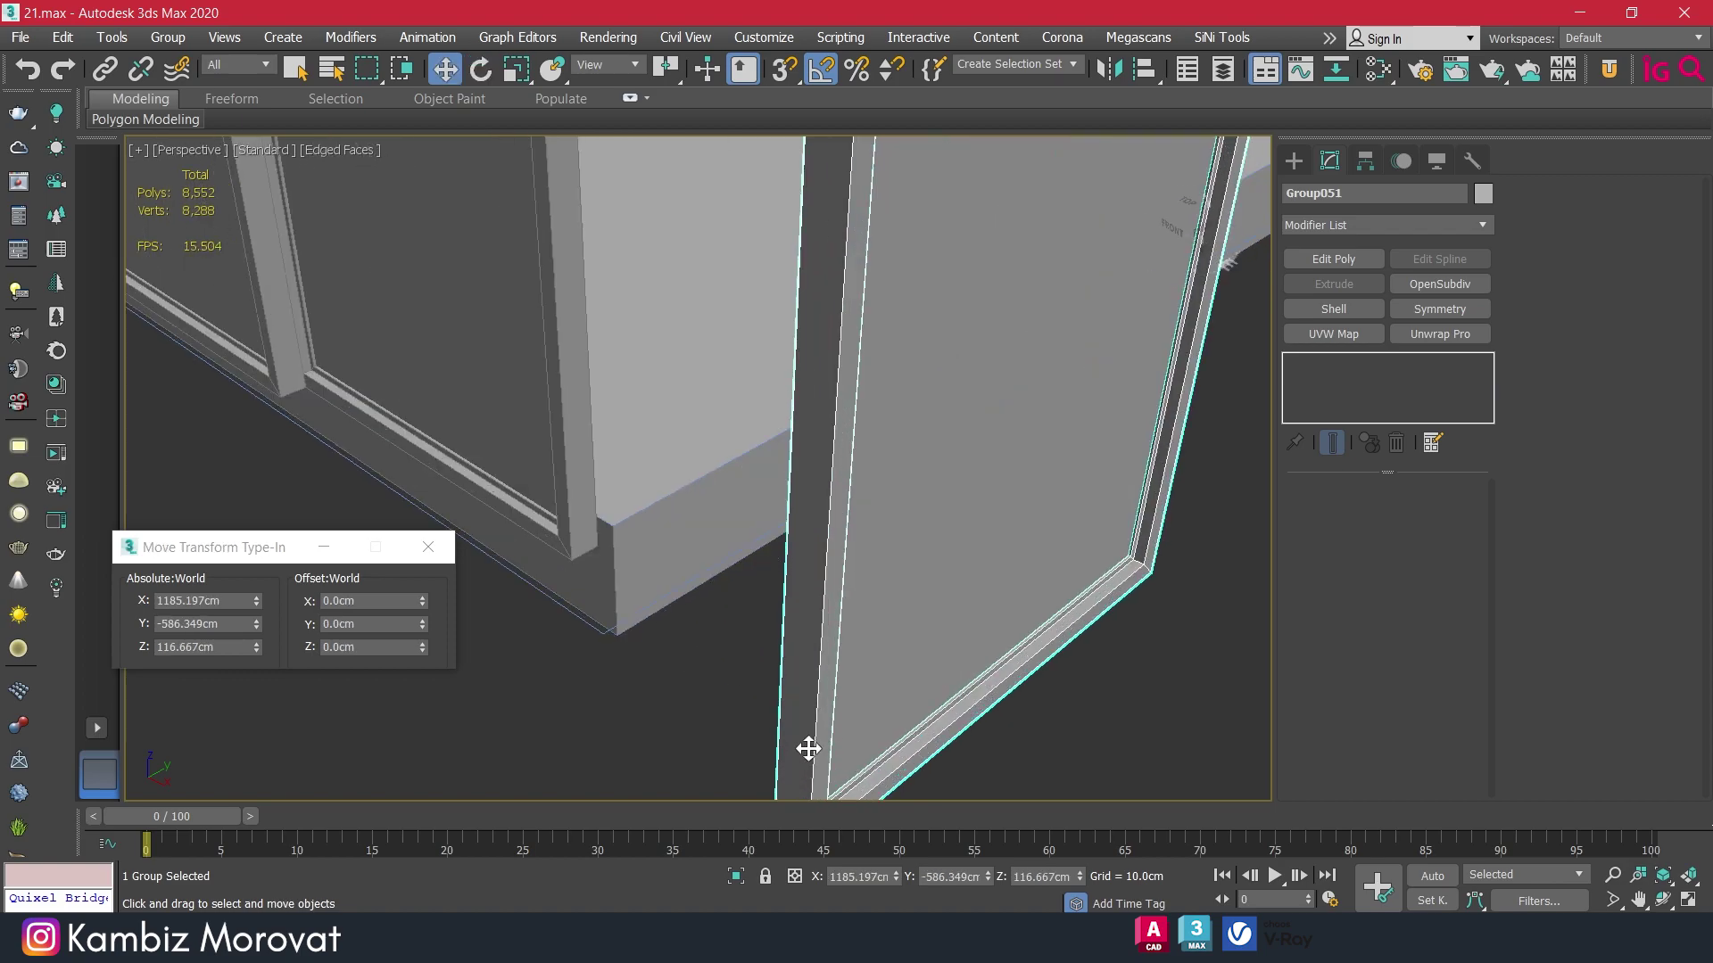
scroll(807, 750, "up", 2)
left_click_drag(816, 701, 666, 479)
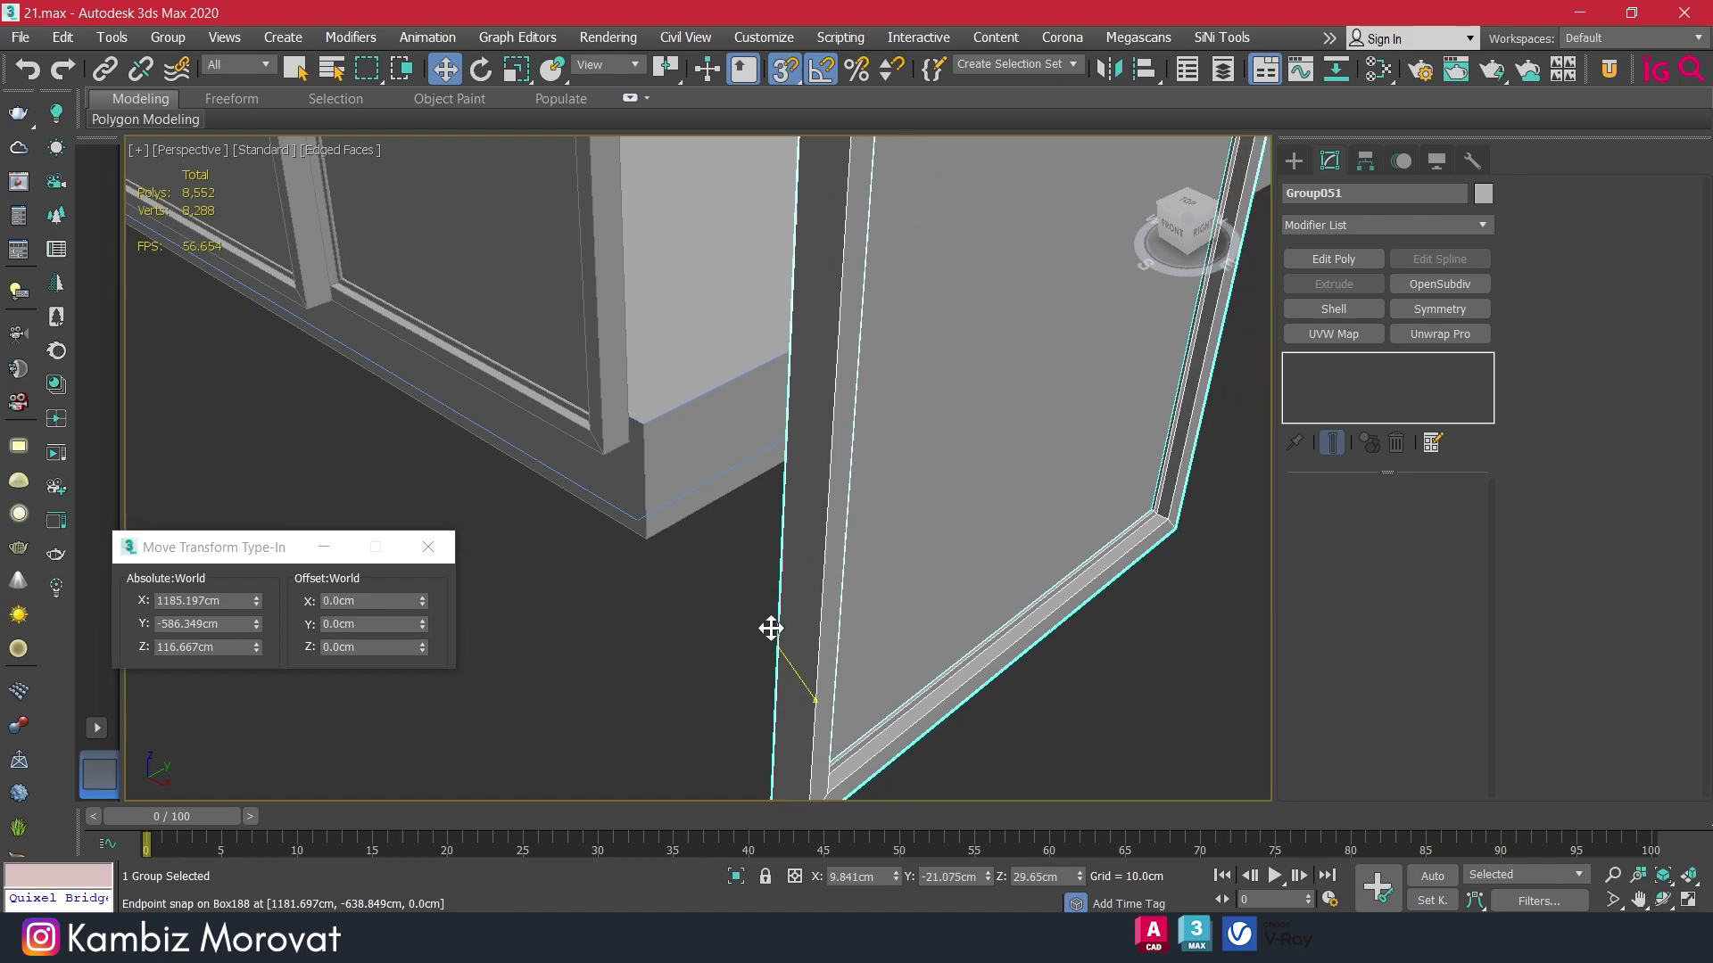
Shift-drag another copy of the frame along the side wall.
middle_click_drag(667, 479, 726, 612, "alt")
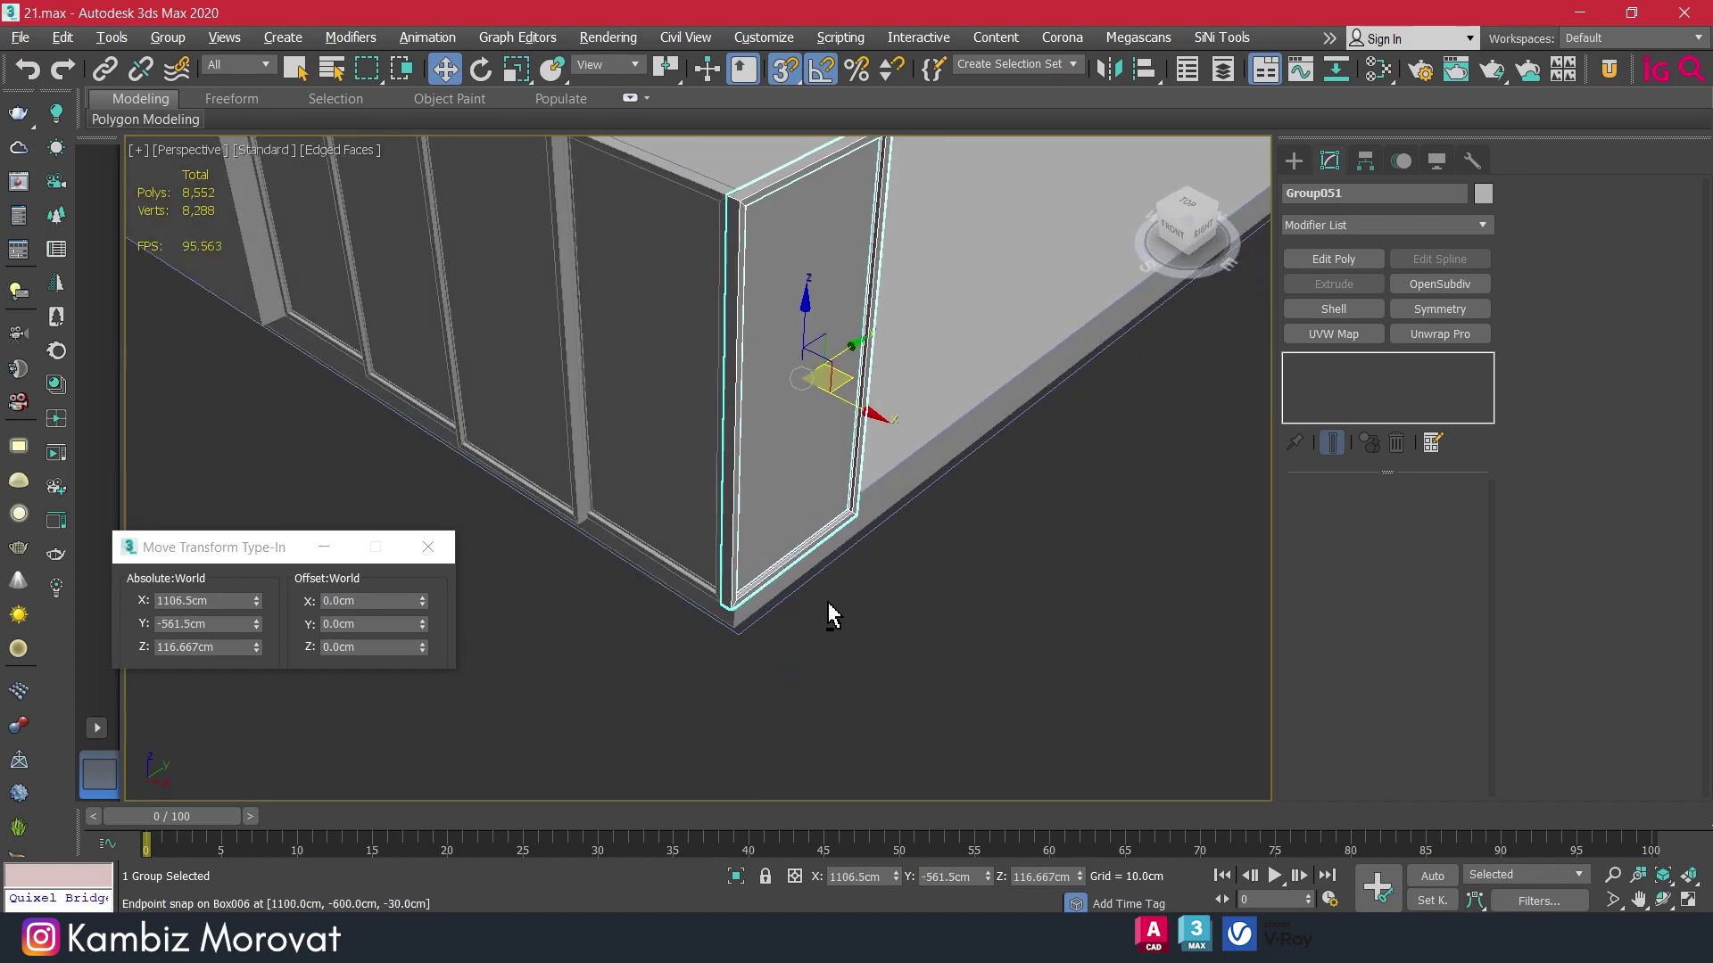
scroll(760, 614, "up", 3)
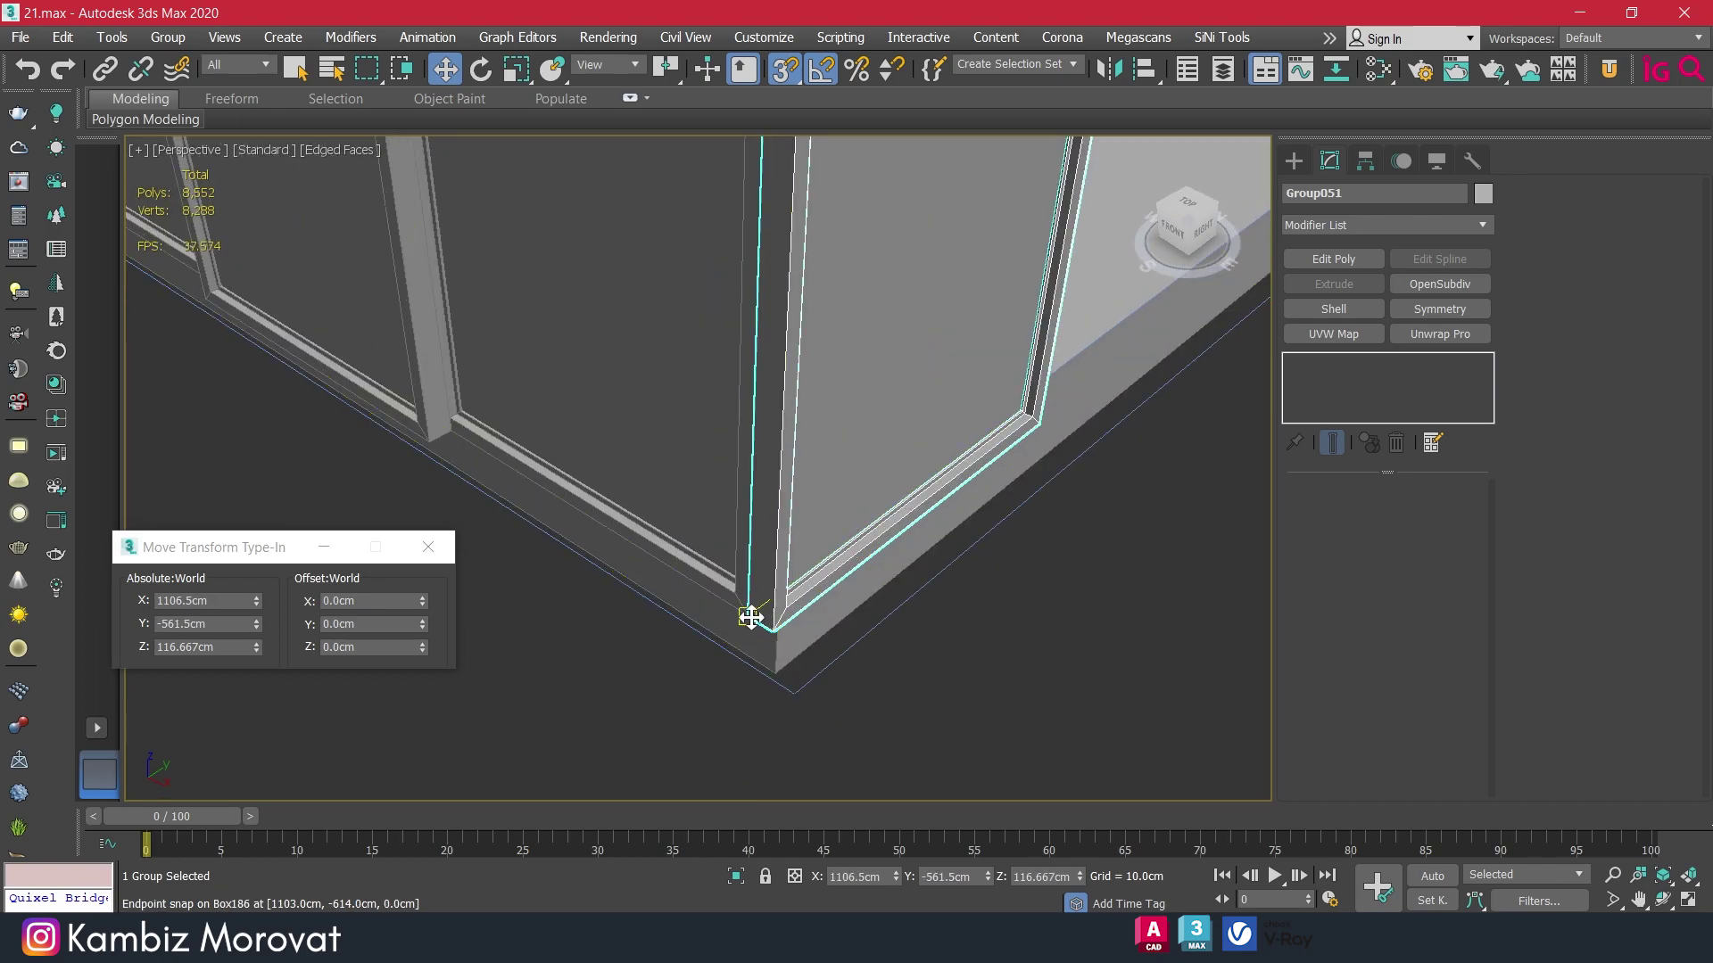
left_click_drag(749, 615, 1037, 422, "shift")
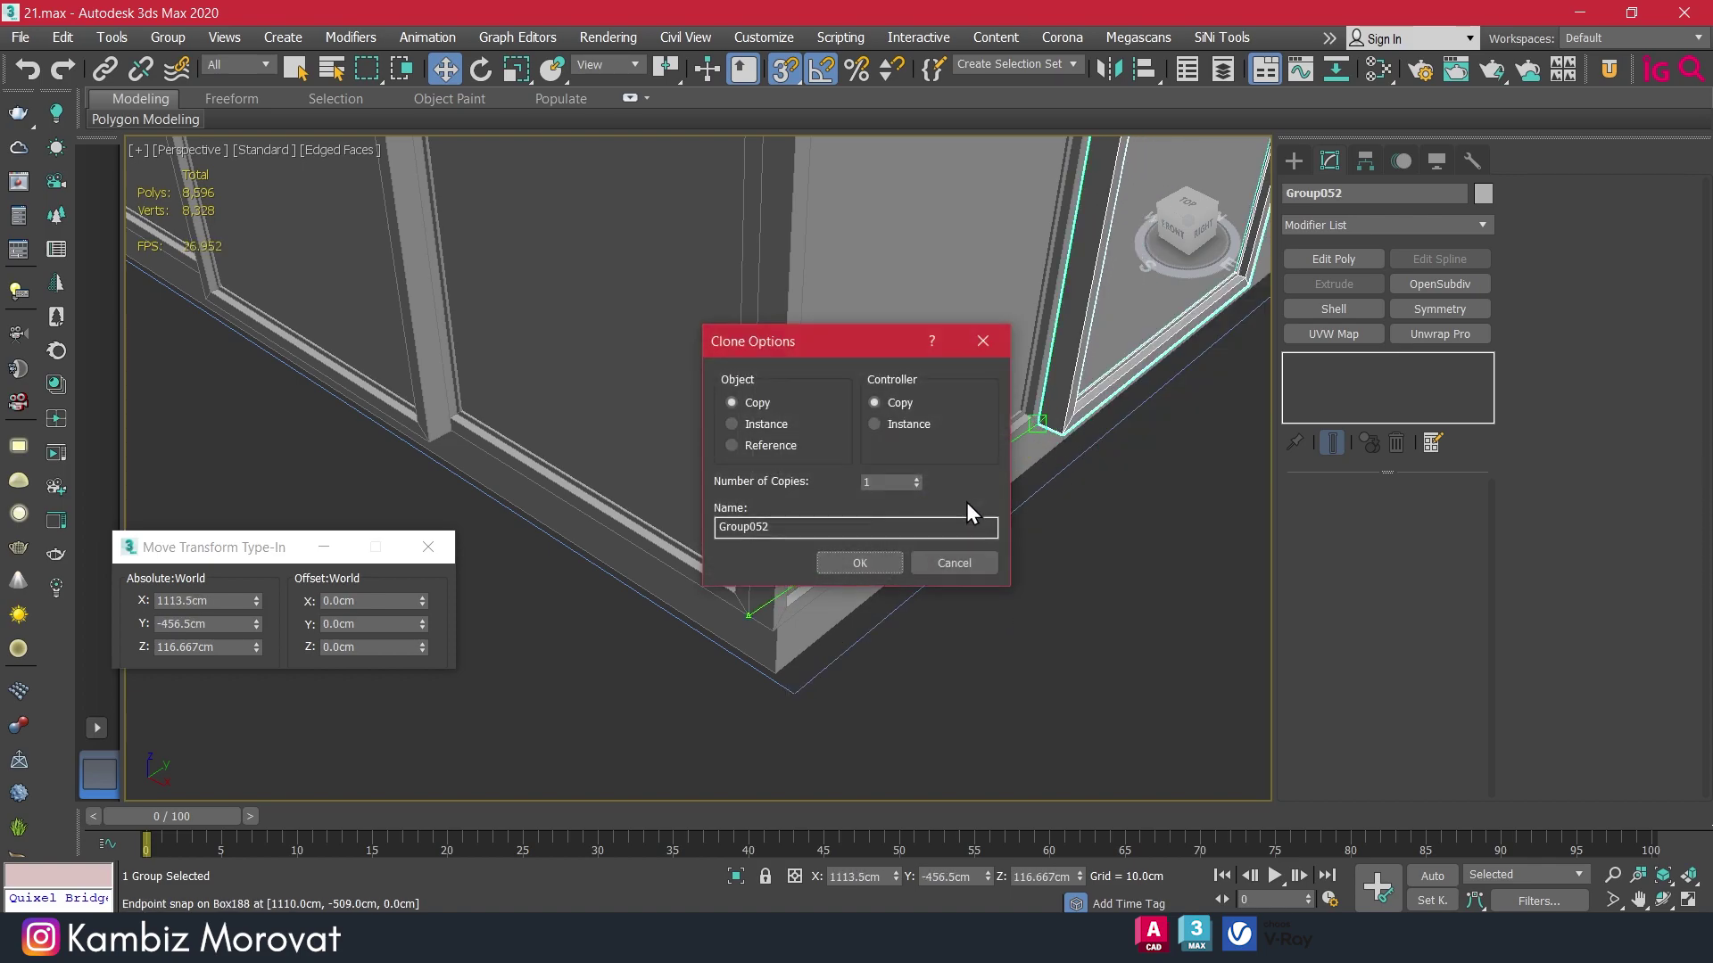
Create frame copy Group052 and snap it flush against the corner frame.
left_click(867, 571)
middle_click_drag(869, 576, 947, 333, "alt")
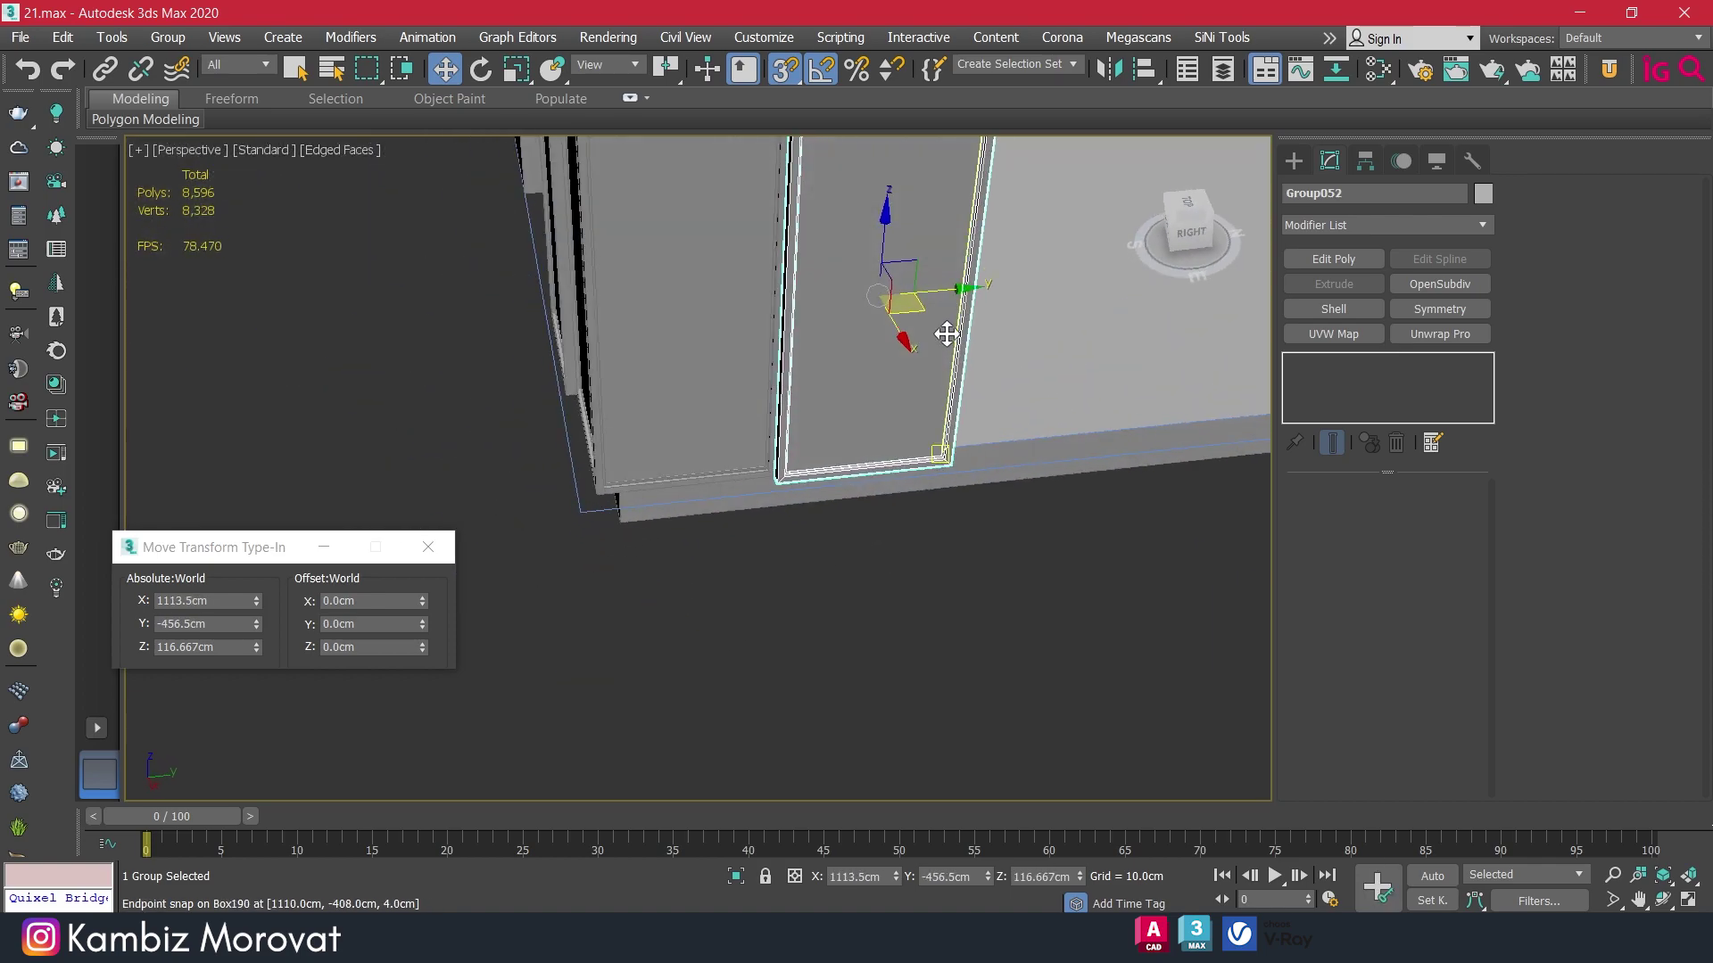
scroll(797, 458, "up", 3)
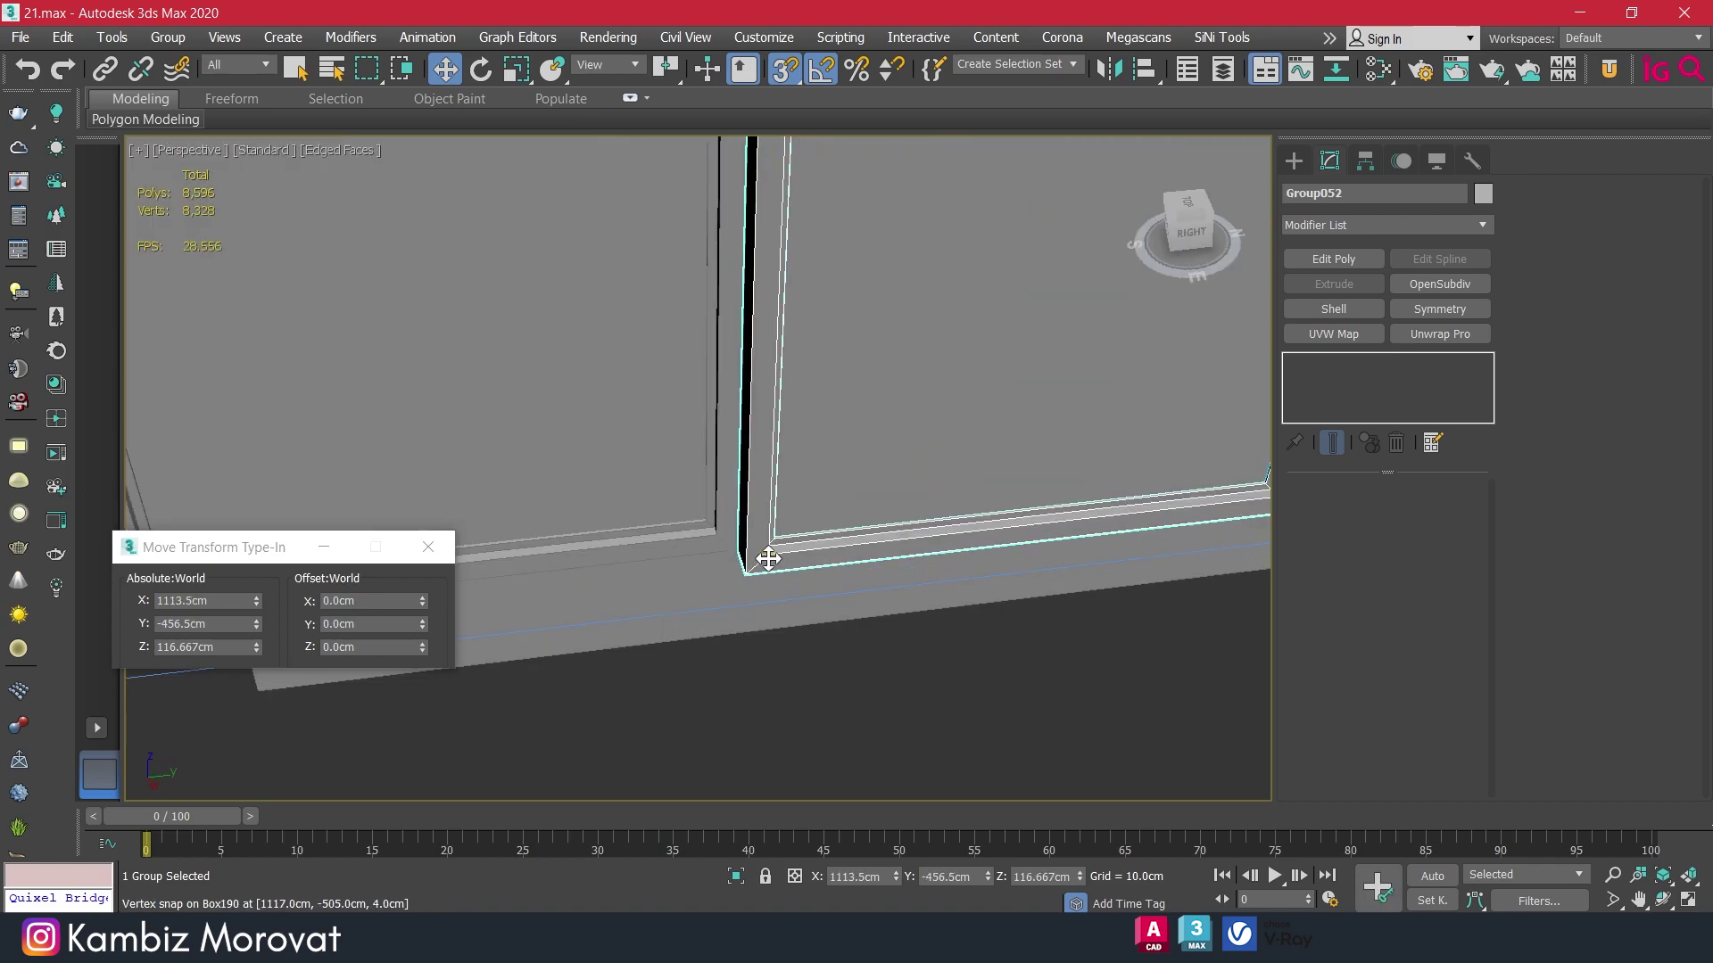
left_click_drag(769, 560, 737, 545)
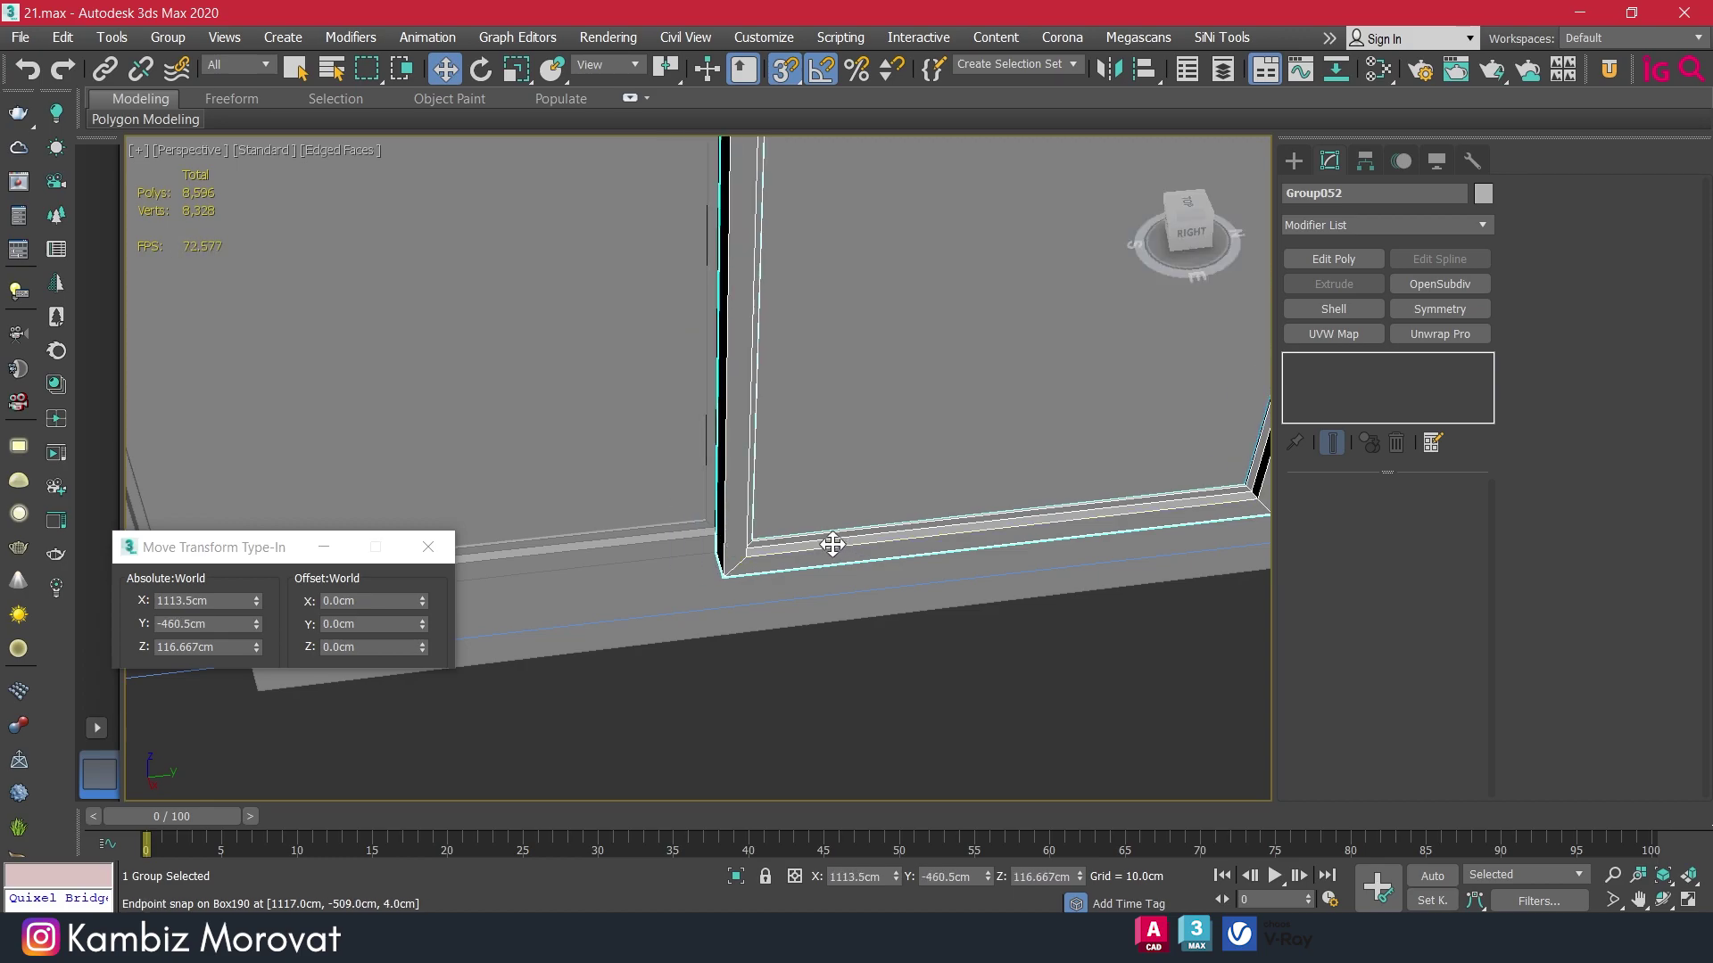
scroll(852, 527, "down", 3)
scroll(783, 584, "down", 3)
middle_click_drag(783, 584, 841, 624, "alt")
scroll(629, 493, "up", 5)
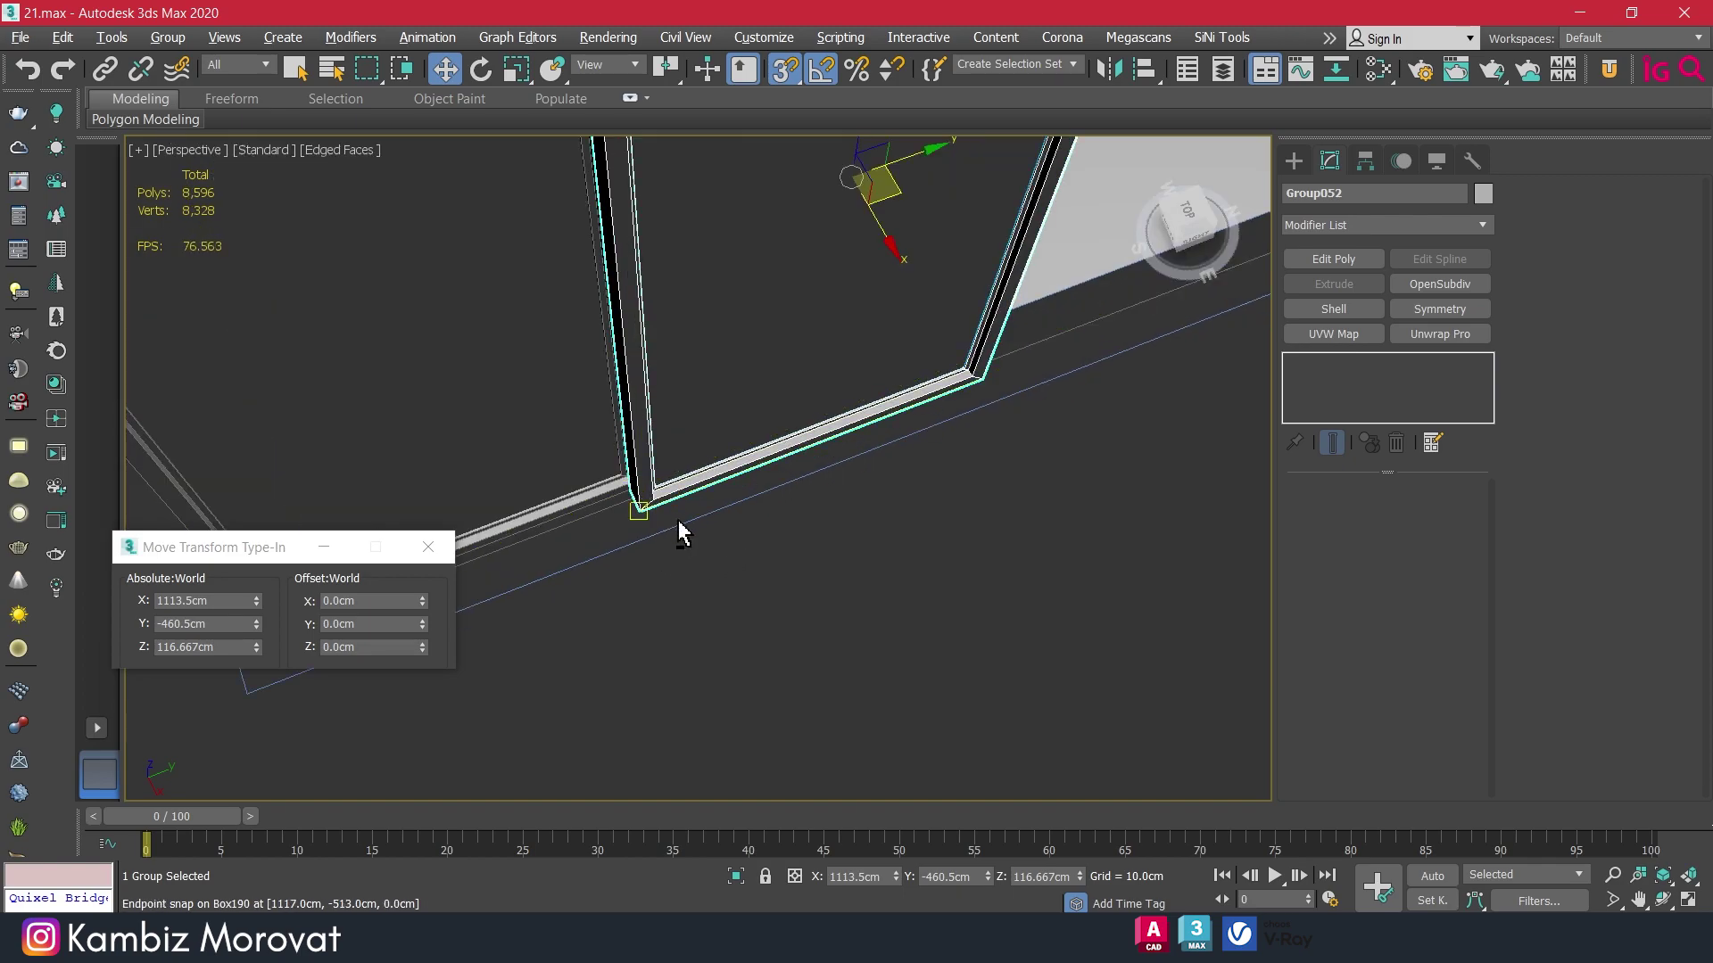
middle_click_drag(680, 533, 690, 601, "alt")
scroll(686, 652, "up", 3)
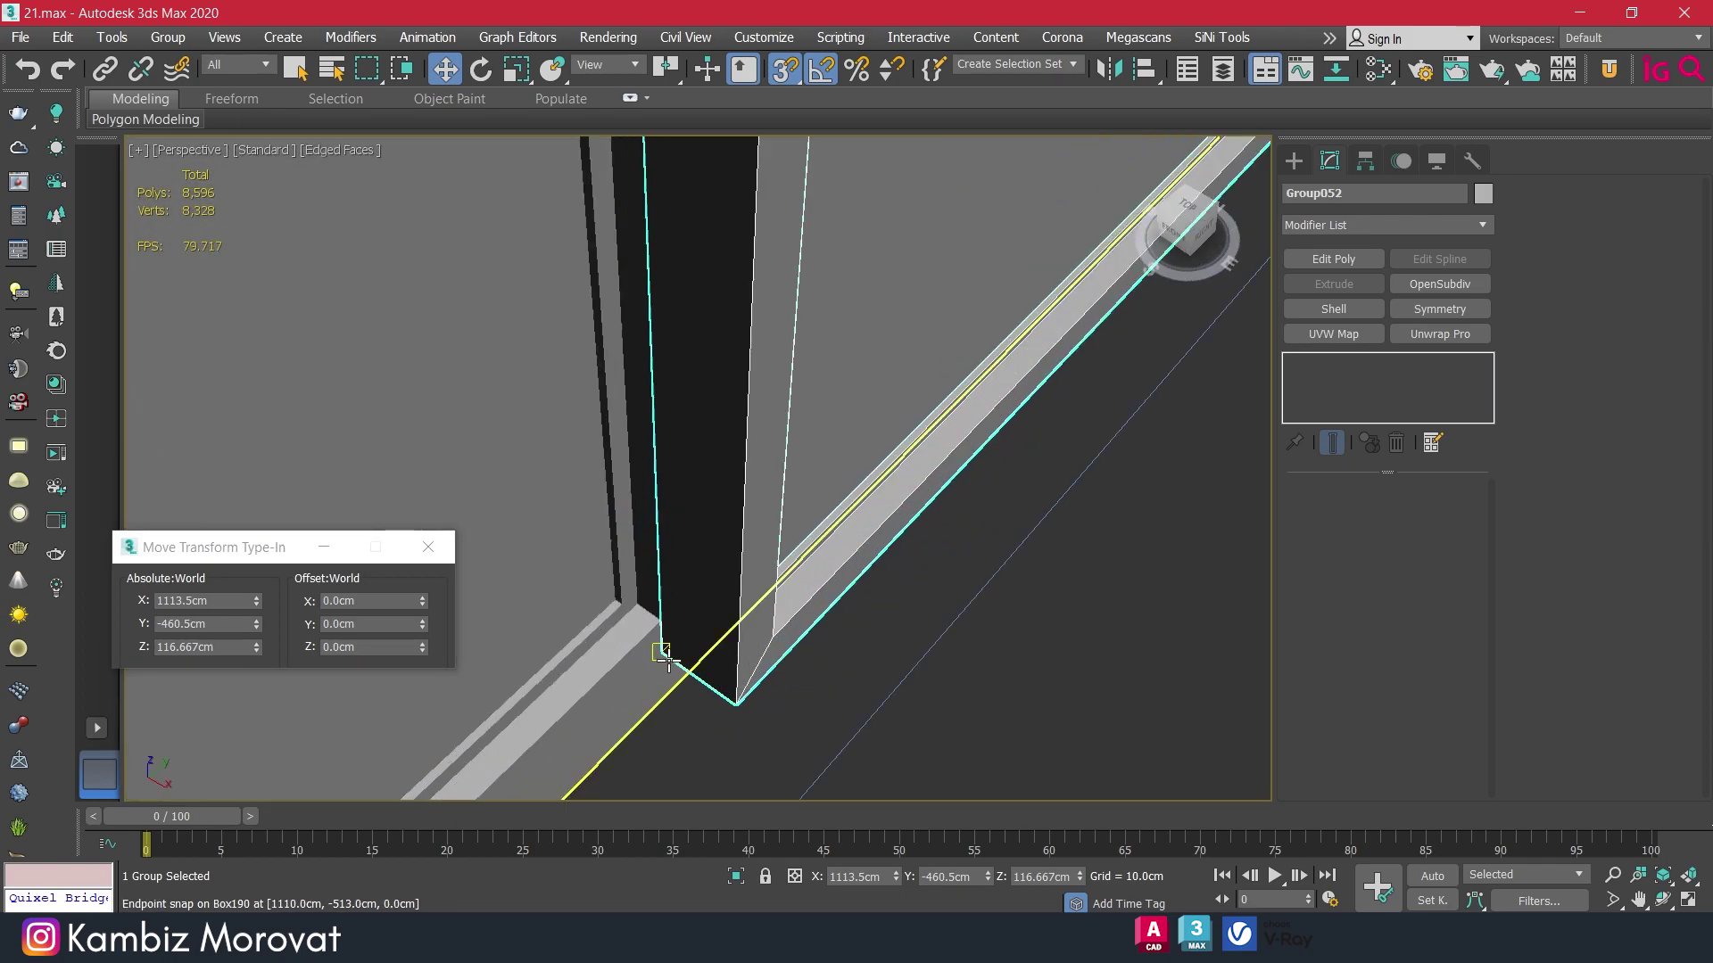
Copy another frame, Group053, along the side wall, snapped flush to its neighbour.
mouse_move(666, 657)
left_mouse_down("shift")
mouse_move(752, 648)
mouse_move(664, 454)
left_mouse_up("shift")
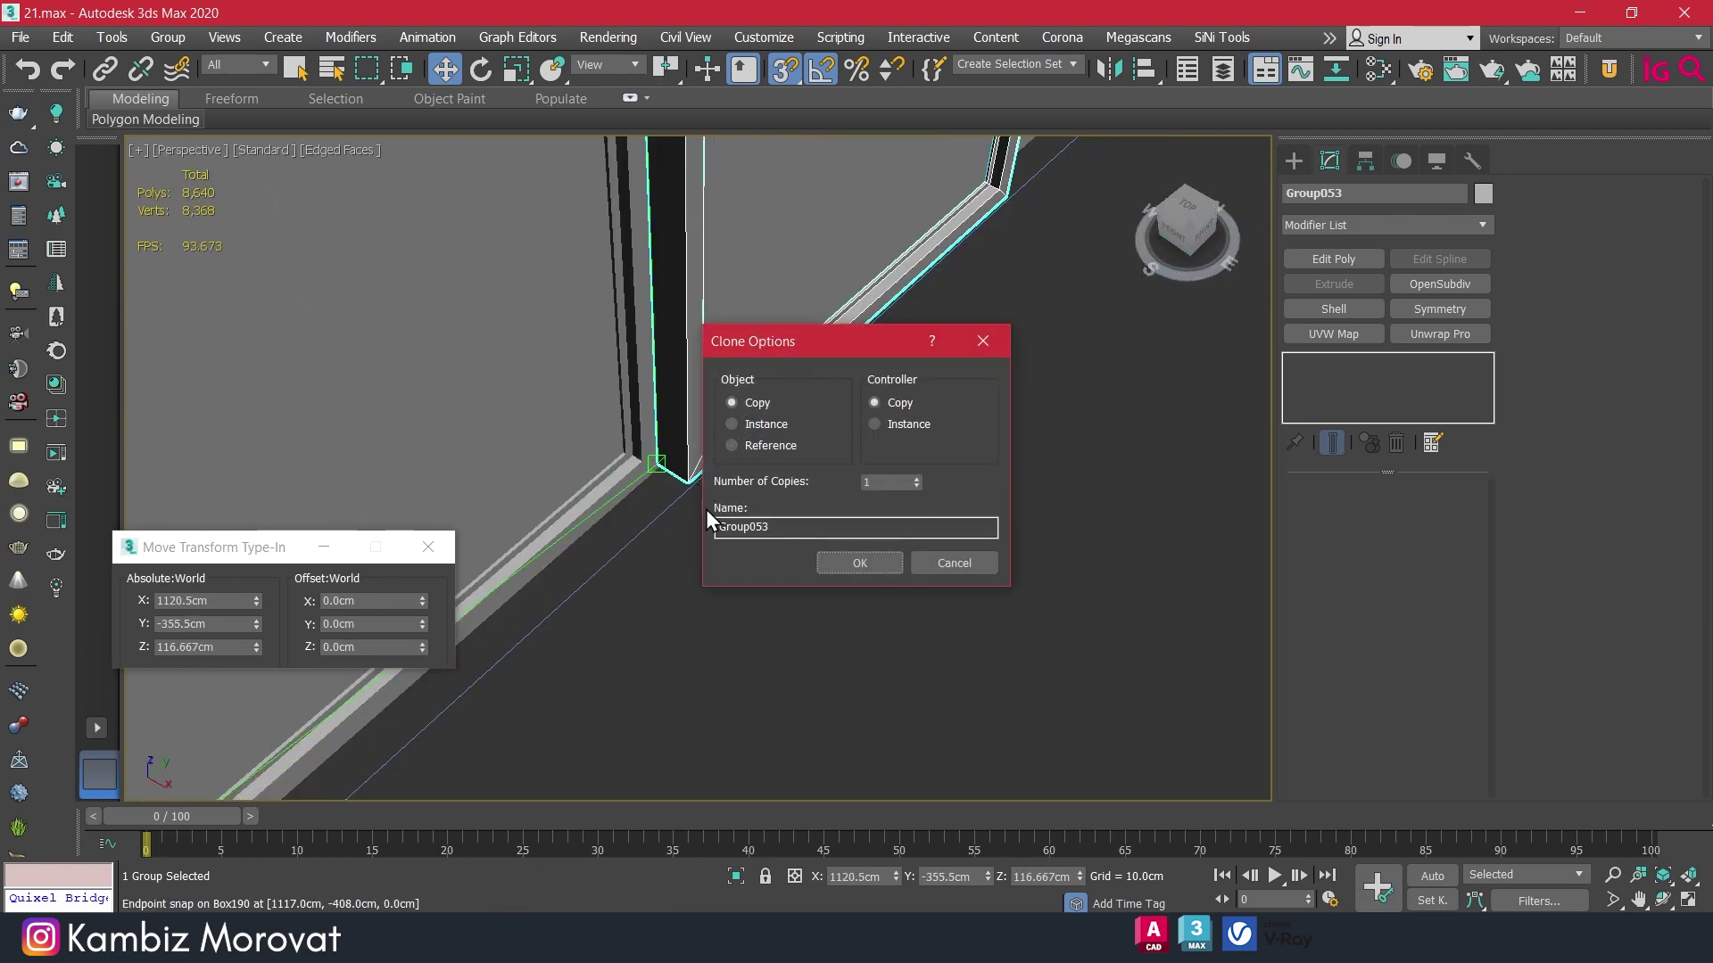
left_click(830, 563)
scroll(880, 501, "down", 3)
middle_click_drag(880, 501, 854, 277, "alt")
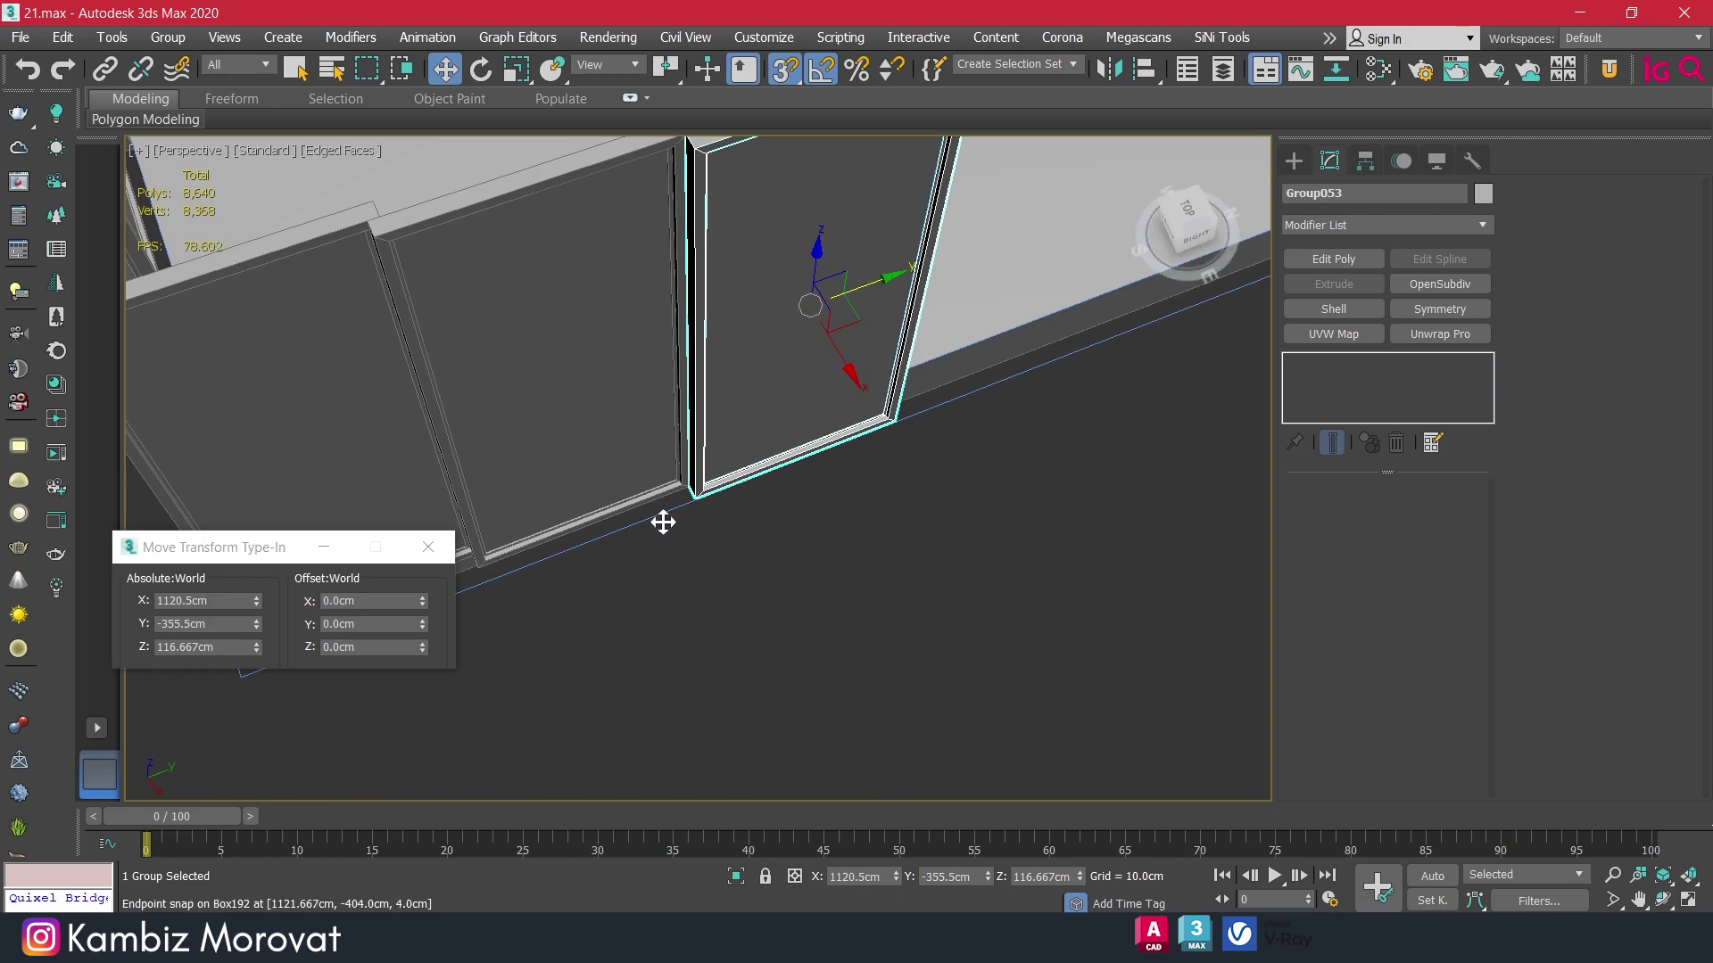
scroll(663, 522, "up", 2)
middle_click_drag(780, 440, 733, 461, "alt")
left_click_drag(726, 477, 650, 448)
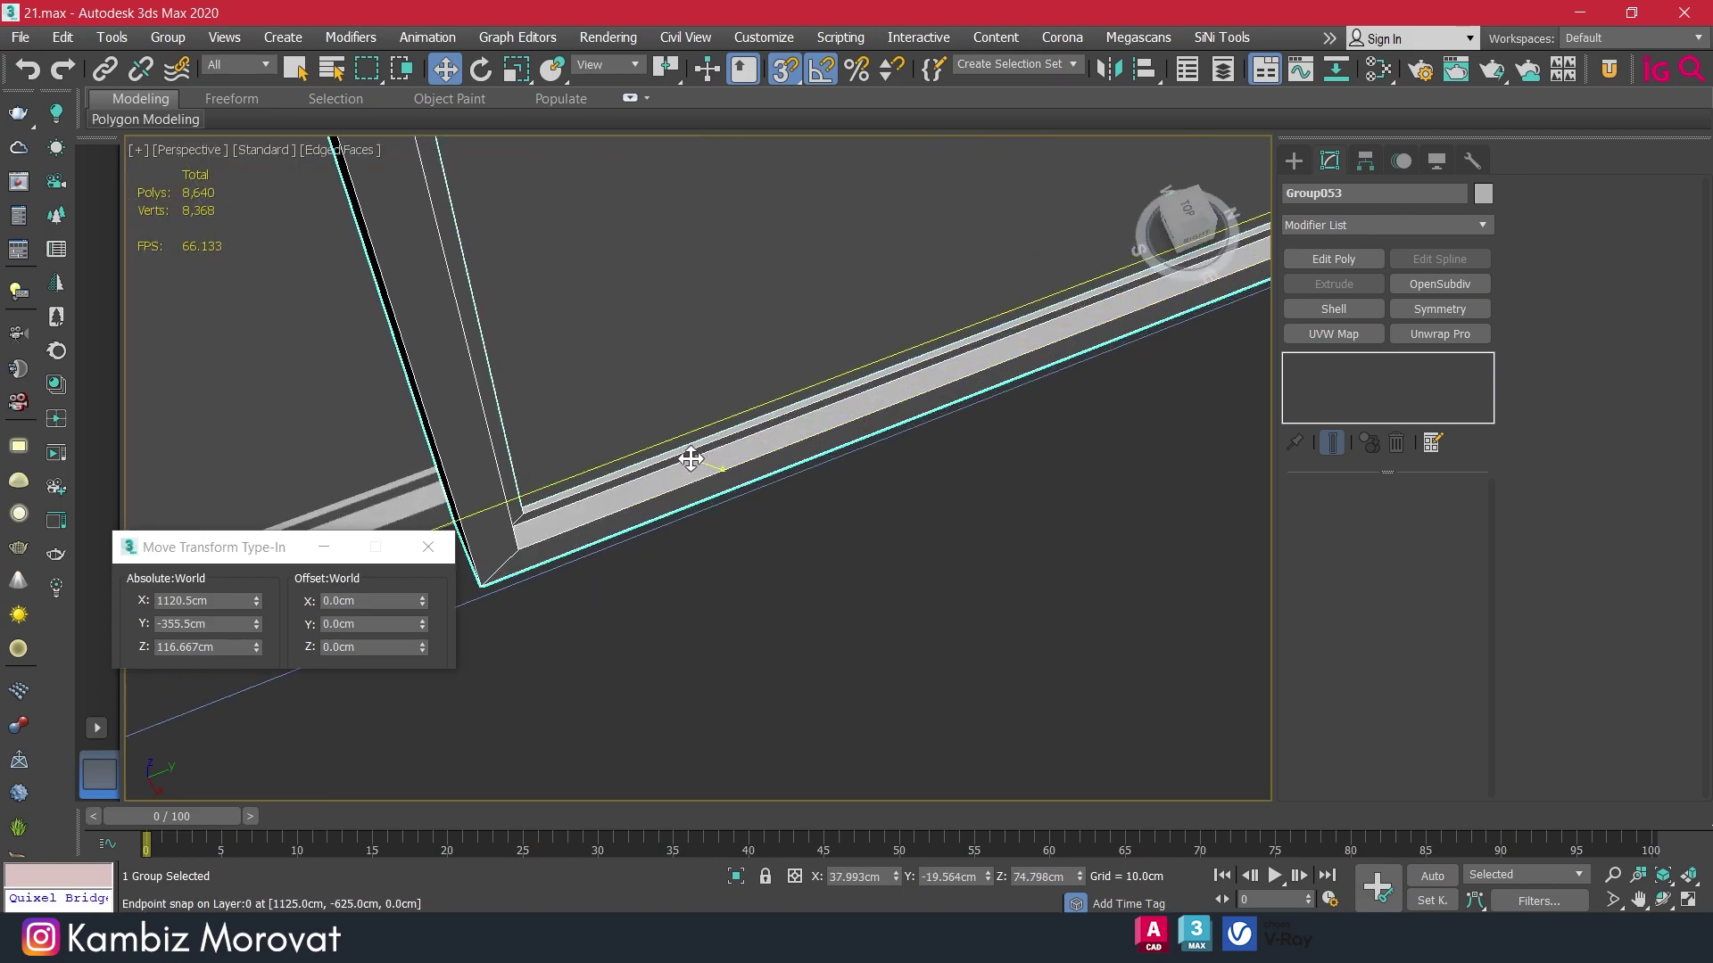
mouse_move(650, 447)
middle_mouse_down("alt")
mouse_move(819, 461)
mouse_move(696, 497)
middle_mouse_up("alt")
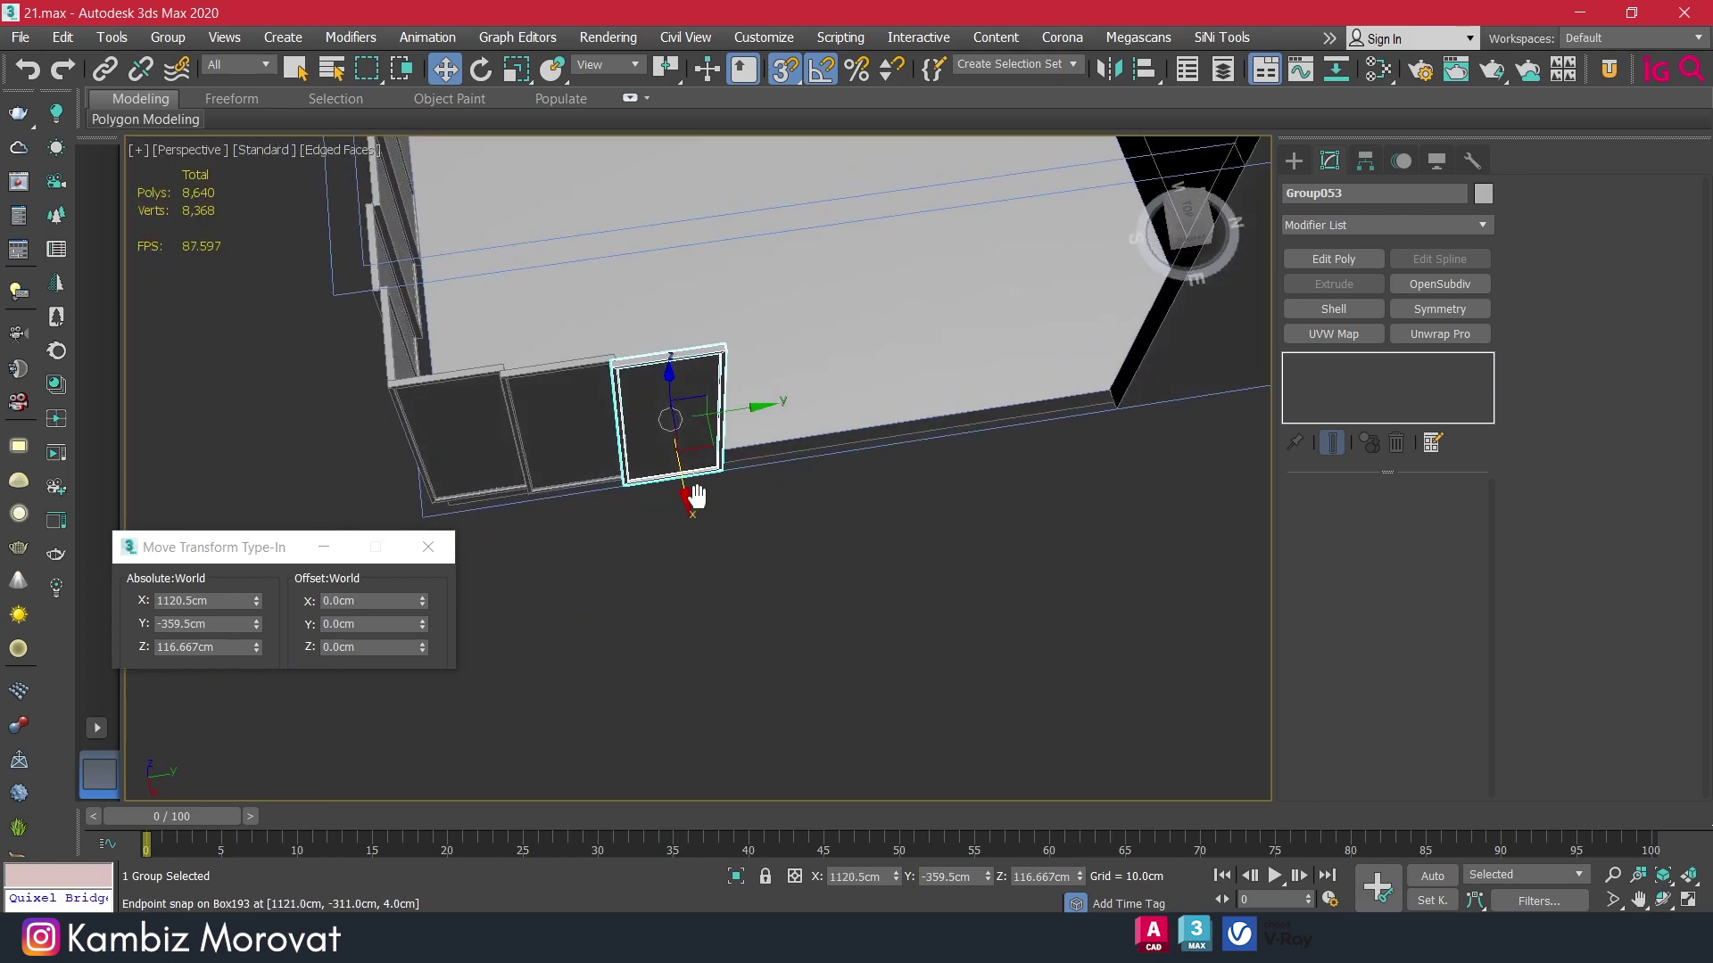
Select the previous side-wall frame and drag out a further copy, Group054.
left_click(576, 430)
scroll(580, 429, "up", 2)
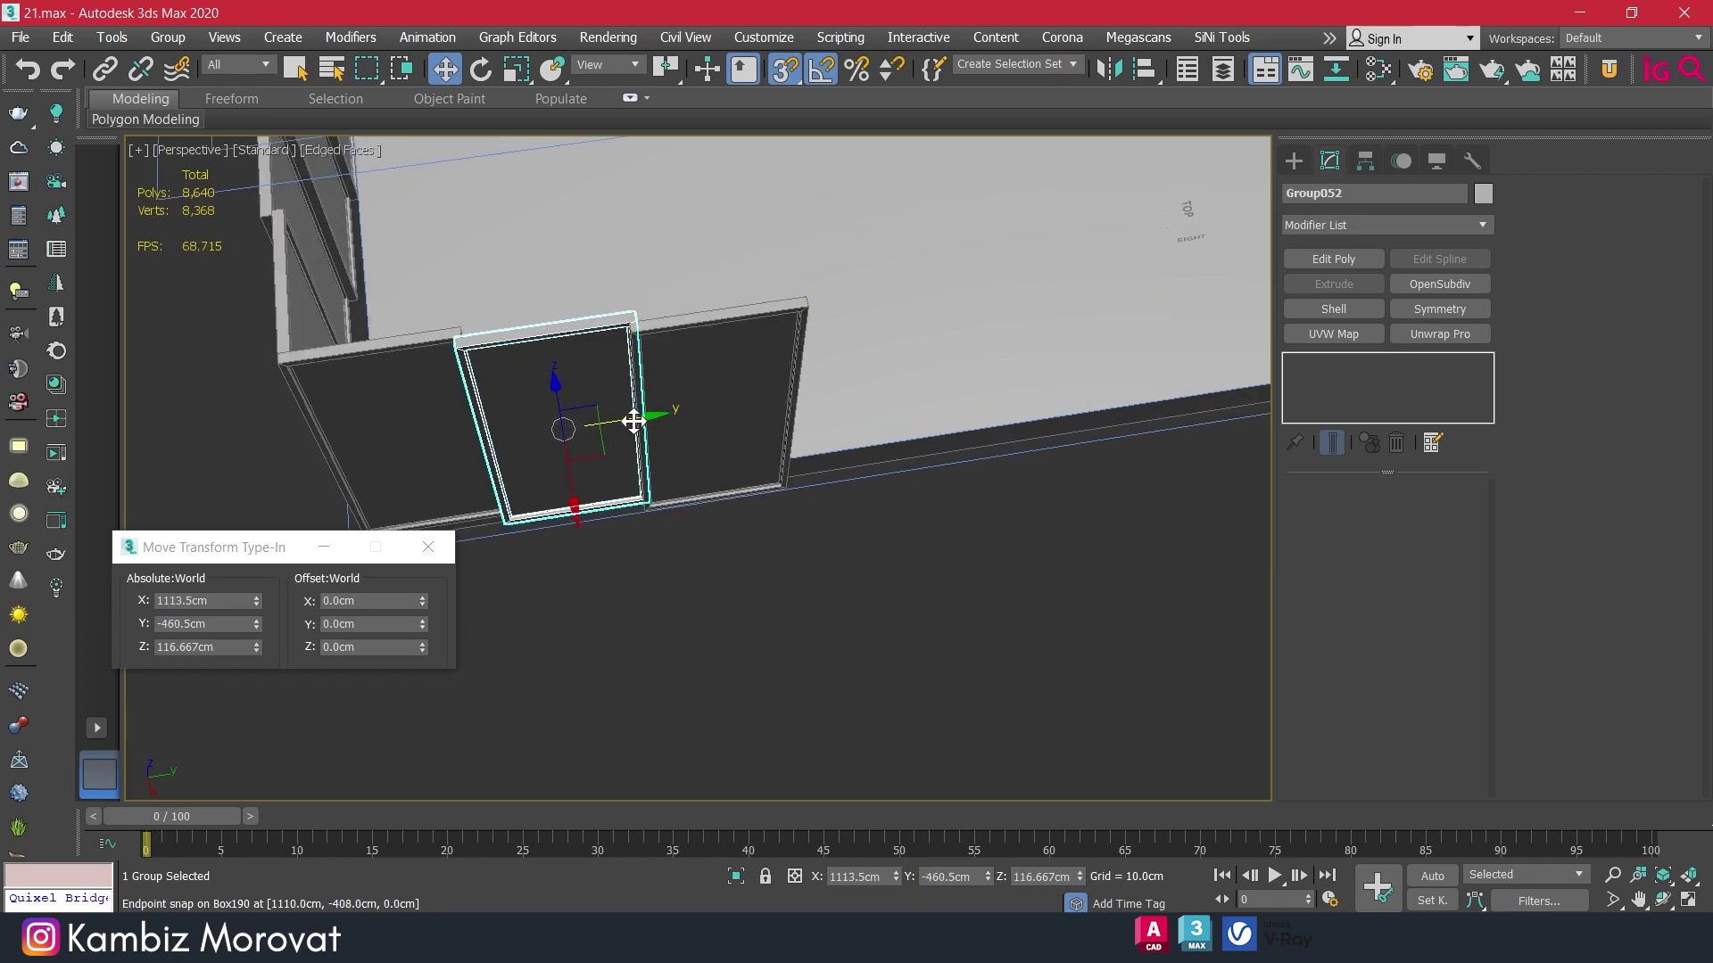
middle_click_drag(633, 421, 535, 401, "alt")
scroll(535, 401, "up", 4)
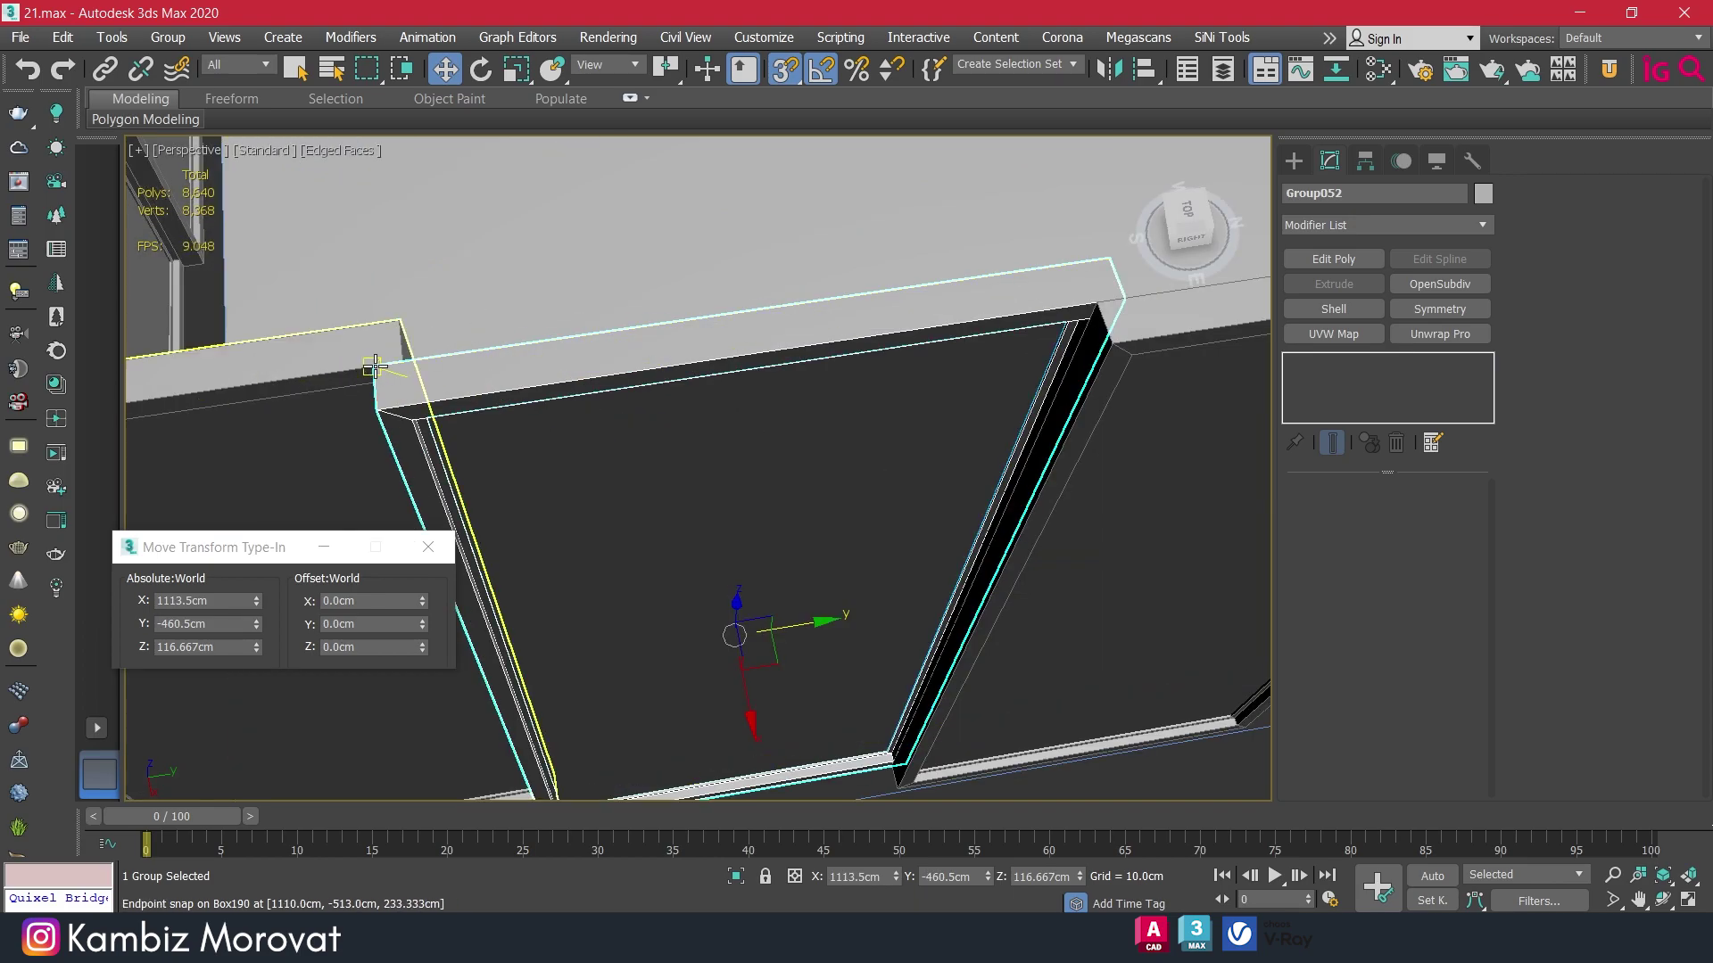
left_click_drag(374, 368, 938, 366, "shift")
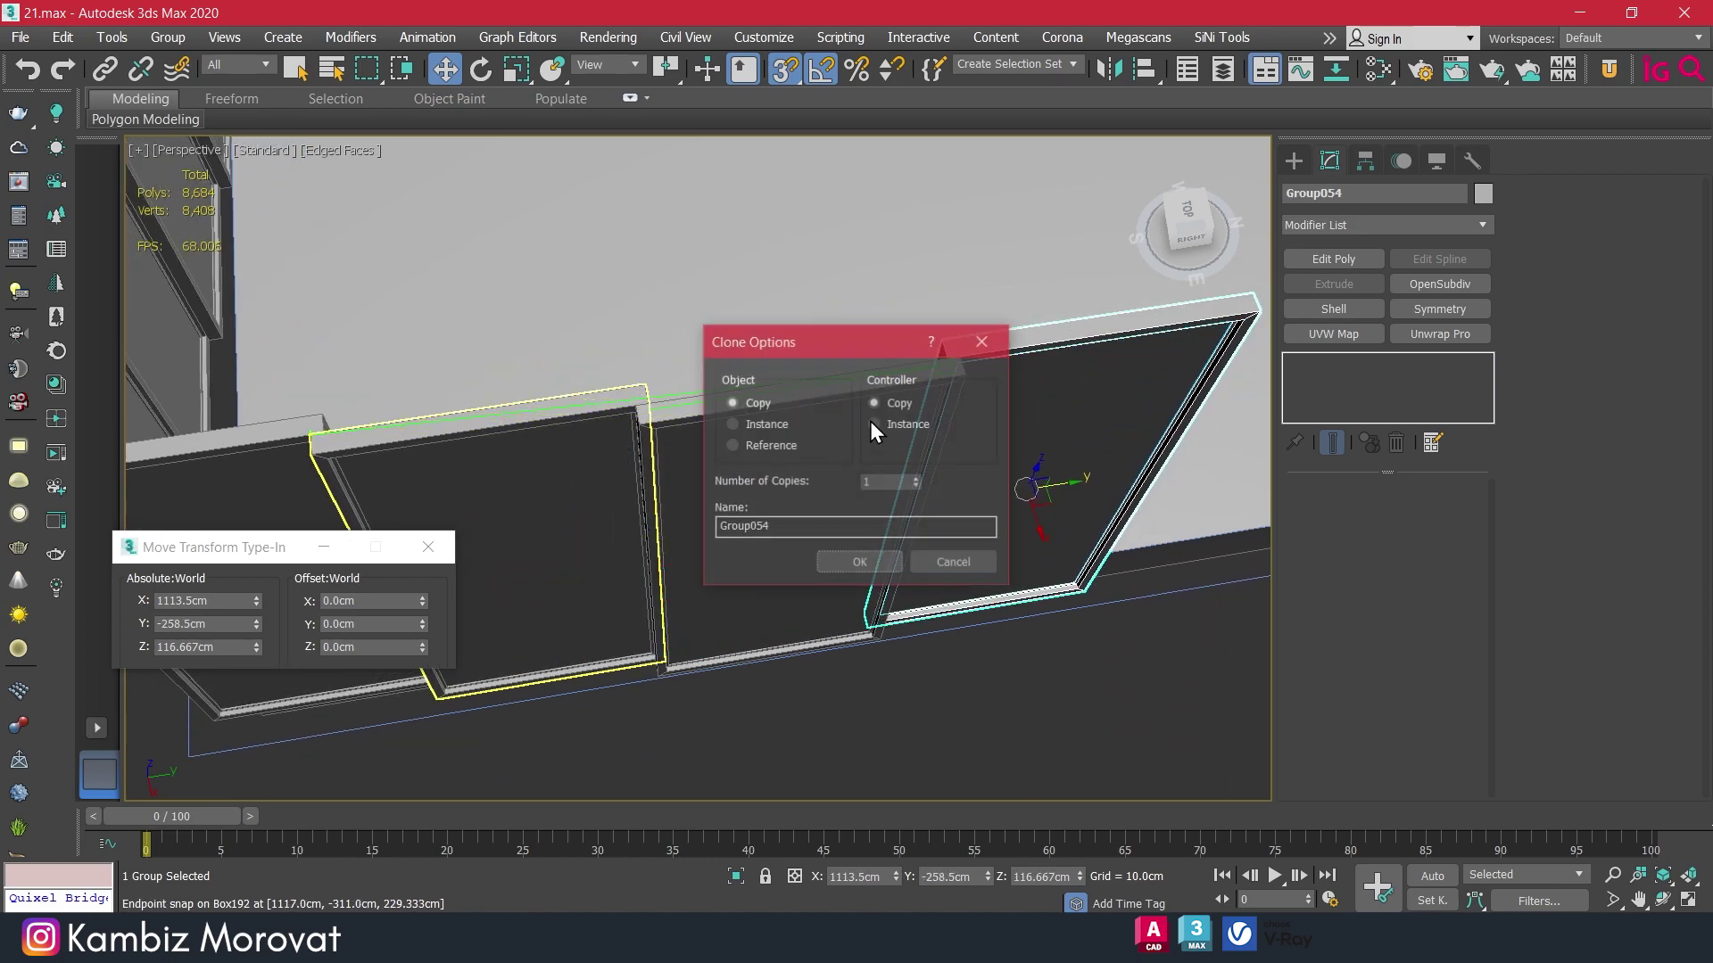
Copy the leftmost panel unit to the next spot along the wall.
left_click(868, 559)
left_click(196, 470)
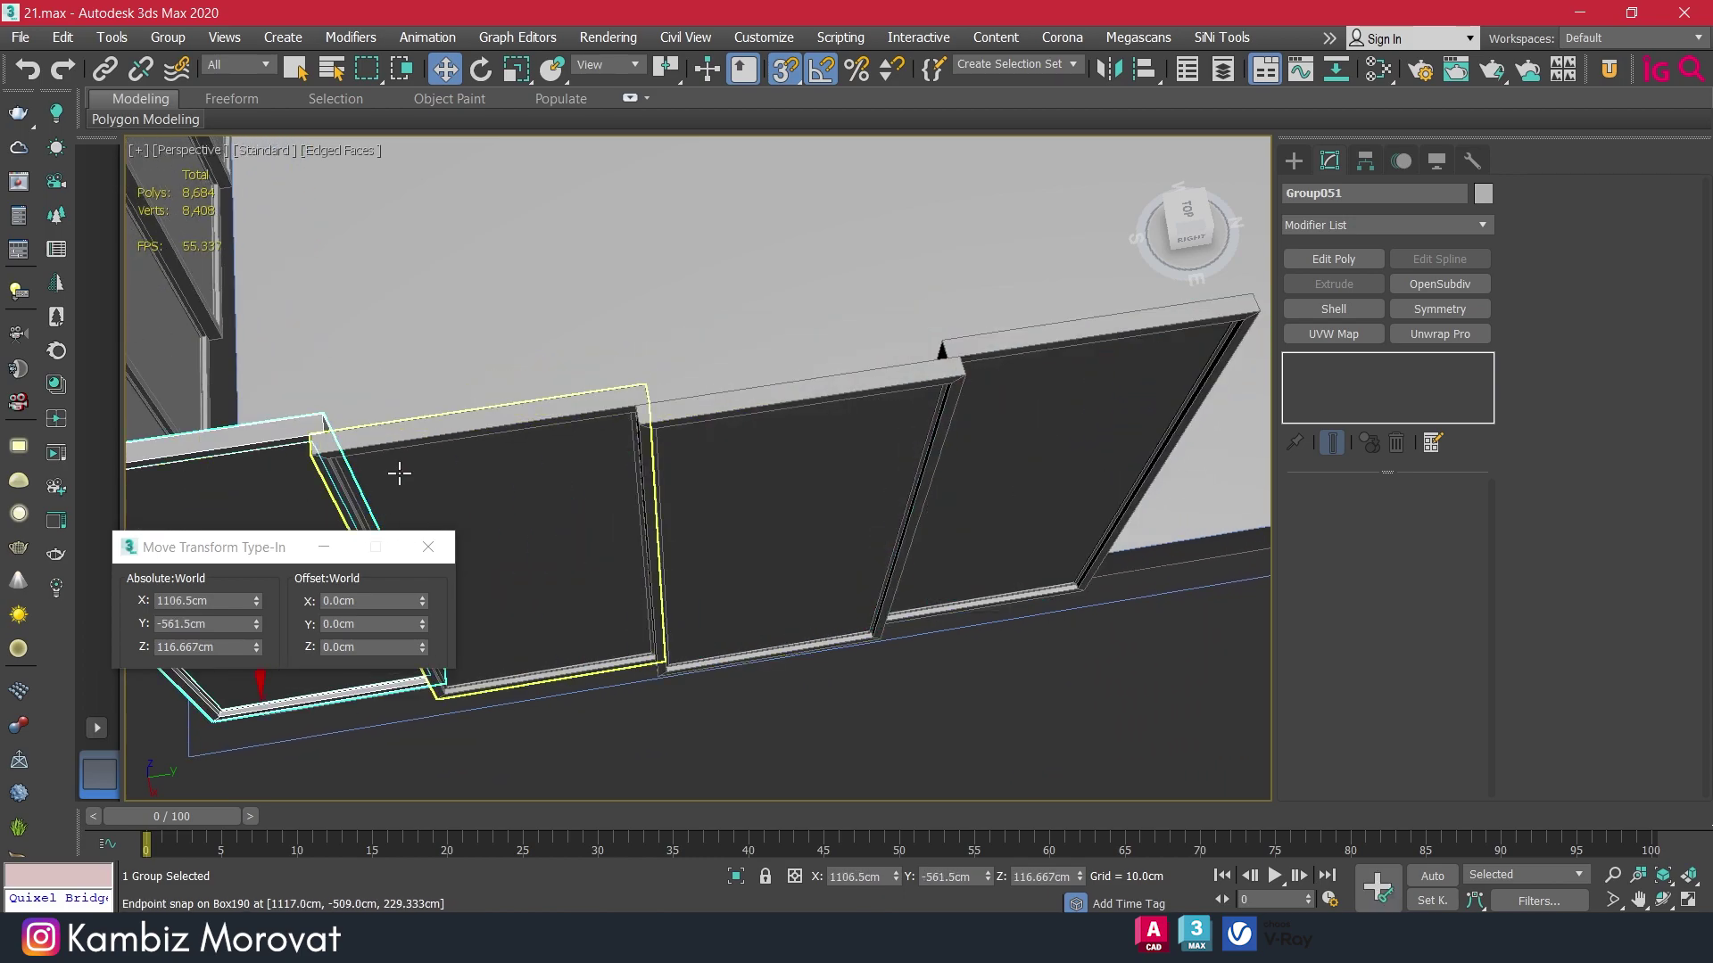
middle_click_drag(398, 474, 702, 422)
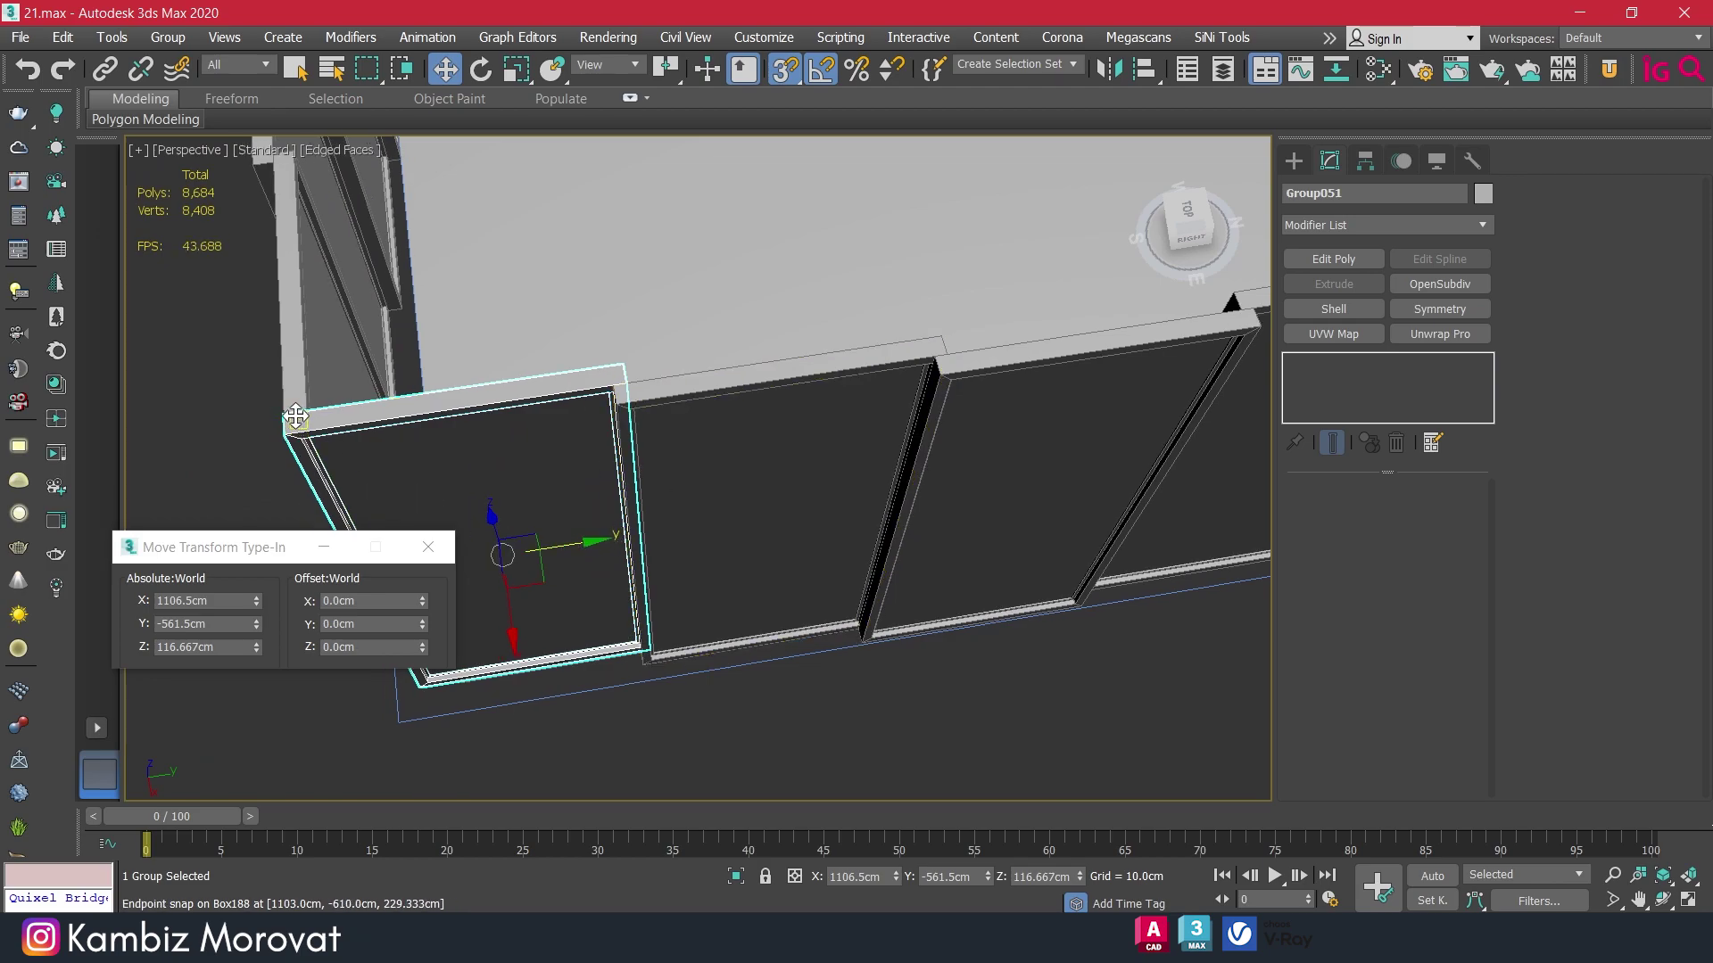
left_click_drag(285, 416, 865, 448, "shift")
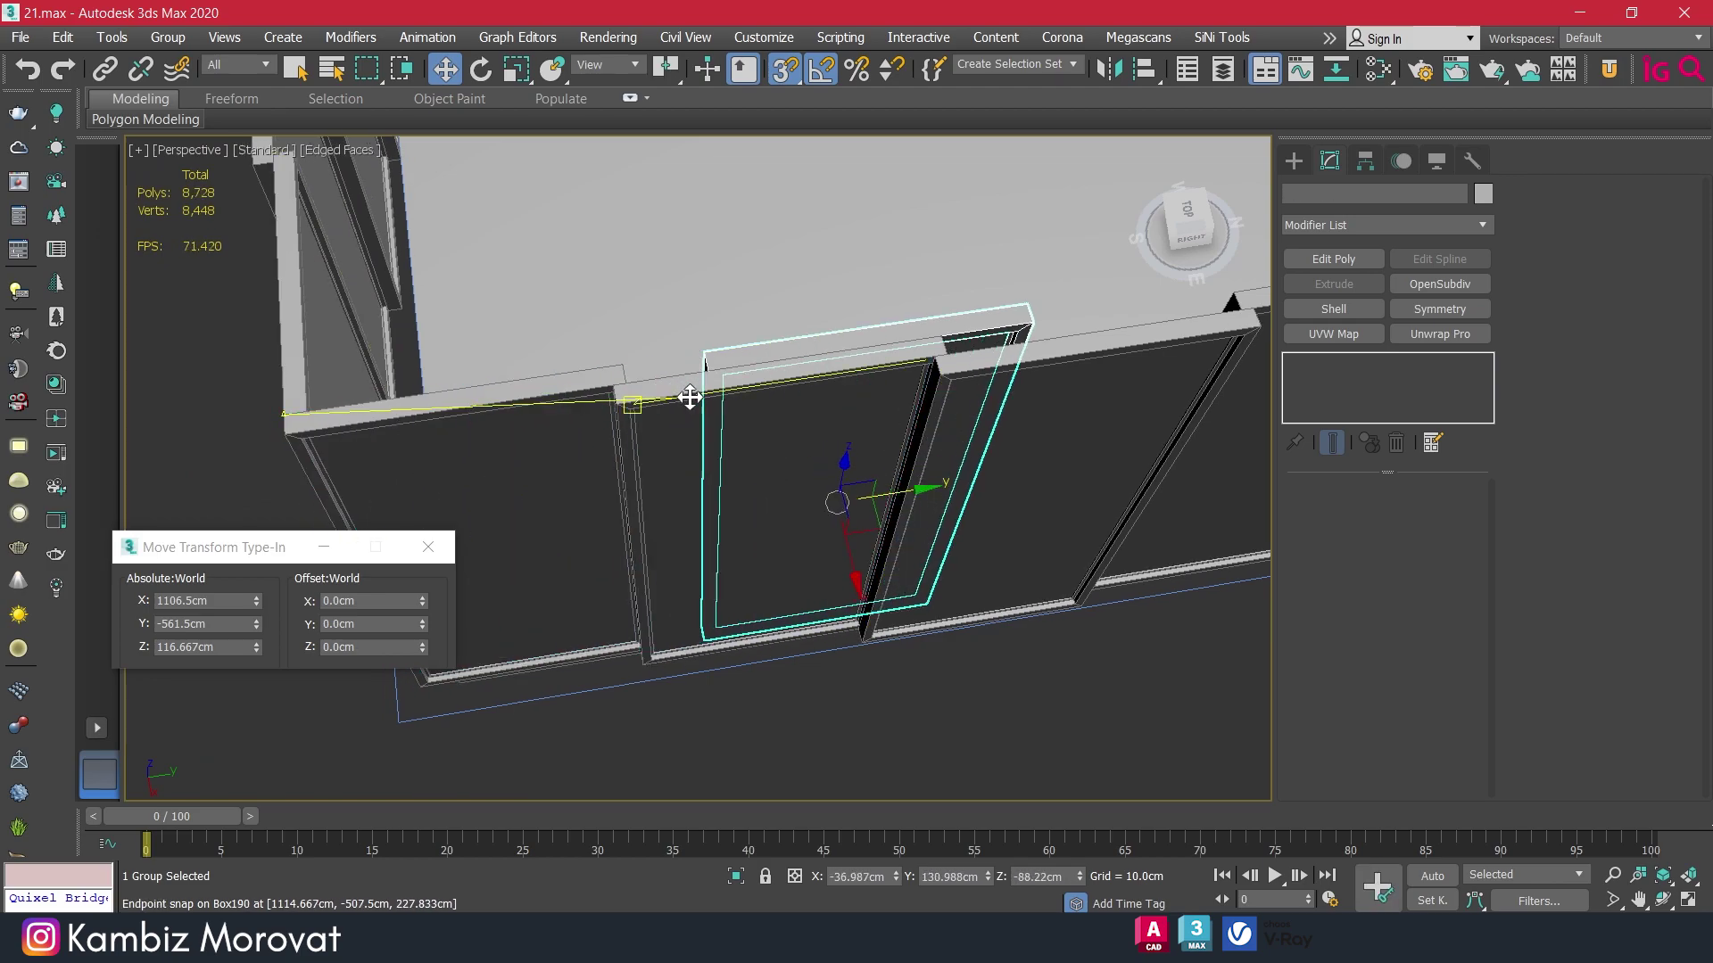
scroll(693, 393, "down", 3)
scroll(630, 447, "up", 3)
scroll(749, 398, "up", 2)
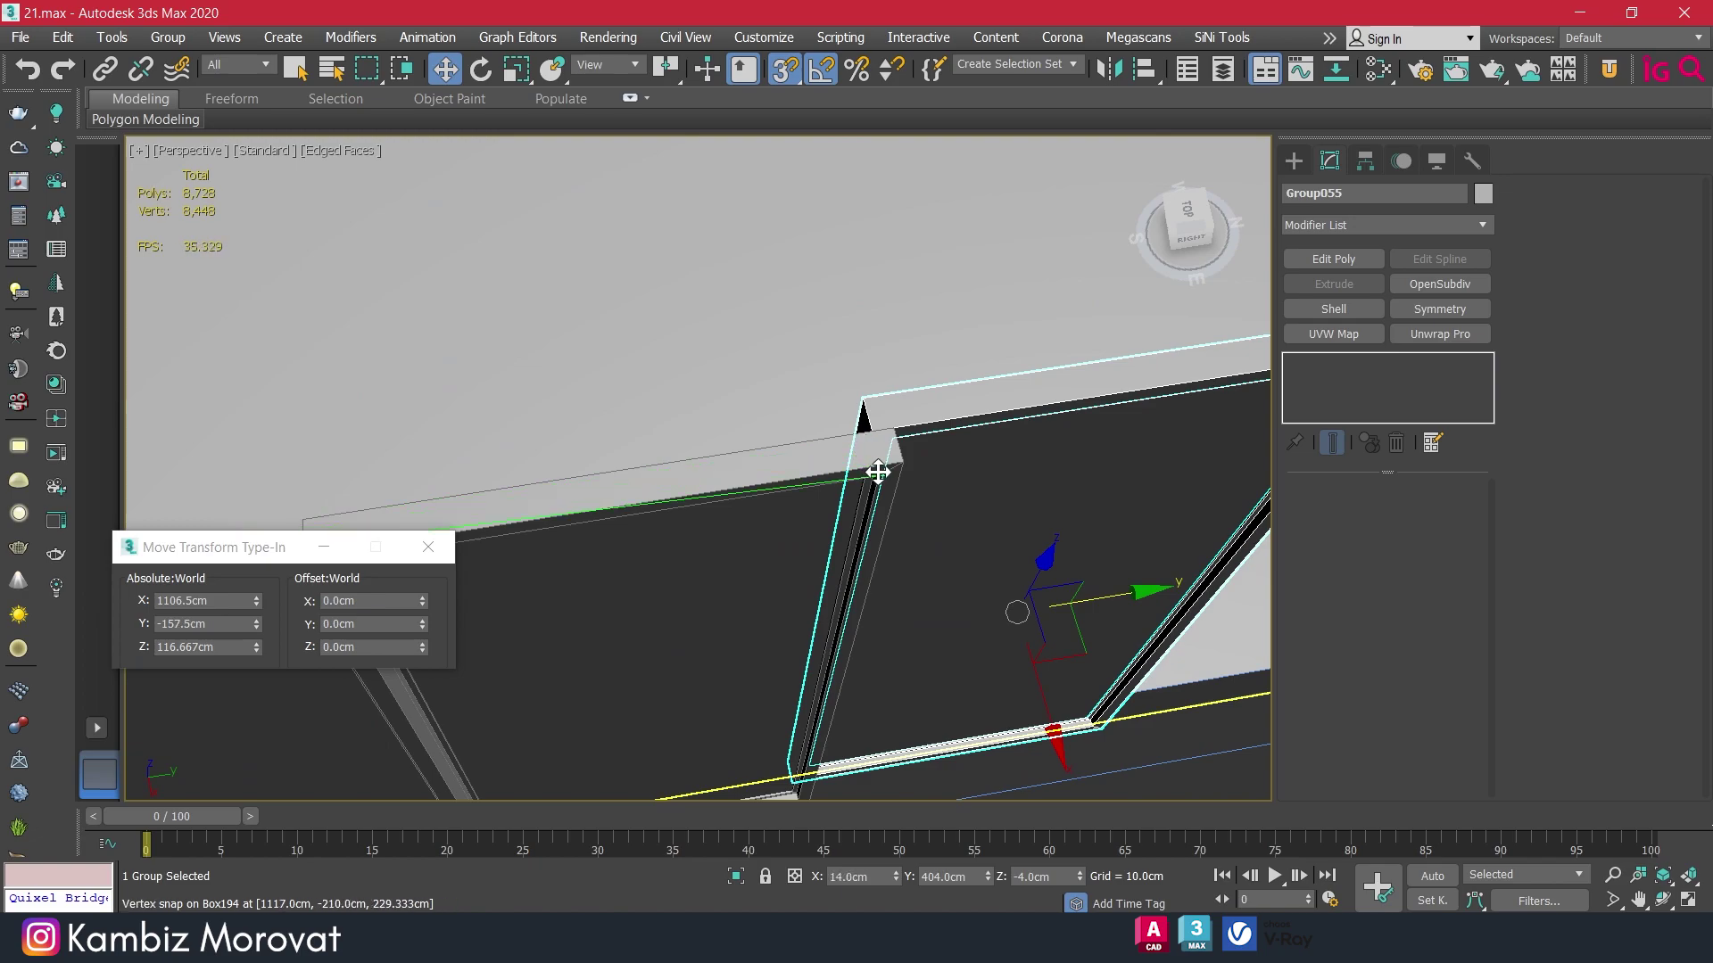
left_click(860, 564)
Copy the panel on the left out to the end of the row.
scroll(860, 564, "down", 2)
middle_click_drag(830, 553, 661, 499)
left_click(637, 508)
scroll(646, 497, "down", 1)
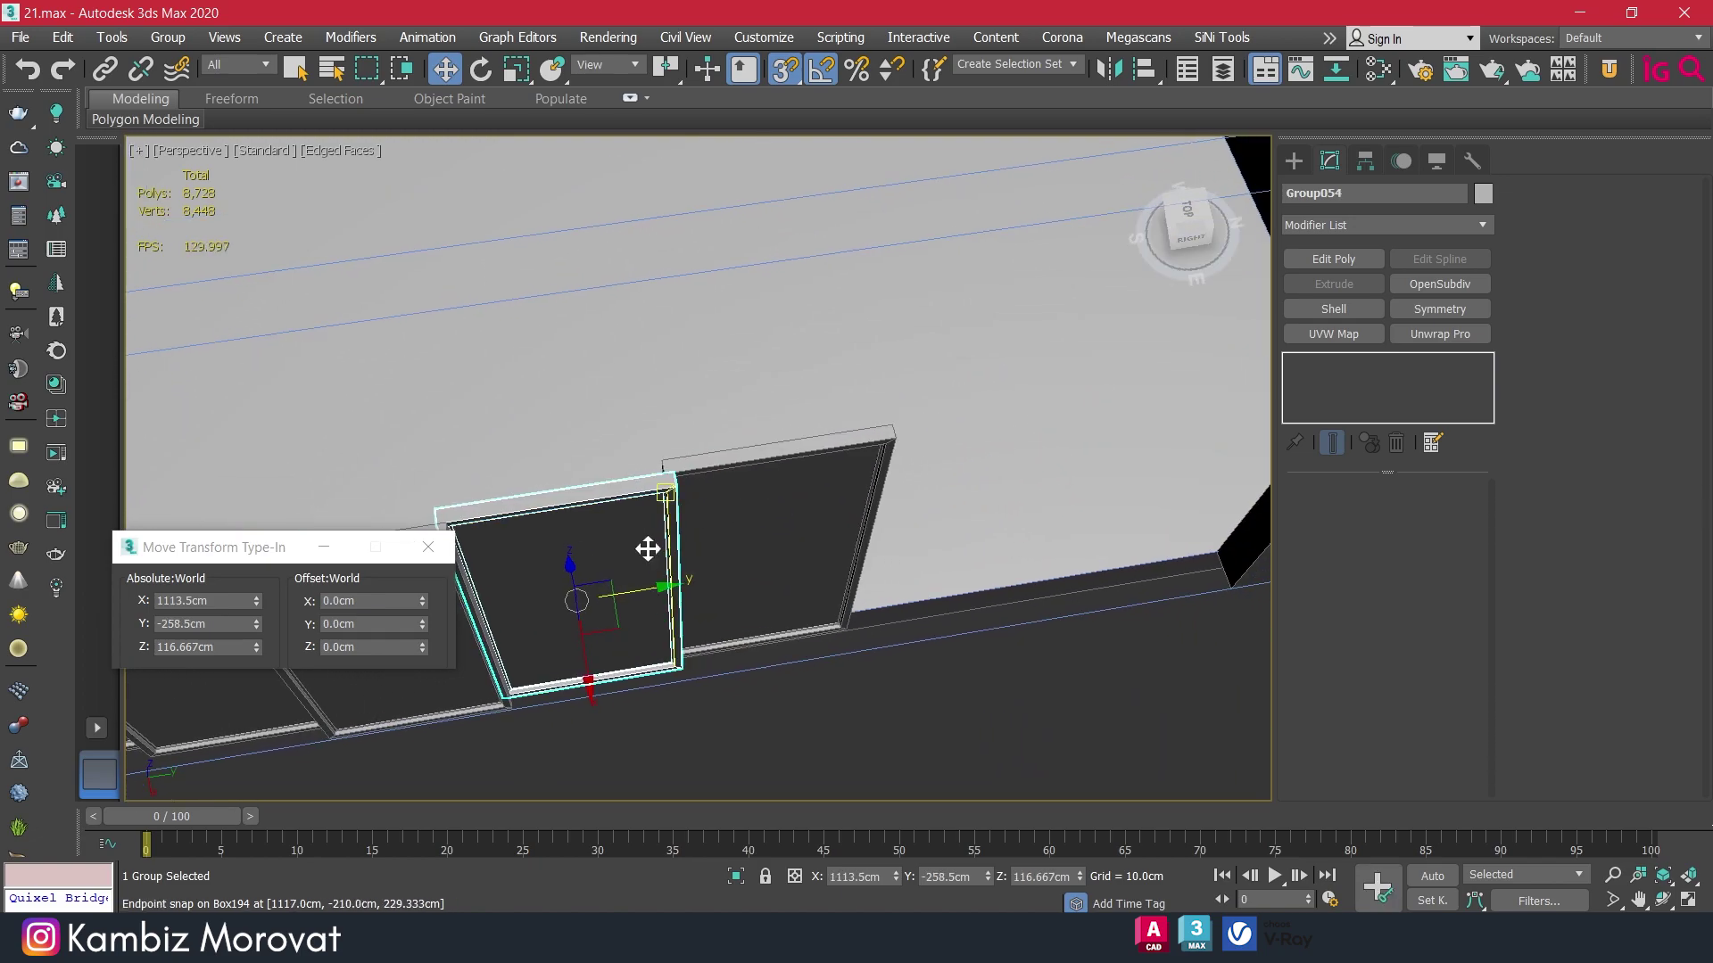
scroll(592, 497, "up", 1)
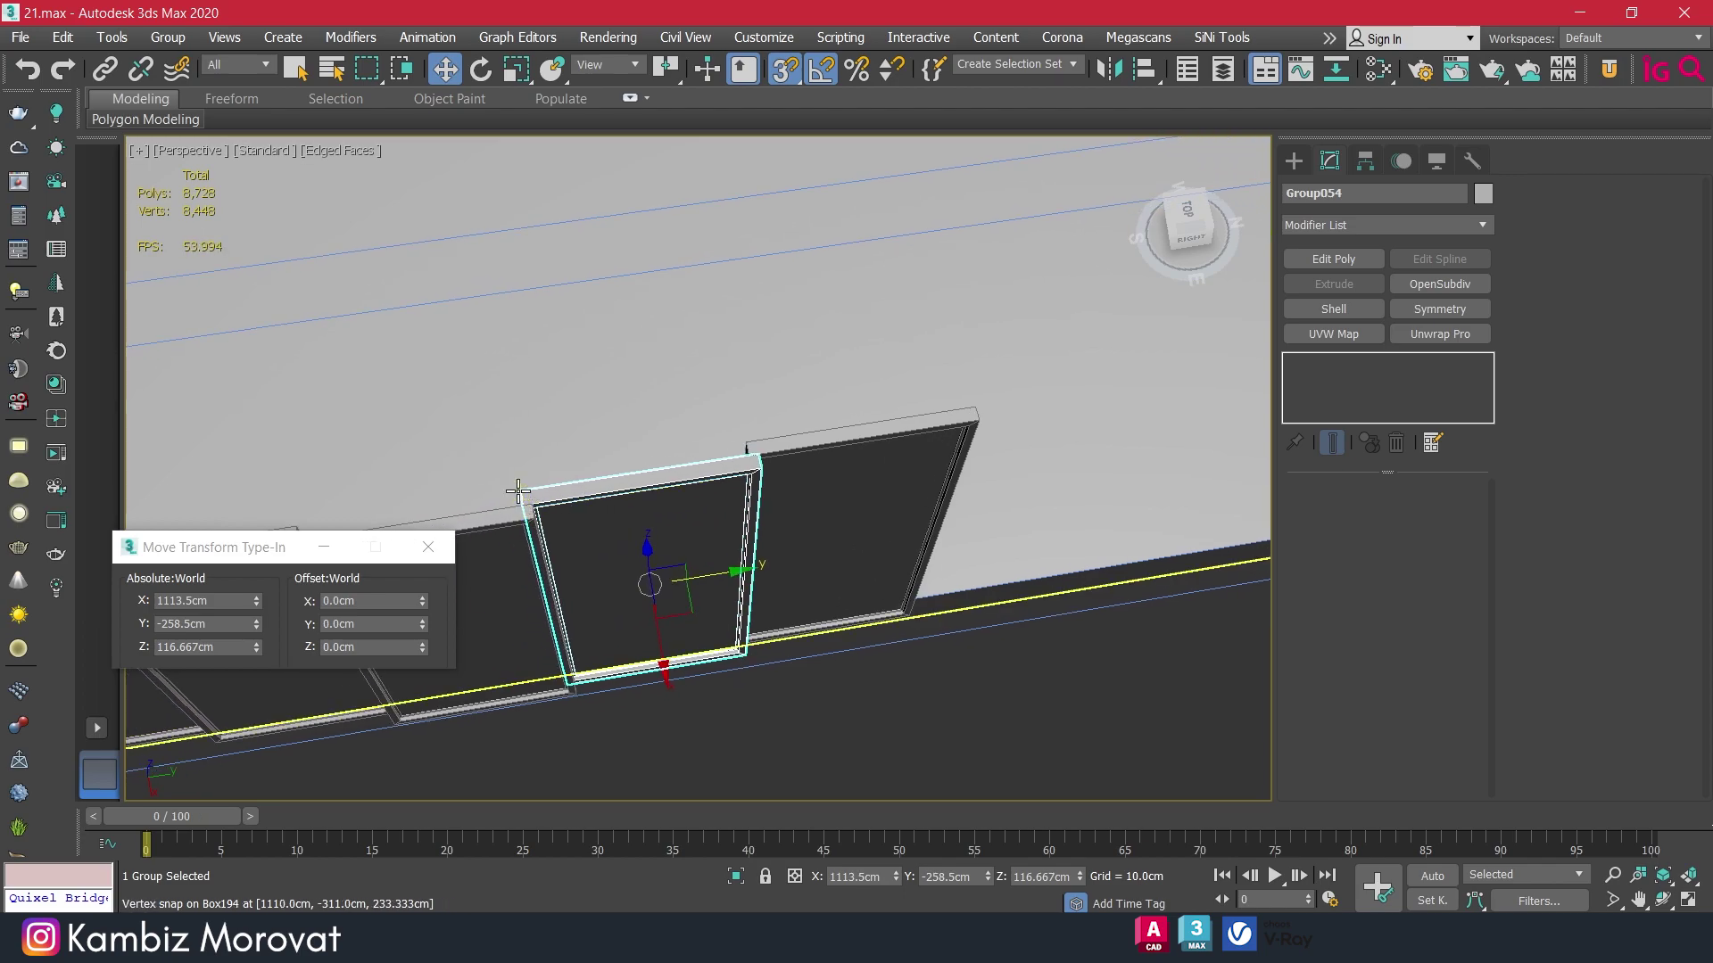
left_click_drag(524, 492, 965, 418, "shift")
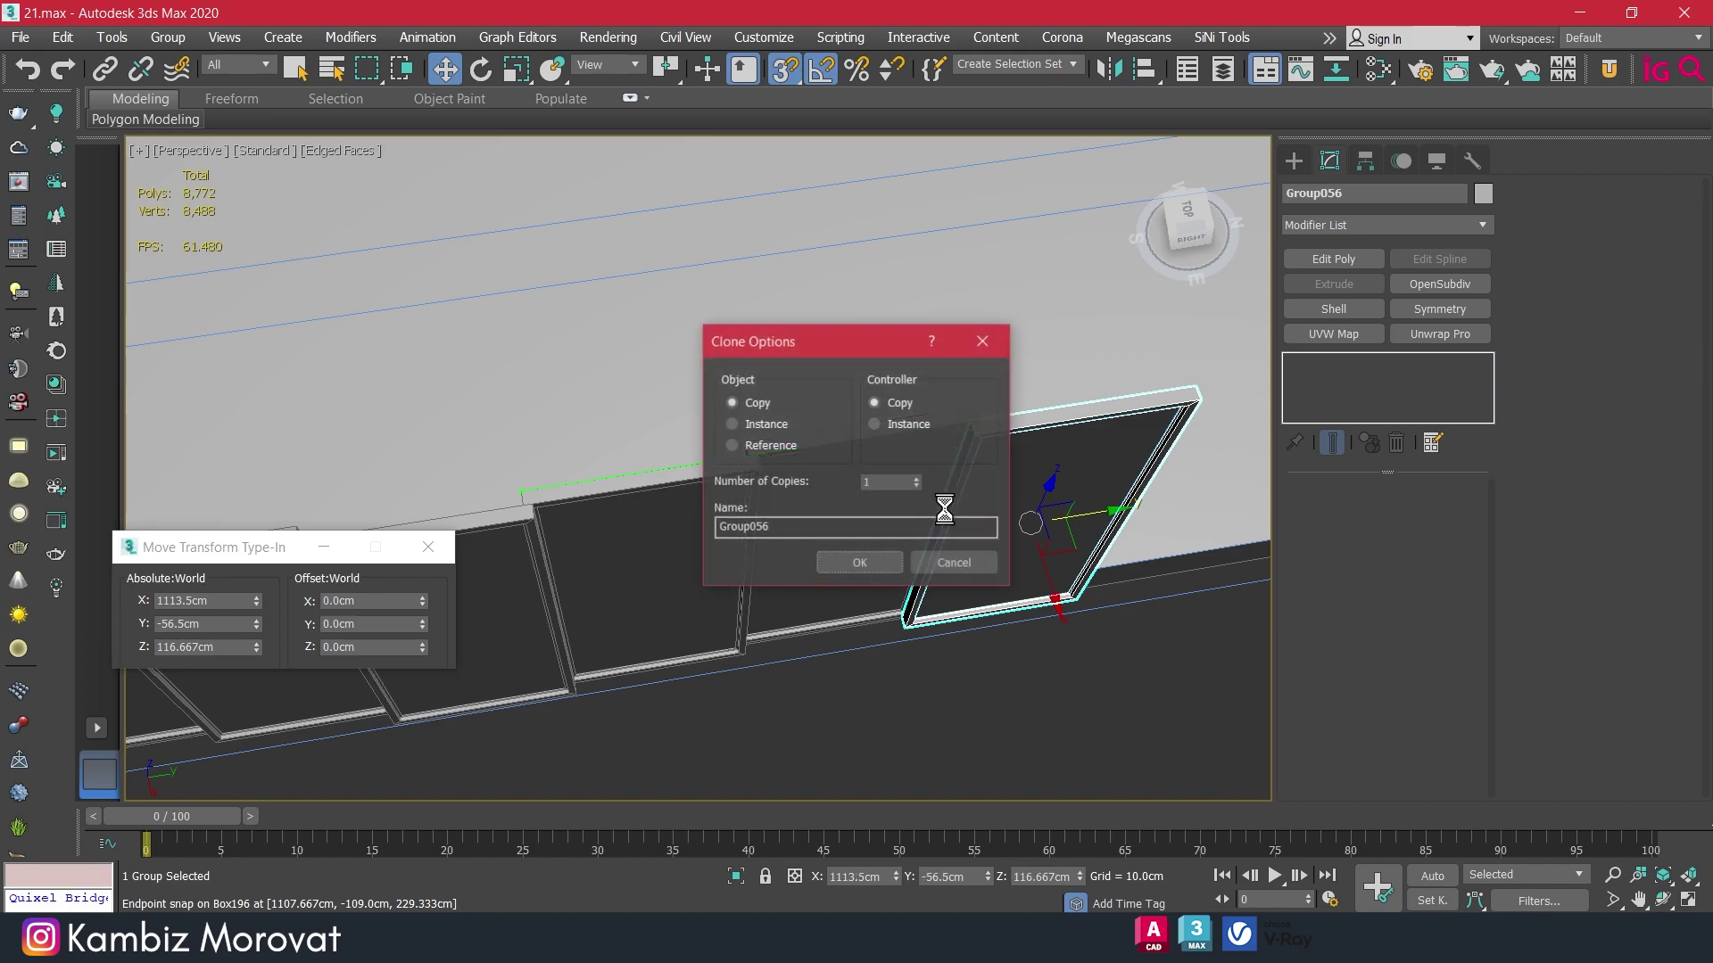
left_click(874, 570)
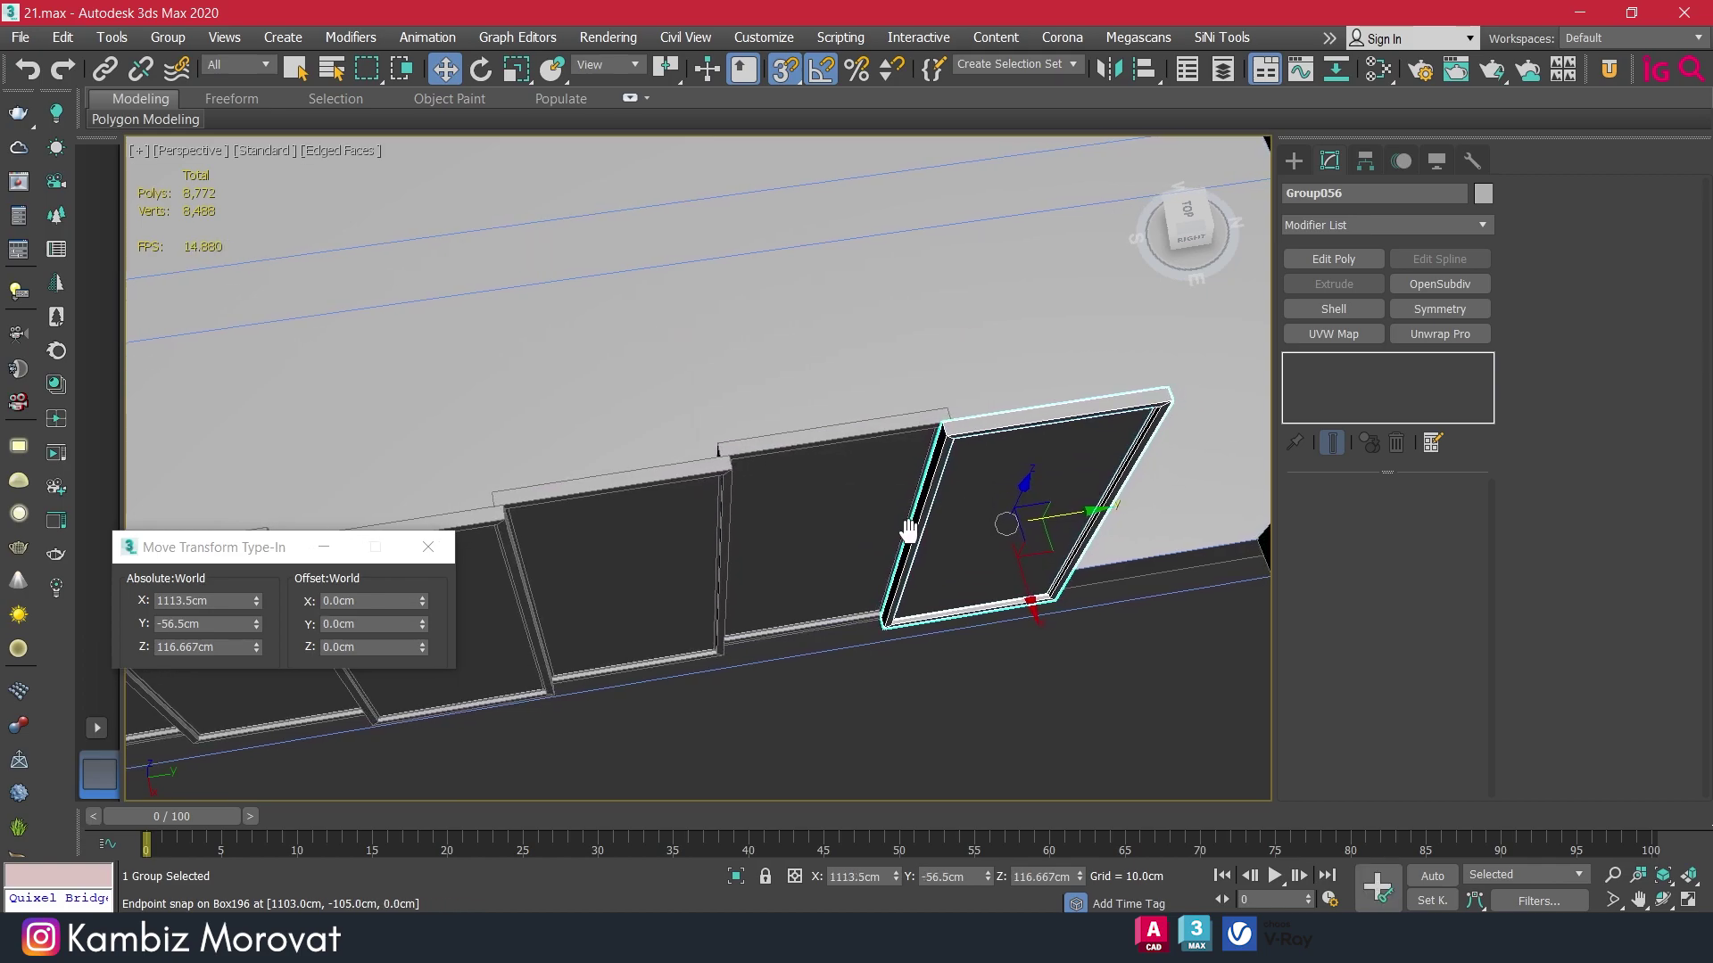
Copy another panel further along the wall, extending the row to Group057.
middle_click_drag(917, 530, 869, 536)
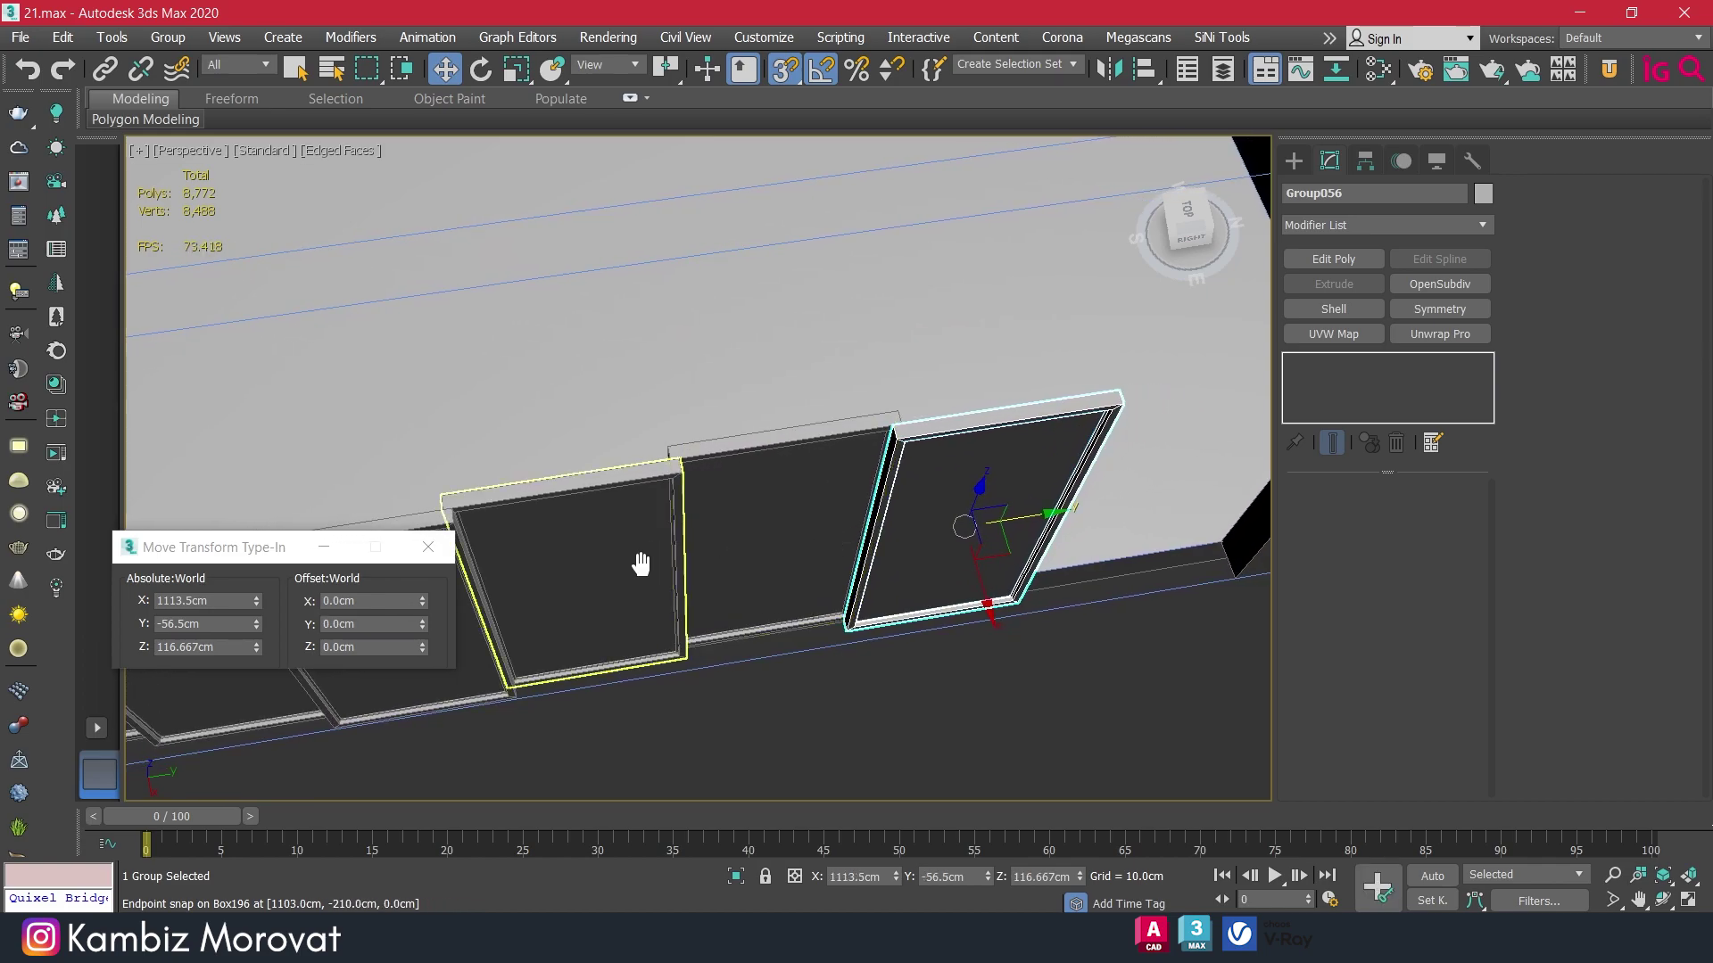
middle_click_drag(640, 563, 734, 564)
left_click(665, 593)
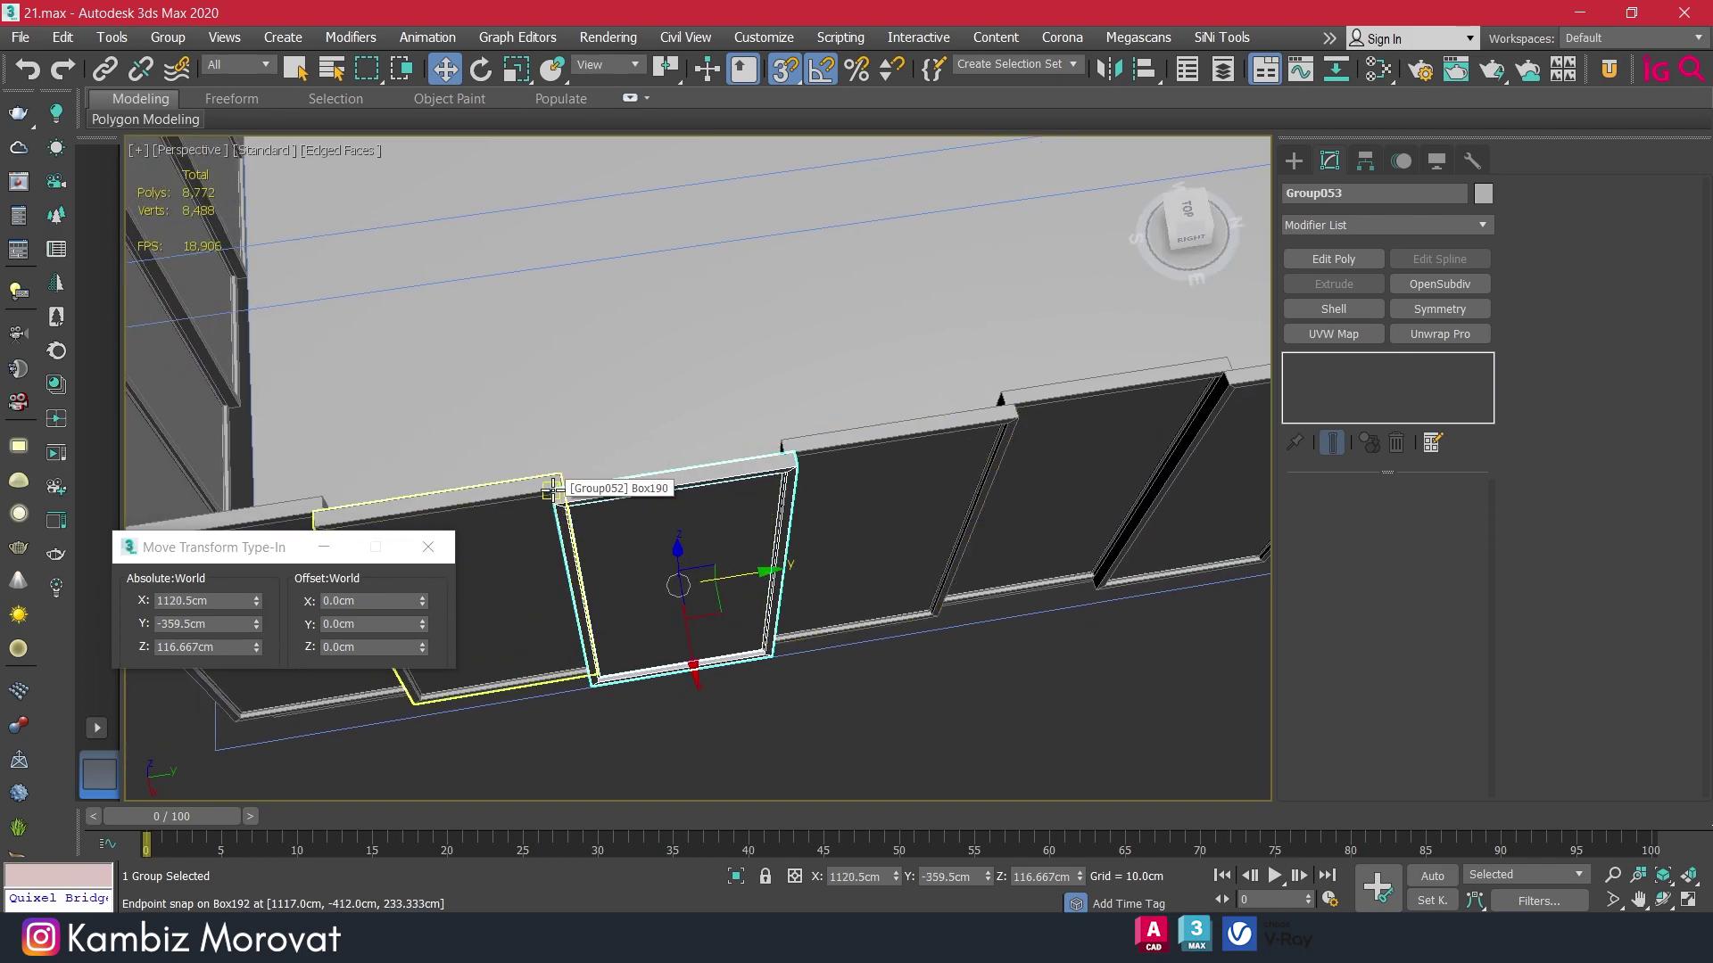
scroll(553, 490, "up", 3)
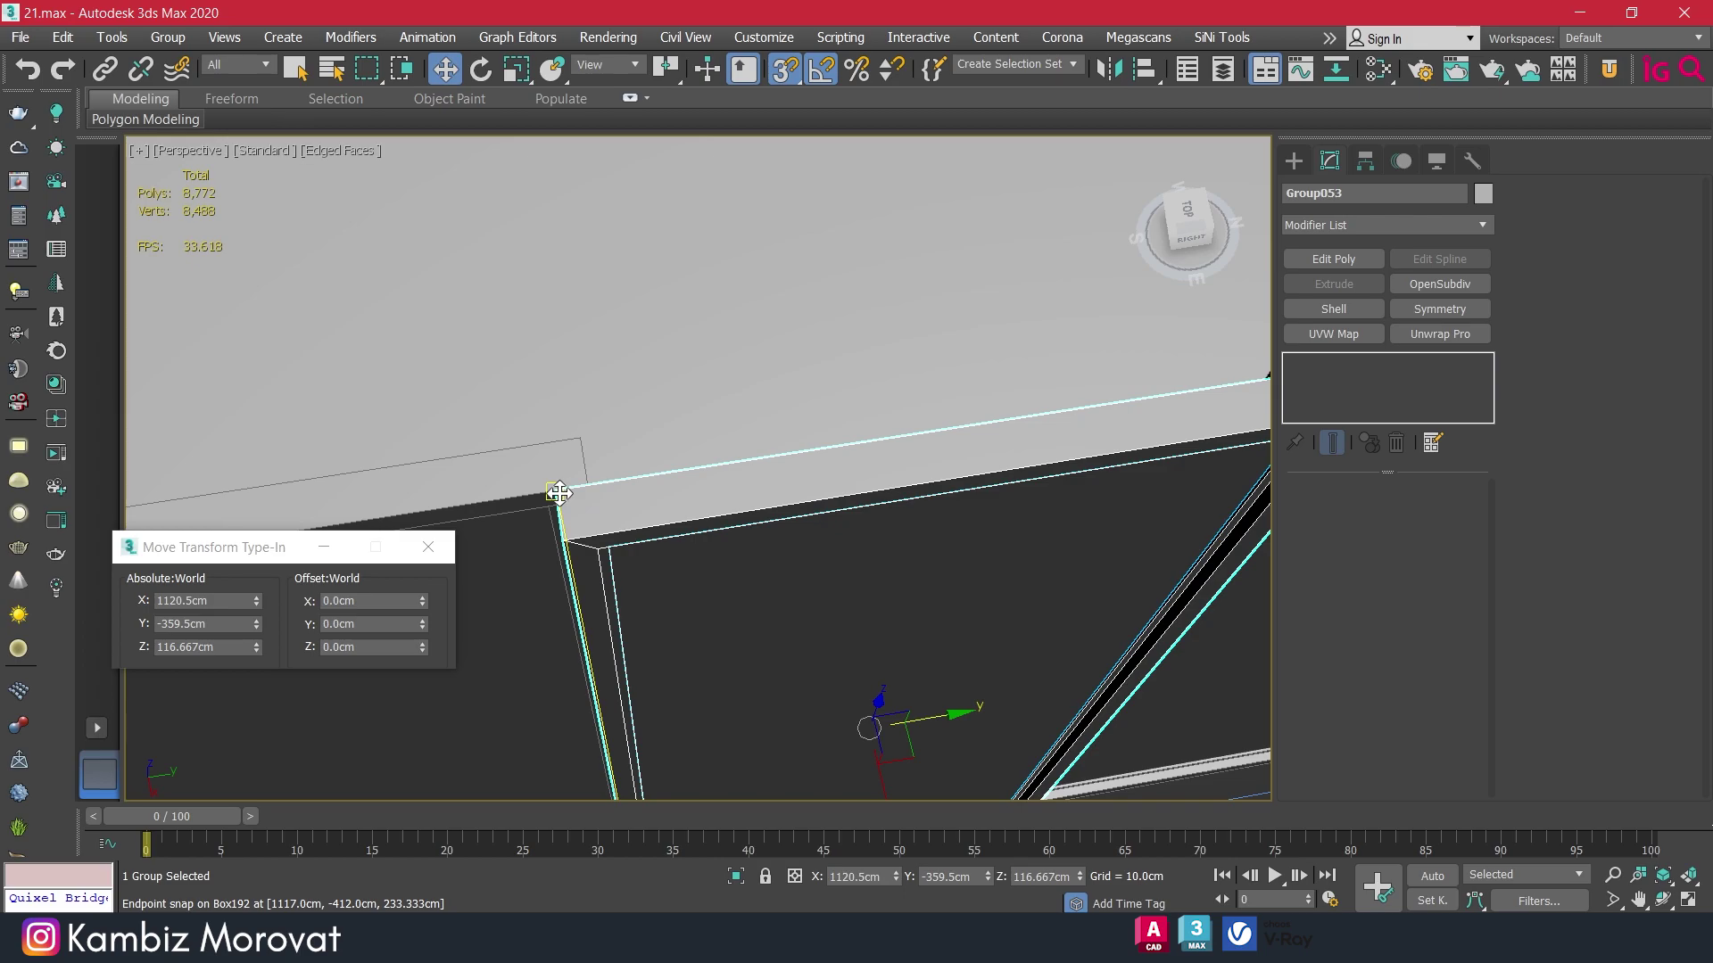
scroll(625, 500, "down", 3)
scroll(624, 536, "down", 3)
left_click(938, 509)
scroll(939, 509, "up", 3)
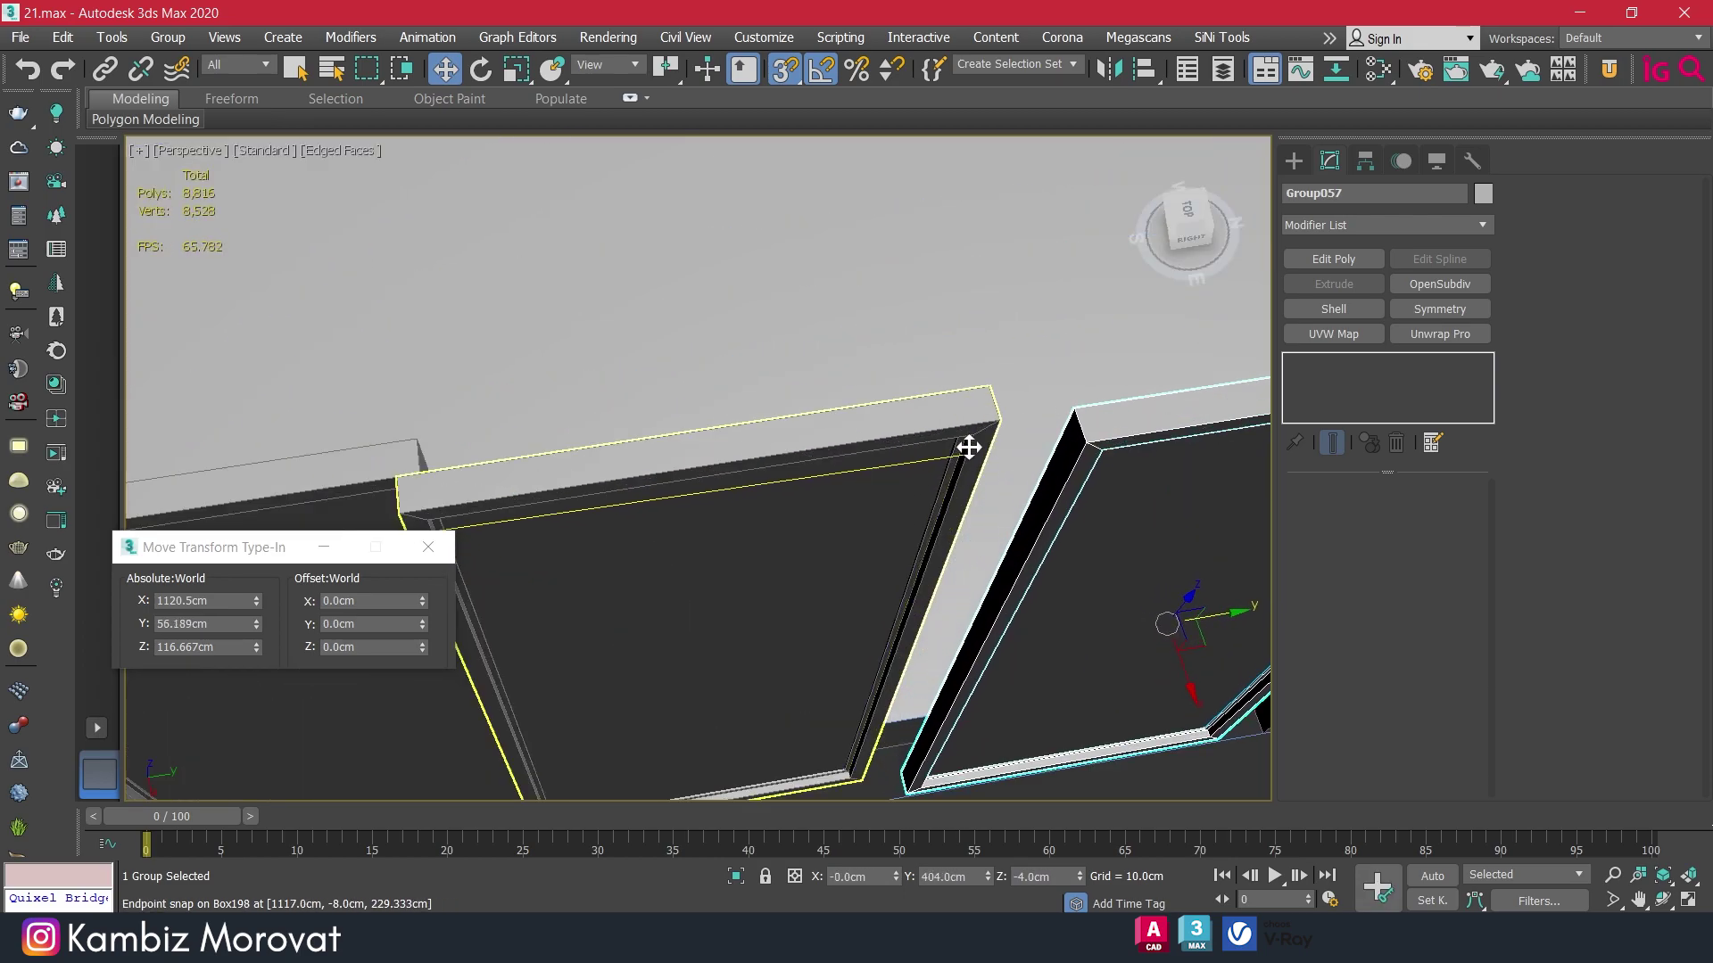
left_click_drag(968, 447, 988, 401, "shift")
left_click(858, 563)
scroll(926, 477, "down", 3)
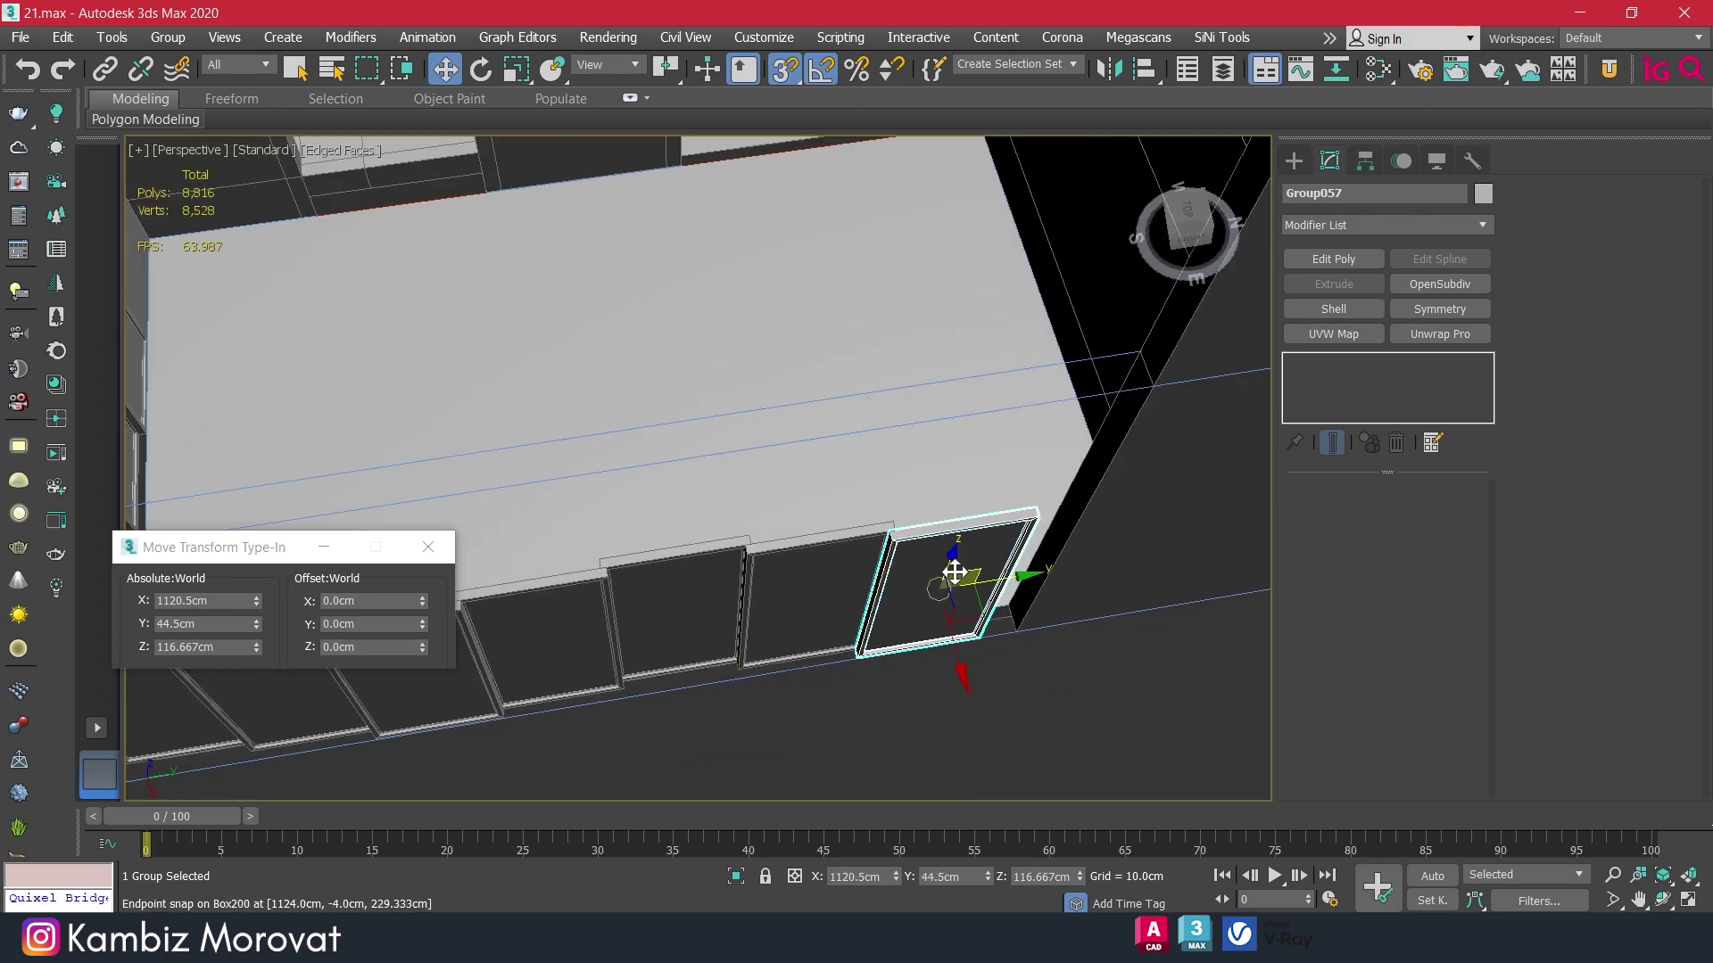
mouse_move(892, 499)
middle_mouse_down("alt")
mouse_move(926, 477)
mouse_move(880, 458)
middle_mouse_up("alt")
scroll(926, 477, "up", 2)
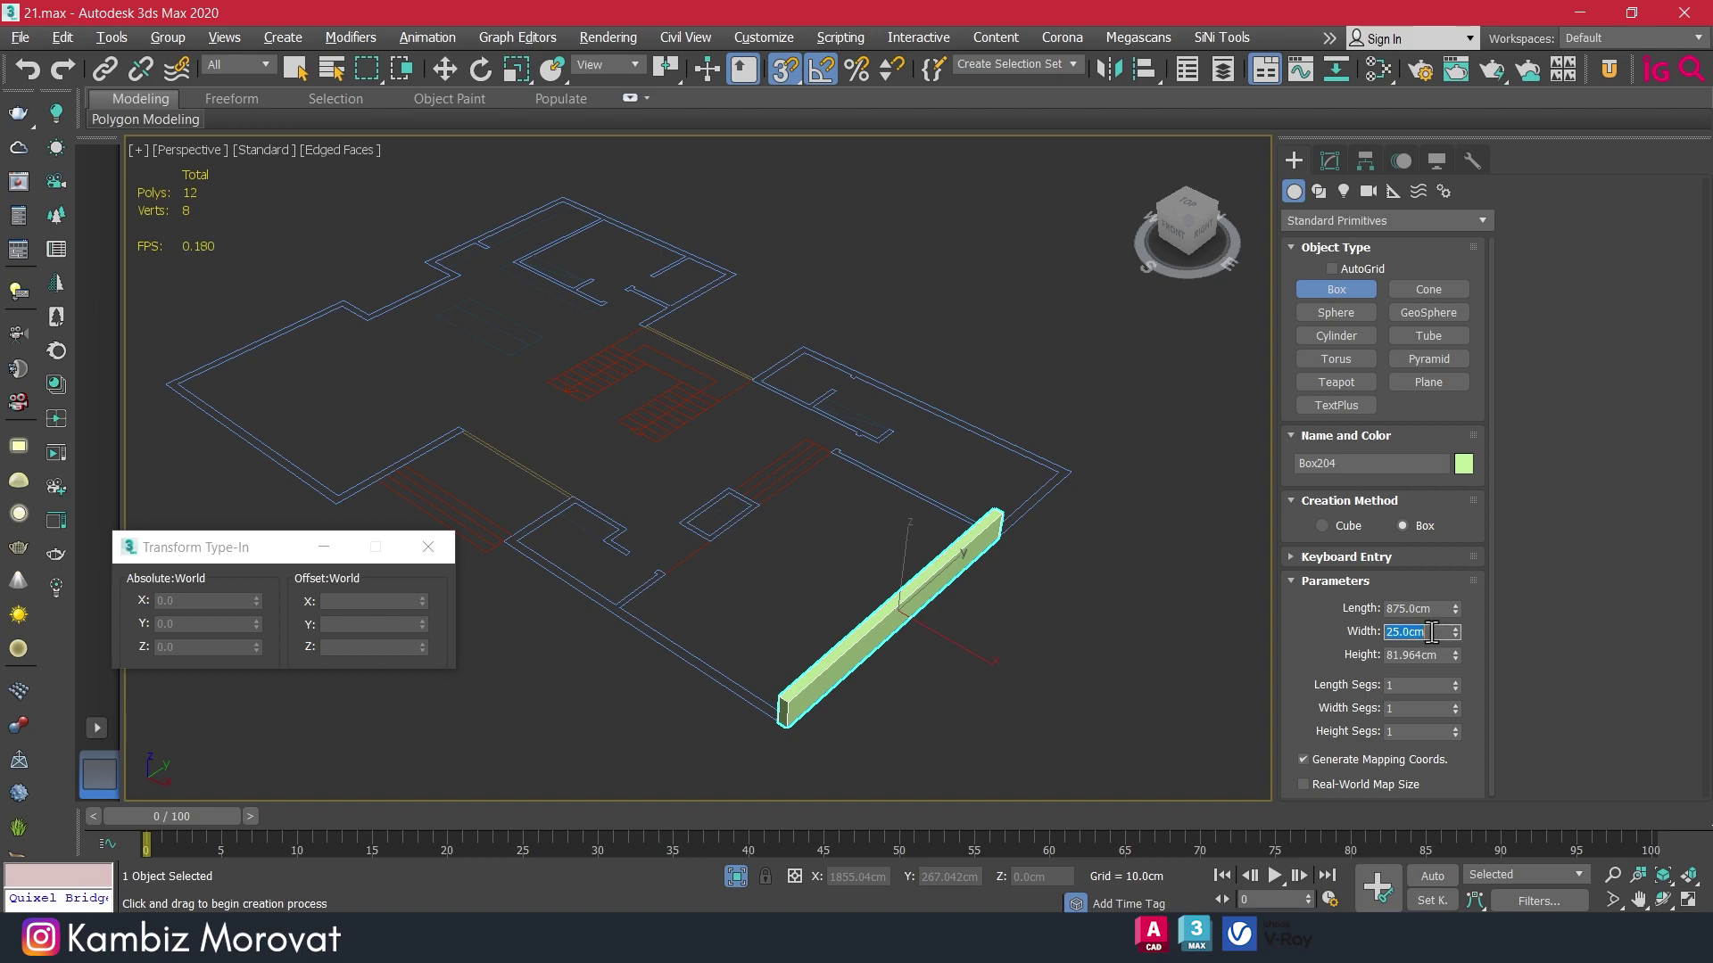
type("10")
Give Box204 a 10 cm width and 10 cm height, then bring up the End Isolate menu.
key("Return")
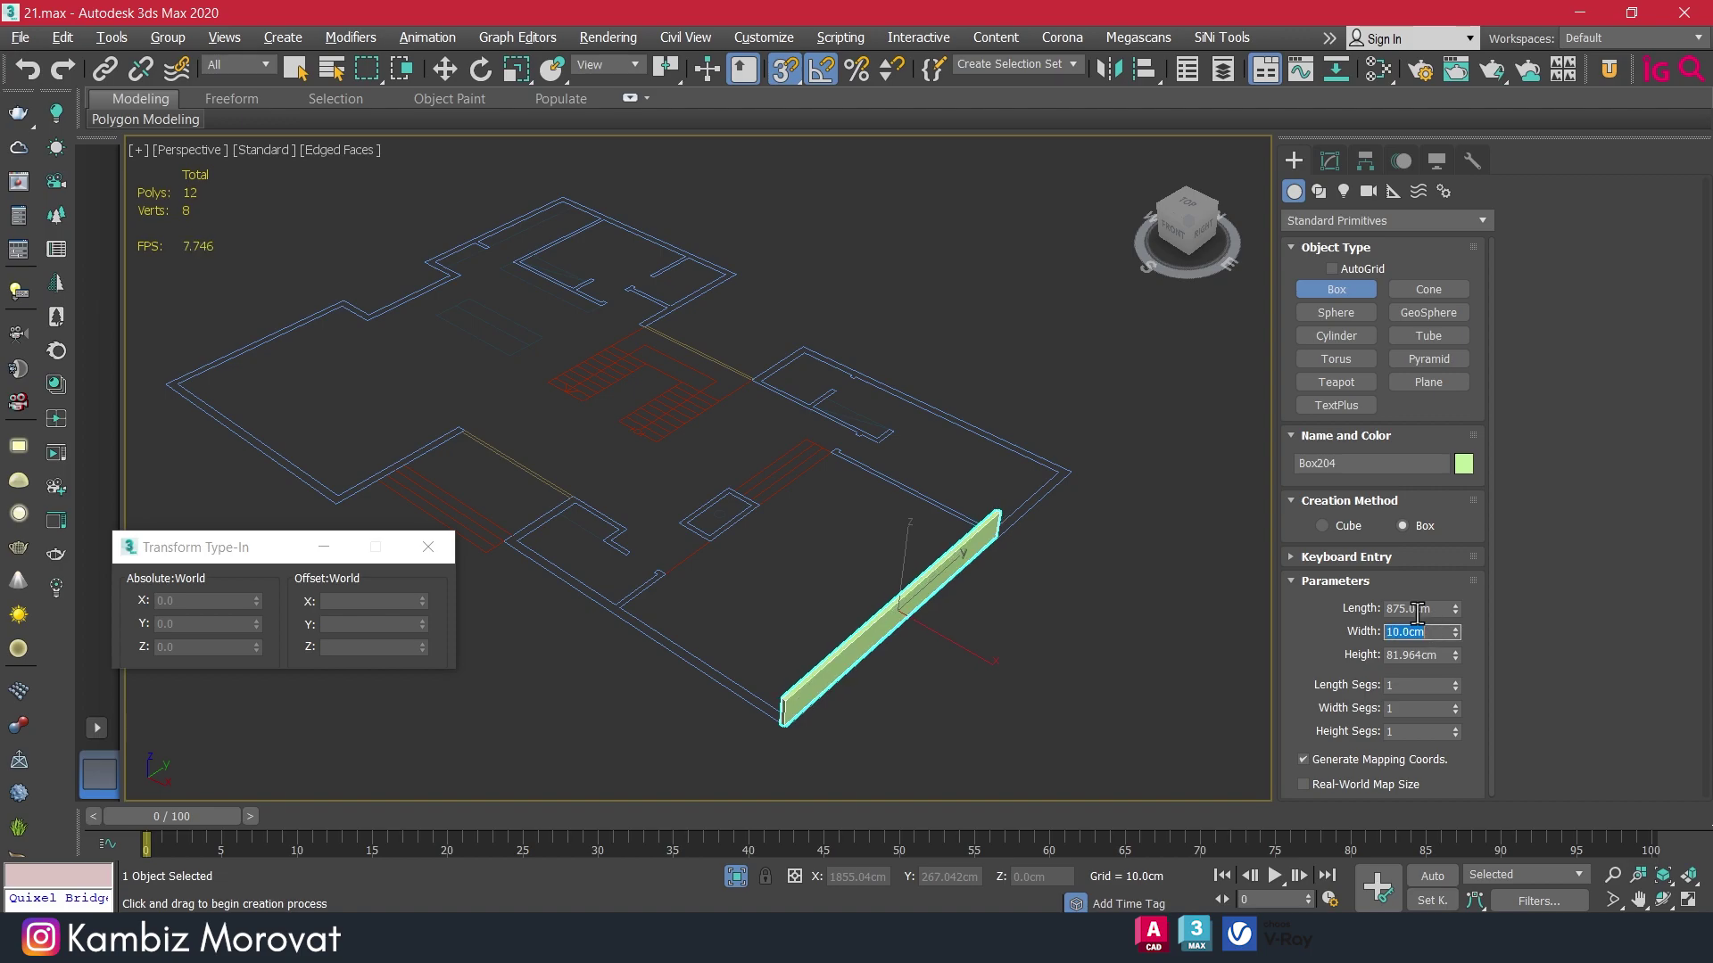
double_click(1432, 655)
type("10")
key("Return")
key("w")
right_click(972, 525)
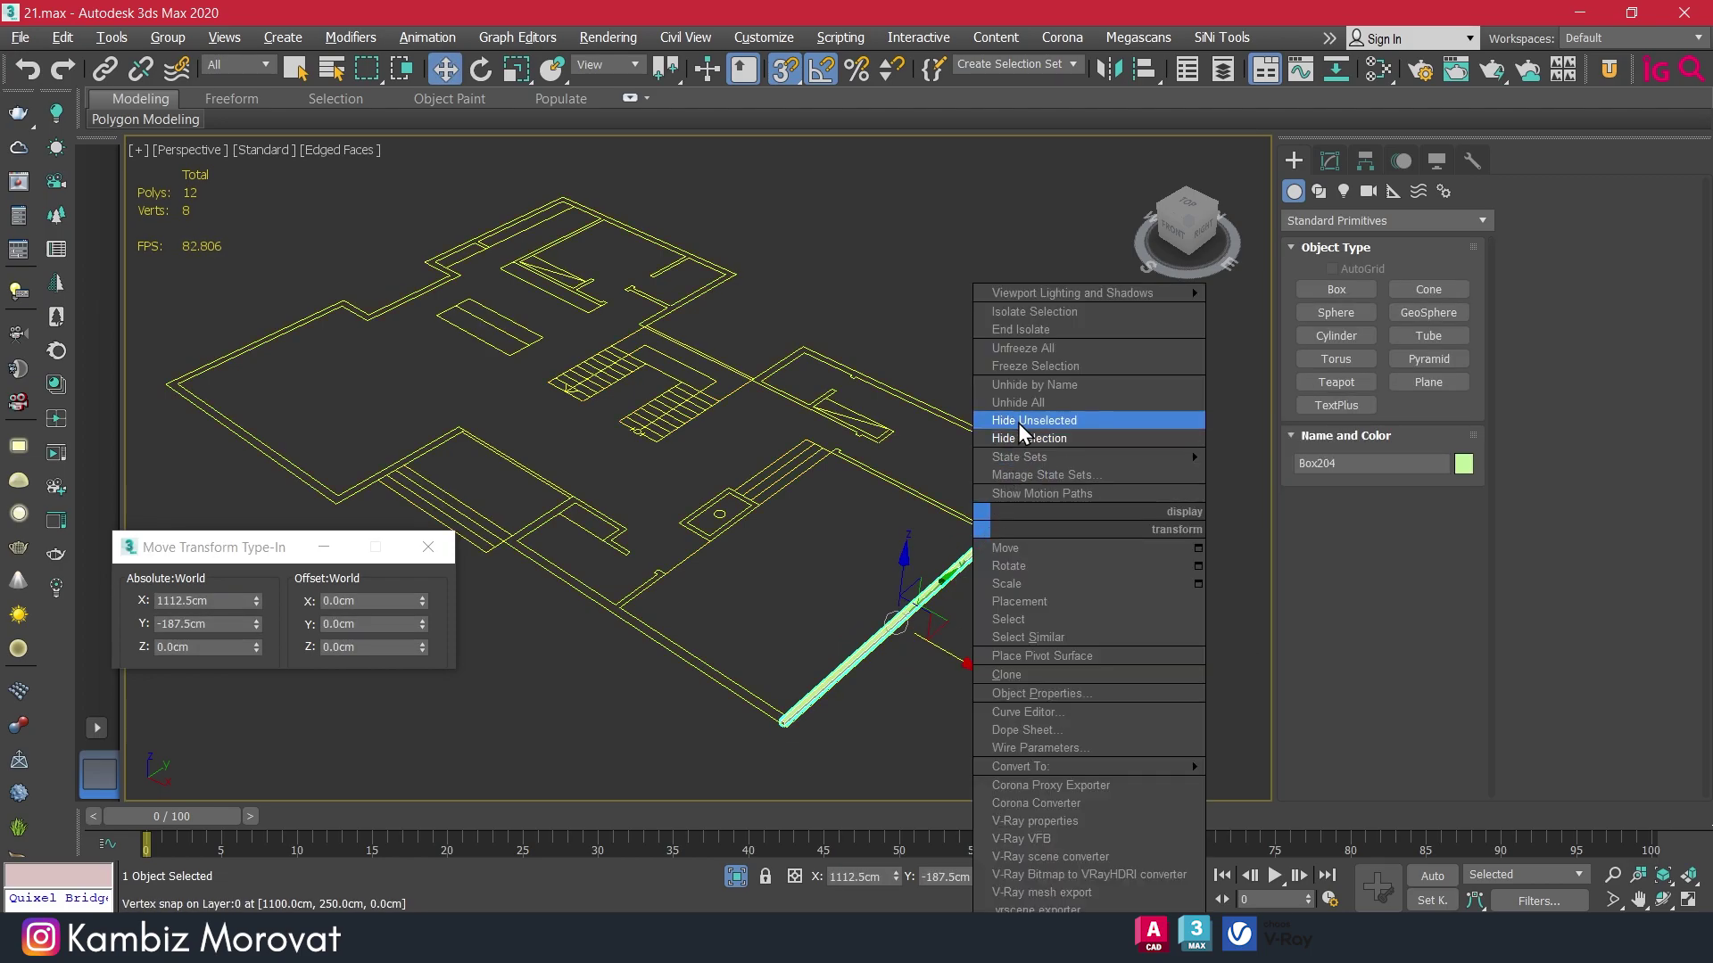
Unhide the building and snap the beam up onto the panel tops at the wall corner.
left_click(737, 877)
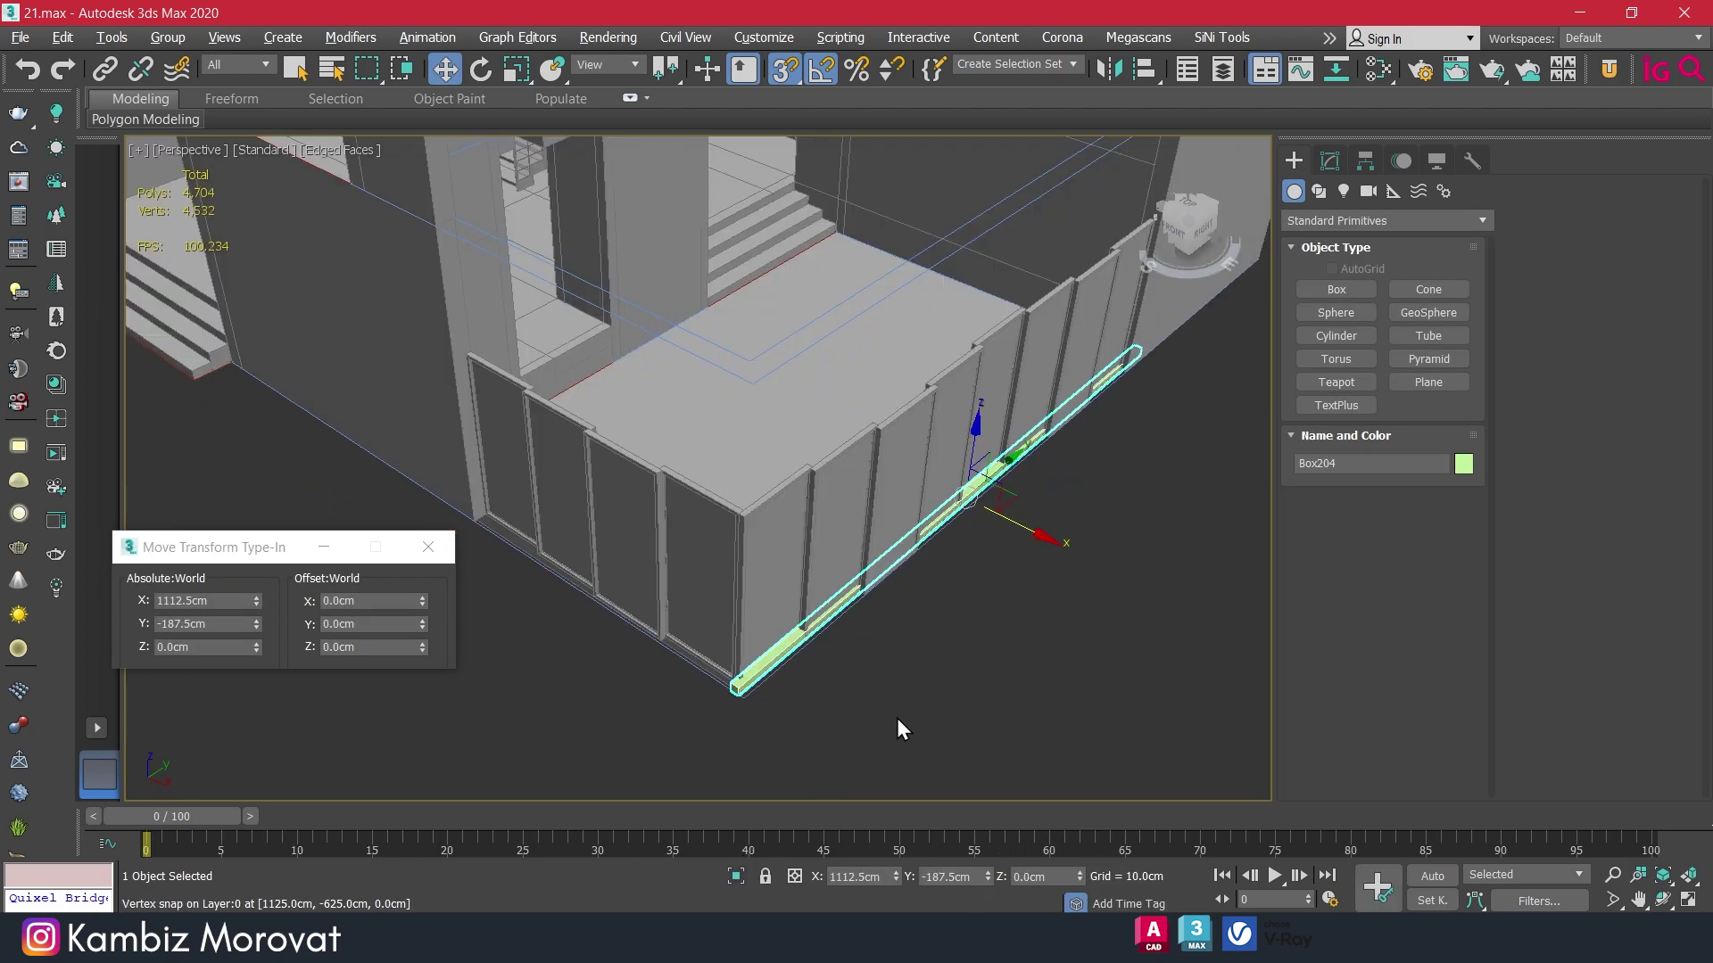
left_click_drag(977, 435, 926, 361)
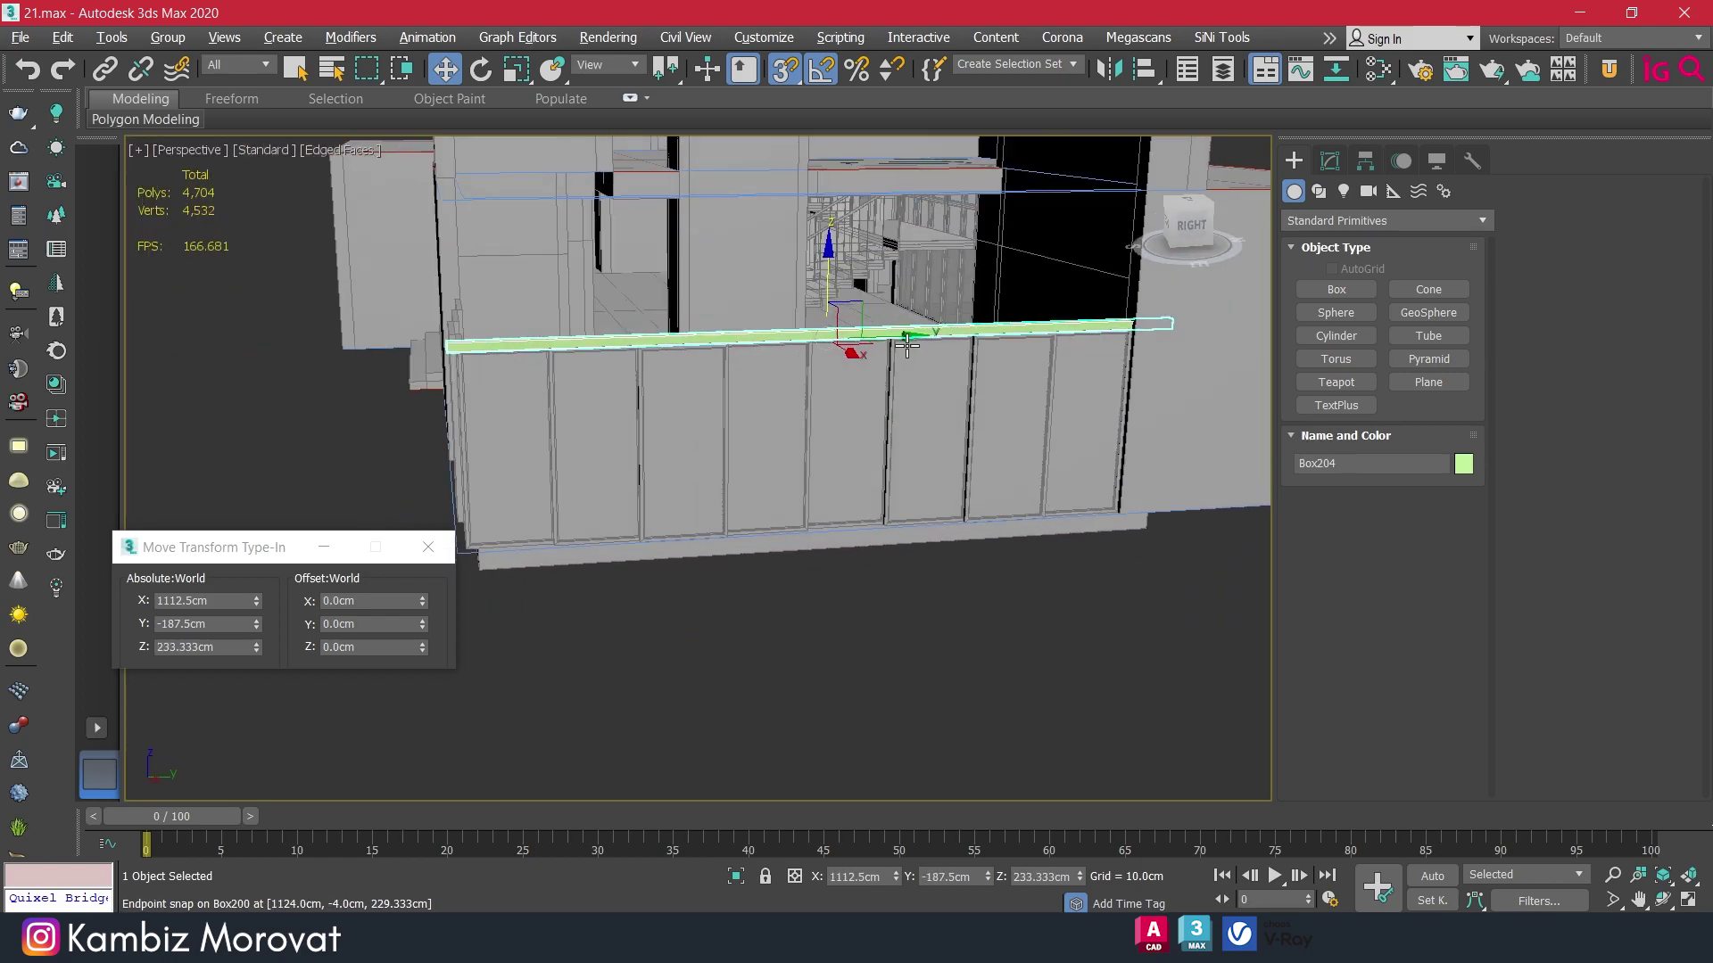
mouse_move(926, 361)
middle_mouse_down("alt")
mouse_move(981, 392)
mouse_move(784, 394)
mouse_move(1159, 351)
middle_mouse_up("alt")
scroll(998, 402, "up", 2)
scroll(420, 354, "up", 3)
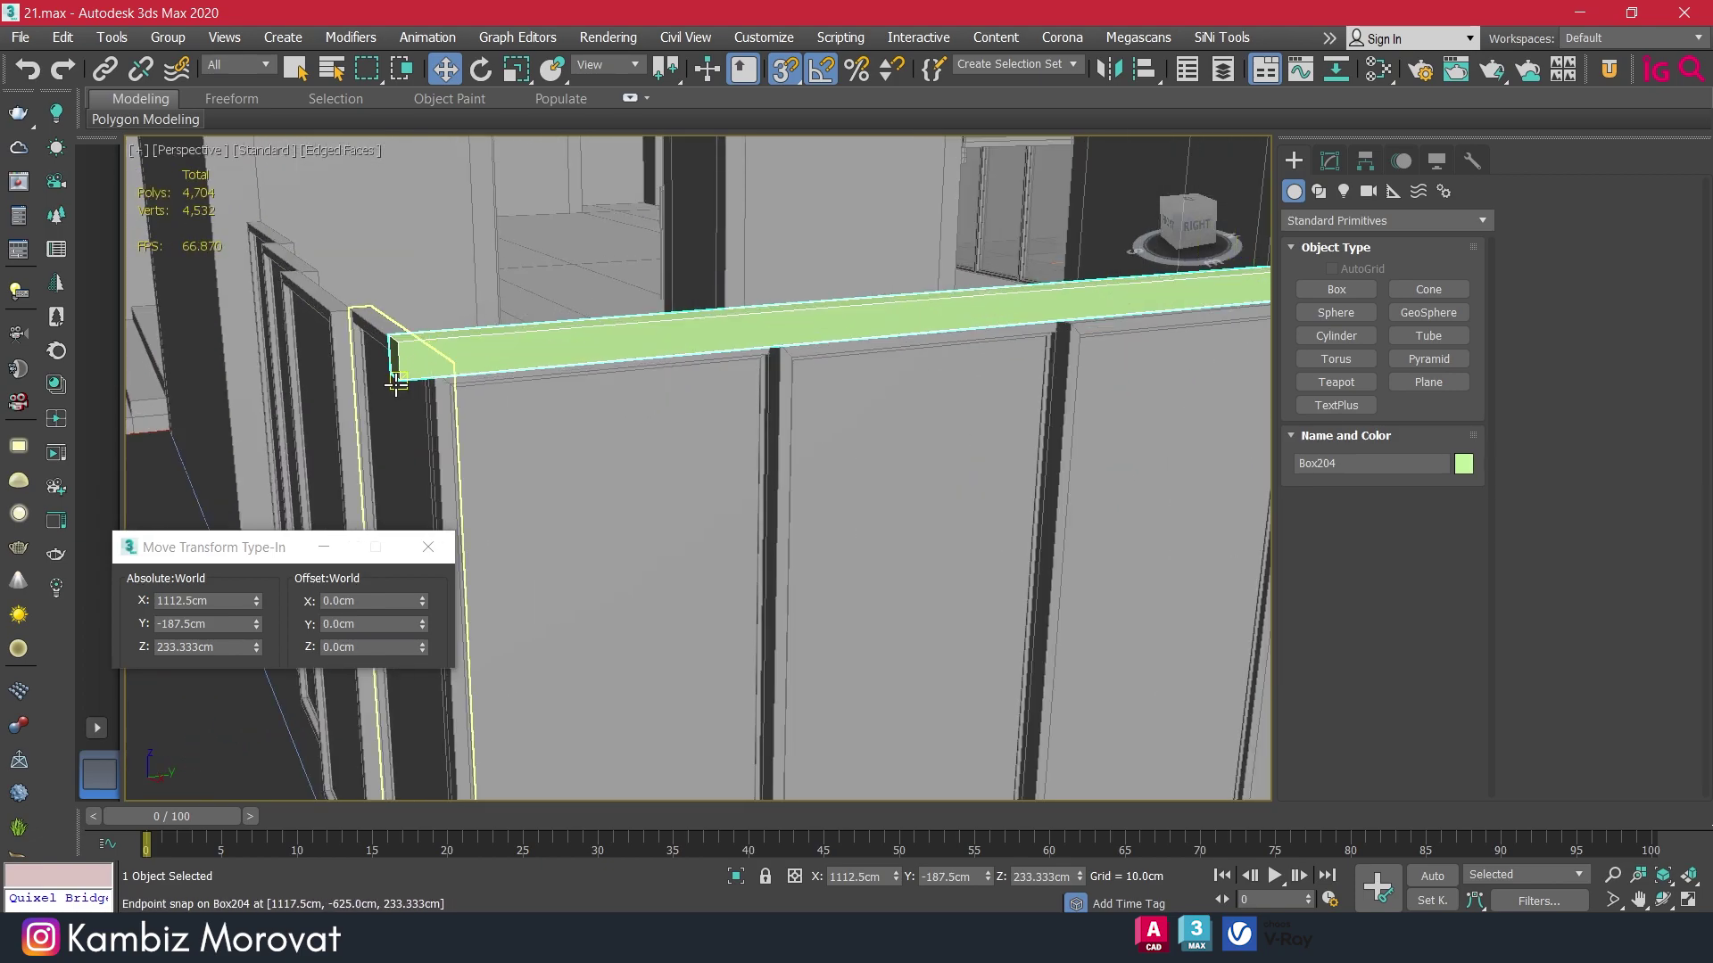
left_click_drag(400, 381, 435, 370)
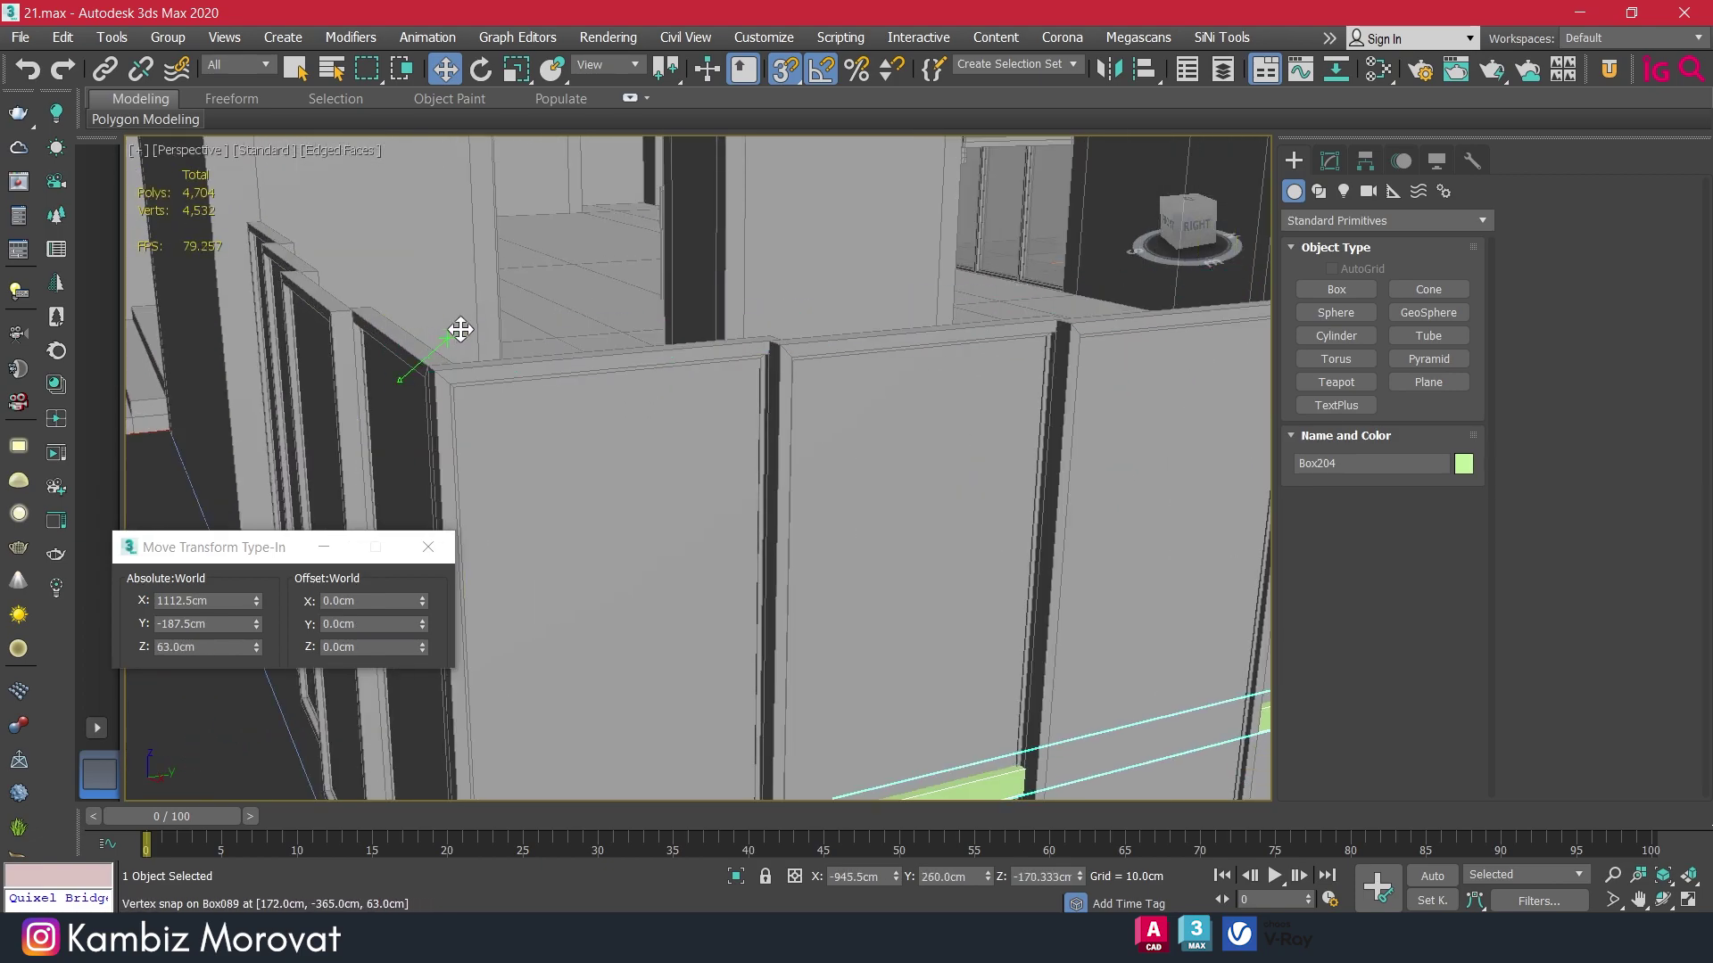
scroll(435, 370, "down", 3)
mouse_move(435, 370)
middle_mouse_down("alt")
mouse_move(651, 398)
mouse_move(573, 432)
mouse_move(806, 415)
mouse_move(785, 383)
mouse_move(944, 420)
mouse_move(839, 385)
middle_mouse_up("alt")
Lower the beam 10 cm onto the frame tops, at Z 223.3 cm.
scroll(651, 399, "down", 3)
scroll(839, 385, "up", 2)
scroll(811, 348, "up", 3)
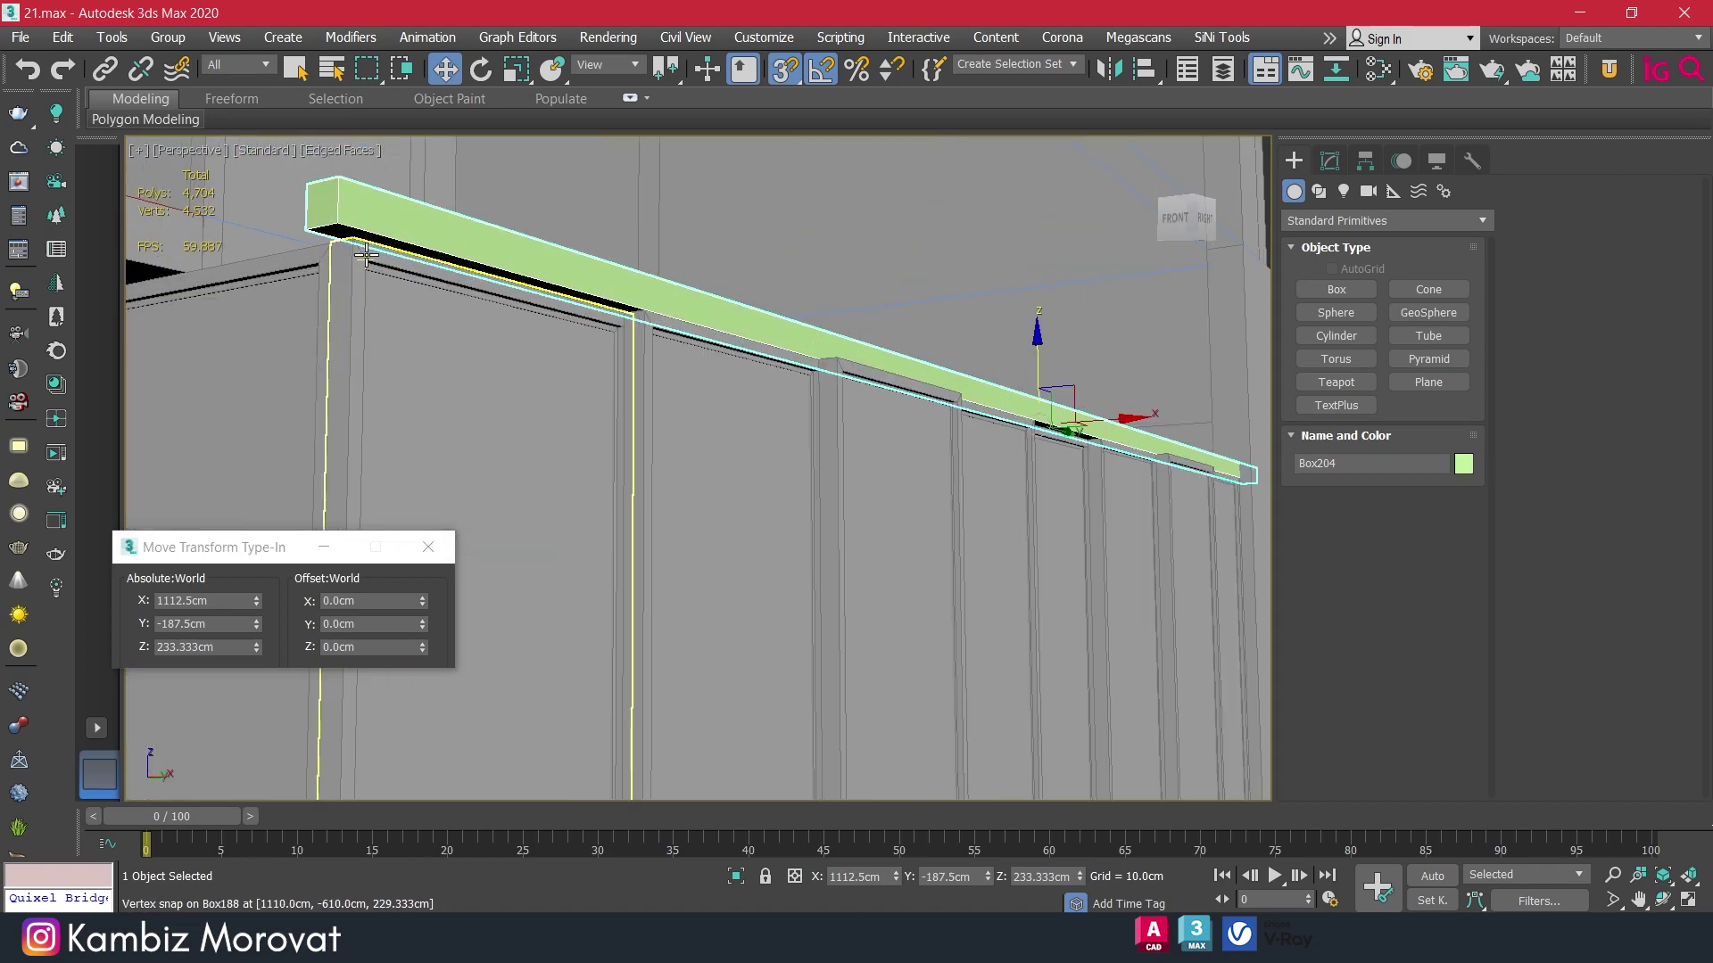
scroll(777, 295, "up", 2)
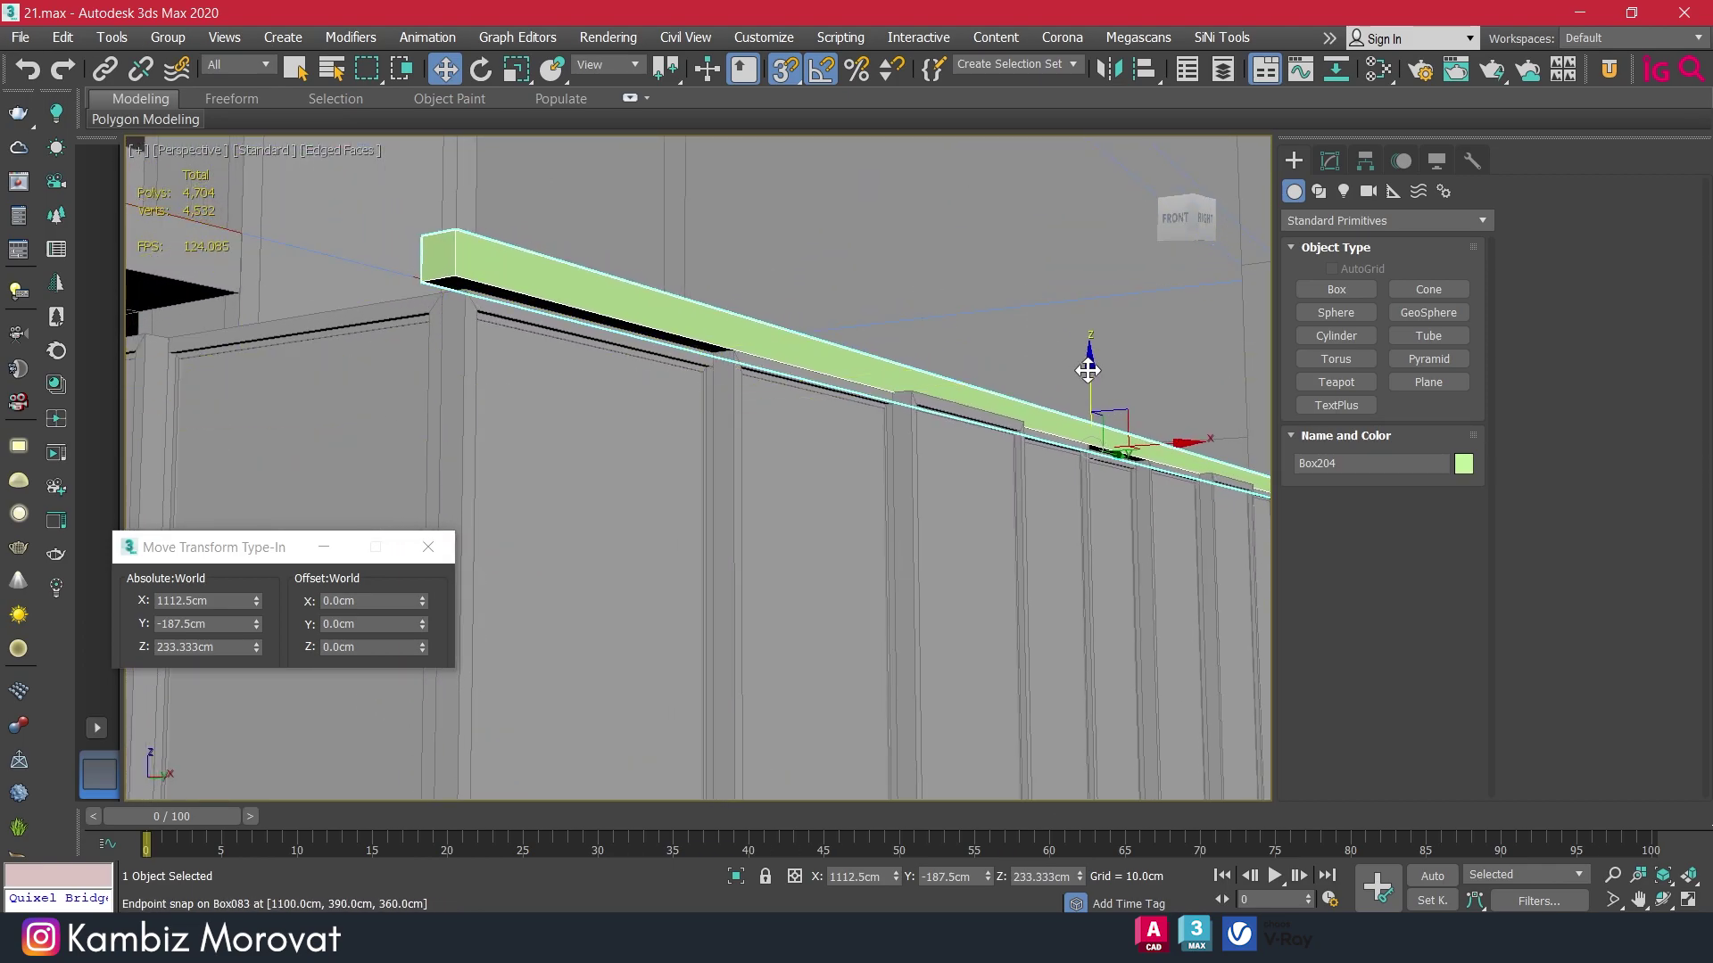
left_click_drag(460, 237, 453, 285)
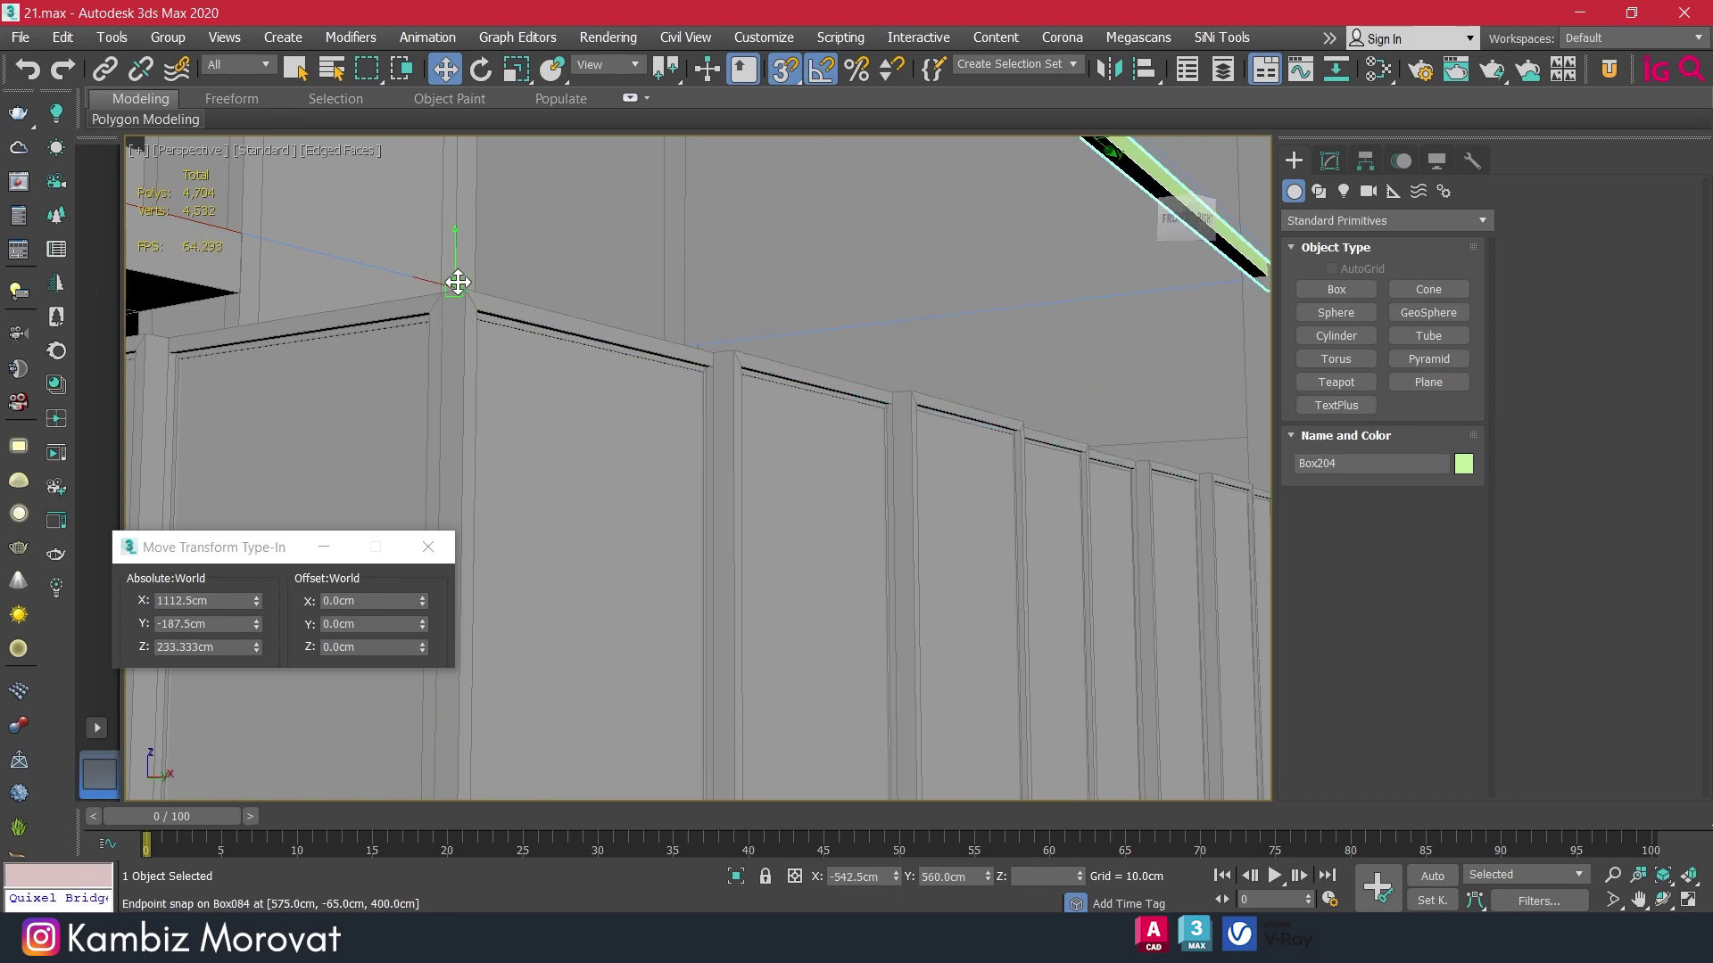
scroll(580, 466, "down", 3)
middle_click_drag(580, 465, 584, 486, "alt")
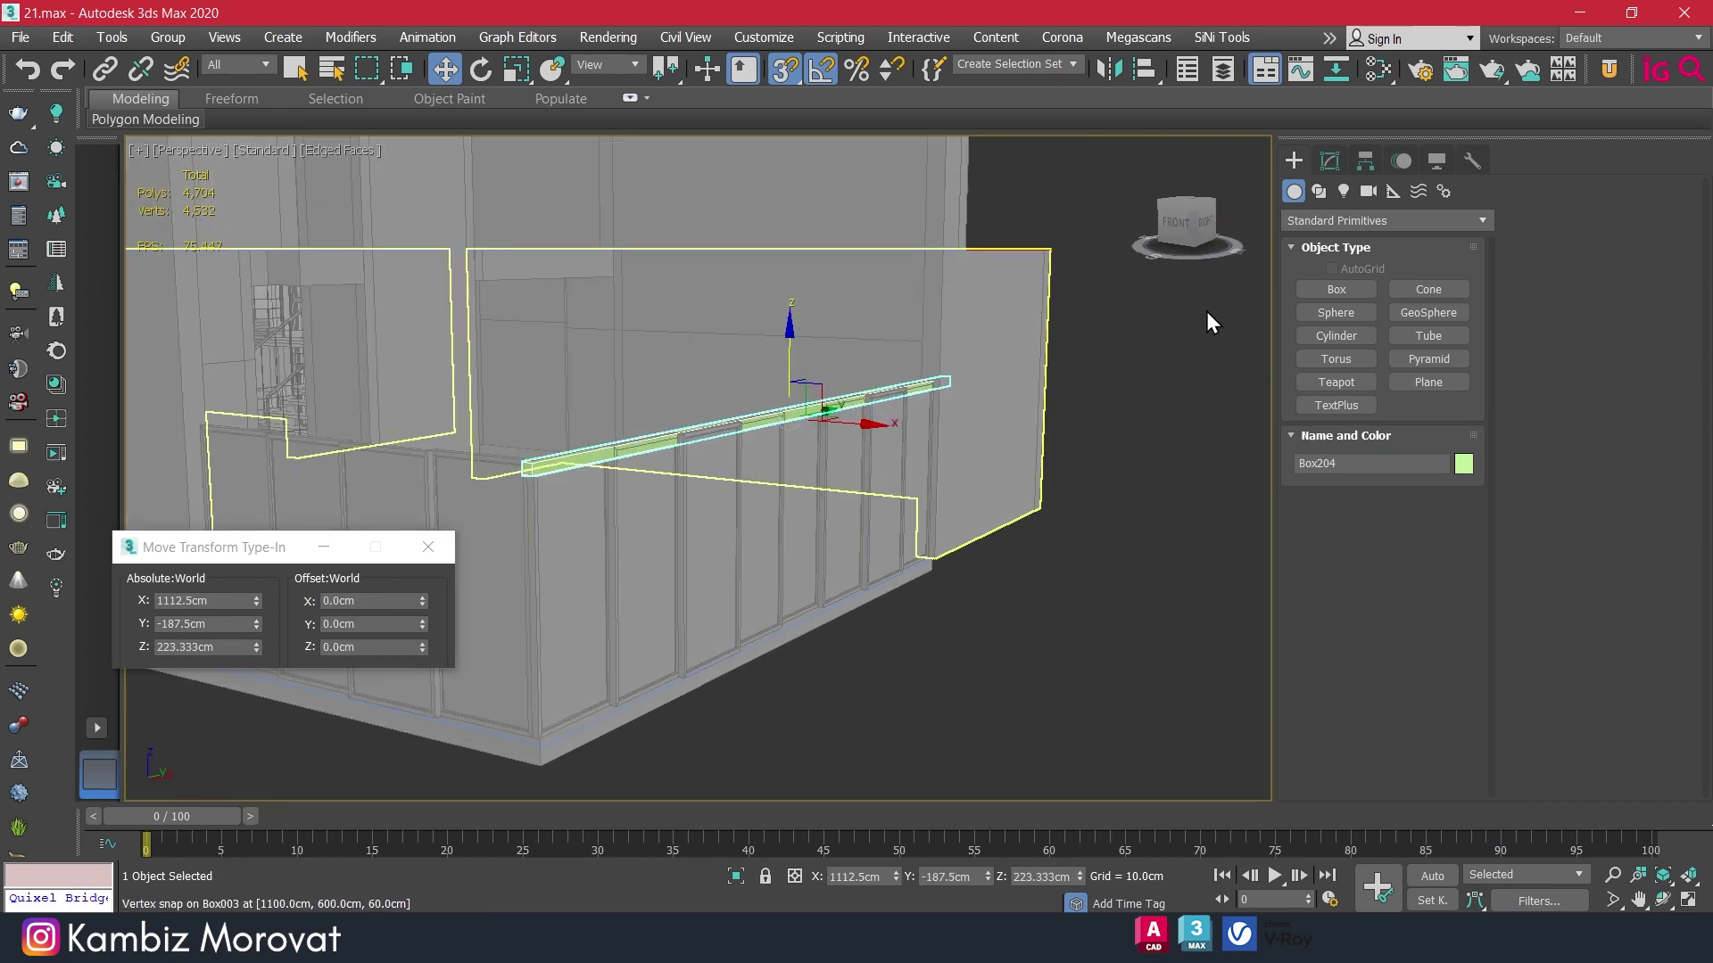
Start a box at the wall's foot, then undo an accidental Edit Poly on the floor plan.
left_click(1336, 291)
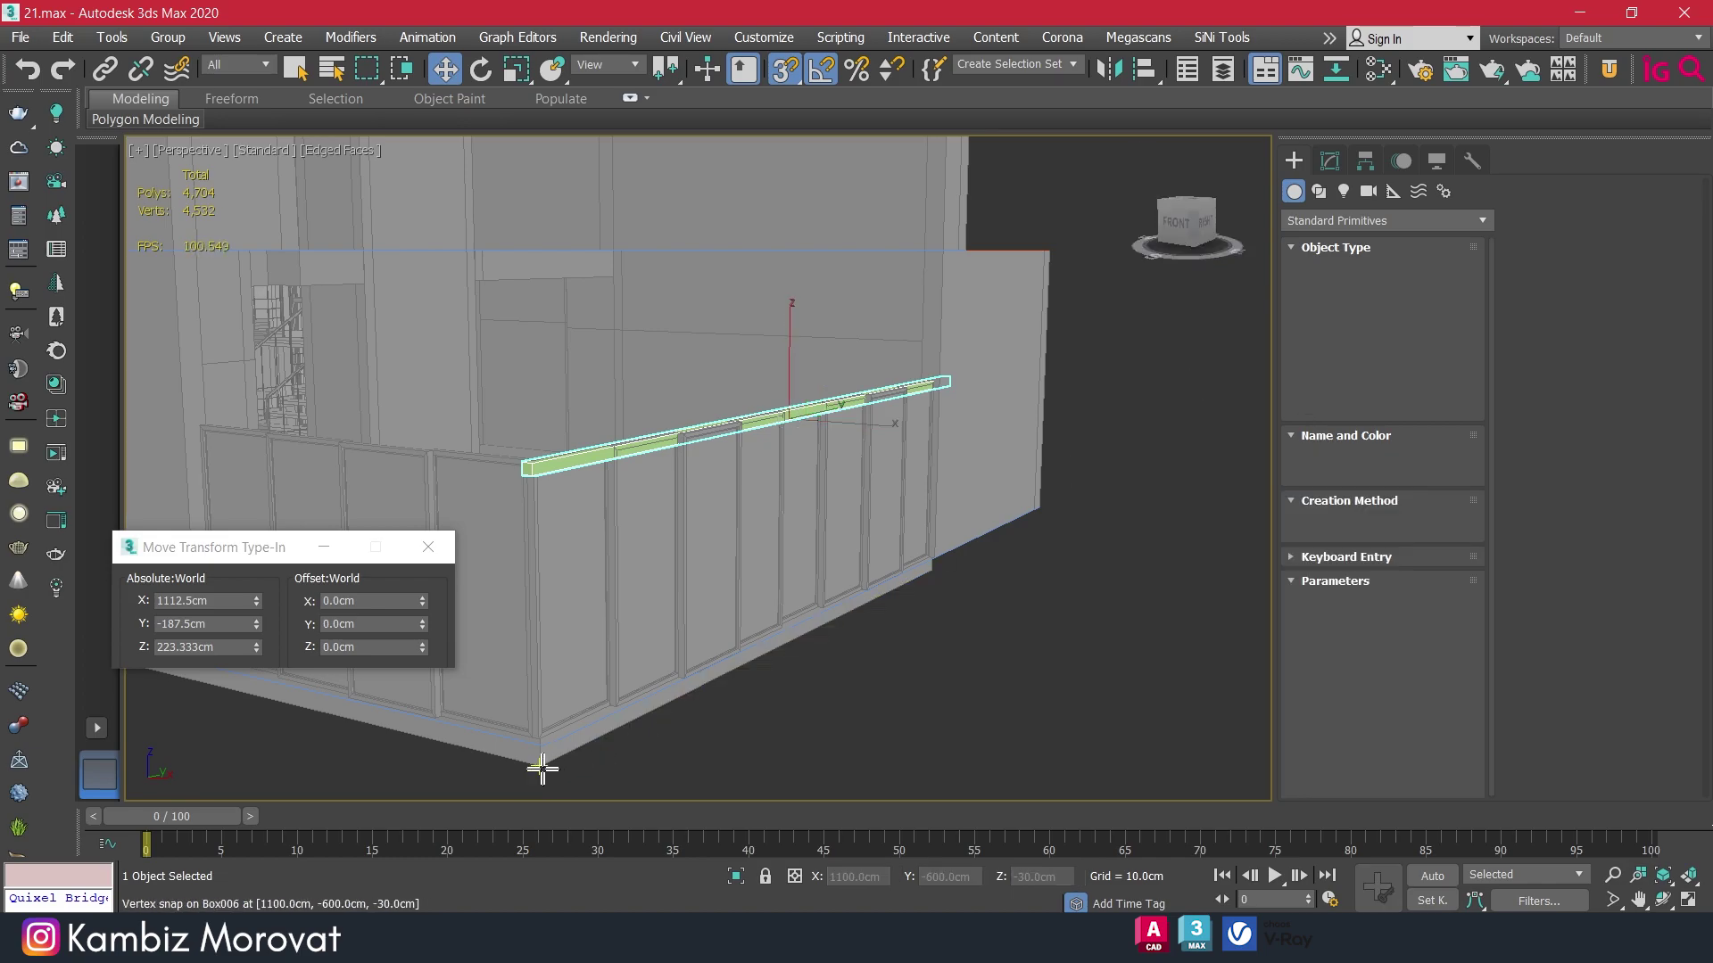
scroll(548, 750, "up", 3)
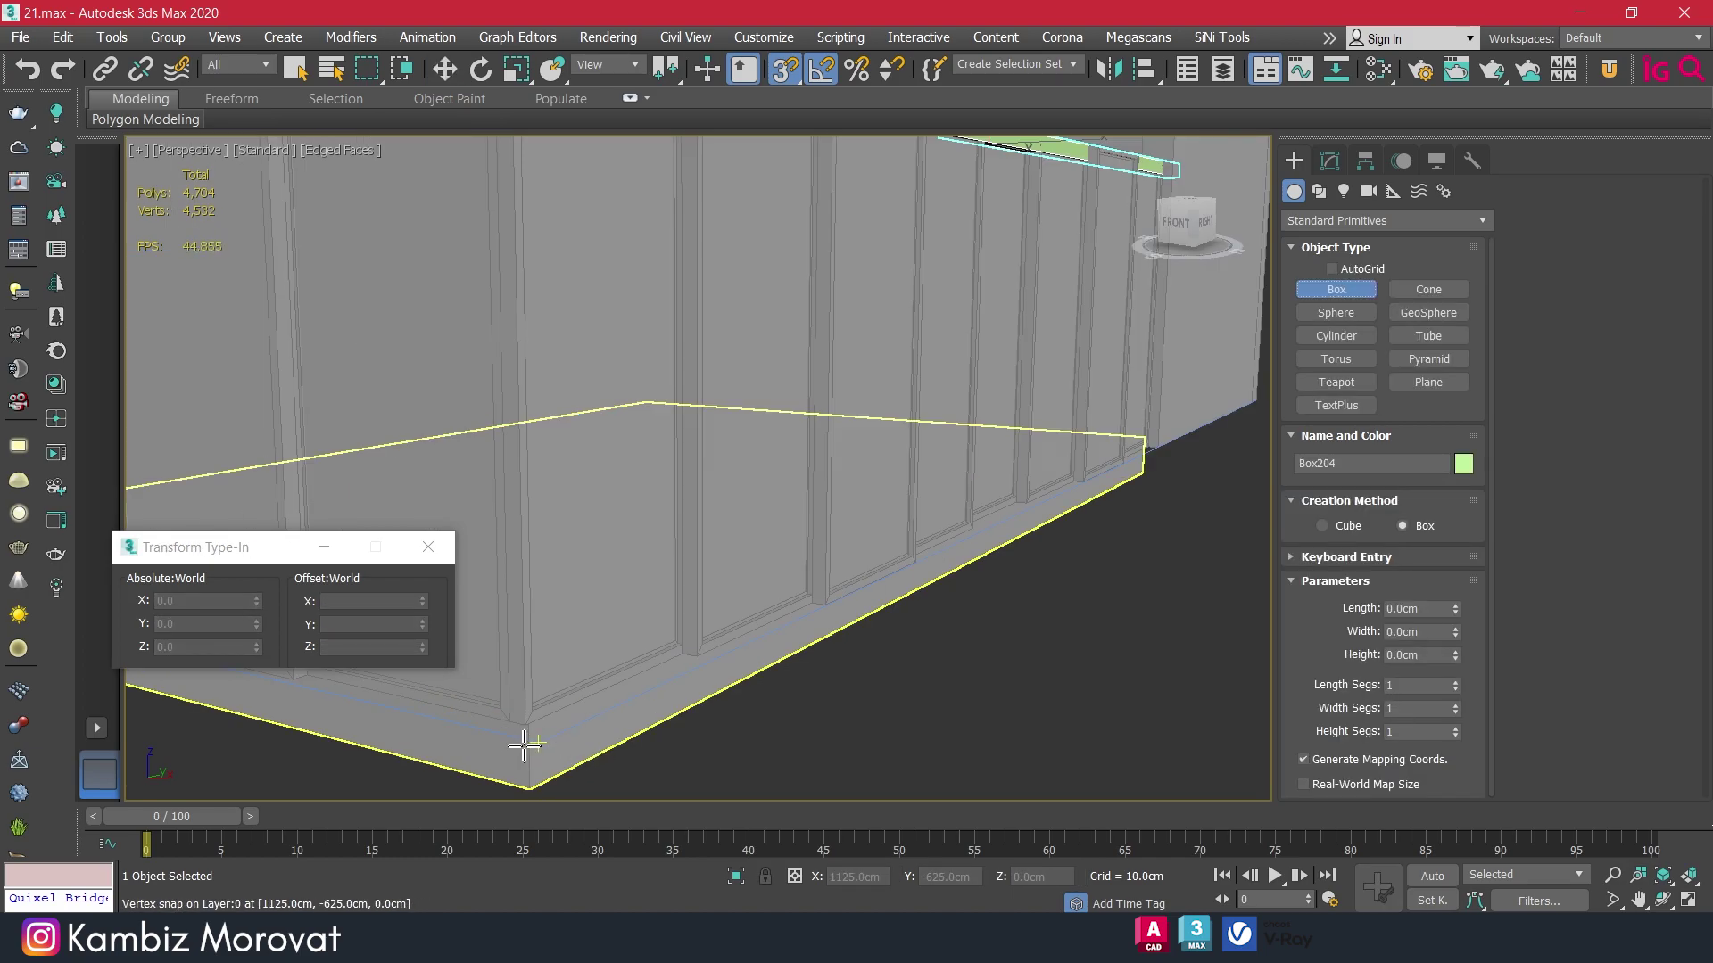
left_click_drag(554, 785, 629, 803)
scroll(650, 590, "down", 2)
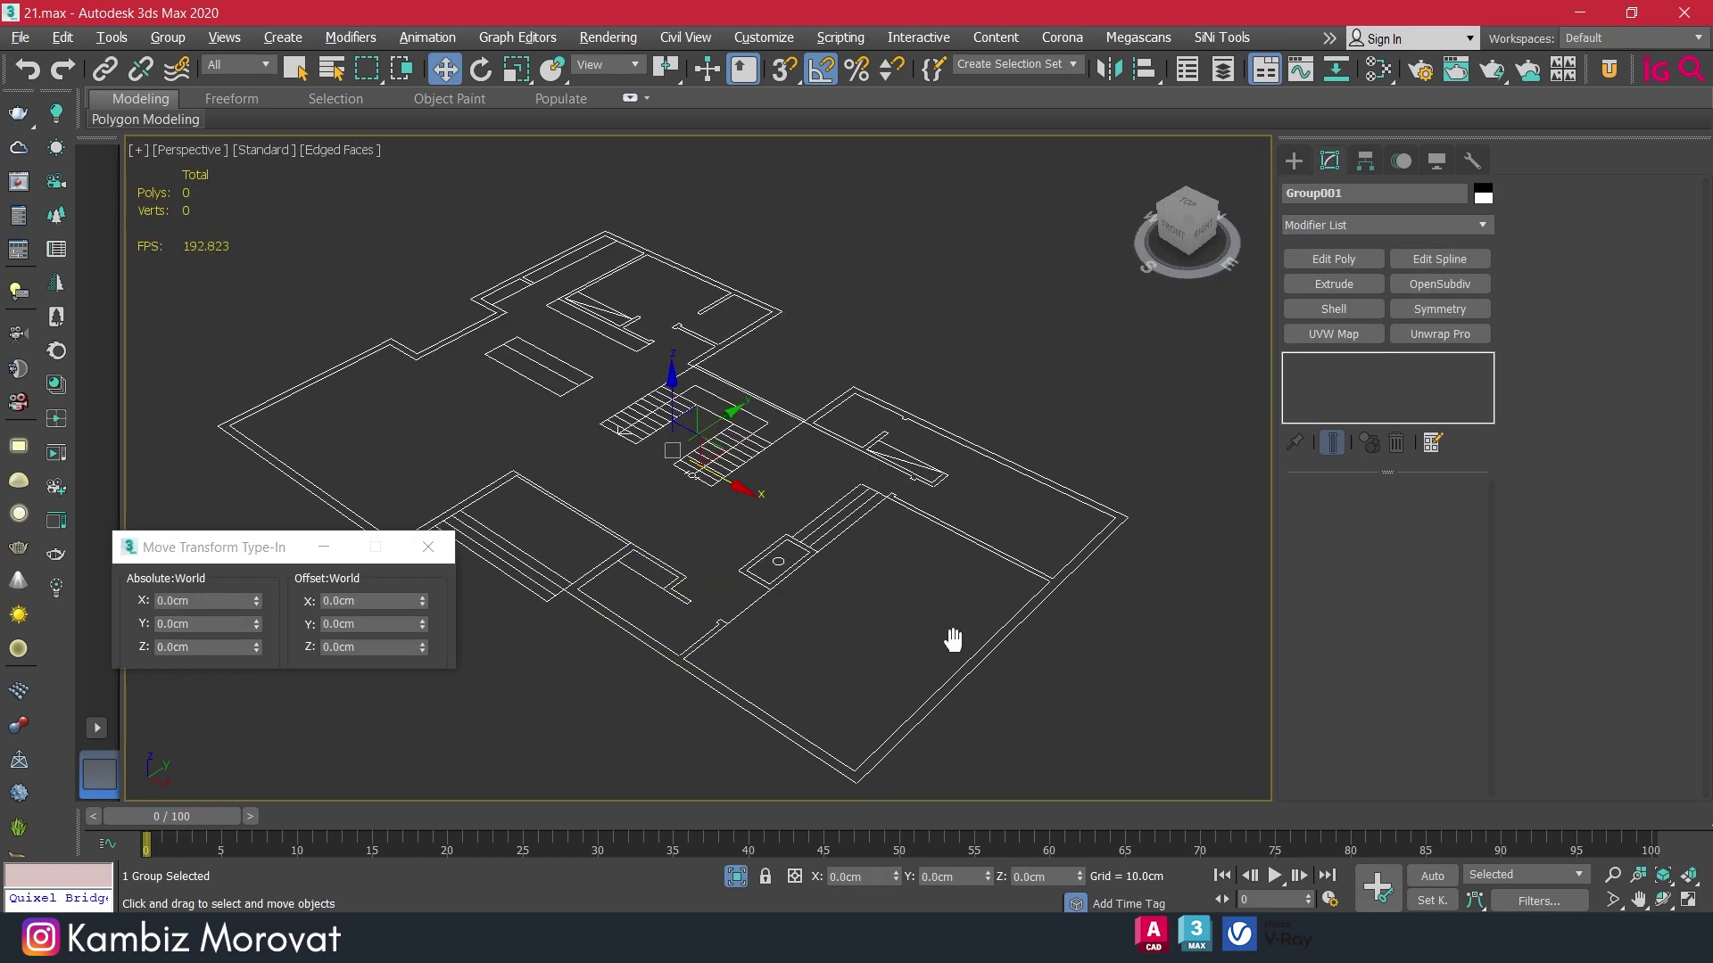
left_click(1329, 259)
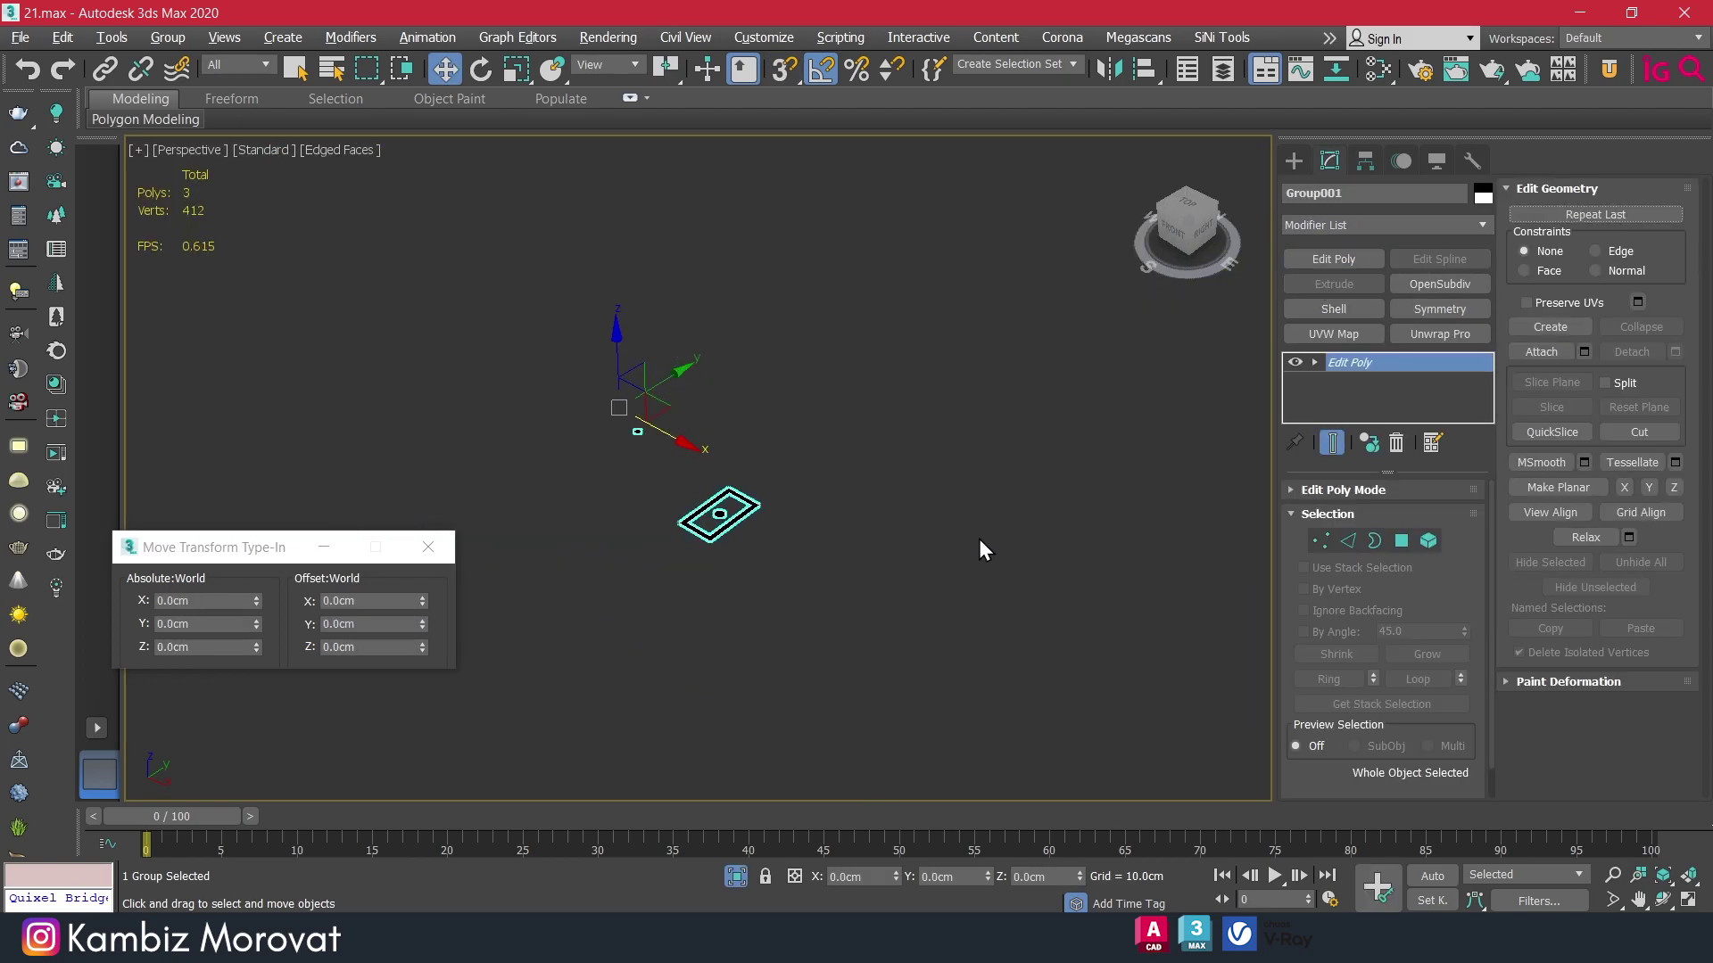
key("ctrl+z")
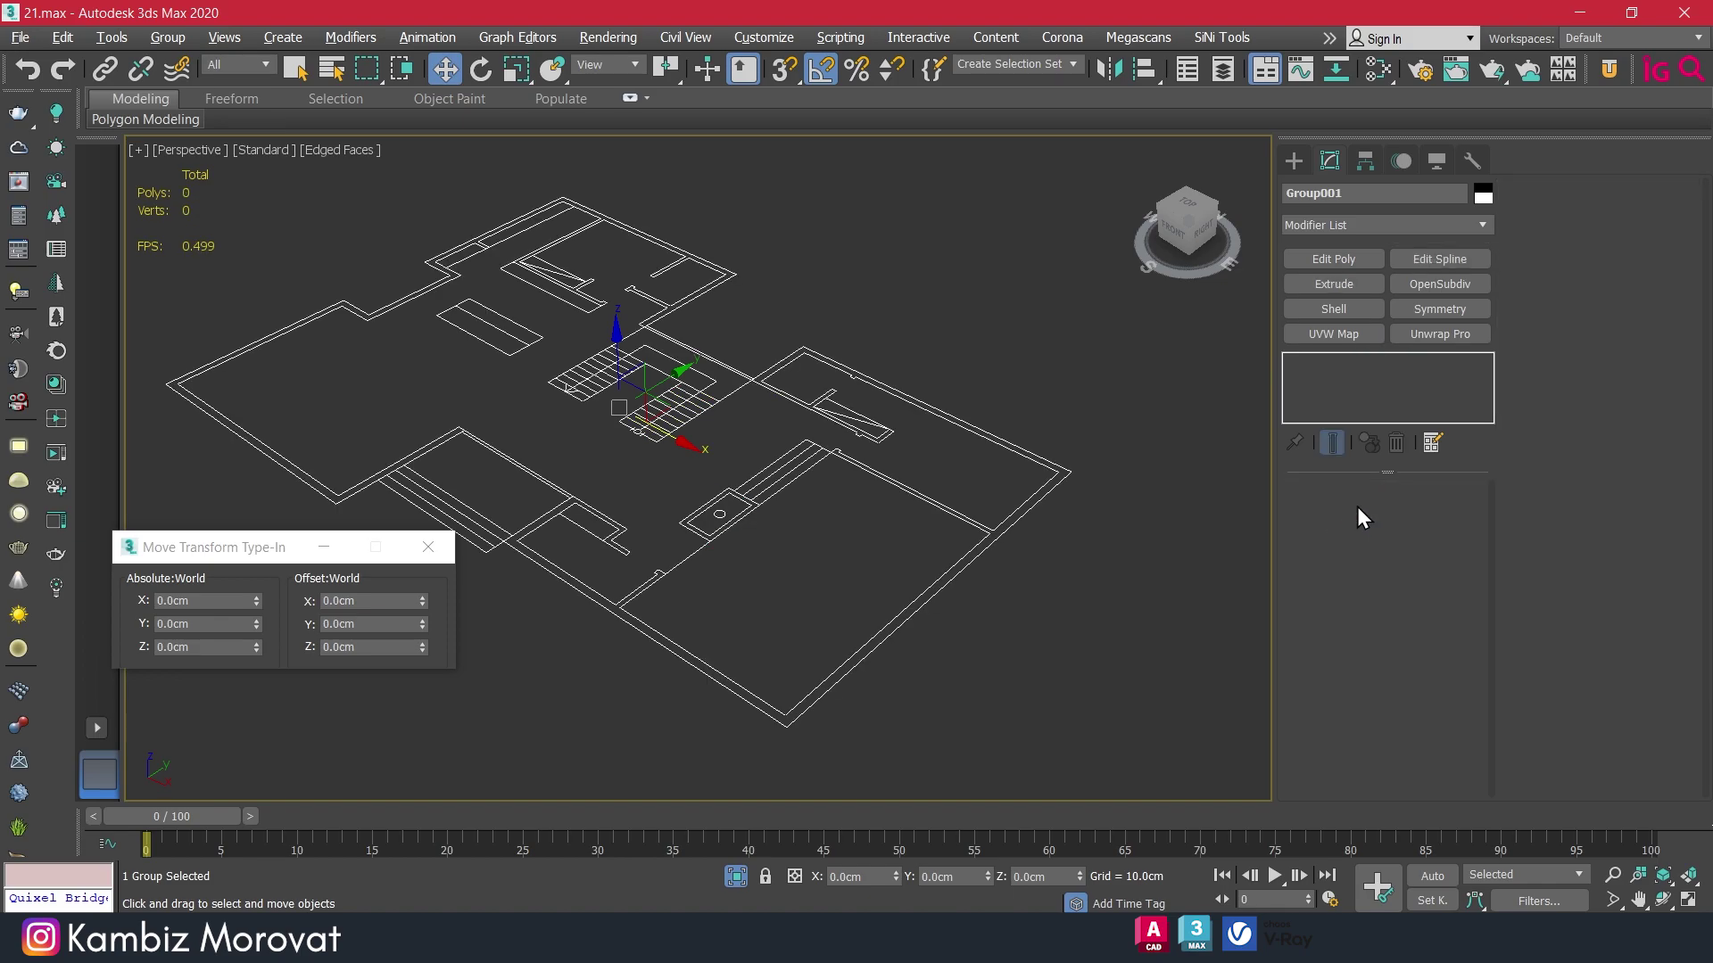
Snap-draw an 875 cm beam along the bottom-right wall with a 10 cm width.
left_click(1295, 161)
left_click(1320, 283)
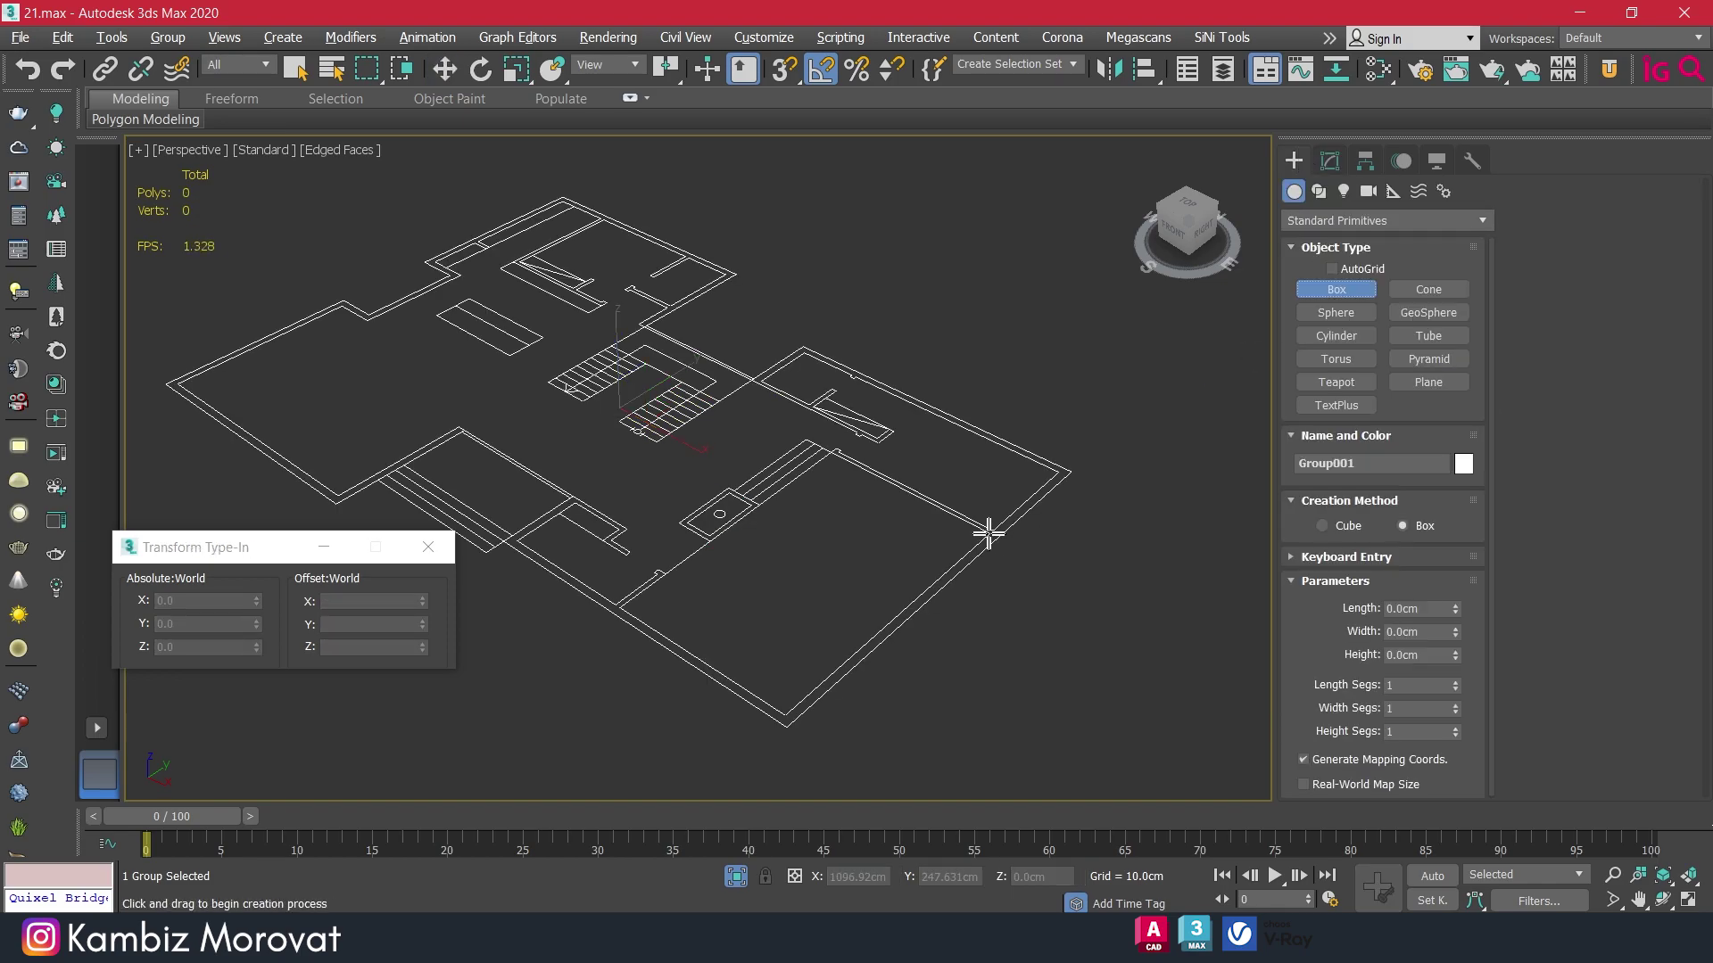
key("s")
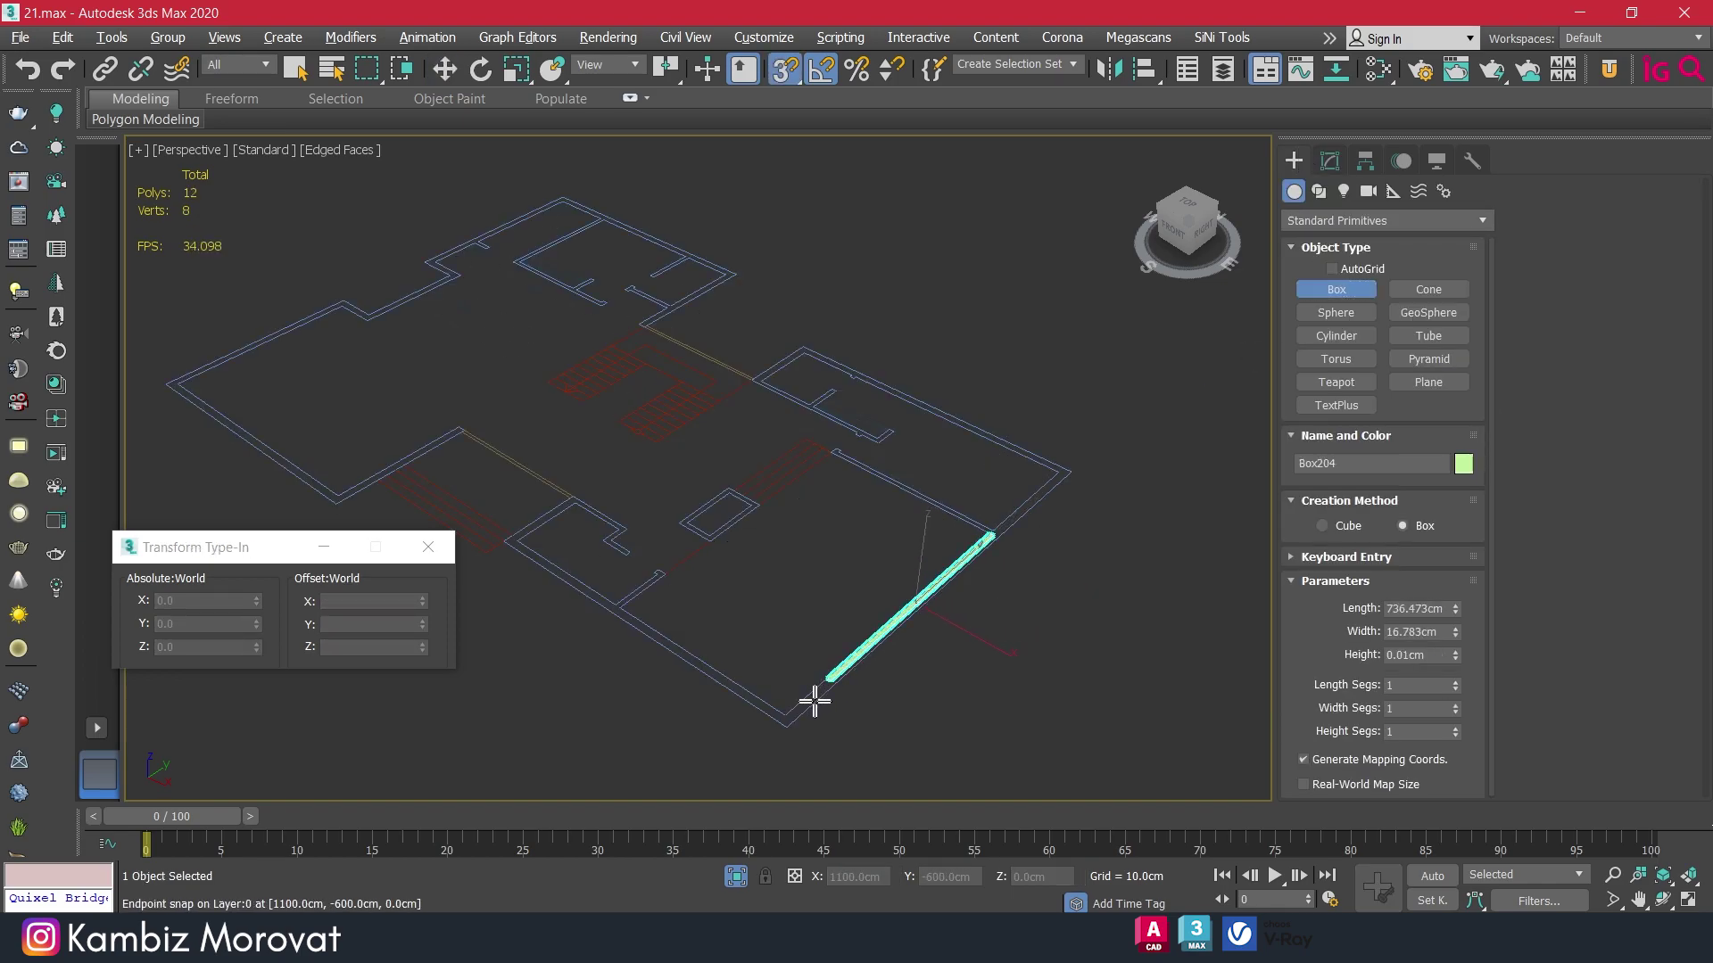
left_click_drag(985, 540, 785, 726)
left_click(785, 705)
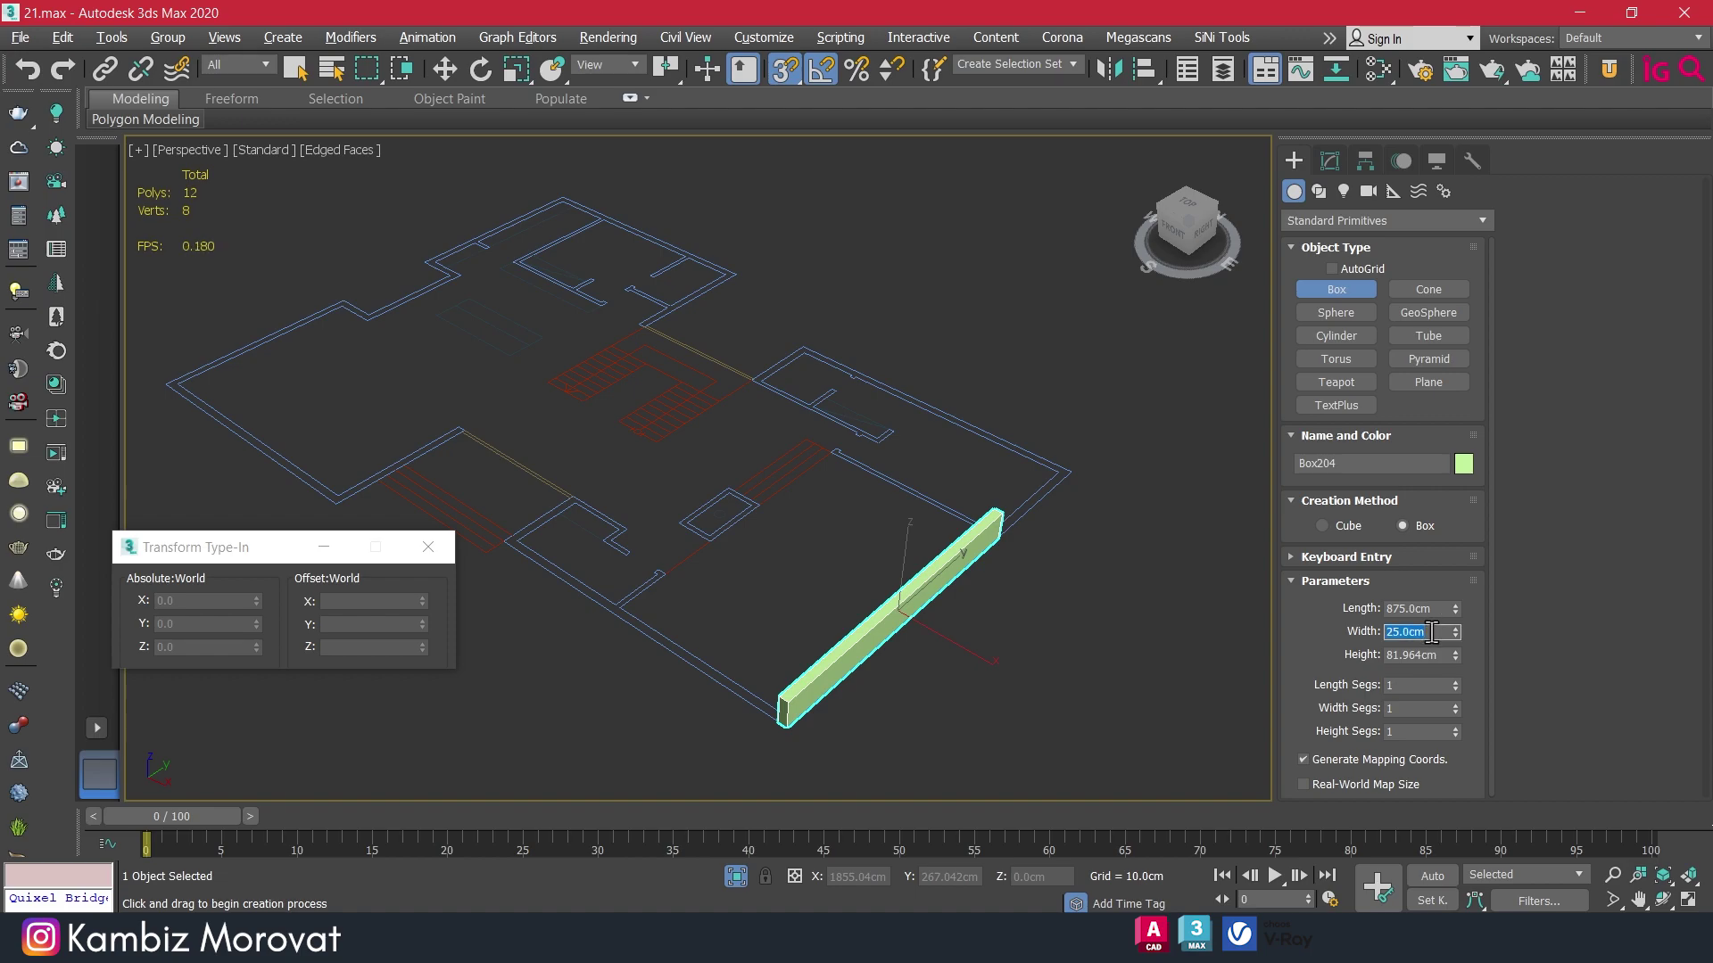
type("10")
key("Return")
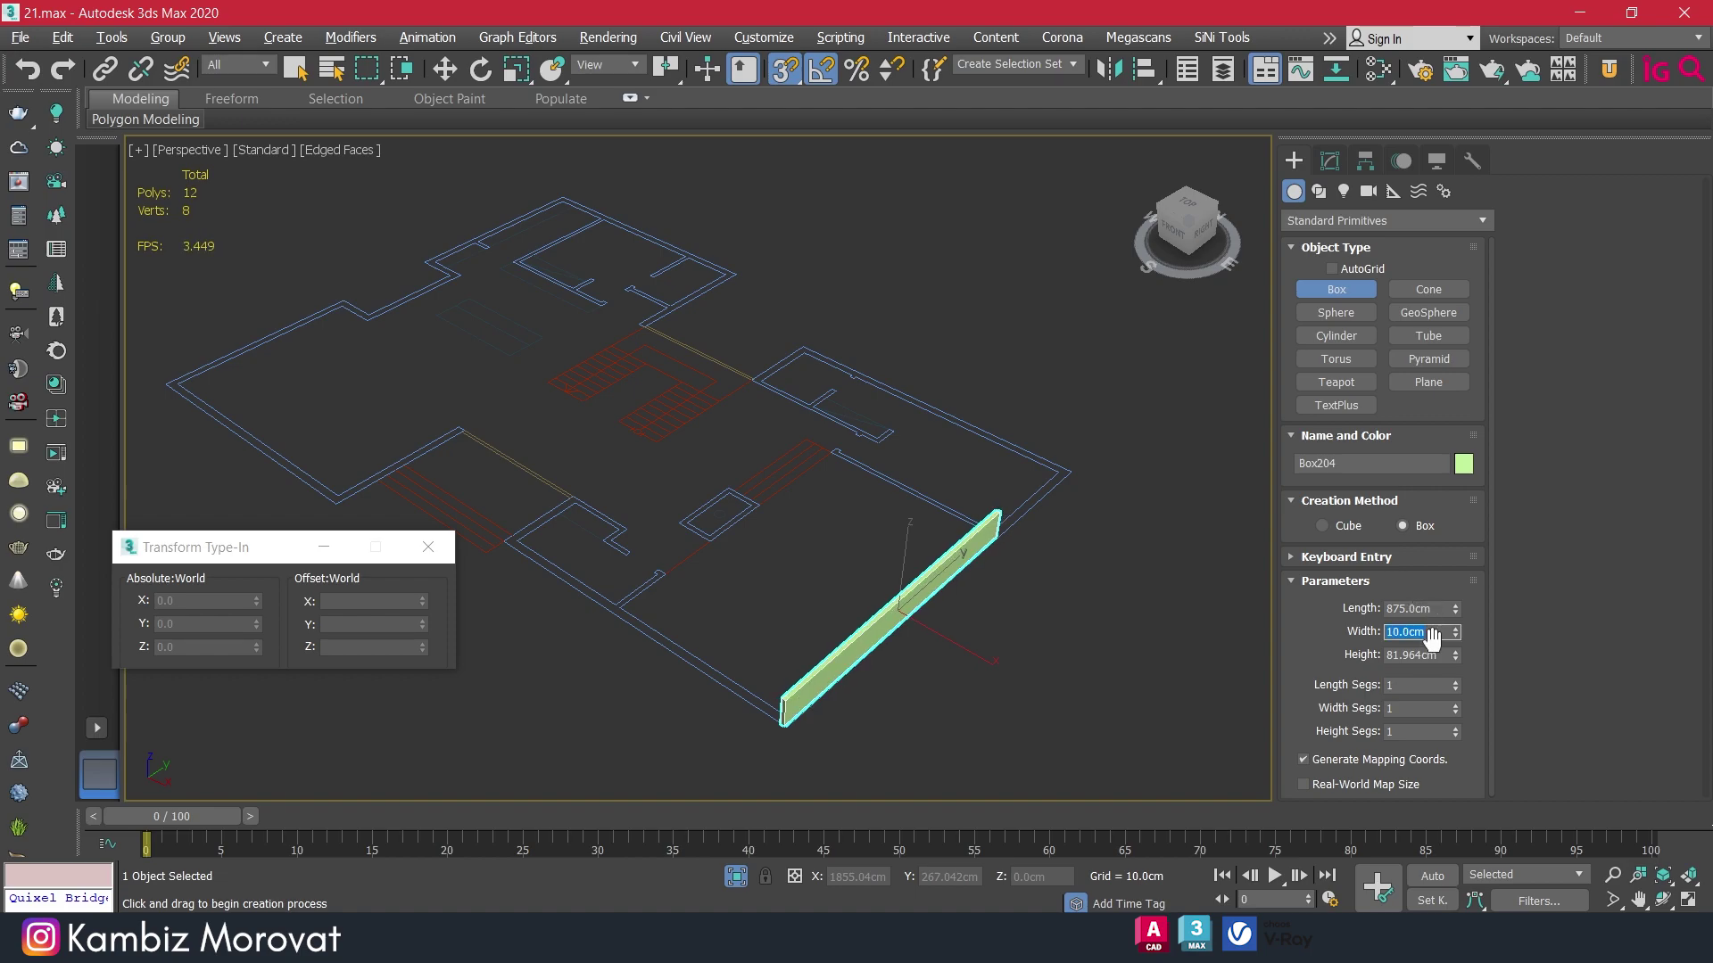
right_click(1455, 658)
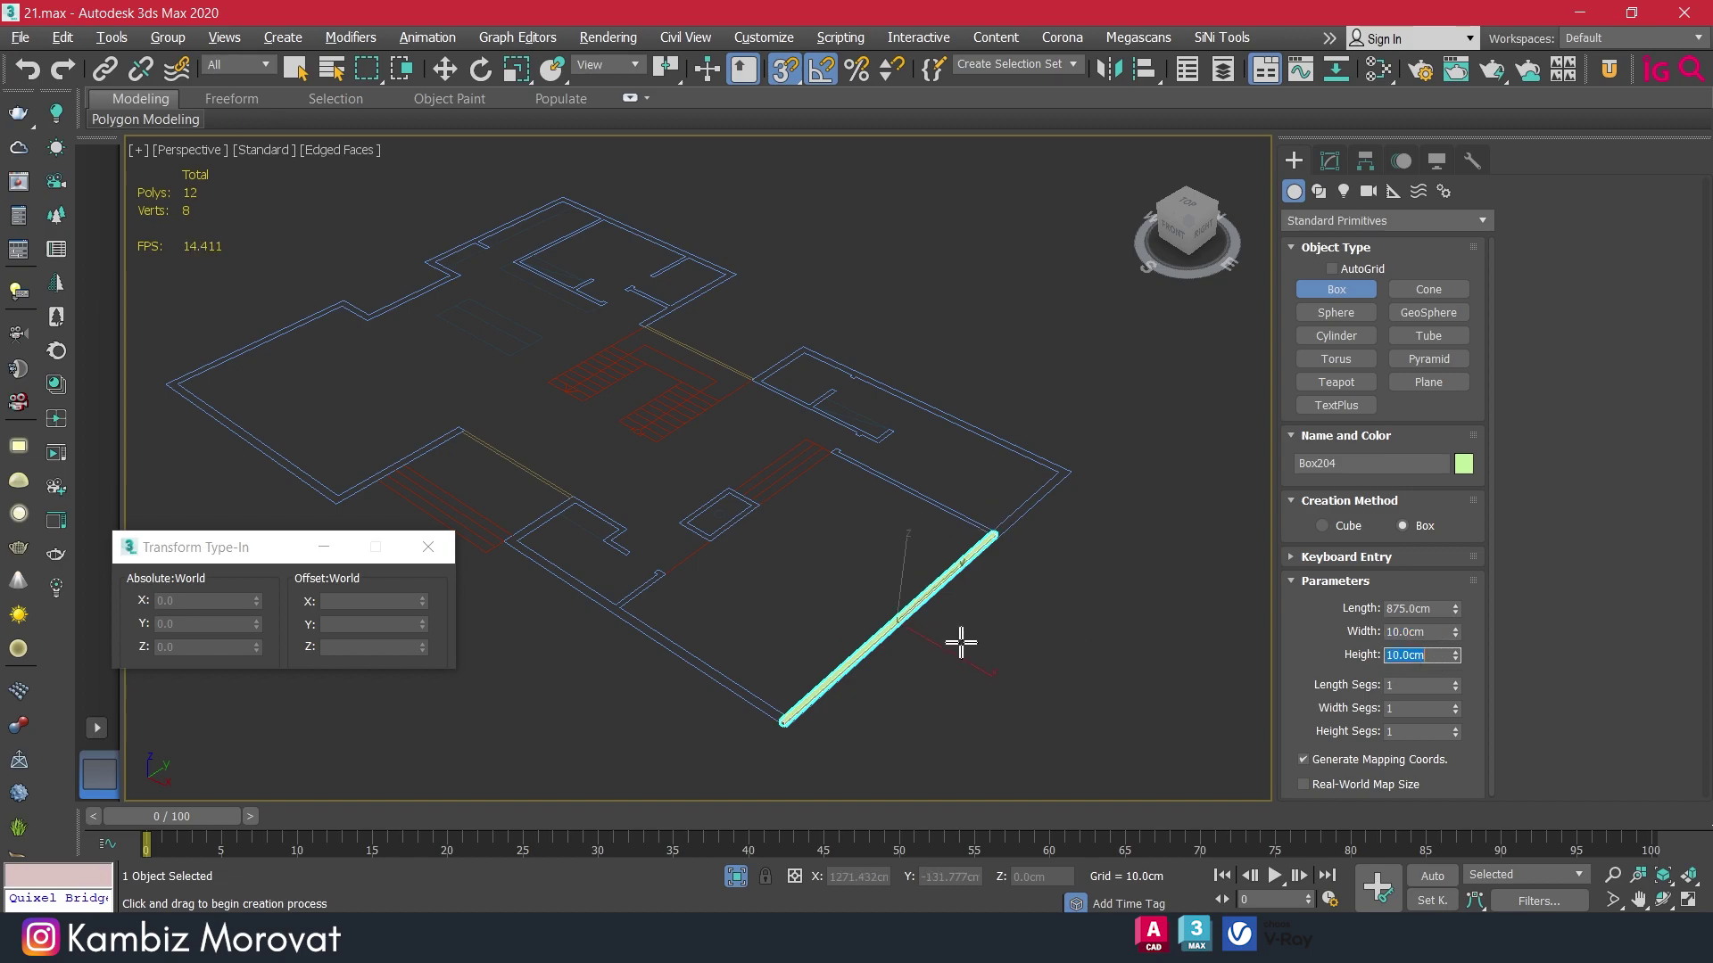
End isolation and lift the 10 × 10 cm beam up toward the frame tops.
key("w")
right_click(972, 521)
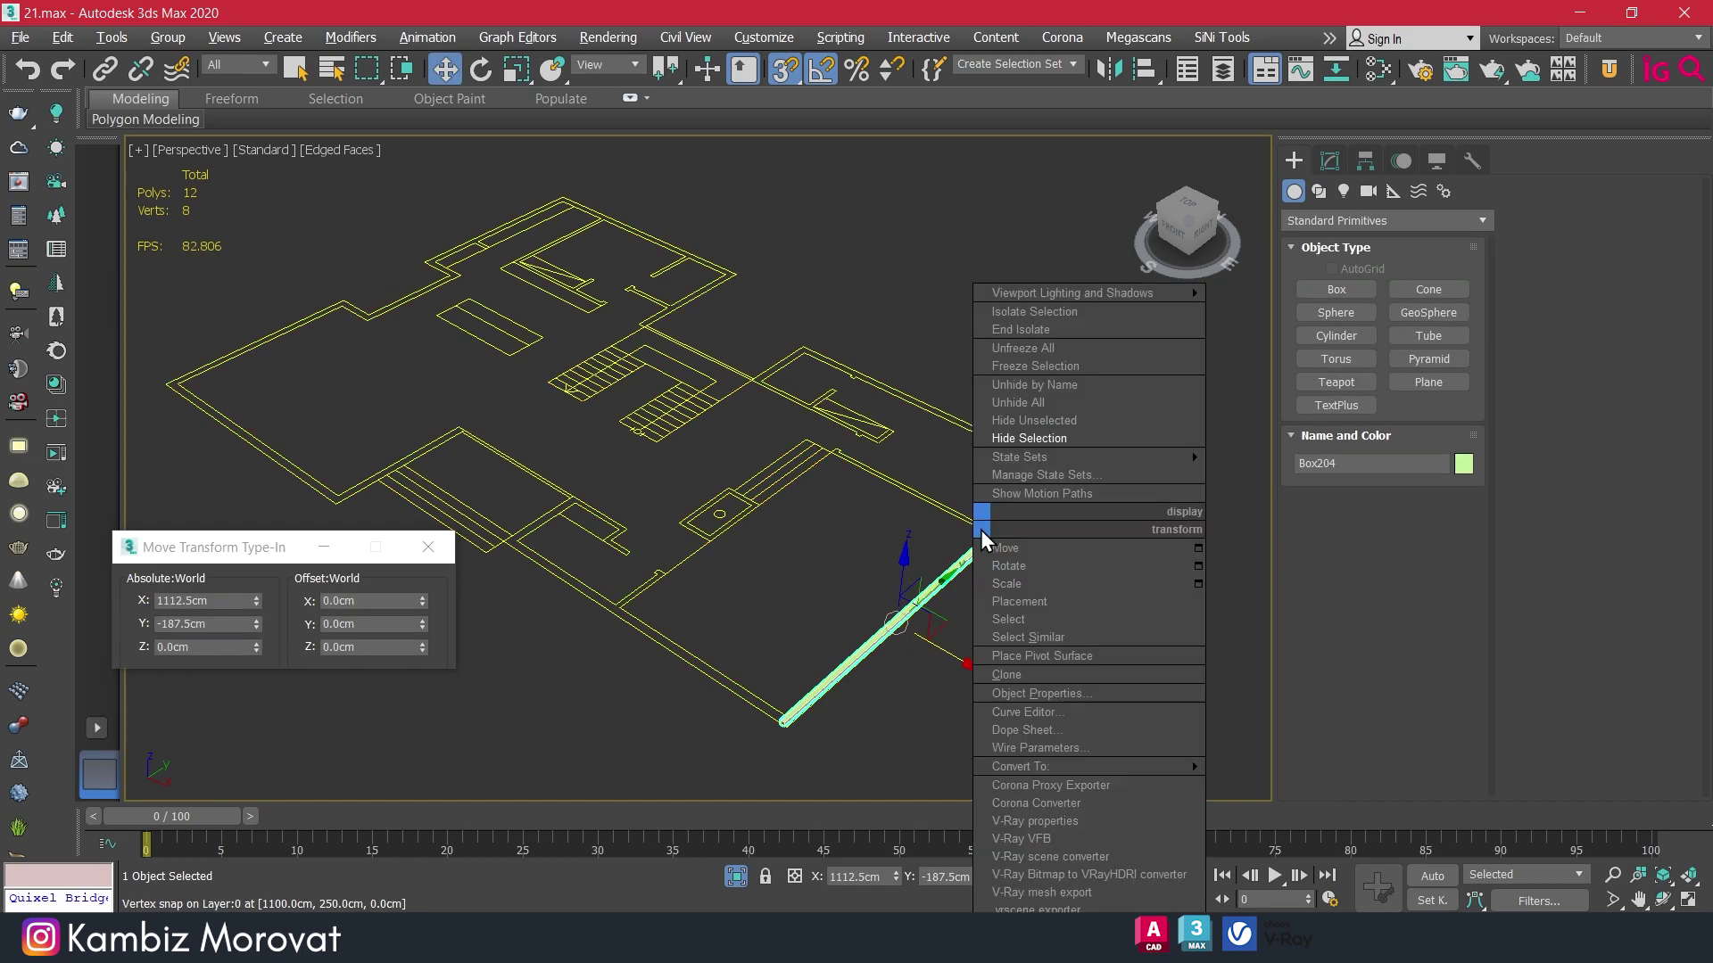
left_click(919, 616)
left_click(735, 877)
scroll(1011, 562, "up", 2)
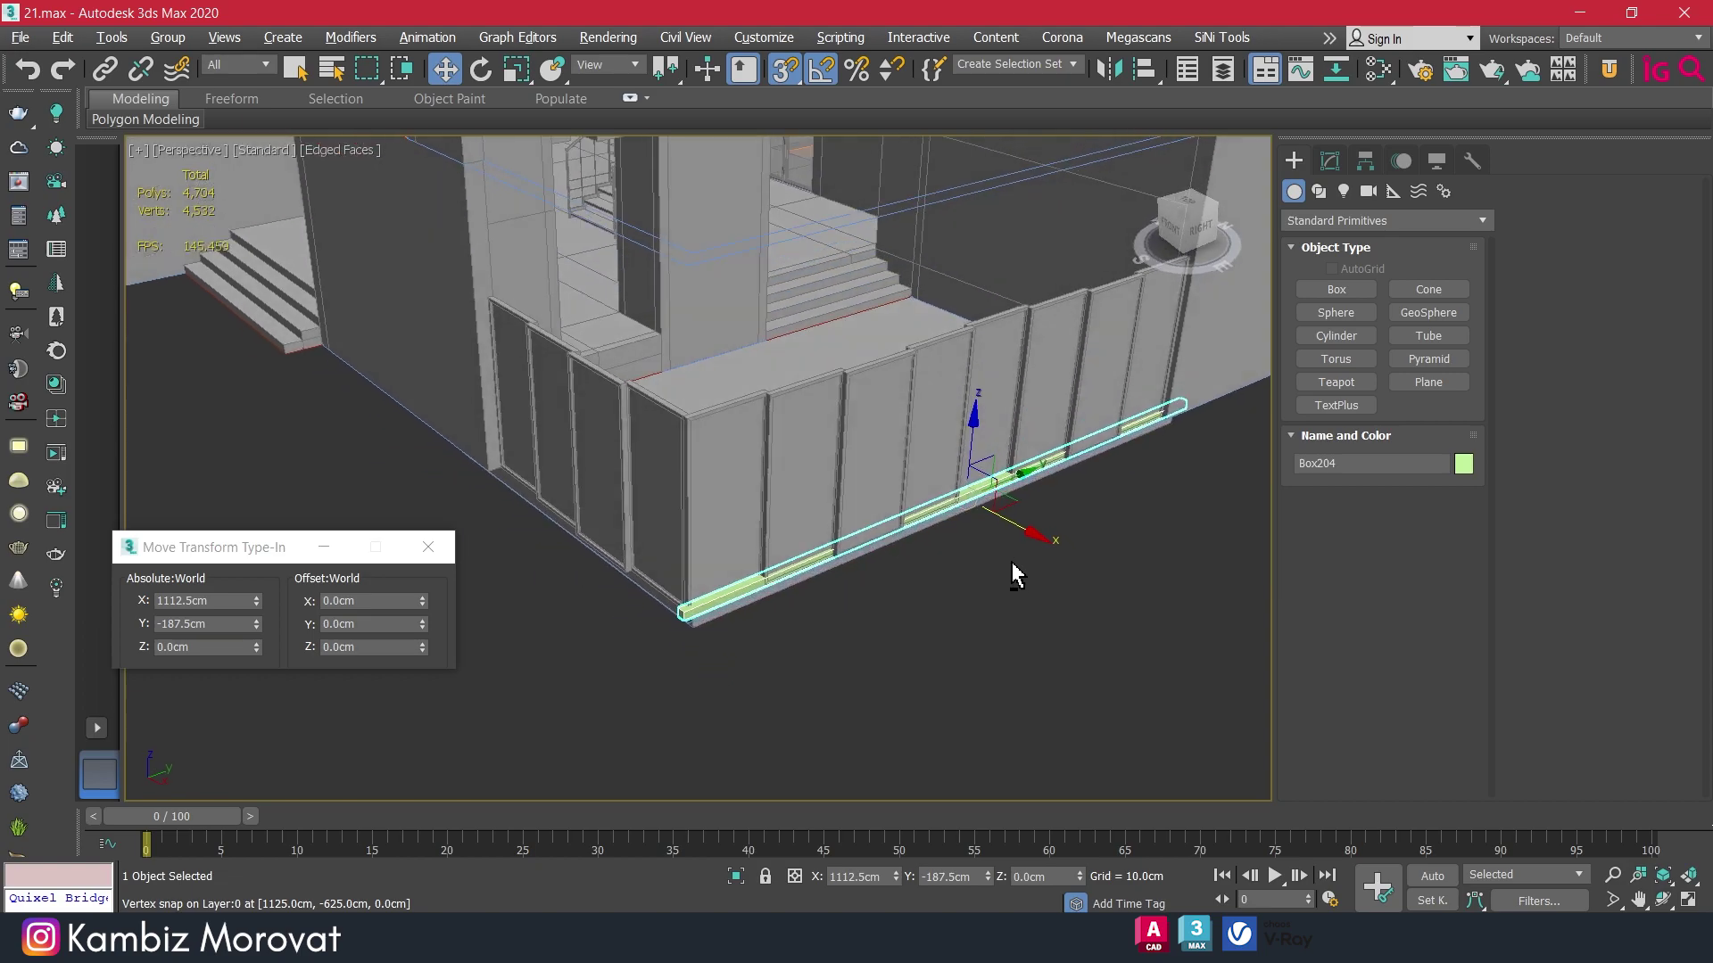
mouse_move(979, 412)
left_mouse_down()
mouse_move(972, 236)
mouse_move(964, 268)
left_mouse_up()
middle_click_drag(963, 268, 1023, 353, "alt")
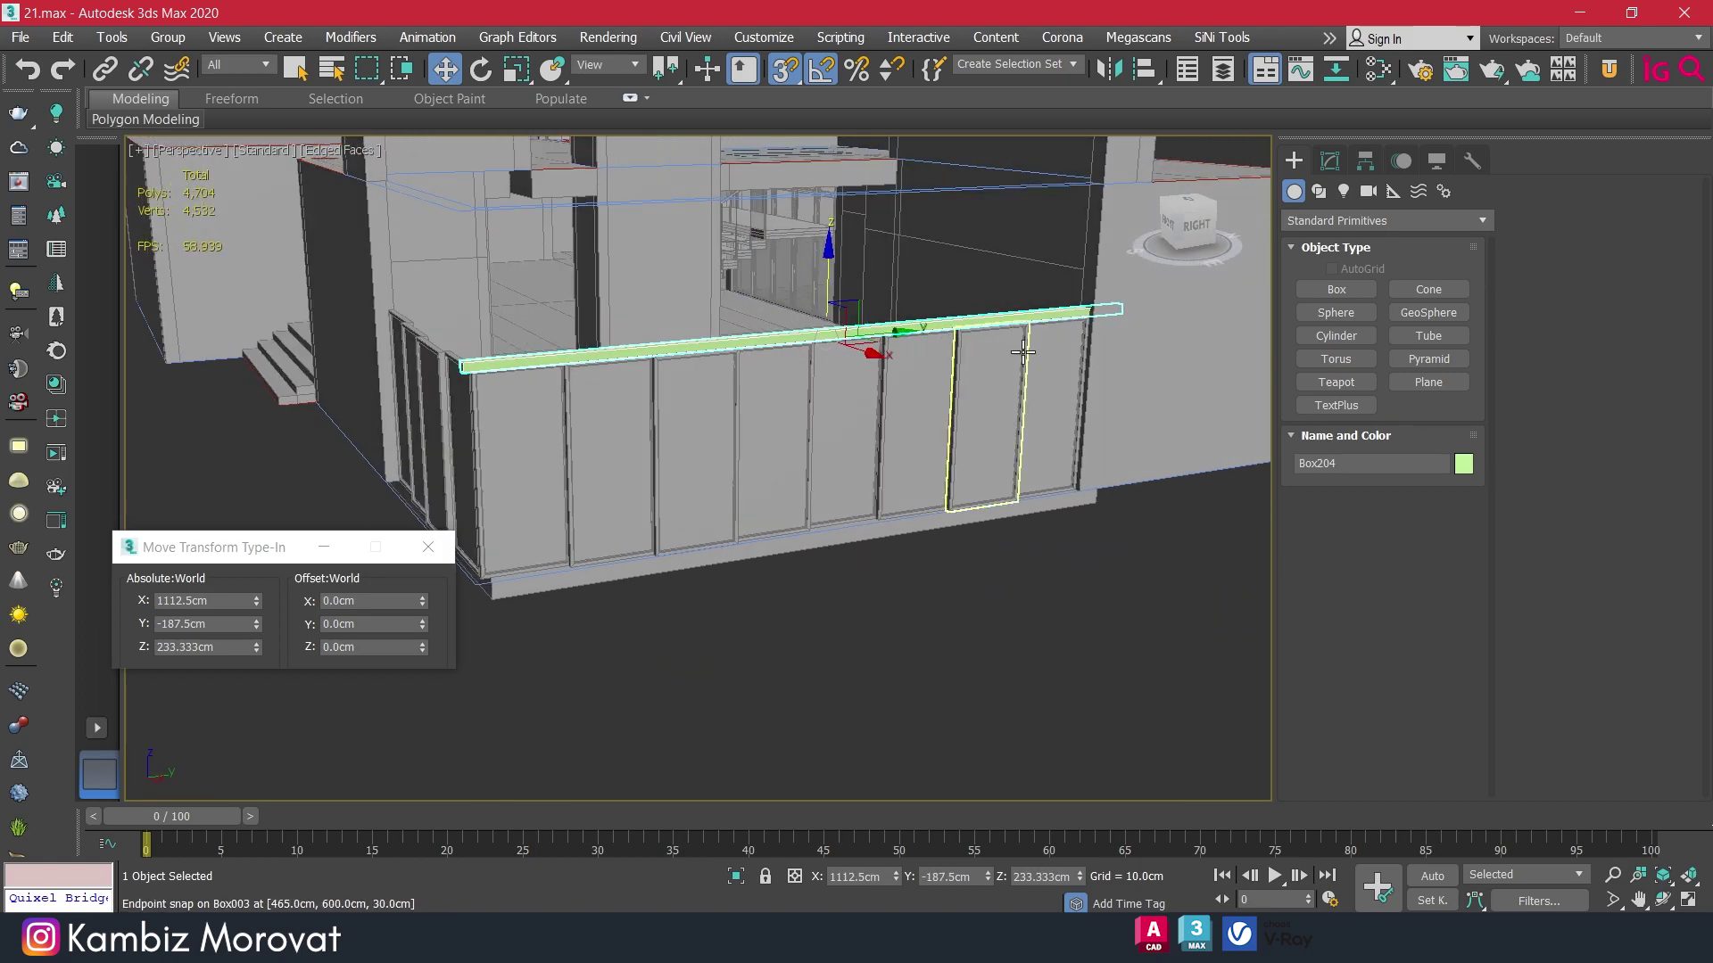
Snap the beam down onto the door-frame tops at Z 223.3 cm.
scroll(1008, 374, "up", 2)
middle_click_drag(814, 386, 1193, 352)
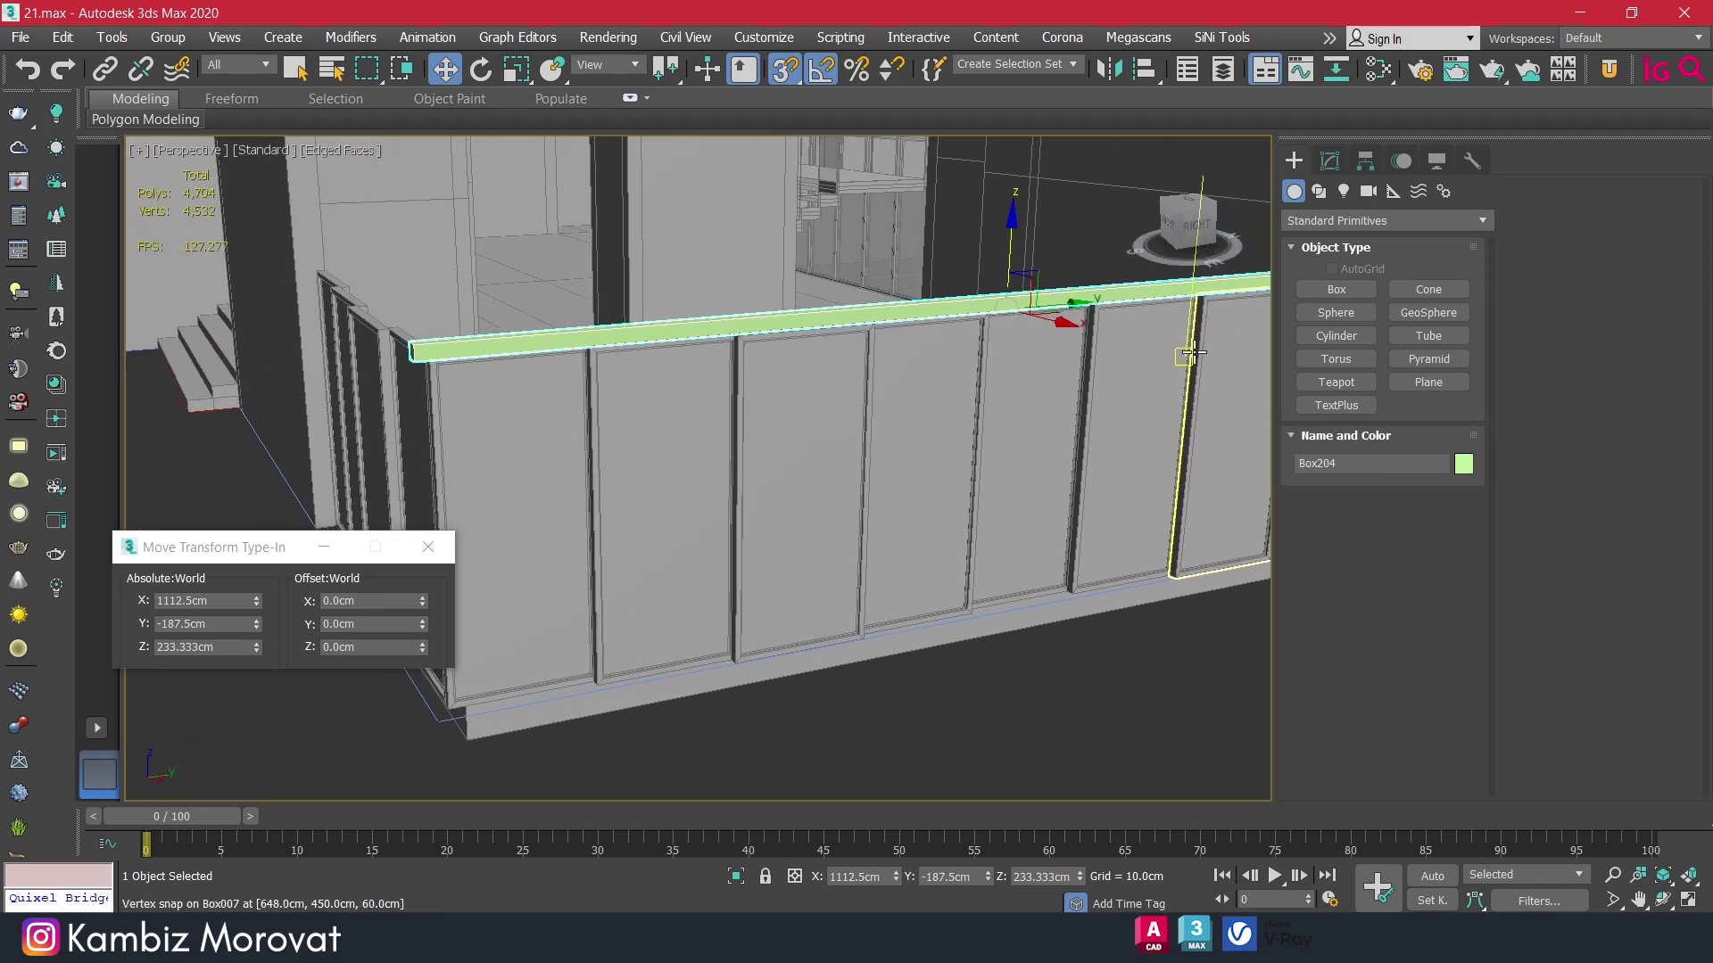
scroll(397, 384, "up", 3)
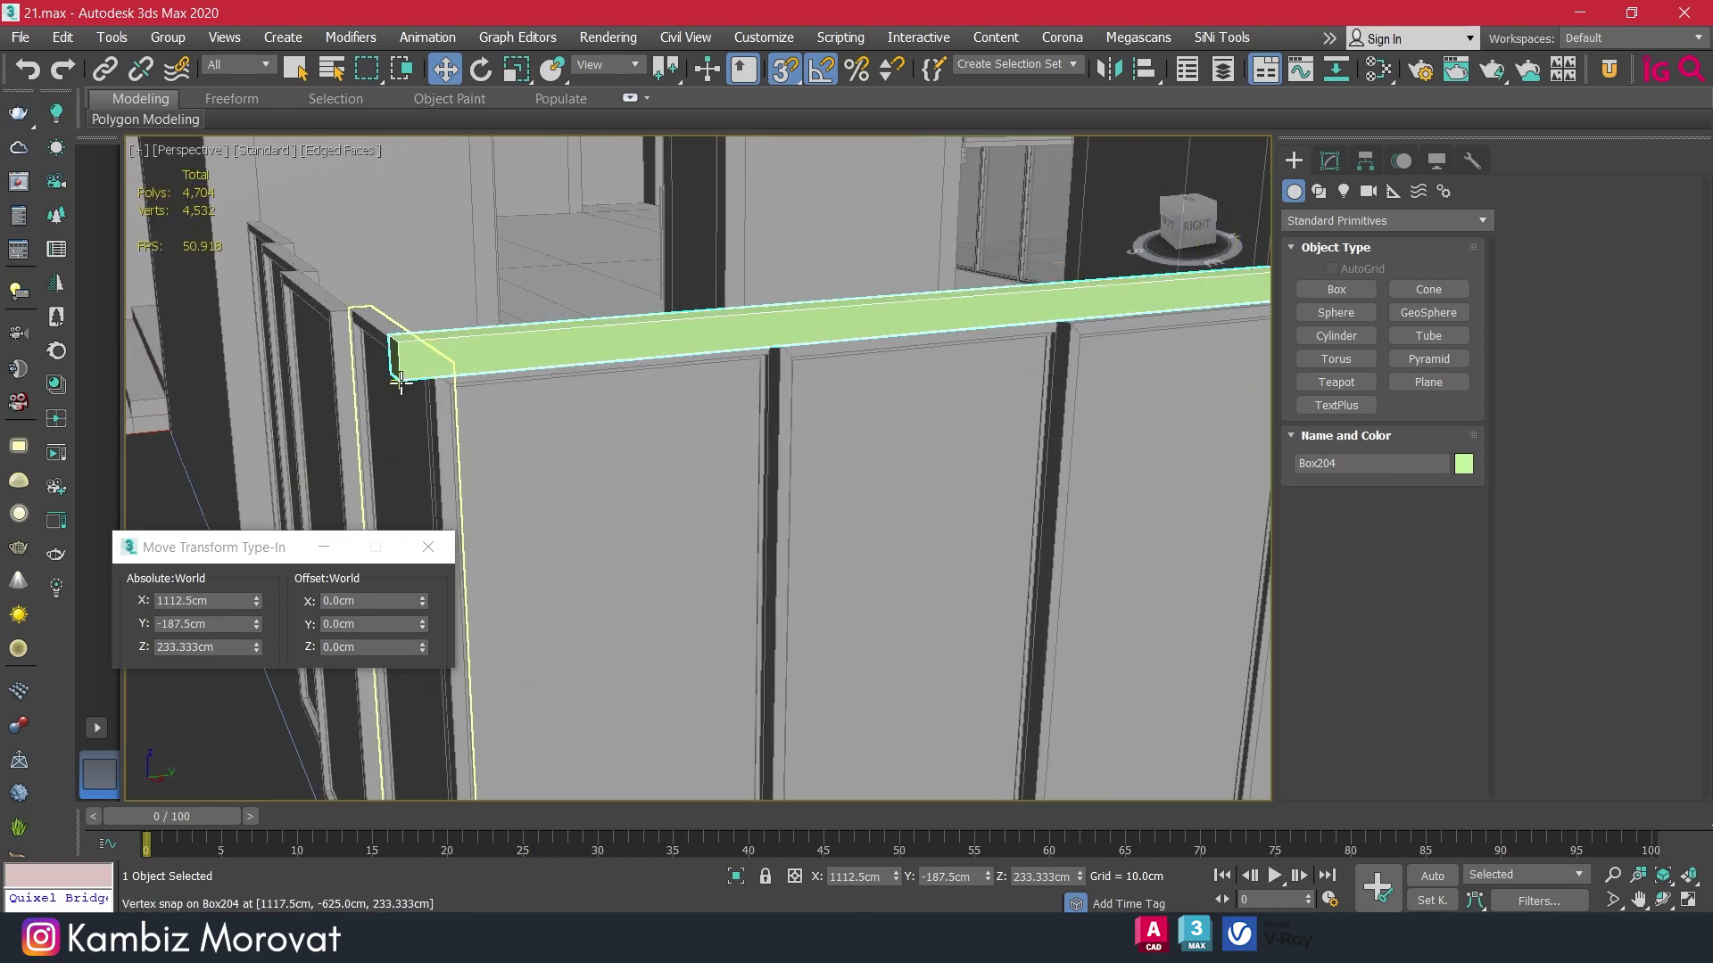
left_click_drag(399, 381, 435, 371)
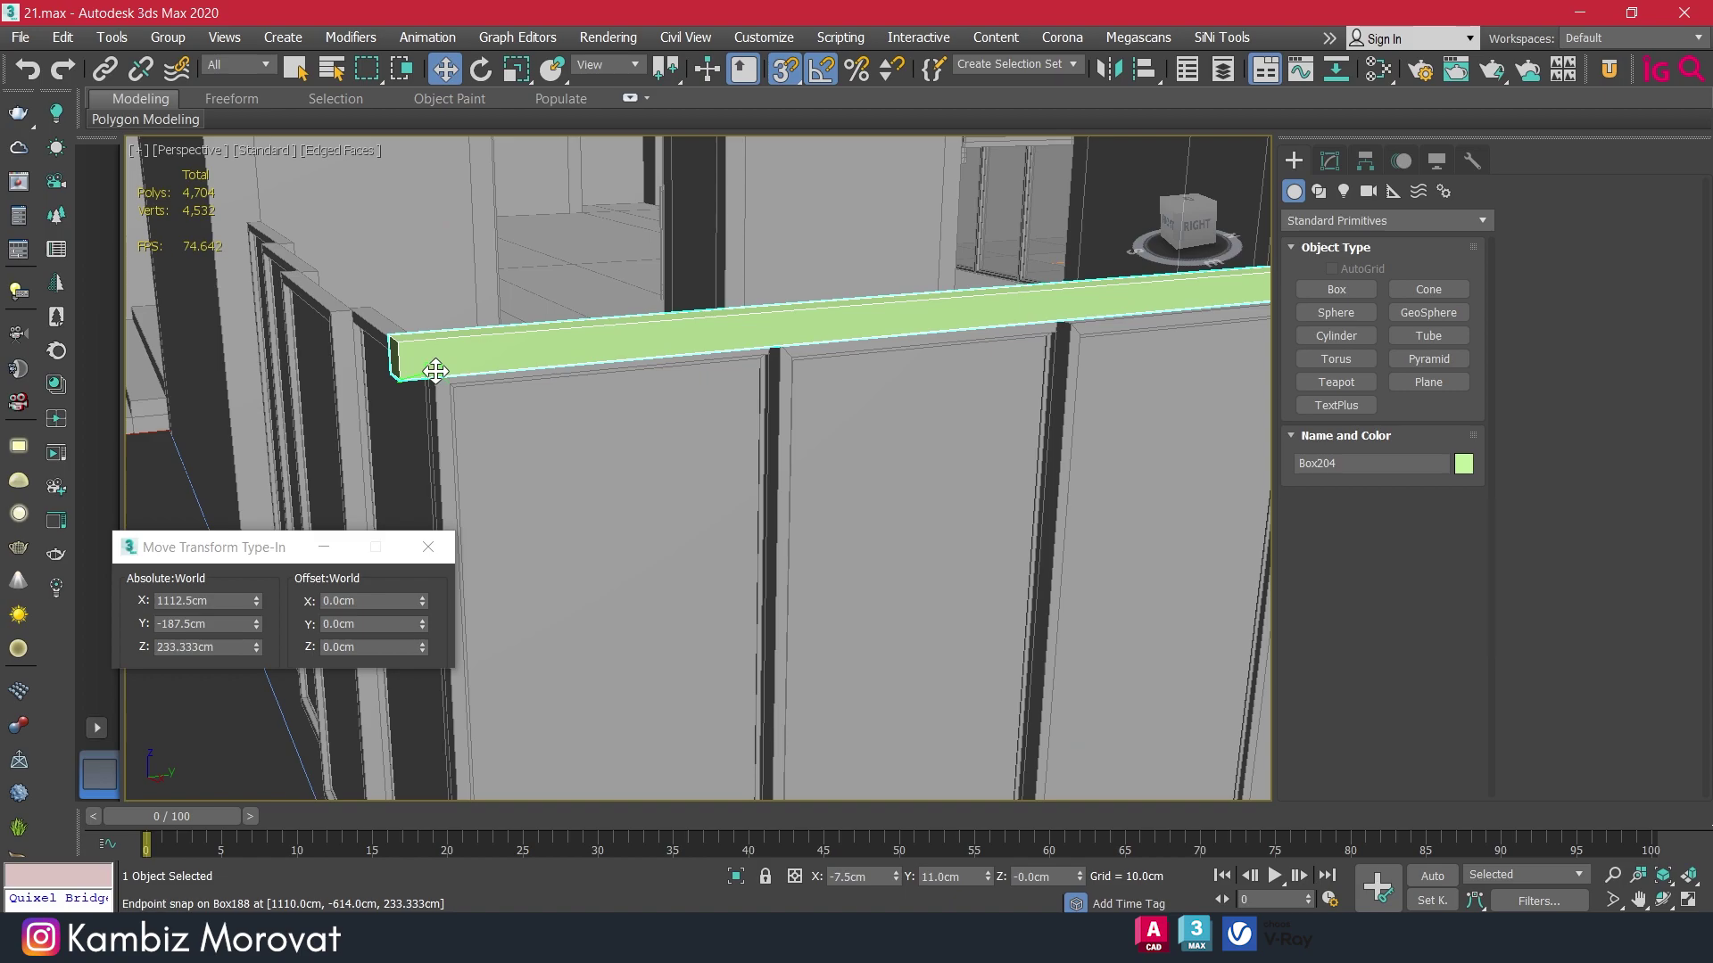
middle_click_drag(436, 371, 481, 251, "alt")
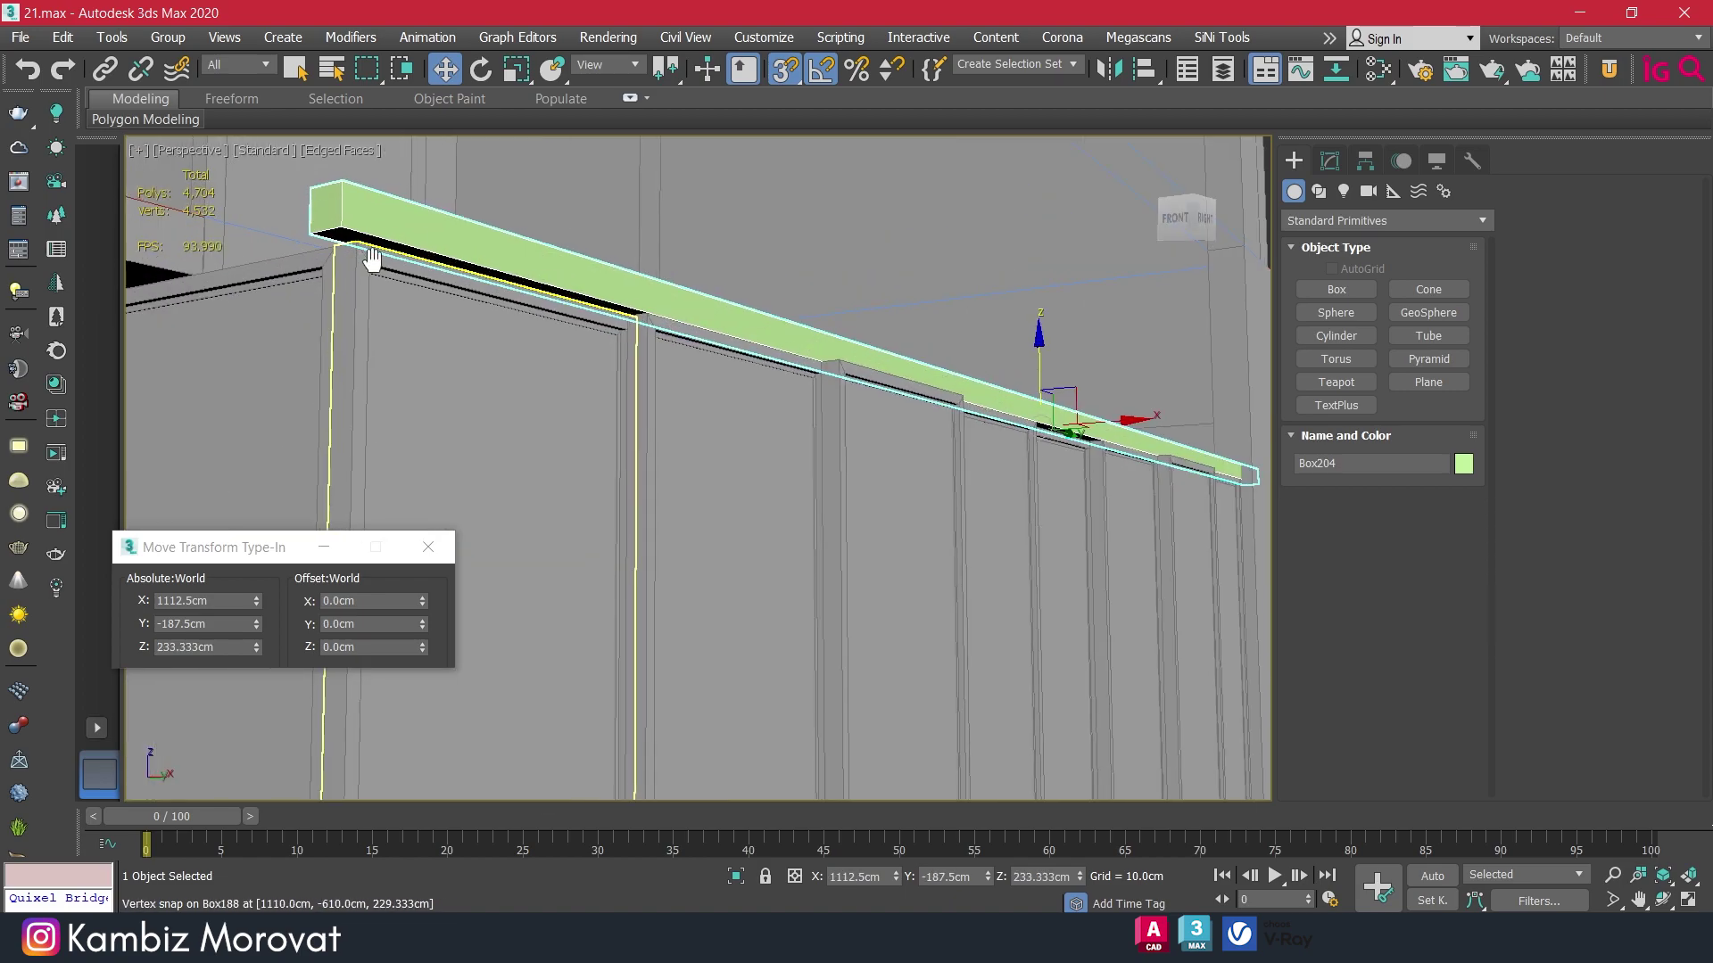
left_click_drag(481, 251, 1087, 368)
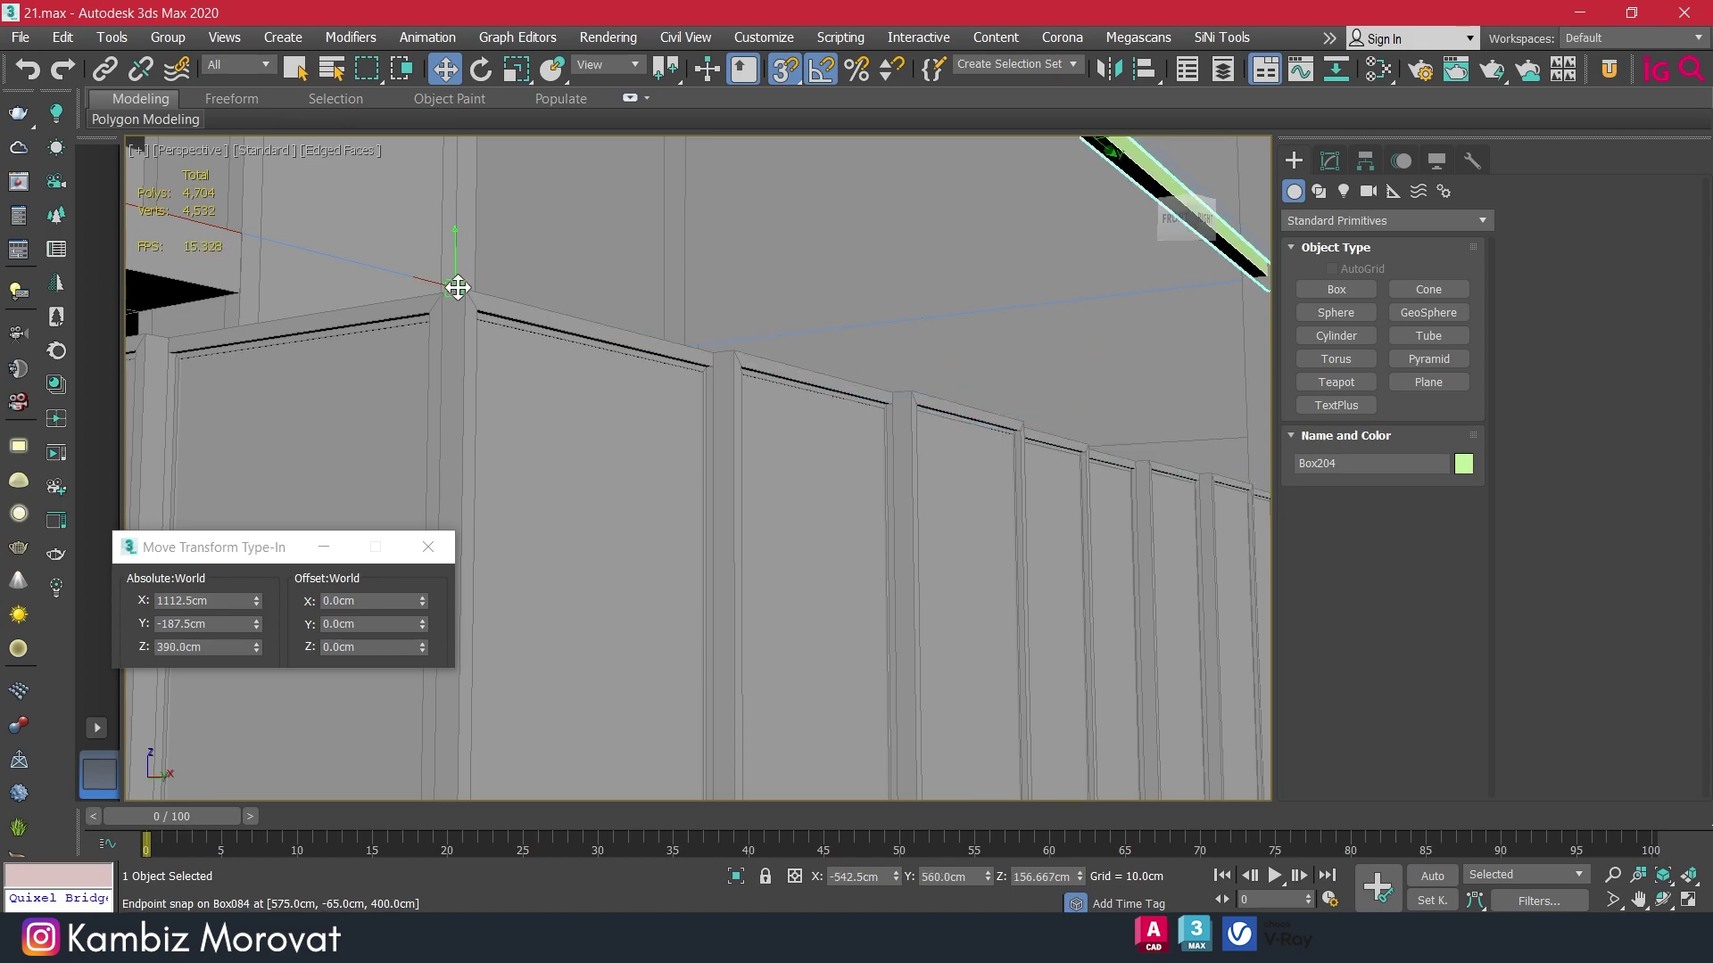
left_click_drag(459, 237, 458, 287)
scroll(577, 411, "down", 4)
middle_click_drag(576, 410, 624, 384, "alt")
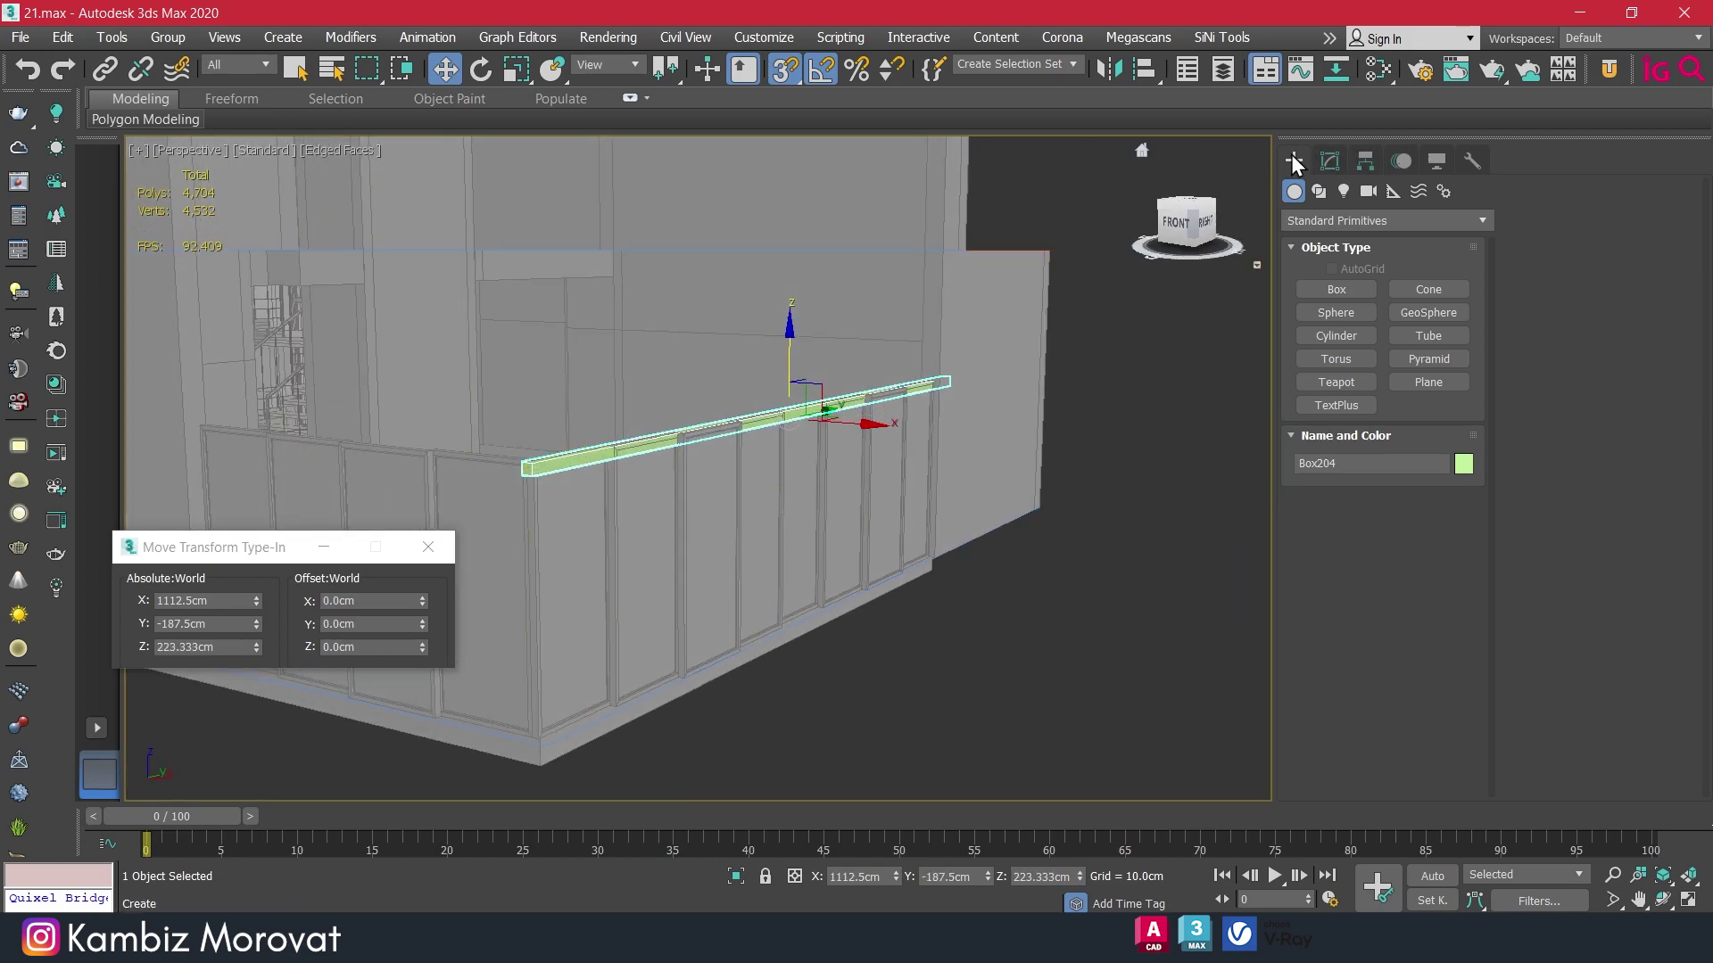
left_click_drag(1186, 218, 1213, 205)
left_click(1329, 161)
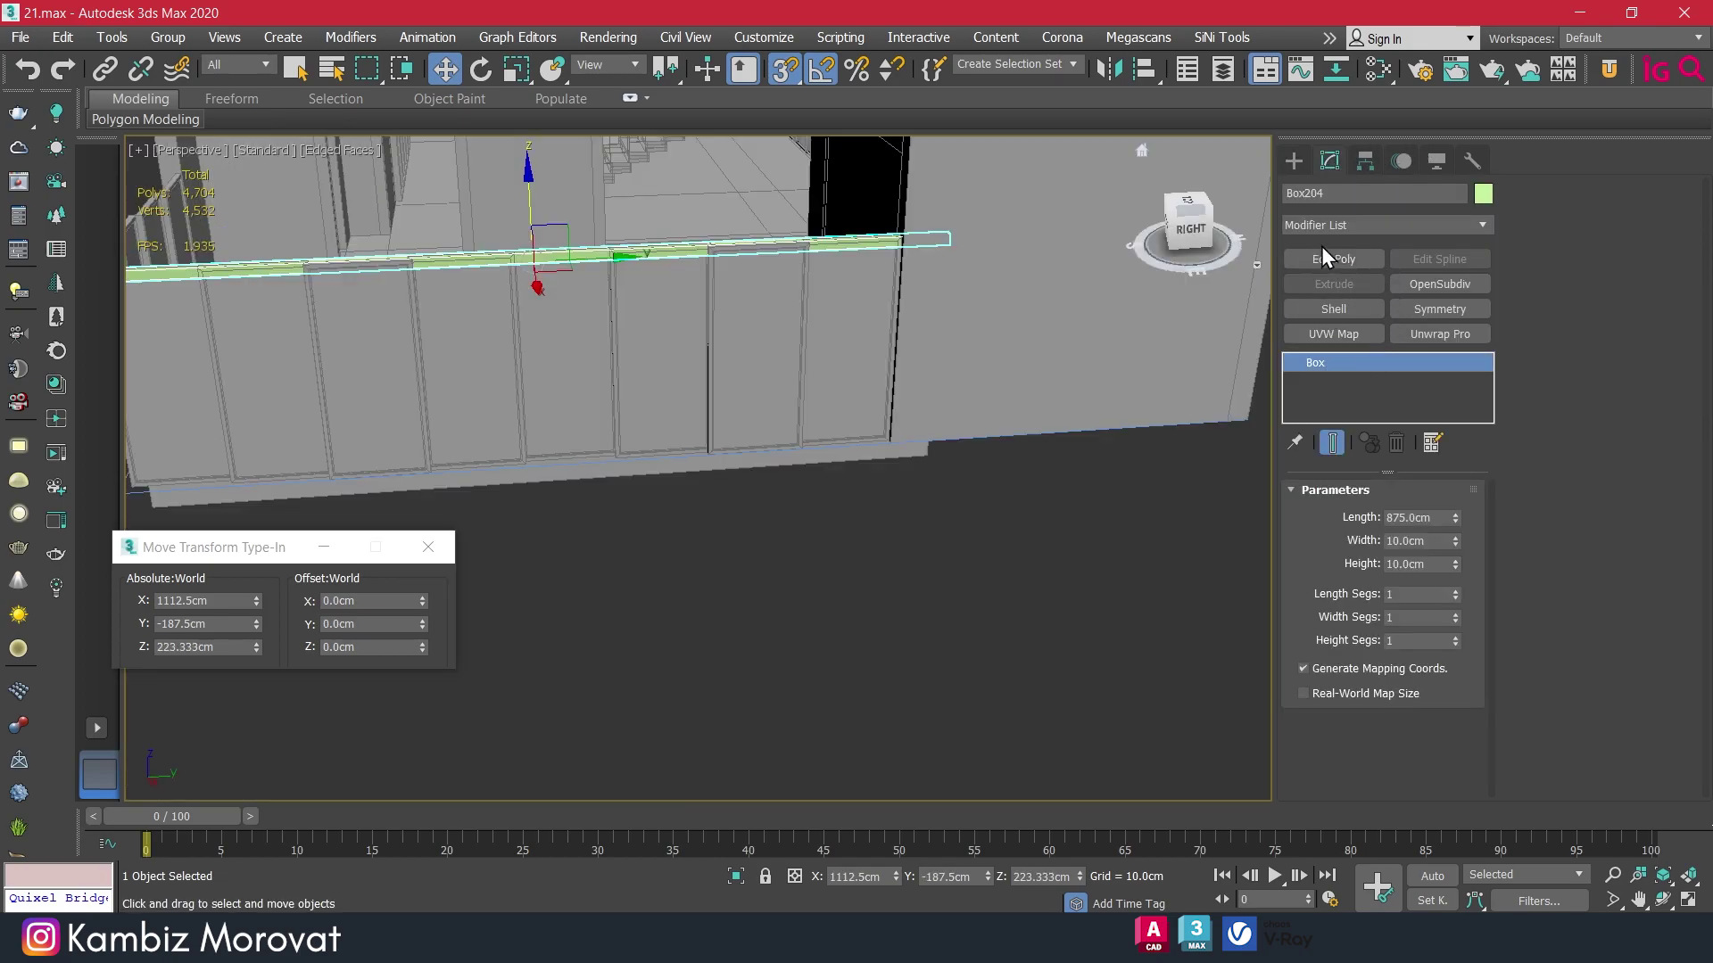
Move the beam's end vertices in Edit Poly to extend it to the corner frame.
left_click(1320, 541)
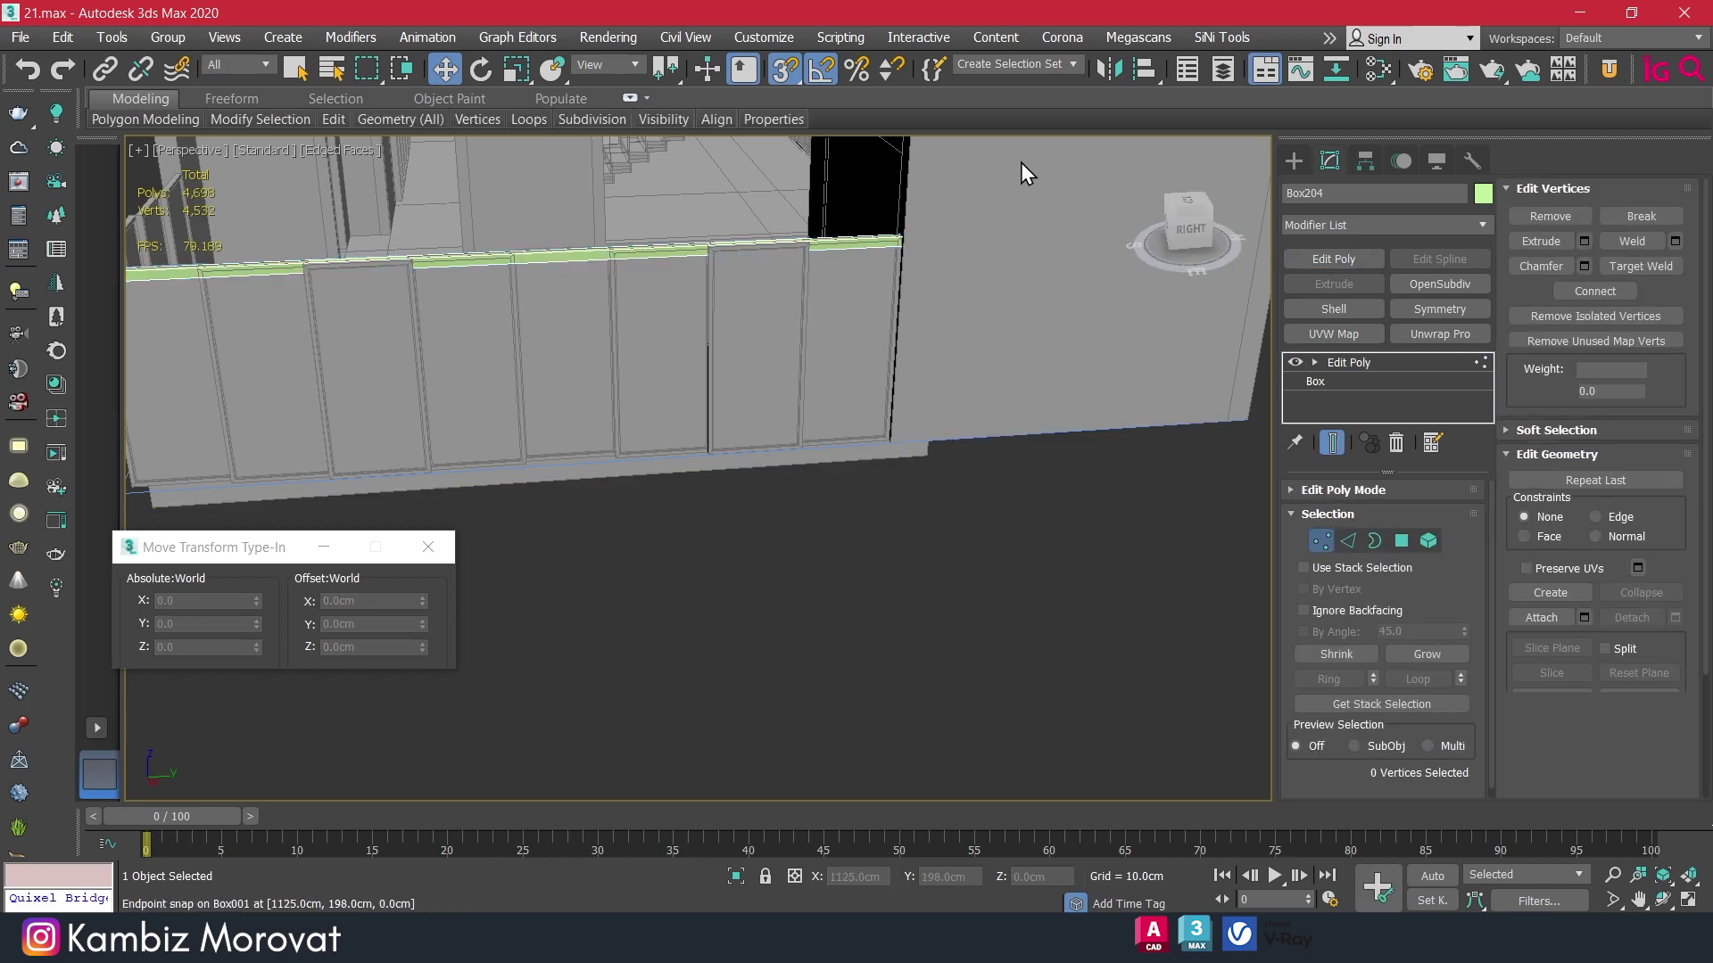
left_click_drag(1020, 163, 919, 268)
scroll(959, 226, "up", 2)
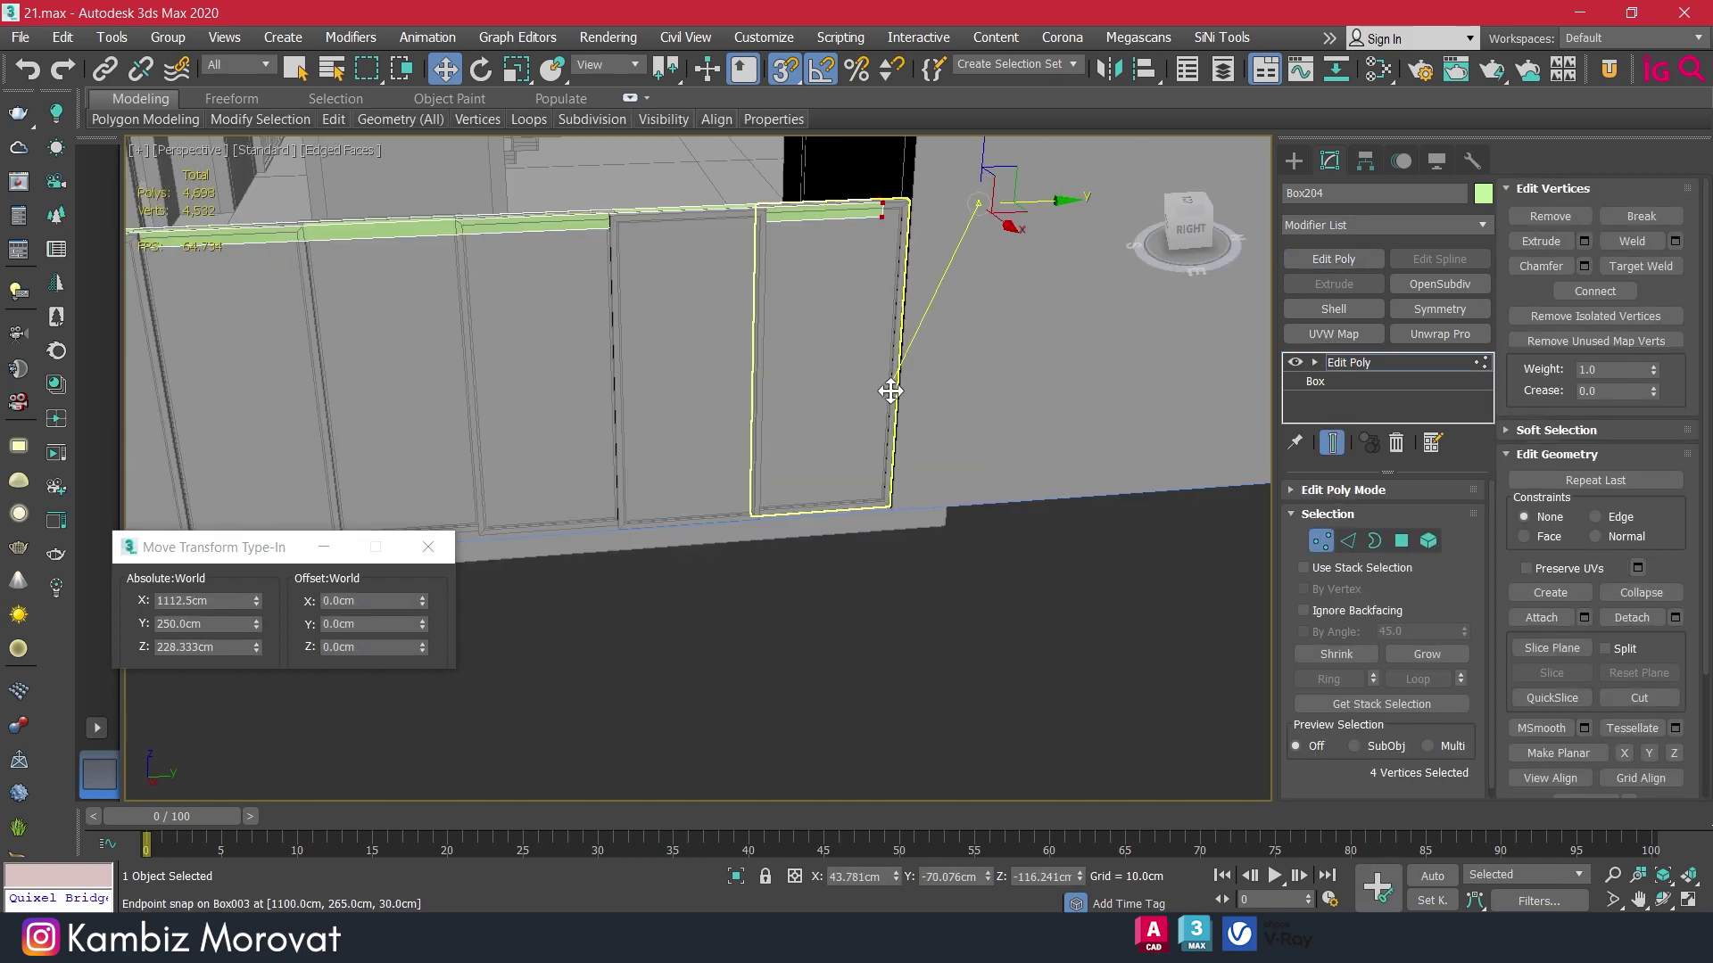
left_click_drag(978, 204, 900, 515)
scroll(758, 382, "down", 3)
middle_click_drag(758, 382, 589, 329, "alt")
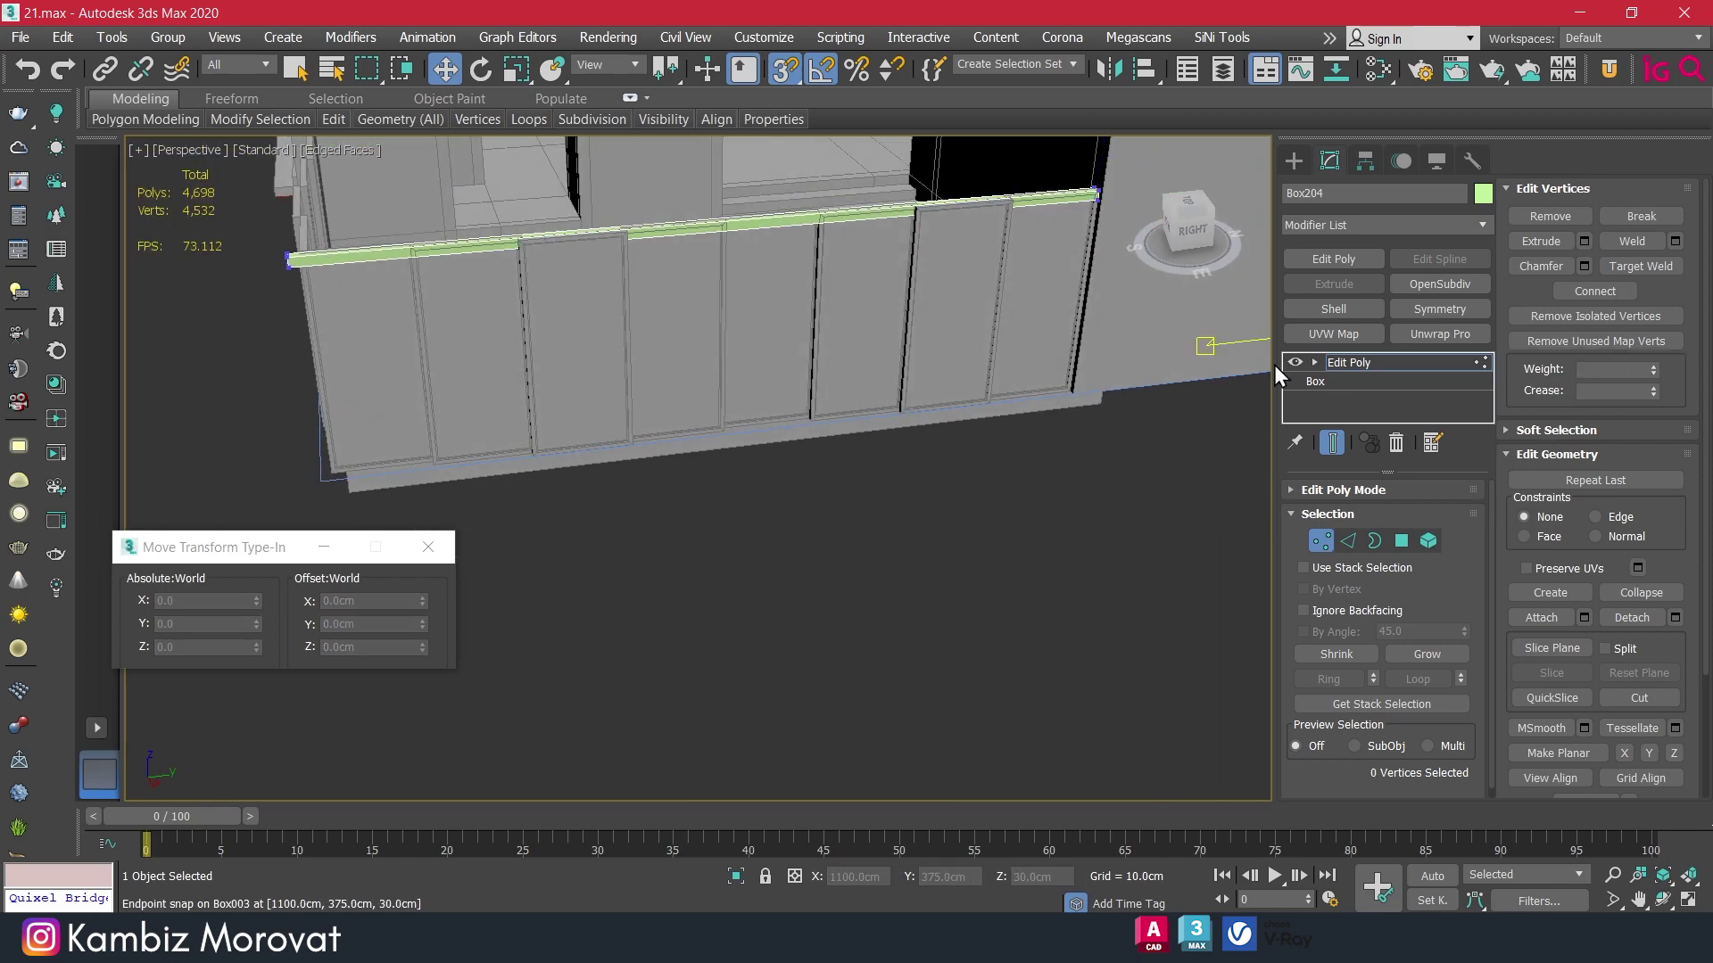
Connect the beam's lengthwise edges and slide the new cut to its left end.
left_click(1352, 540)
left_click_drag(655, 562, 591, 142)
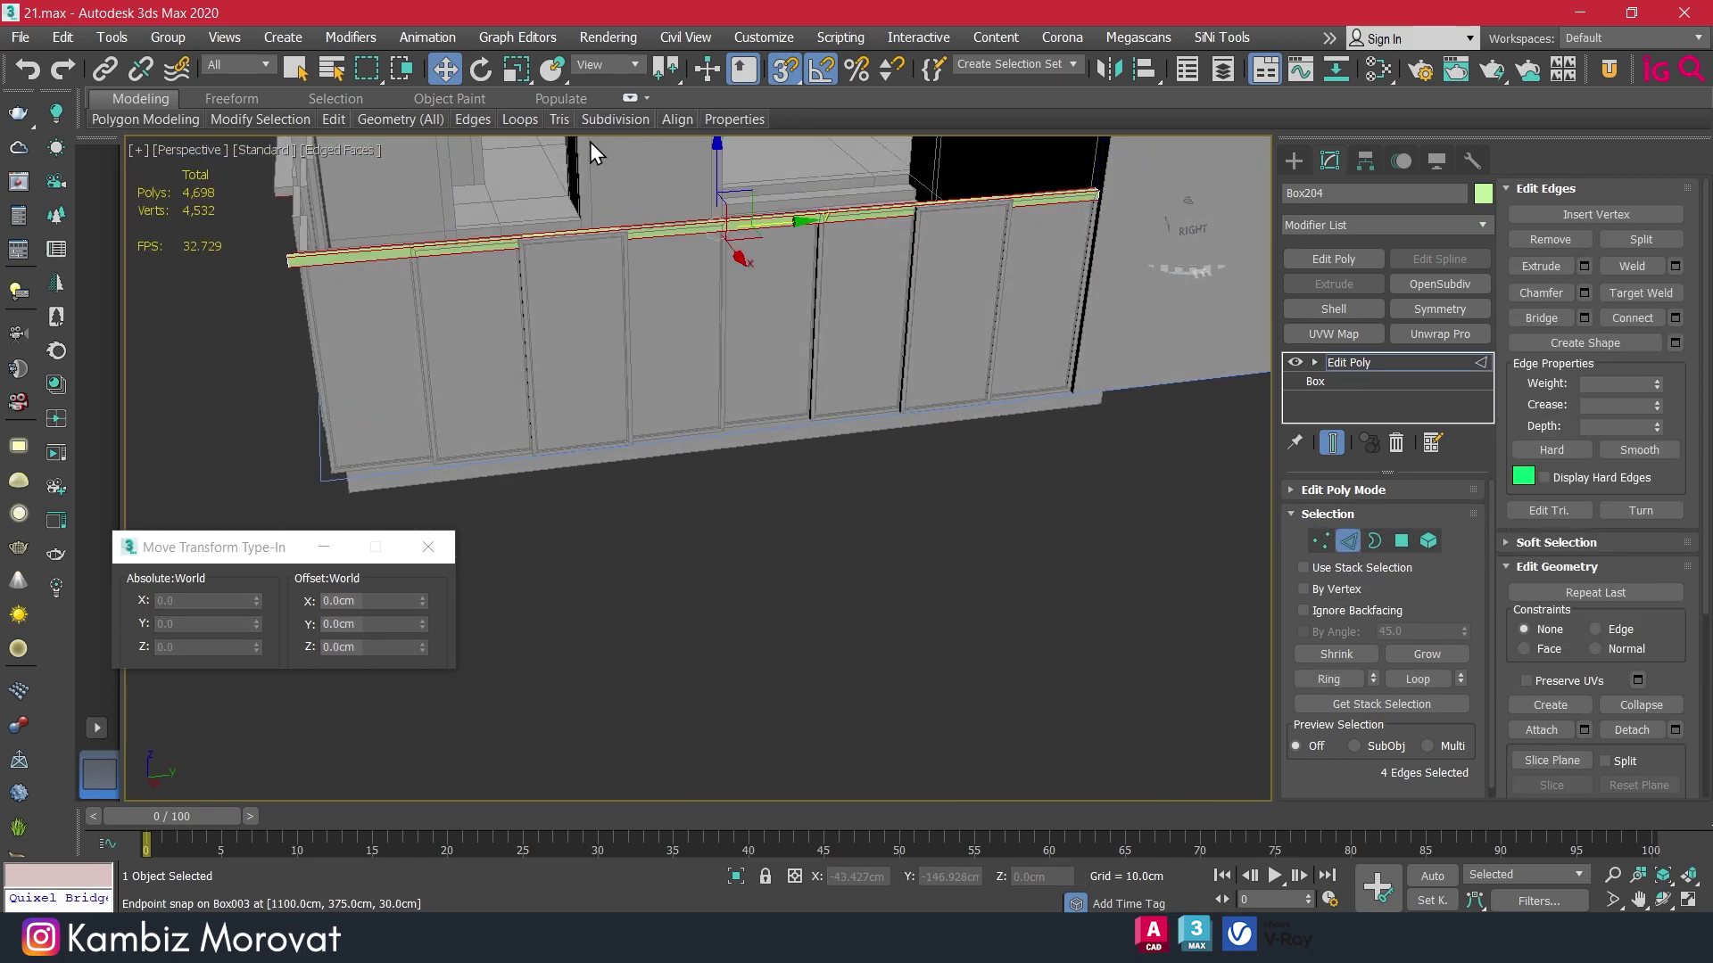
left_click(1675, 317)
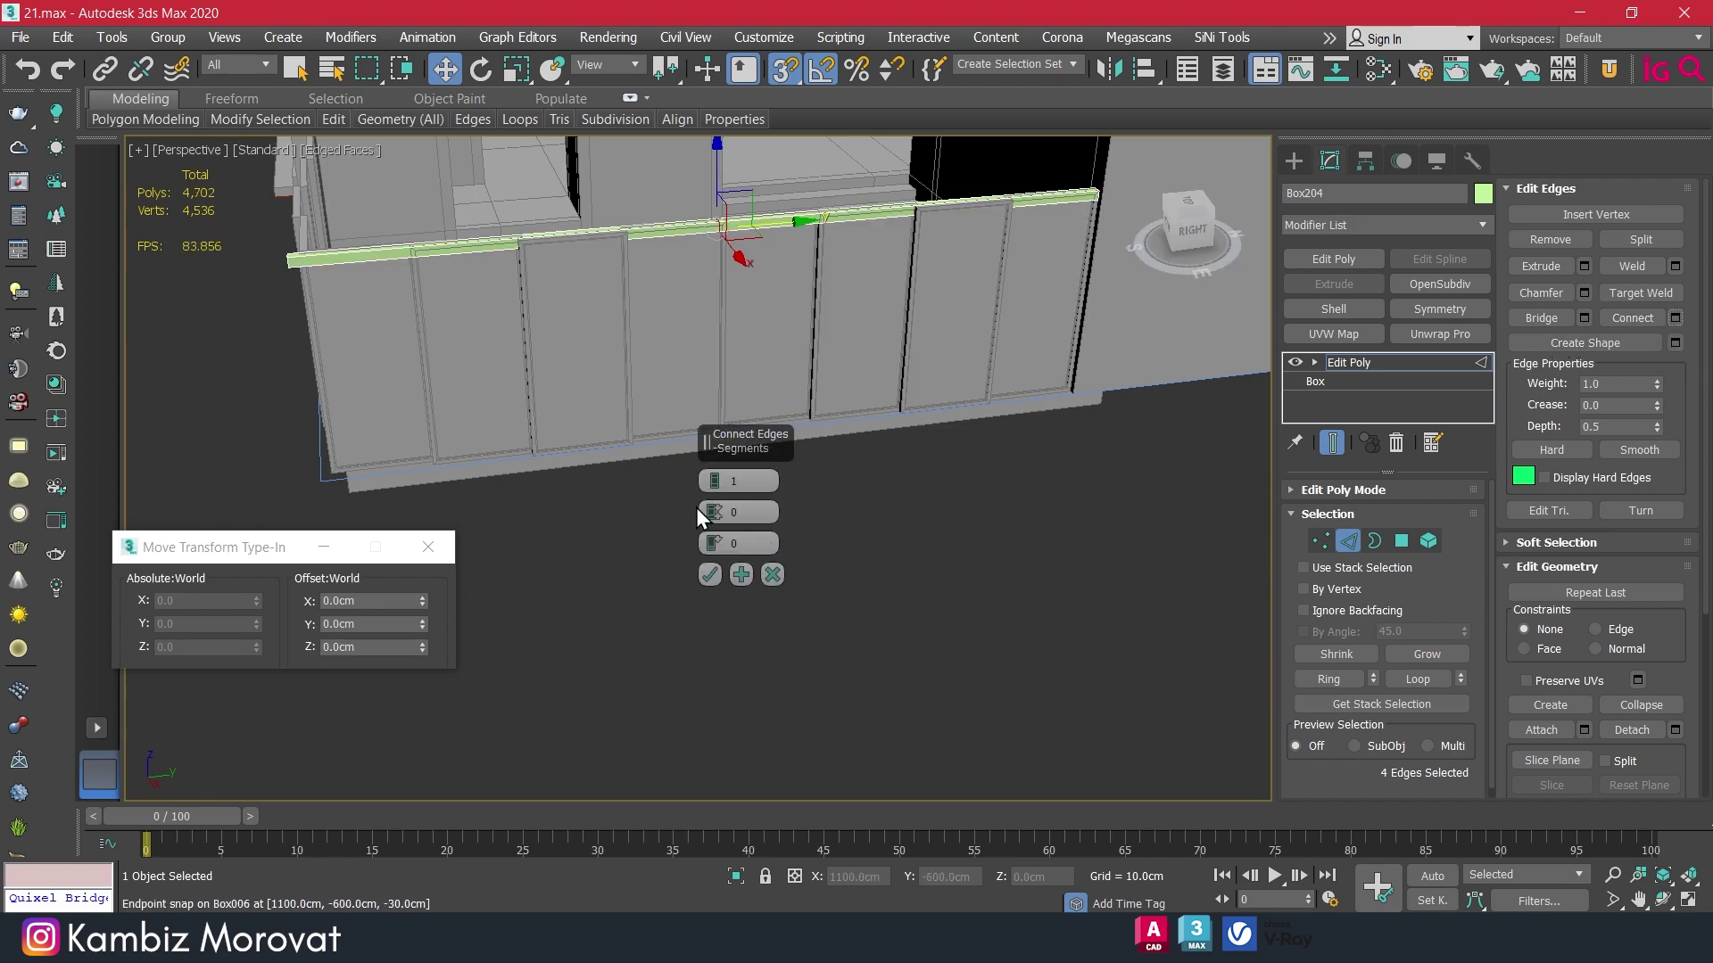
left_click(708, 575)
left_click_drag(788, 221, 286, 260)
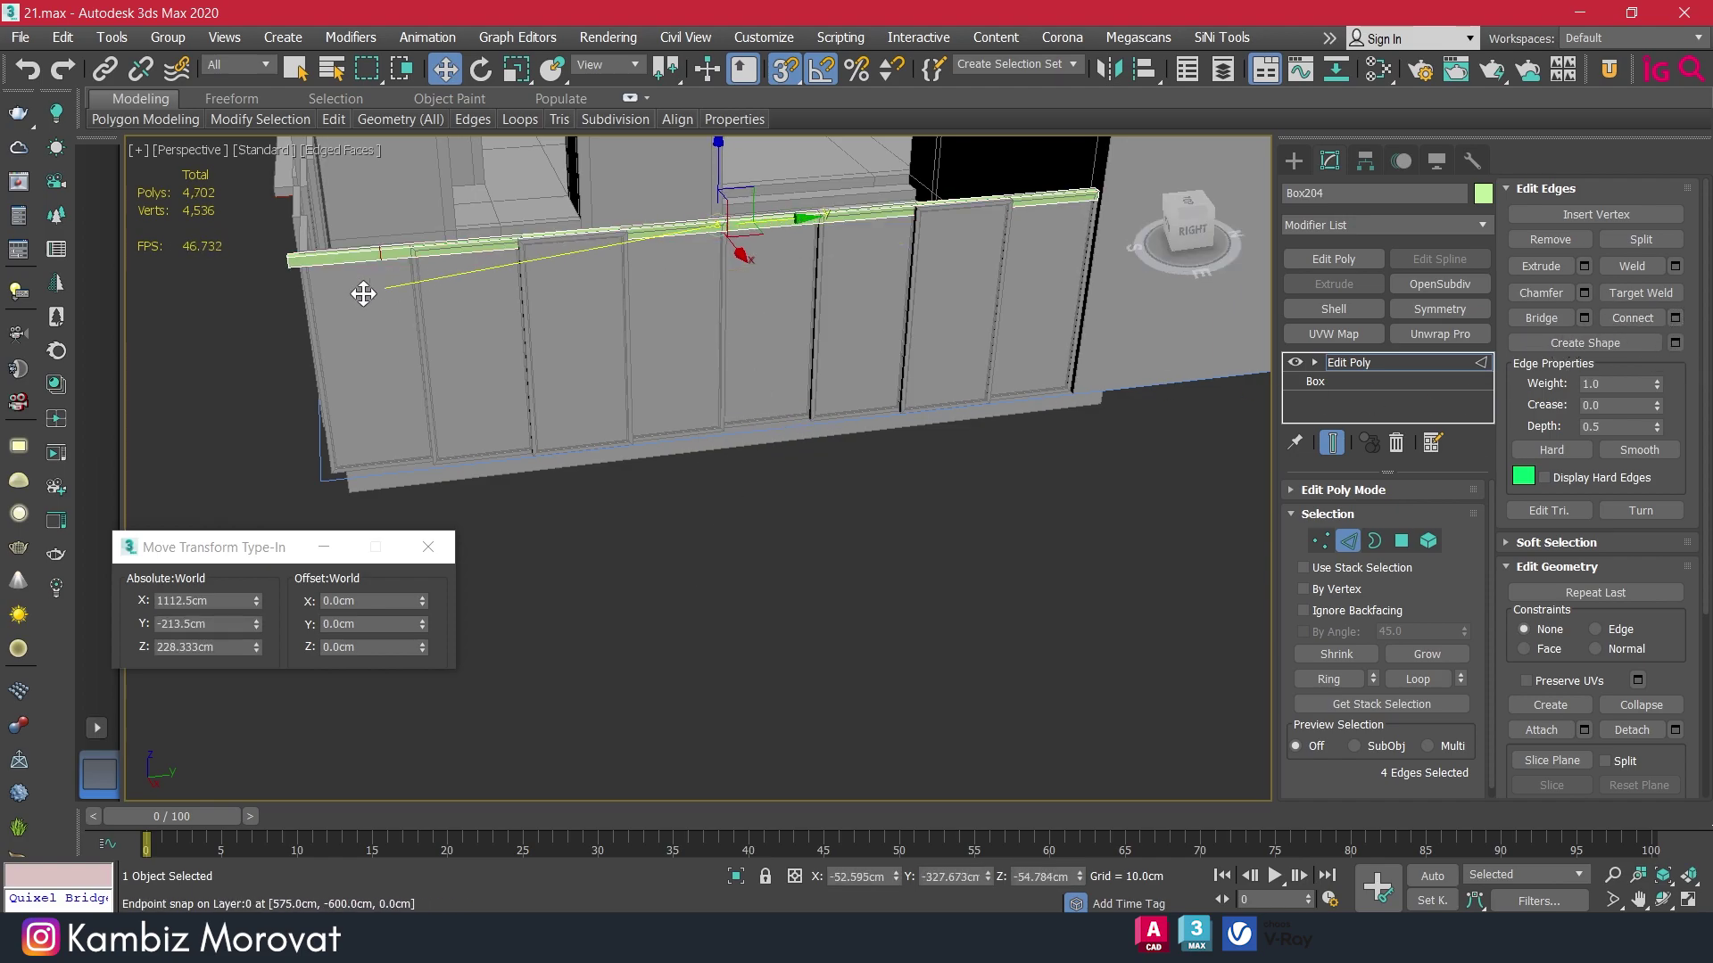
double_click(357, 625)
type("0")
key("Return")
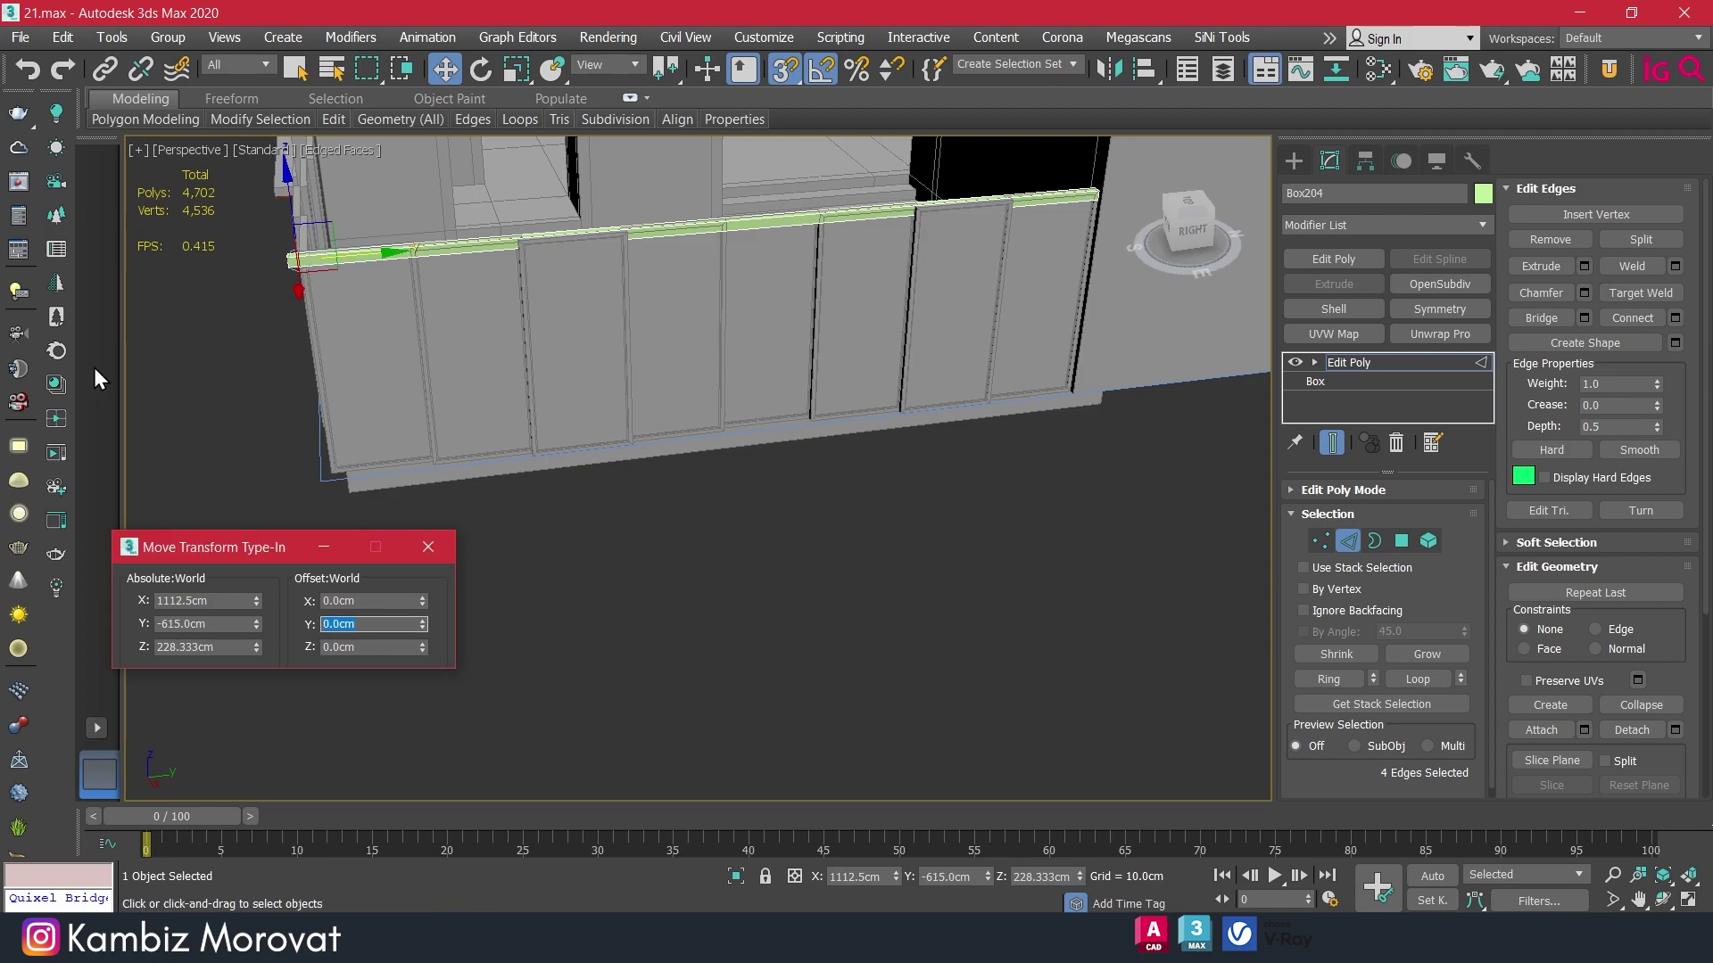
middle_click_drag(625, 374, 421, 319, "alt")
scroll(419, 319, "up", 2)
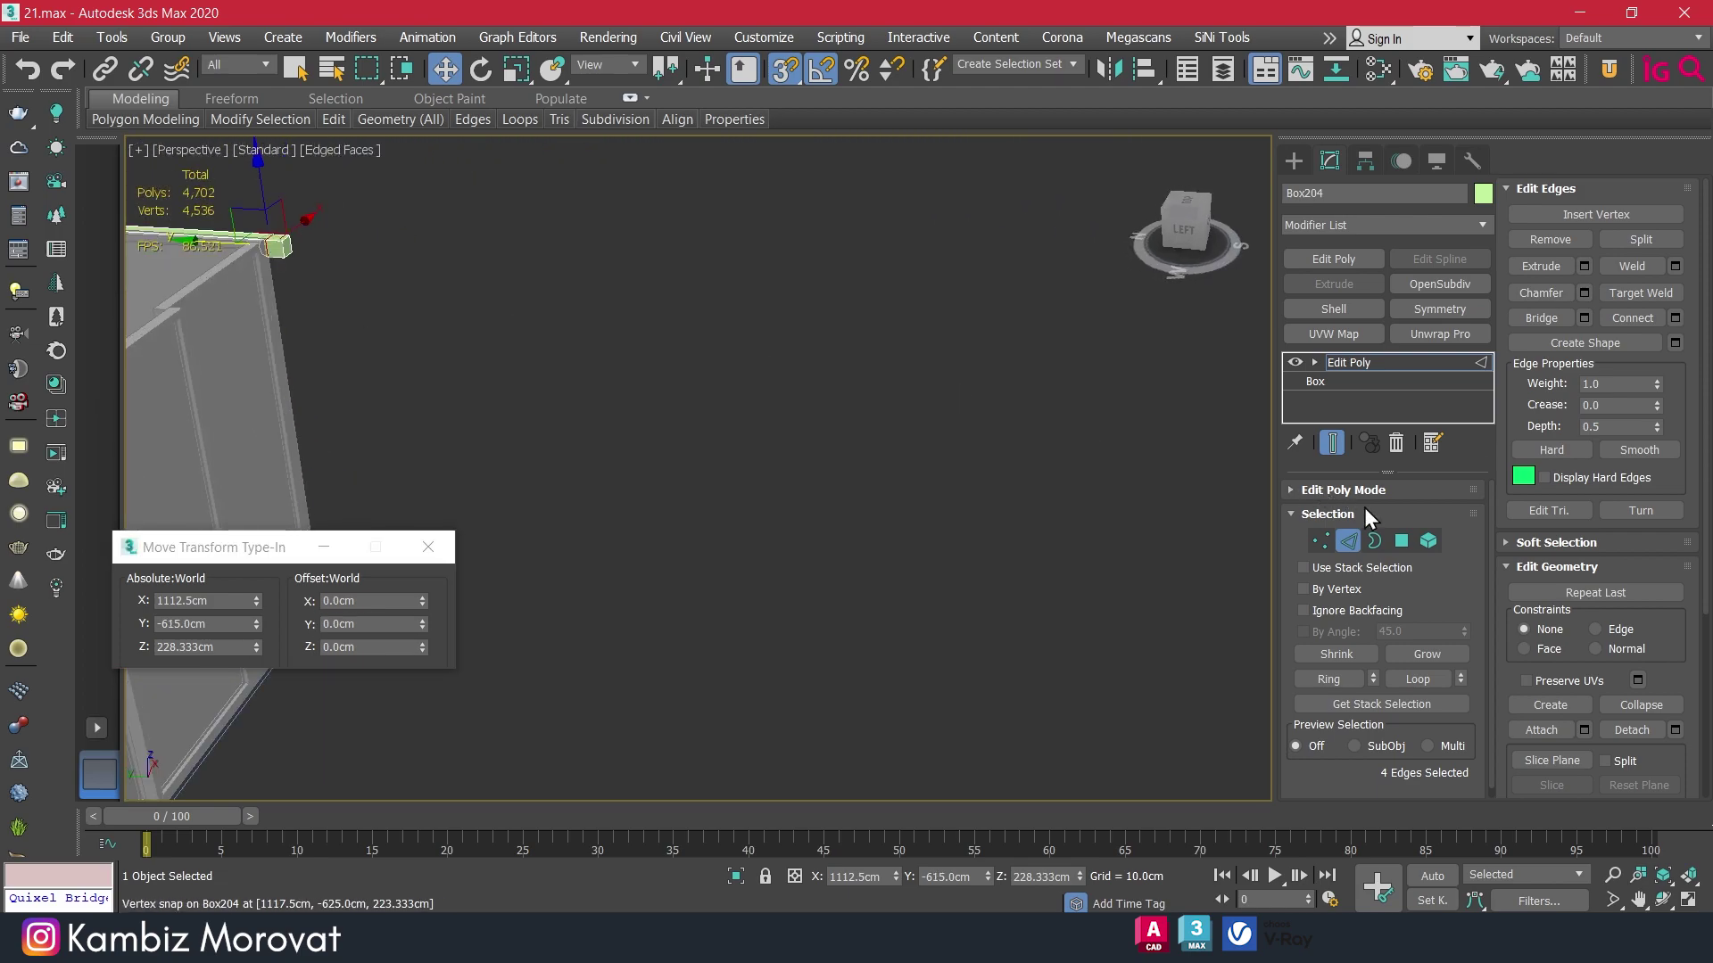
Extrude the beam's end face and snap it along the second wall around the corner.
left_click(1402, 540)
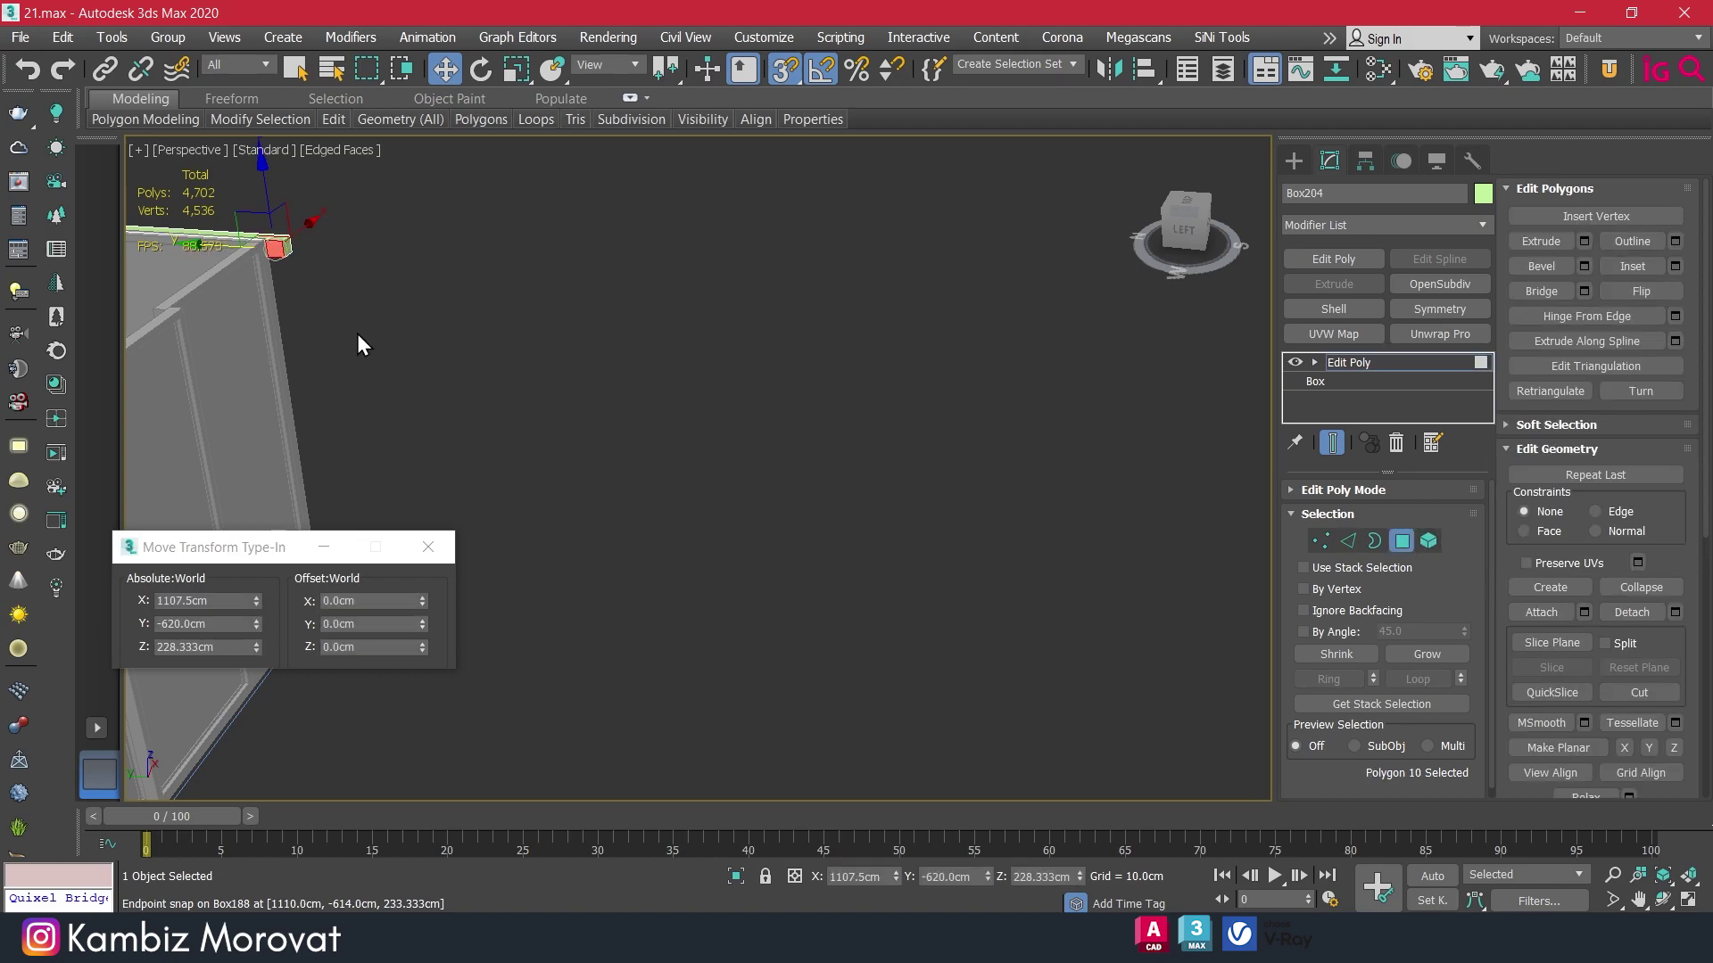
scroll(1019, 253, "down", 2)
left_click(1583, 242)
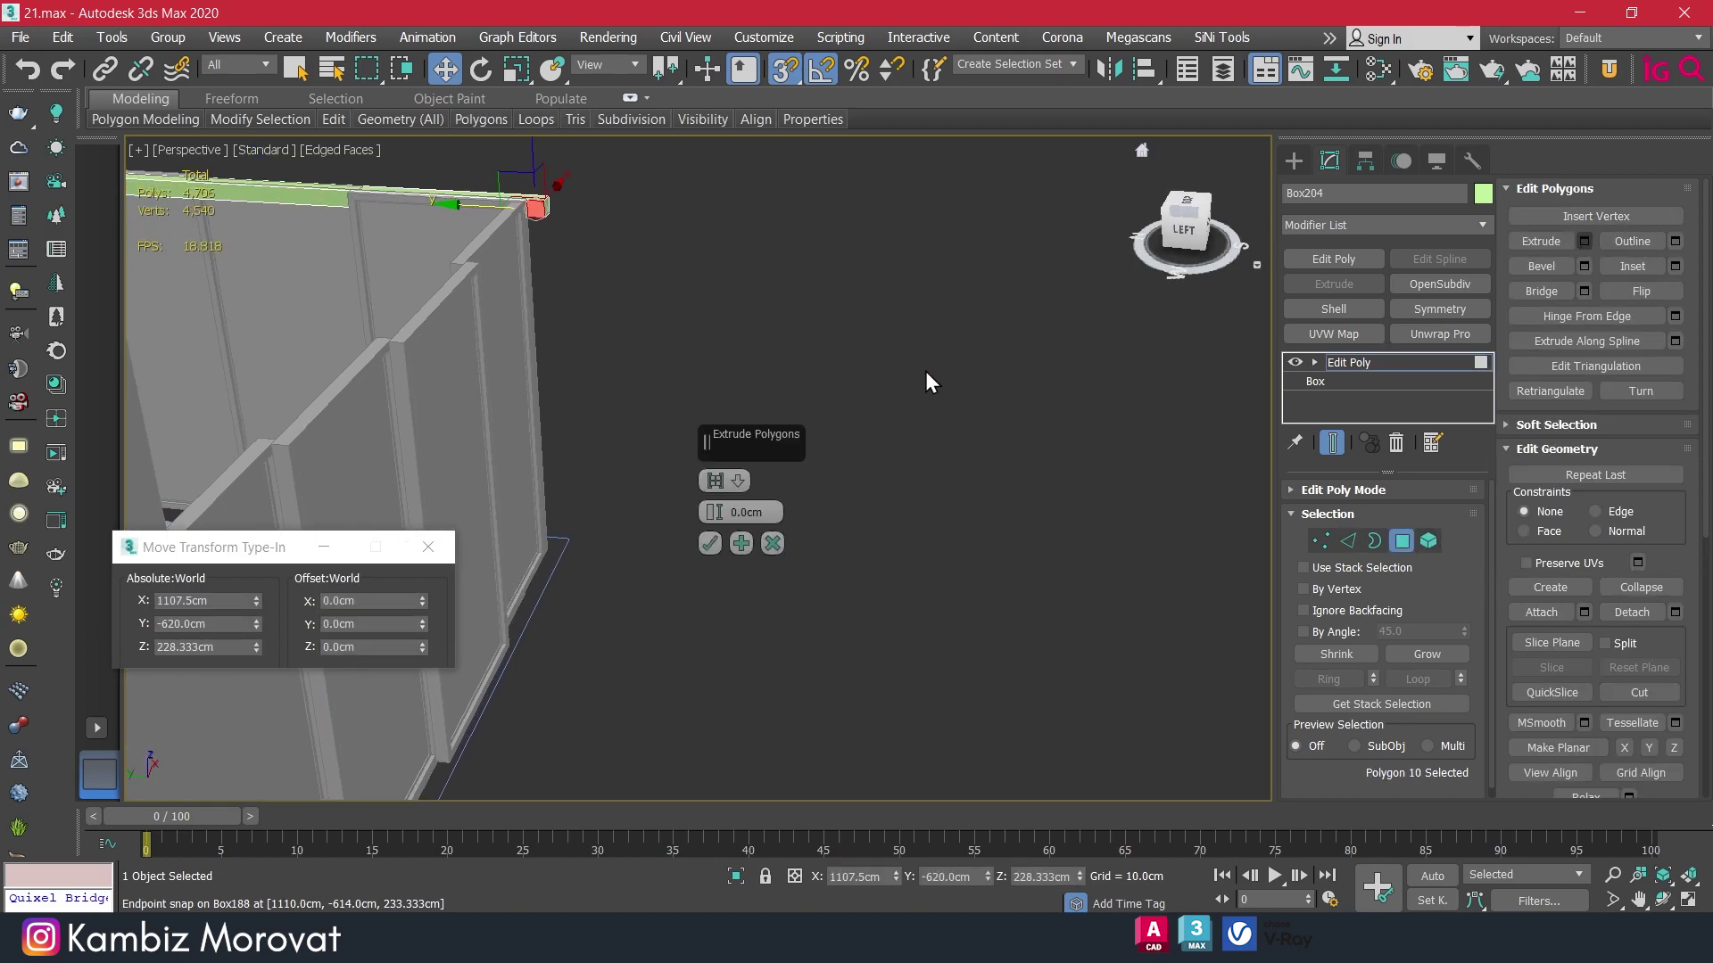
left_click(709, 543)
middle_click_drag(696, 355, 568, 384, "alt")
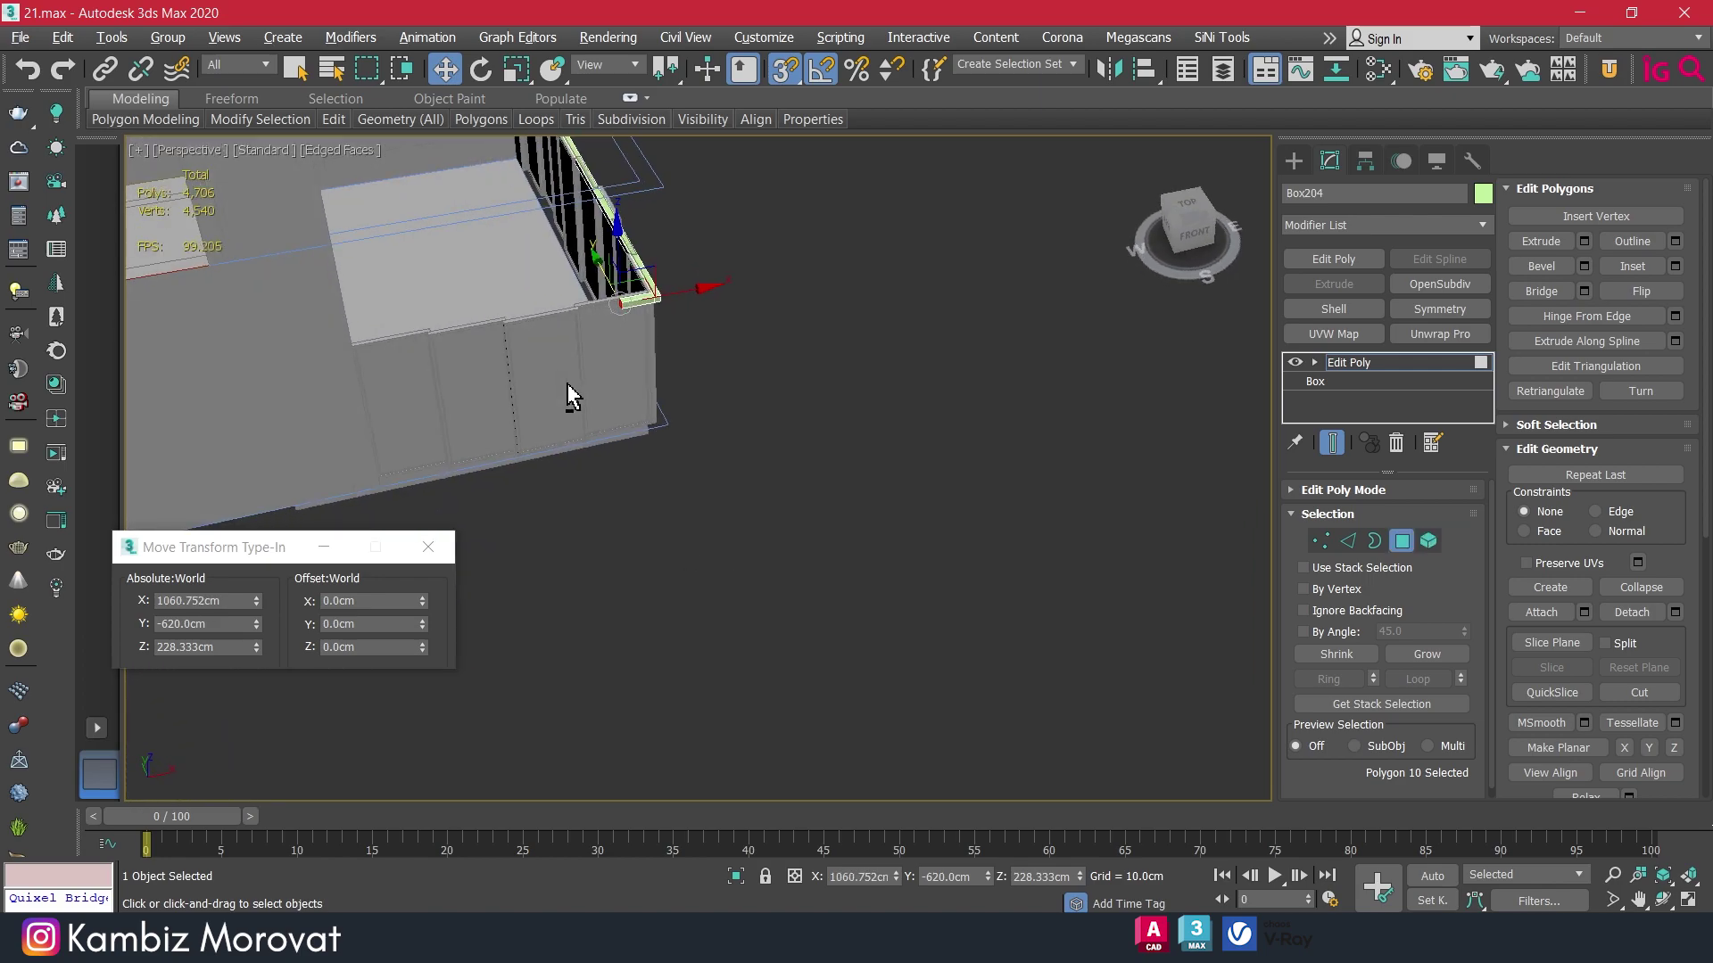
left_click(662, 308)
middle_click_drag(680, 306, 850, 241, "alt")
mouse_move(876, 226)
left_mouse_down()
mouse_move(580, 421)
mouse_move(531, 406)
mouse_move(520, 363)
left_mouse_up()
middle_click_drag(520, 364, 520, 174, "alt")
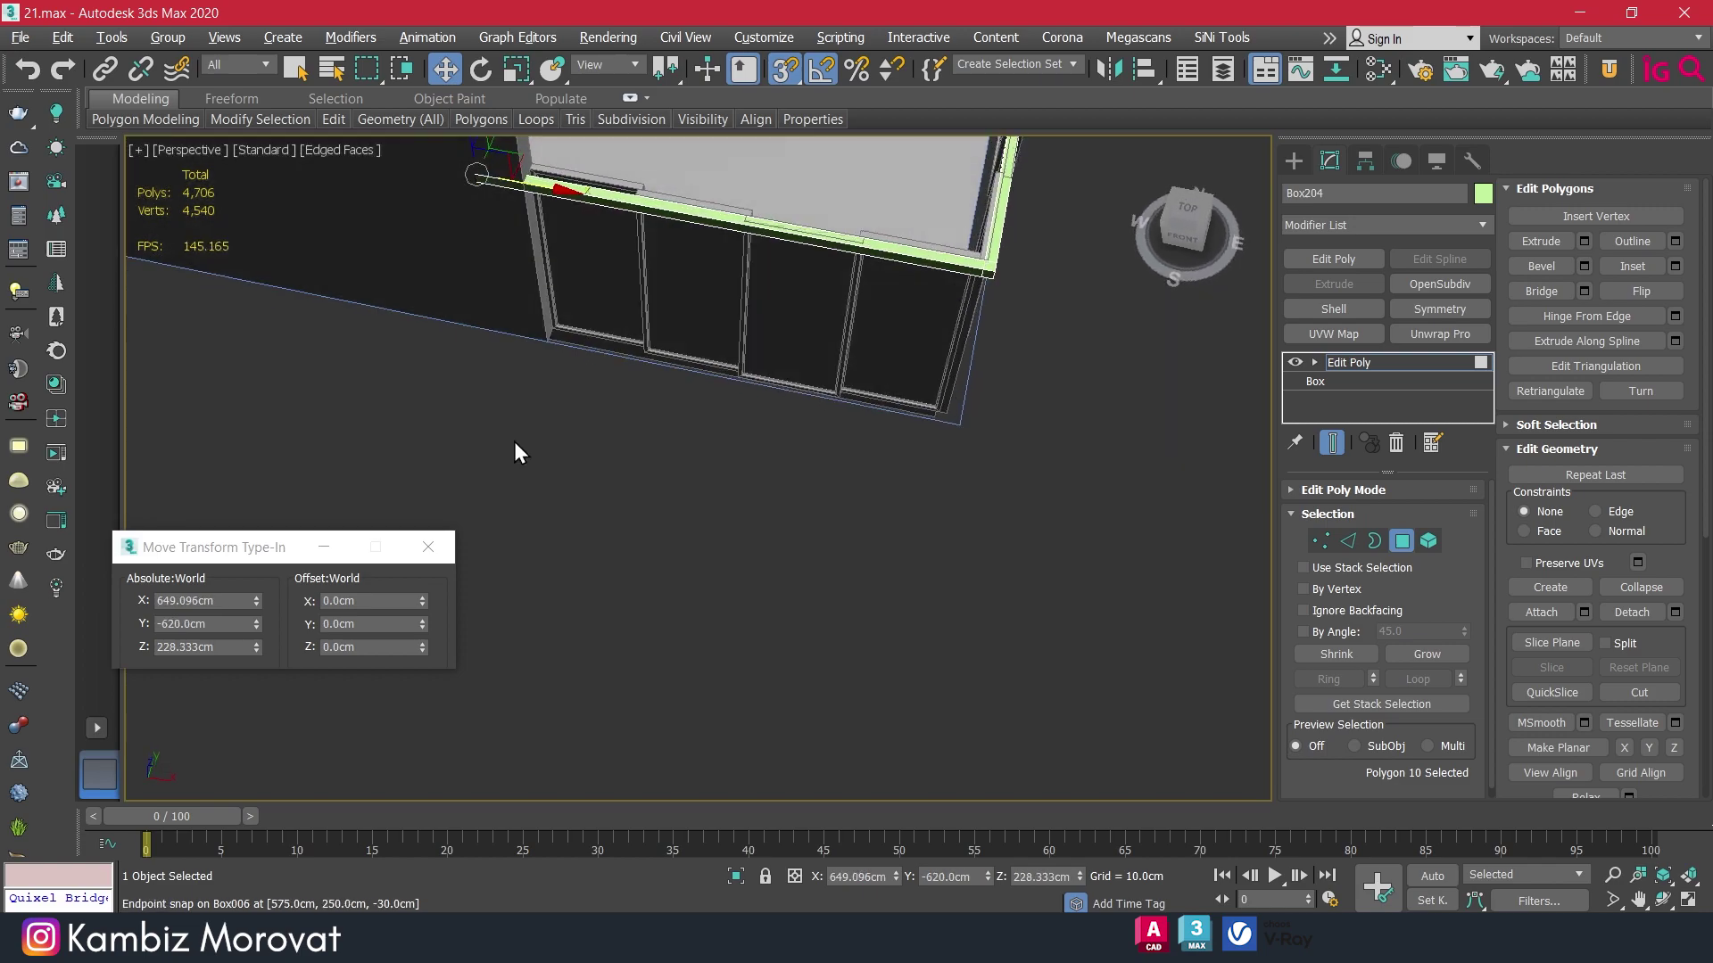
left_click_drag(520, 174, 593, 502)
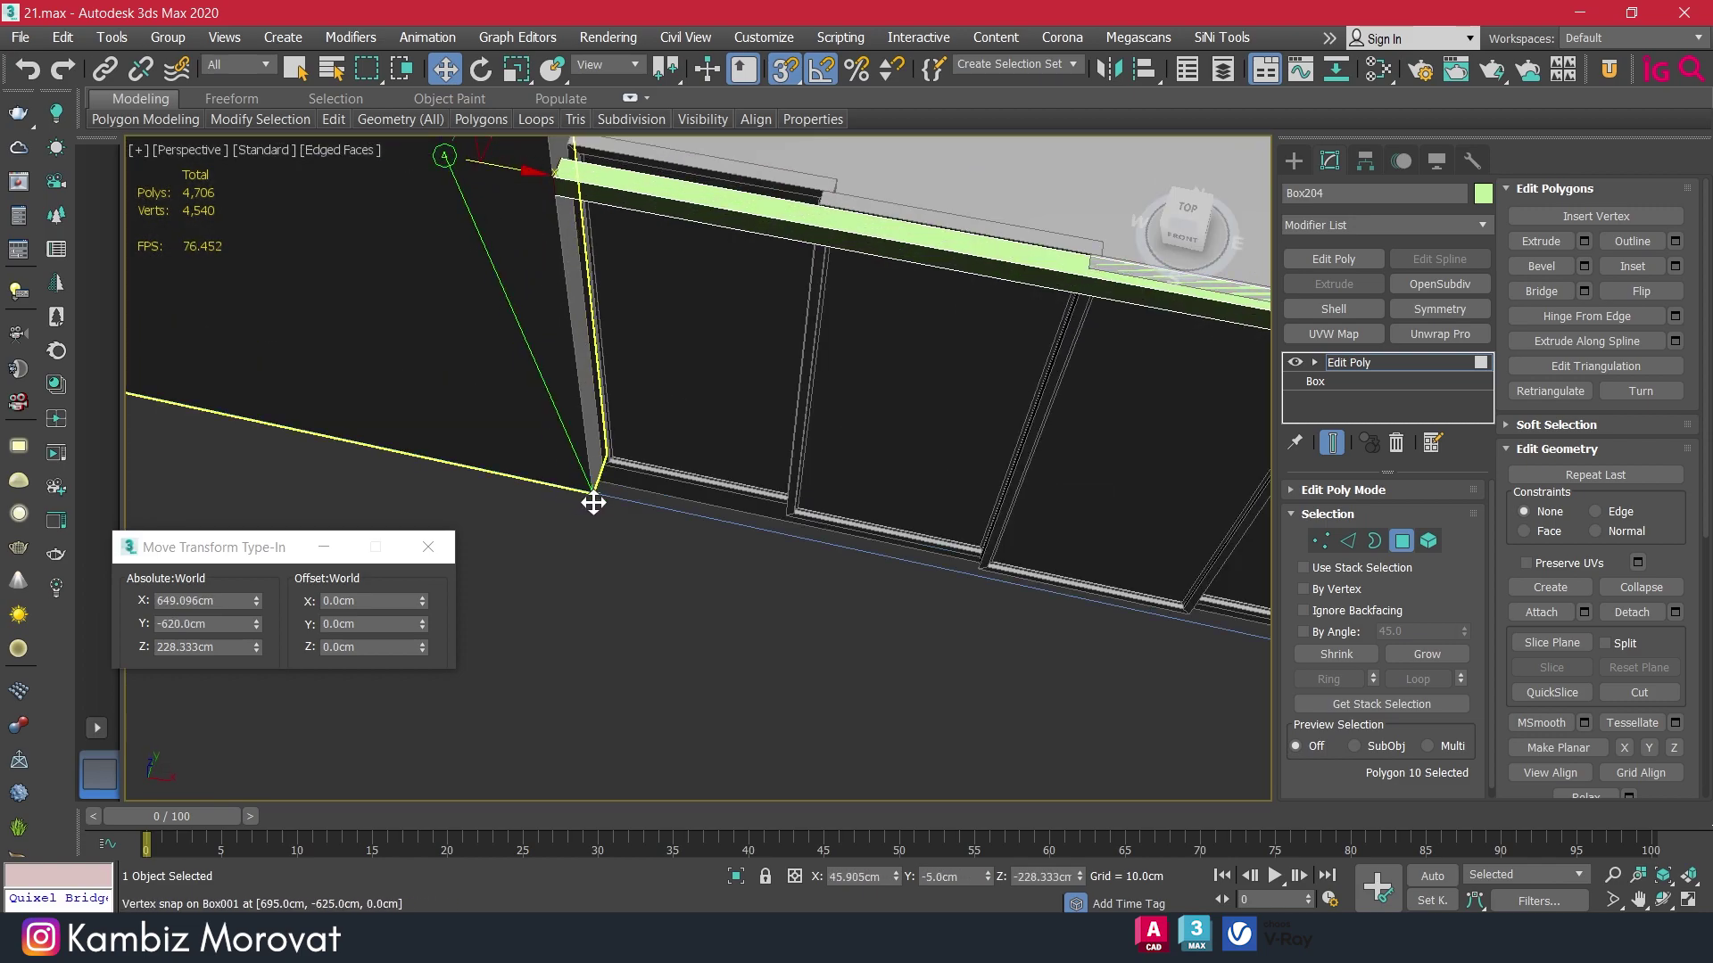
mouse_move(678, 420)
middle_mouse_down("alt")
mouse_move(539, 377)
mouse_move(927, 357)
middle_mouse_up("alt")
left_click(1399, 539)
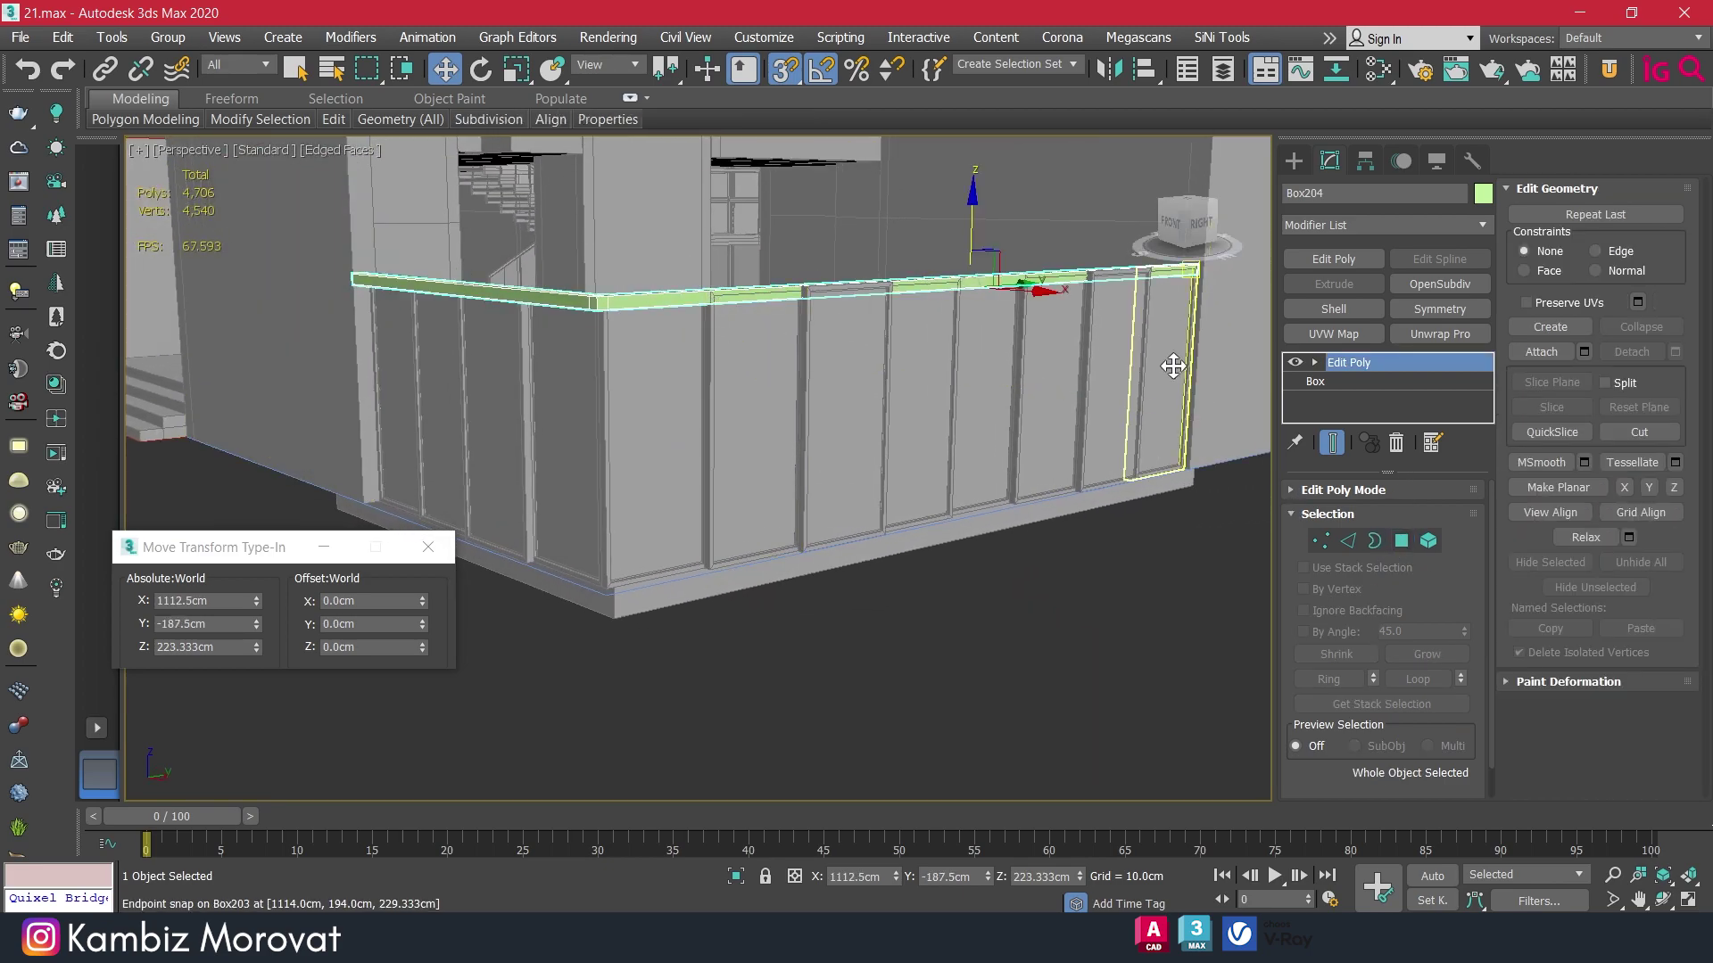
Select the twelve door-frame units along the wall under the beam.
left_click(1166, 378)
left_click(1064, 368, "ctrl")
left_click(986, 383, "ctrl")
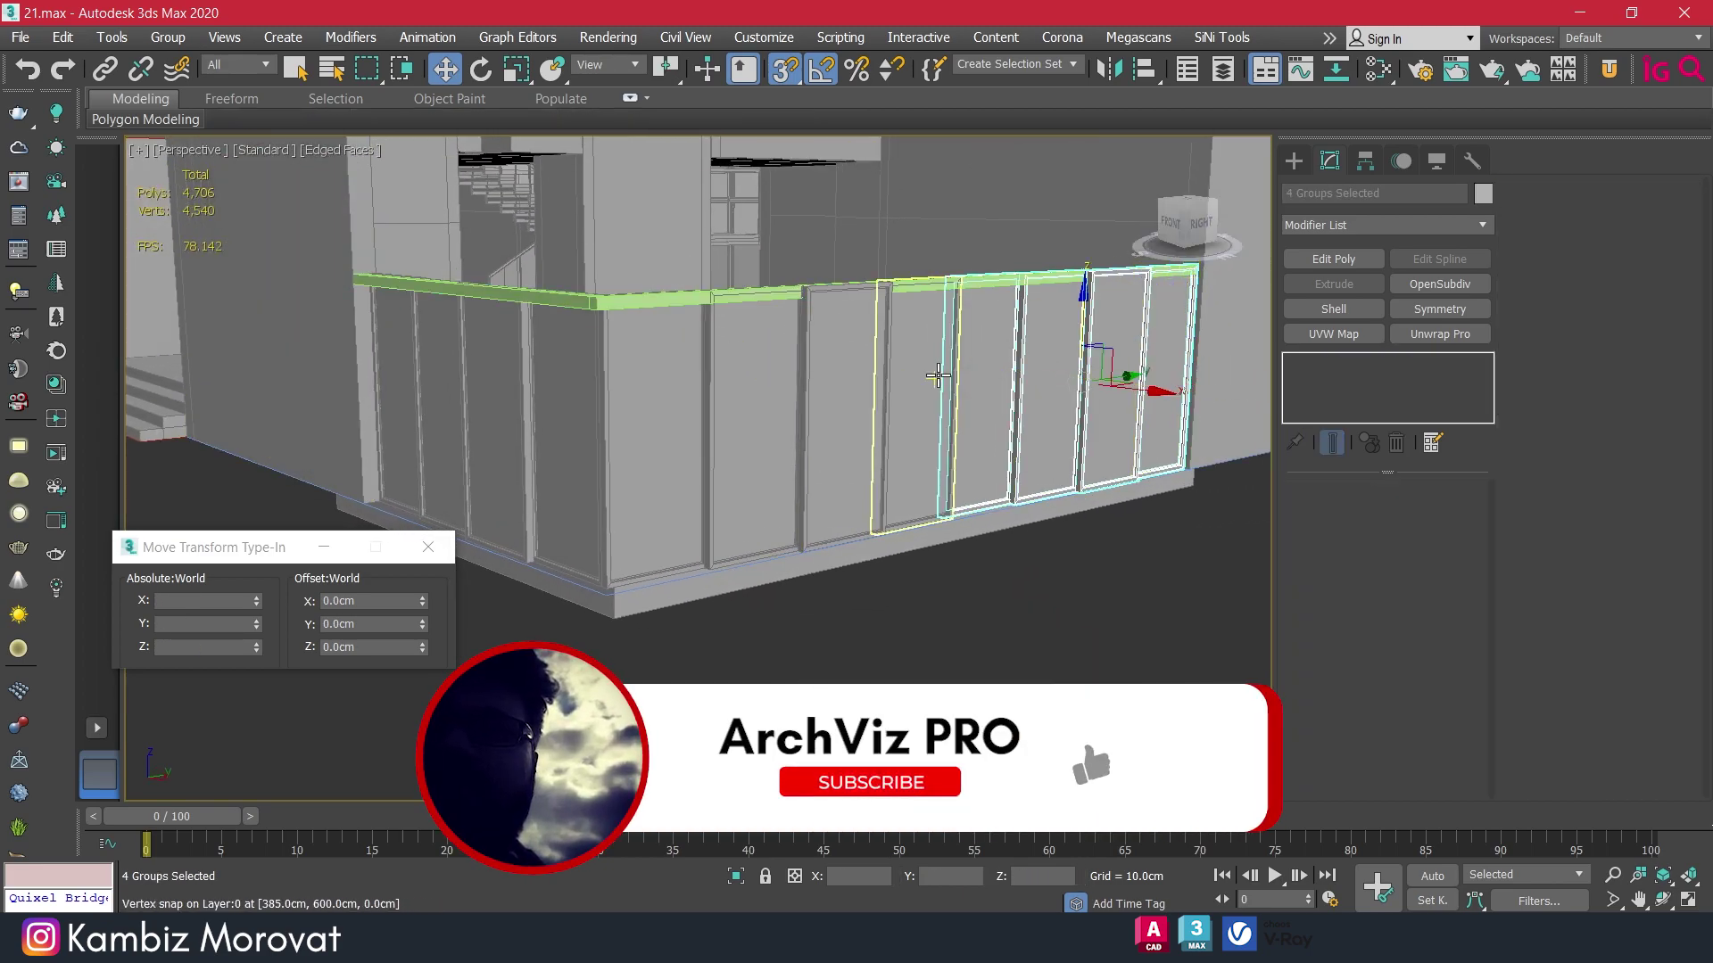
left_click(919, 384, "ctrl")
left_click(843, 383, "ctrl")
left_click(779, 384, "ctrl")
left_click(681, 397, "ctrl")
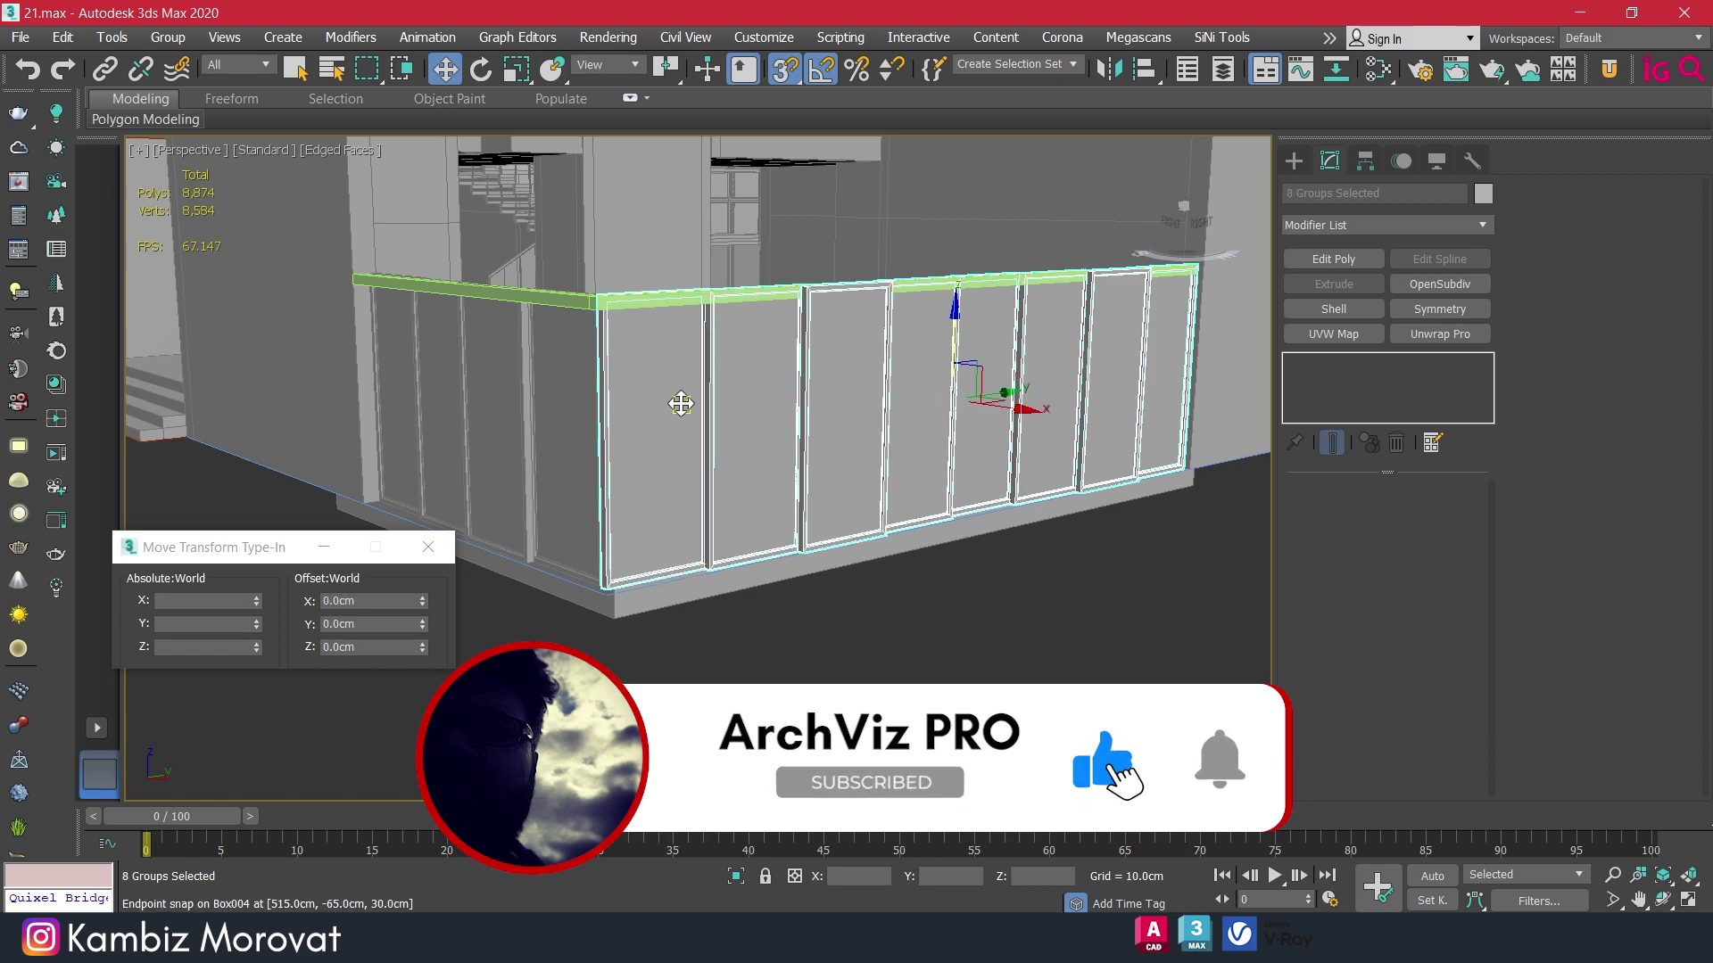
left_click(560, 397, "ctrl")
left_click(493, 386, "ctrl")
left_click(440, 374, "ctrl")
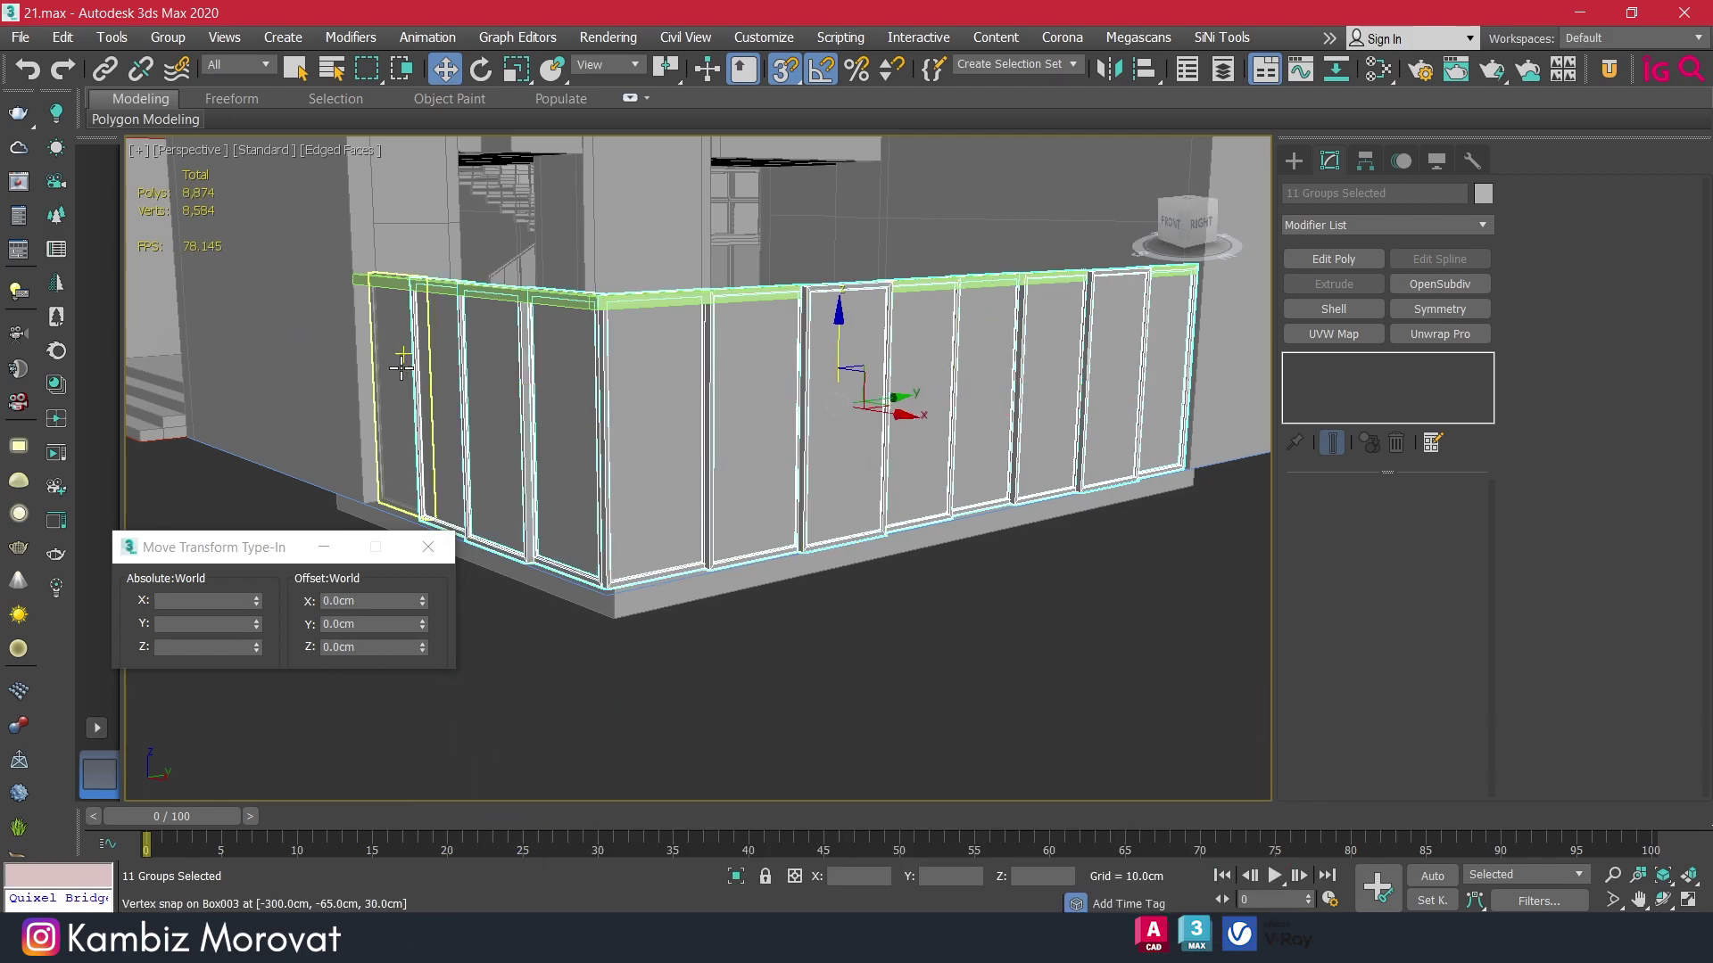
left_click(420, 386, "ctrl")
middle_click_drag(420, 387, 803, 384, "alt")
In Front view, raise the frames' top vertices 6 cm to meet the beam.
left_click(1334, 259)
left_click(1322, 540)
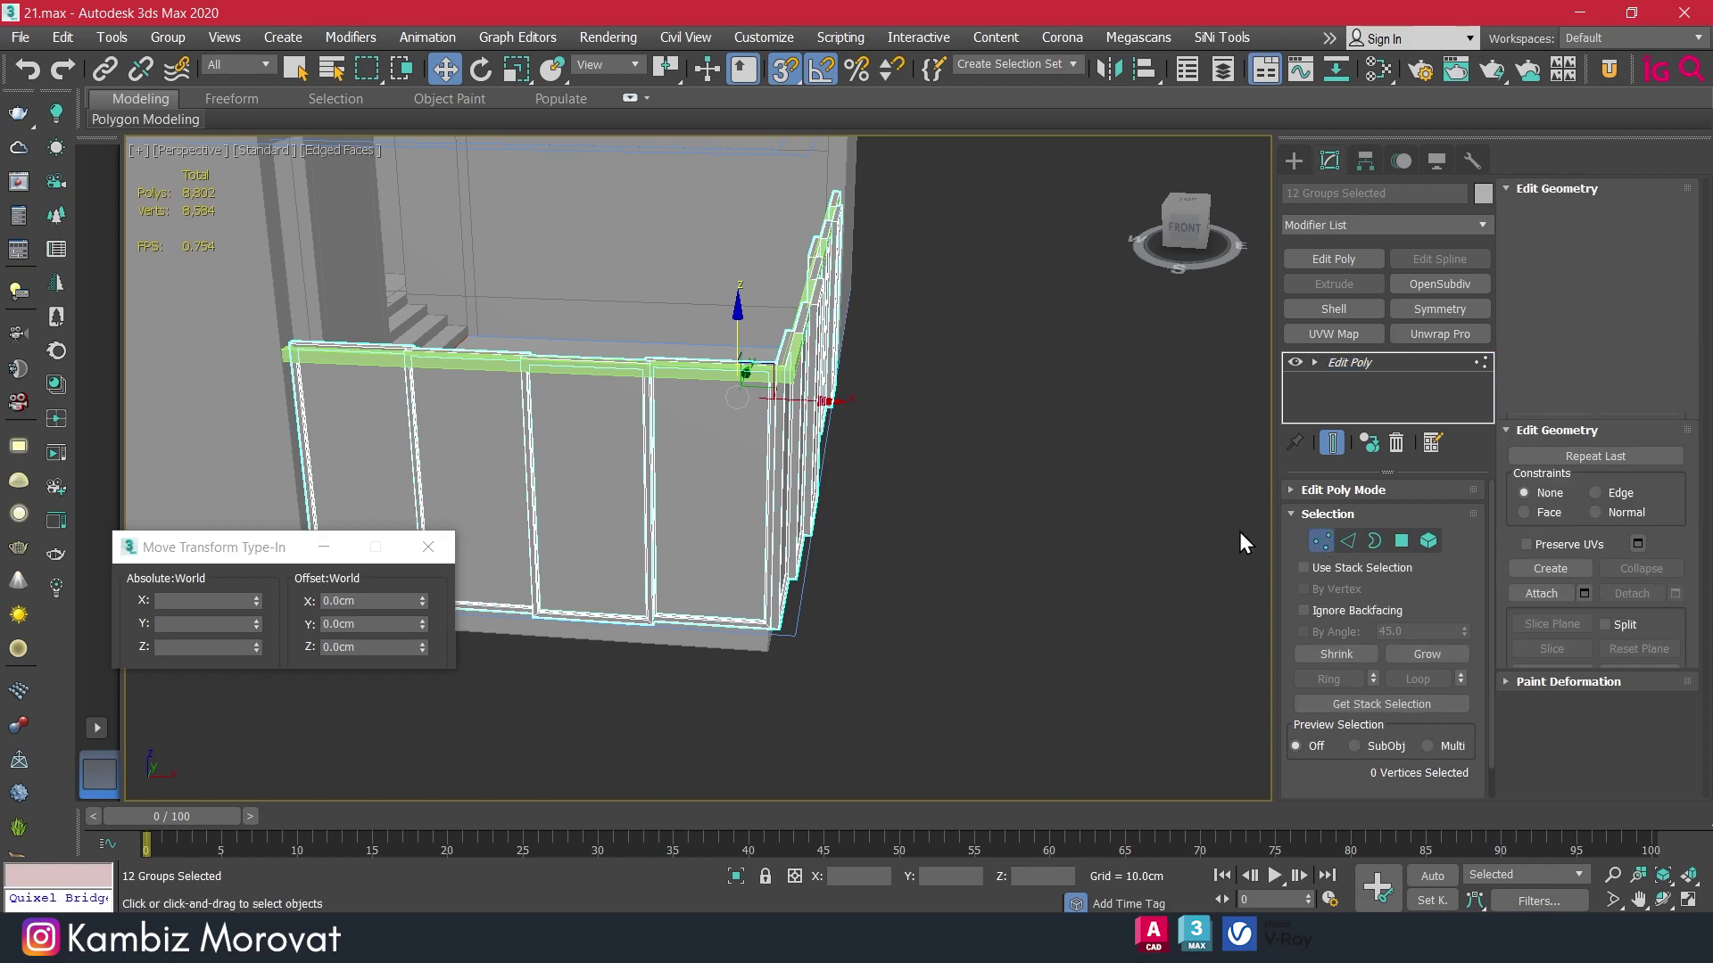
middle_click_drag(1239, 532, 861, 362, "alt")
key("f")
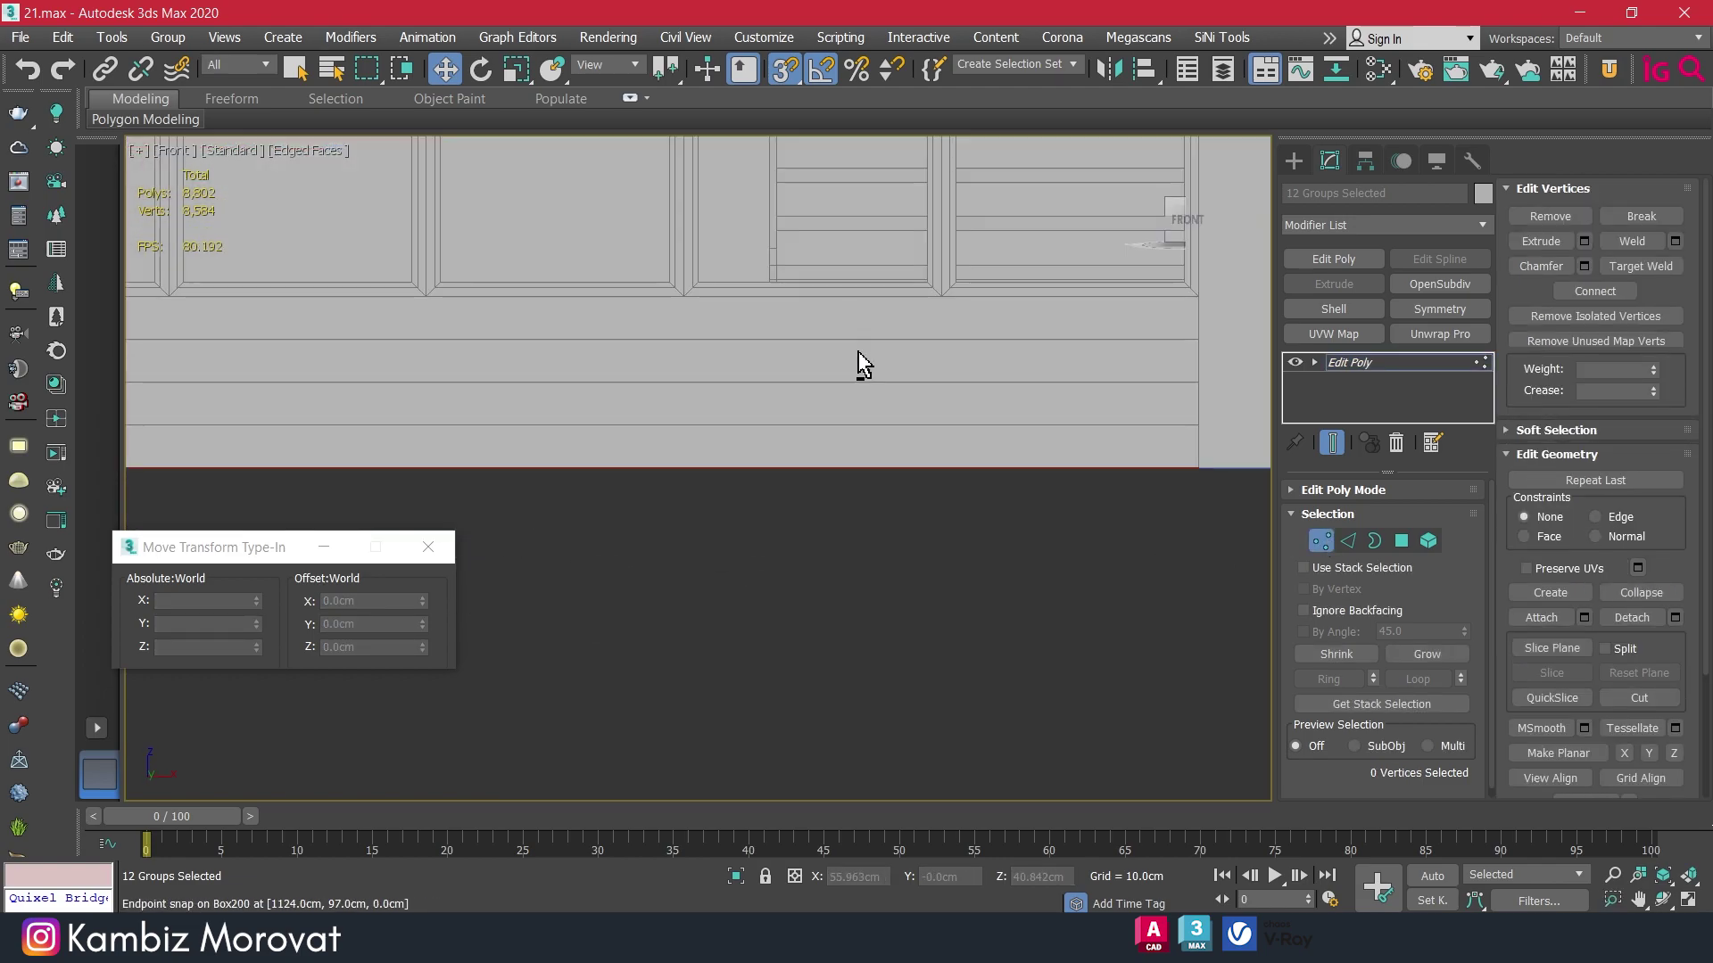
scroll(858, 357, "down", 2)
scroll(858, 356, "down", 2)
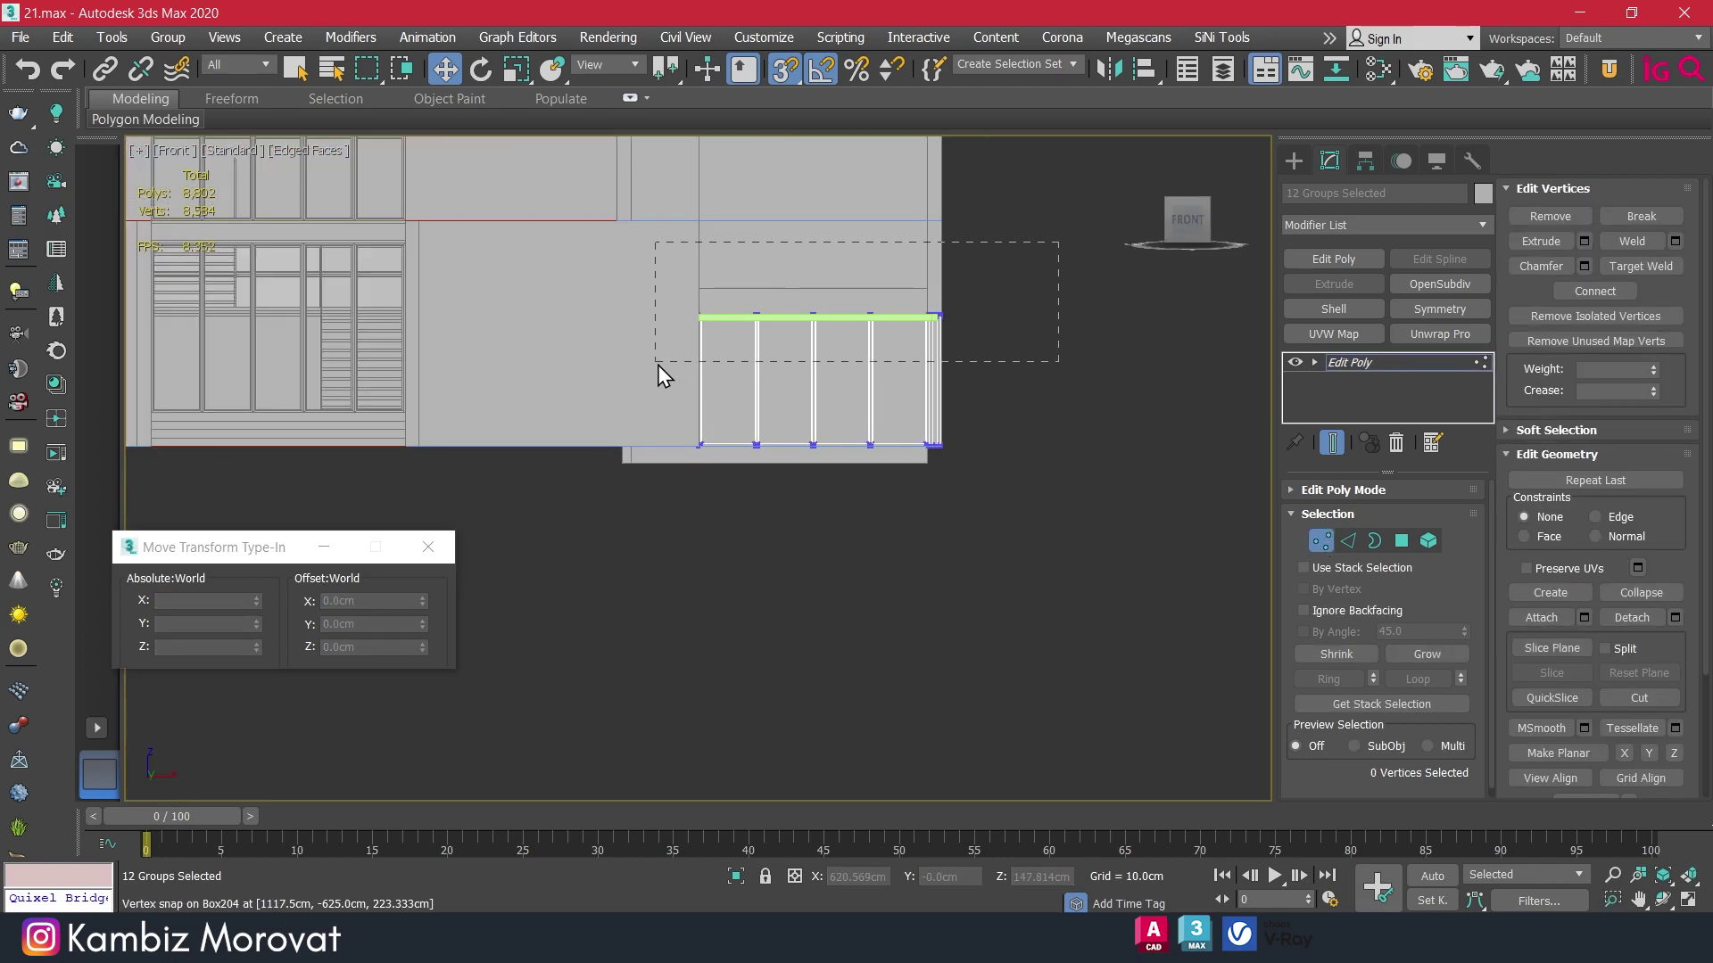
left_click_drag(658, 364, 656, 368)
double_click(347, 625)
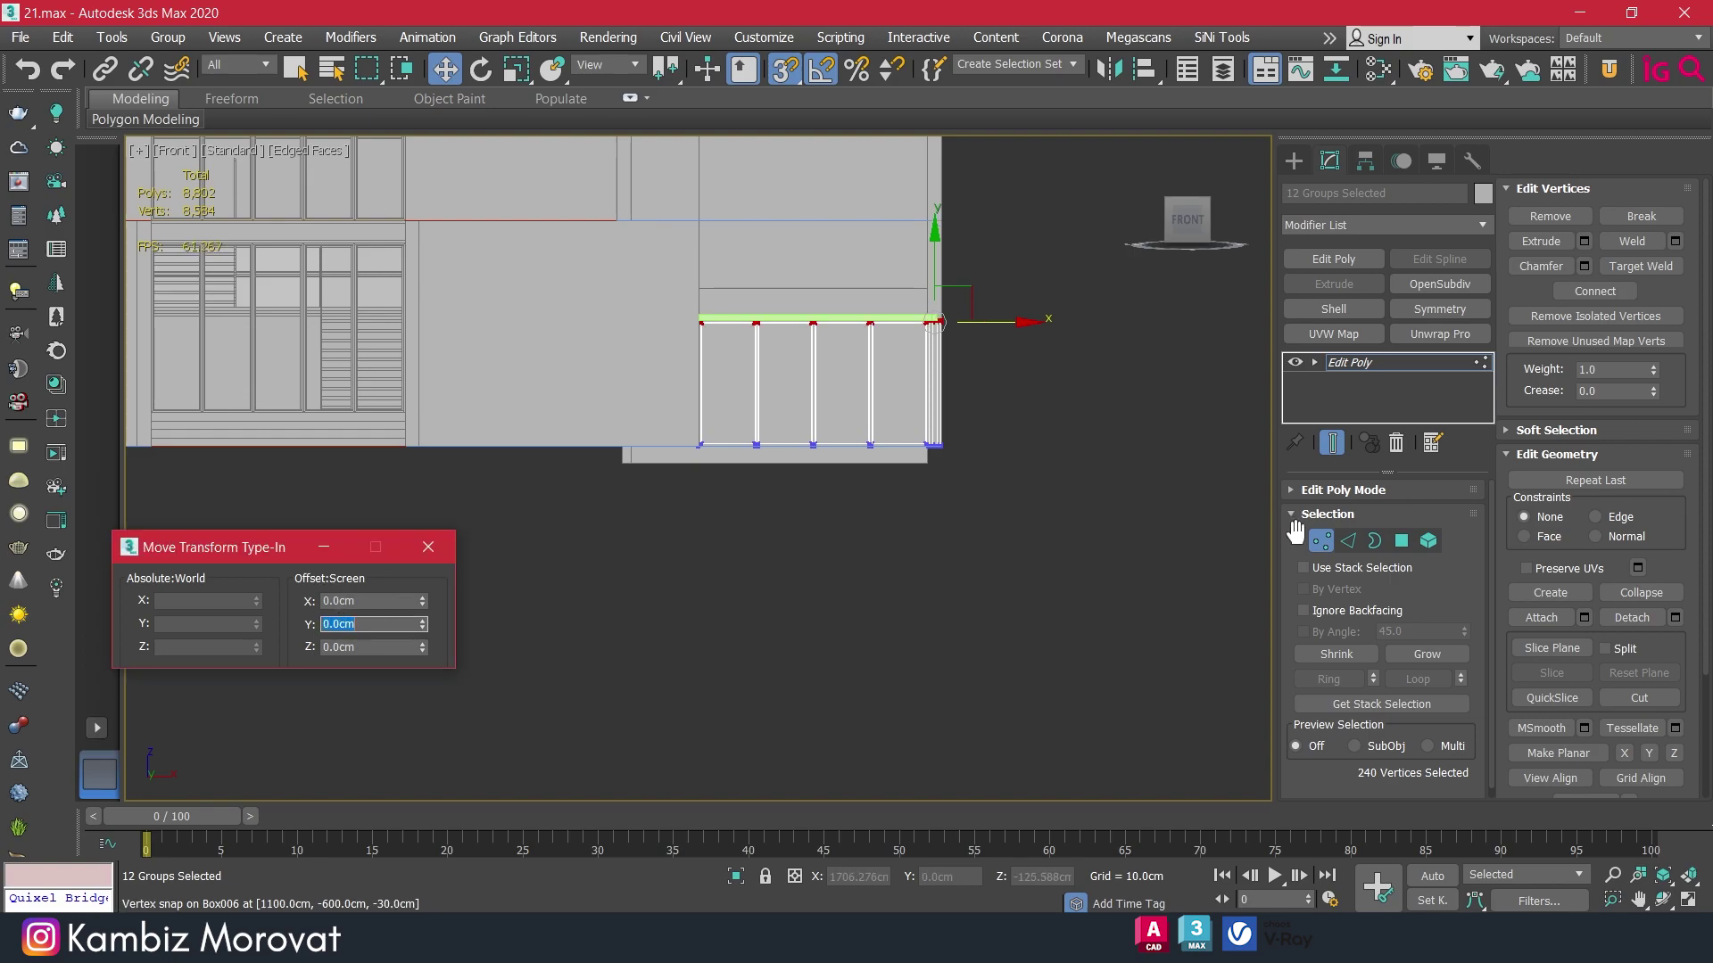
Exit vertex mode and convert the twelve frame groups to Editable Poly.
left_click(1321, 540)
mouse_move(994, 479)
middle_mouse_down("alt")
mouse_move(907, 497)
mouse_move(1079, 439)
middle_mouse_up("alt")
right_click(950, 396)
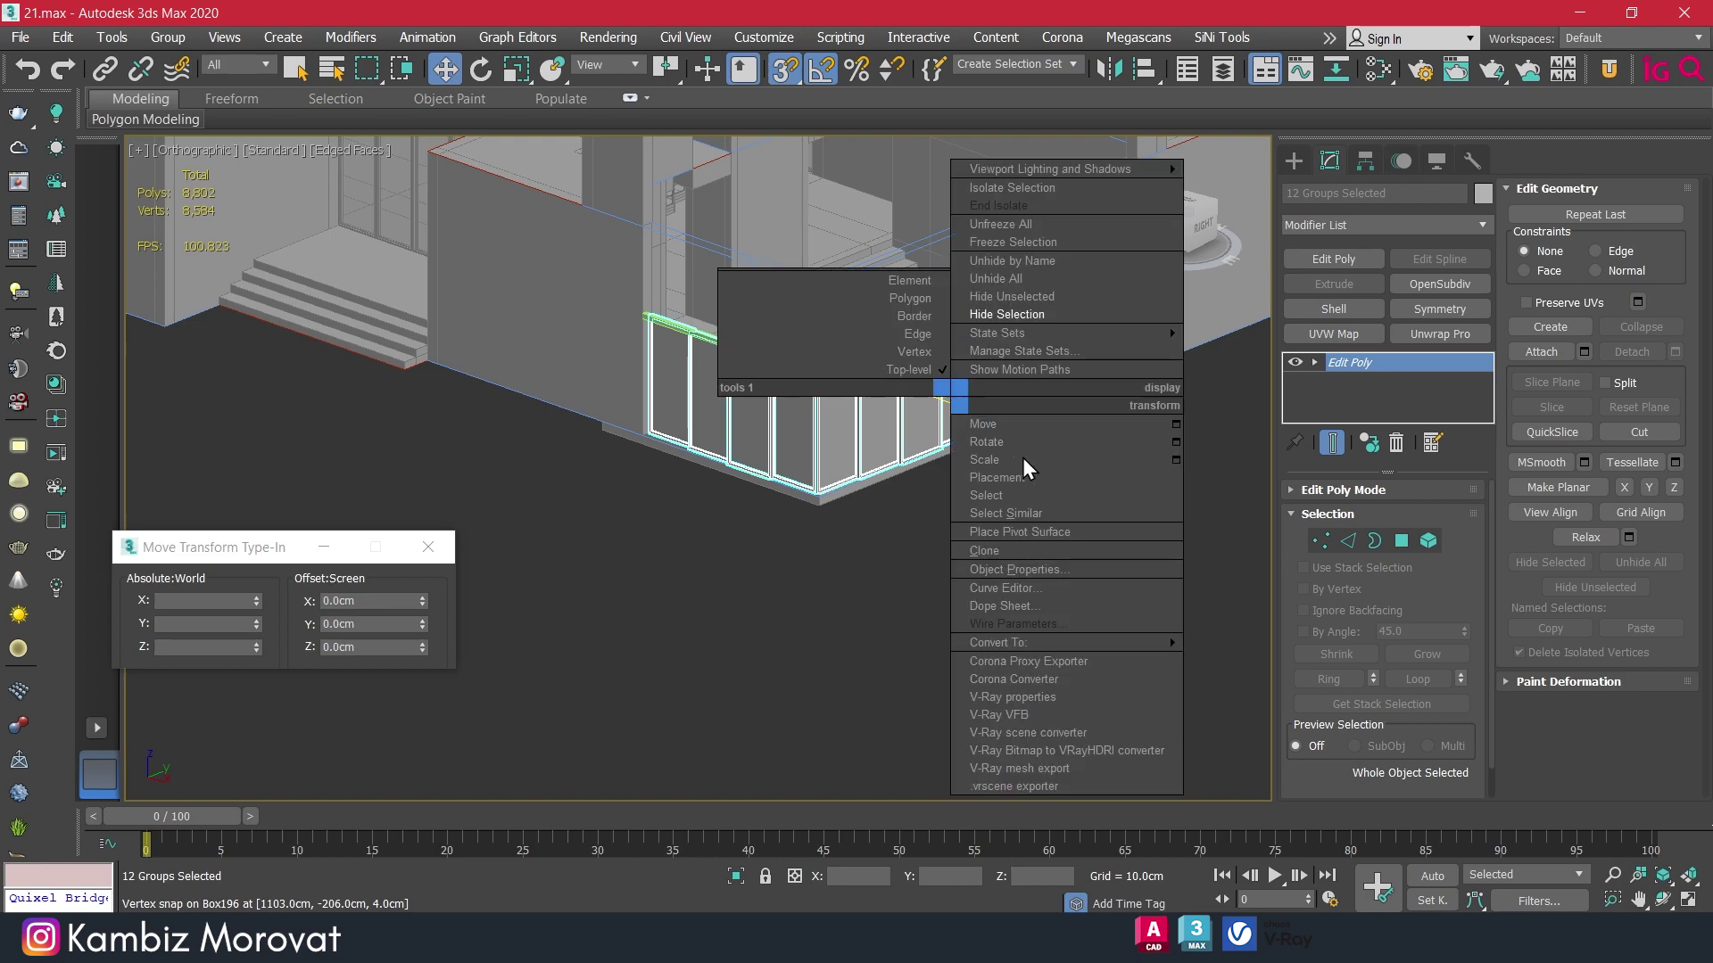
mouse_move(1057, 643)
left_click(1254, 660)
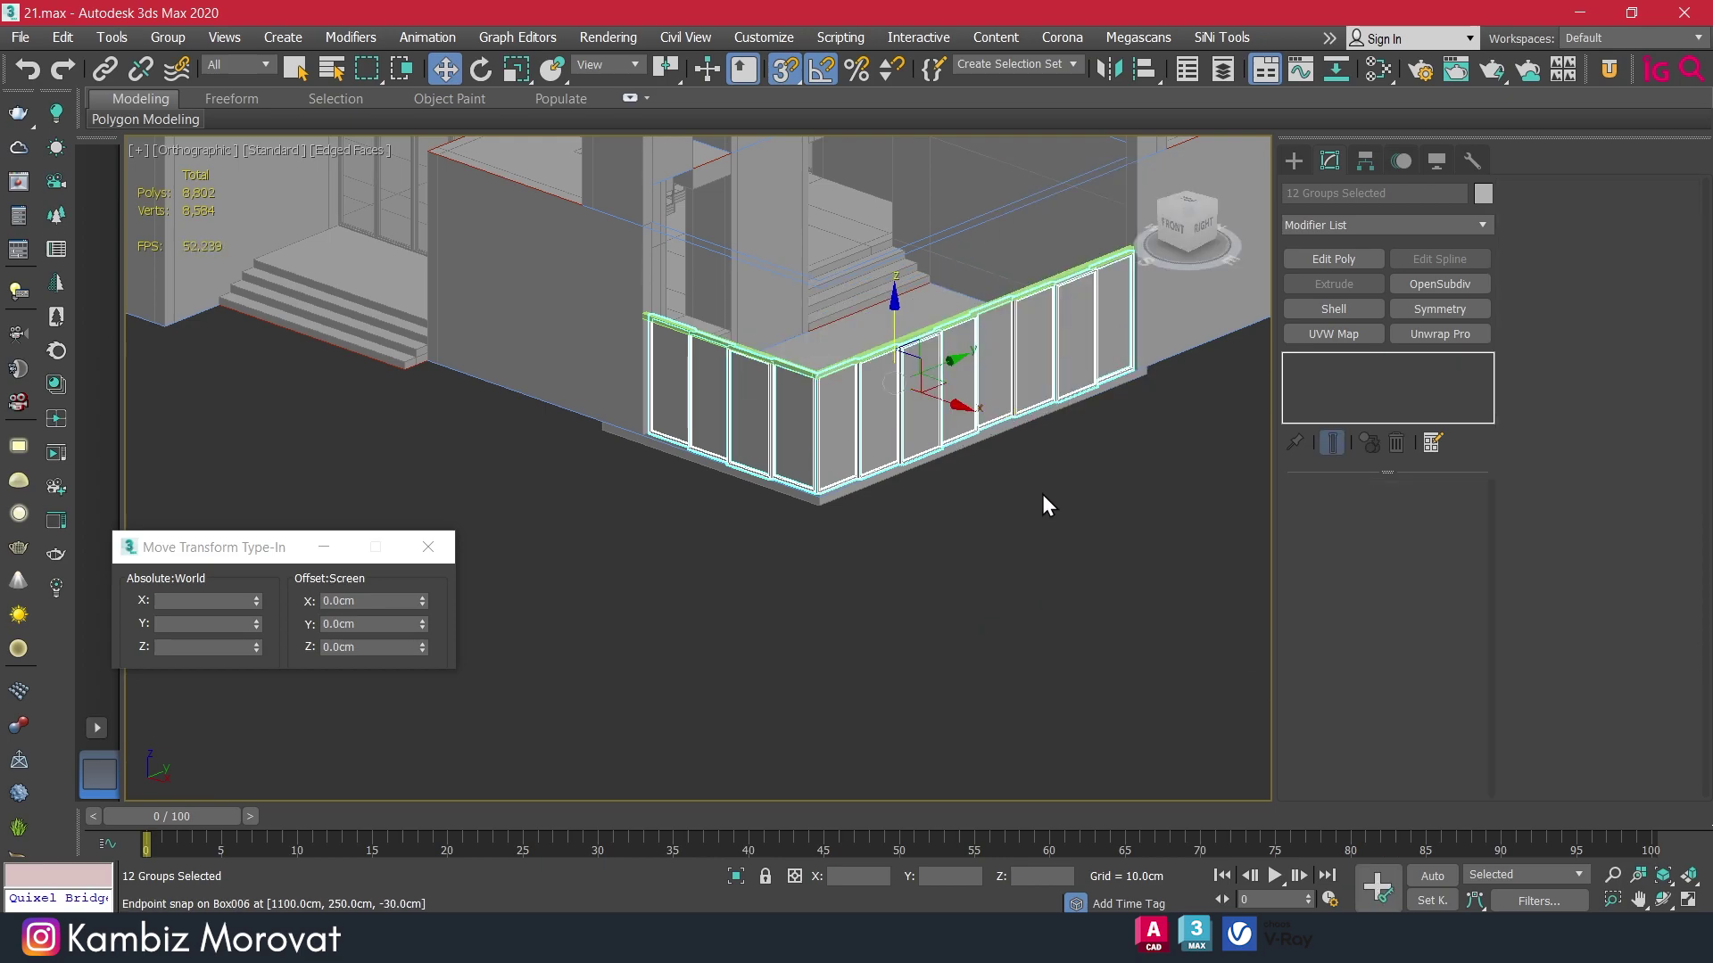
mouse_move(1042, 494)
middle_mouse_down("alt")
mouse_move(999, 390)
mouse_move(692, 410)
mouse_move(799, 398)
middle_mouse_up("alt")
left_click(999, 390)
Select the Box204 beam and give it a grey object colour.
key("p")
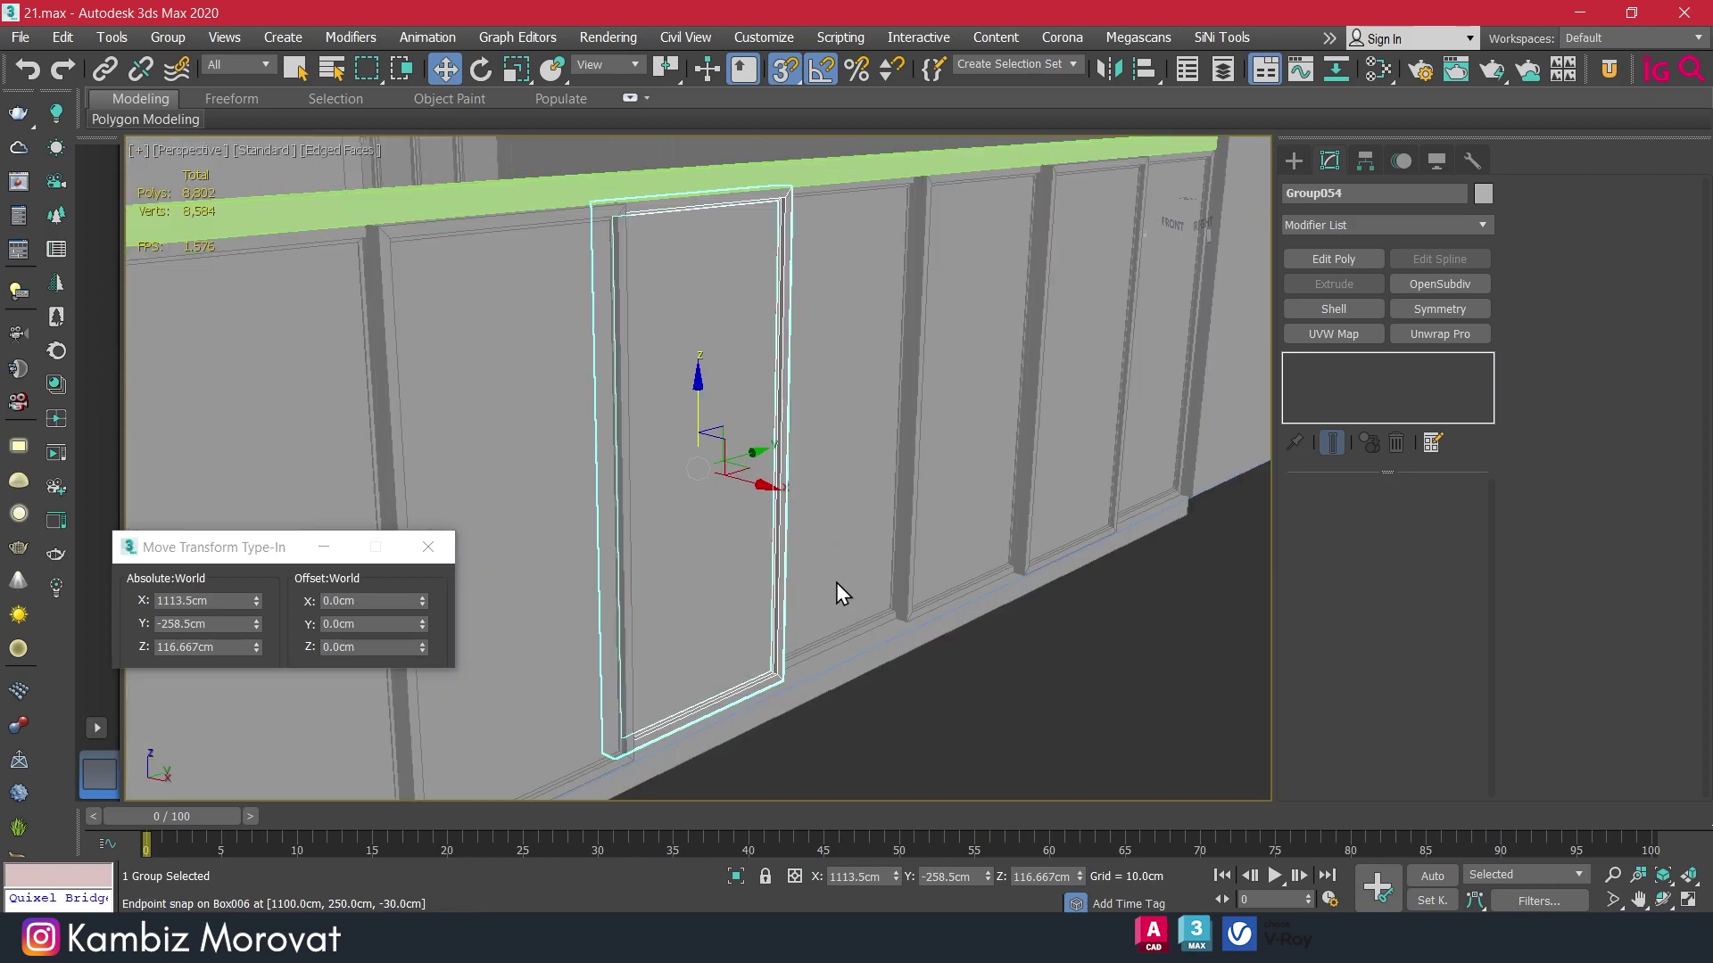
scroll(836, 582, "down", 5)
left_click(908, 609)
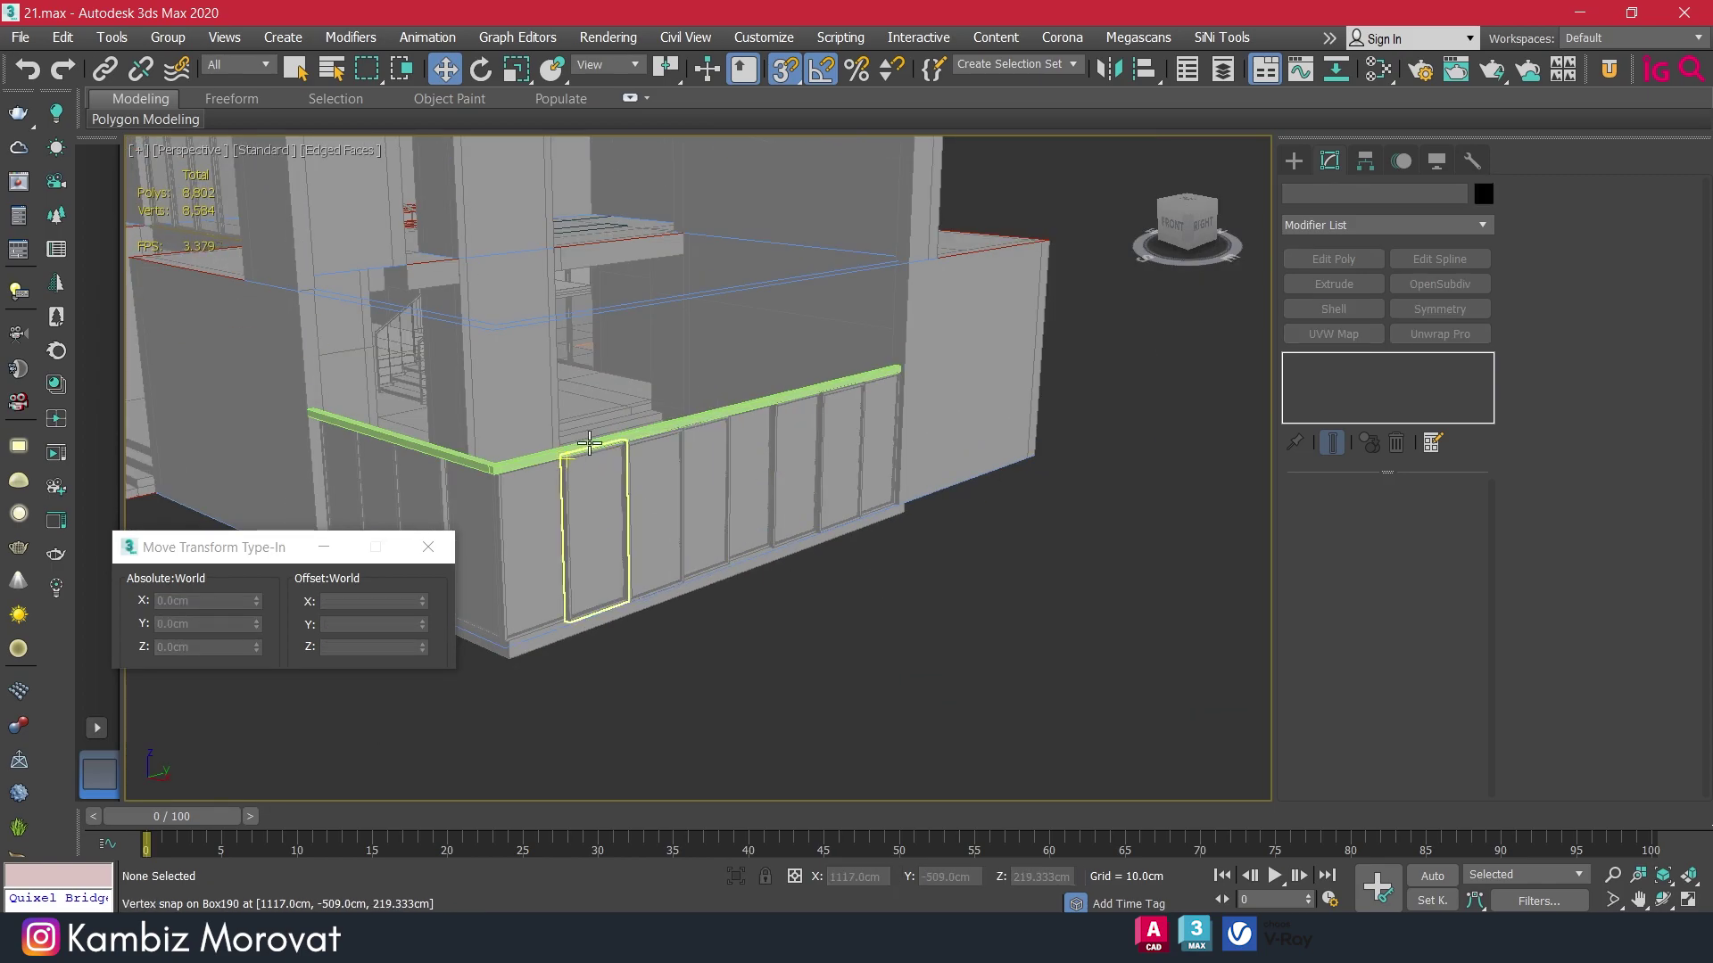
left_click(588, 442)
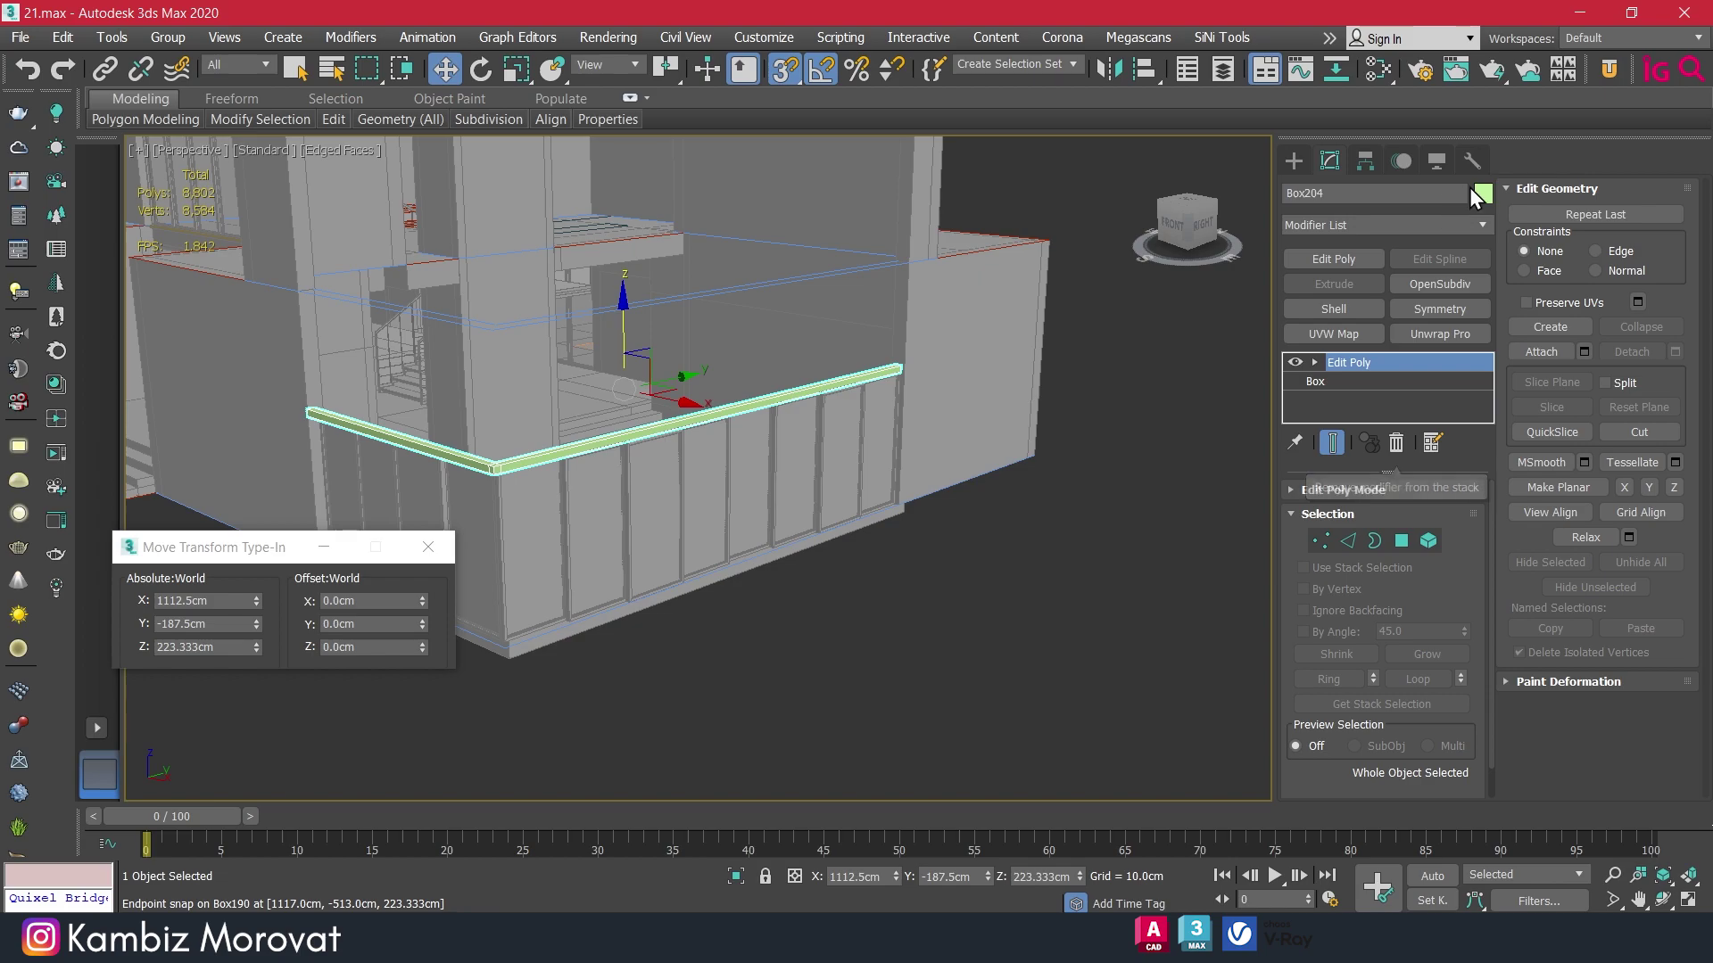
left_click(1483, 193)
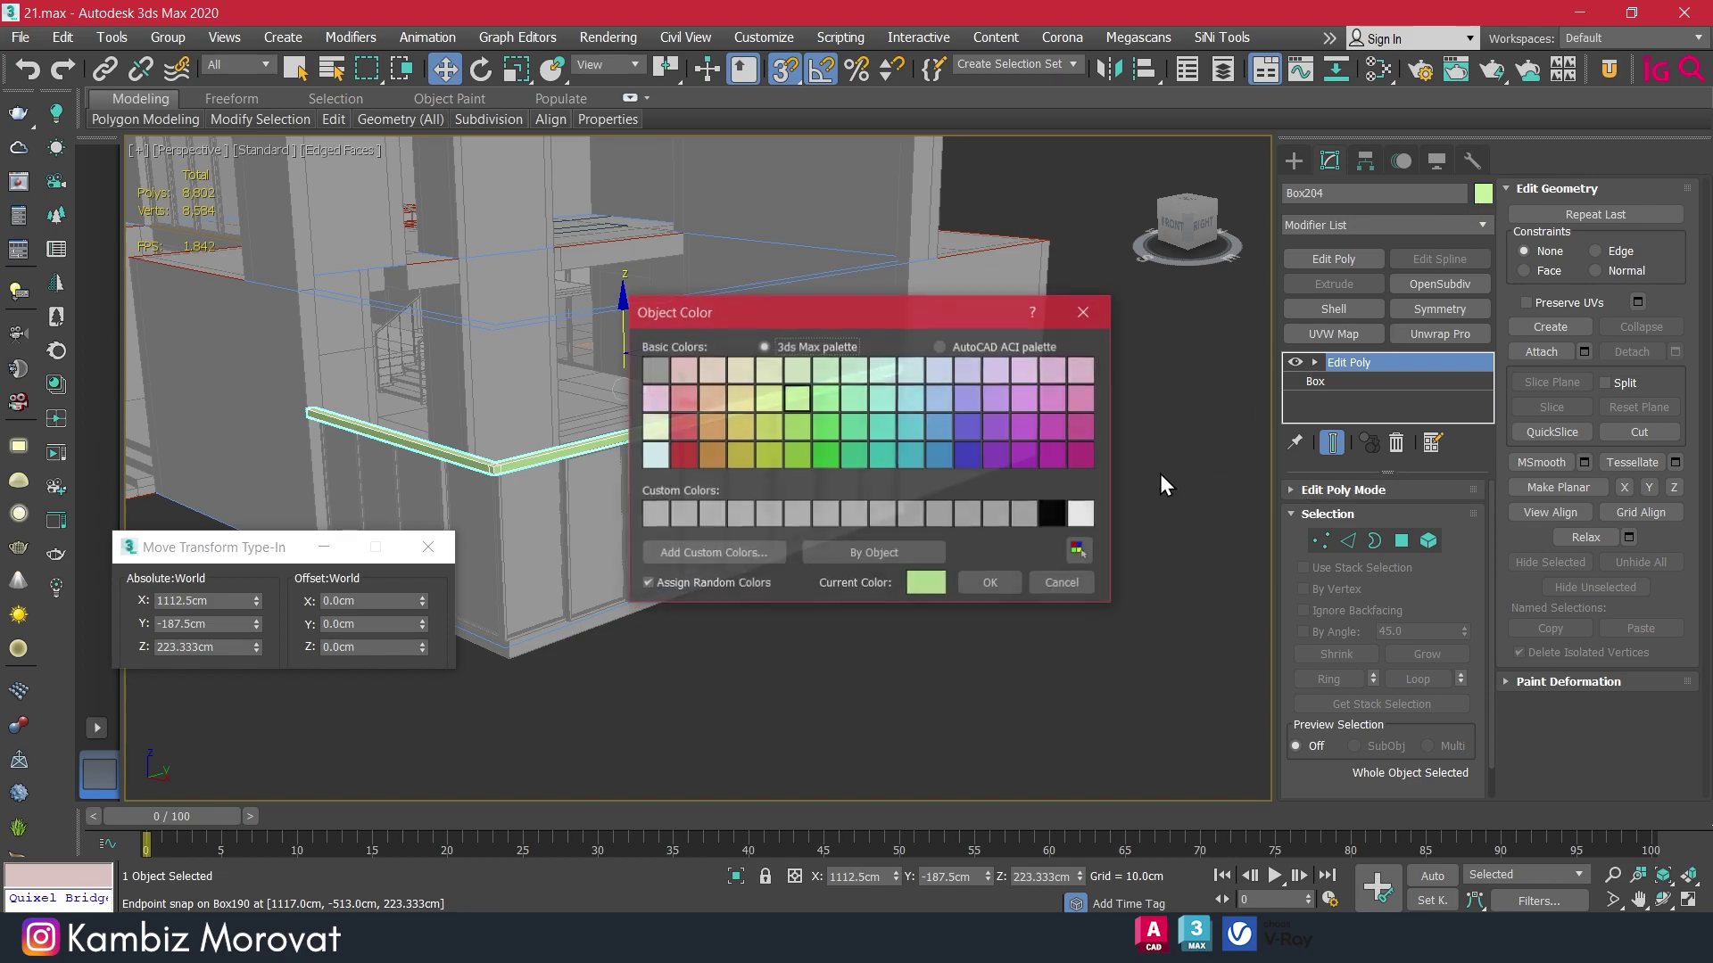
left_click(994, 584)
With Polygon mode and By Angle, snap the beam's end faces in line with the wall.
mouse_move(953, 645)
middle_mouse_down("alt")
mouse_move(1002, 619)
mouse_move(964, 604)
middle_mouse_up("alt")
scroll(1084, 447, "up", 5)
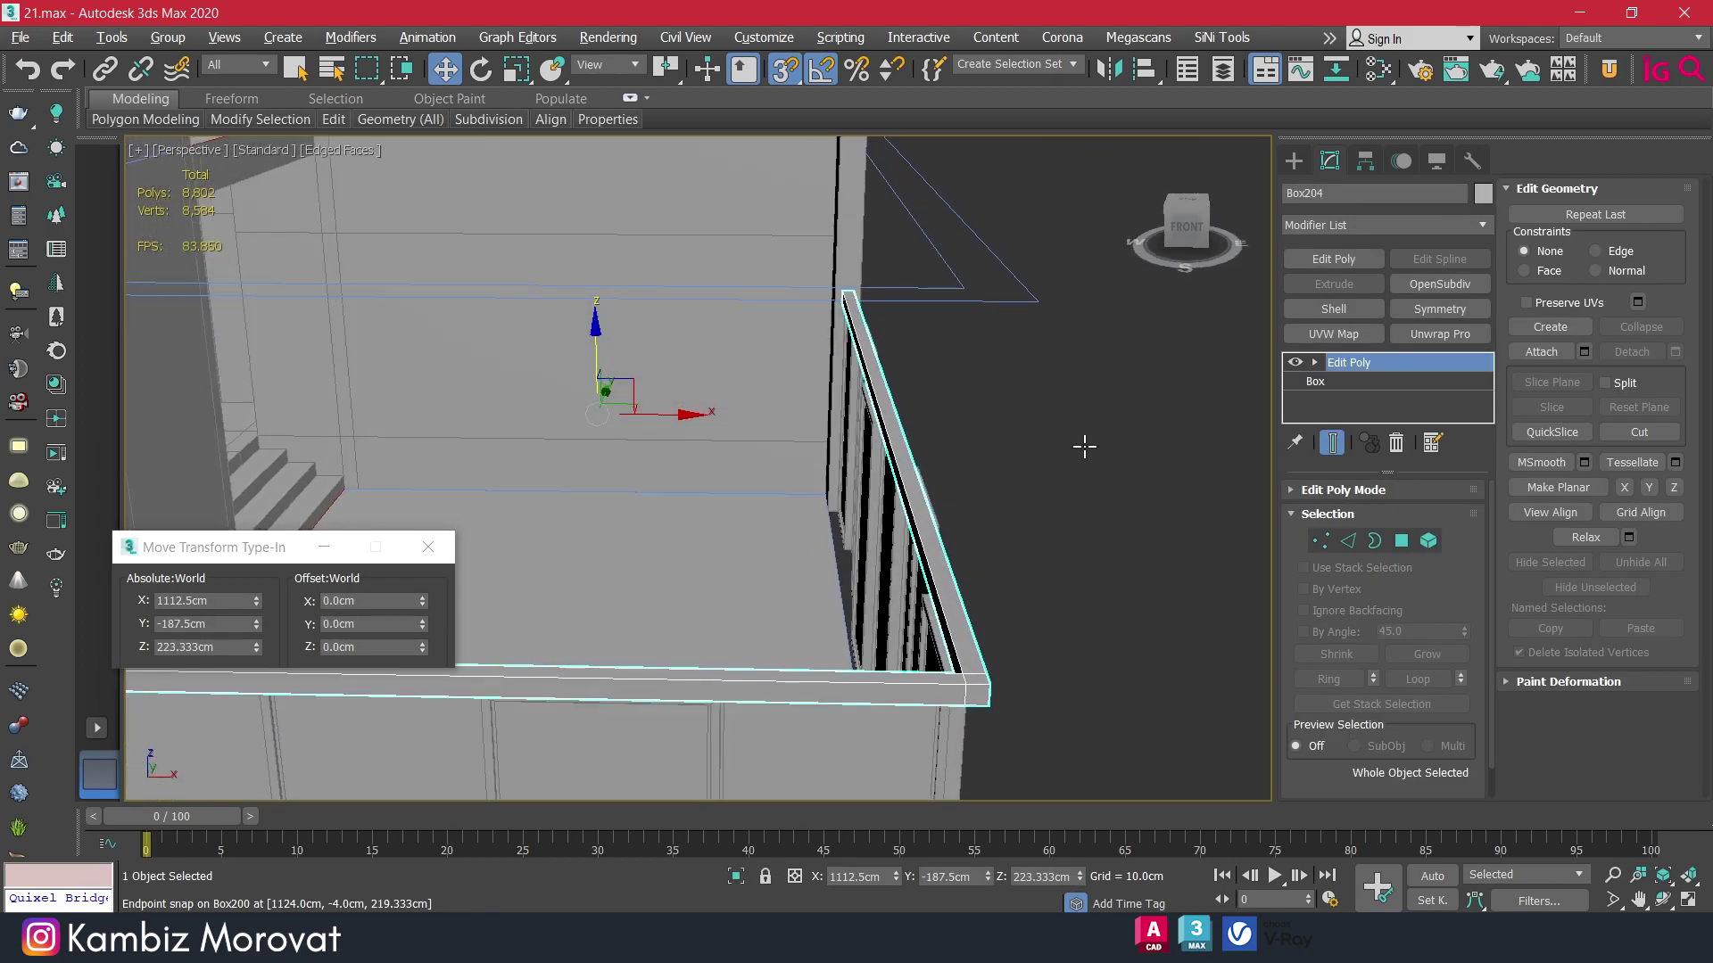
middle_click_drag(1084, 447, 1413, 522, "alt")
left_click(1408, 541)
middle_click_drag(1142, 535, 1066, 555, "alt")
left_click(1333, 630)
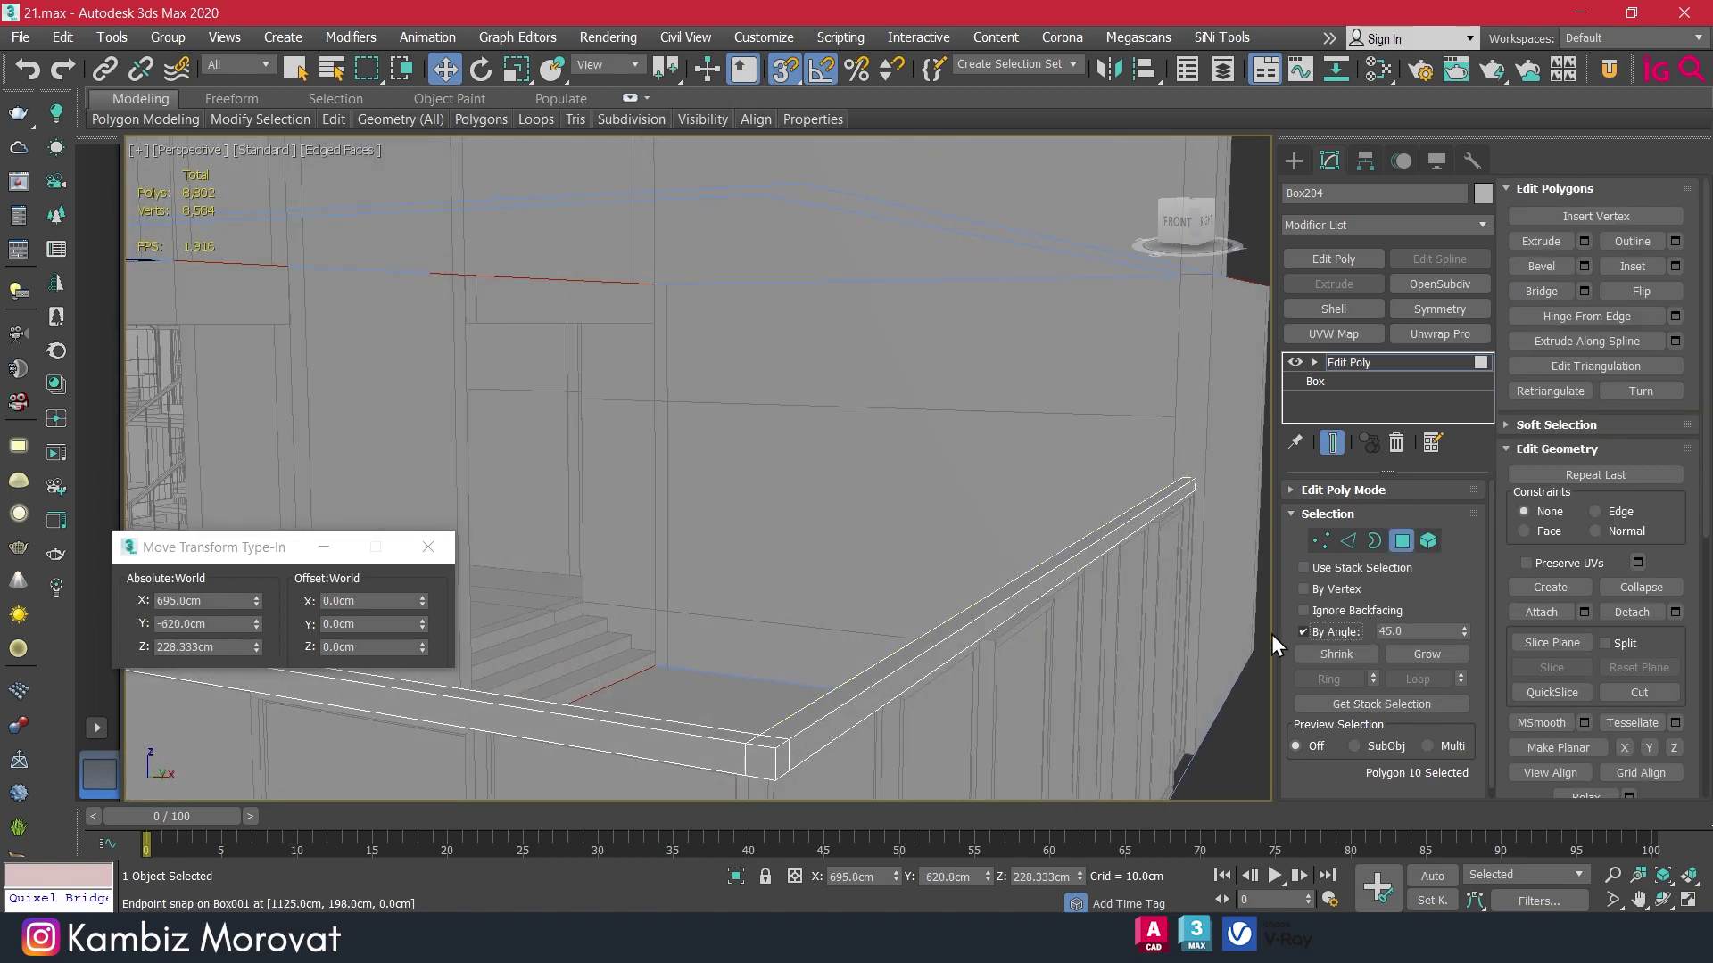
left_click(995, 625)
mouse_move(996, 624)
middle_mouse_down("alt")
mouse_move(1056, 601)
mouse_move(989, 594)
middle_mouse_up("alt")
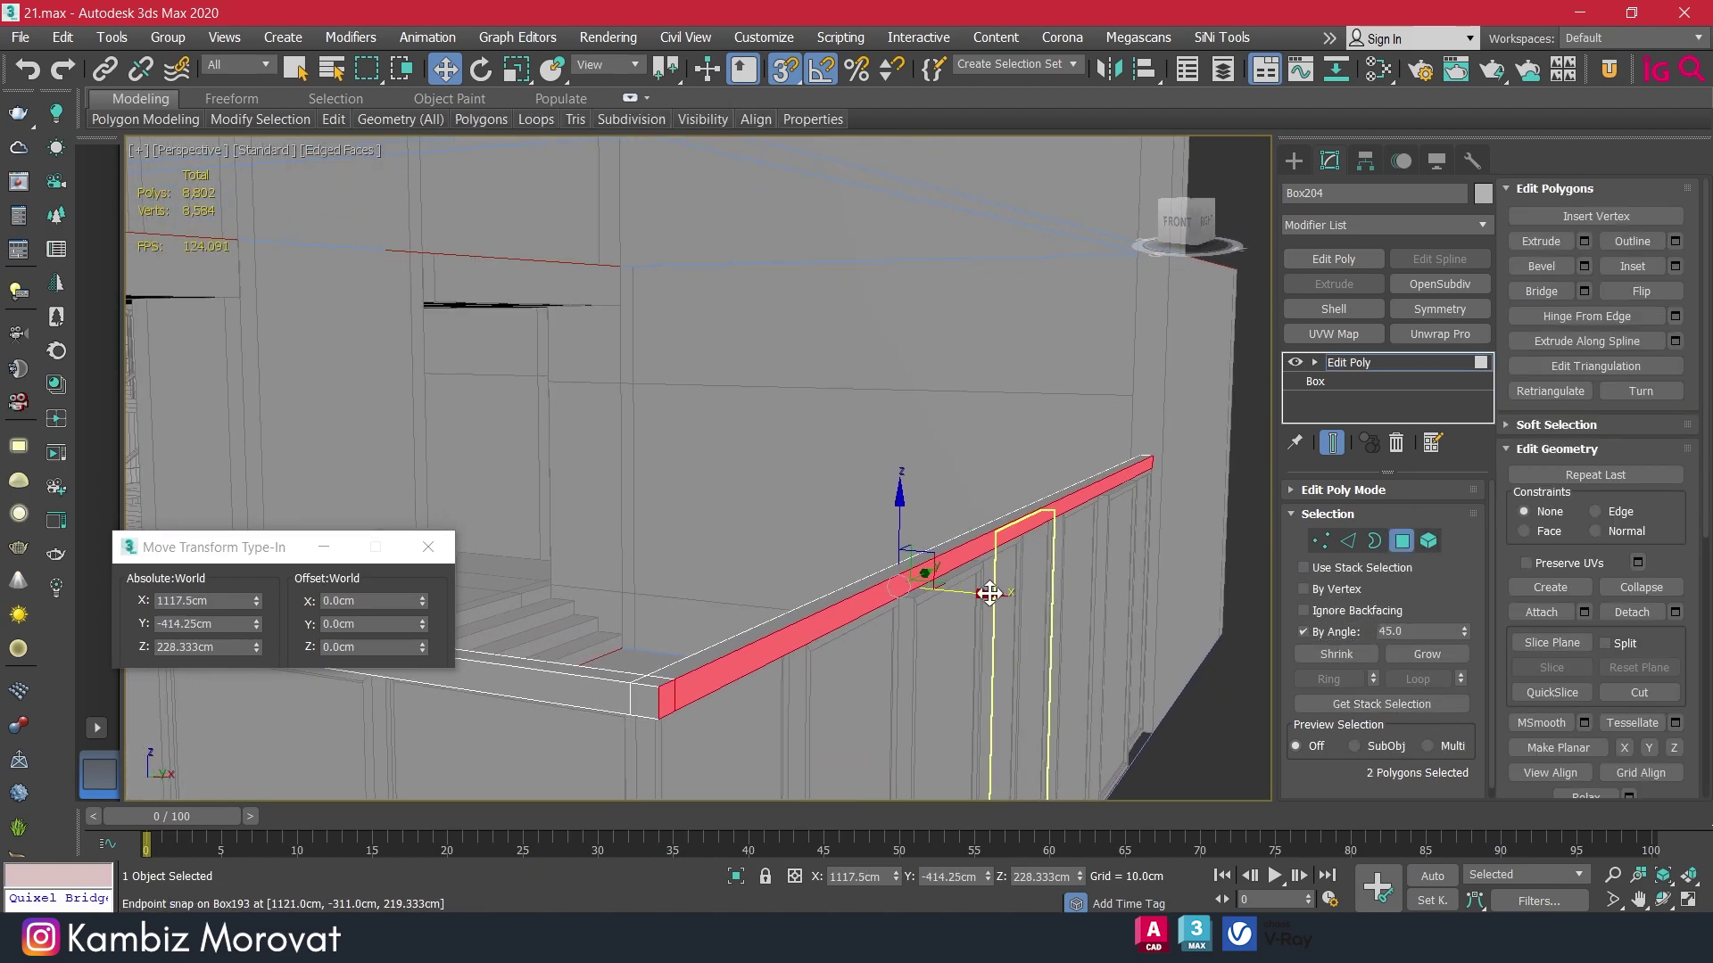
left_click_drag(955, 589, 922, 606)
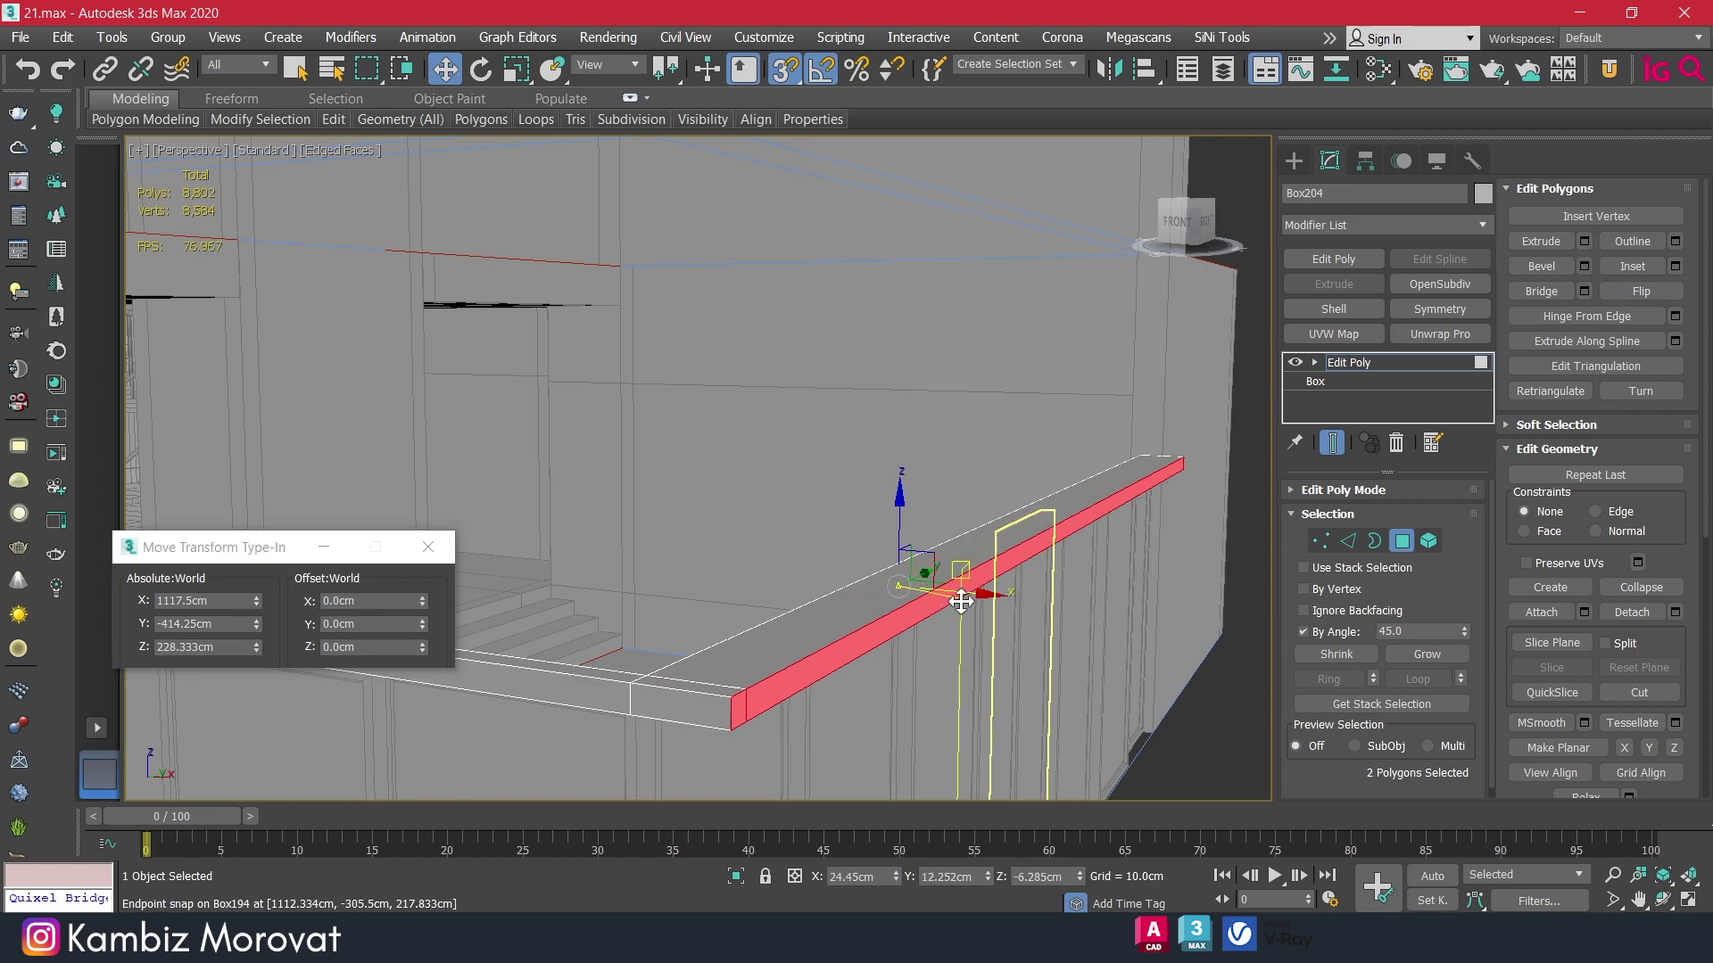
middle_click_drag(1045, 623, 1014, 574, "alt")
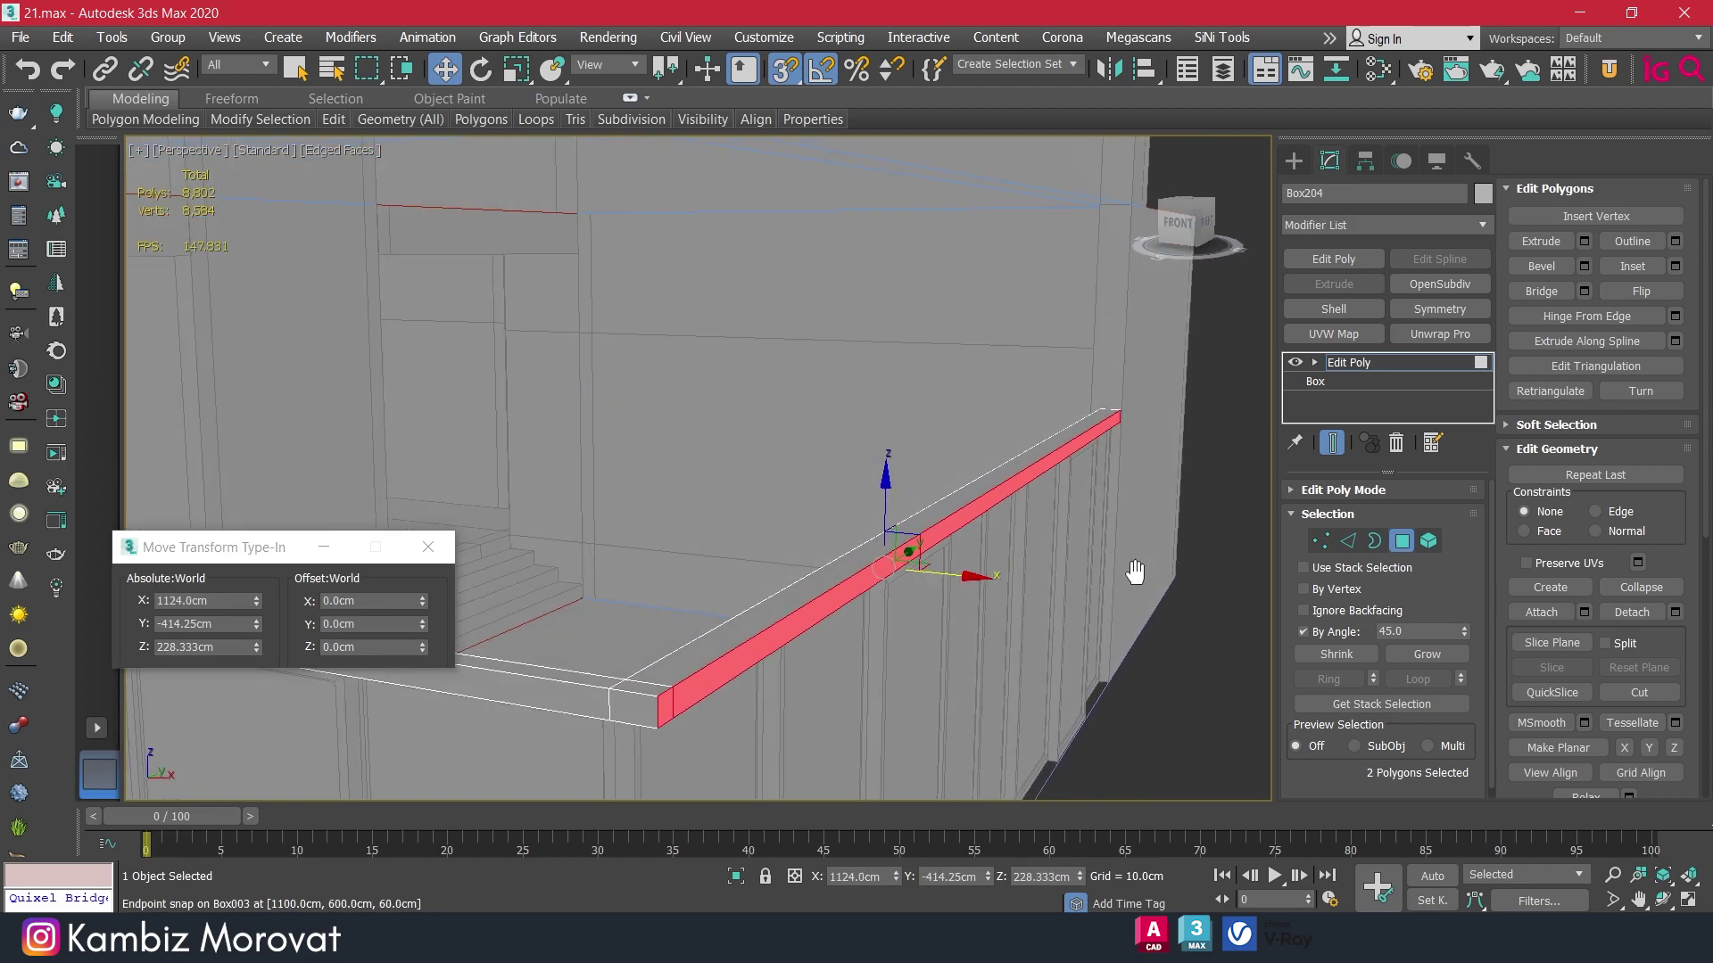
left_click_drag(981, 576, 1058, 462)
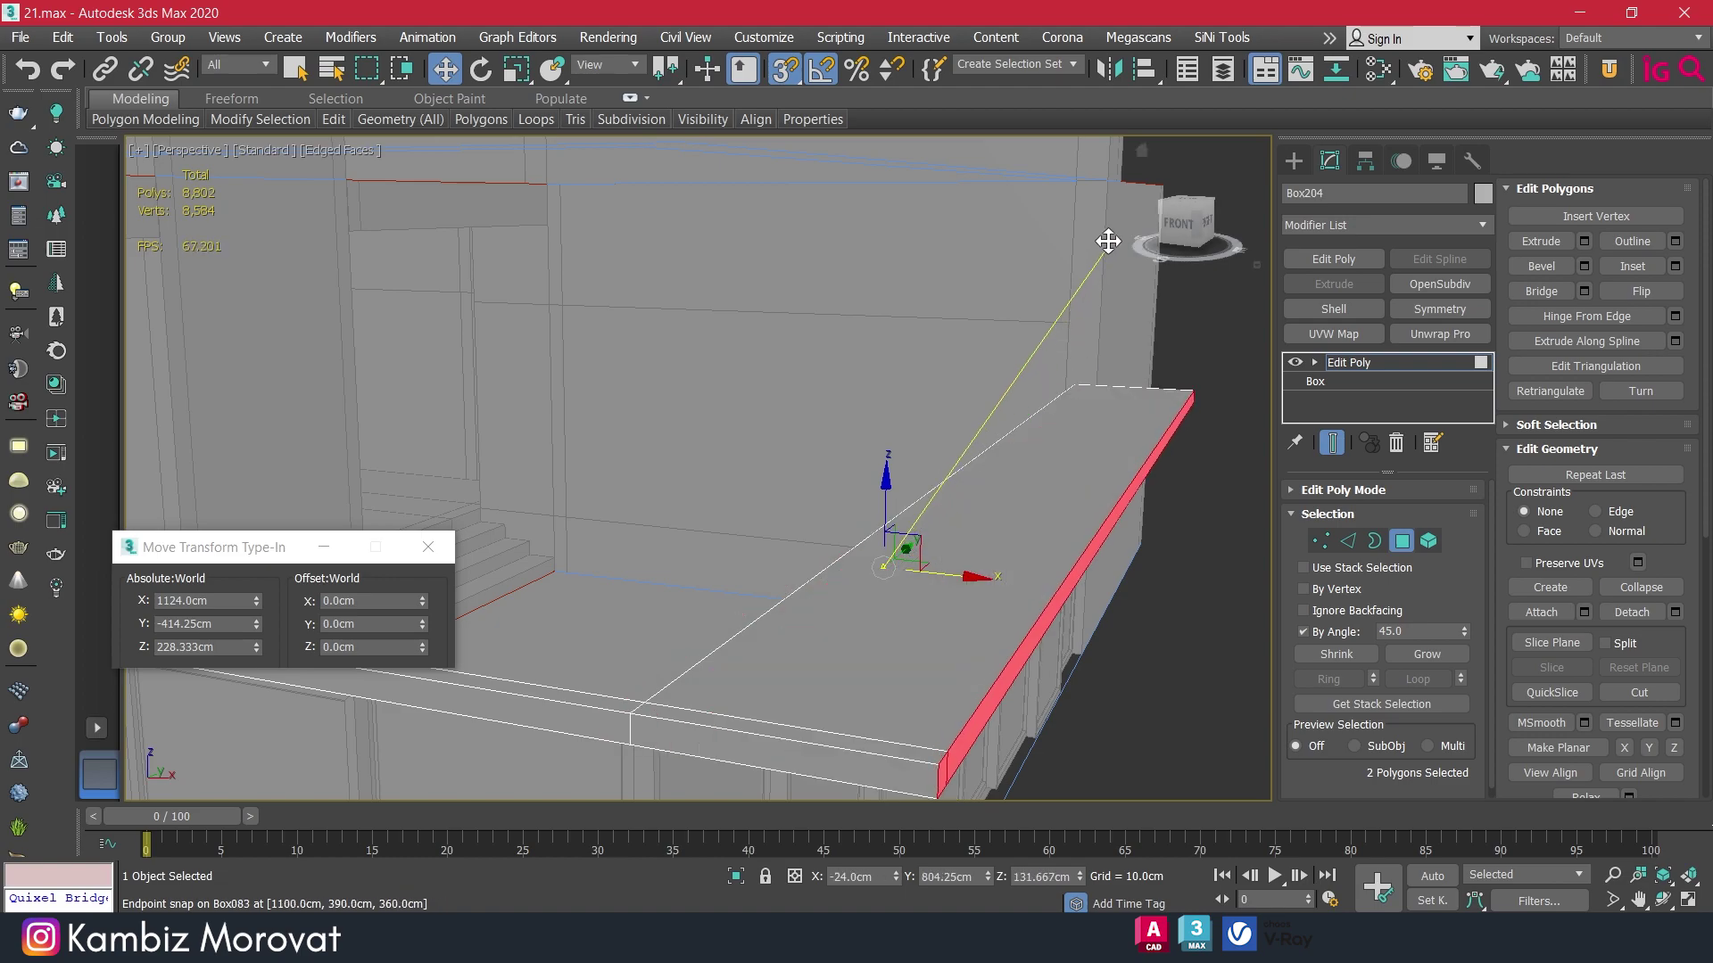
middle_click_drag(1058, 462, 1078, 461, "alt")
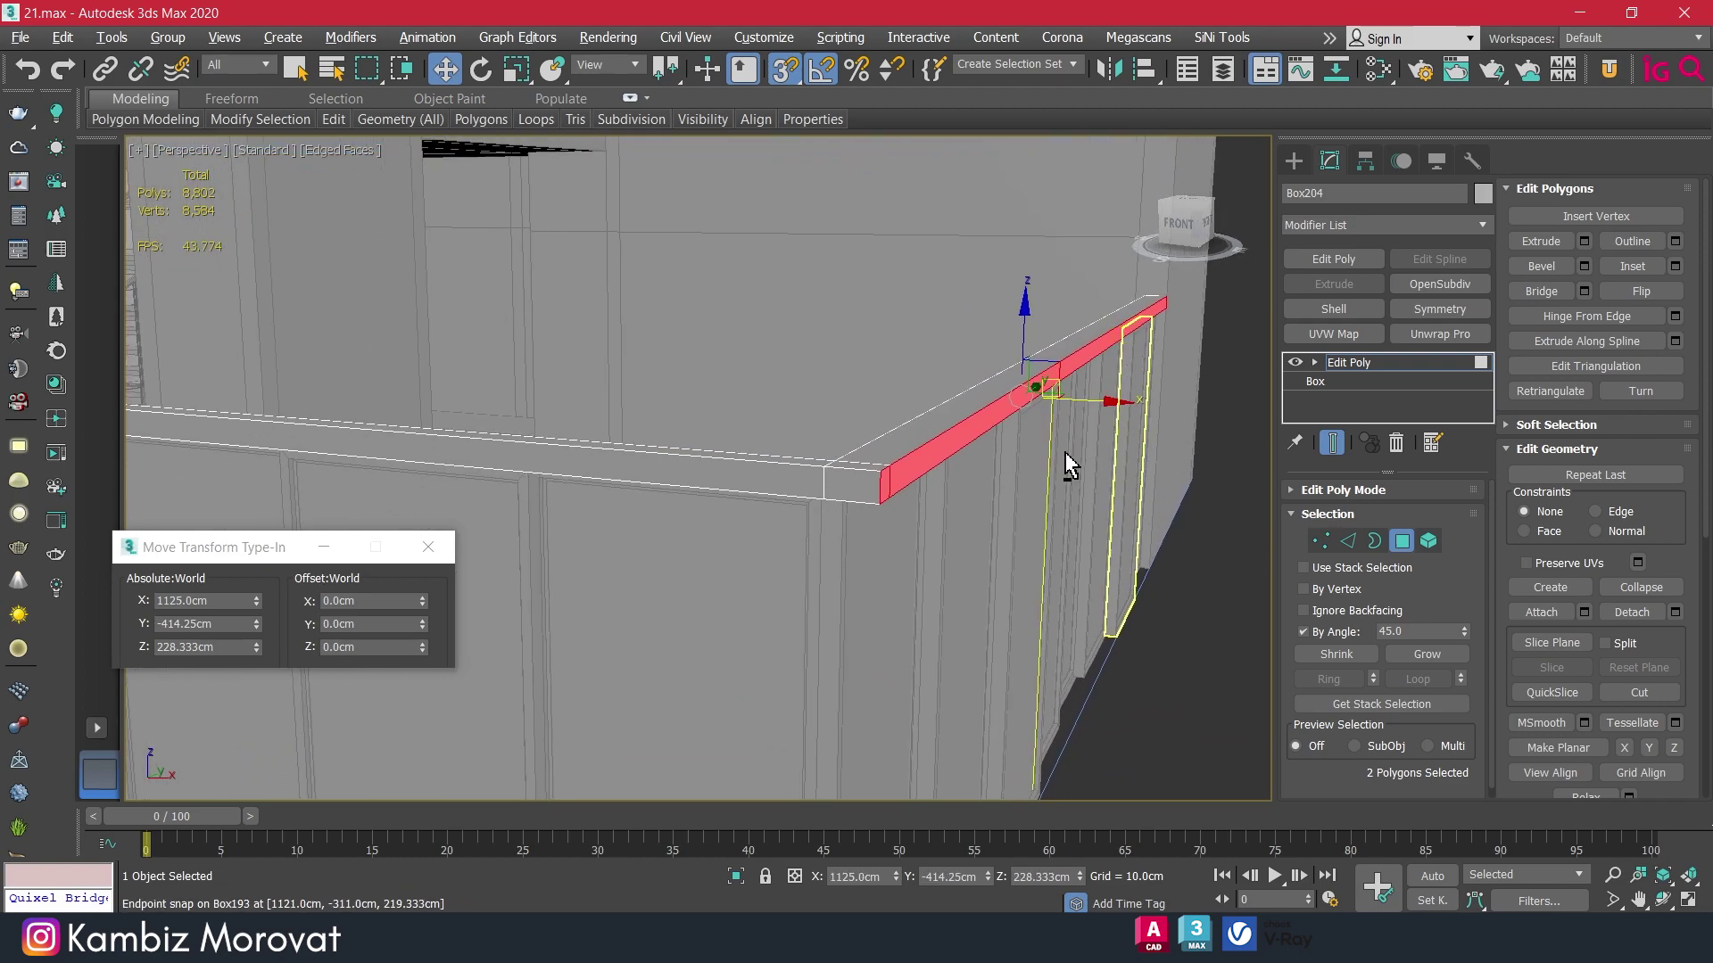
Snap the beam's corner top face and far-end face flush with the wall corners.
left_click_drag(917, 507, 856, 554)
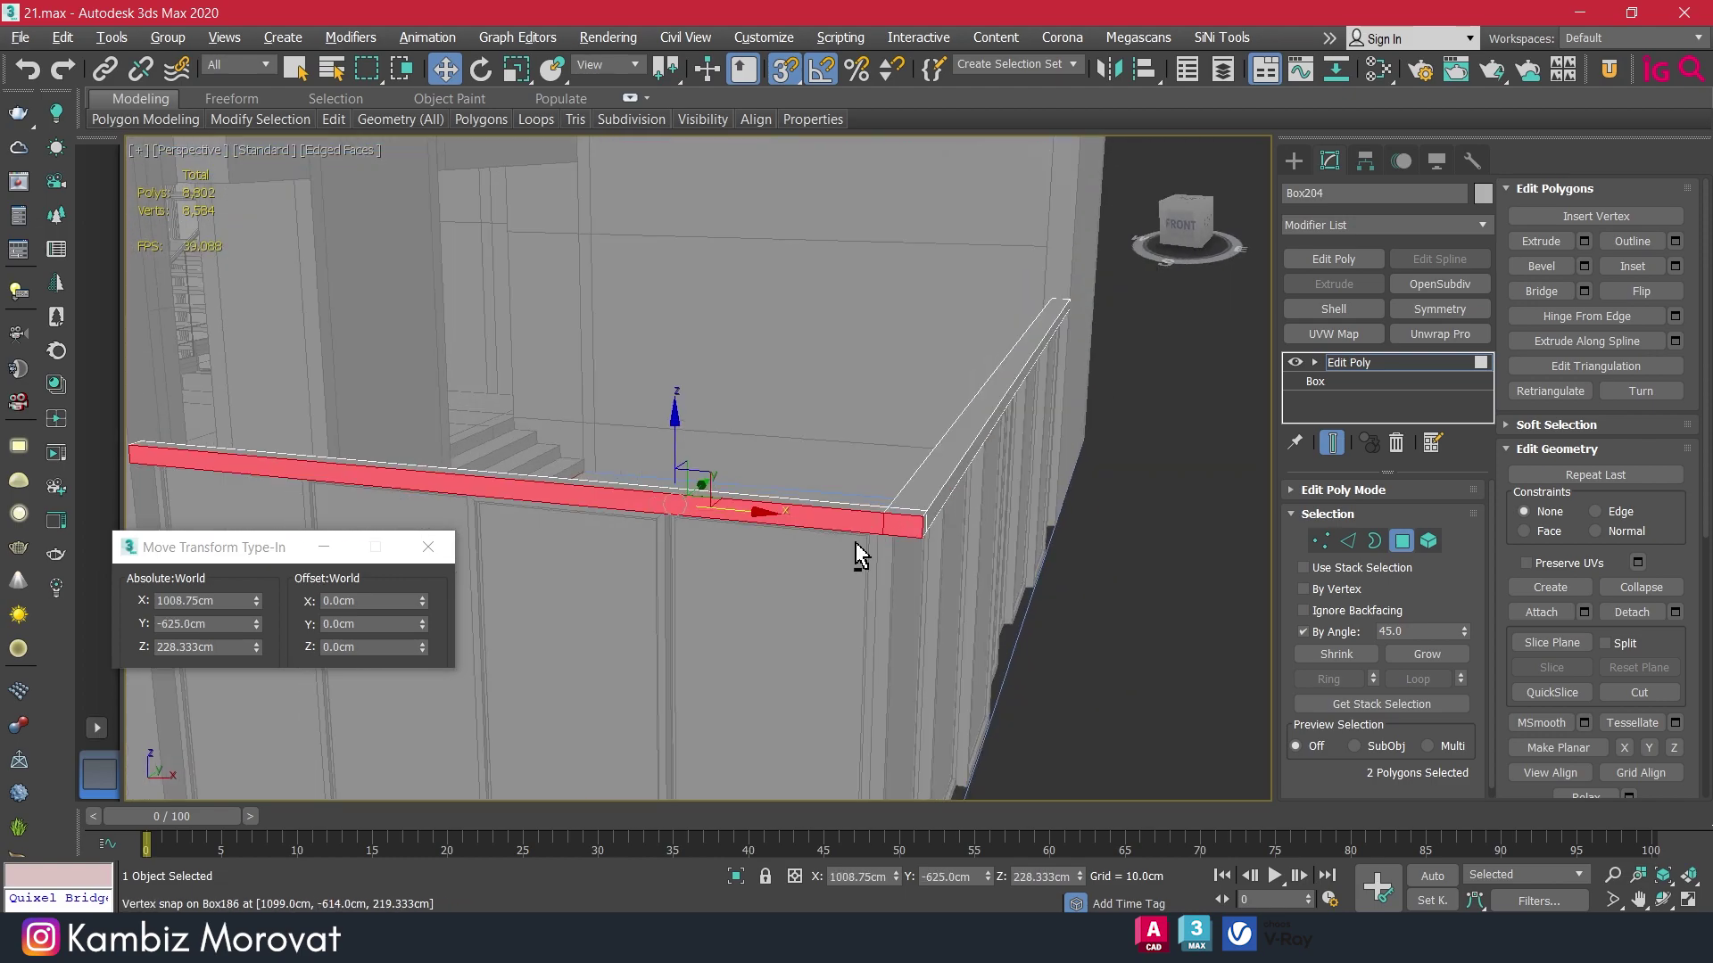
mouse_move(856, 554)
middle_mouse_down("alt")
mouse_move(768, 548)
mouse_move(731, 502)
middle_mouse_up("alt")
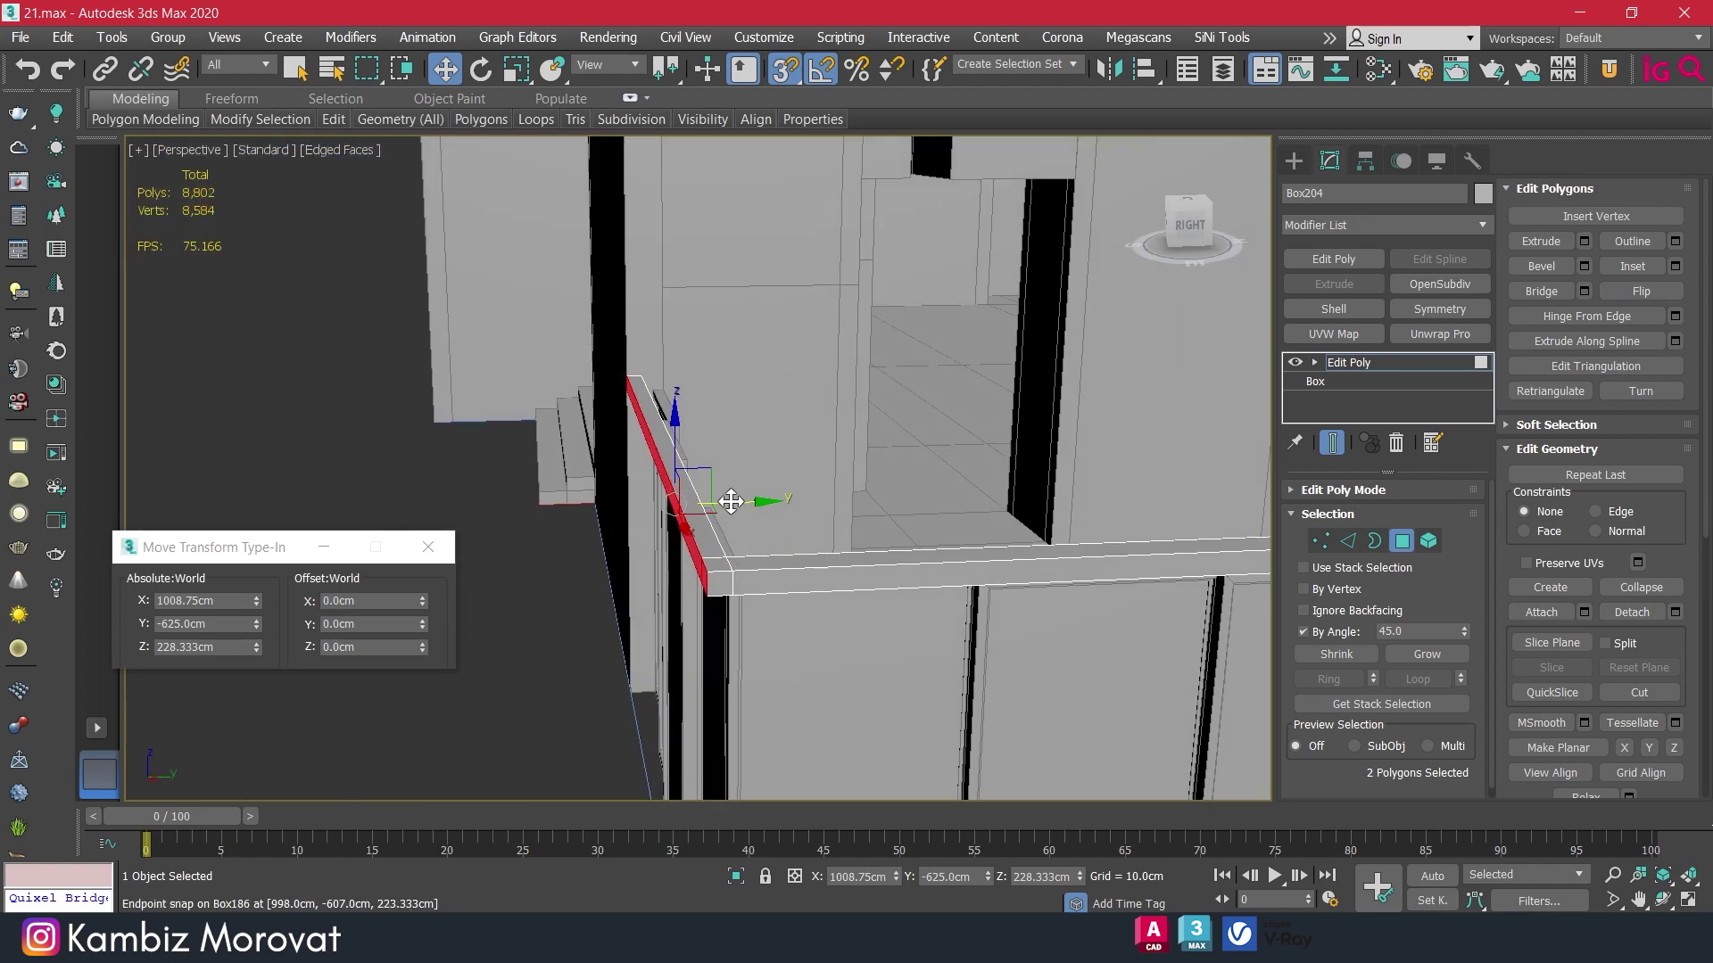
left_click_drag(738, 498, 619, 693)
middle_click_drag(762, 611, 715, 533, "alt")
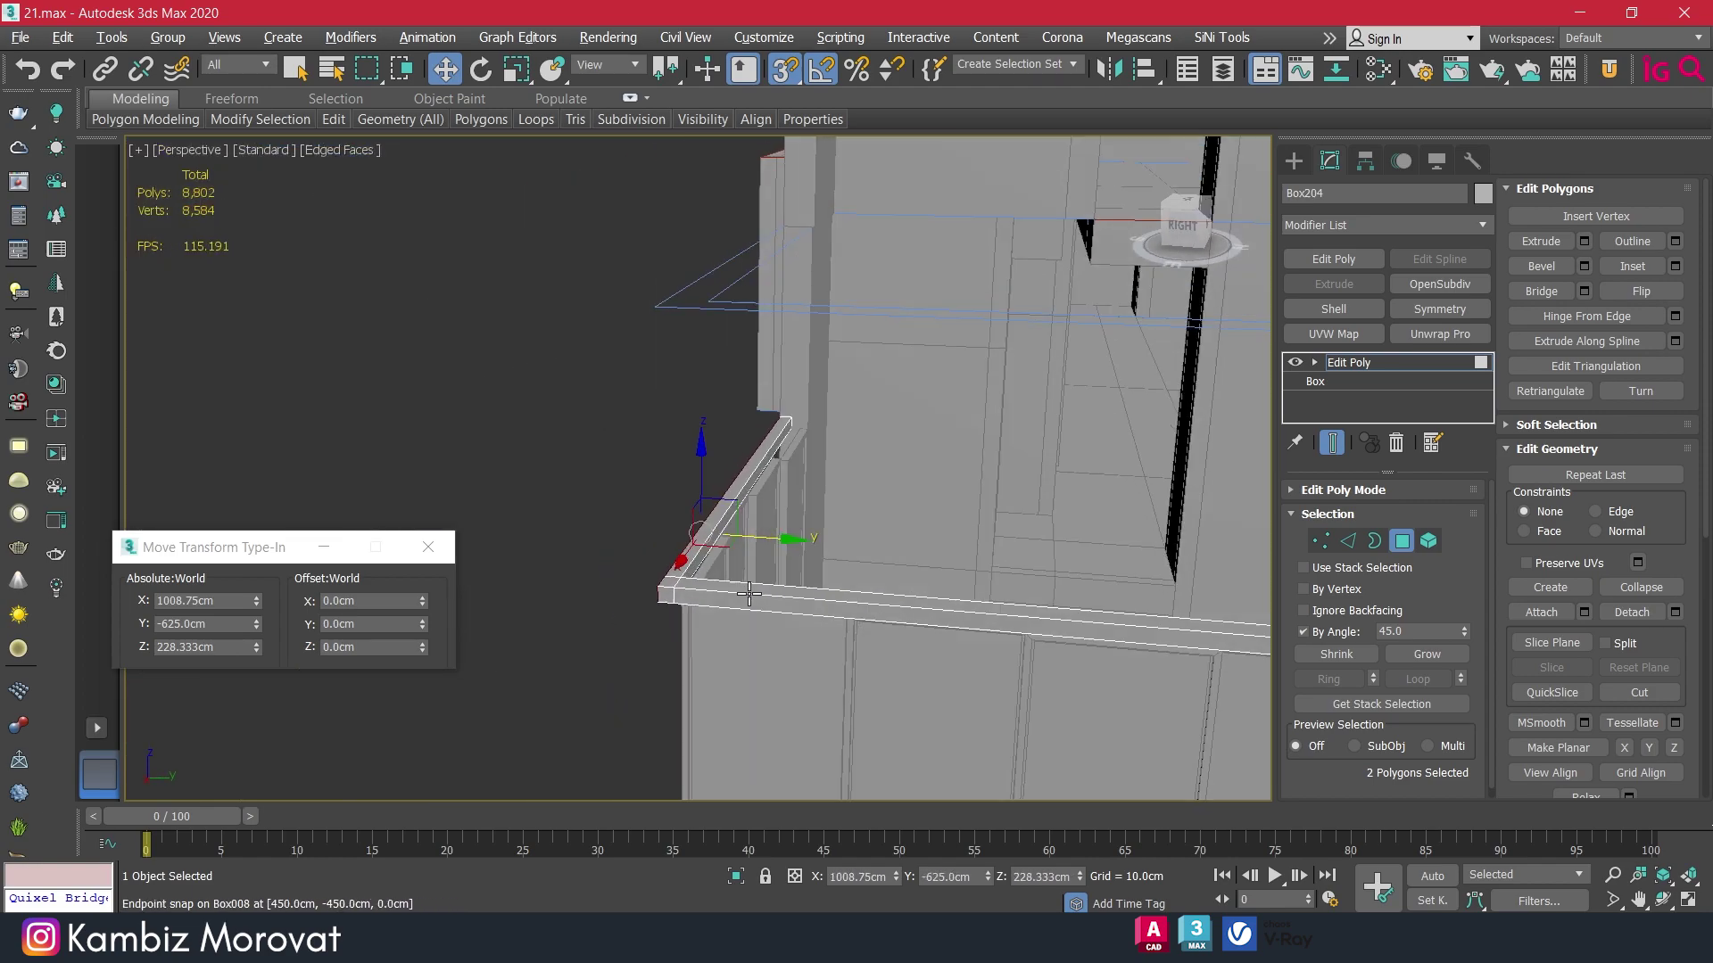
left_click(697, 553)
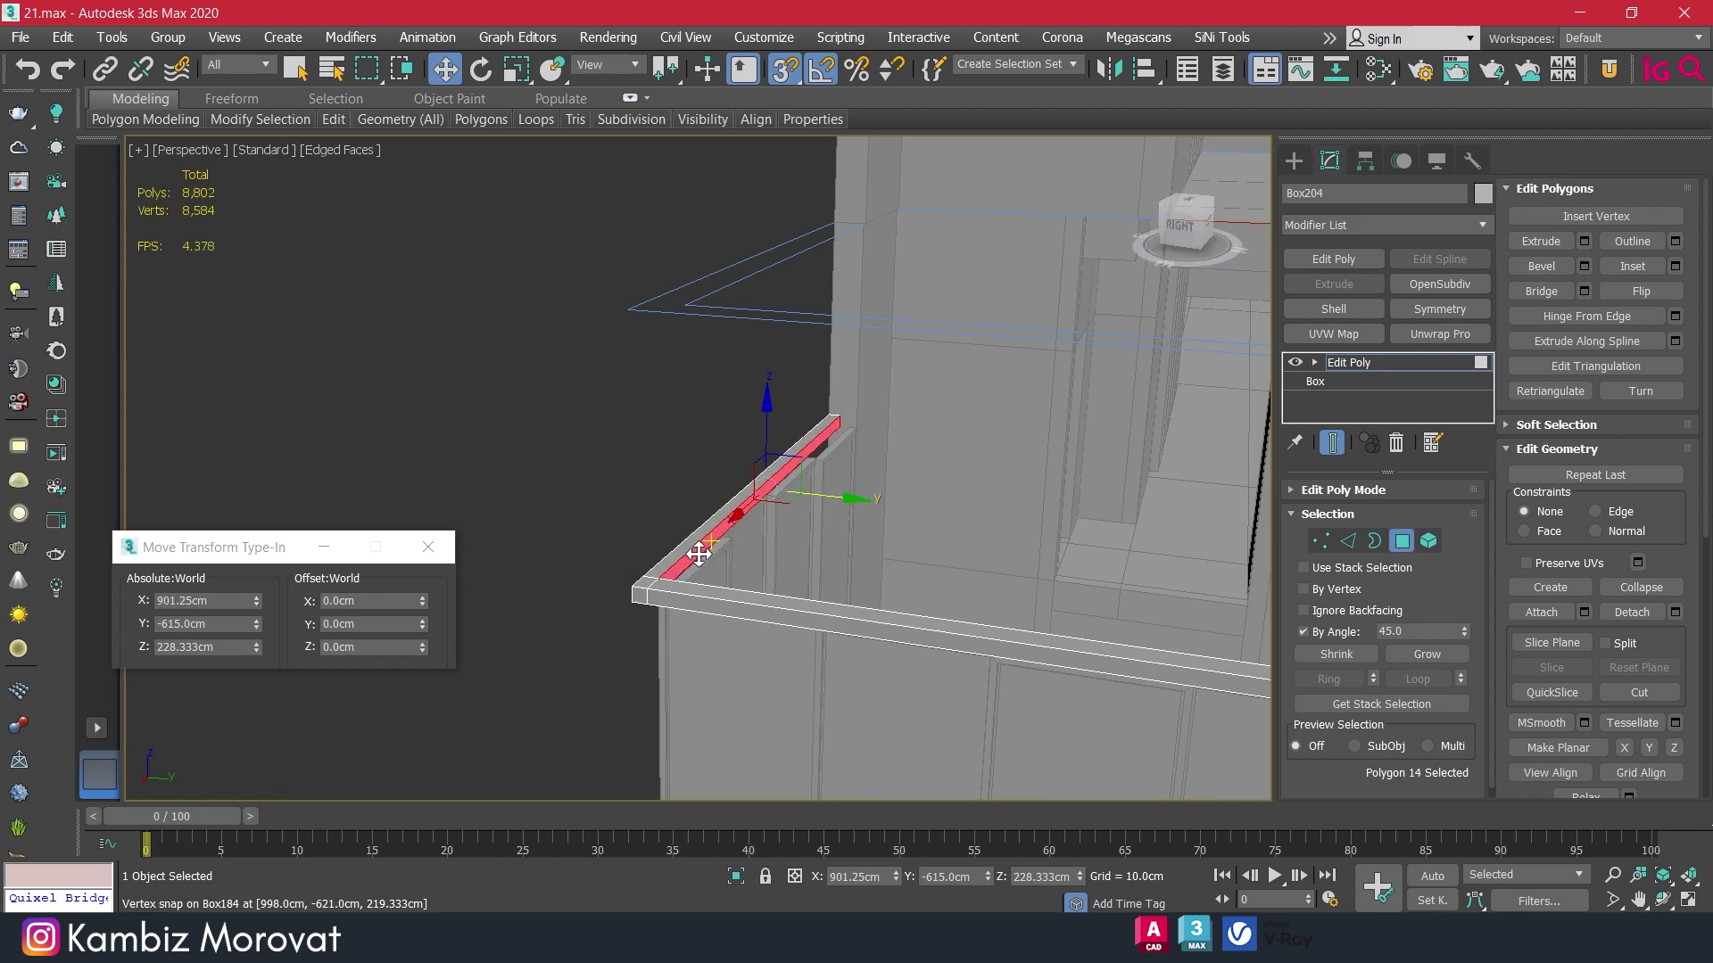
mouse_move(822, 491)
left_mouse_down()
mouse_move(844, 449)
mouse_move(834, 323)
left_mouse_up()
scroll(844, 448, "up", 3)
scroll(815, 532, "down", 5)
mouse_move(815, 532)
middle_mouse_down("alt")
mouse_move(803, 566)
mouse_move(630, 622)
mouse_move(571, 580)
middle_mouse_up("alt")
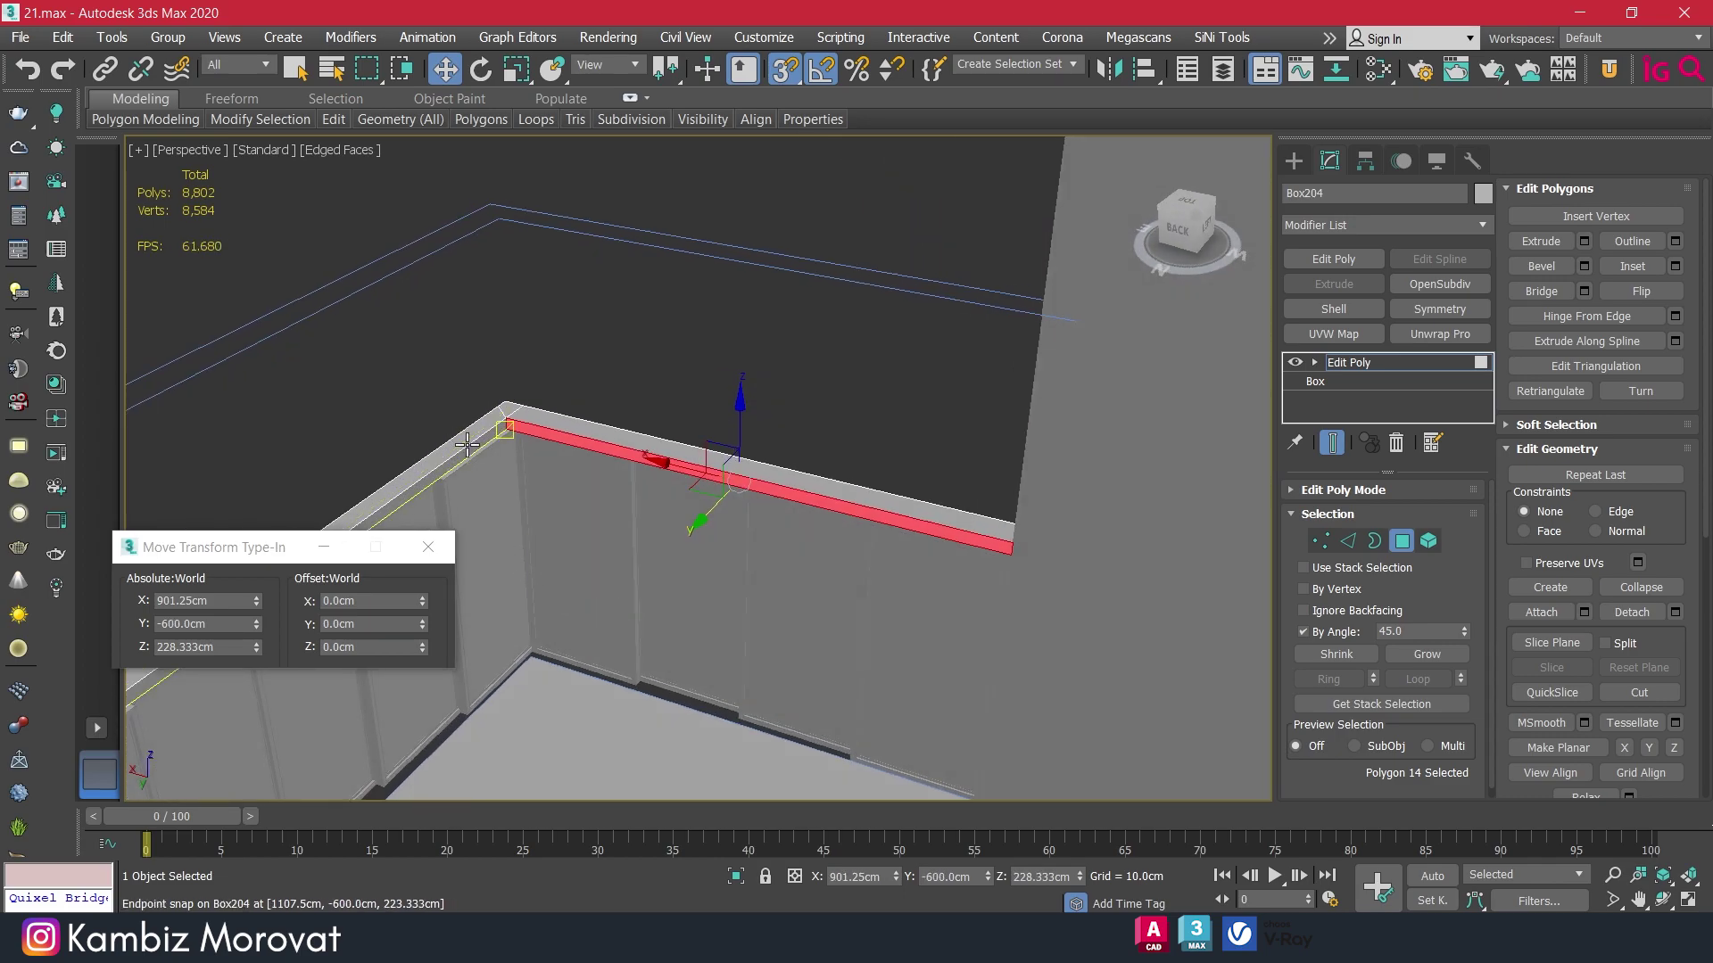
mouse_move(487, 464)
middle_mouse_down("alt")
mouse_move(891, 351)
mouse_move(681, 367)
mouse_move(640, 324)
middle_mouse_up("alt")
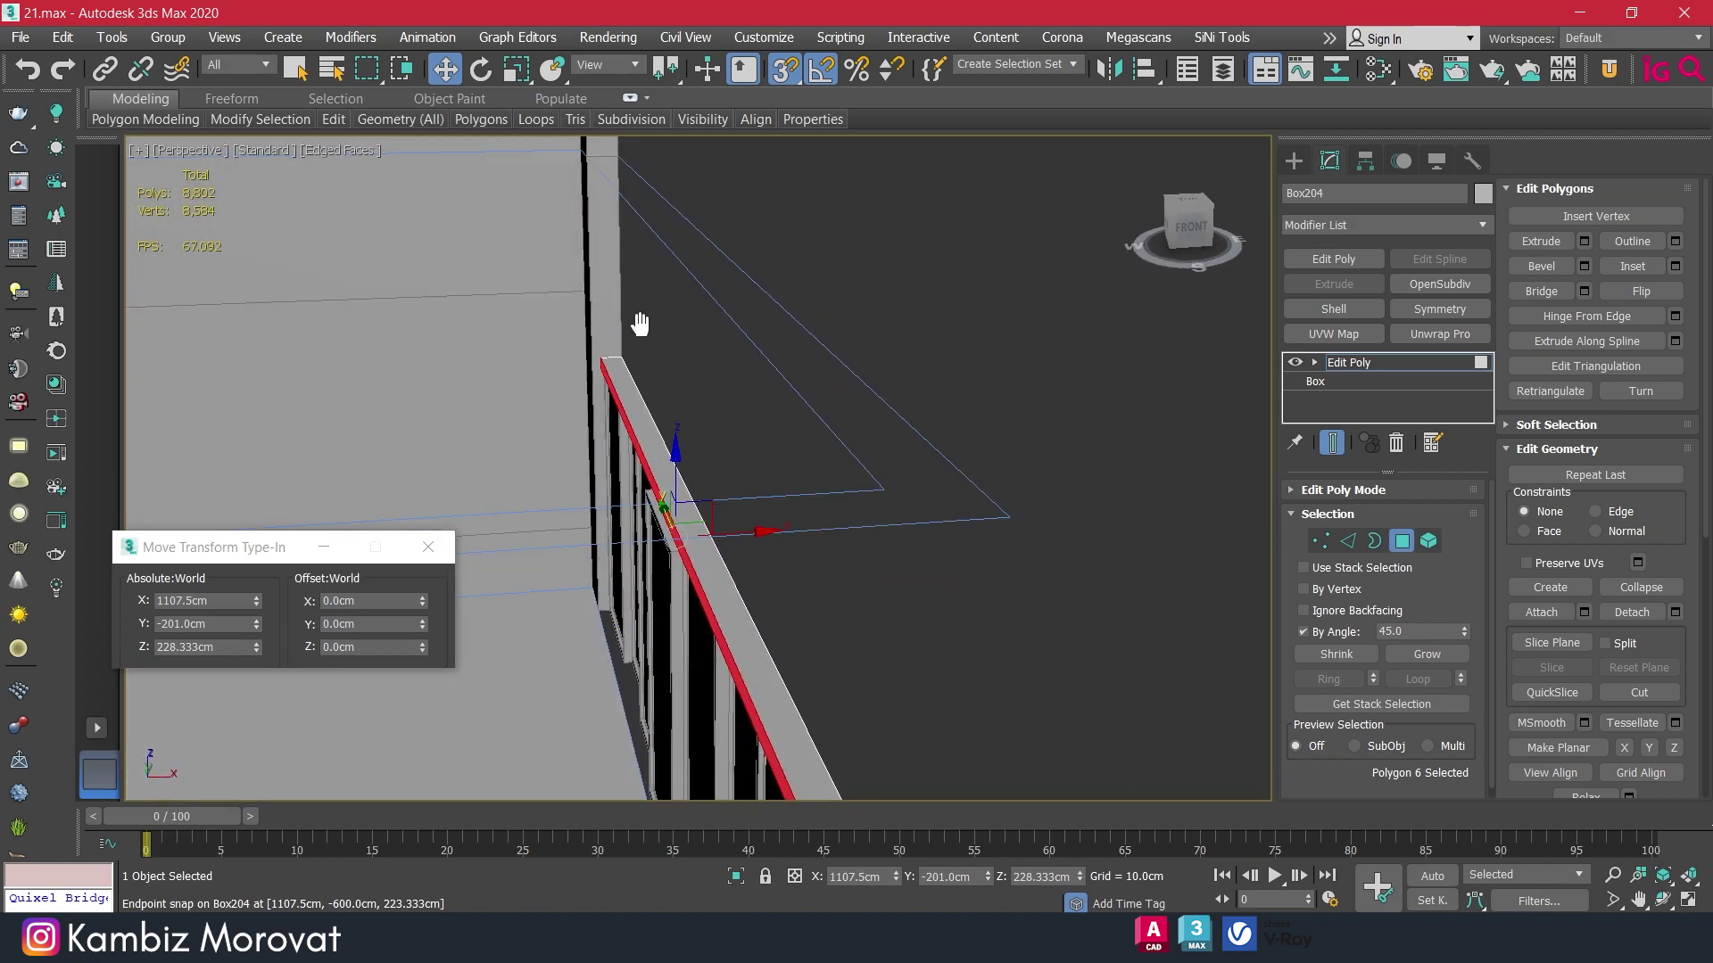
mouse_move(644, 416)
left_mouse_down()
mouse_move(597, 588)
mouse_move(661, 594)
left_mouse_up()
mouse_move(660, 594)
middle_mouse_down("alt")
mouse_move(919, 558)
mouse_move(843, 564)
mouse_move(906, 592)
middle_mouse_up("alt")
scroll(920, 558, "up", 5)
scroll(936, 526, "down", 5)
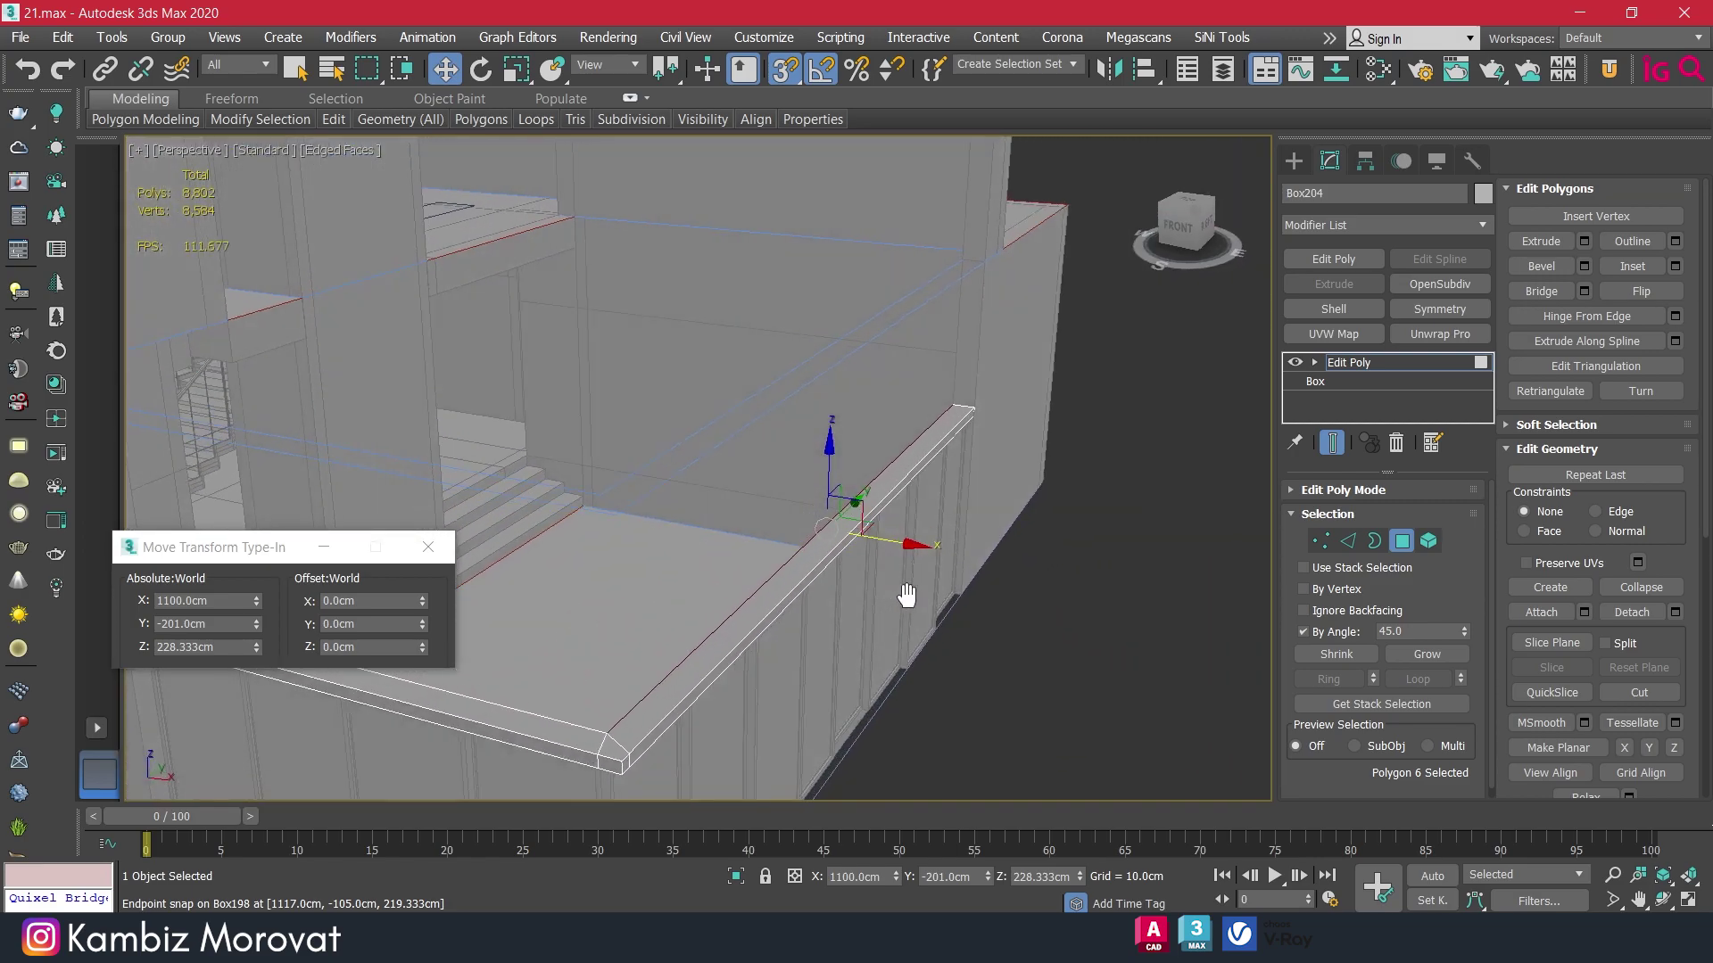
Switch the beam to edge mode and select its corner edge.
left_click(1410, 542)
scroll(865, 635, "down", 2)
scroll(767, 660, "up", 1)
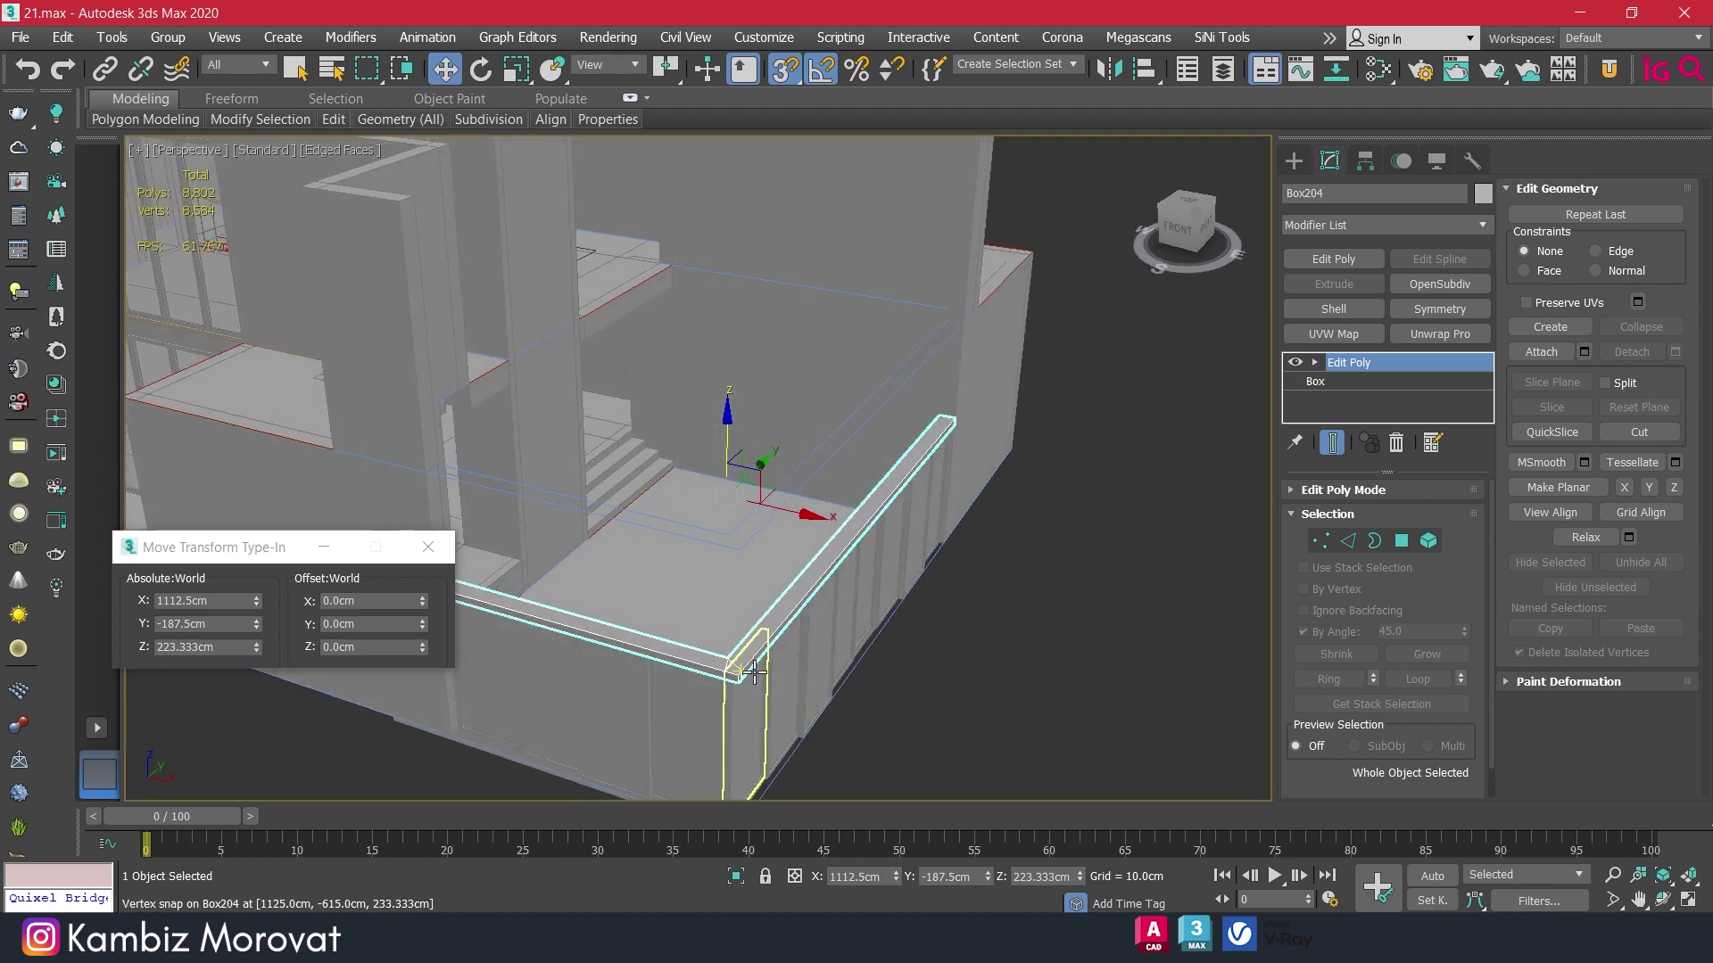
scroll(700, 681, "up", 3)
scroll(771, 669, "up", 2)
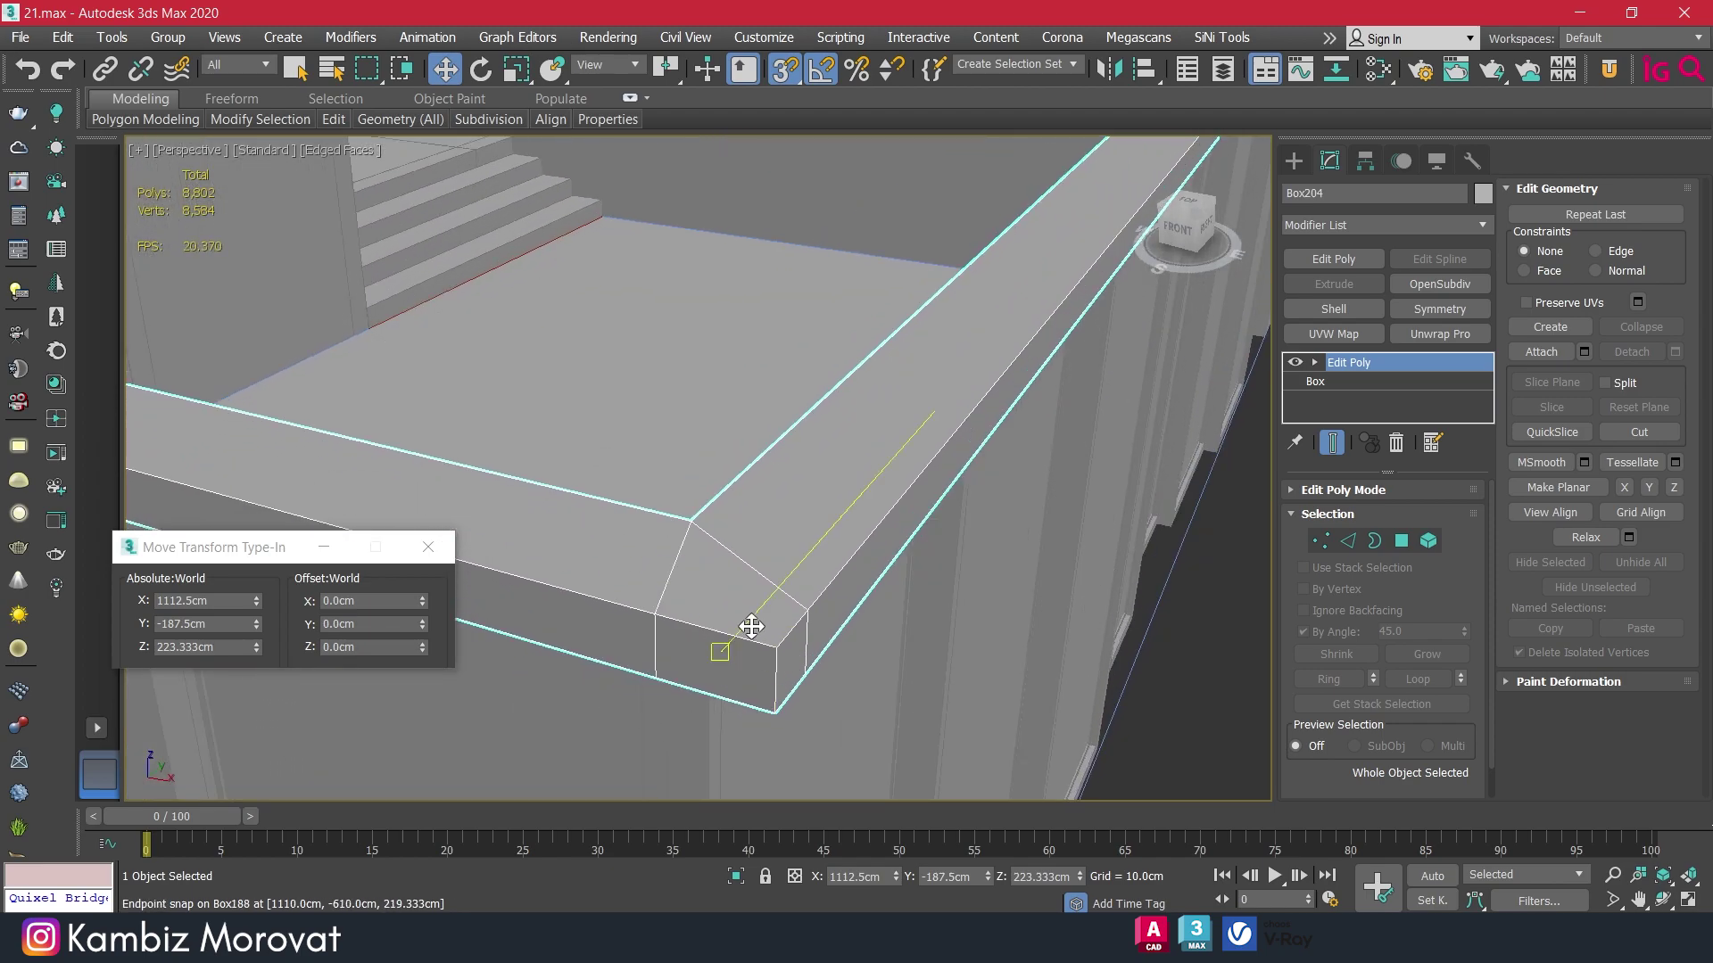
scroll(752, 627, "down", 2)
mouse_move(746, 623)
middle_mouse_down("alt")
mouse_move(672, 624)
mouse_move(848, 554)
mouse_move(661, 473)
middle_mouse_up("alt")
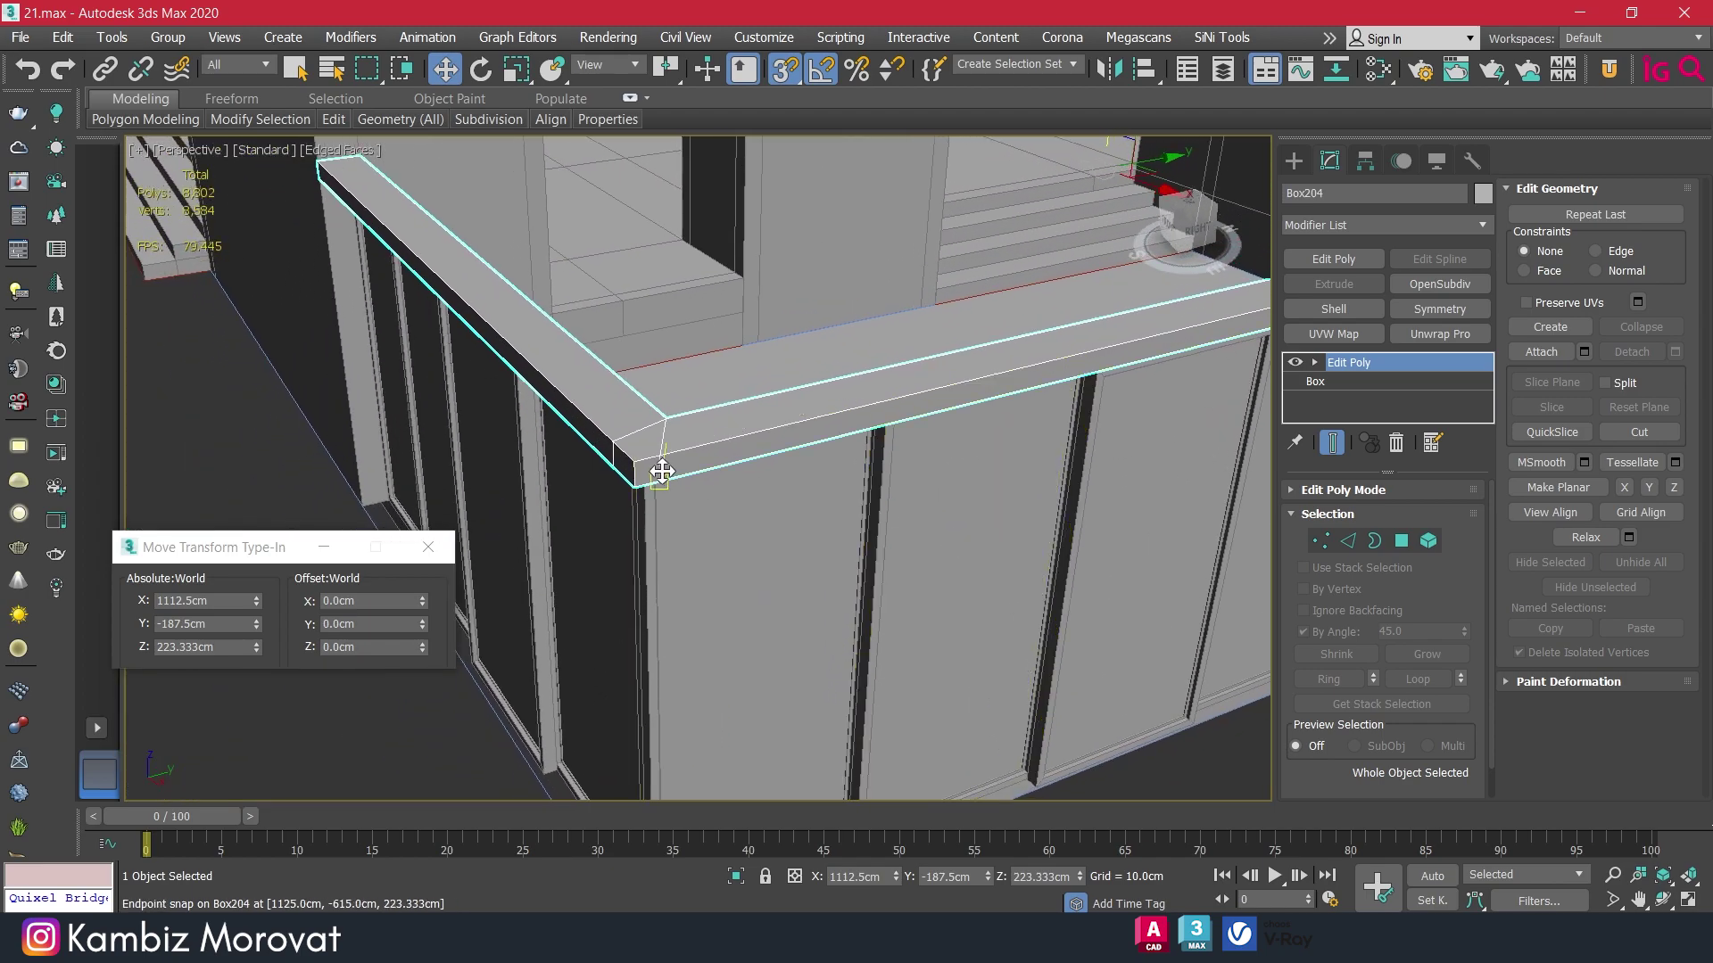
left_click(1347, 541)
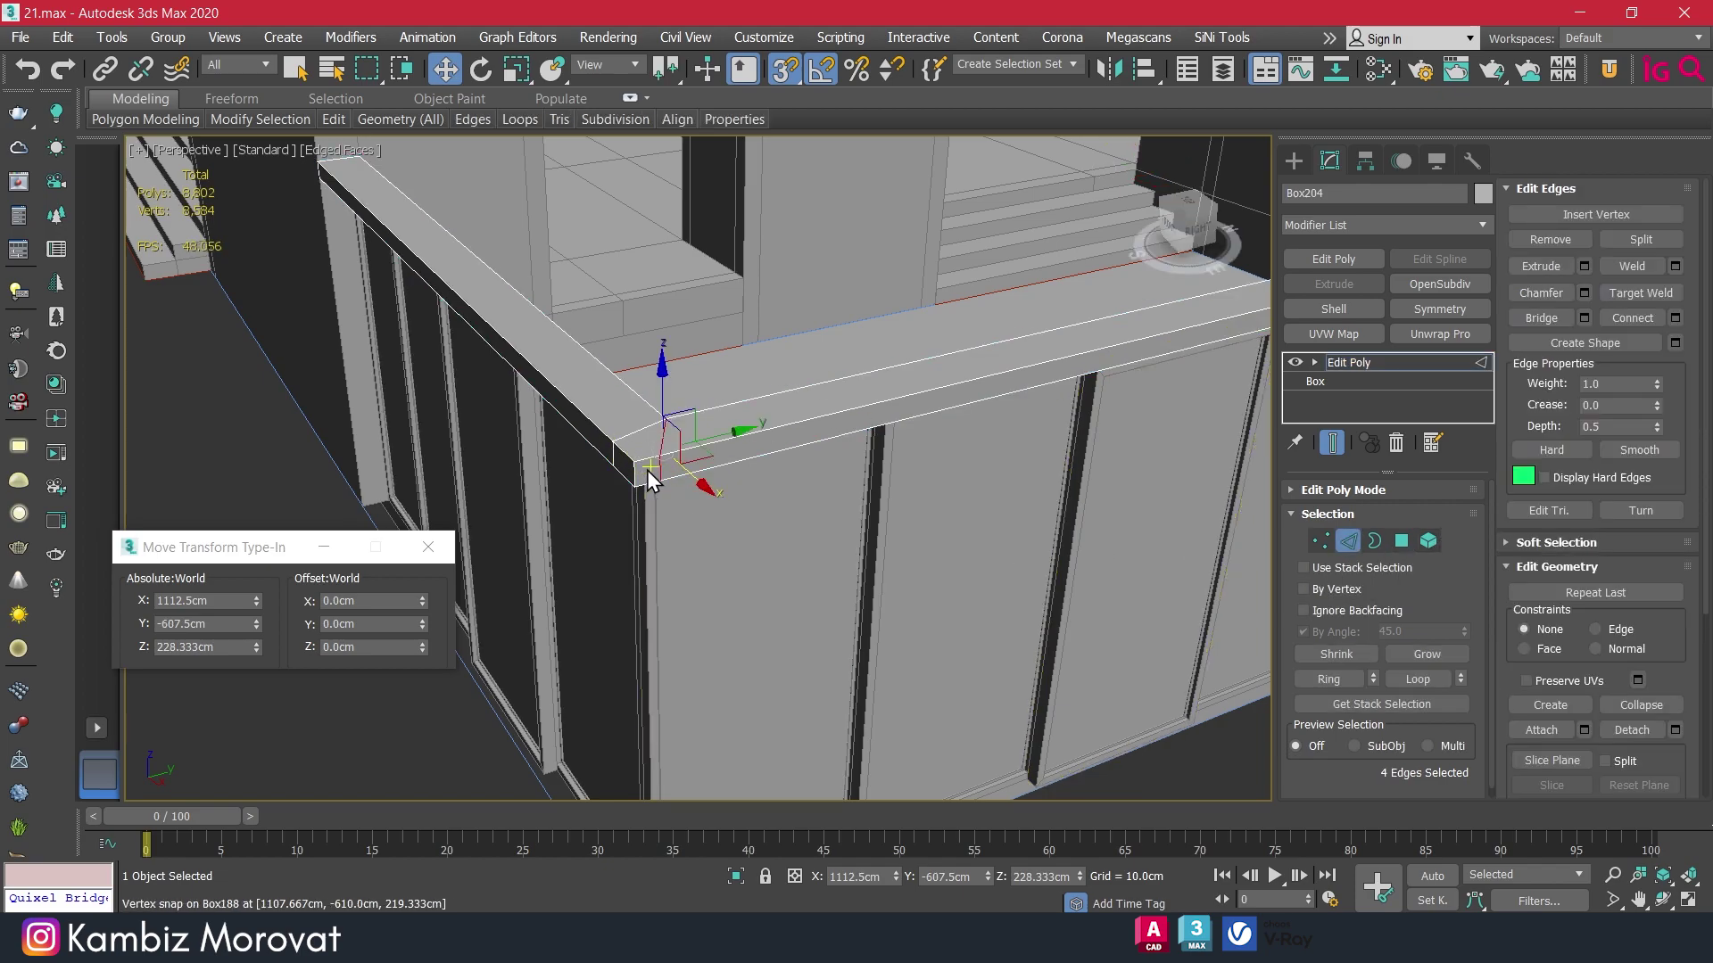
scroll(646, 469, "up", 2)
left_click(1365, 659)
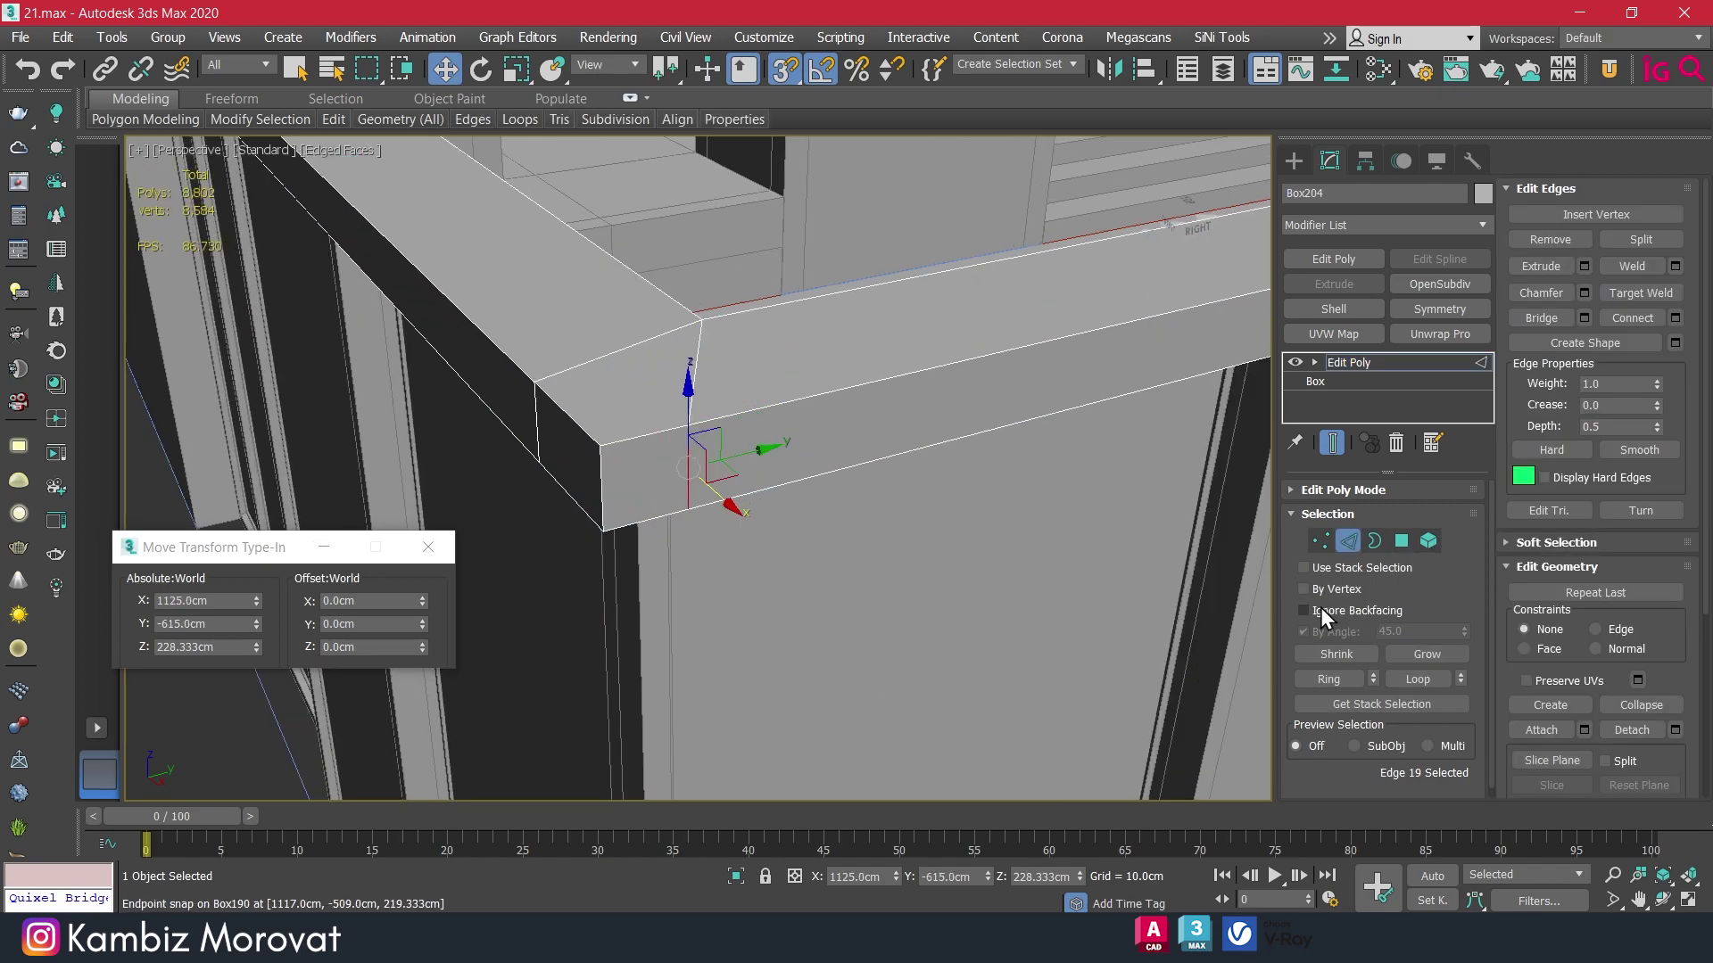
left_click(1400, 542)
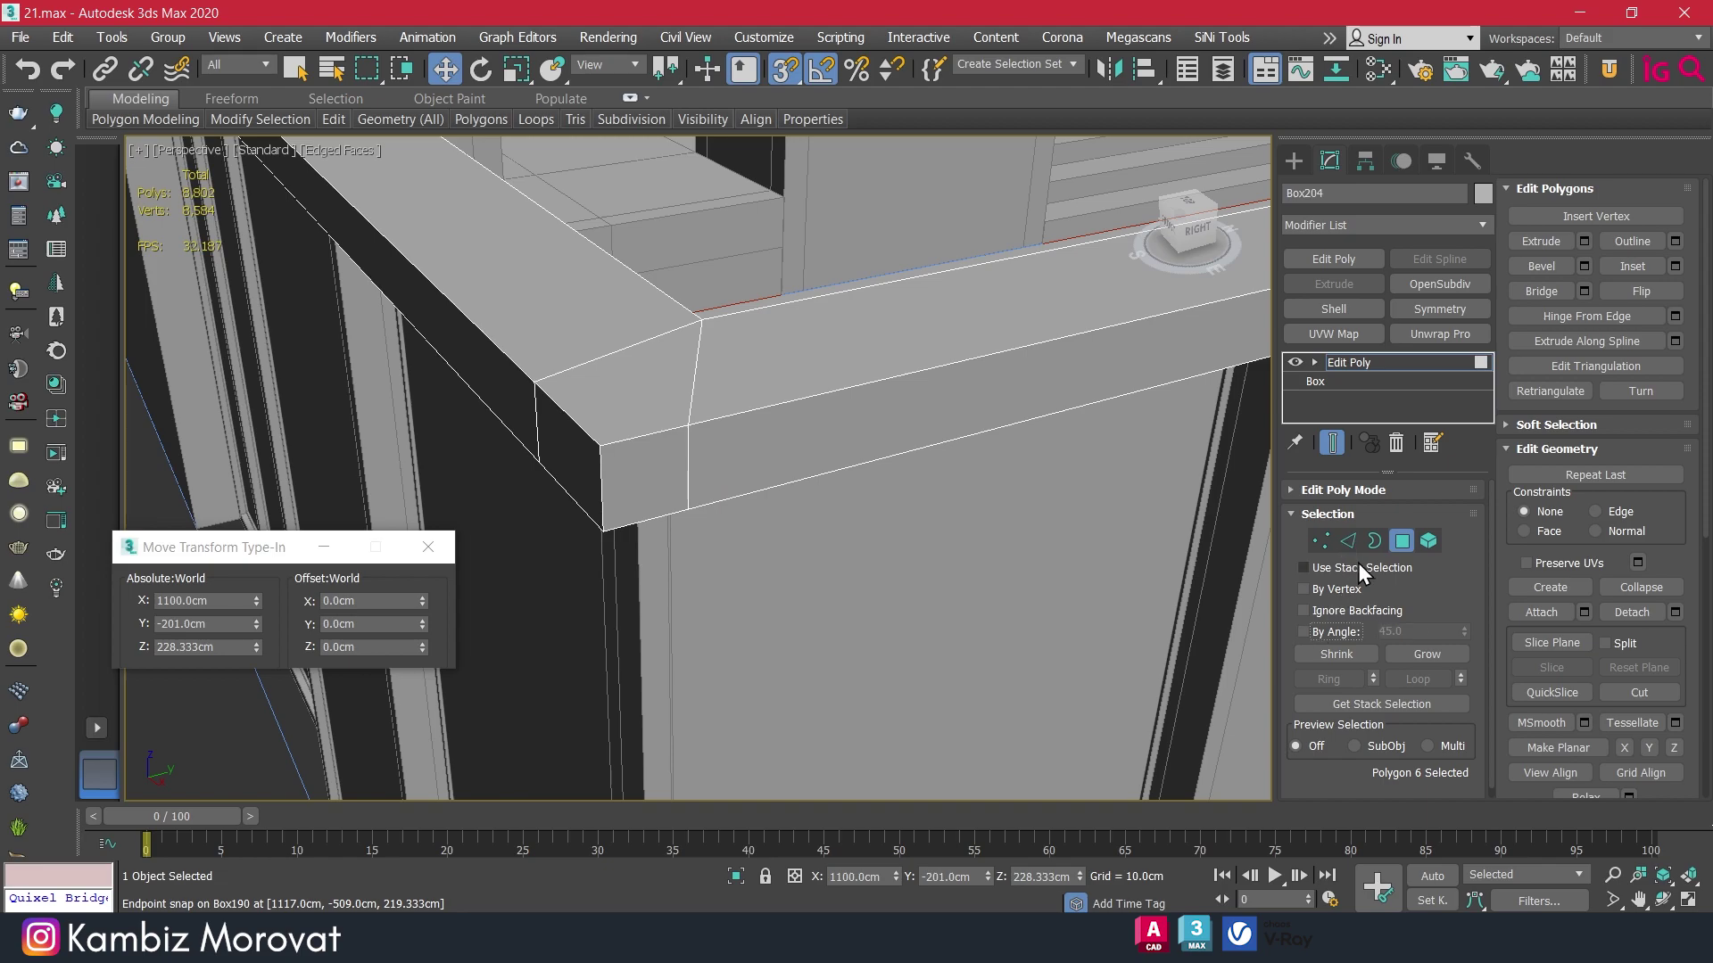
left_click(1350, 541)
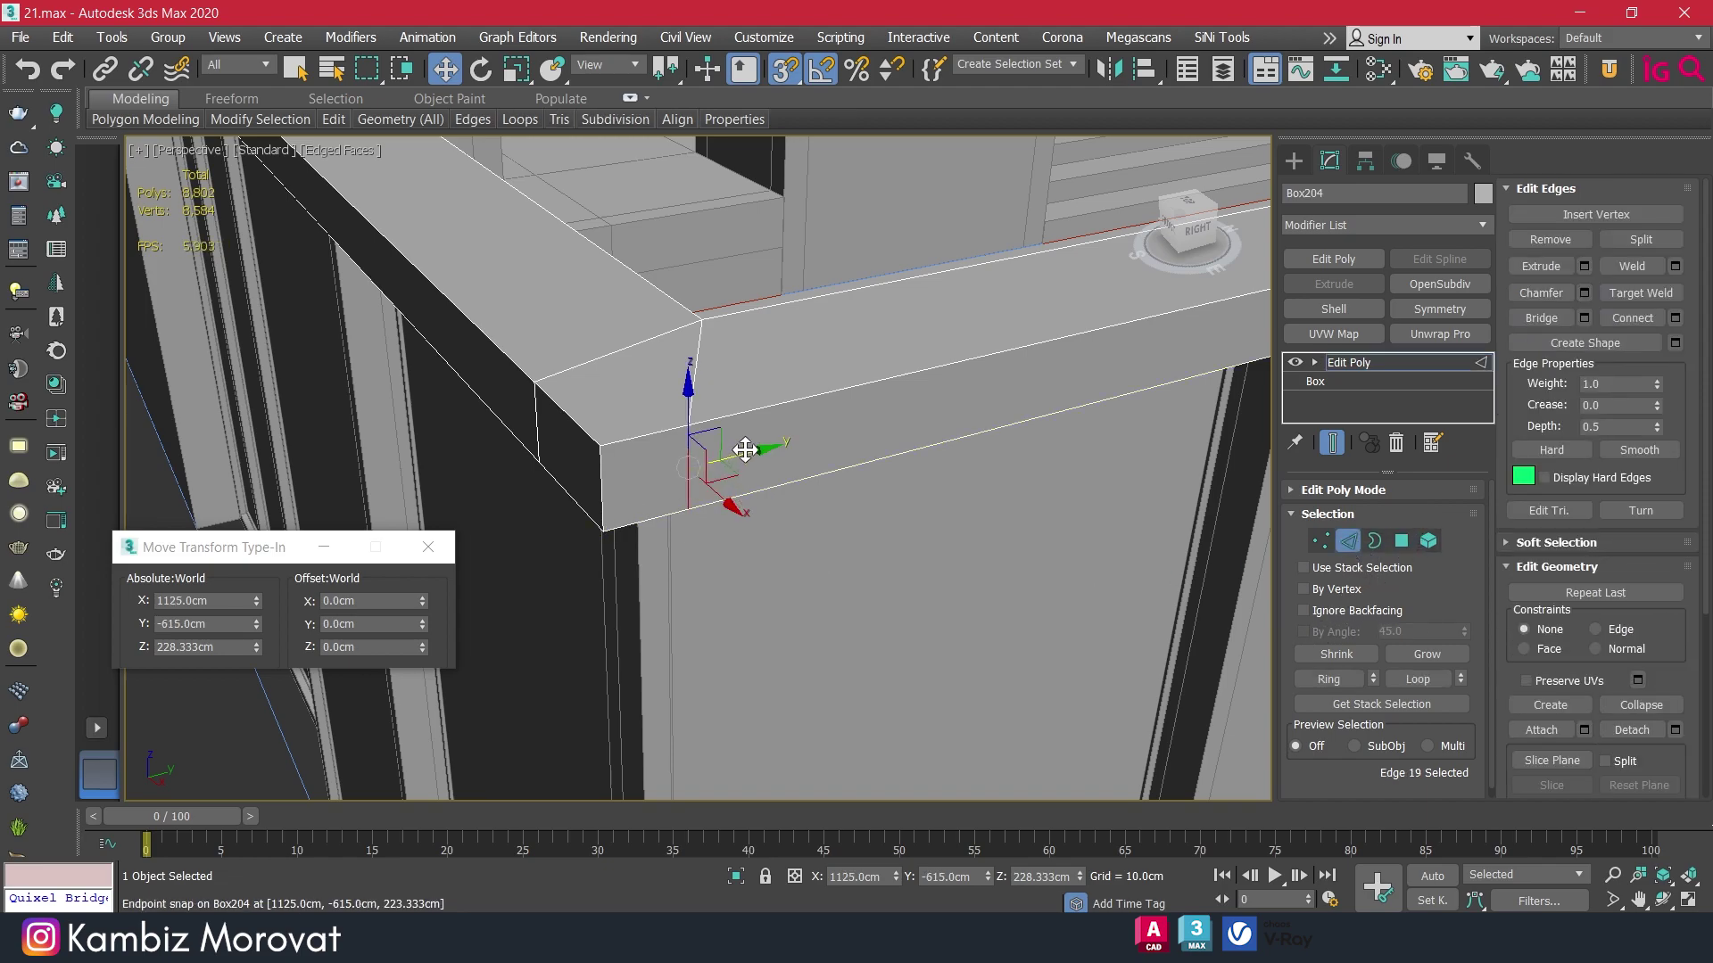
Snap the beam's end edges to the wall corner at X 1100 cm and exit sub-object mode.
left_click_drag(711, 332, 711, 335)
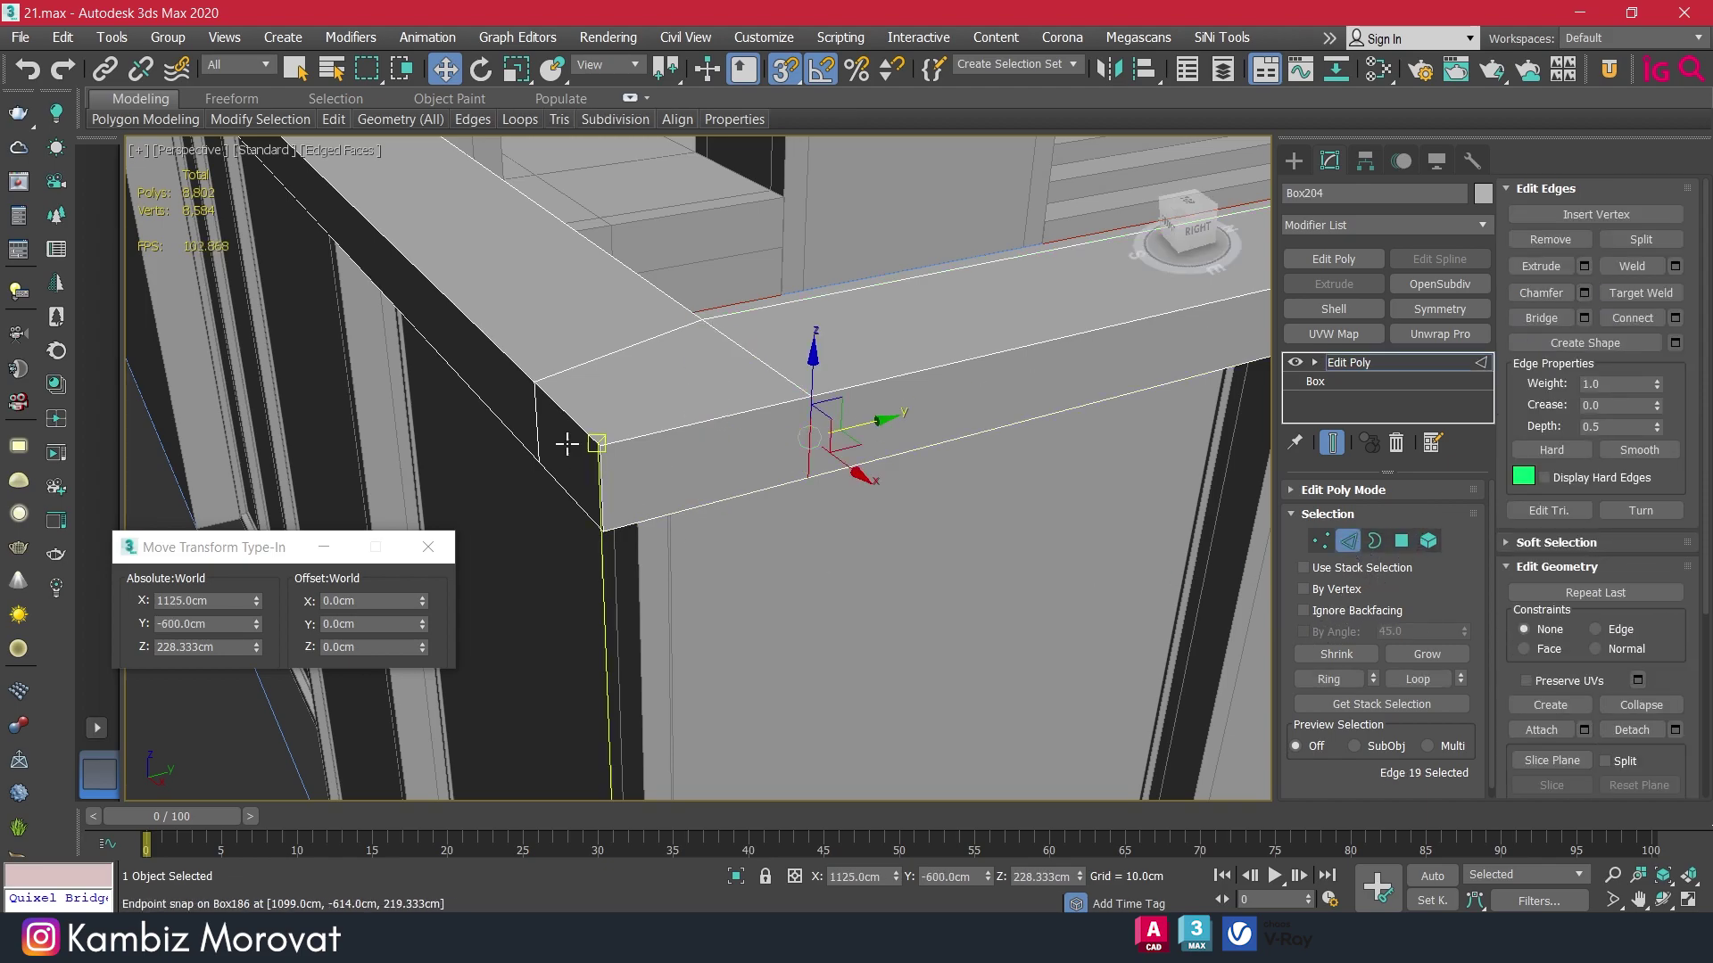
mouse_move(537, 417)
middle_mouse_down("alt")
mouse_move(600, 474)
mouse_move(649, 473)
middle_mouse_up("alt")
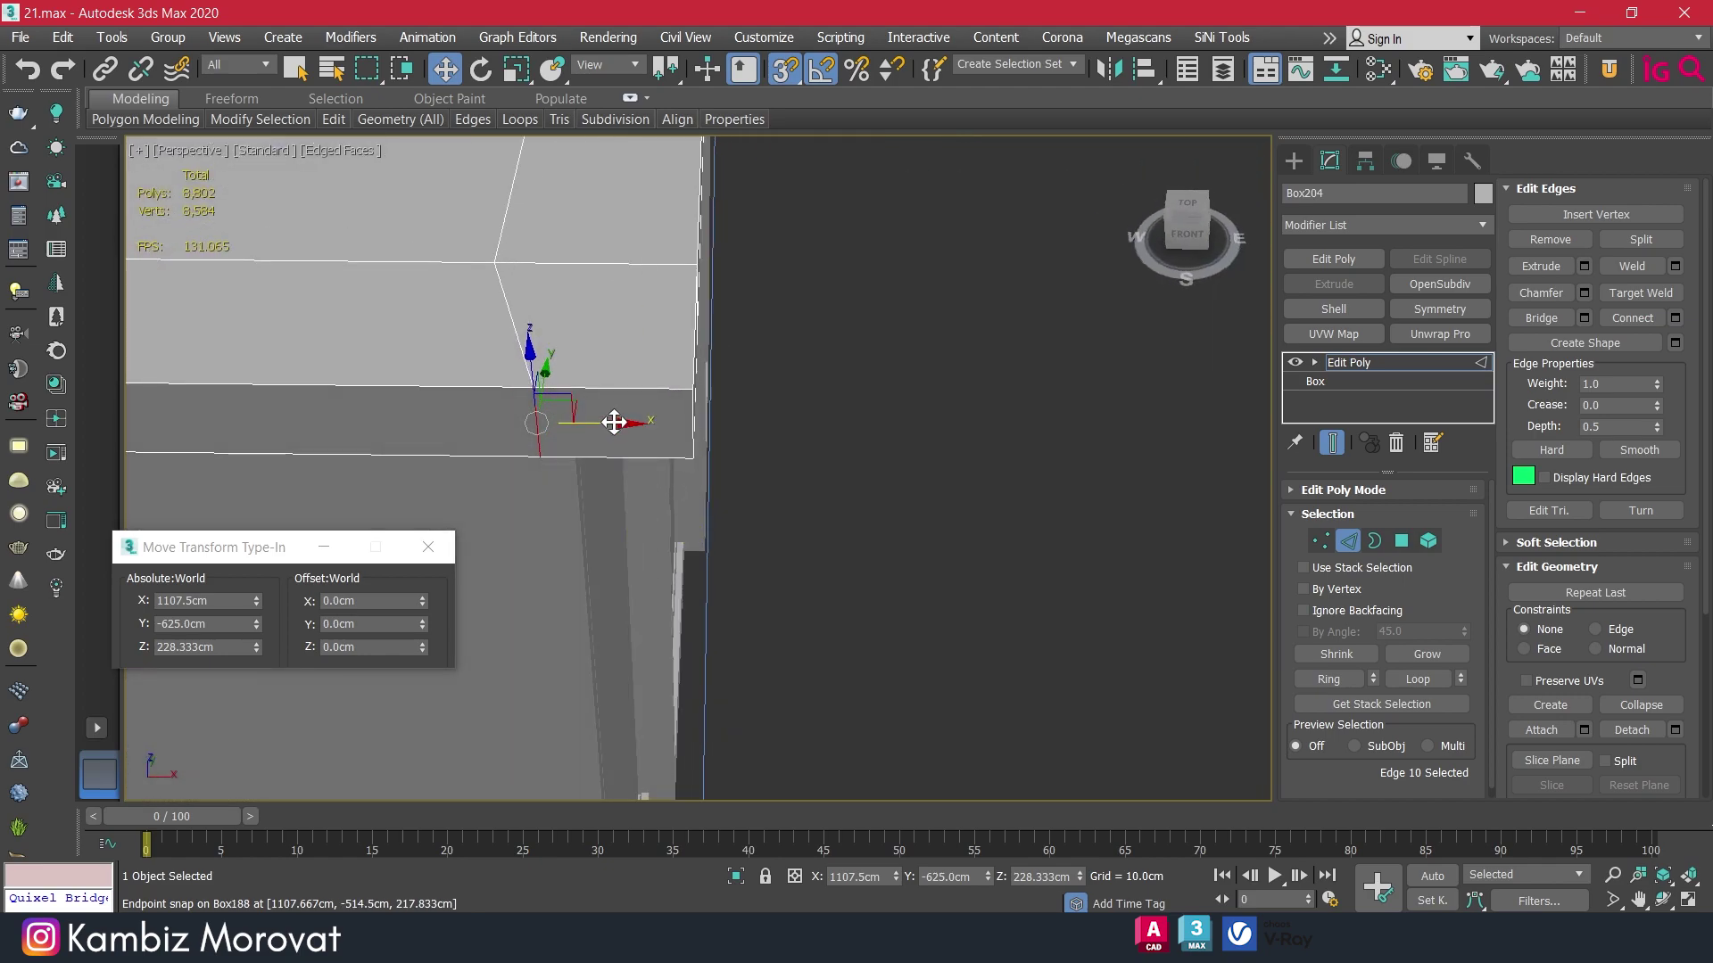
left_click_drag(523, 267, 509, 272)
mouse_move(508, 271)
middle_mouse_down("alt")
mouse_move(714, 489)
mouse_move(657, 448)
mouse_move(624, 482)
middle_mouse_up("alt")
left_click(1349, 543)
scroll(696, 464, "down", 5)
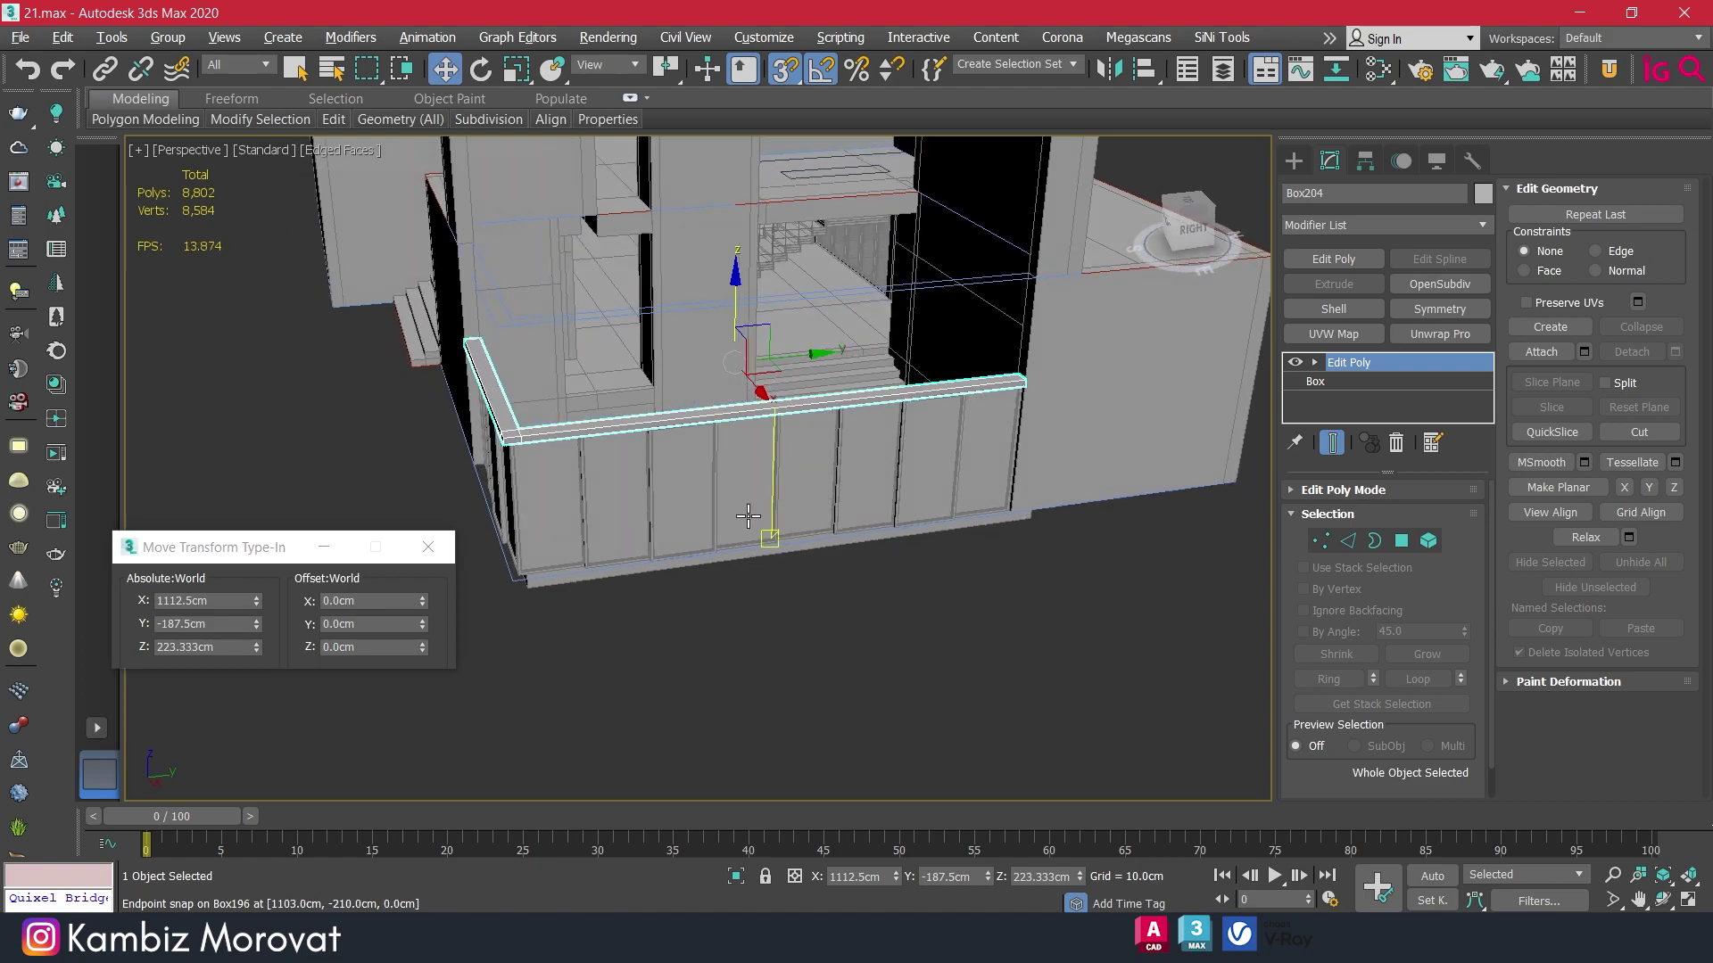
Shift-clone the Group047 door frame and raise the copy onto the beam.
left_click(581, 486)
left_click_drag(581, 486, 567, 196, "shift")
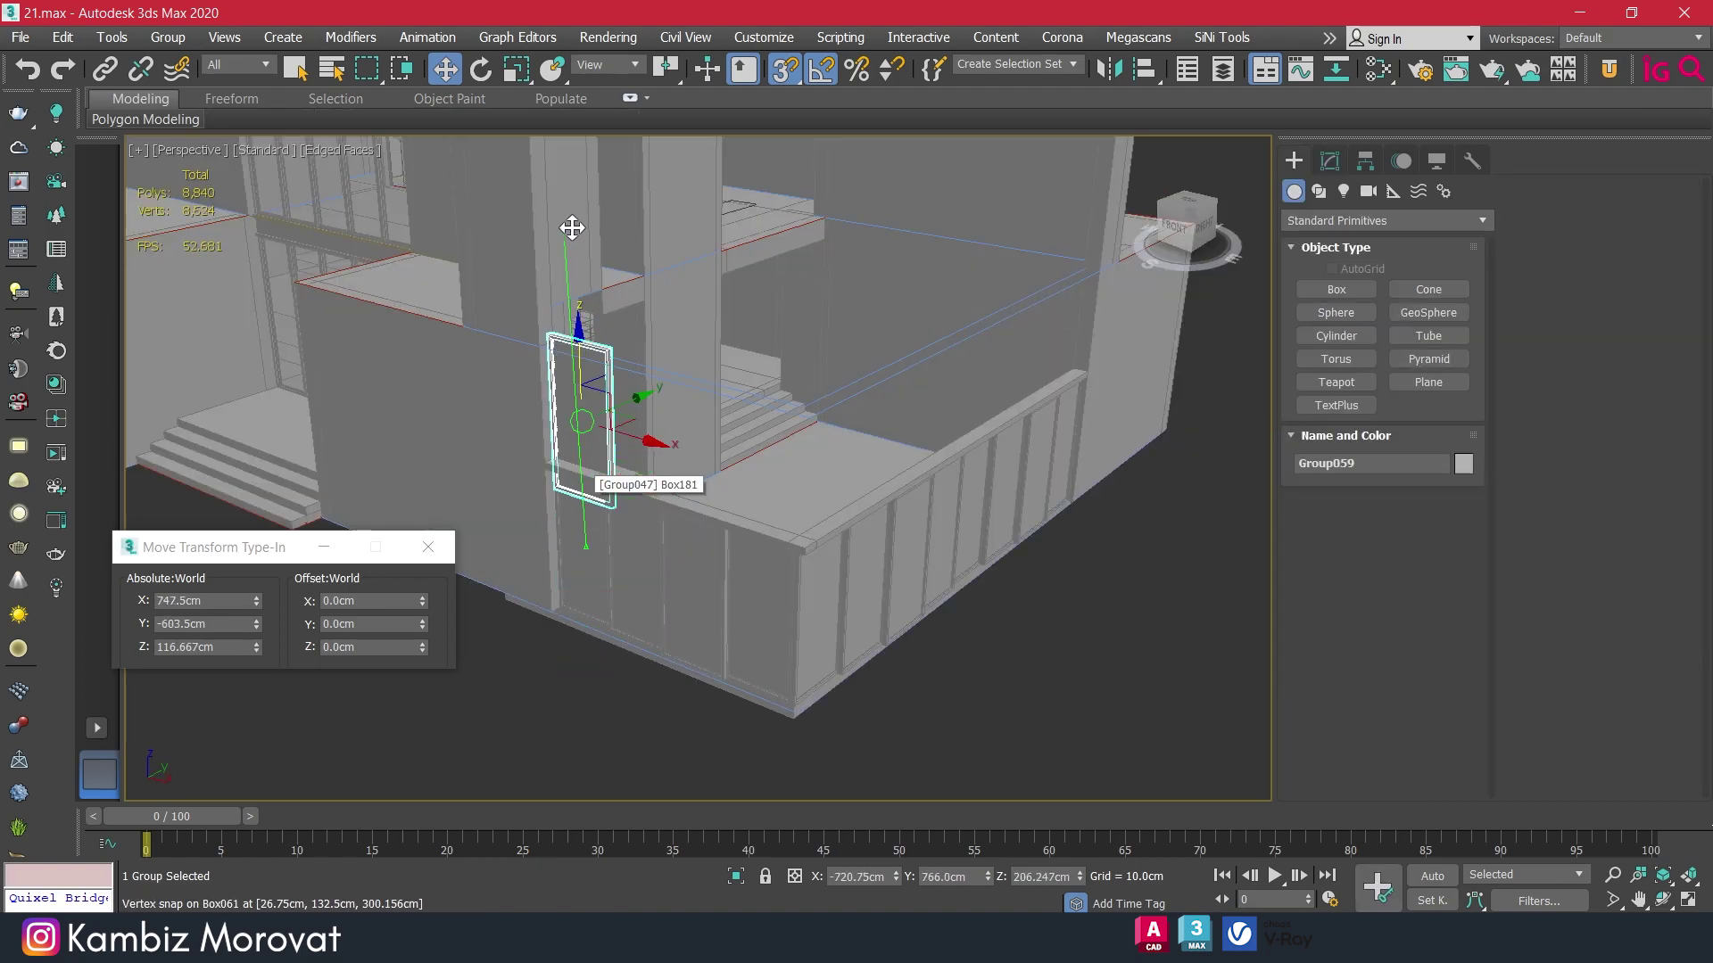
left_click(859, 563)
scroll(582, 412, "up", 1)
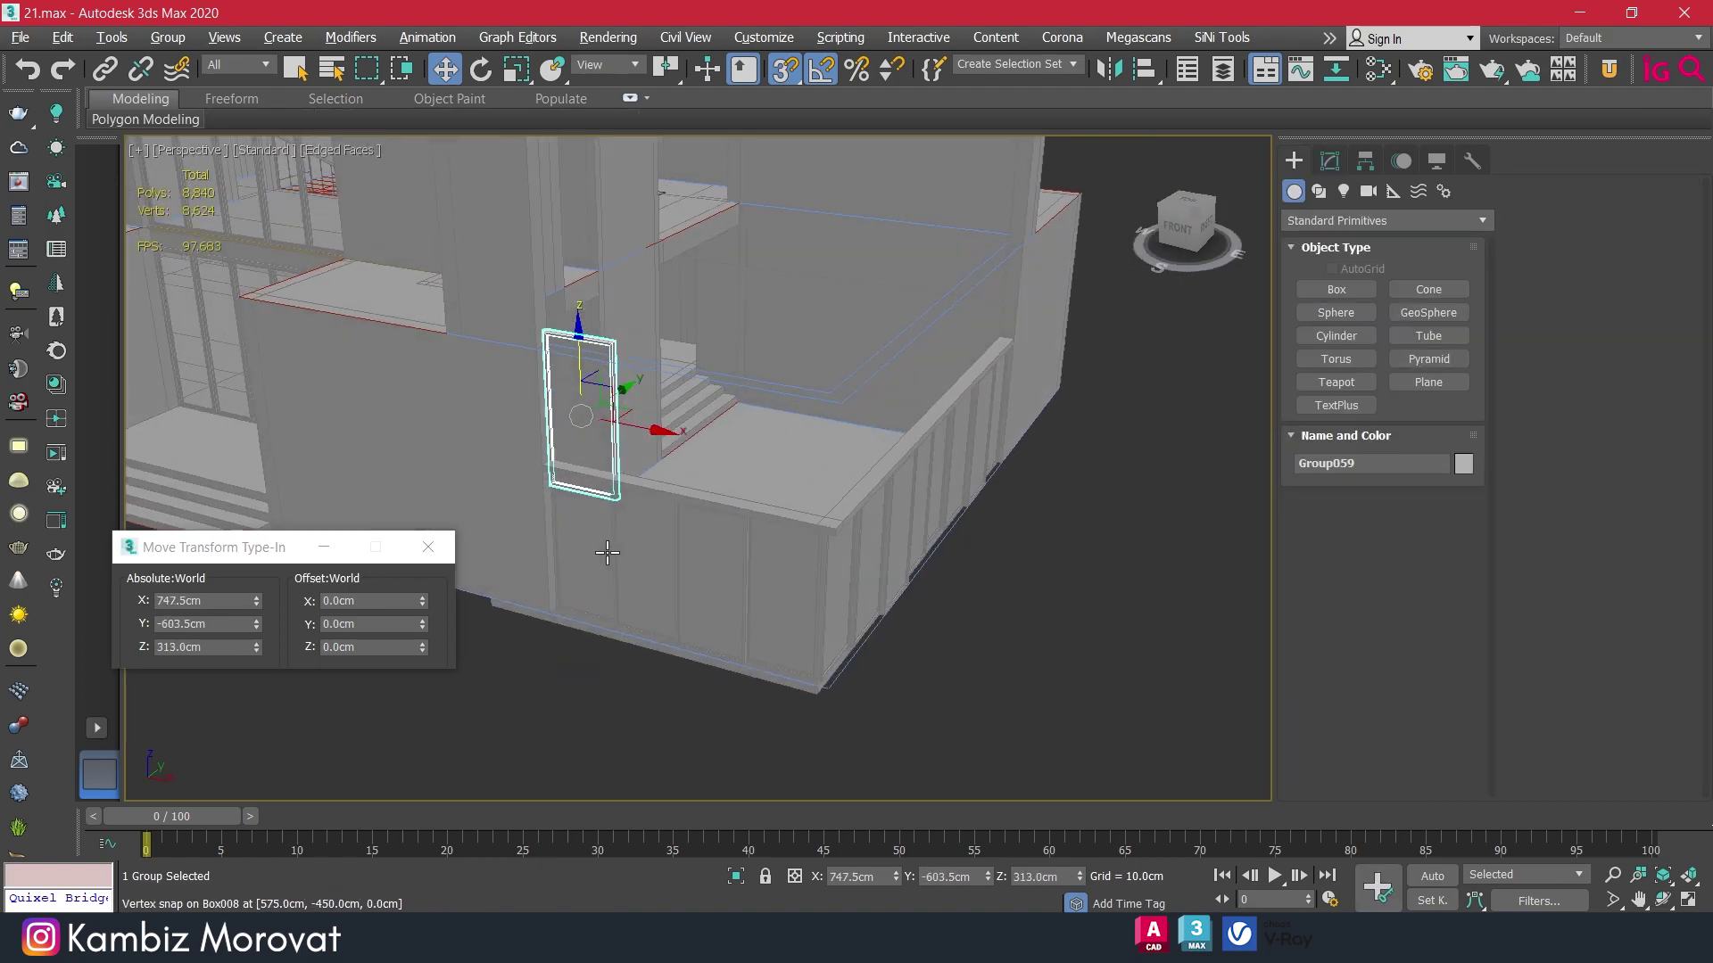
scroll(582, 412, "up", 5)
mouse_move(581, 357)
left_mouse_down()
mouse_move(671, 485)
mouse_move(1185, 536)
left_mouse_up()
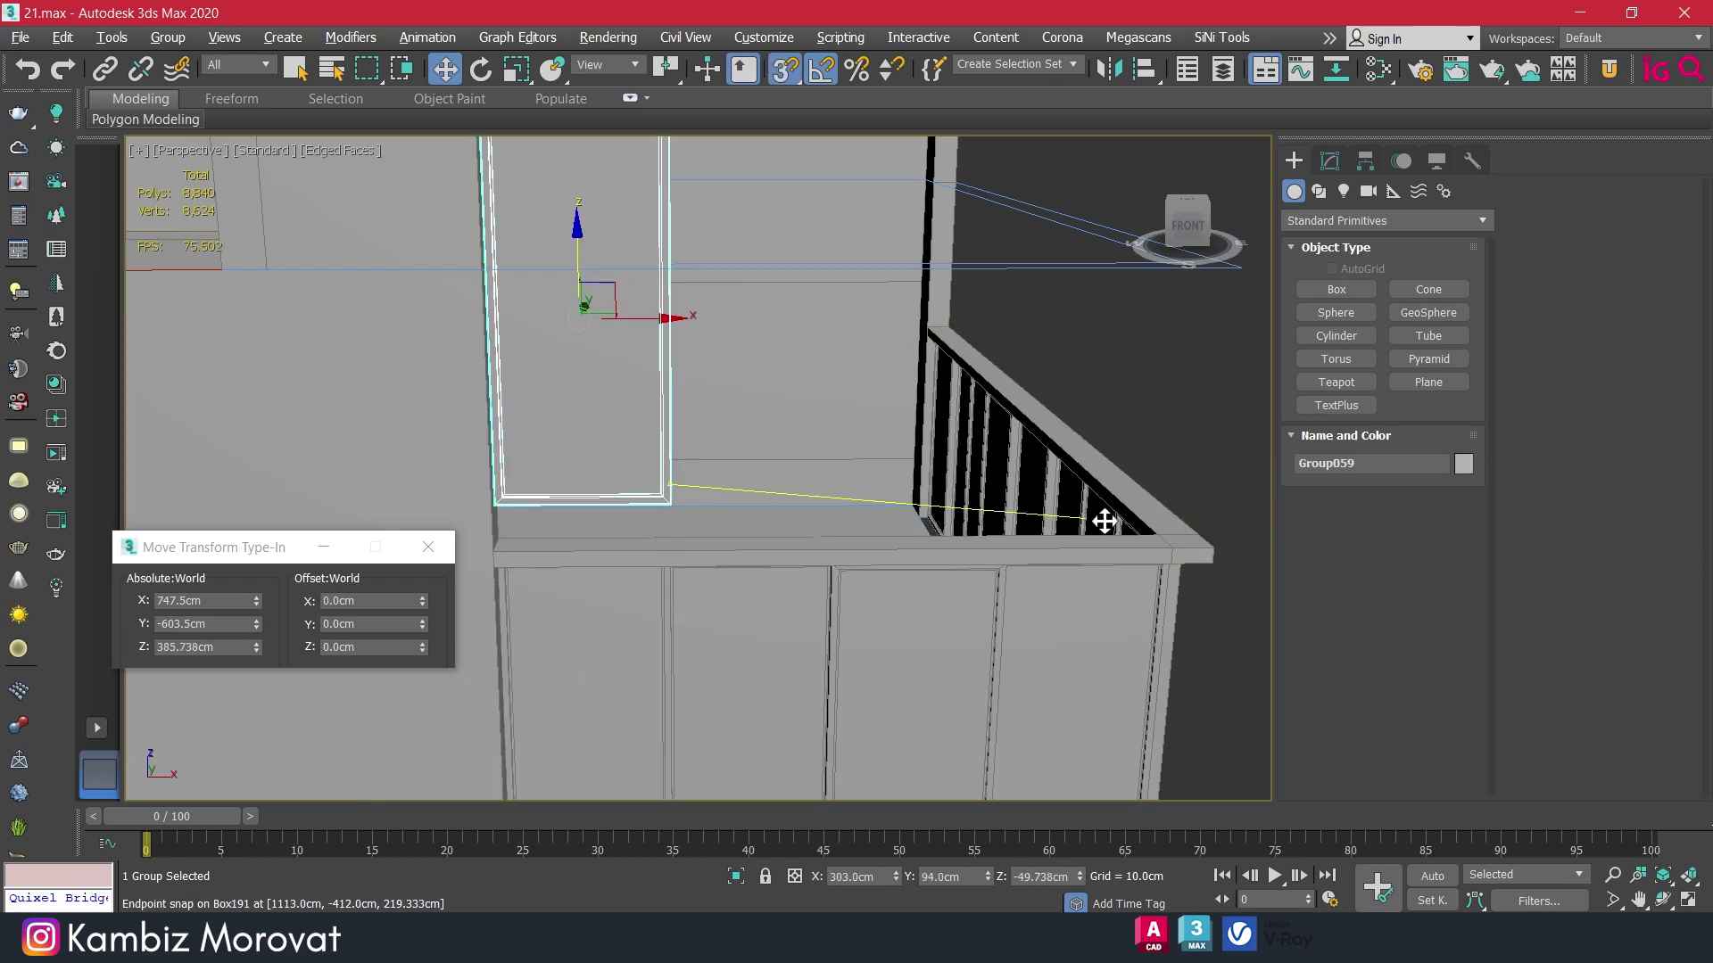
scroll(698, 508, "down", 4)
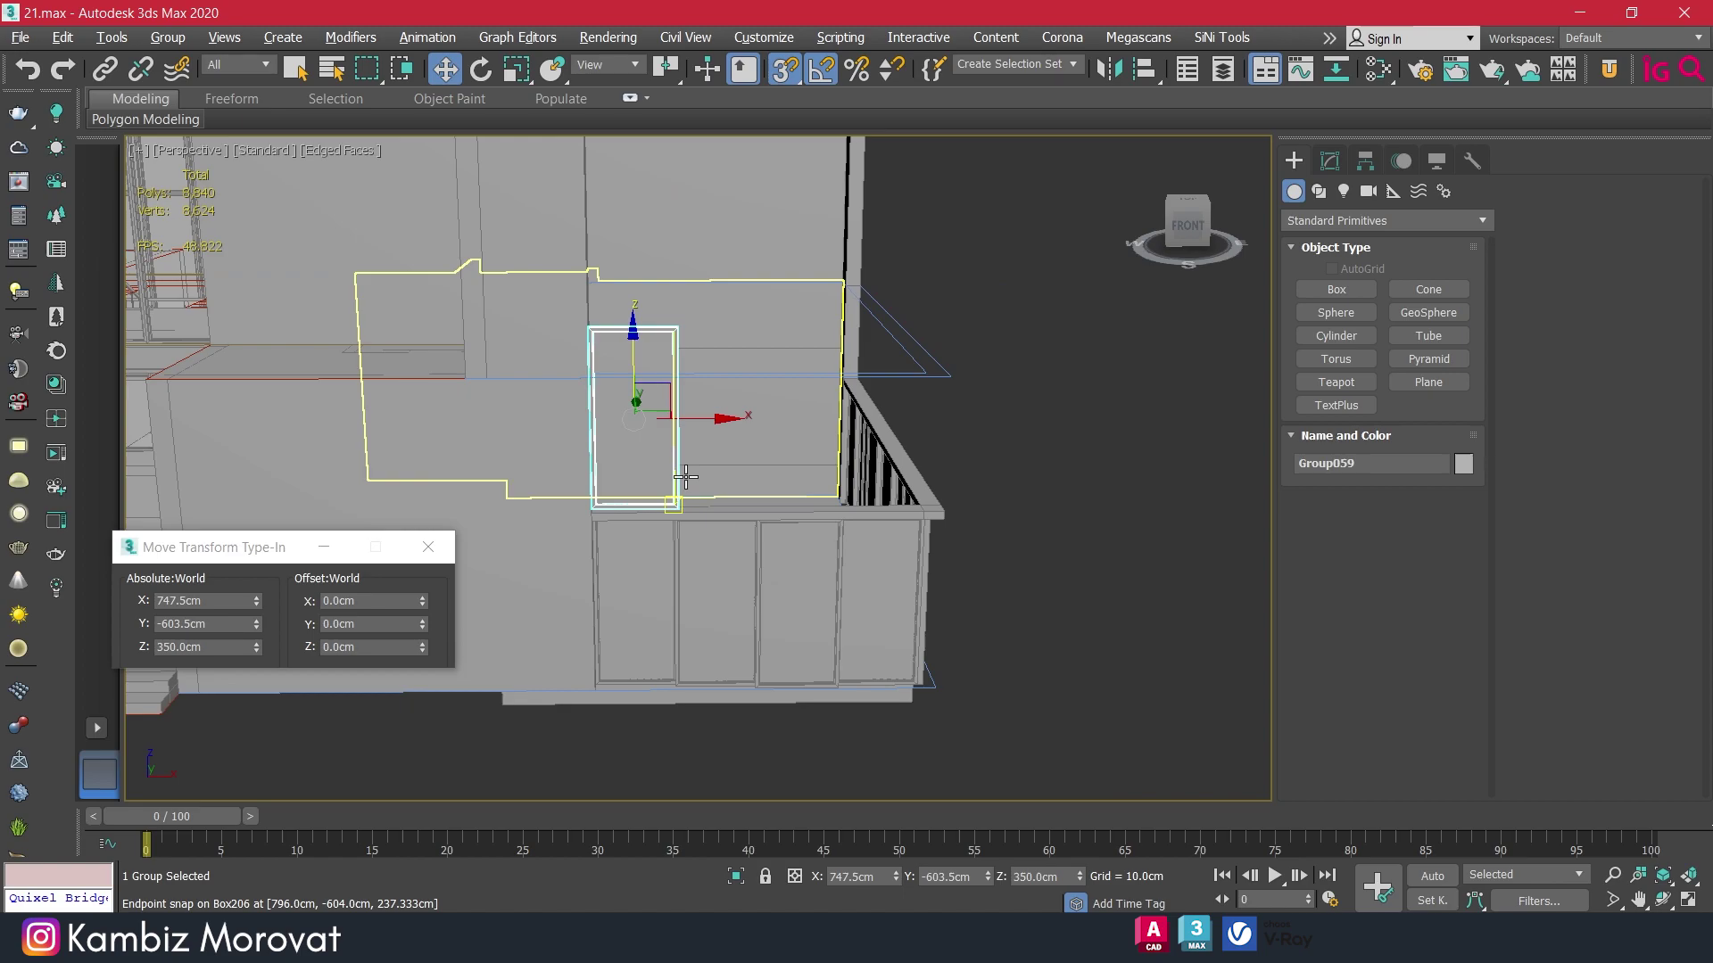
mouse_move(699, 508)
middle_mouse_down("alt")
mouse_move(727, 381)
mouse_move(635, 473)
mouse_move(606, 464)
mouse_move(684, 275)
middle_mouse_up("alt")
scroll(635, 474, "up", 3)
scroll(593, 470, "up", 3)
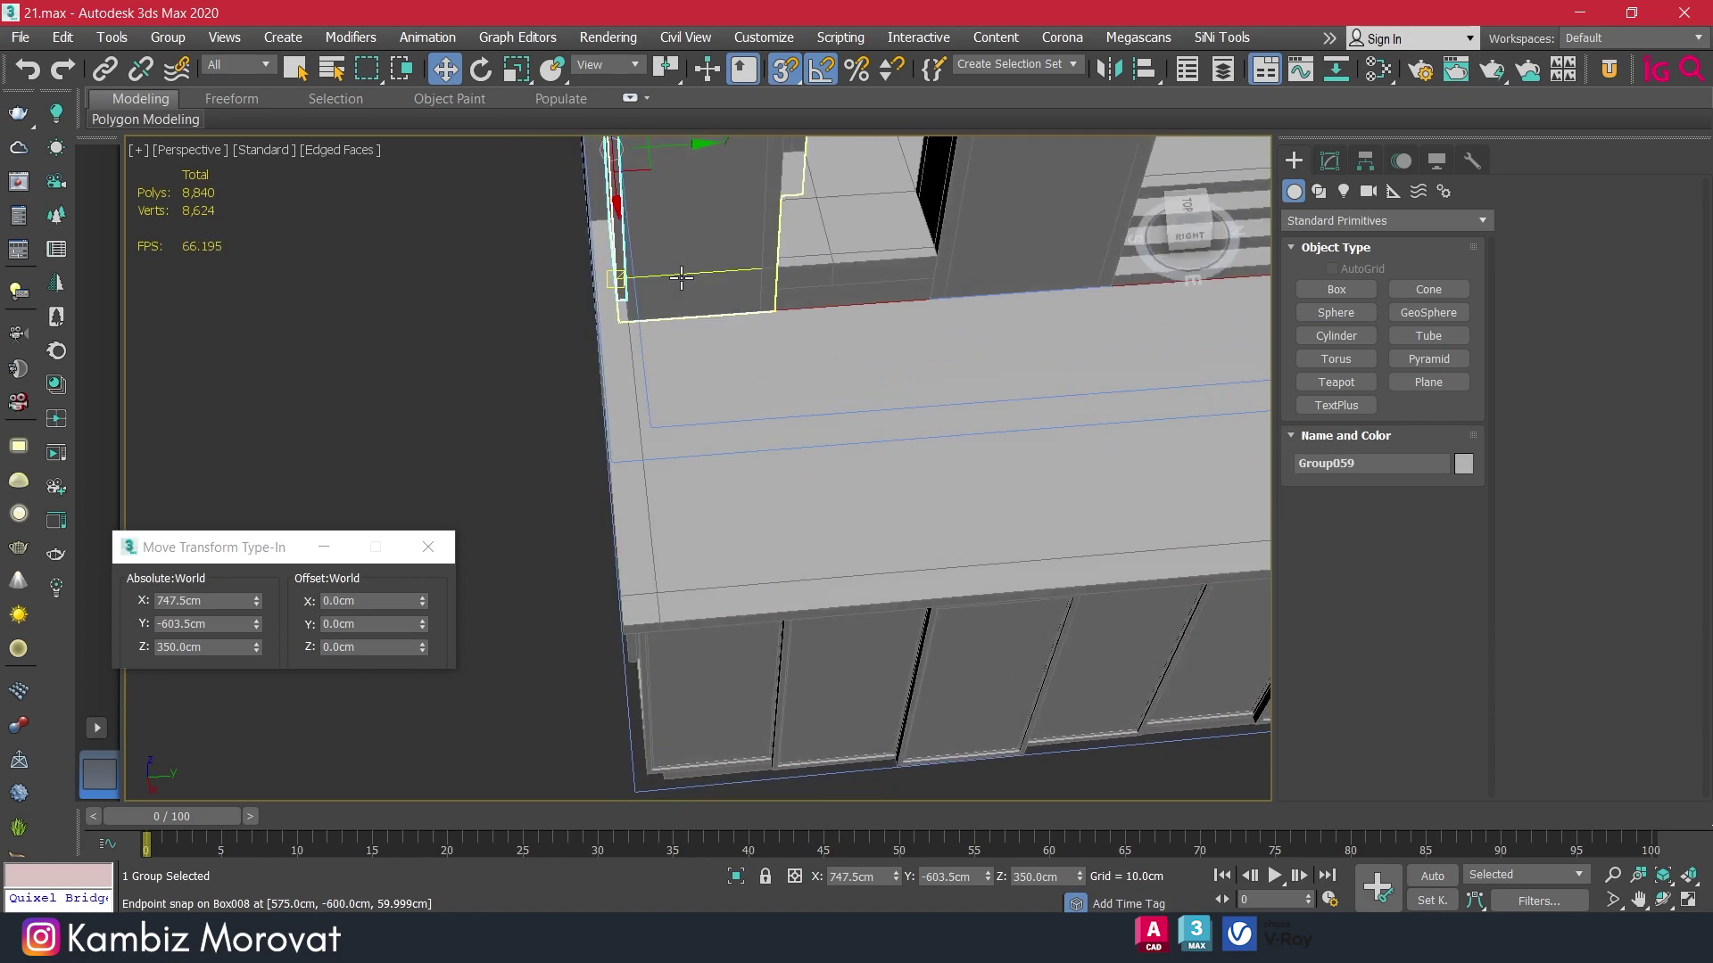
Enable Midpoint snapping alongside vertex and endpoint in the 3D Snap settings.
right_click(781, 72)
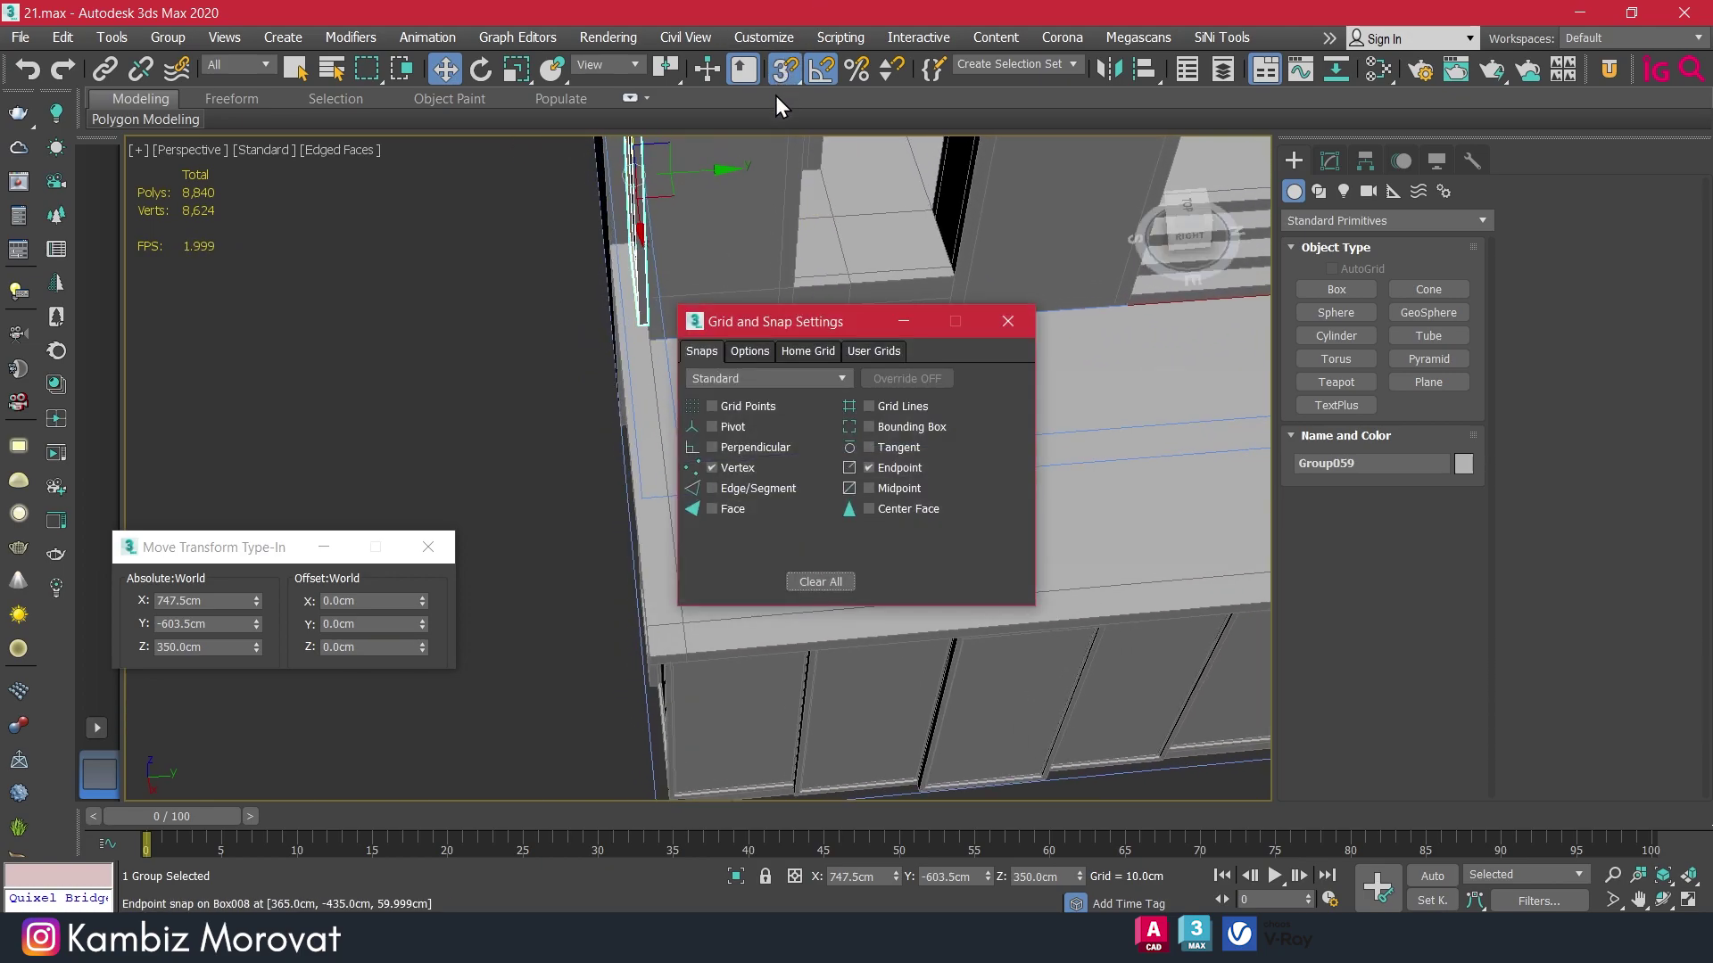
left_click(892, 486)
left_click(1005, 322)
left_click_drag(700, 177, 662, 631)
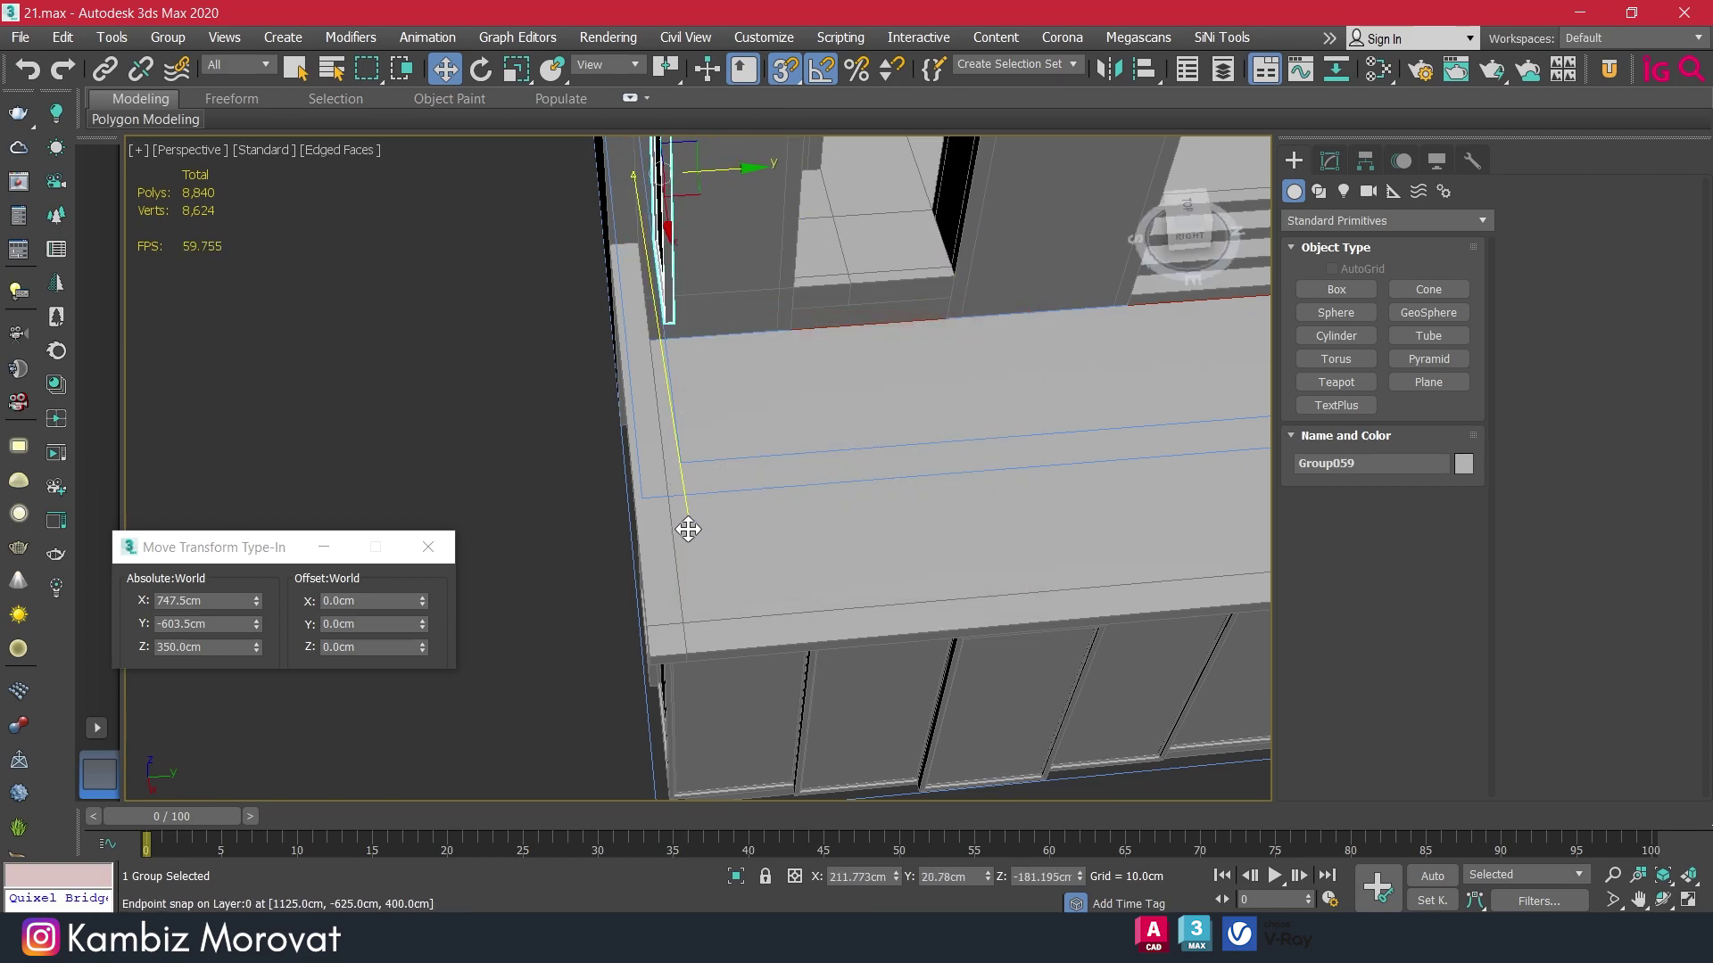
right_click(663, 624)
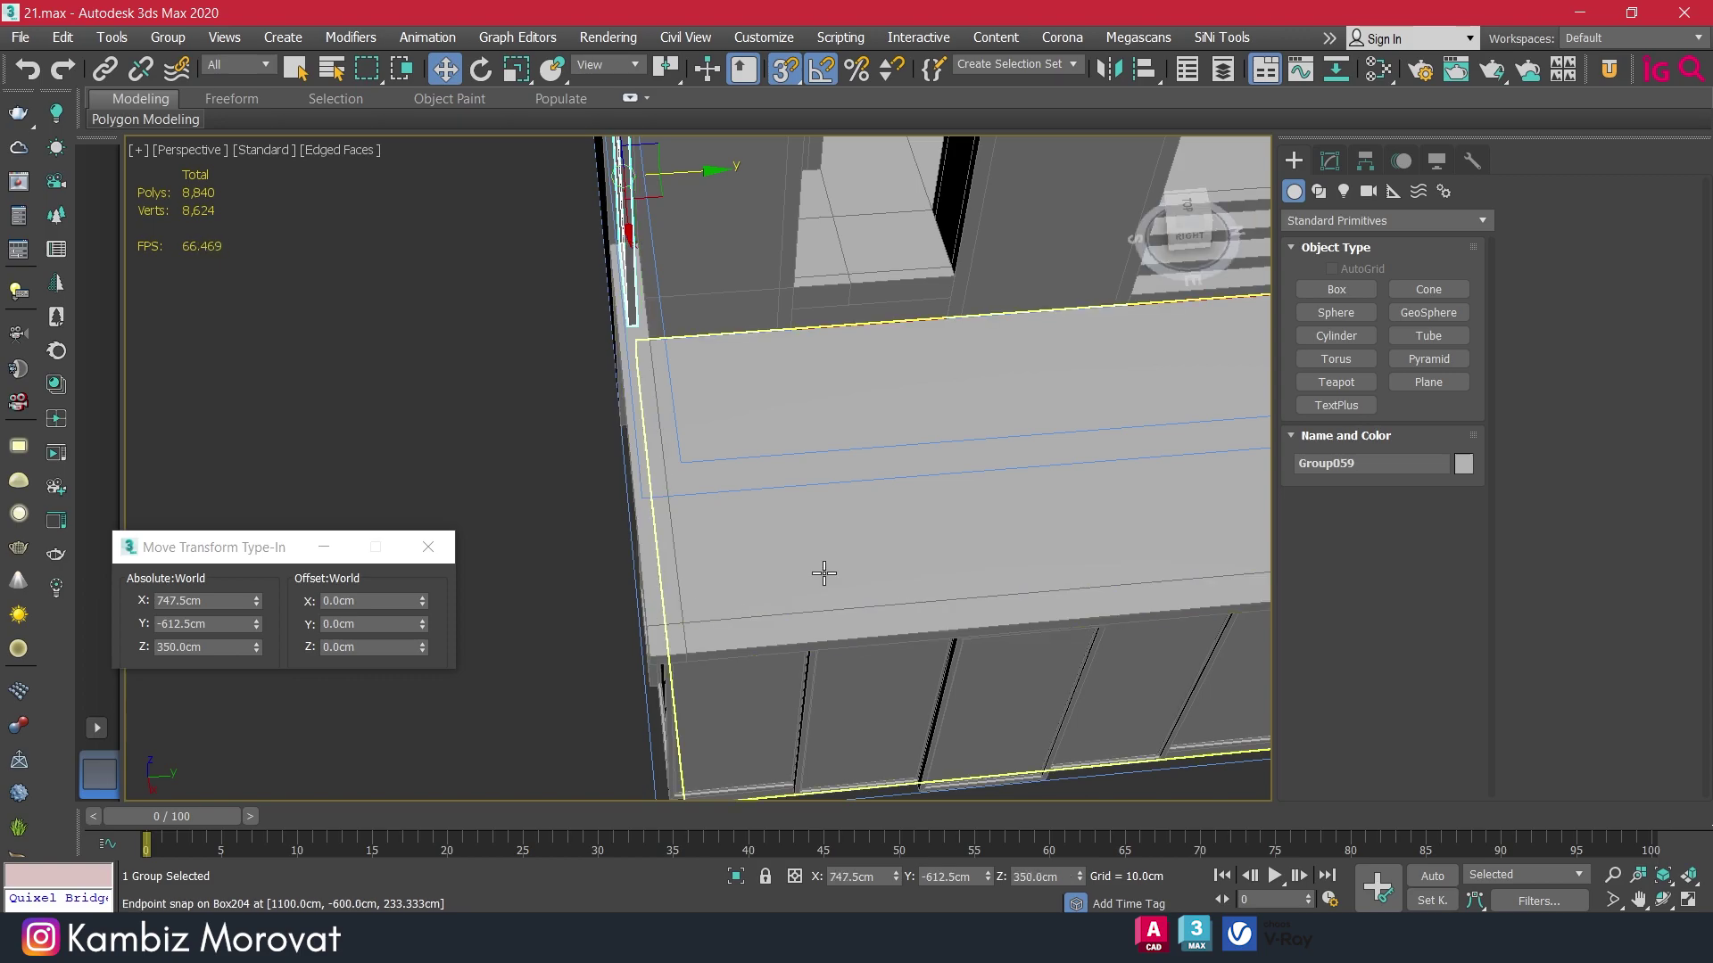
right_click(771, 75)
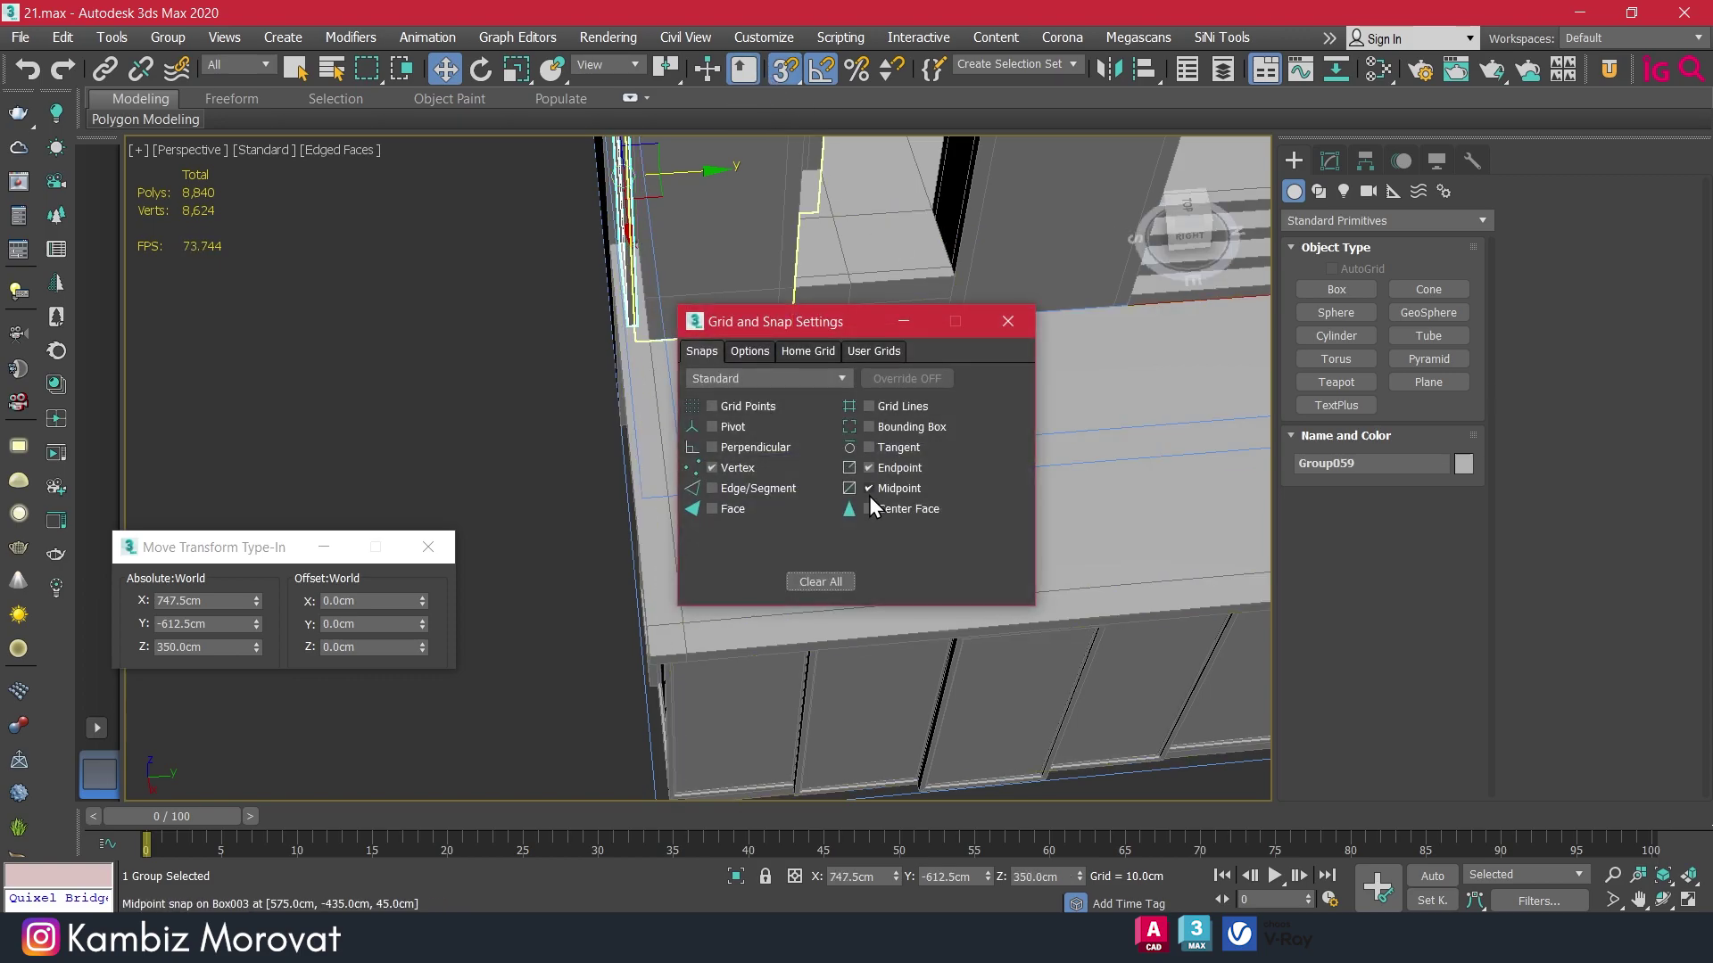
left_click(1007, 321)
mouse_move(999, 325)
middle_mouse_down("alt")
mouse_move(690, 310)
mouse_move(842, 264)
mouse_move(844, 217)
mouse_move(779, 196)
mouse_move(752, 207)
mouse_move(717, 284)
mouse_move(694, 288)
mouse_move(719, 296)
middle_mouse_up("alt")
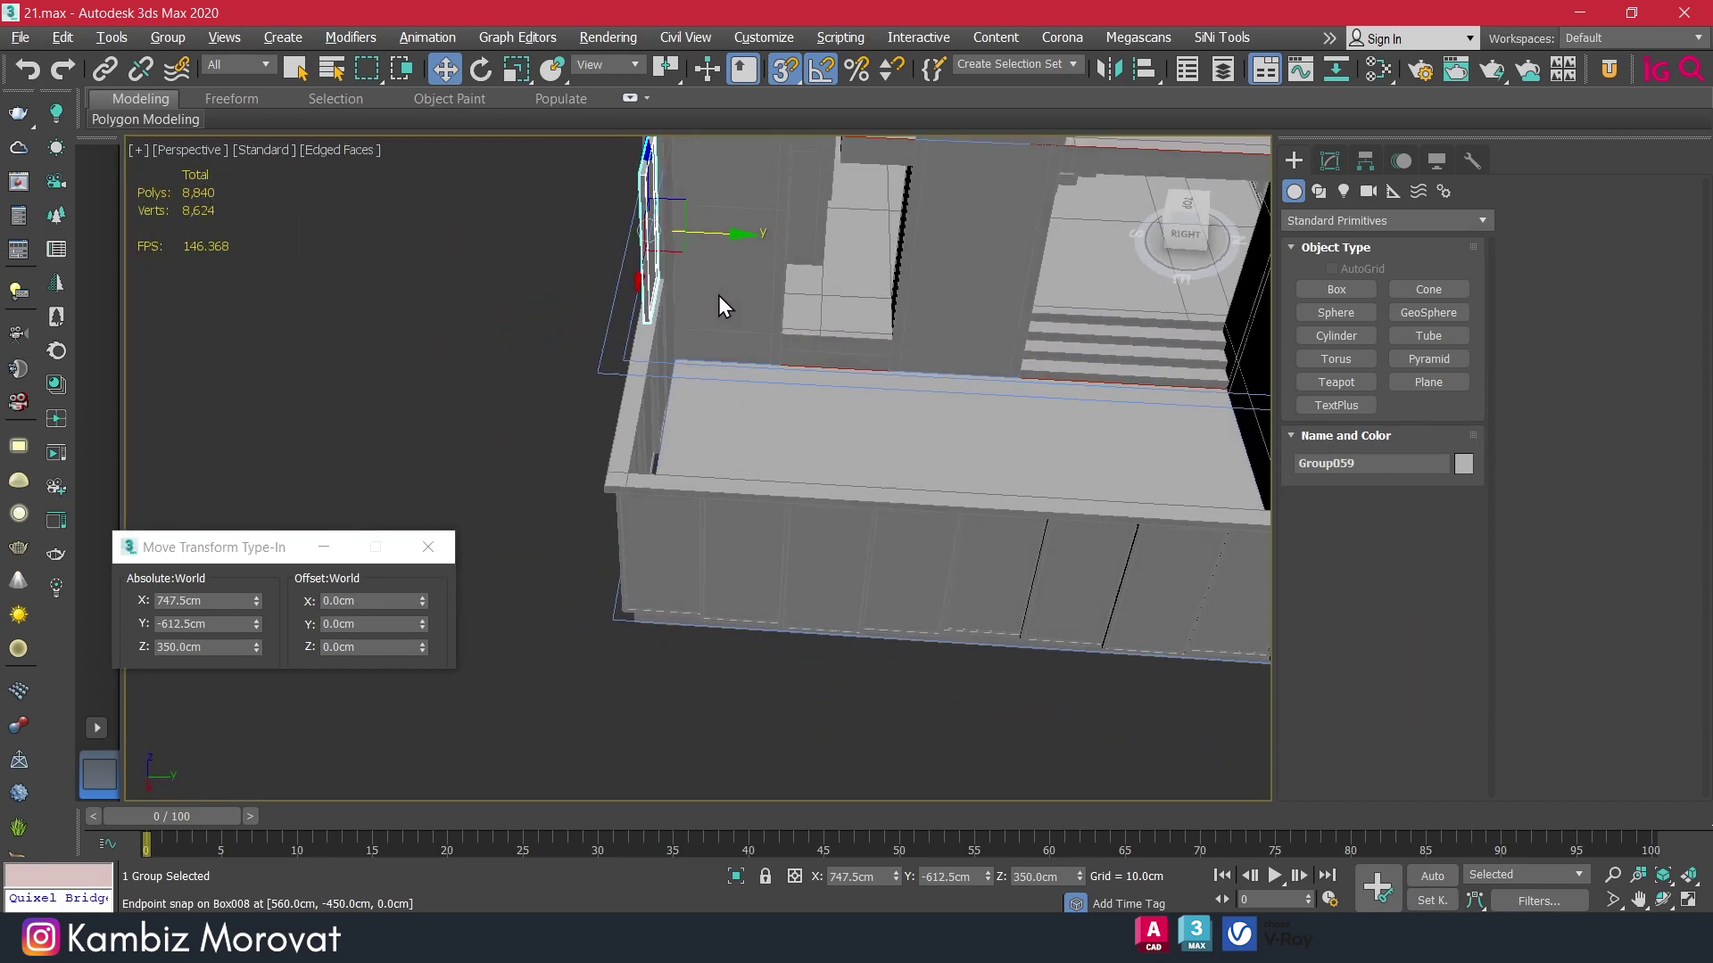
Ungroup the raised frame copy and select its Box205 frame.
left_click(167, 38)
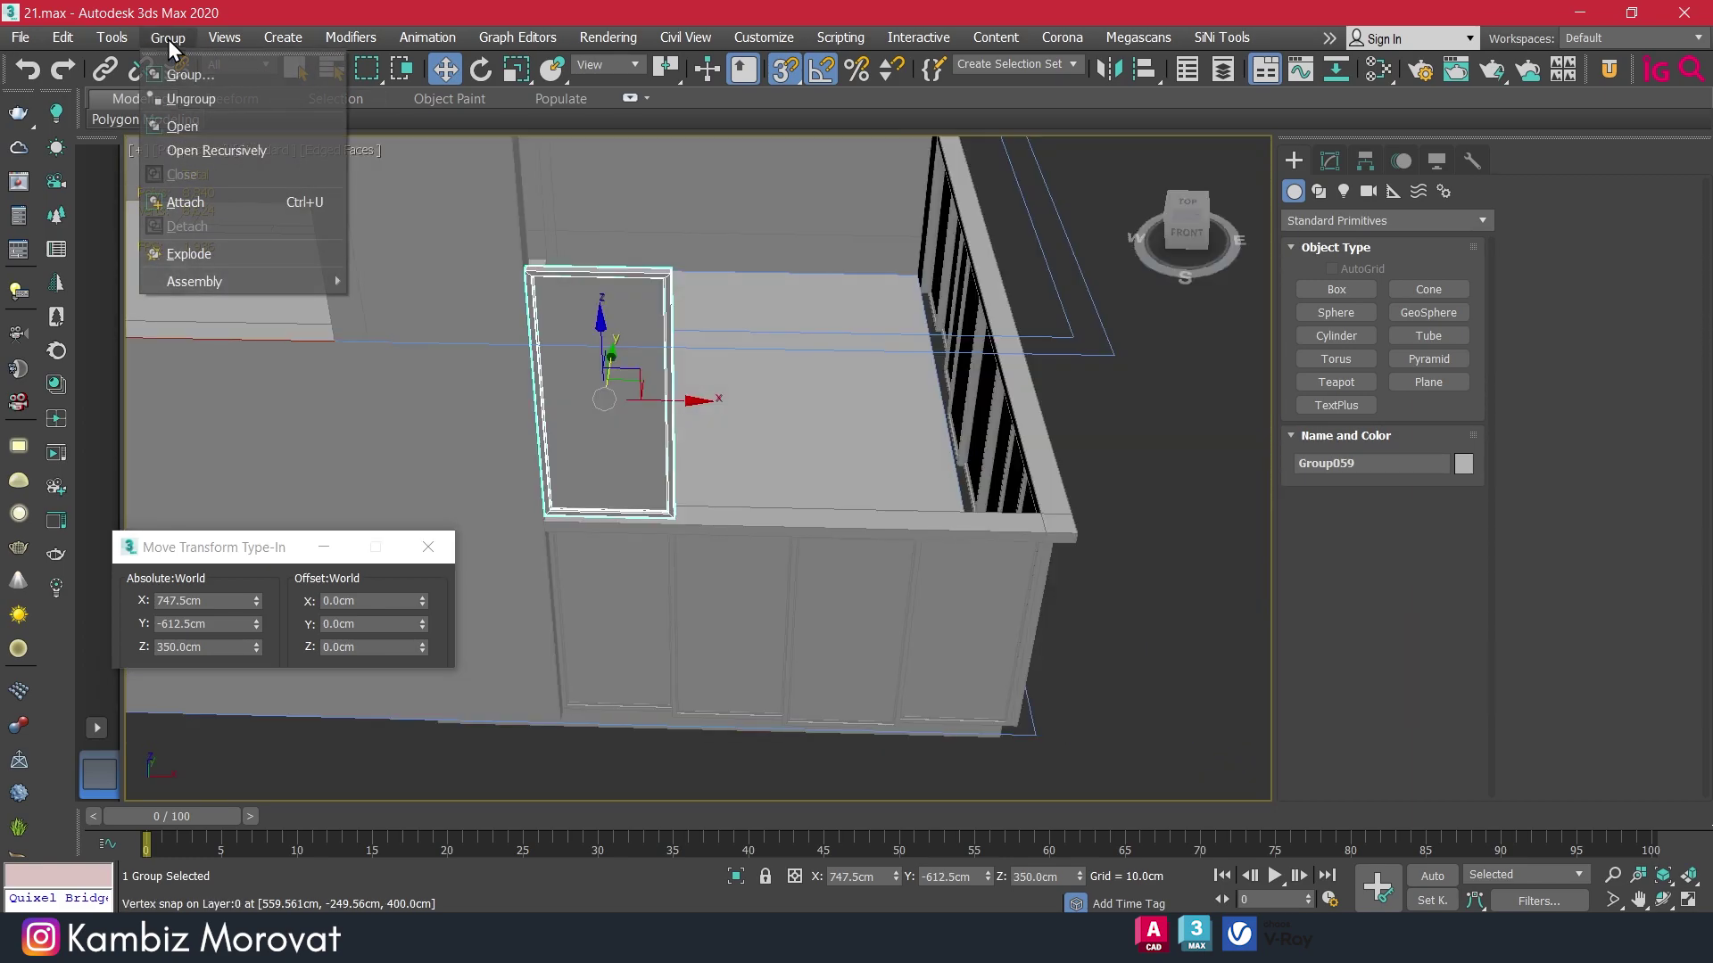
left_click(202, 100)
mouse_move(699, 313)
middle_mouse_down("alt")
mouse_move(650, 306)
mouse_move(682, 306)
middle_mouse_up("alt")
scroll(682, 306, "up", 2)
left_click(661, 268)
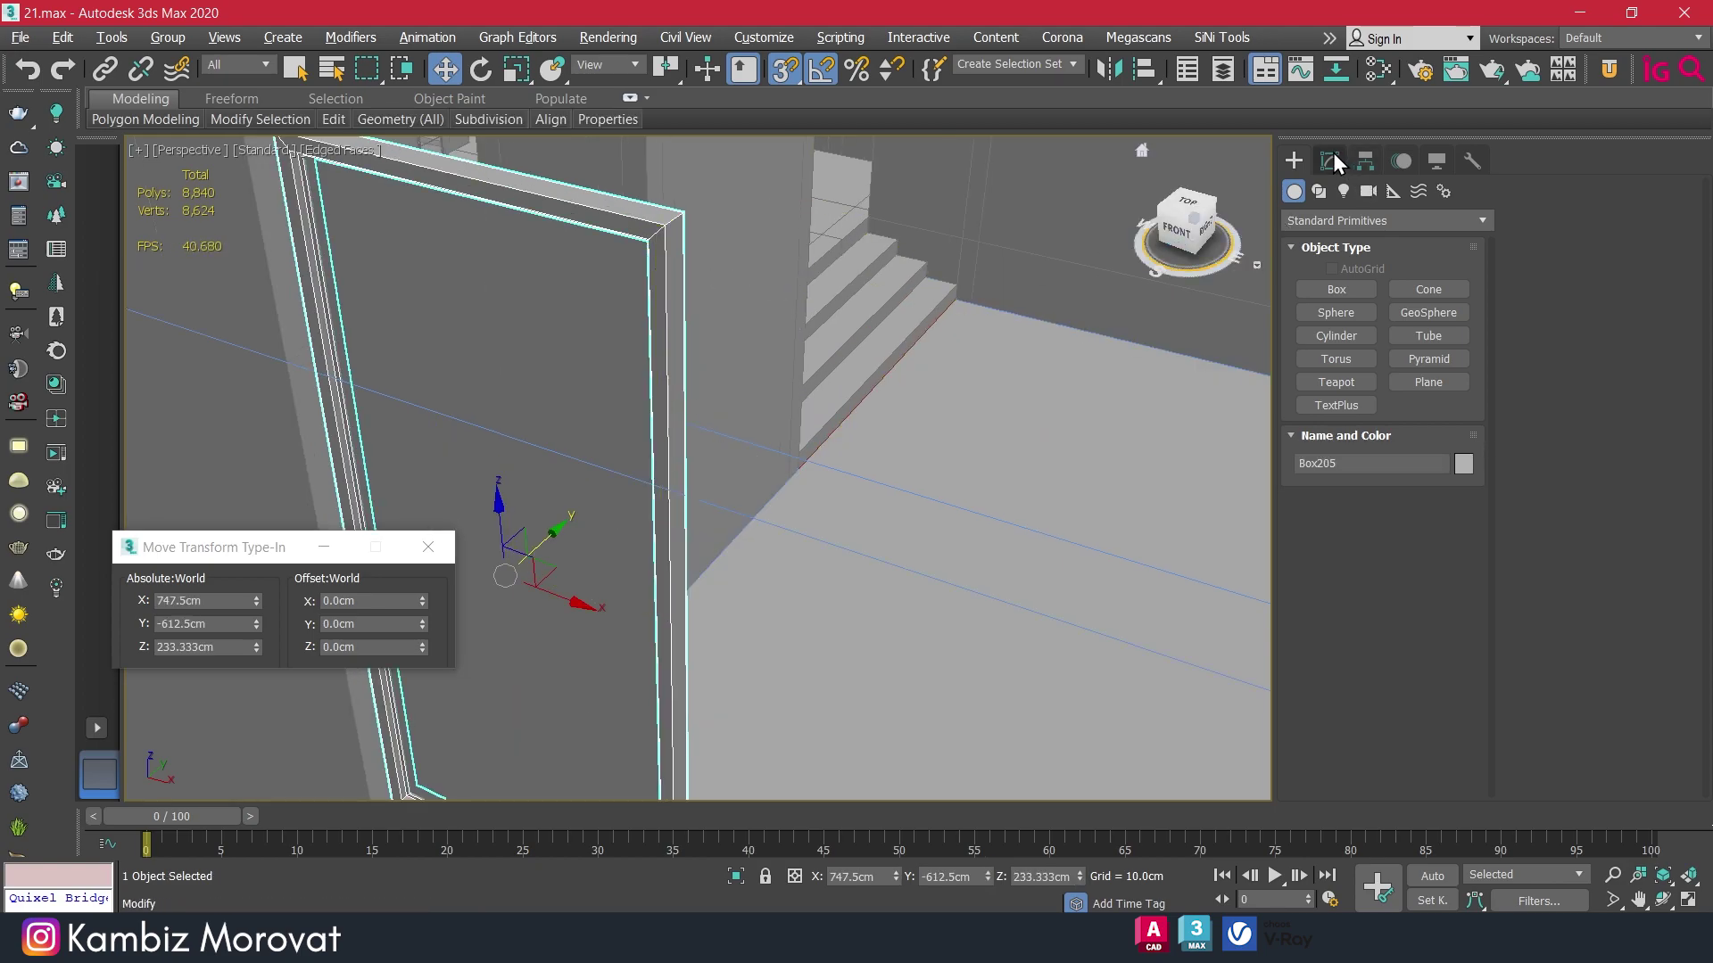
Offset Box205's side polygon by -2 cm on X, bringing it to X 798 cm.
left_click(1333, 155)
left_click(1399, 518)
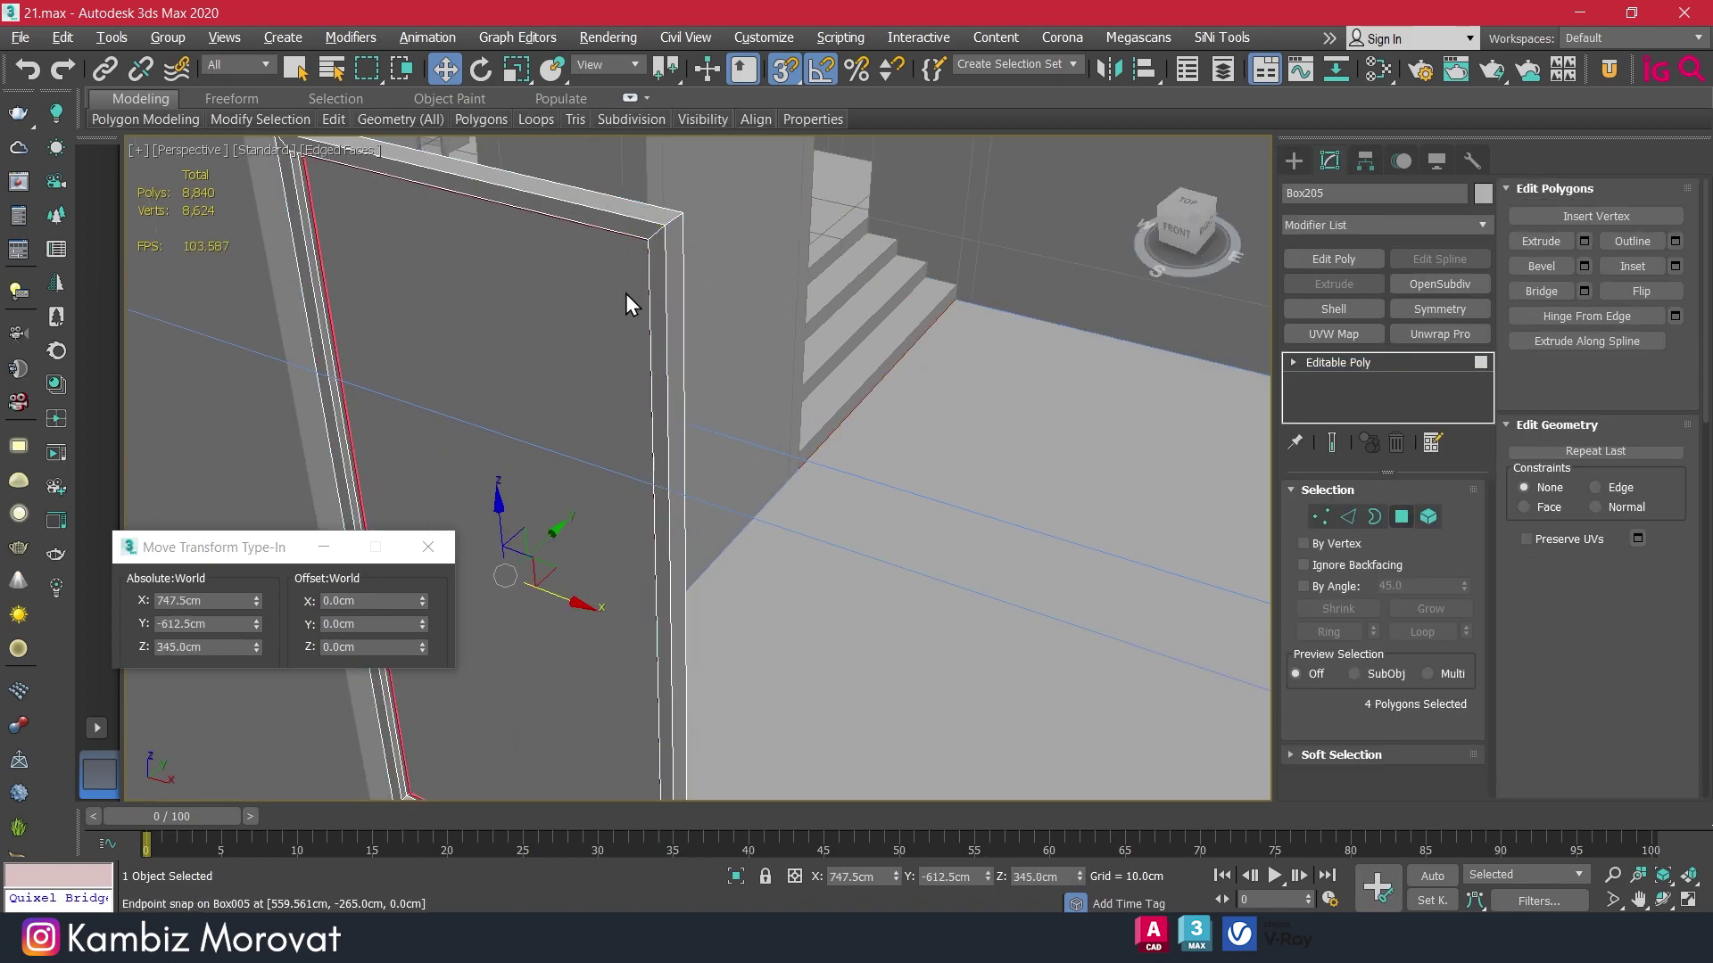
left_click(682, 297)
mouse_move(684, 302)
middle_mouse_down("alt")
mouse_move(754, 363)
mouse_move(682, 521)
middle_mouse_up("alt")
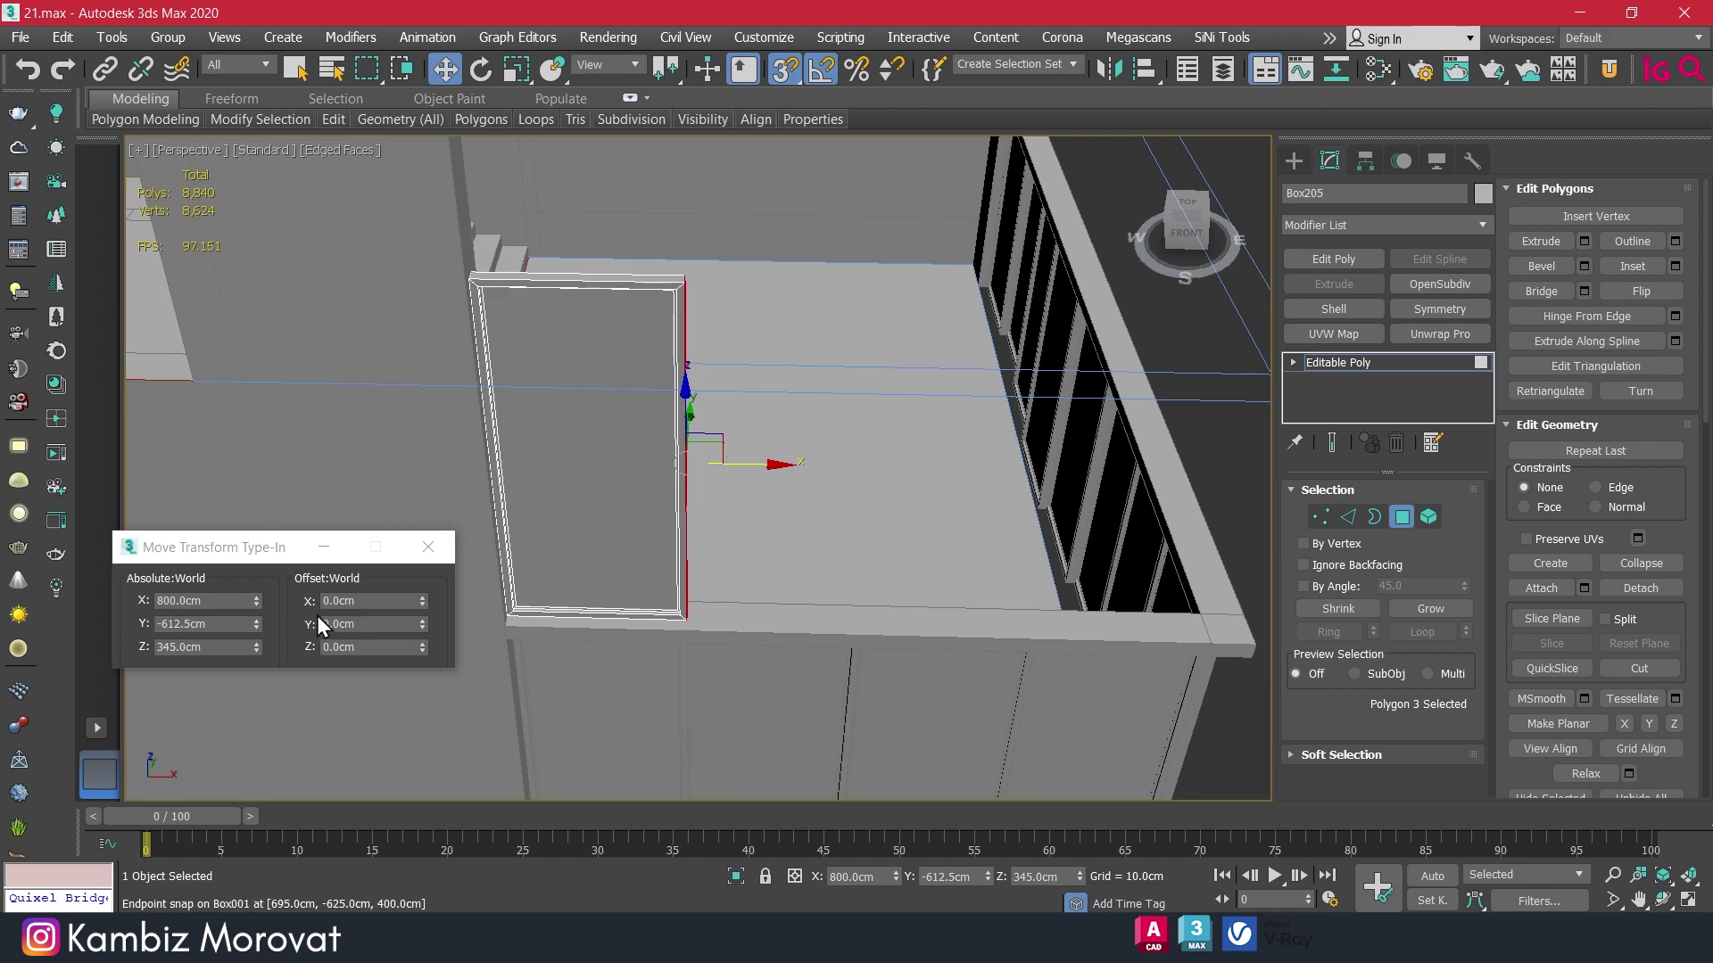
left_click(370, 602)
type("-2")
key("Return")
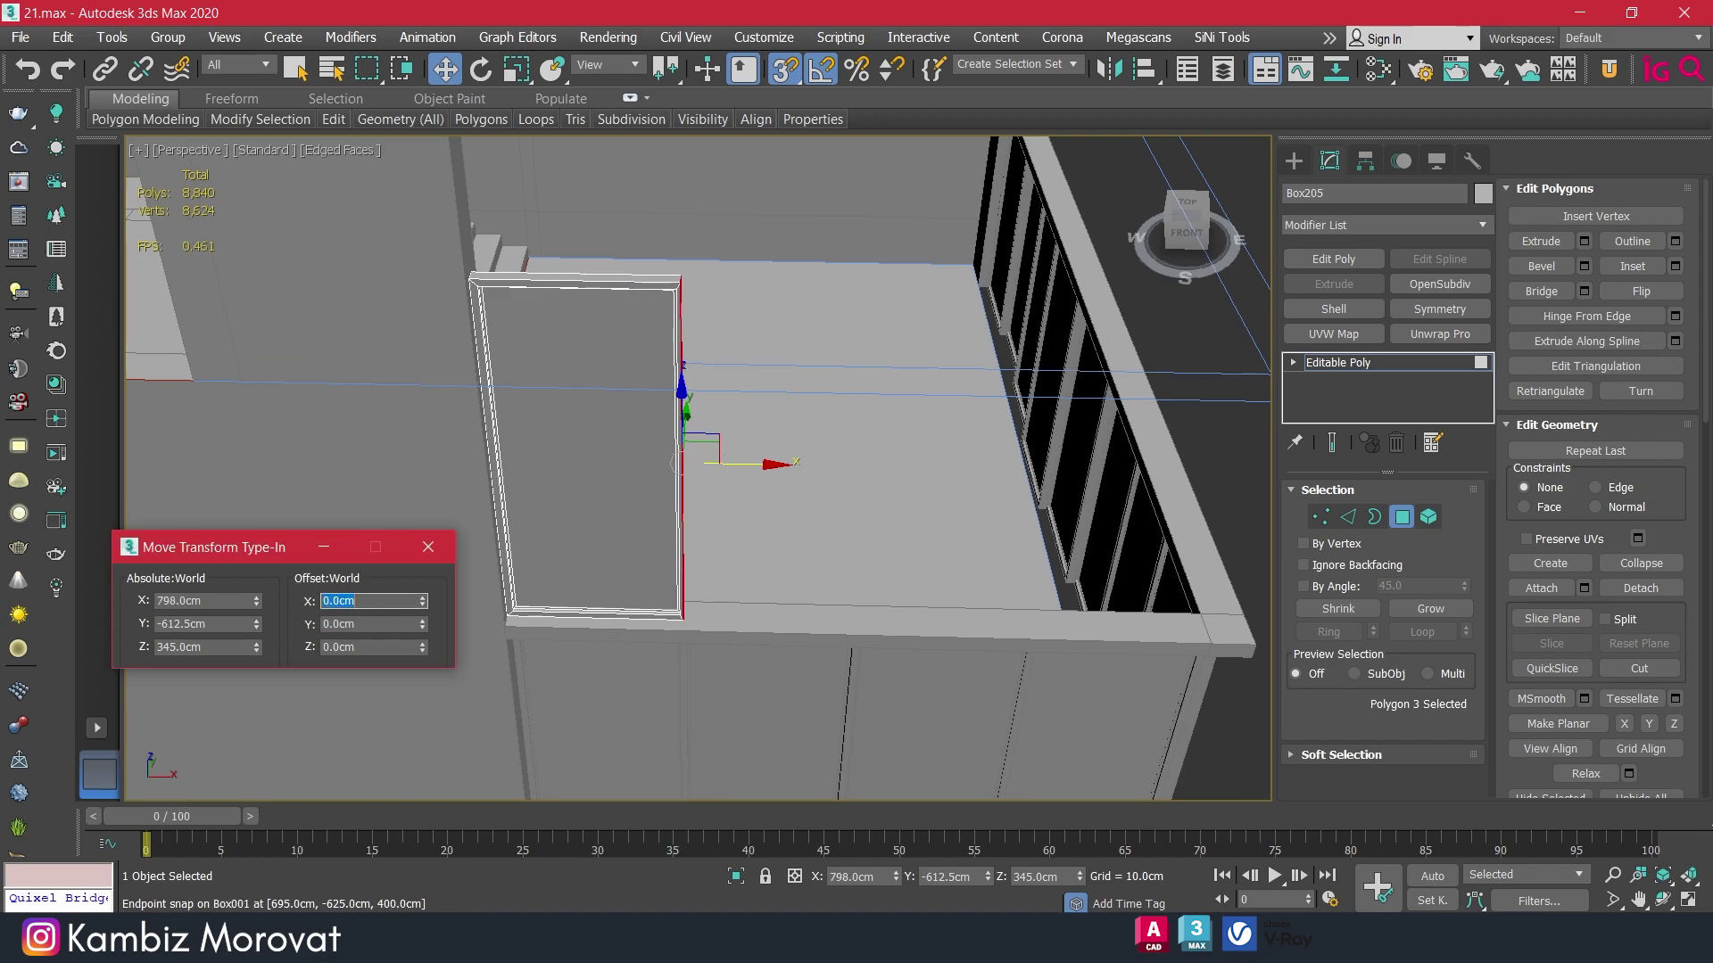
scroll(671, 282, "up", 5)
scroll(667, 318, "up", 3)
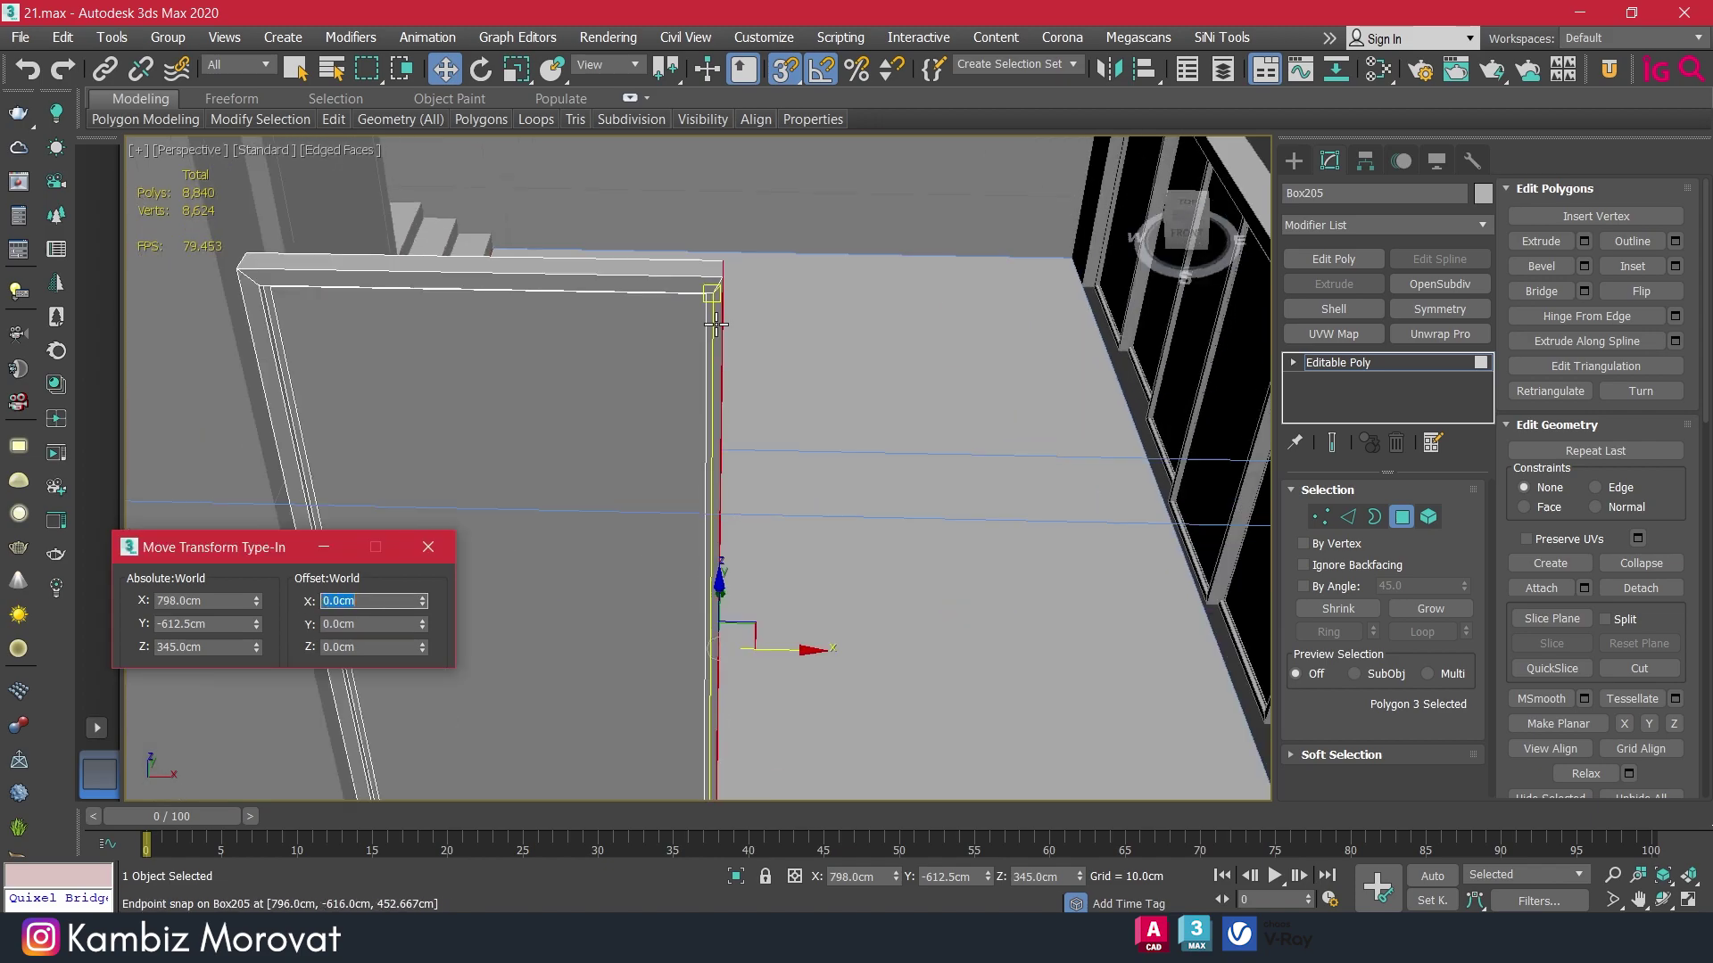
mouse_move(667, 318)
middle_mouse_down("alt")
mouse_move(737, 334)
mouse_move(729, 299)
middle_mouse_up("alt")
scroll(729, 300, "down", 6)
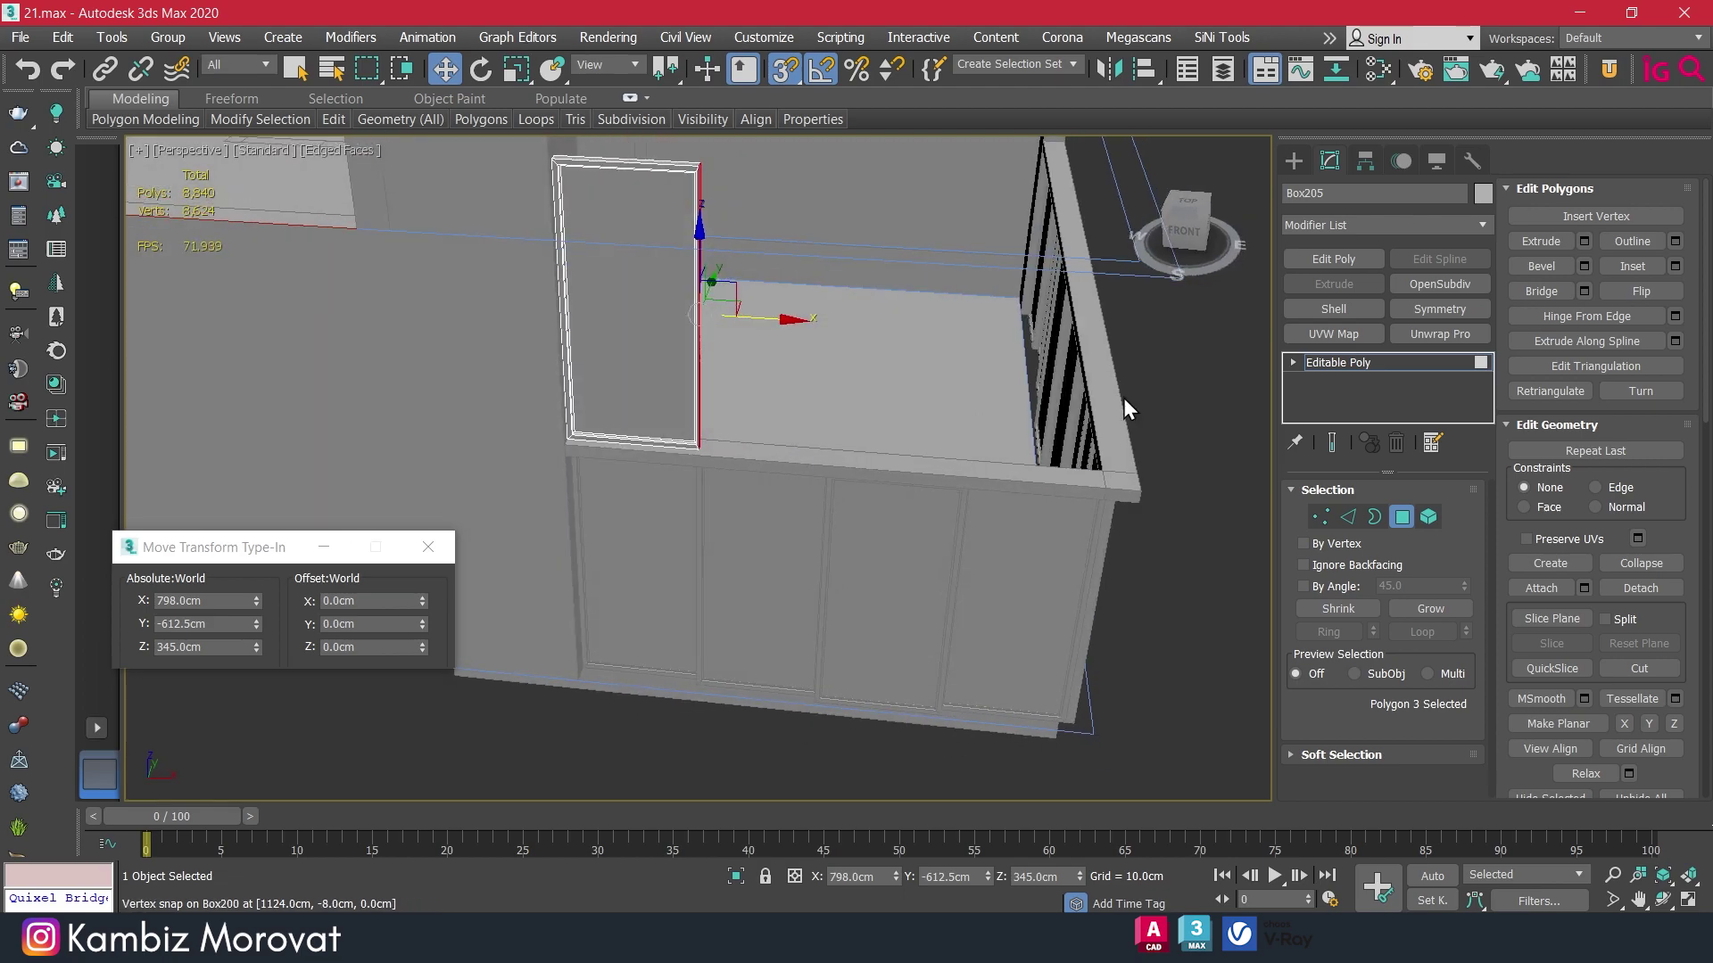
Exit polygon mode and select both parts of the raised frame.
left_click(1403, 517)
middle_click_drag(678, 375, 624, 339, "alt")
left_click(620, 335)
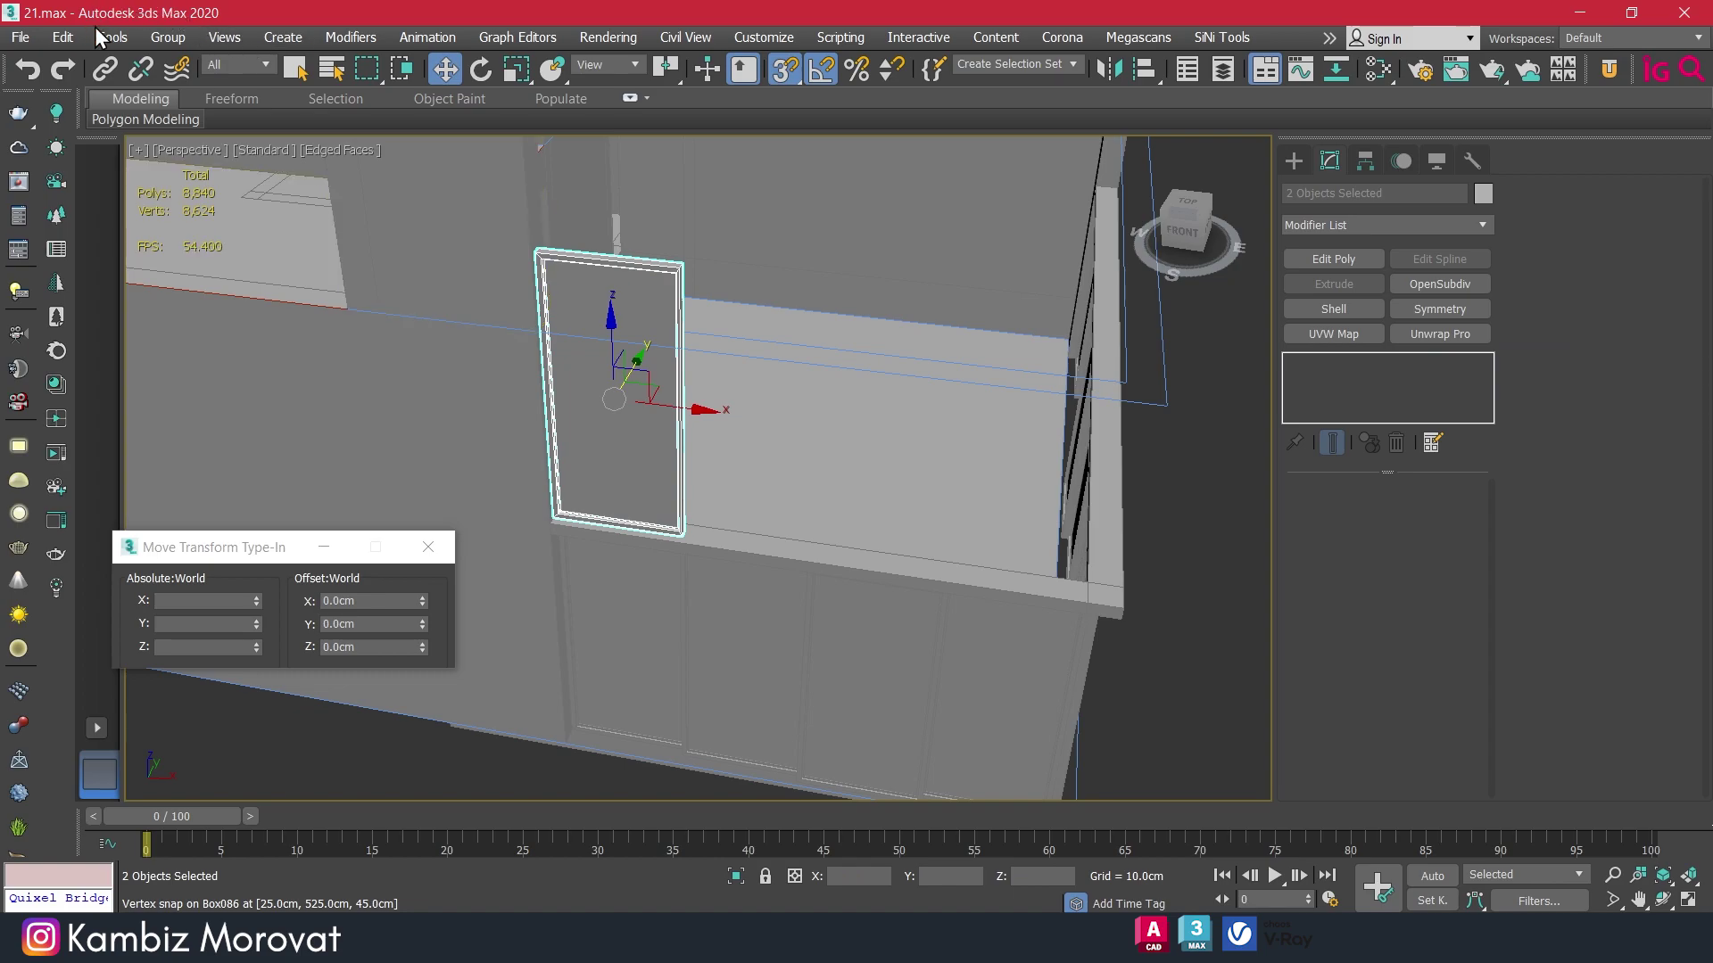
Group the widened upper frame and its leaf under the name Group059.
left_click(169, 36)
left_click(191, 63)
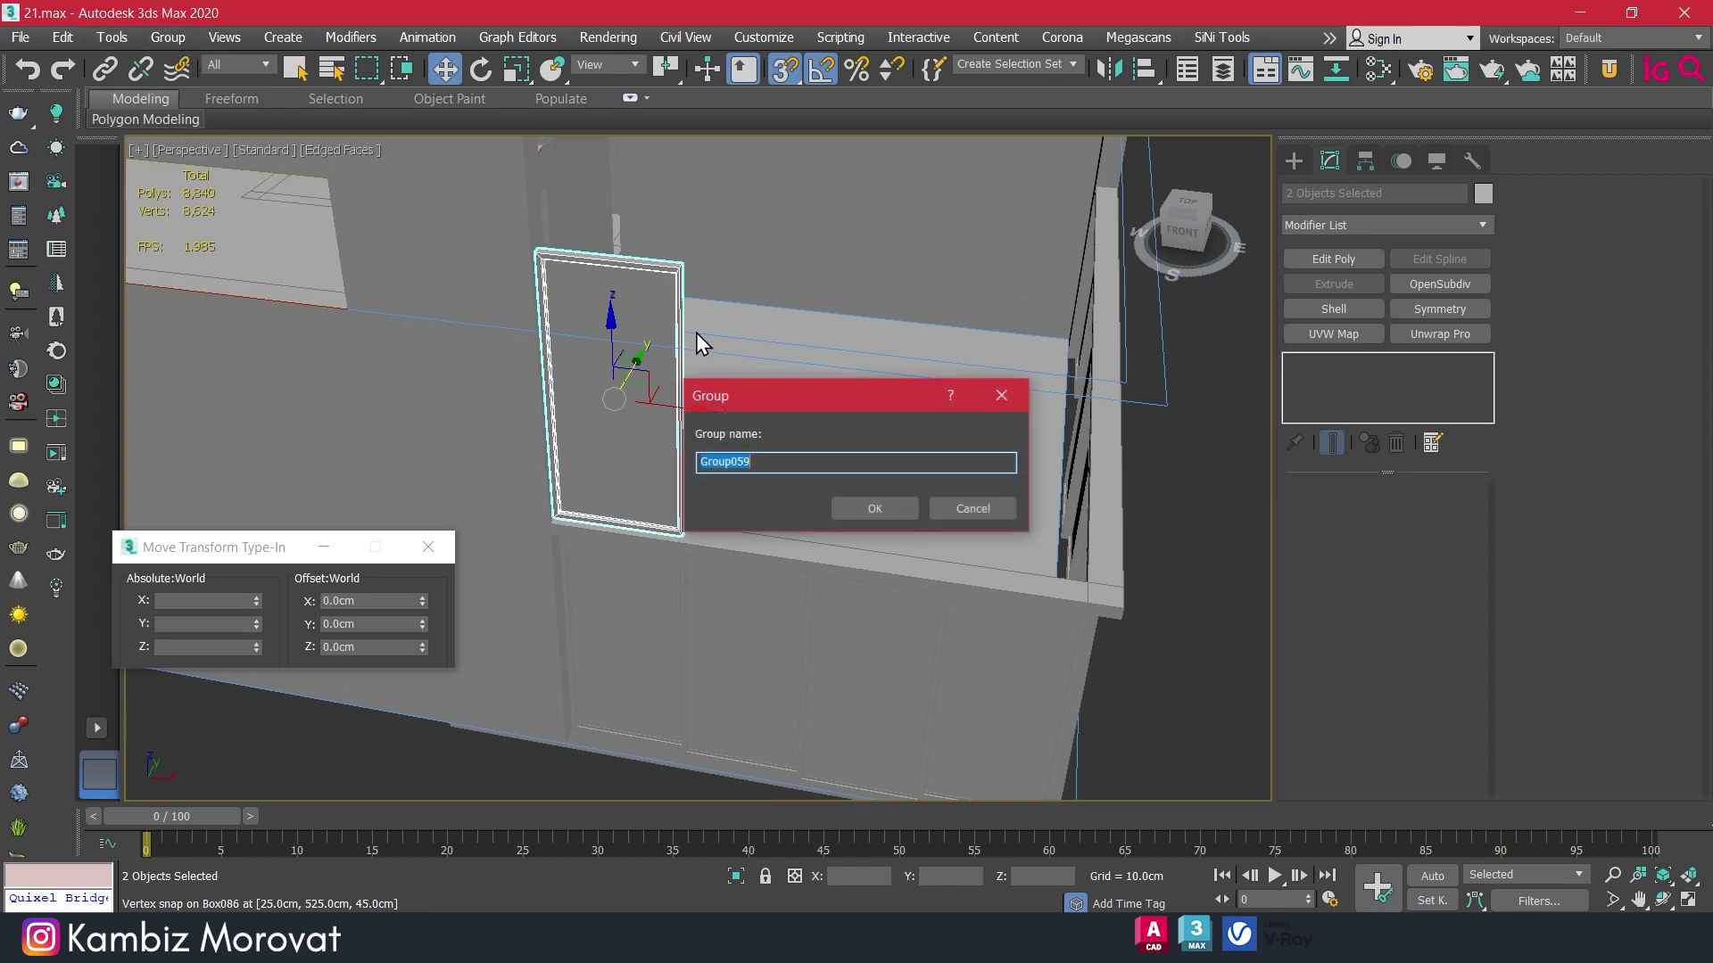
left_click(897, 511)
scroll(660, 399, "up", 3)
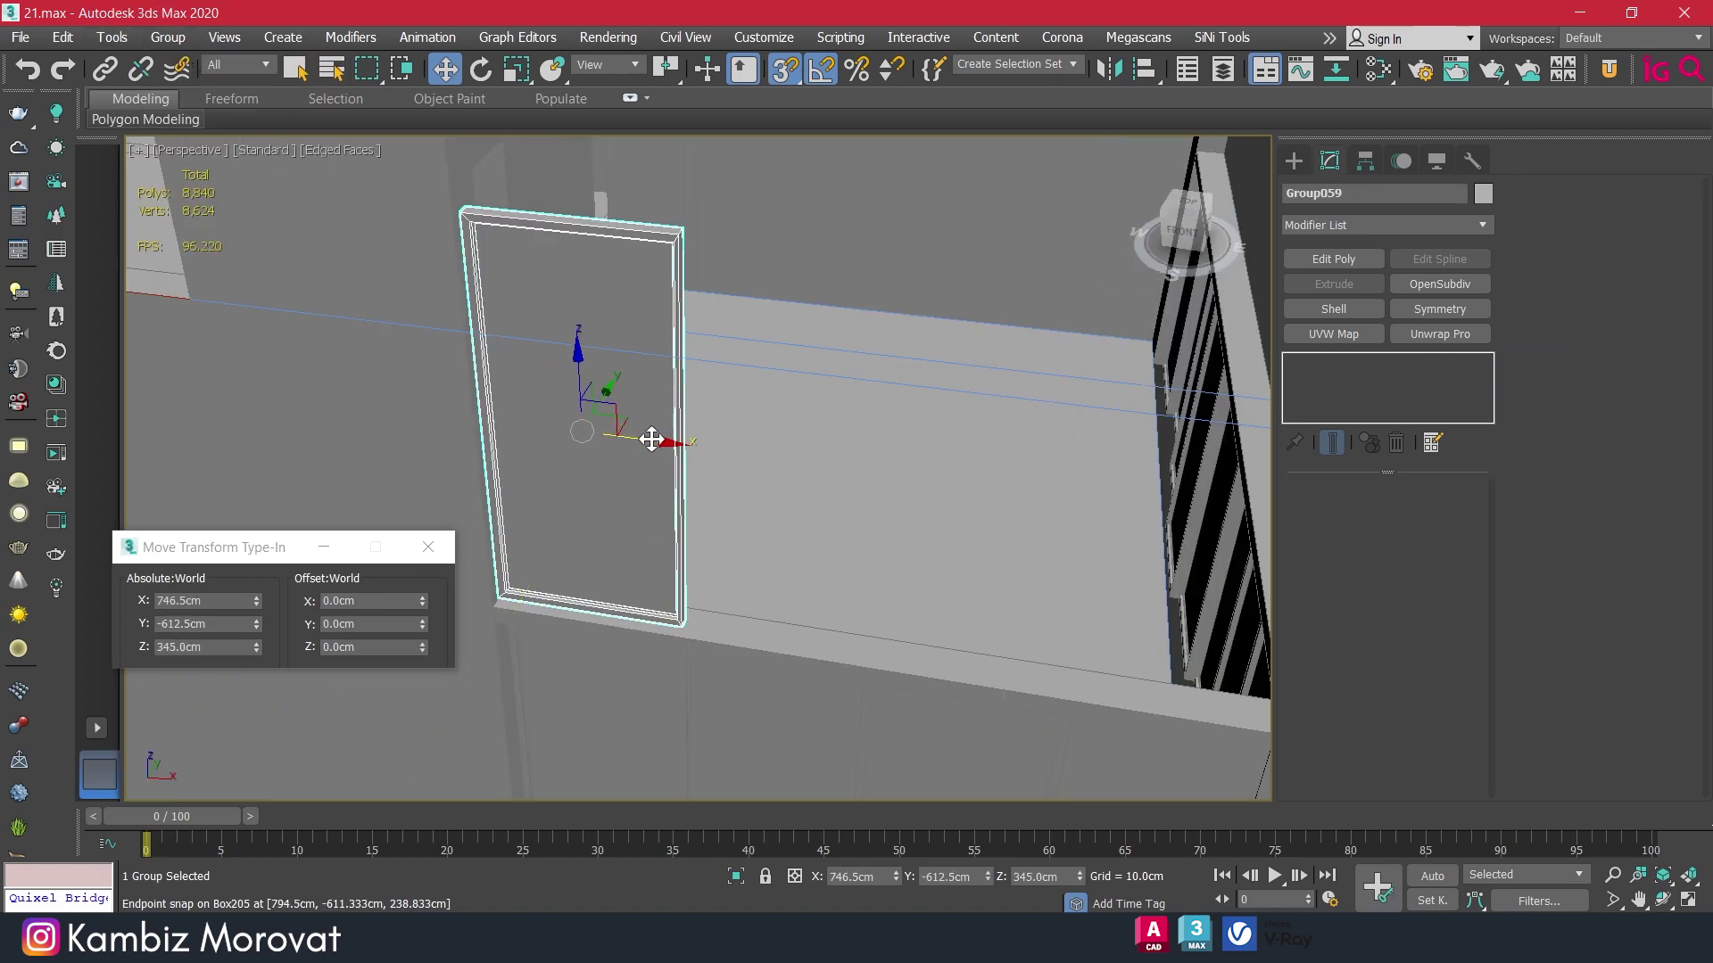
middle_click_drag(656, 446, 672, 455, "alt")
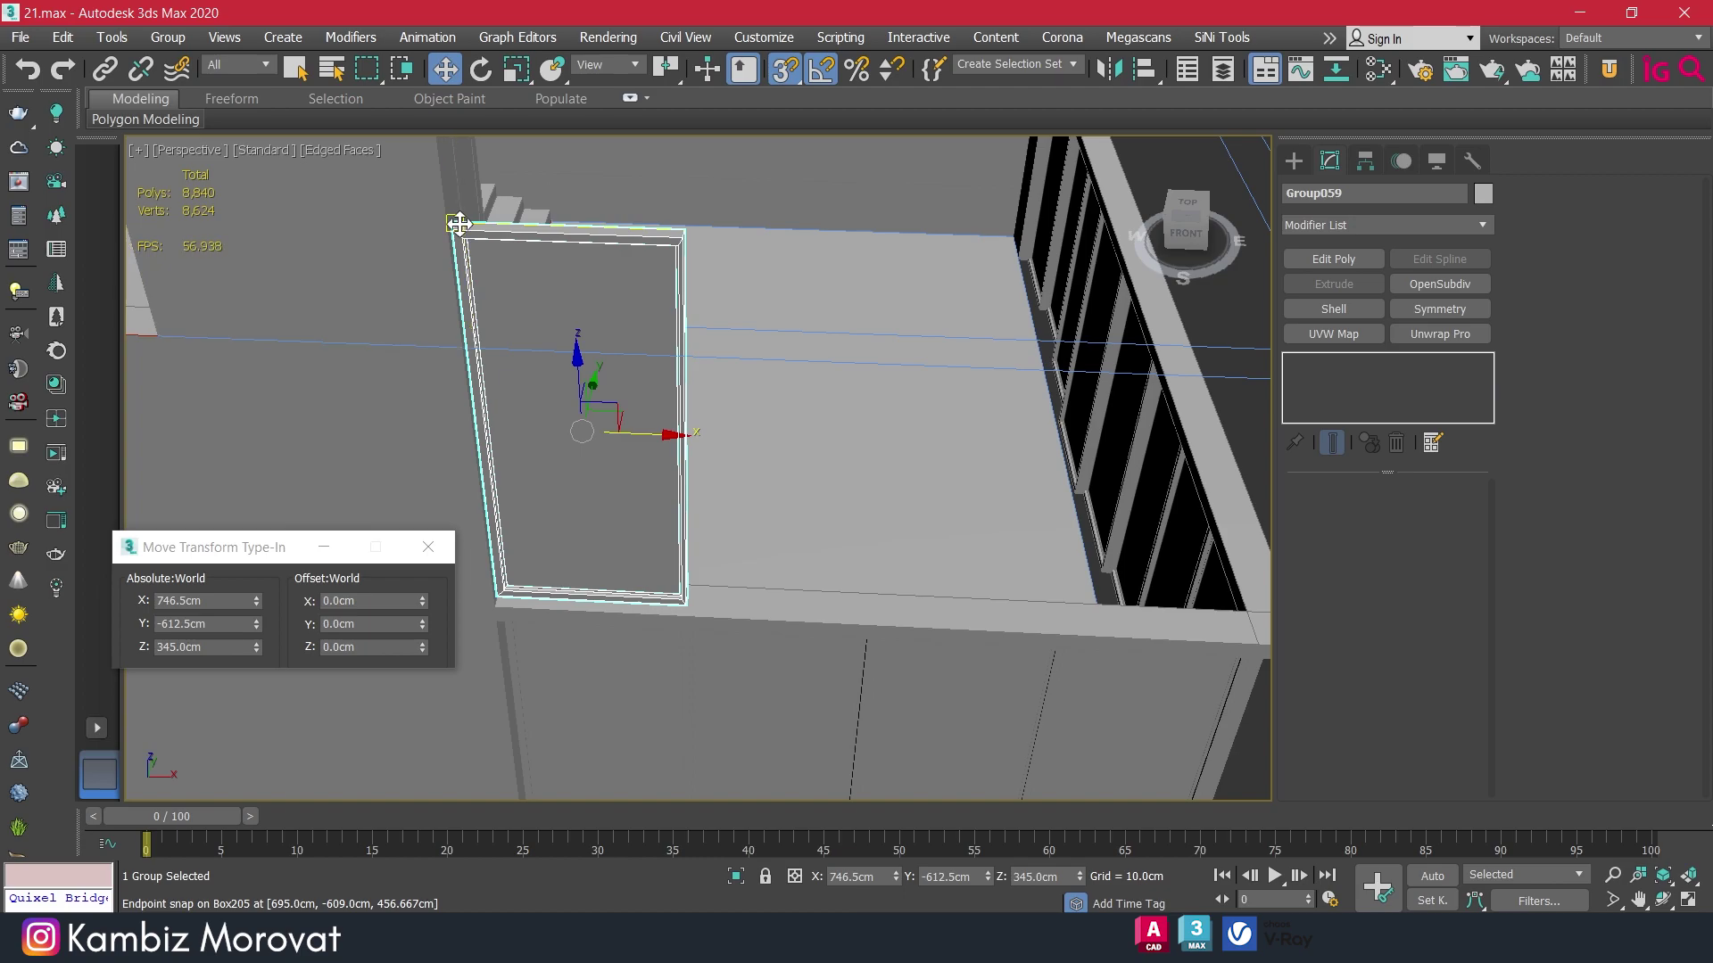
Snap a copy of the window-frame group, Group060, beside the original and isolate it.
mouse_move(467, 231)
left_mouse_down("shift")
mouse_move(986, 279)
mouse_move(987, 259)
left_mouse_up("shift")
scroll(467, 231, "up", 3)
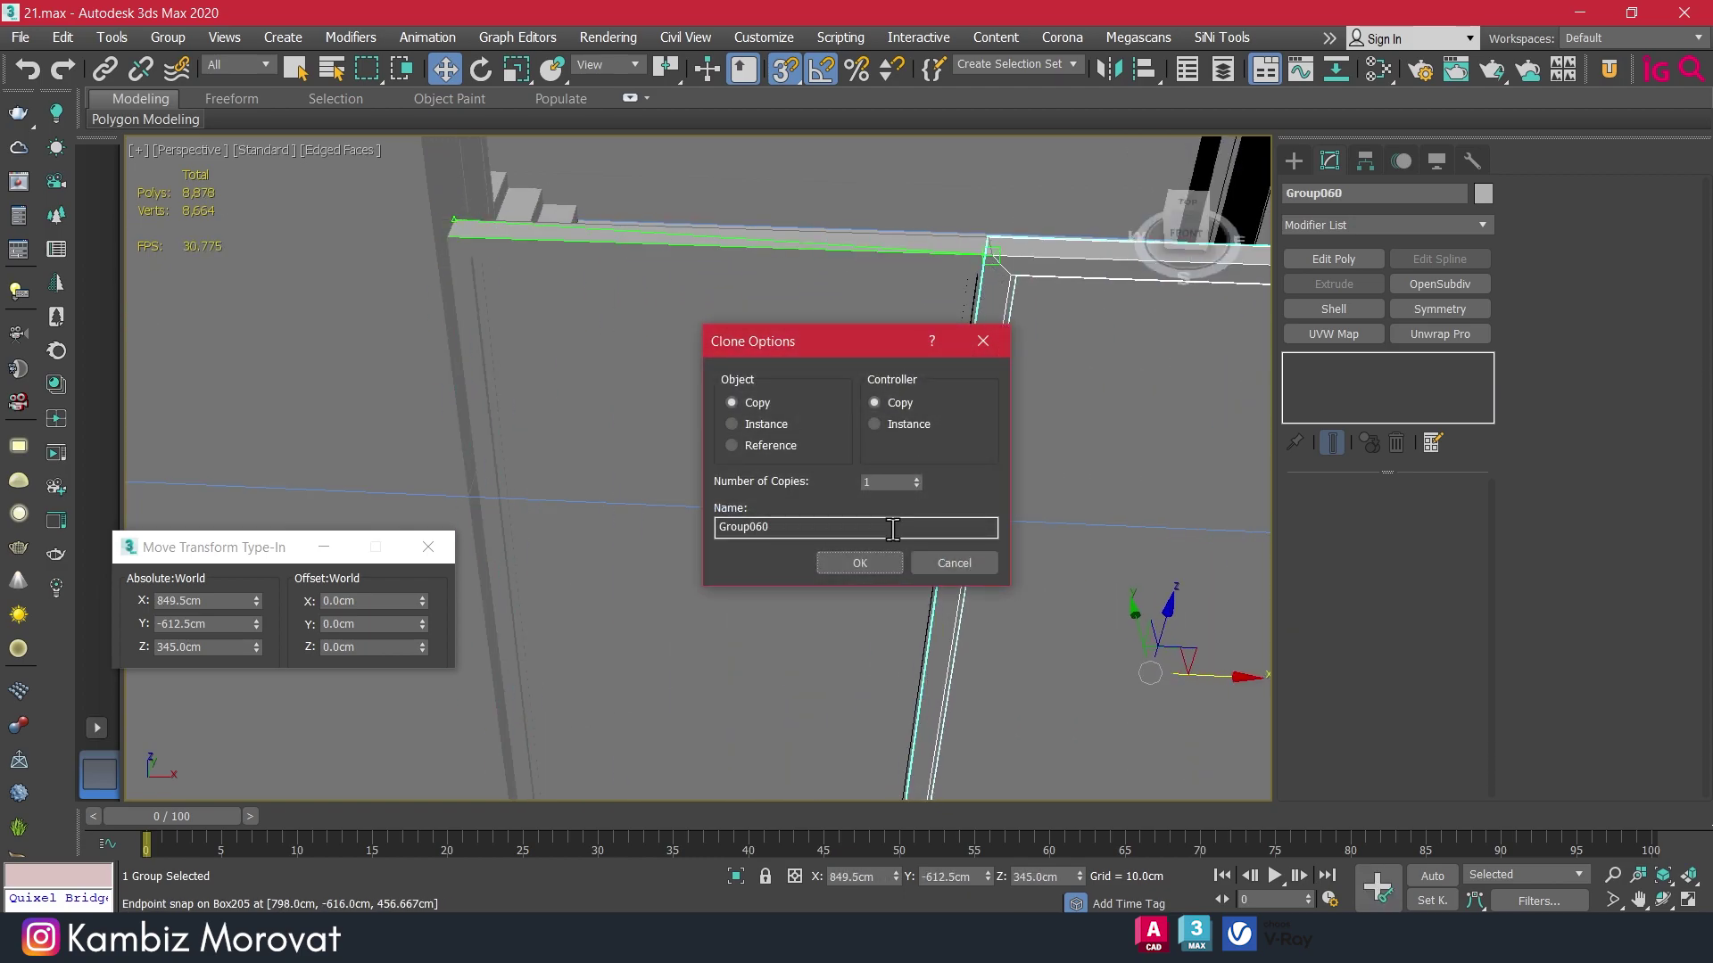
left_click(859, 563)
mouse_move(879, 558)
middle_mouse_down()
mouse_move(822, 382)
mouse_move(780, 332)
mouse_move(806, 322)
middle_mouse_up()
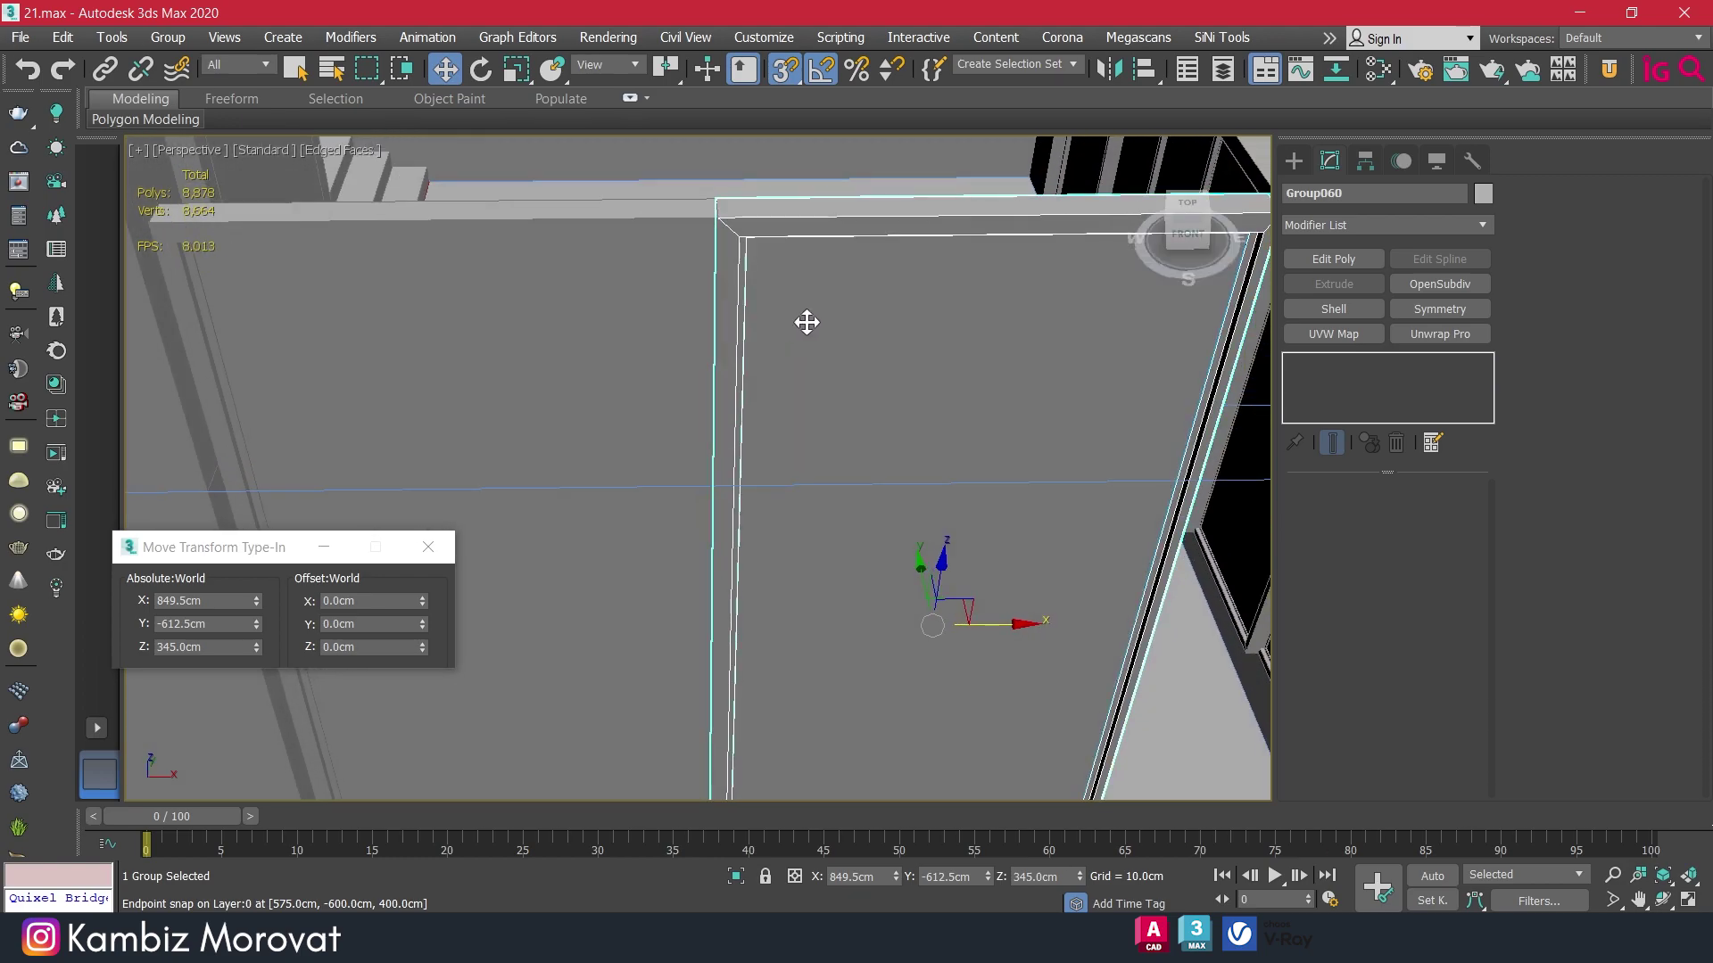
scroll(880, 447, "down", 3)
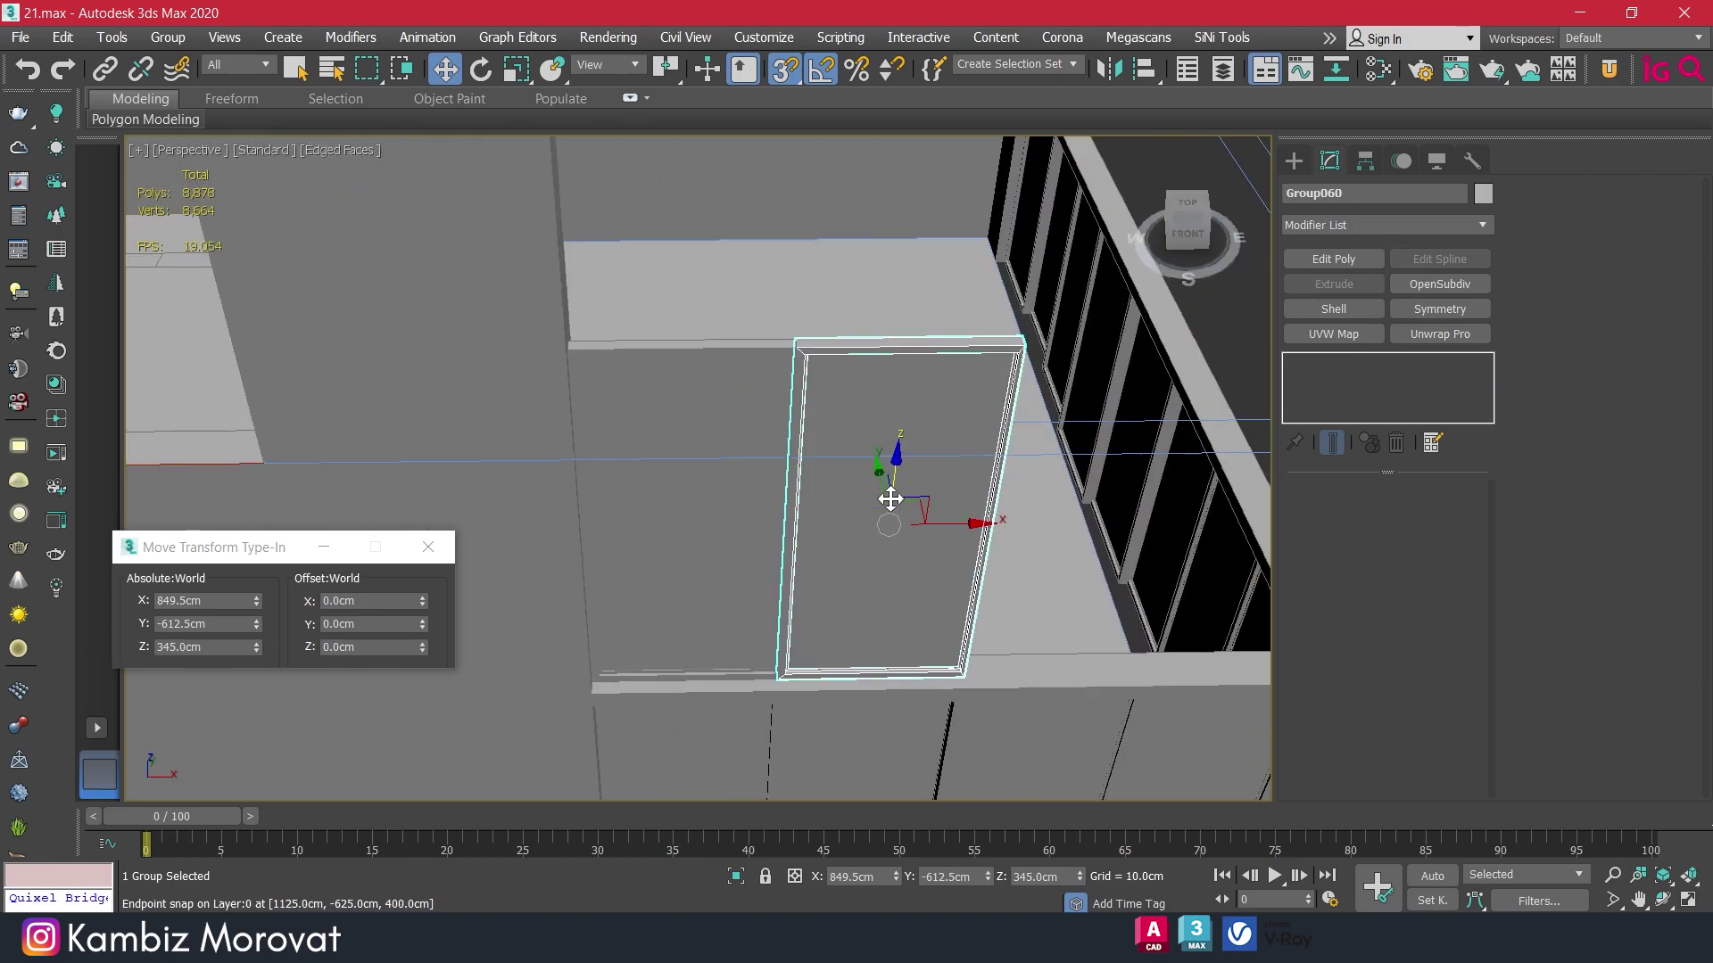
key("alt+q")
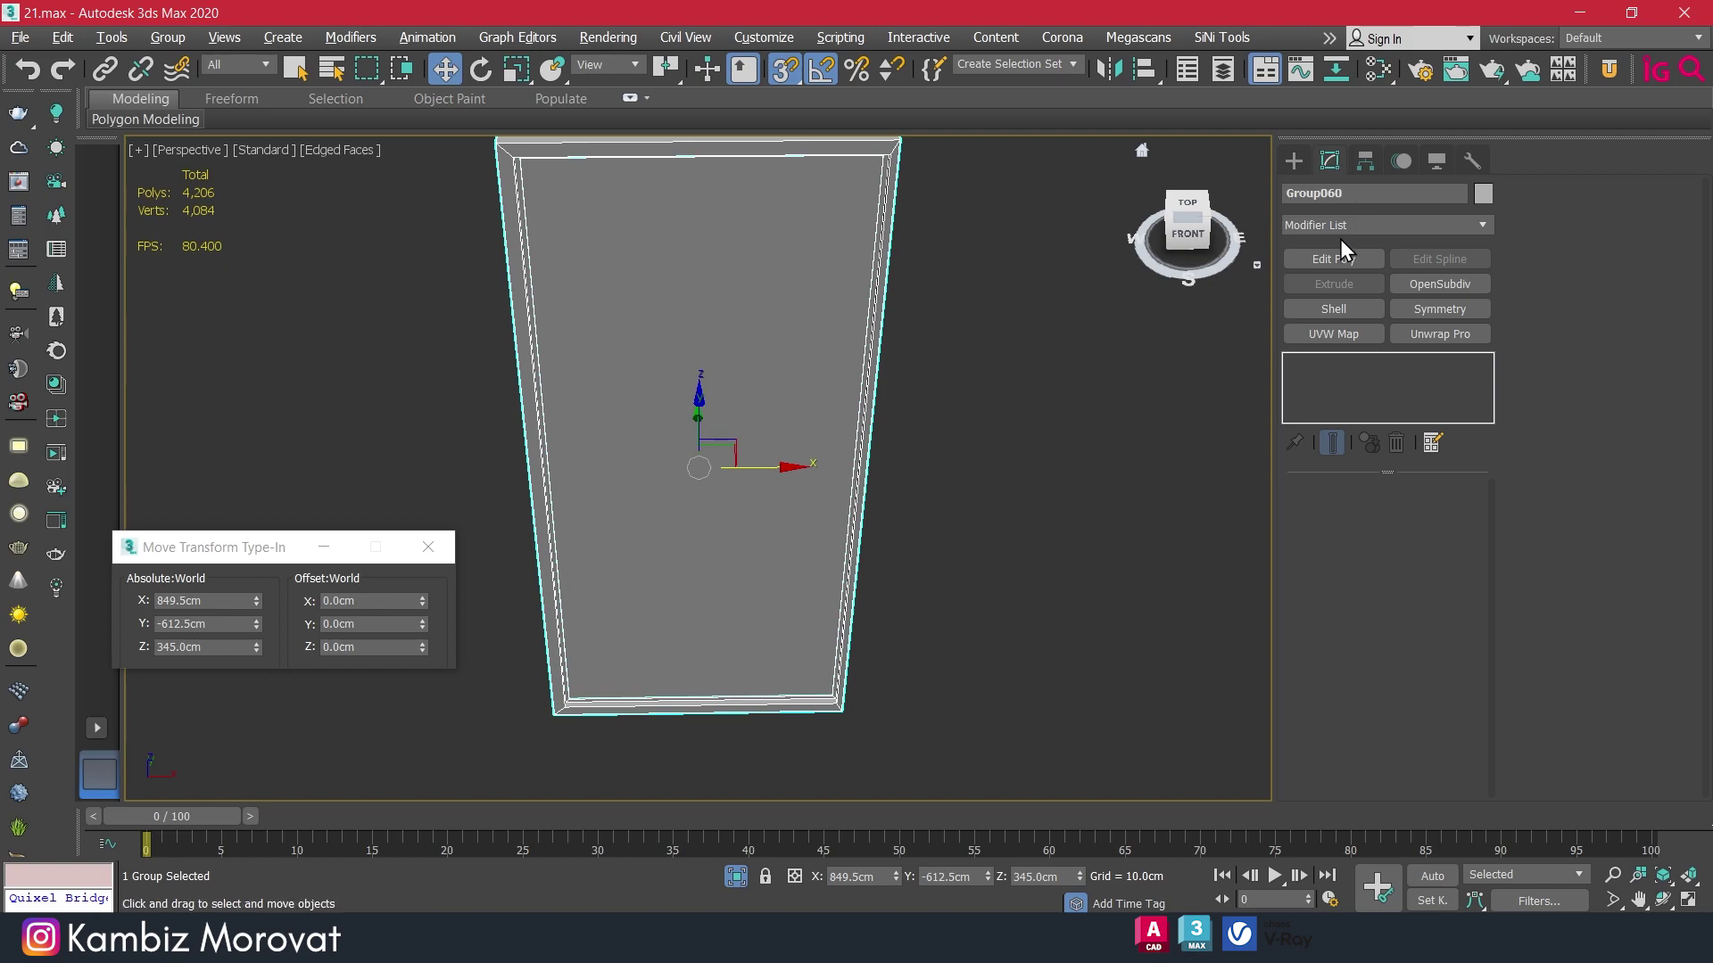
Open Group060 recursively and select the left side polygon of its frame box Box207.
left_click(171, 36)
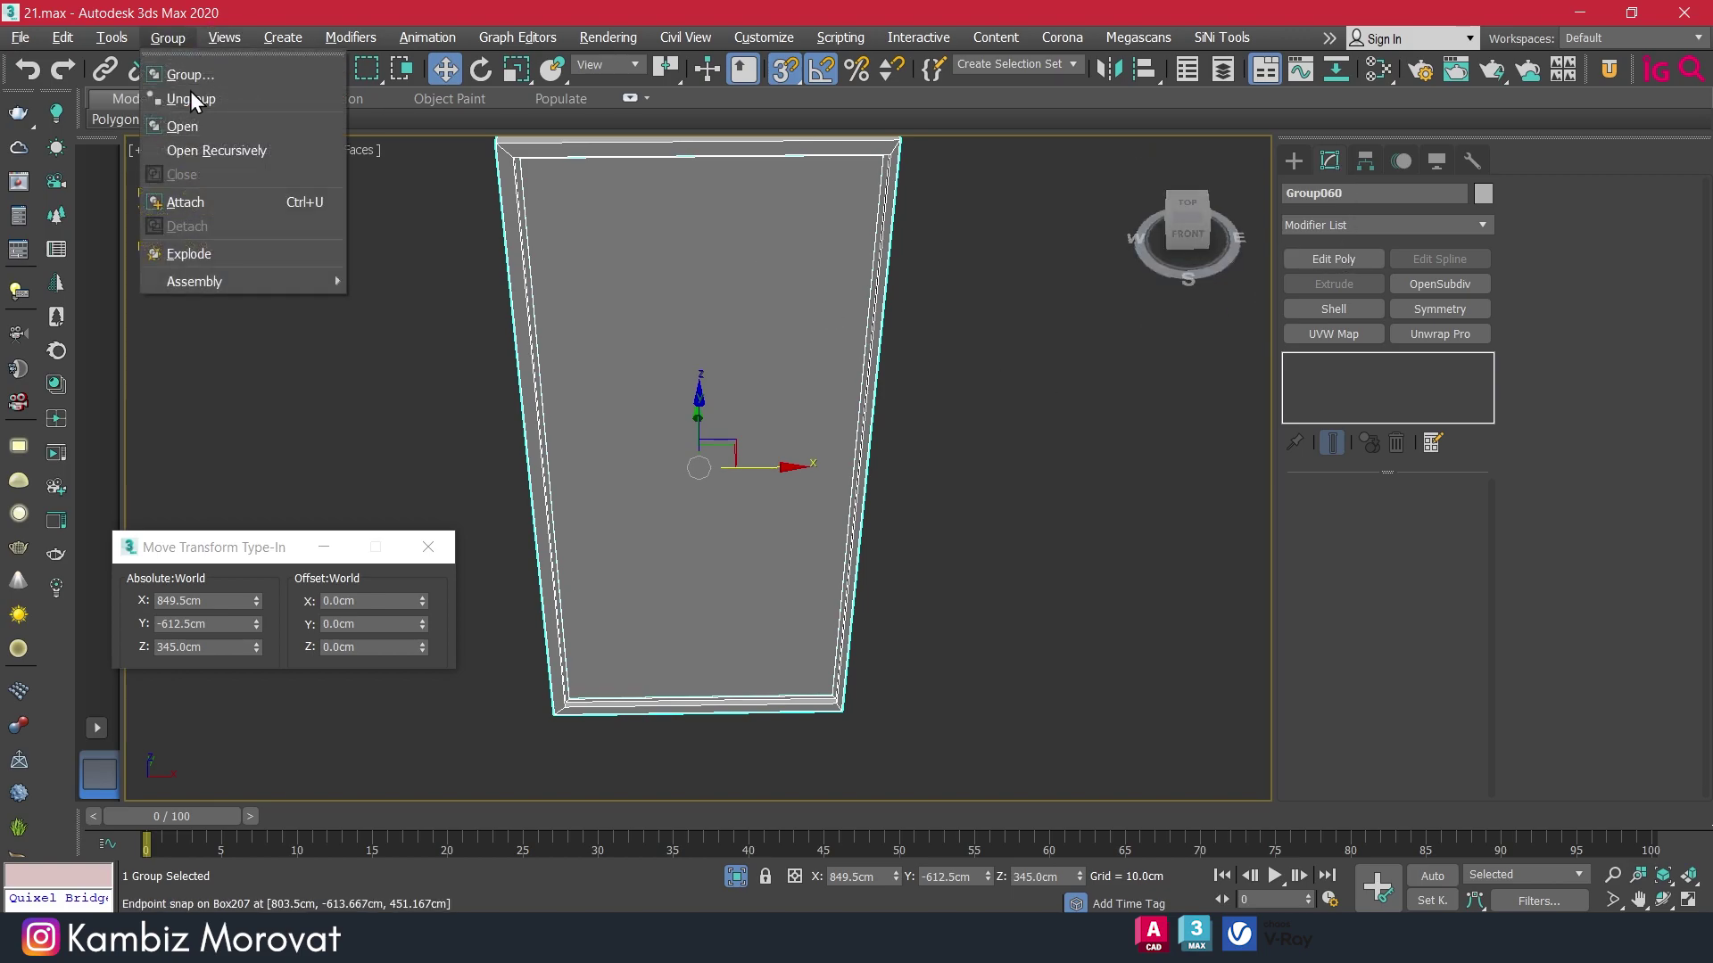
left_click(230, 152)
left_click(518, 204)
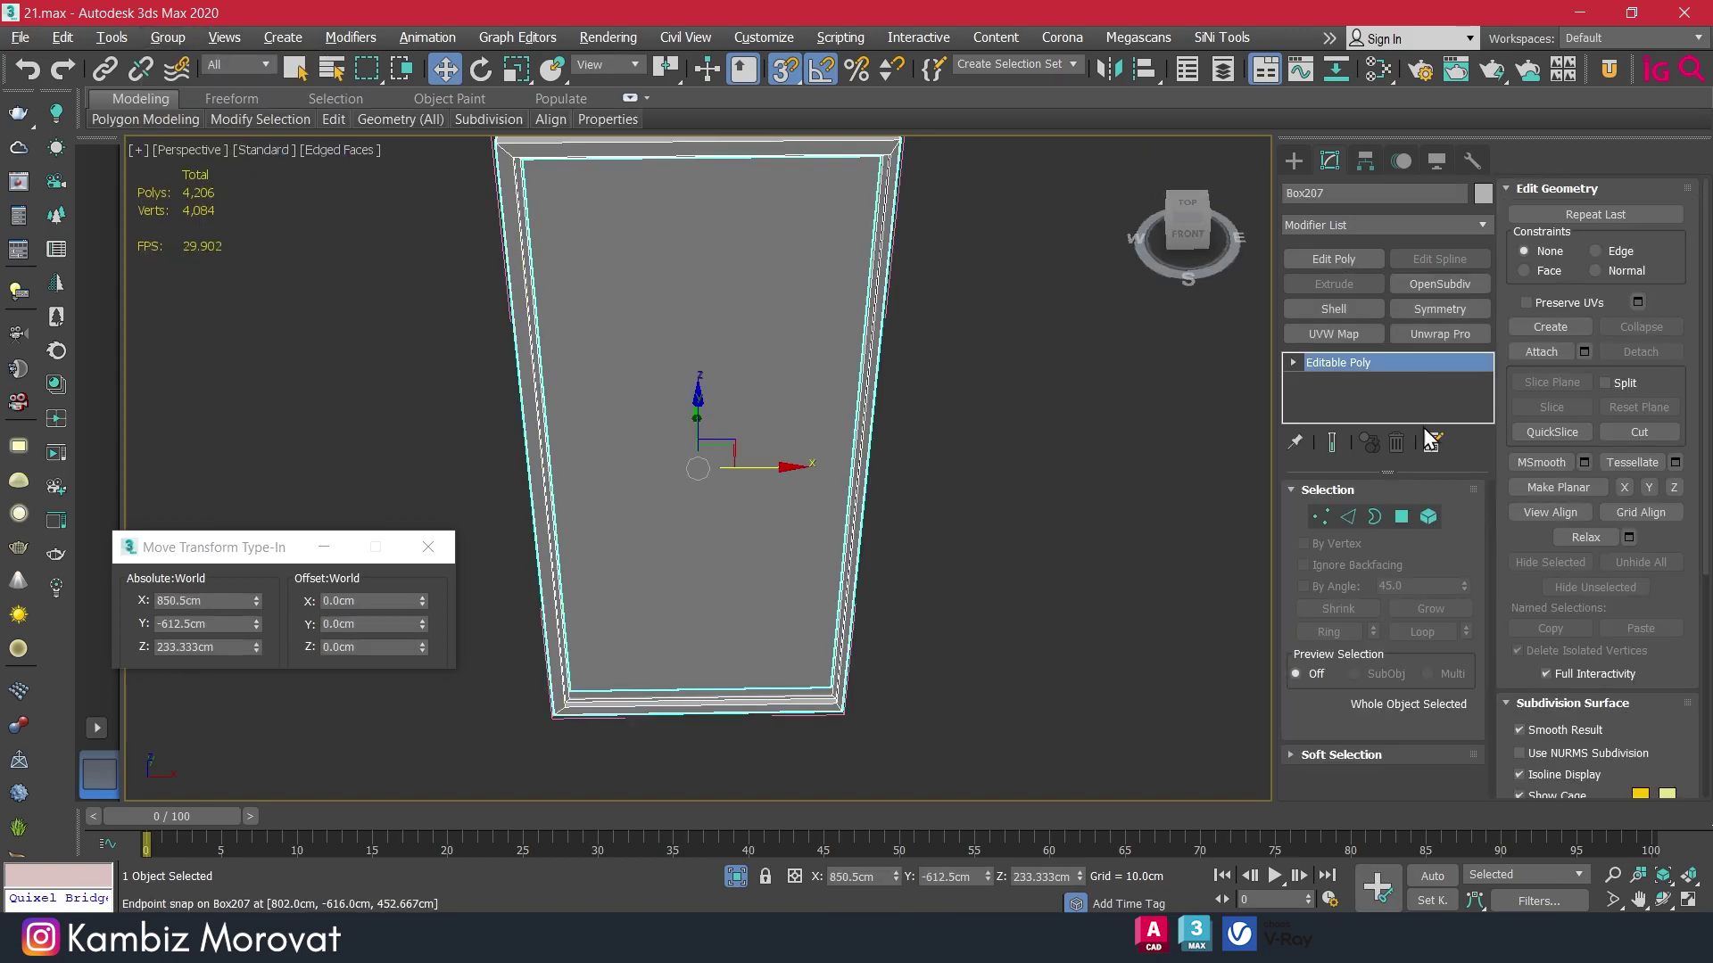
mouse_move(574, 279)
middle_mouse_down("alt")
mouse_move(546, 259)
mouse_move(653, 264)
middle_mouse_up("alt")
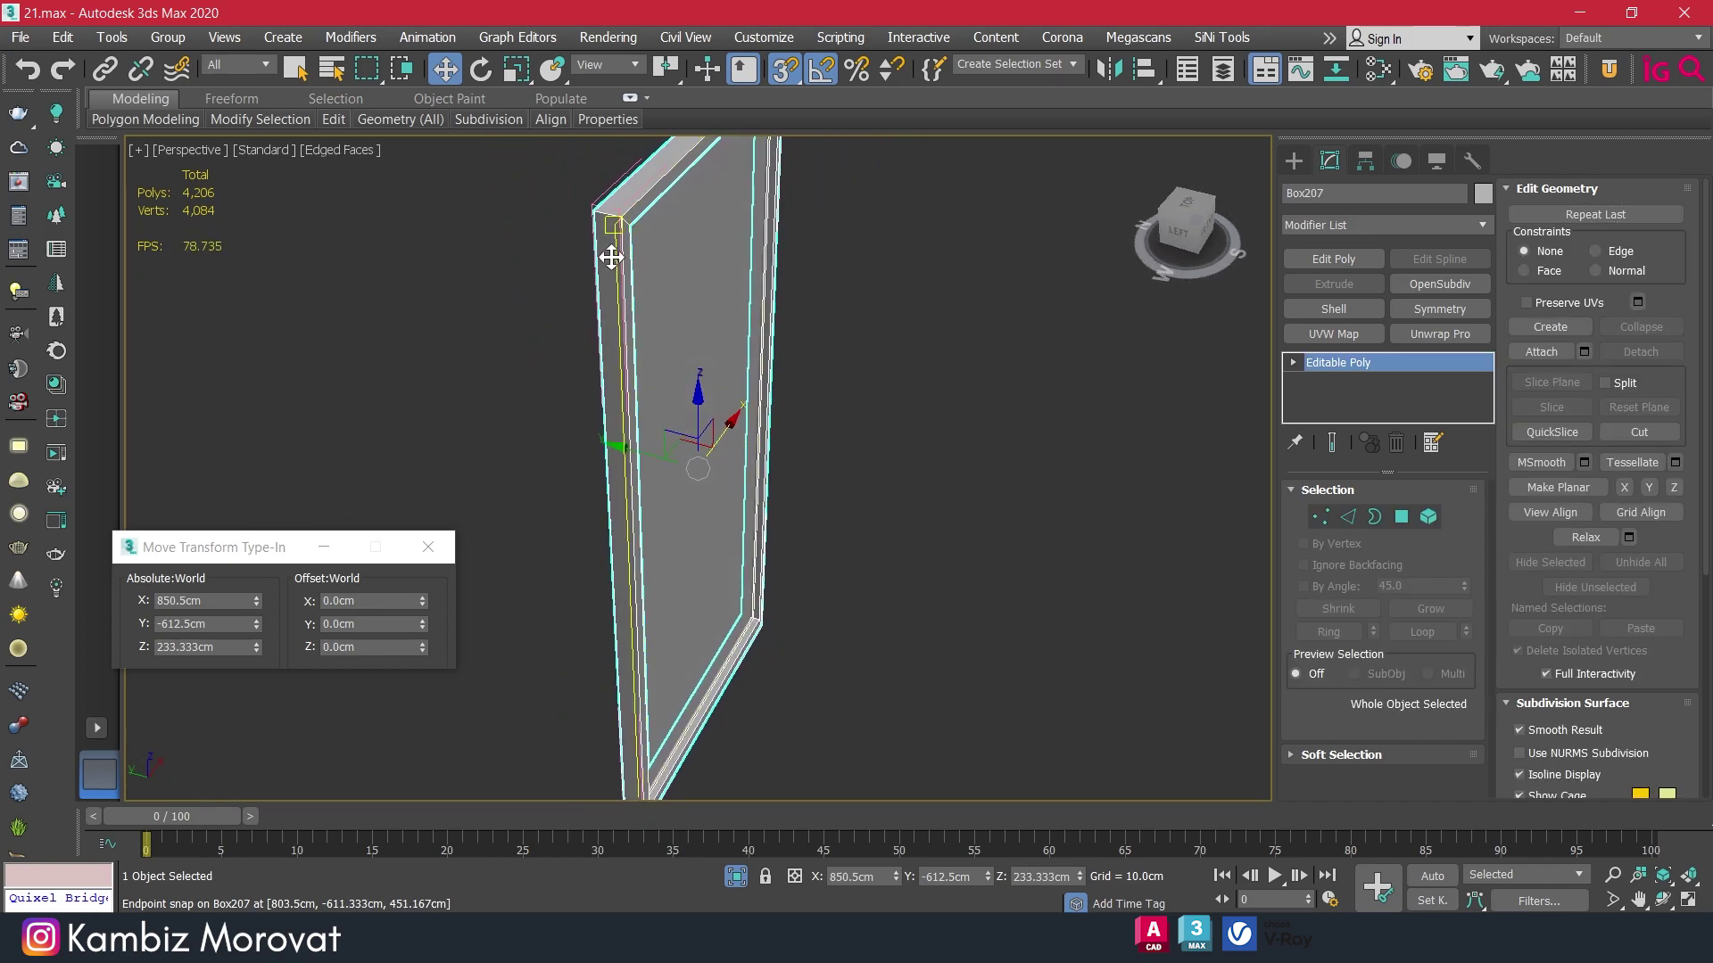
left_click(1397, 515)
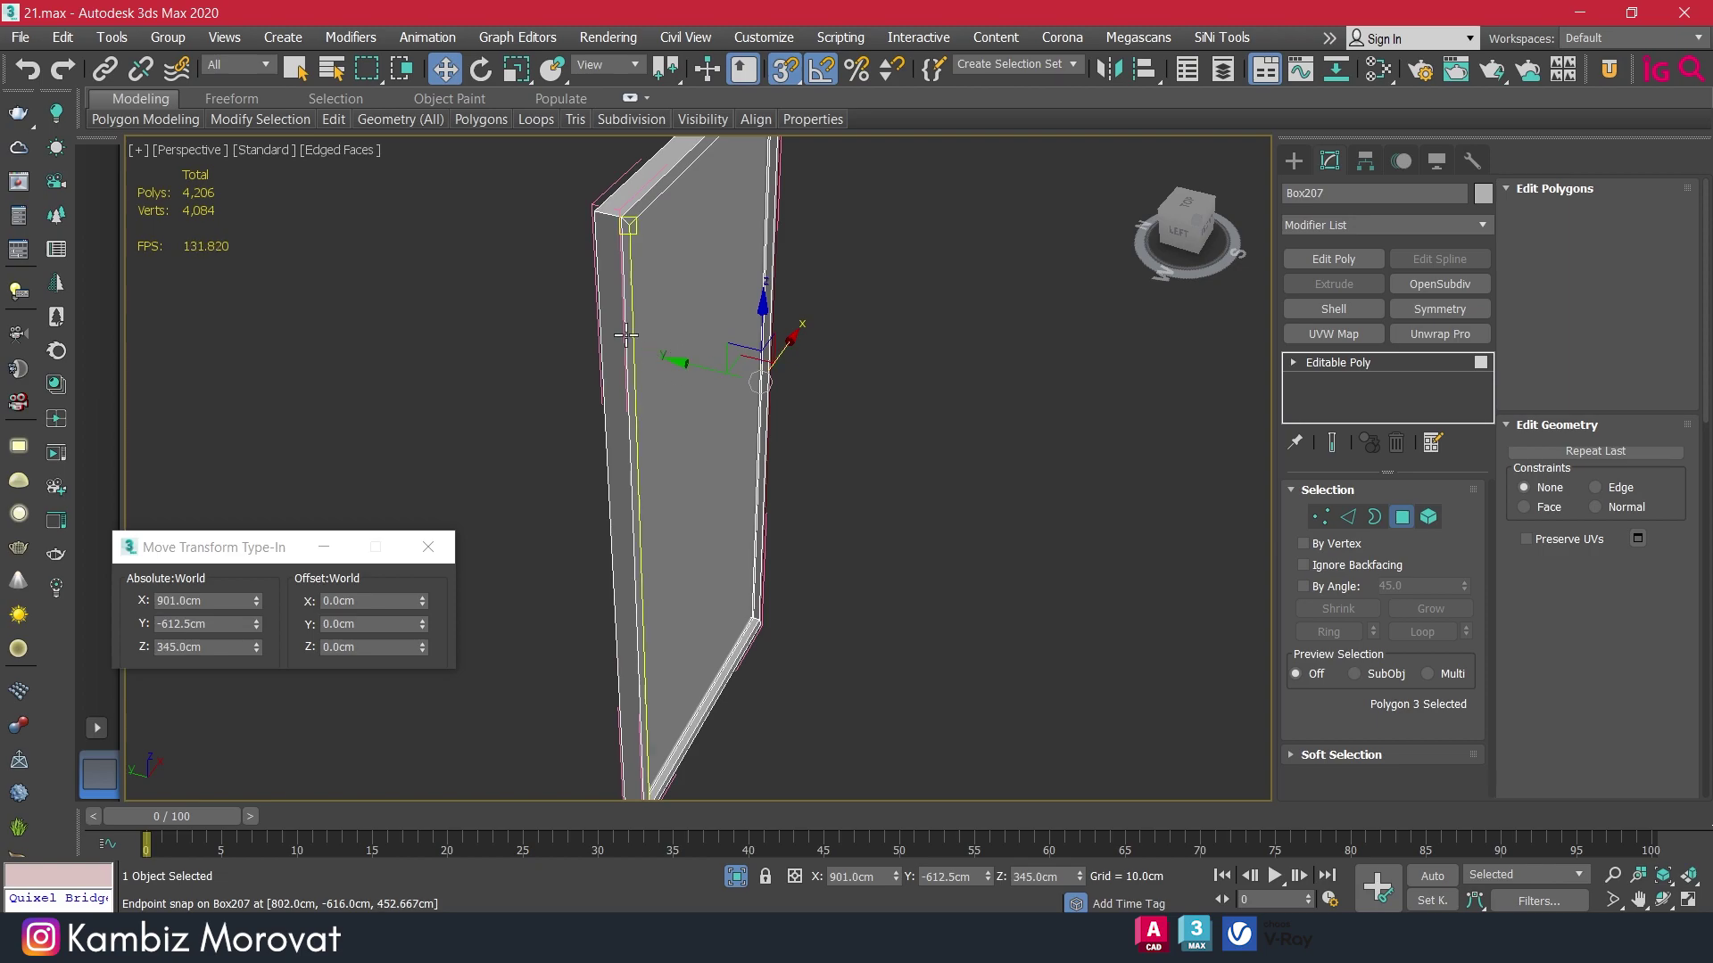
left_click(613, 329)
middle_click_drag(613, 329, 740, 344, "alt")
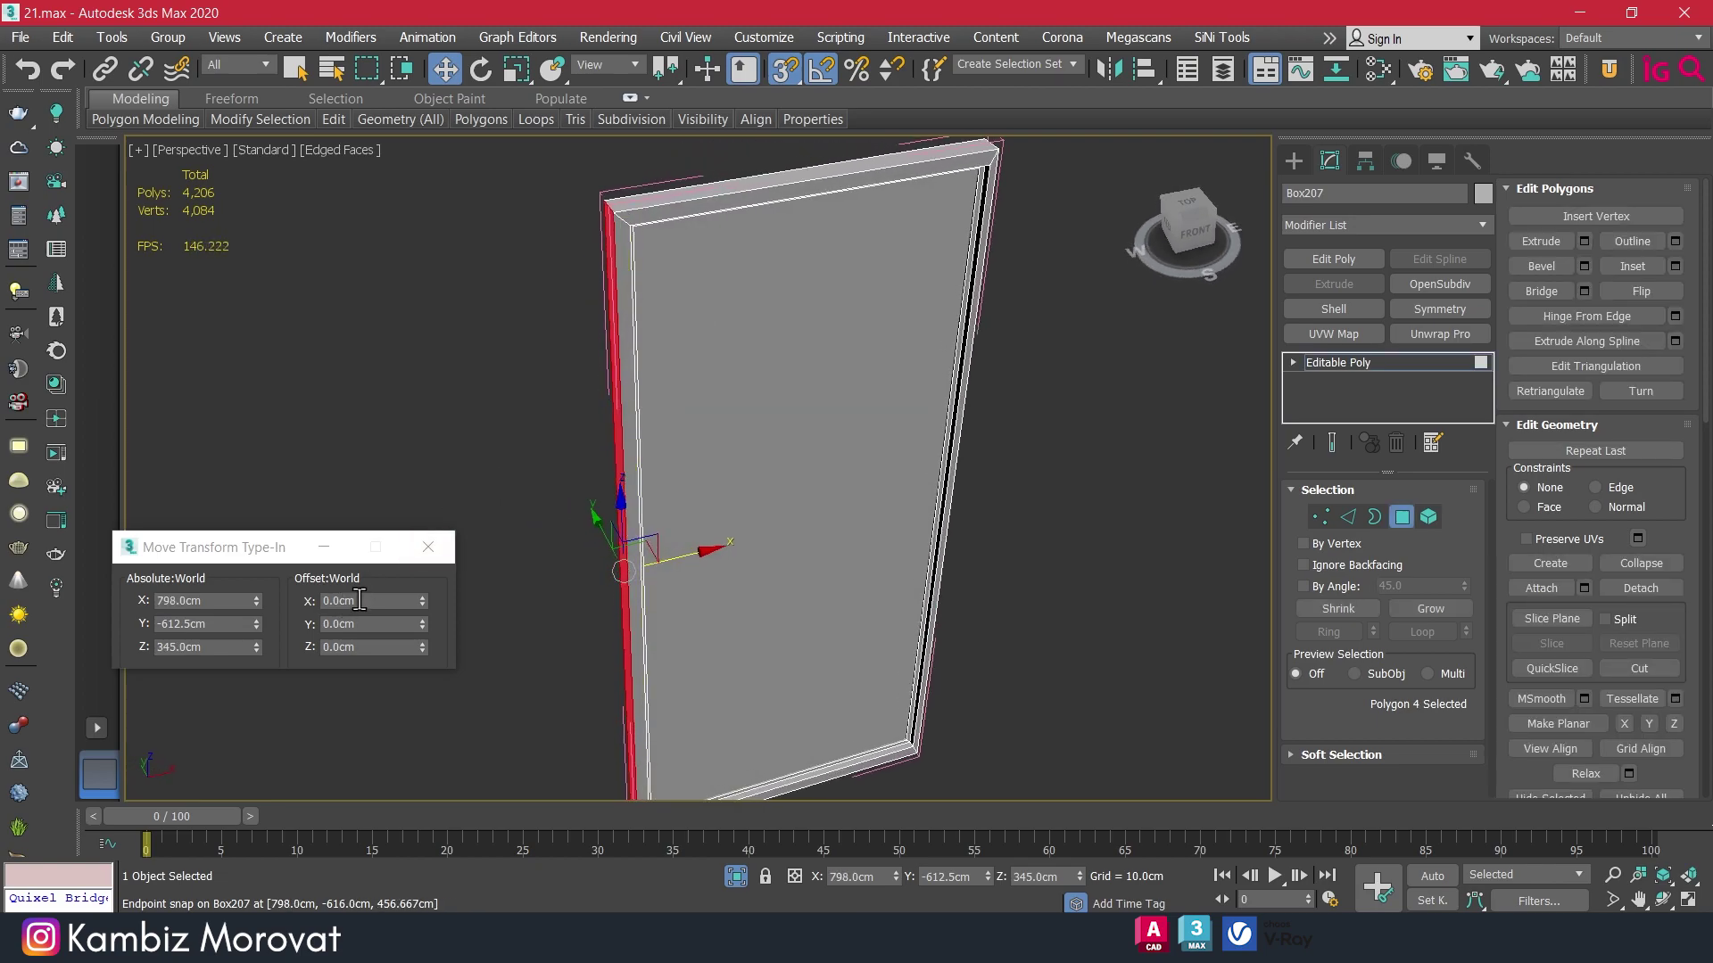
Offset the side face 2 cm along X, then close the group and exit isolation.
left_click(360, 599)
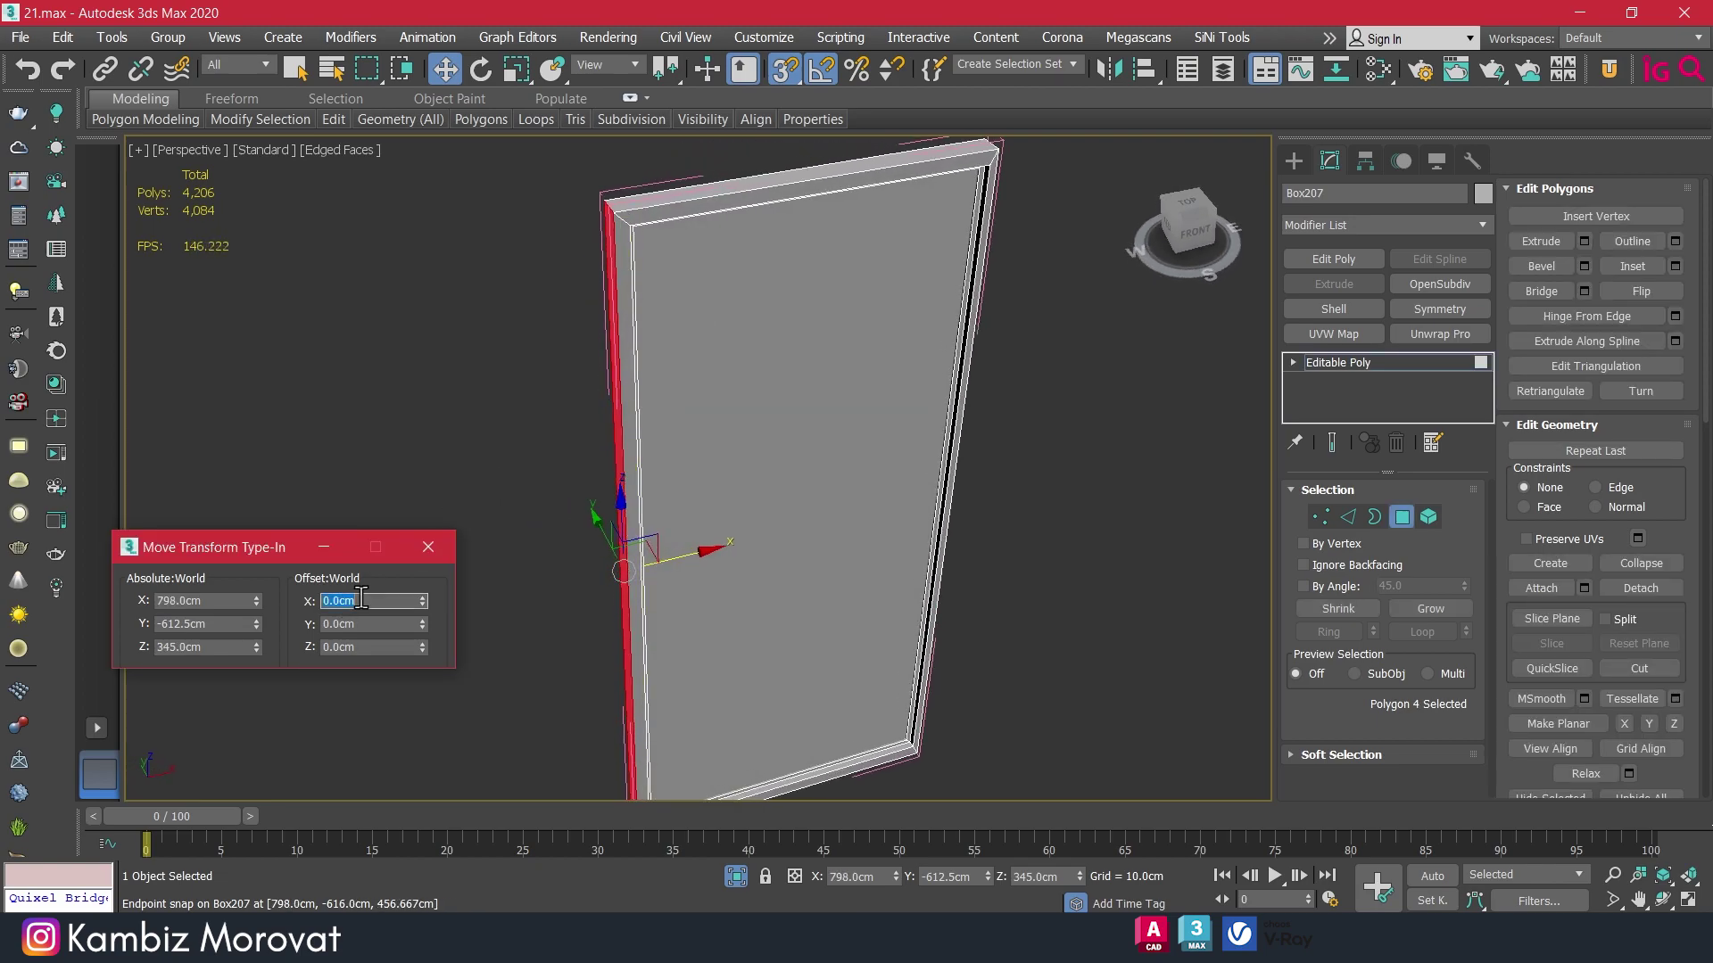
type("2")
key("Return")
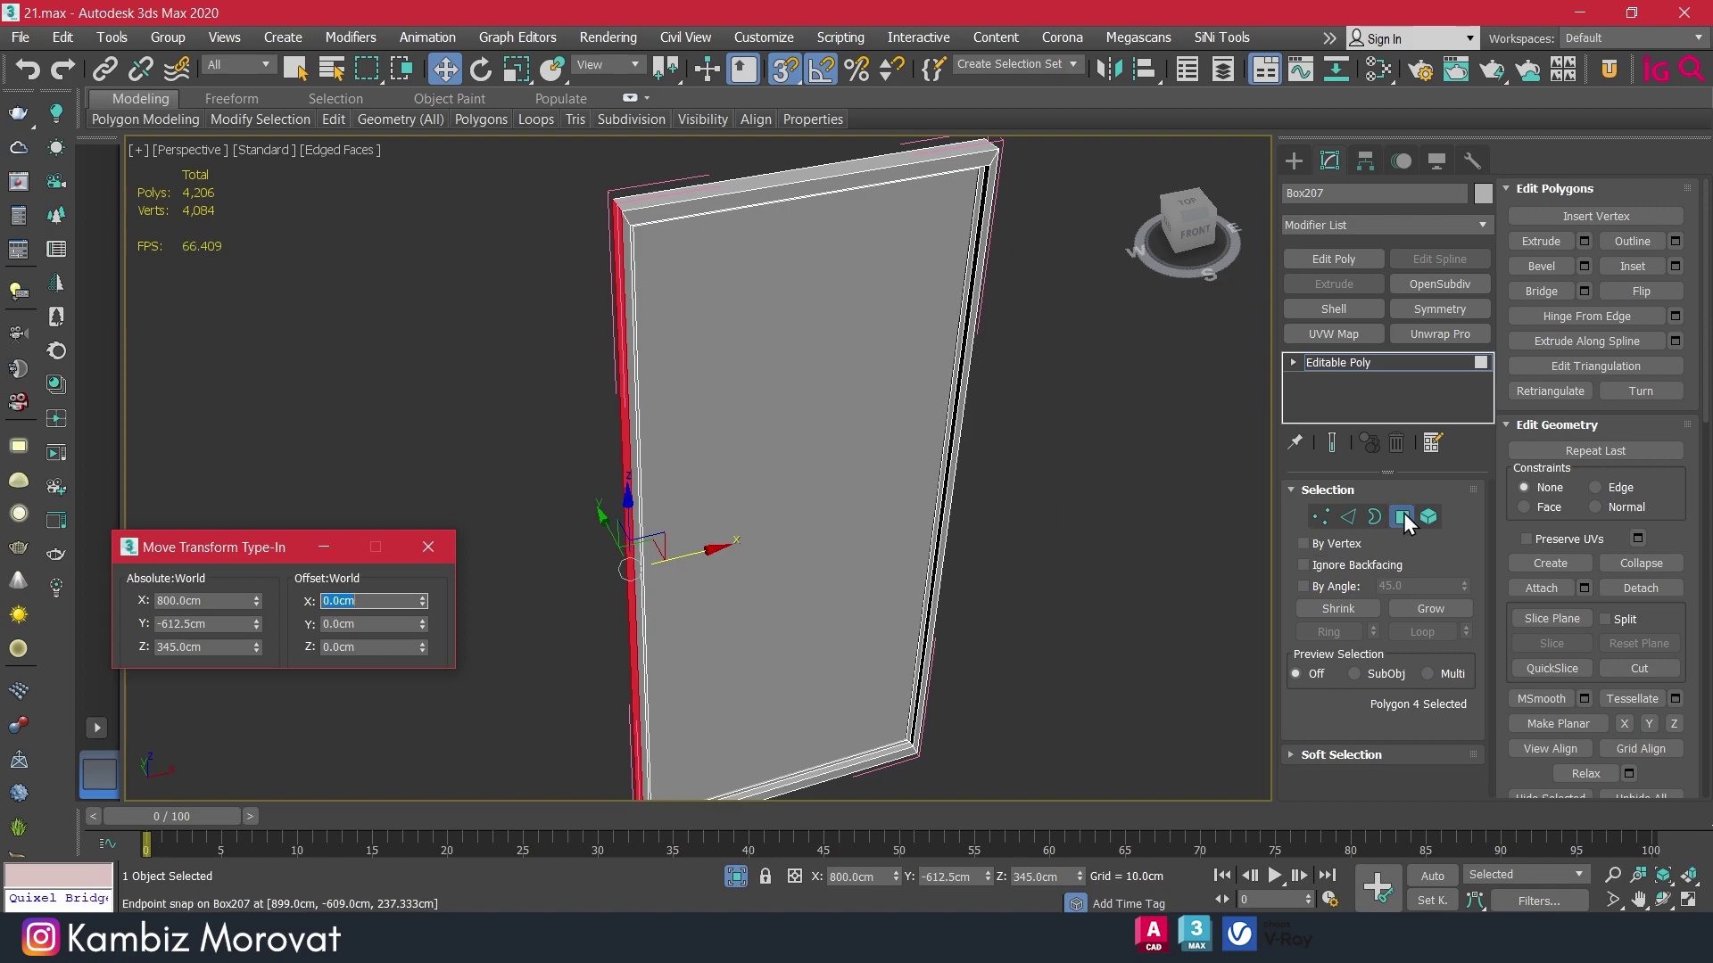
left_click(1401, 517)
left_click(166, 36)
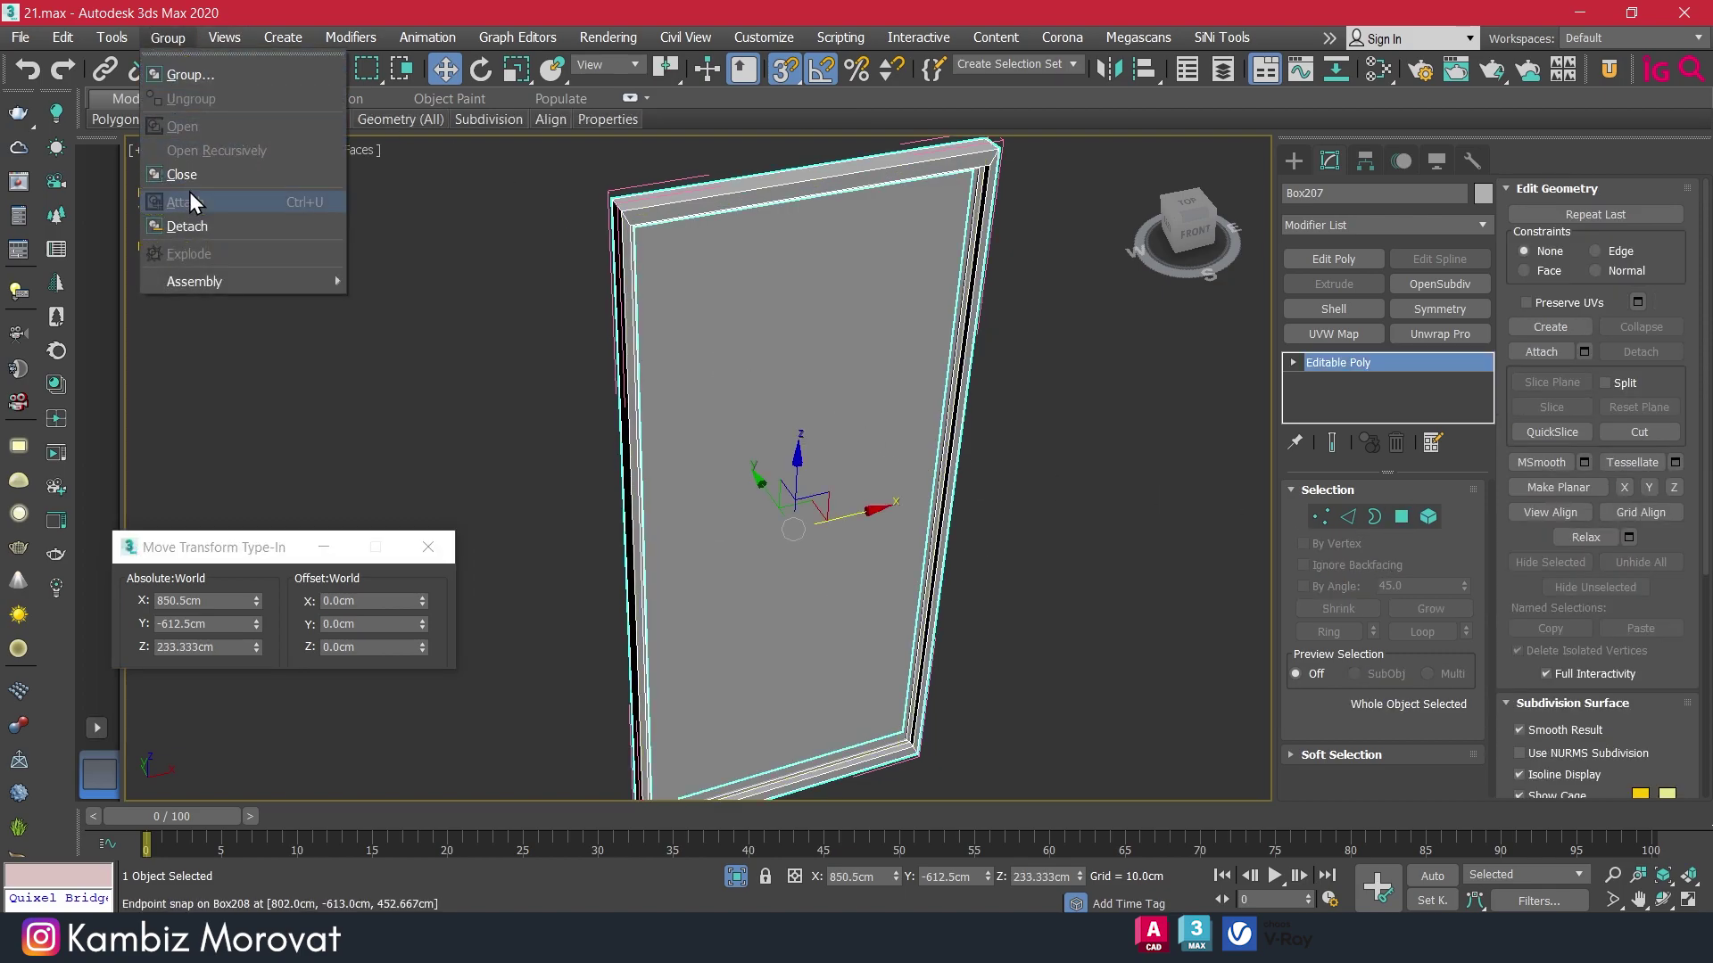
left_click(189, 201)
left_click(733, 406)
Nudge Group060 2 cm left to X 847.5 so it sits tight against its neighbour.
left_click(742, 871)
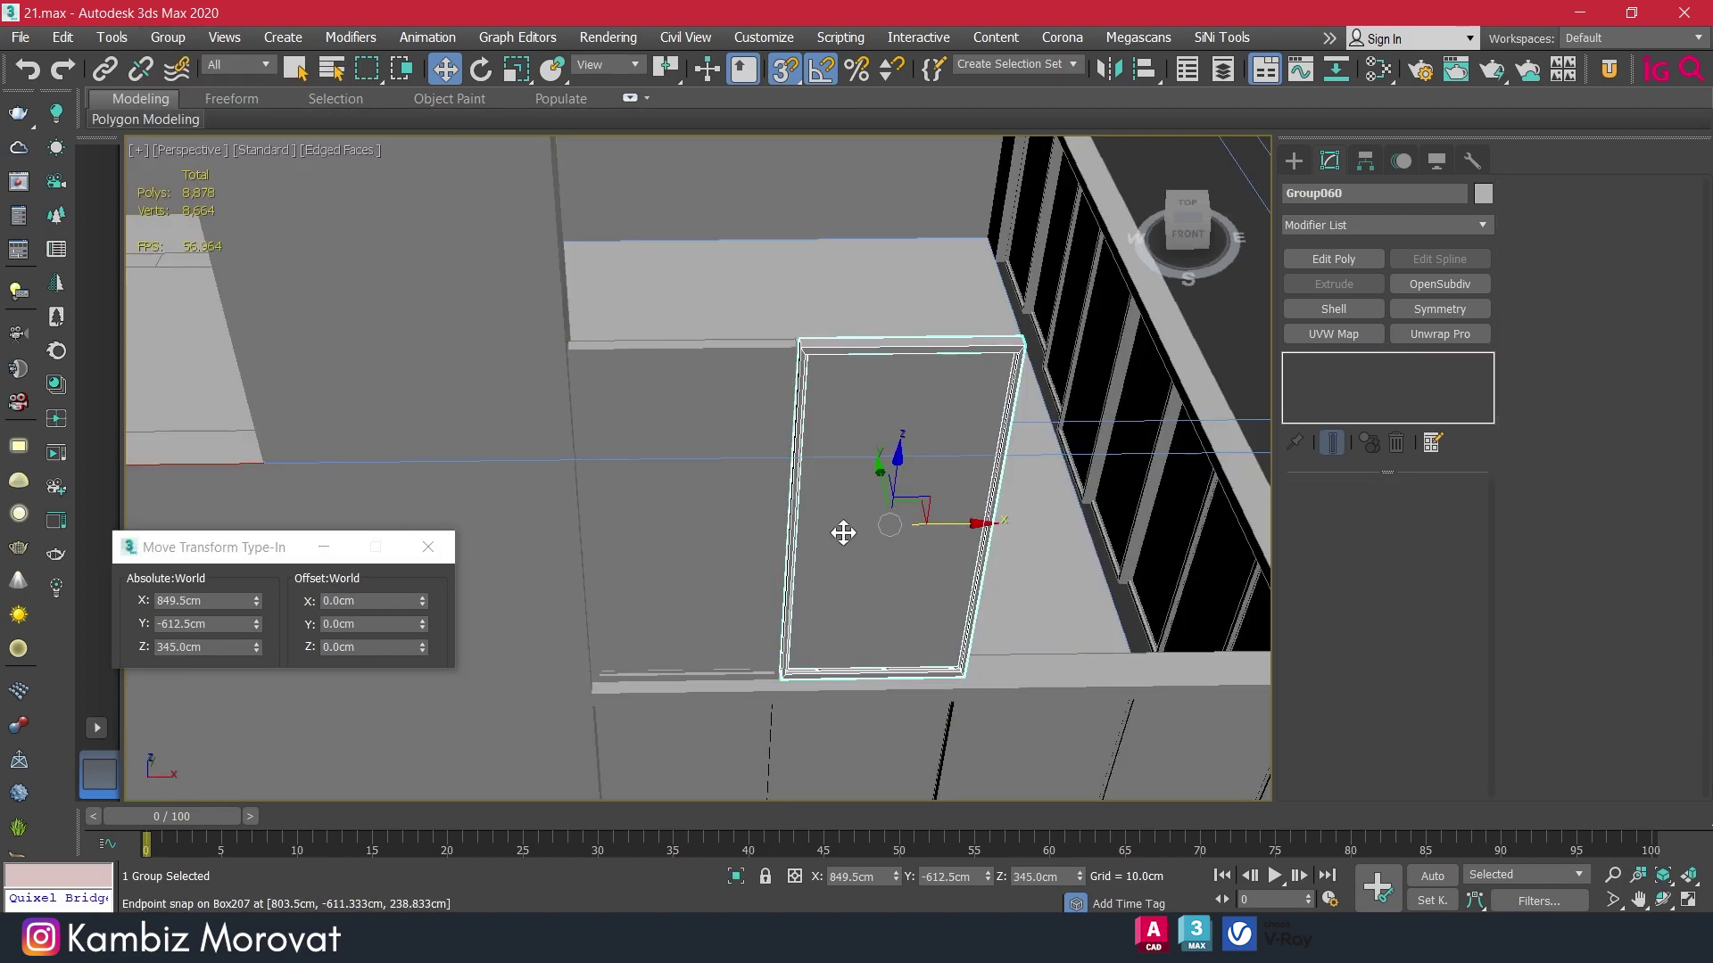
left_click_drag(933, 526, 1026, 520)
right_click(956, 482)
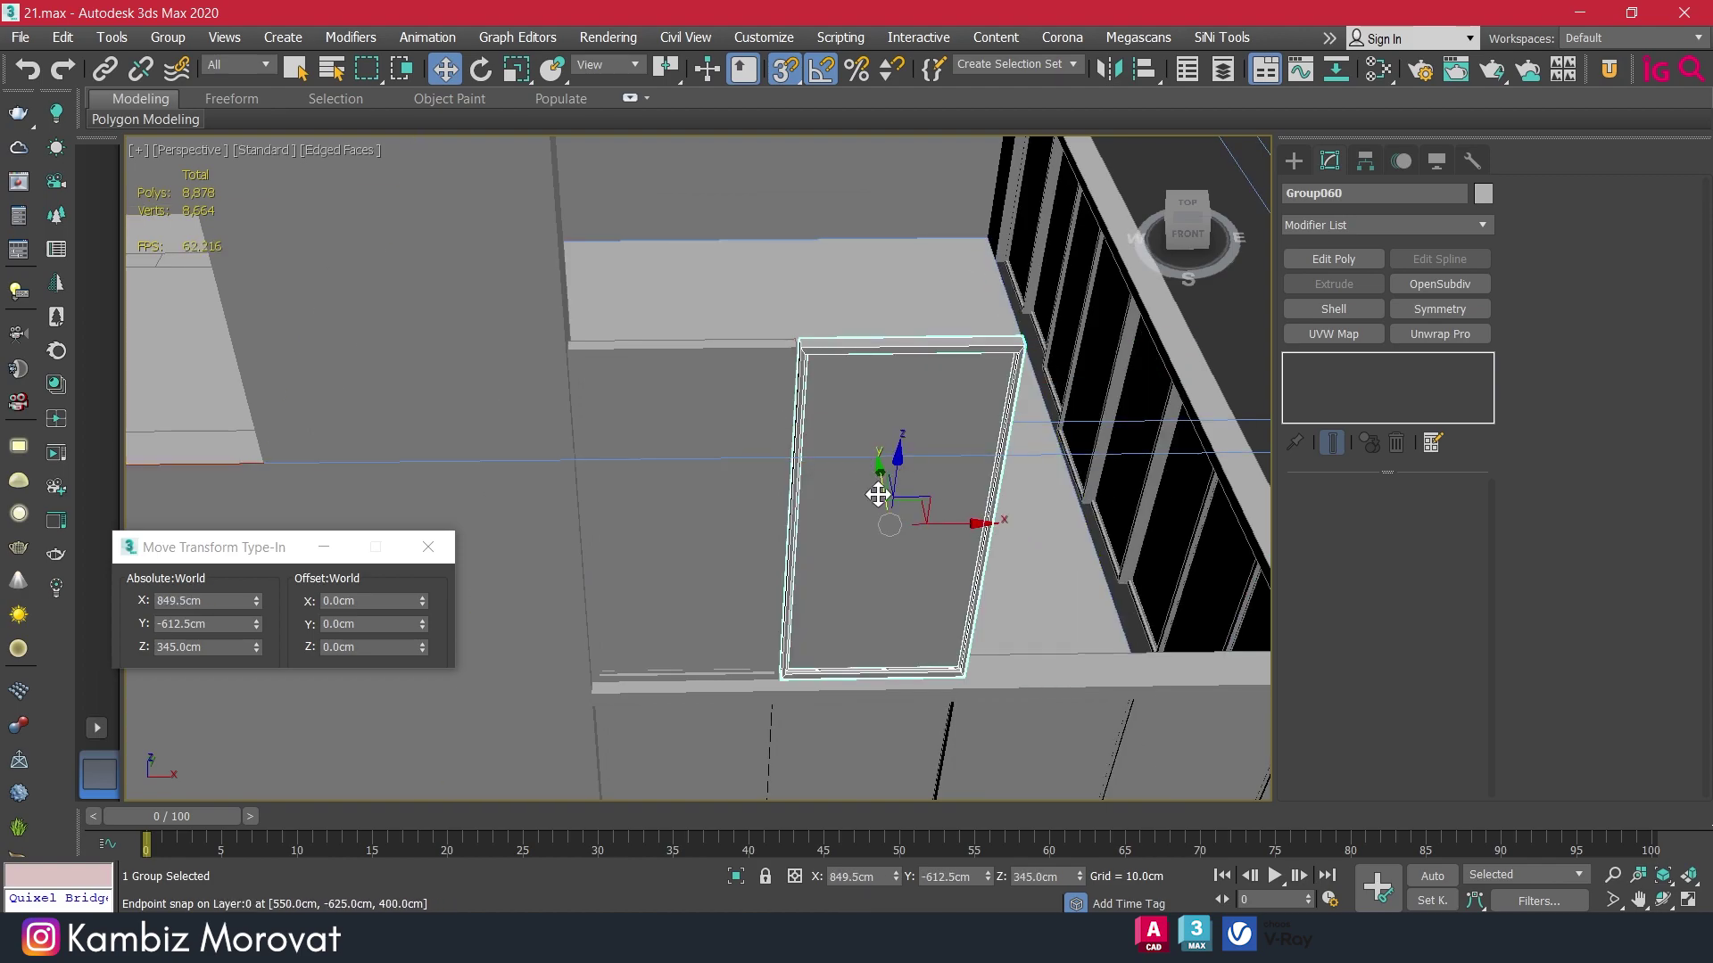
scroll(820, 363, "up", 4)
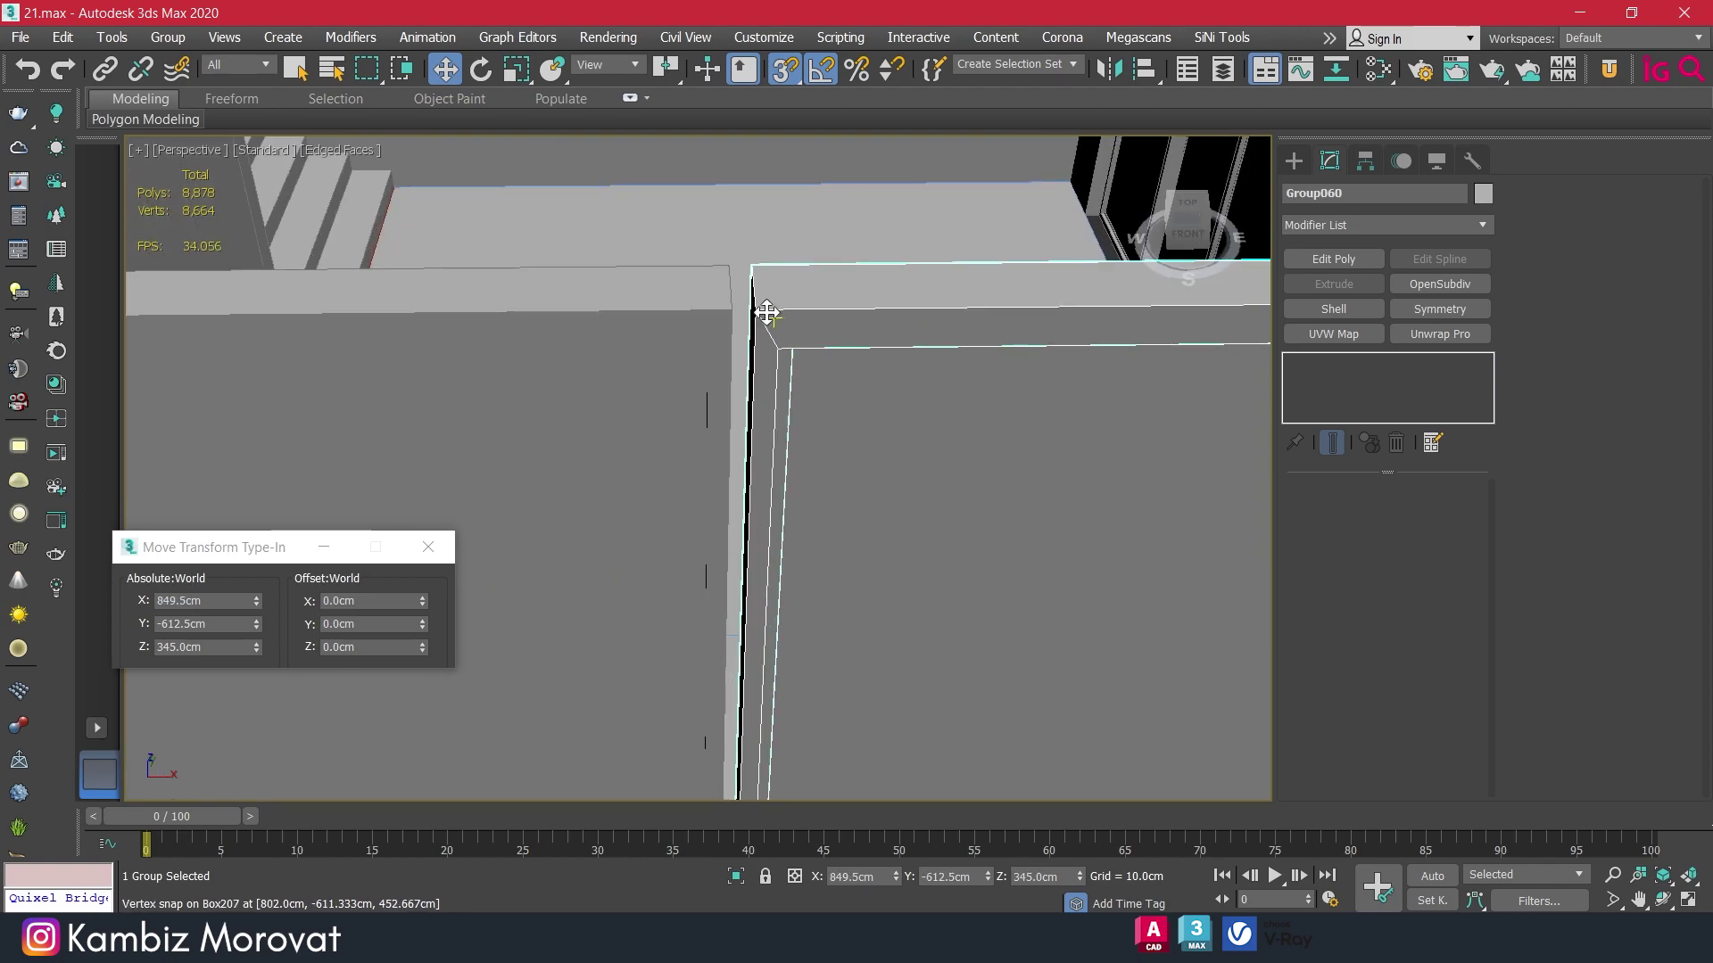
left_click_drag(755, 307, 734, 306)
scroll(767, 325, "down", 5)
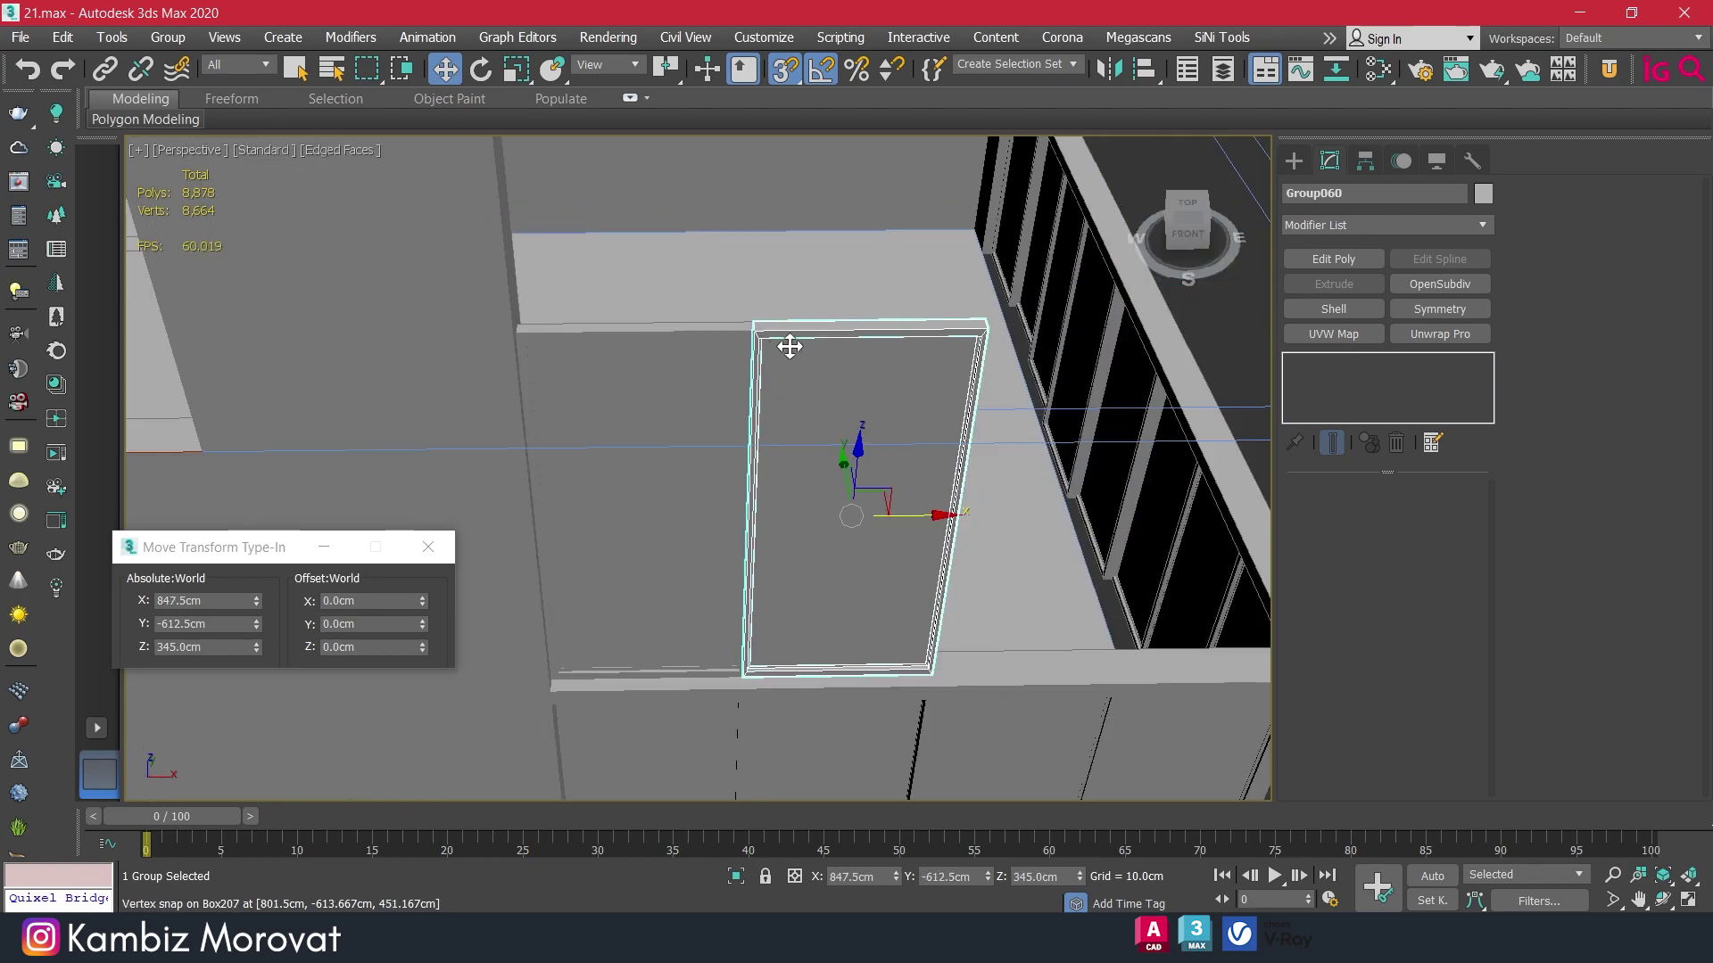
mouse_move(787, 348)
middle_mouse_down("alt")
mouse_move(803, 211)
mouse_move(842, 325)
mouse_move(807, 241)
mouse_move(860, 317)
mouse_move(848, 359)
mouse_move(768, 291)
mouse_move(757, 358)
mouse_move(833, 363)
middle_mouse_up("alt")
scroll(816, 281, "down", 2)
scroll(735, 279, "down", 2)
scroll(833, 363, "up", 3)
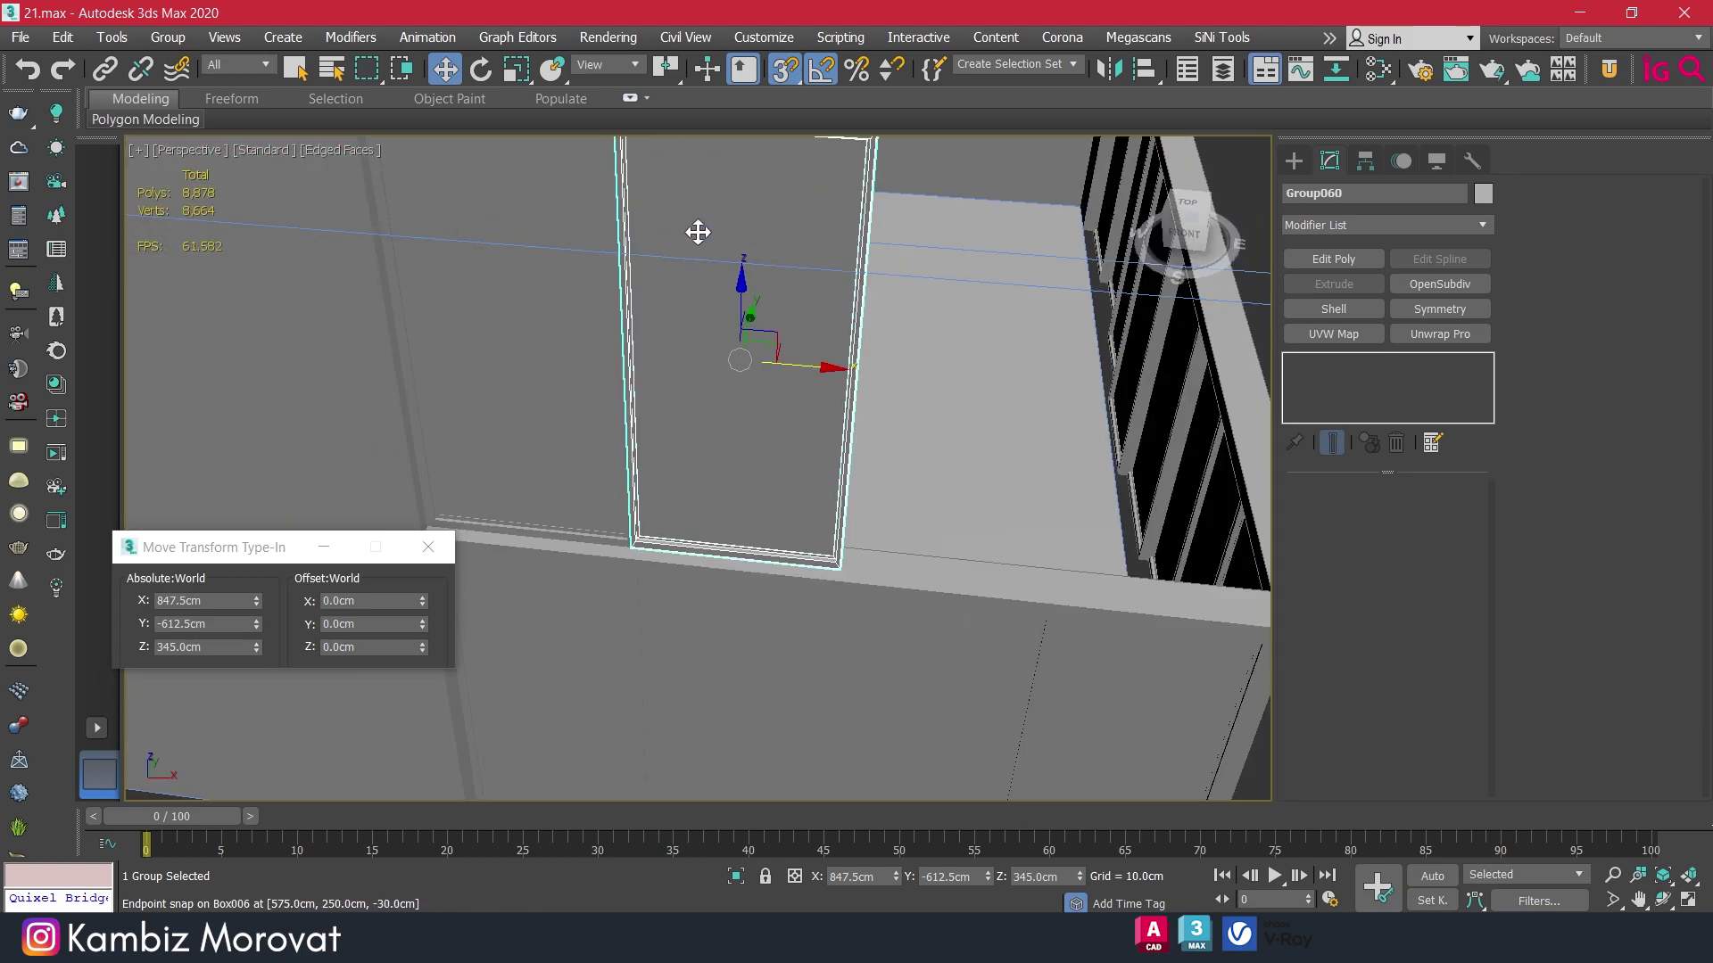
mouse_move(750, 280)
middle_mouse_down("alt")
mouse_move(693, 316)
mouse_move(766, 421)
middle_mouse_up("alt")
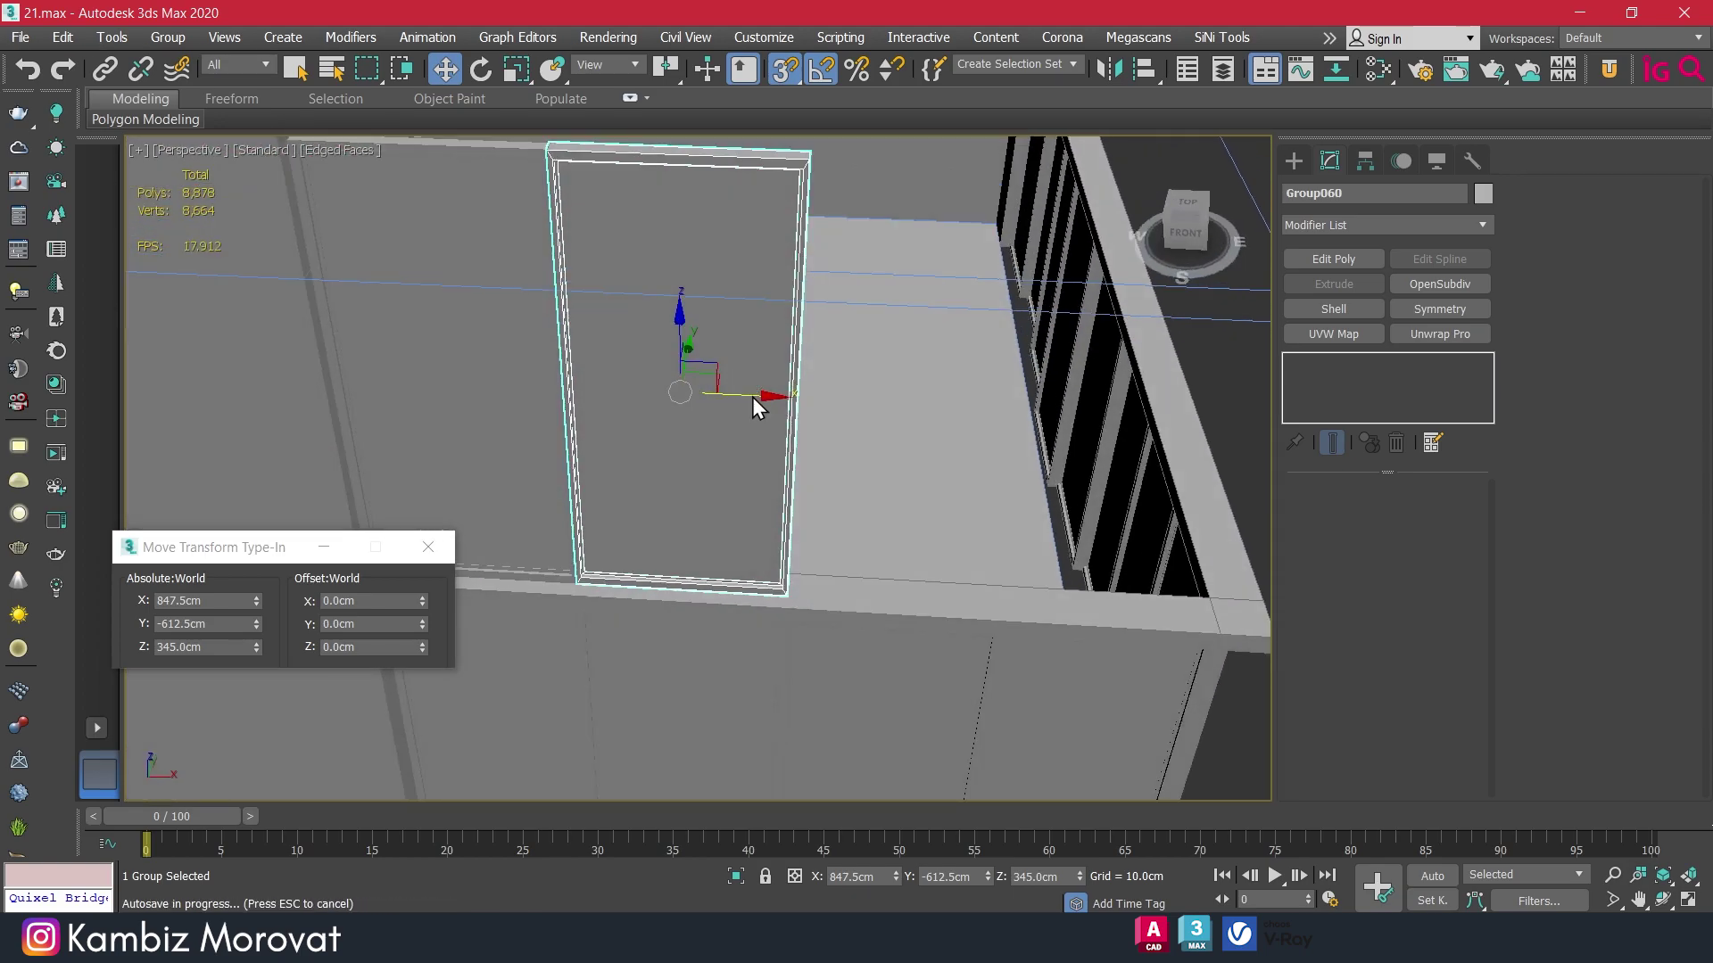
scroll(584, 581, "up", 3)
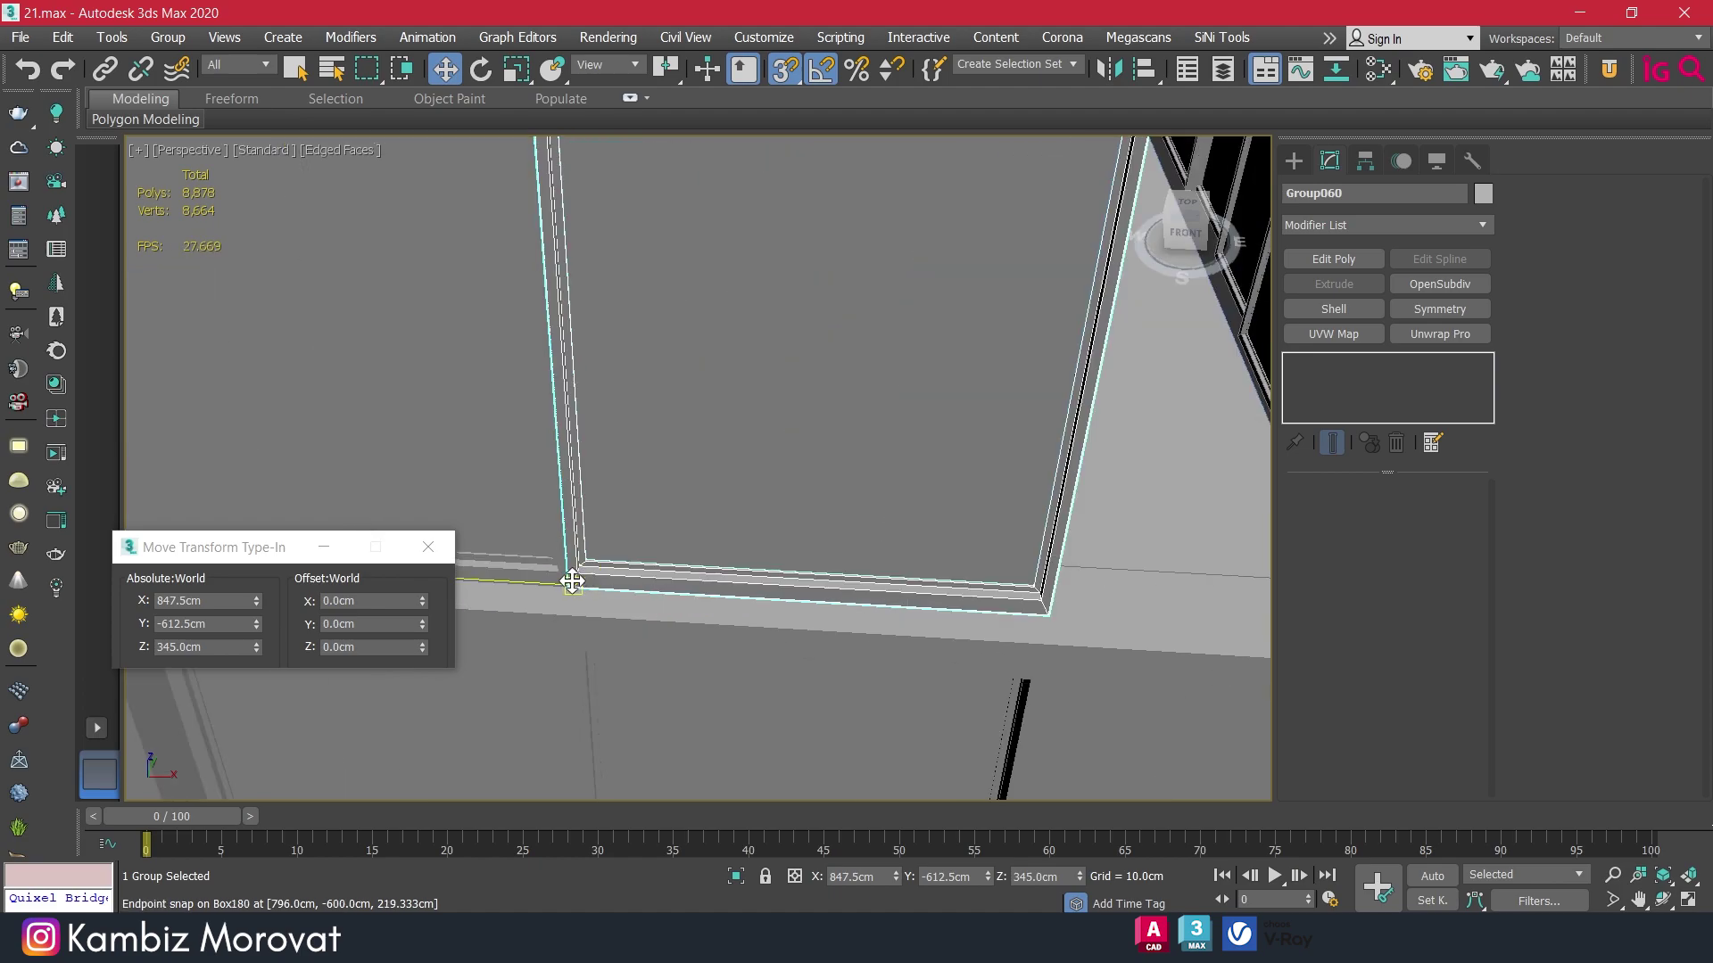
Snap-clone a second frame copy, Group061, along the facade and set its X to 948.5.
left_click_drag(571, 582, 1050, 613, "shift")
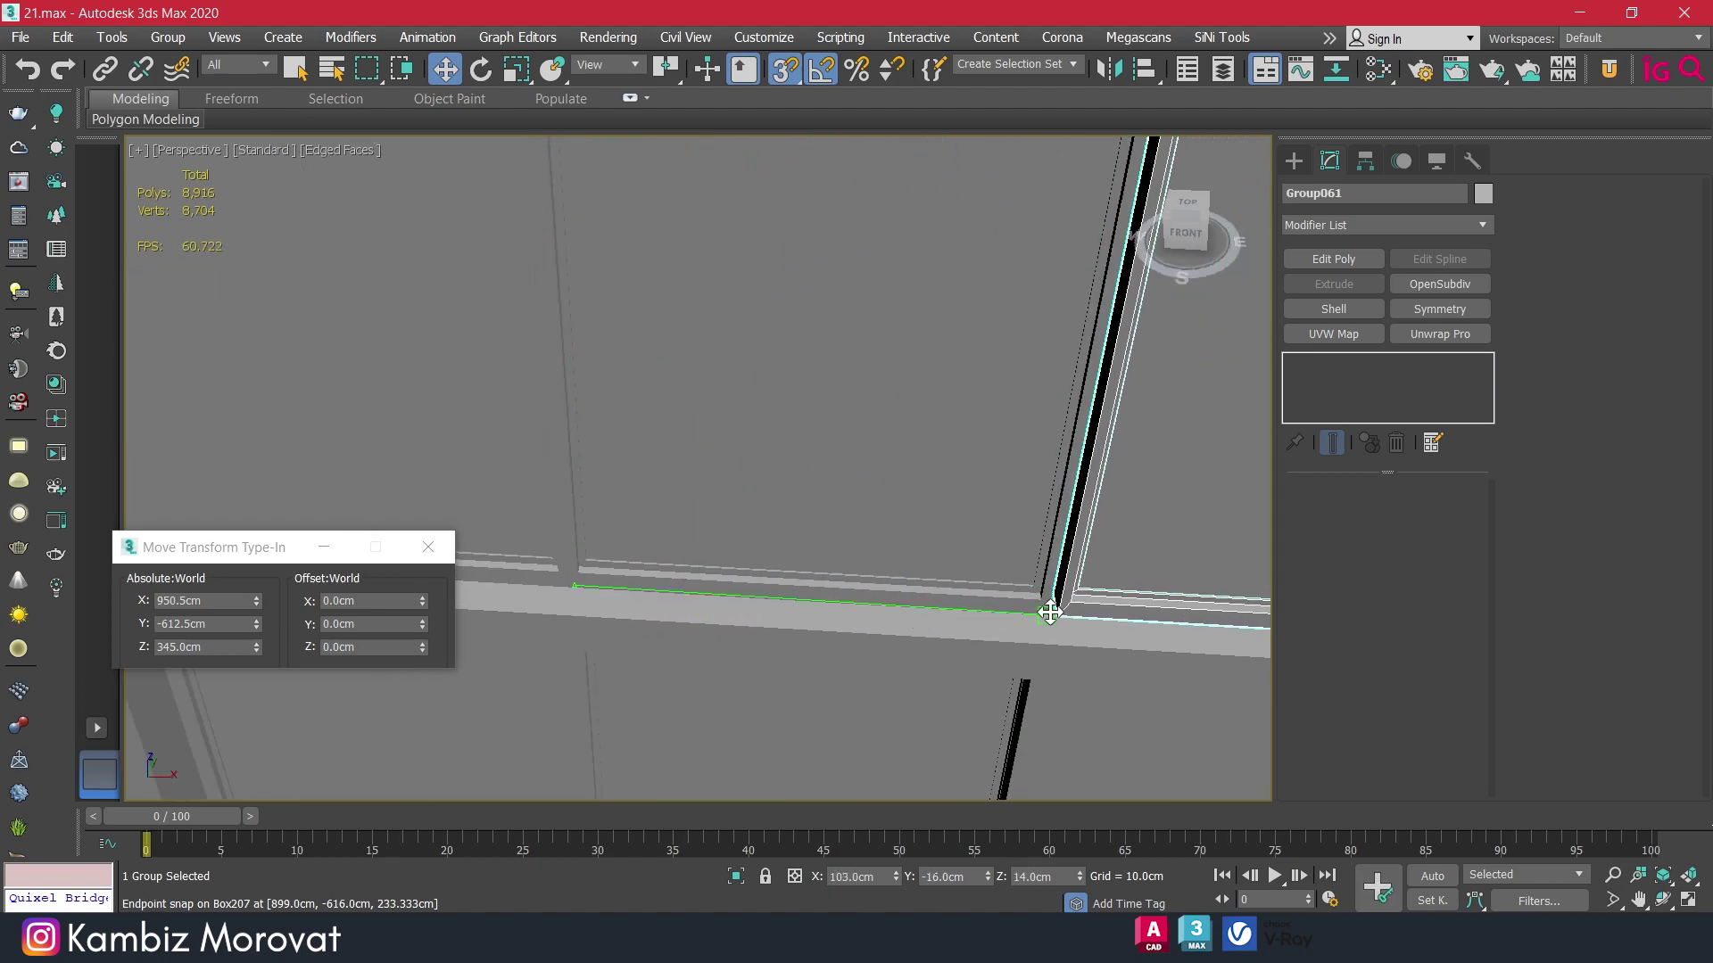
scroll(1062, 602, "up", 3)
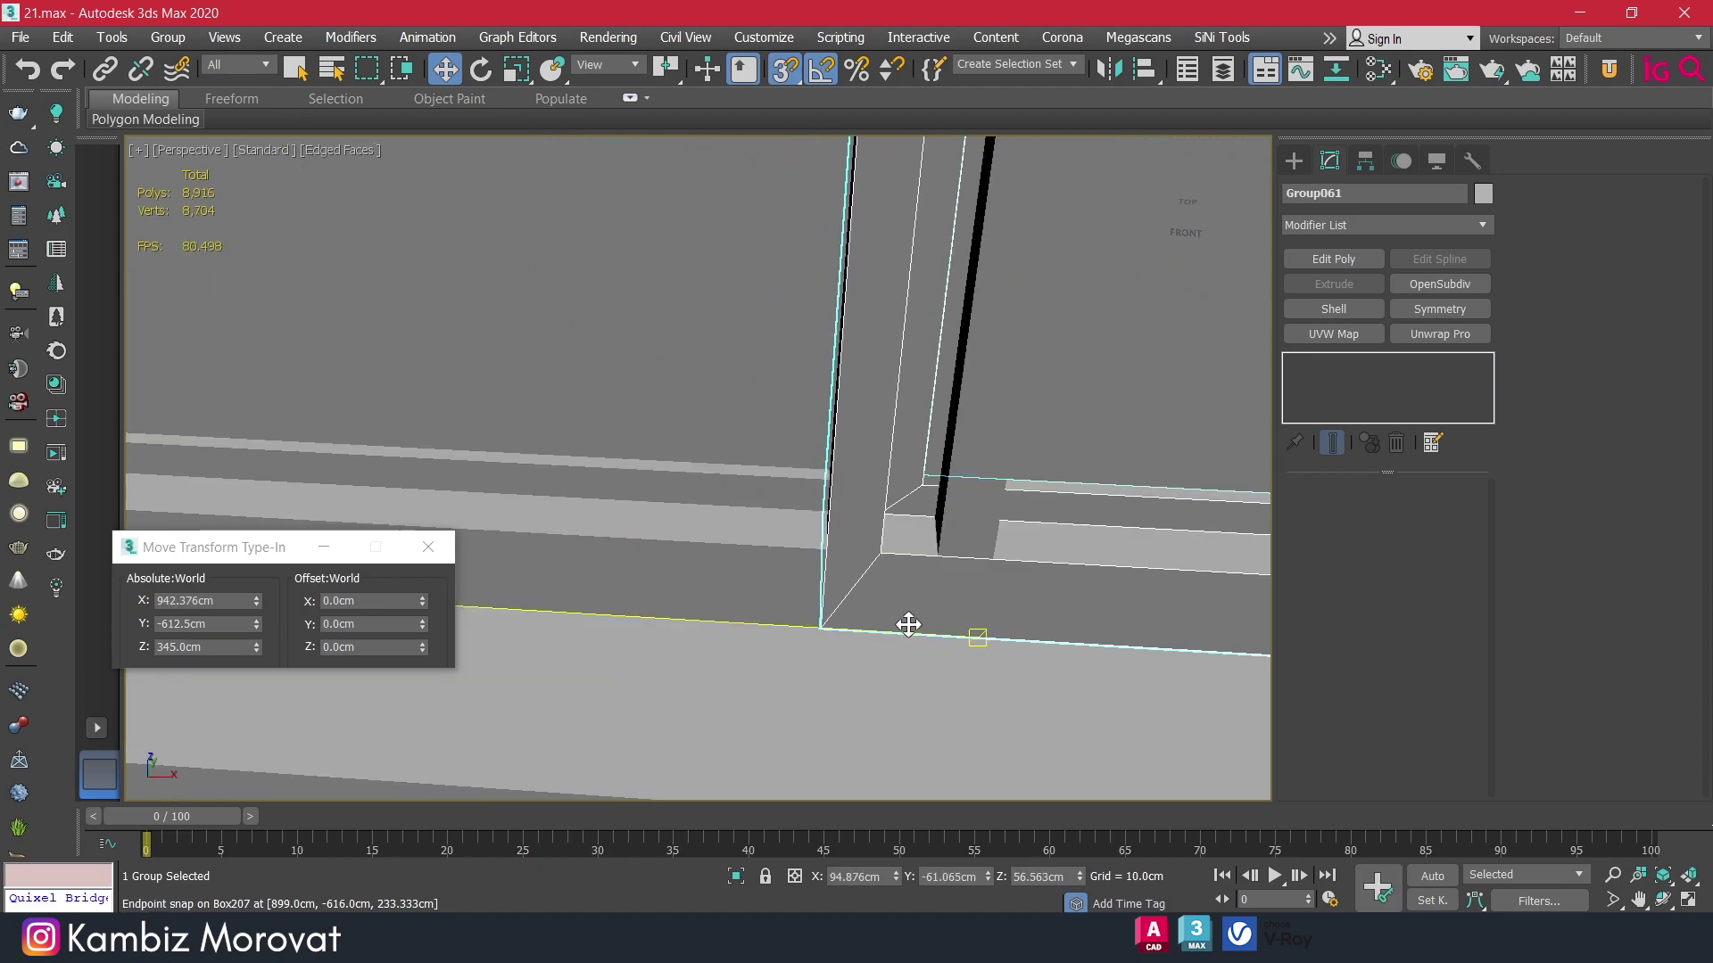
left_click_drag(1309, 674, 976, 635)
left_click(859, 562)
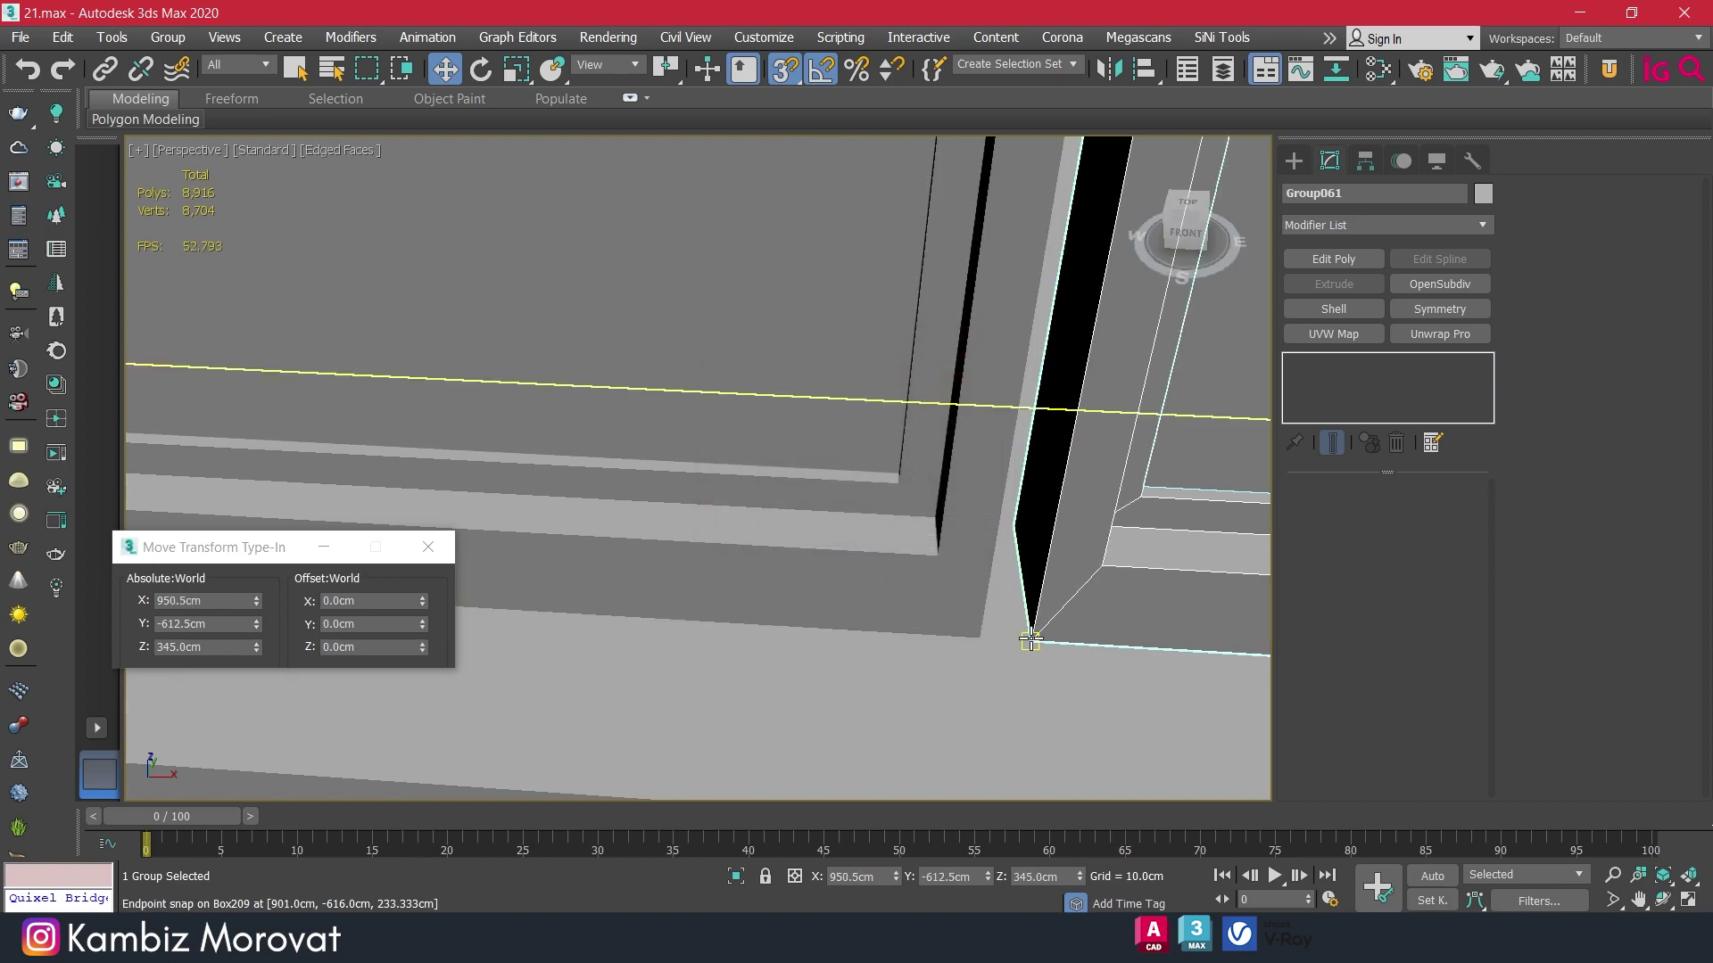
scroll(1035, 639, "down", 2)
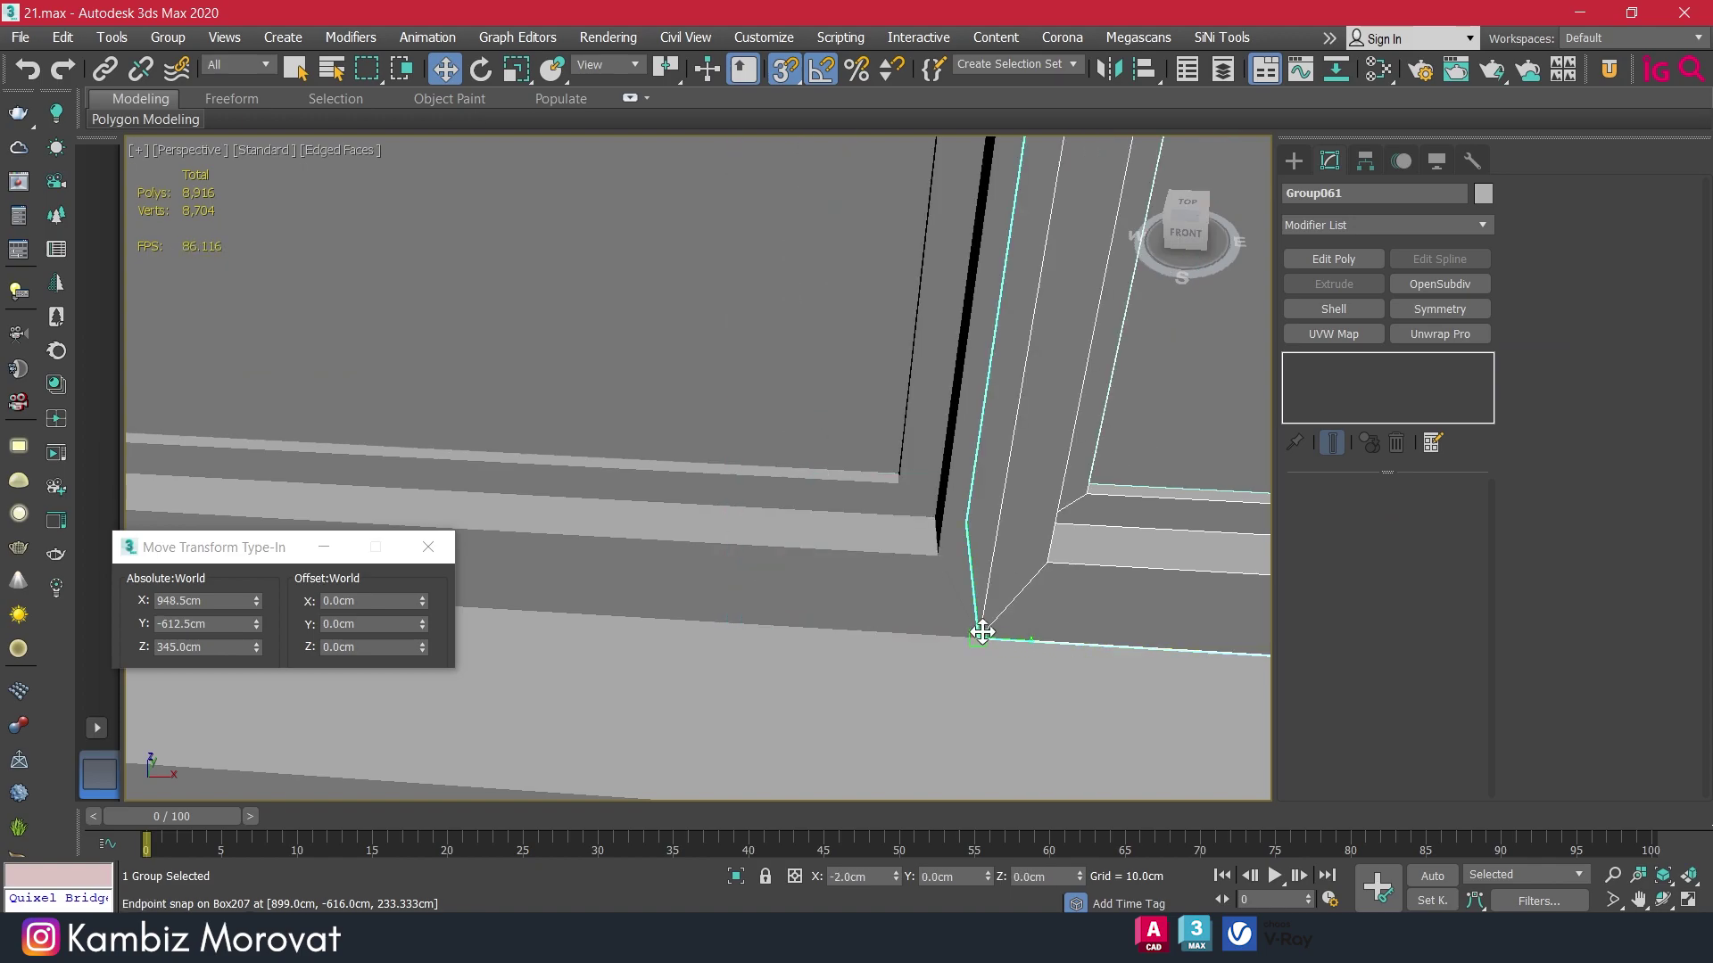
scroll(982, 624, "down", 3)
mouse_move(1002, 624)
left_mouse_down()
mouse_move(768, 593)
mouse_move(732, 551)
left_mouse_up()
Snap-clone a third frame copy, Group062, to the next corner at the building's edge.
scroll(750, 596, "up", 4)
scroll(737, 598, "up", 1)
scroll(622, 547, "down", 3)
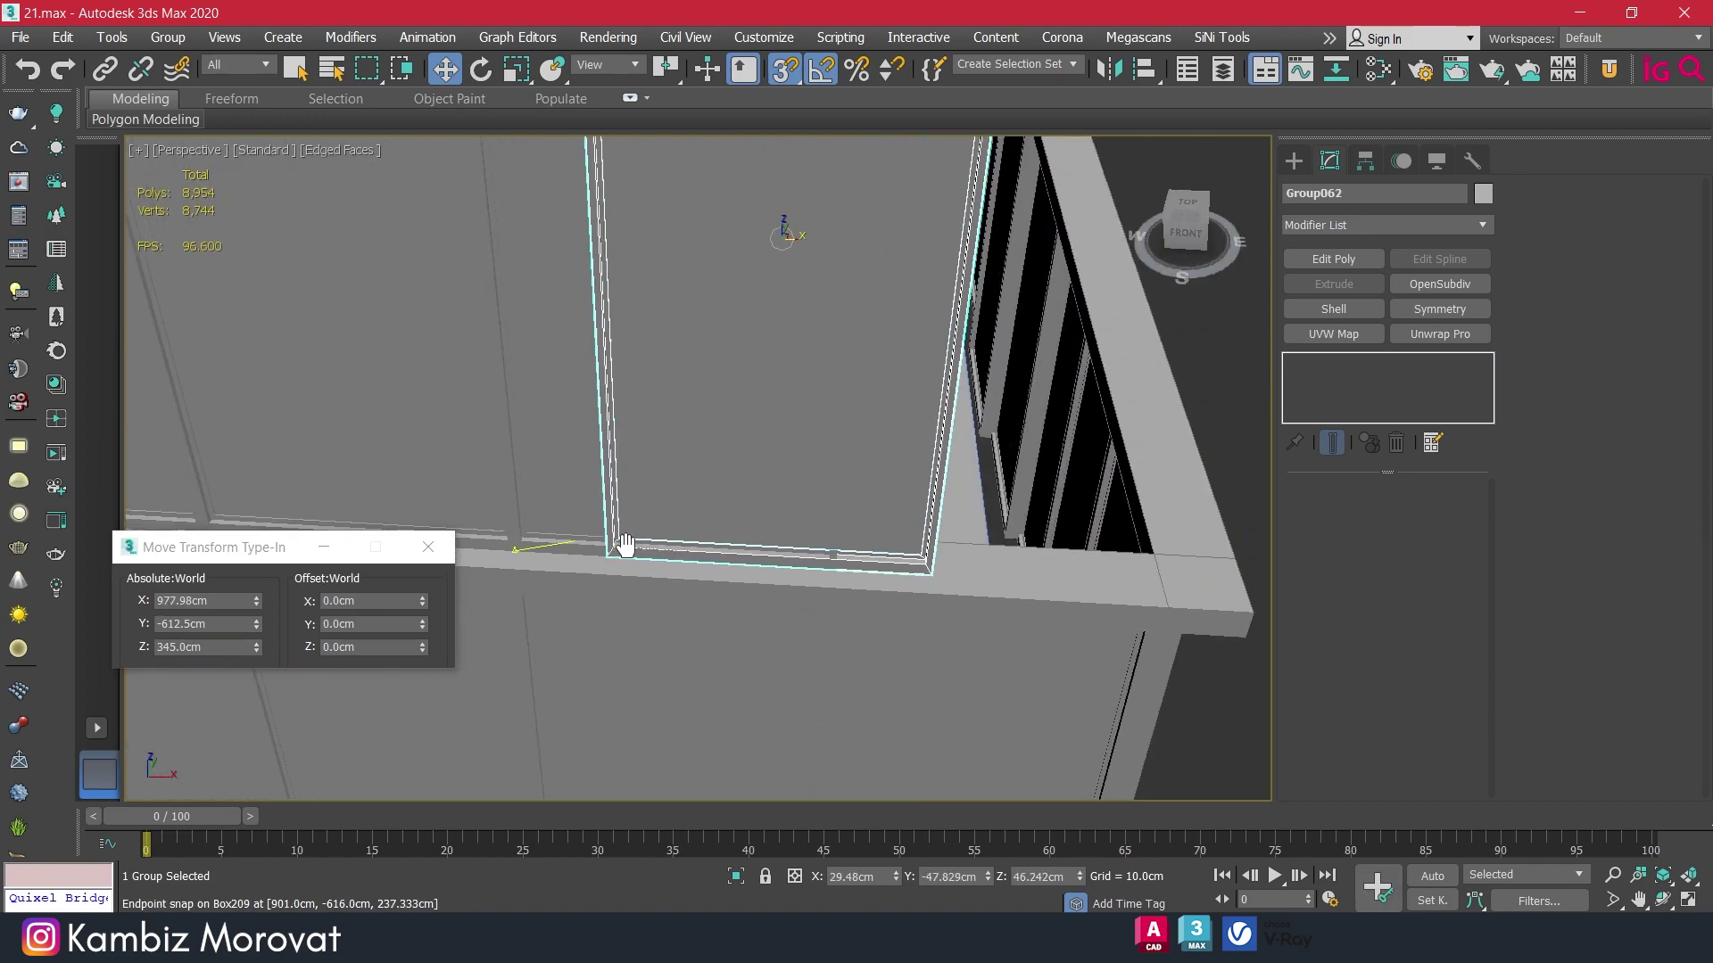
scroll(887, 578, "up", 3)
scroll(753, 562, "up", 3)
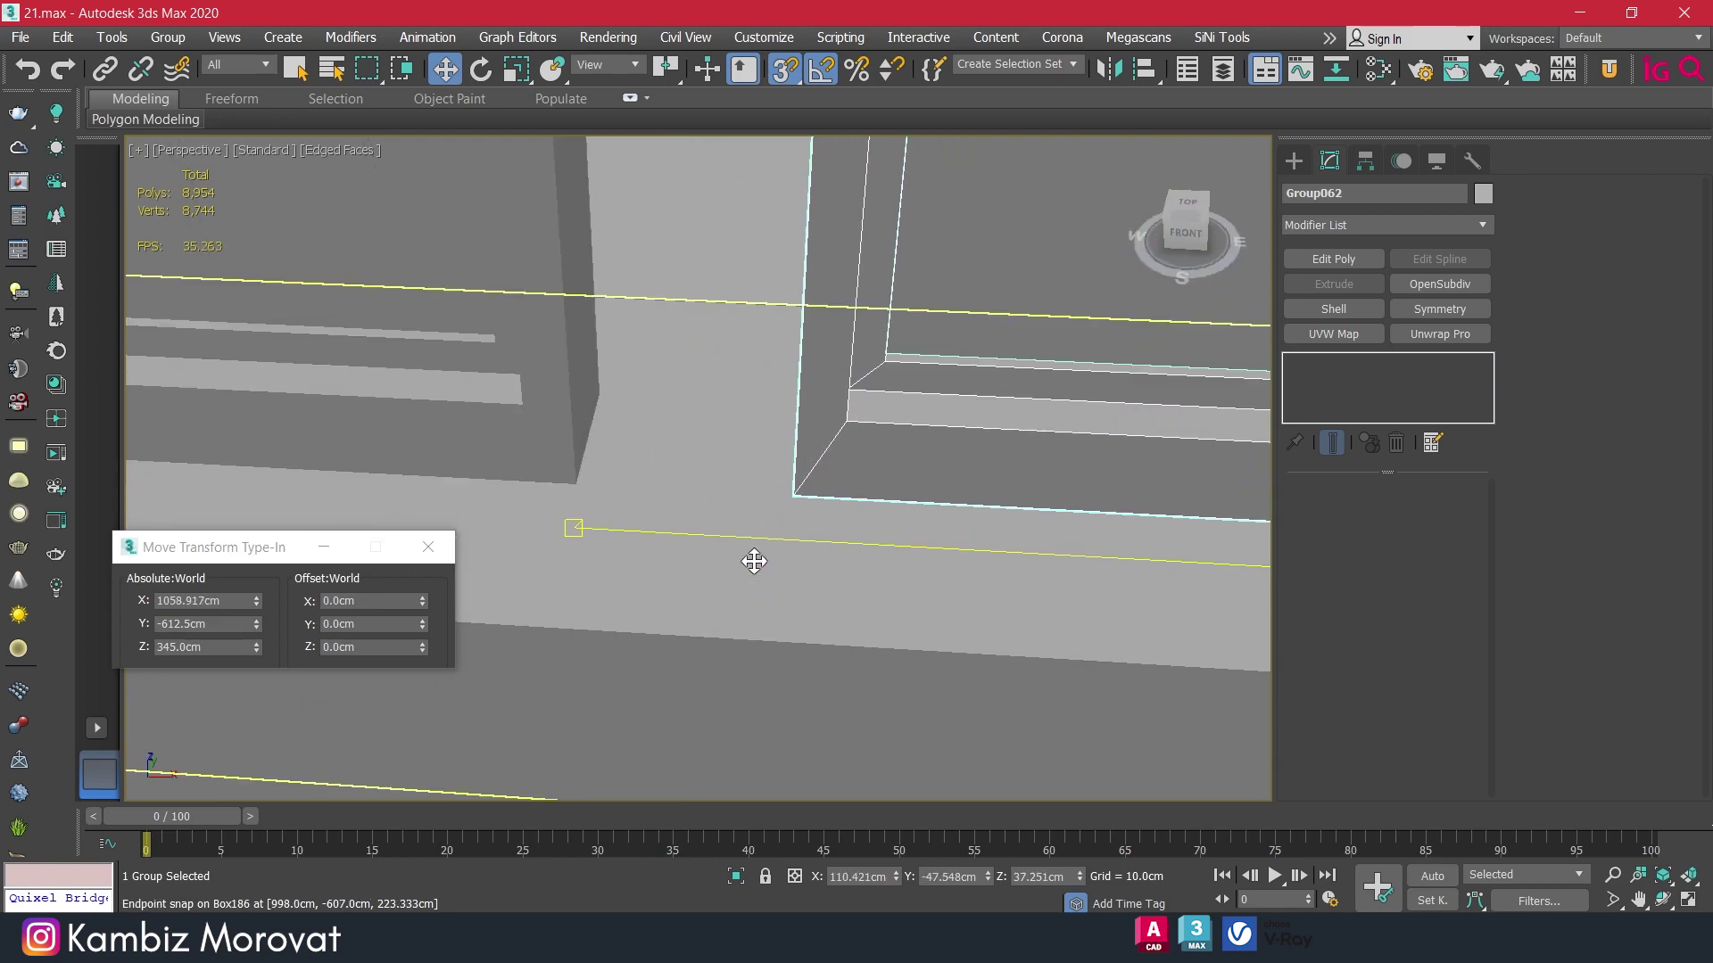
left_click_drag(732, 550, 575, 484, "shift")
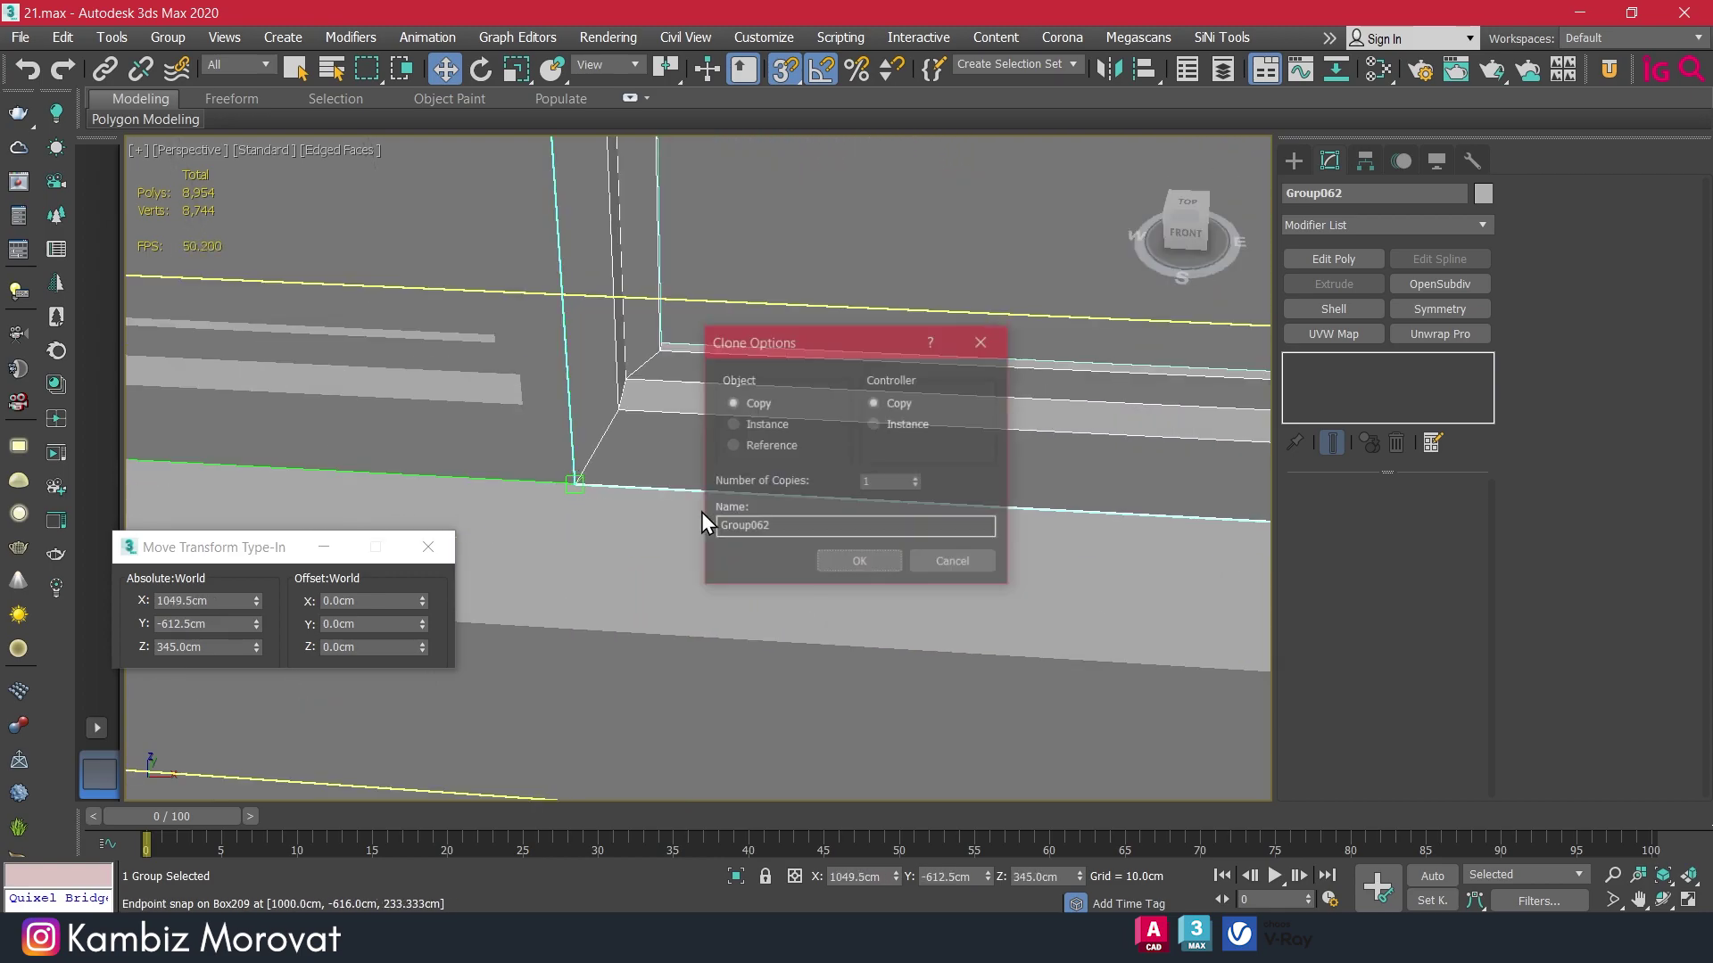
left_click(859, 560)
scroll(936, 535, "down", 3)
scroll(1008, 519, "down", 2)
mouse_move(1007, 519)
middle_mouse_down("alt")
mouse_move(656, 500)
mouse_move(1001, 512)
mouse_move(767, 384)
mouse_move(667, 505)
mouse_move(638, 433)
middle_mouse_up("alt")
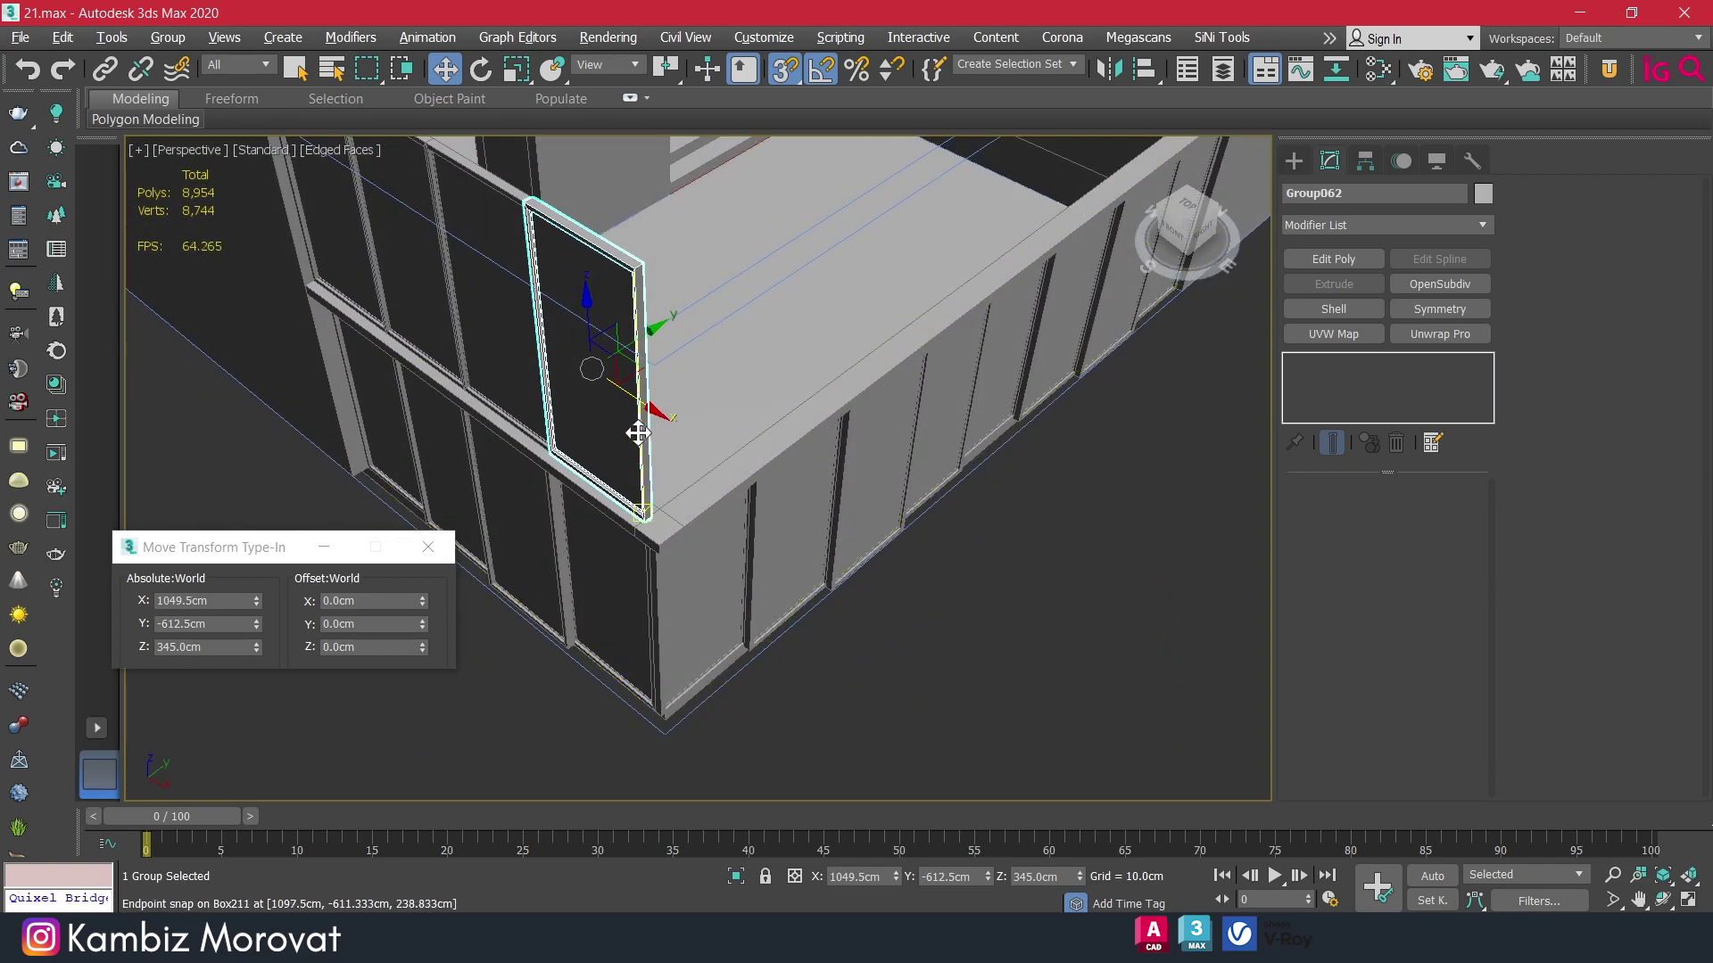
Clone another frame copy, Group063, and snap it around the corner onto the side facade.
mouse_move(632, 406)
left_mouse_down("shift")
mouse_move(772, 455)
mouse_move(792, 494)
left_mouse_up("shift")
left_click(830, 562)
key("e")
key("w")
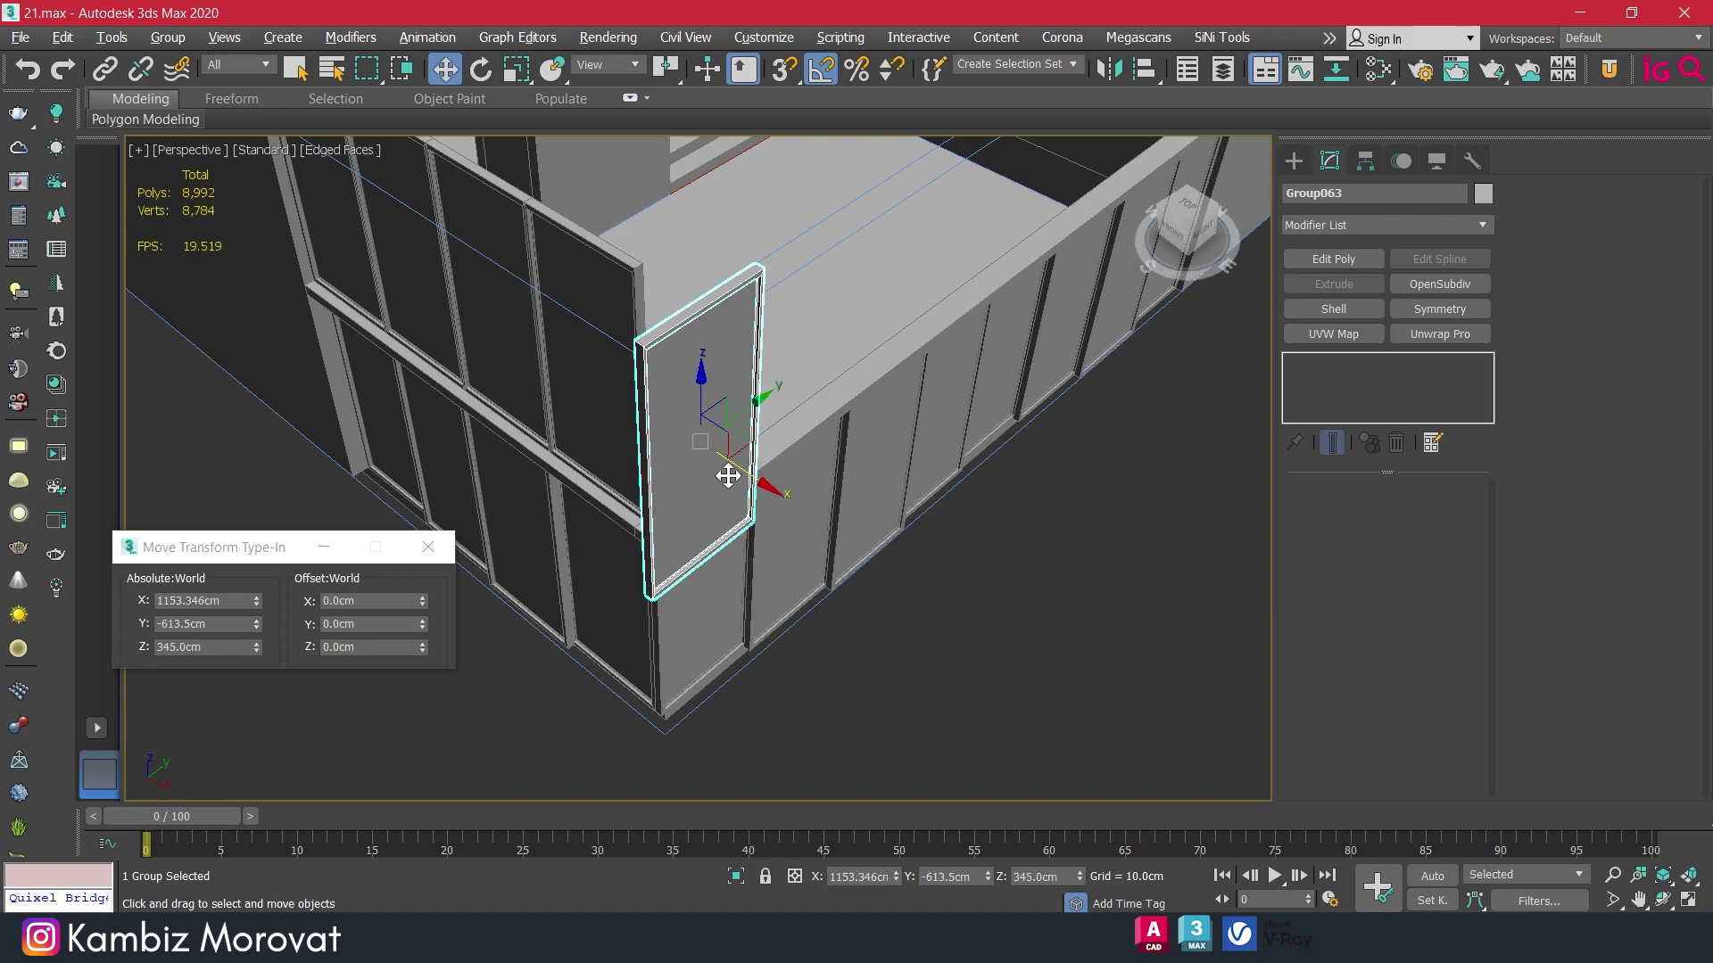
middle_click_drag(684, 610, 682, 626, "alt")
scroll(681, 626, "up", 3)
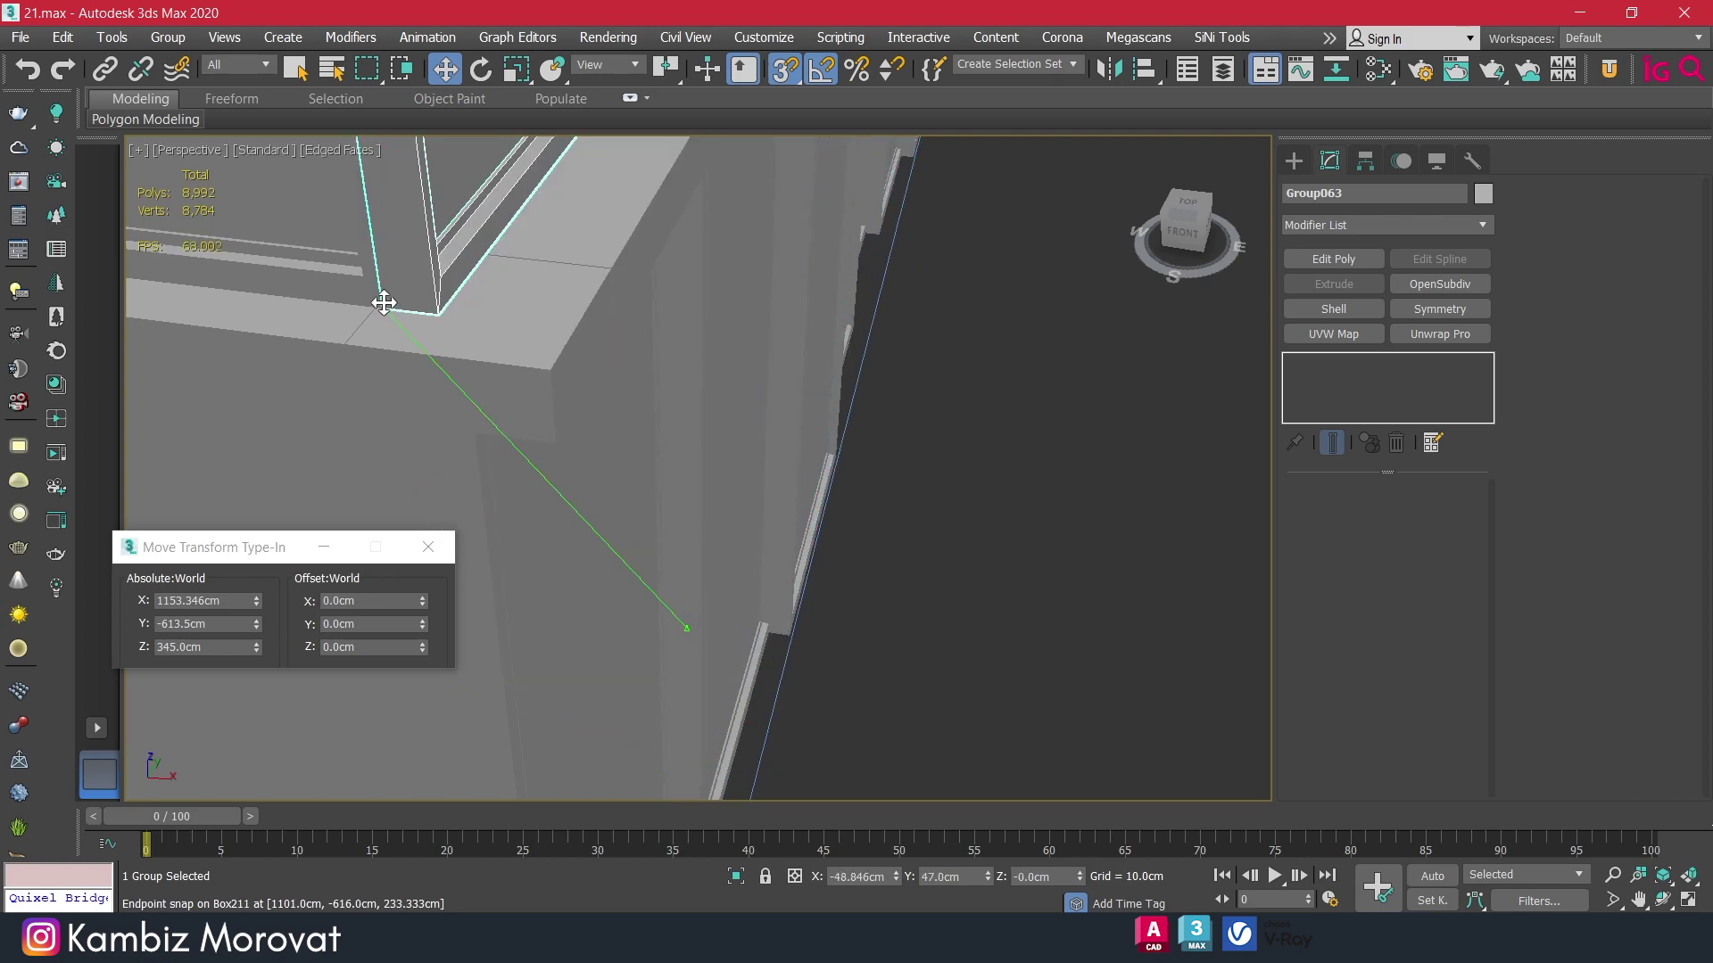
left_click_drag(688, 629, 451, 357)
Shift-drag a further snapped frame copy, Group064, to the next corner along the side facade.
middle_click_drag(558, 382, 494, 508, "alt")
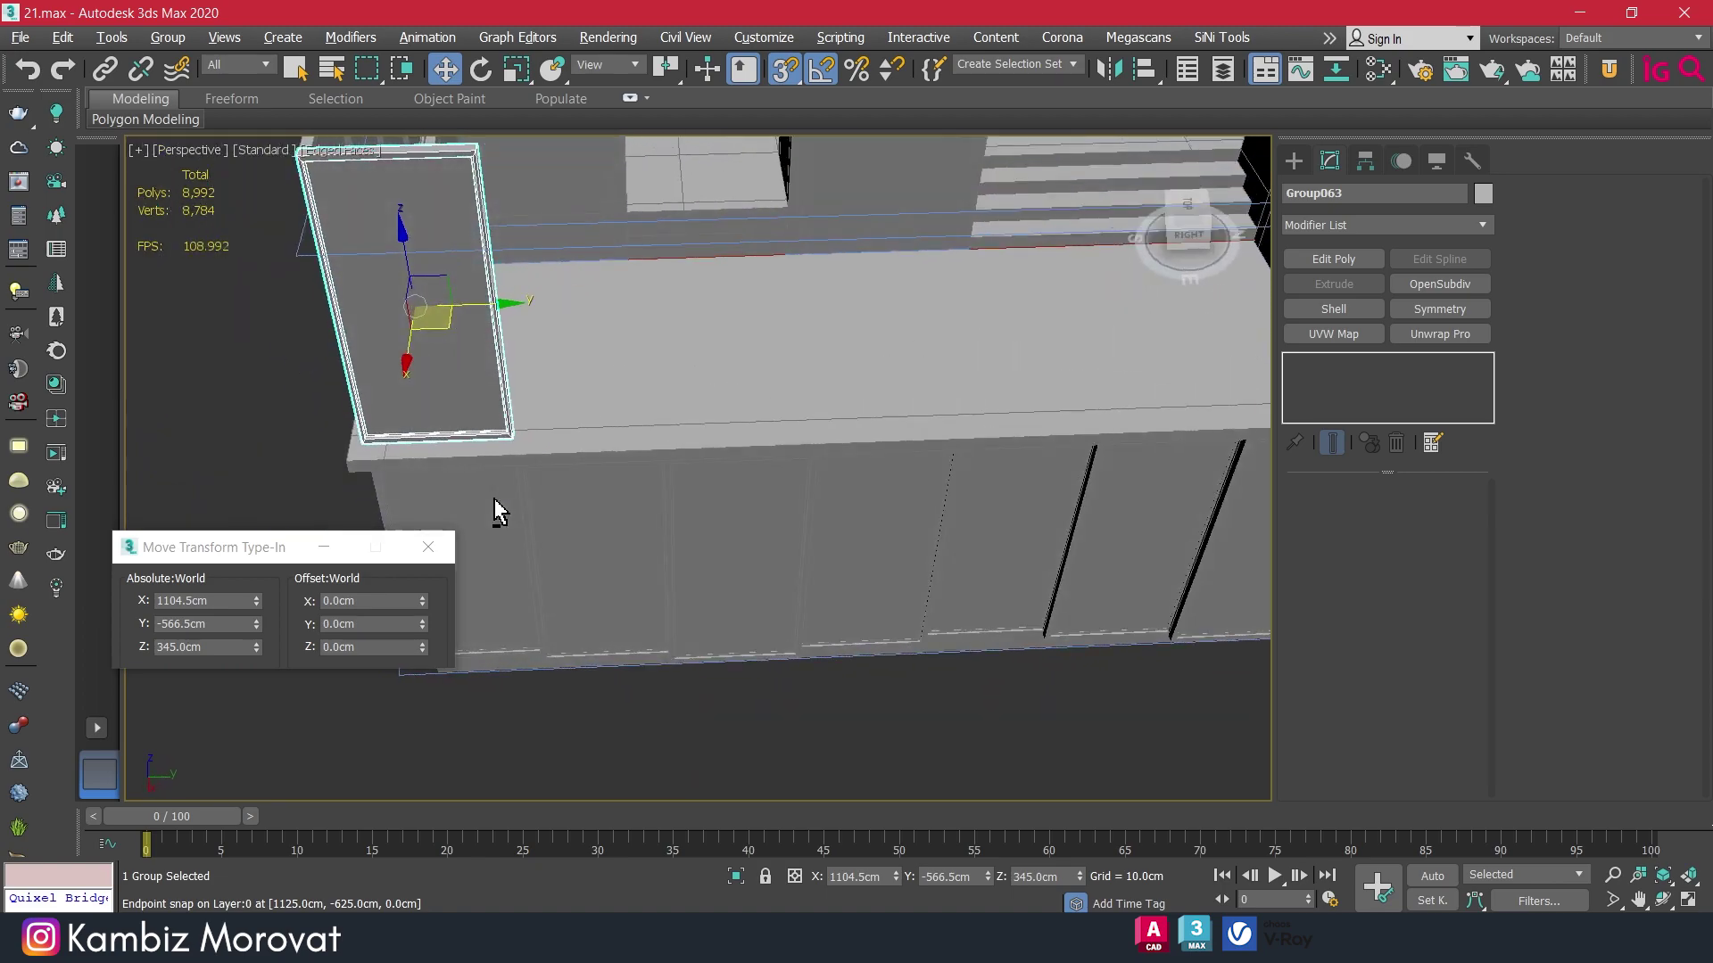
middle_click_drag(495, 304, 366, 431, "alt")
scroll(316, 470, "up", 5)
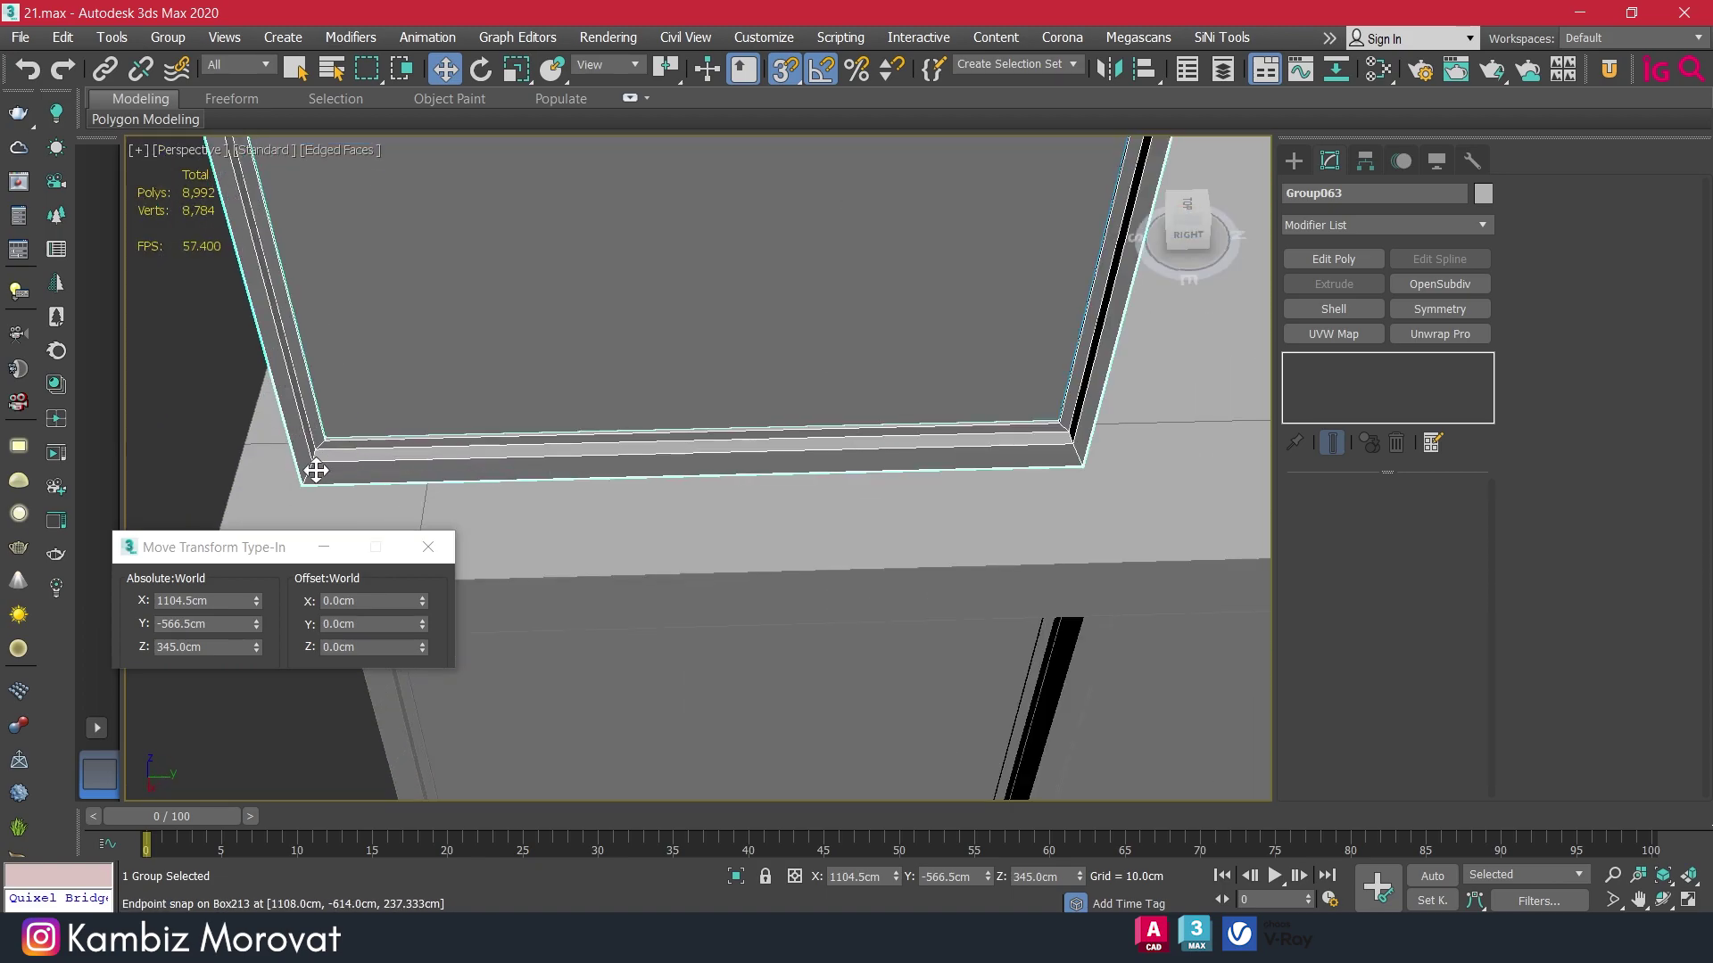
left_click_drag(303, 483, 1079, 465)
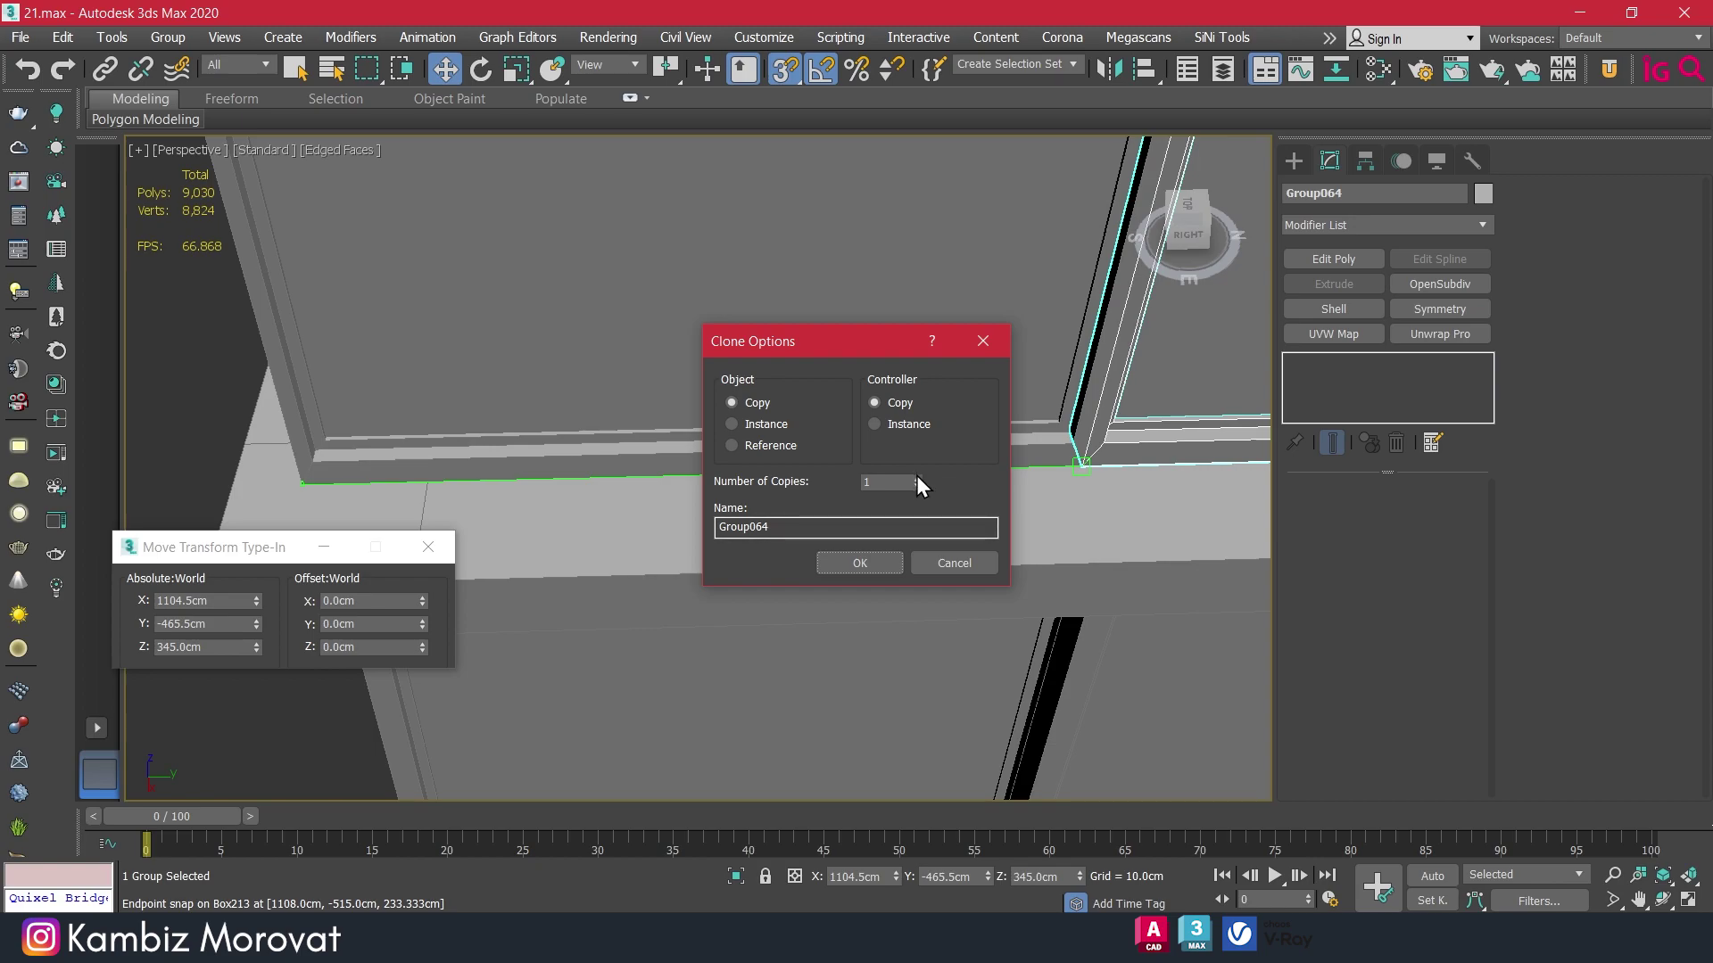
Confirm the Group064 clone and zoom in on the frame's bottom corner.
left_click(859, 562)
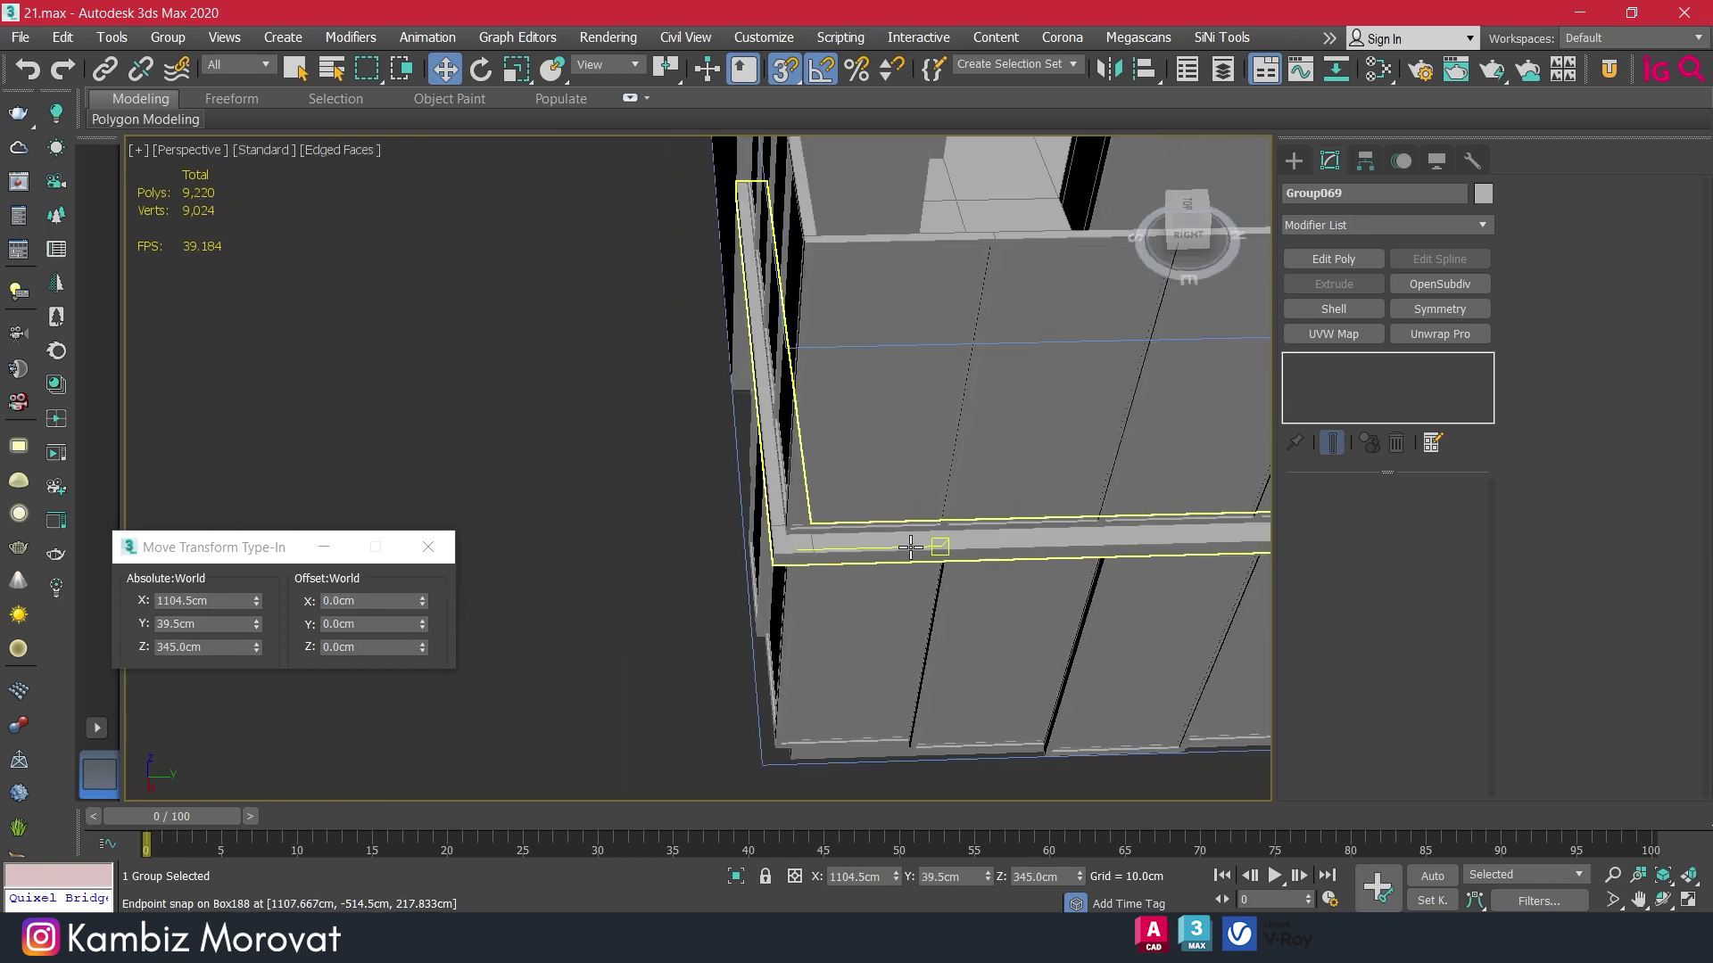
scroll(681, 502, "down", 3)
key("z")
mouse_move(838, 489)
middle_mouse_down("alt")
mouse_move(769, 449)
mouse_move(750, 391)
middle_mouse_up("alt")
scroll(769, 449, "up", 3)
scroll(783, 386, "up", 2)
scroll(784, 386, "down", 2)
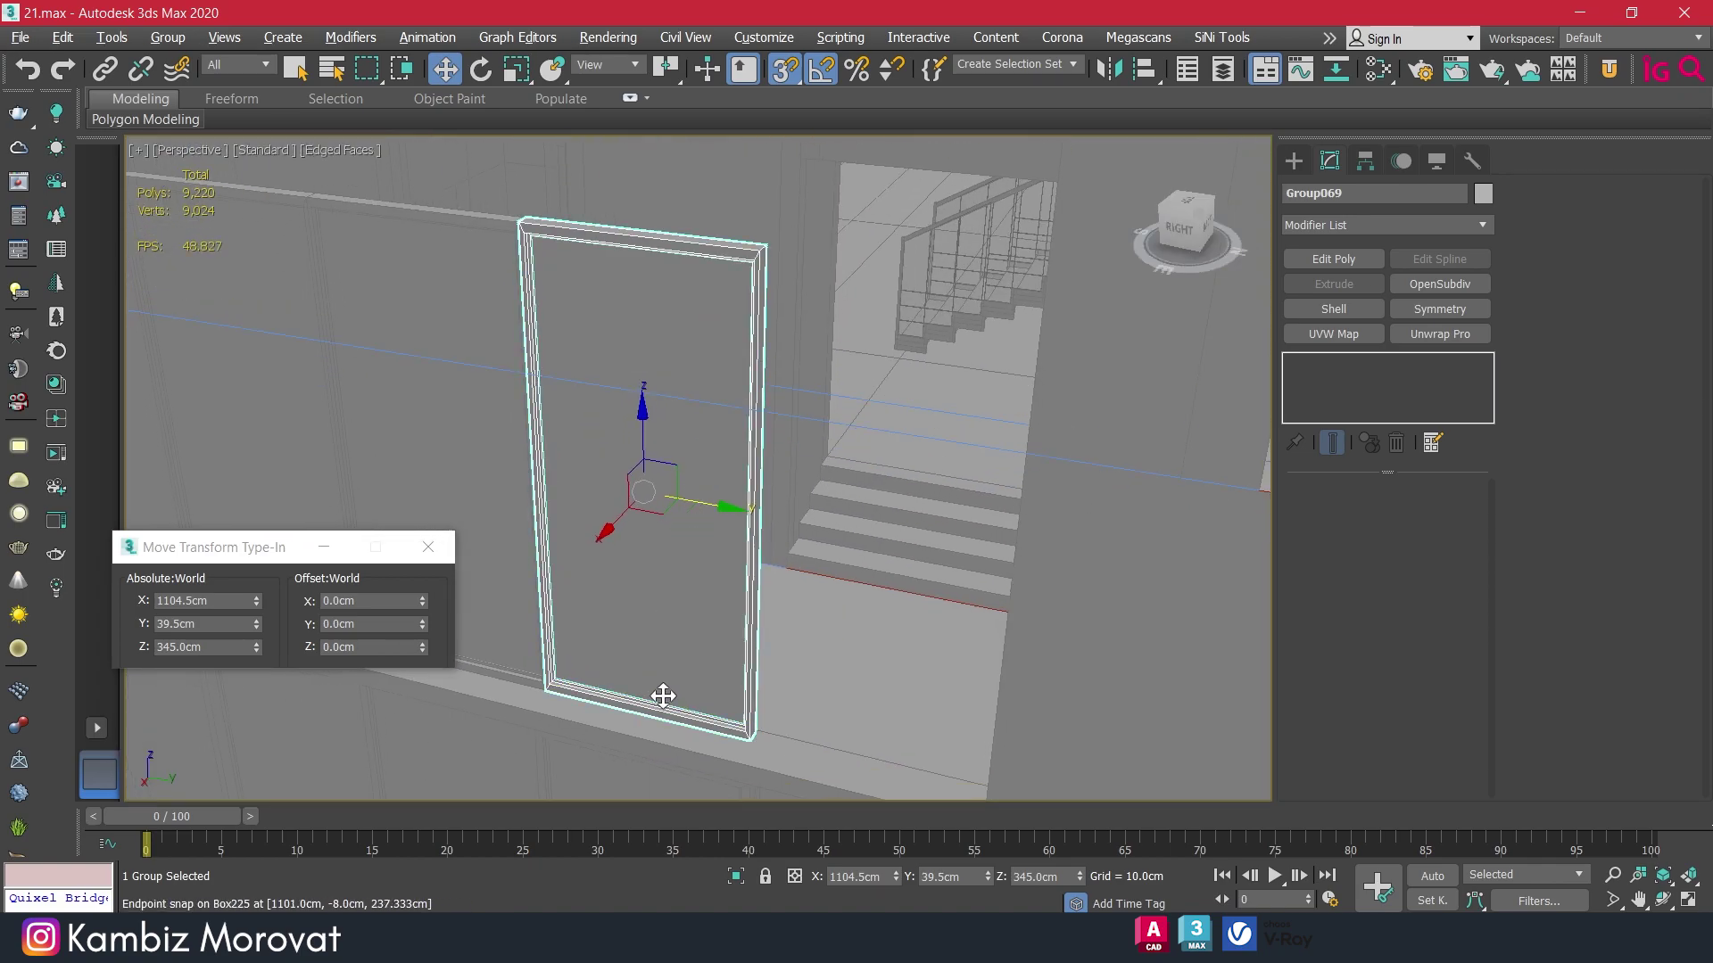
middle_click_drag(663, 696, 624, 678, "alt")
scroll(536, 642, "up", 2)
scroll(520, 635, "up", 2)
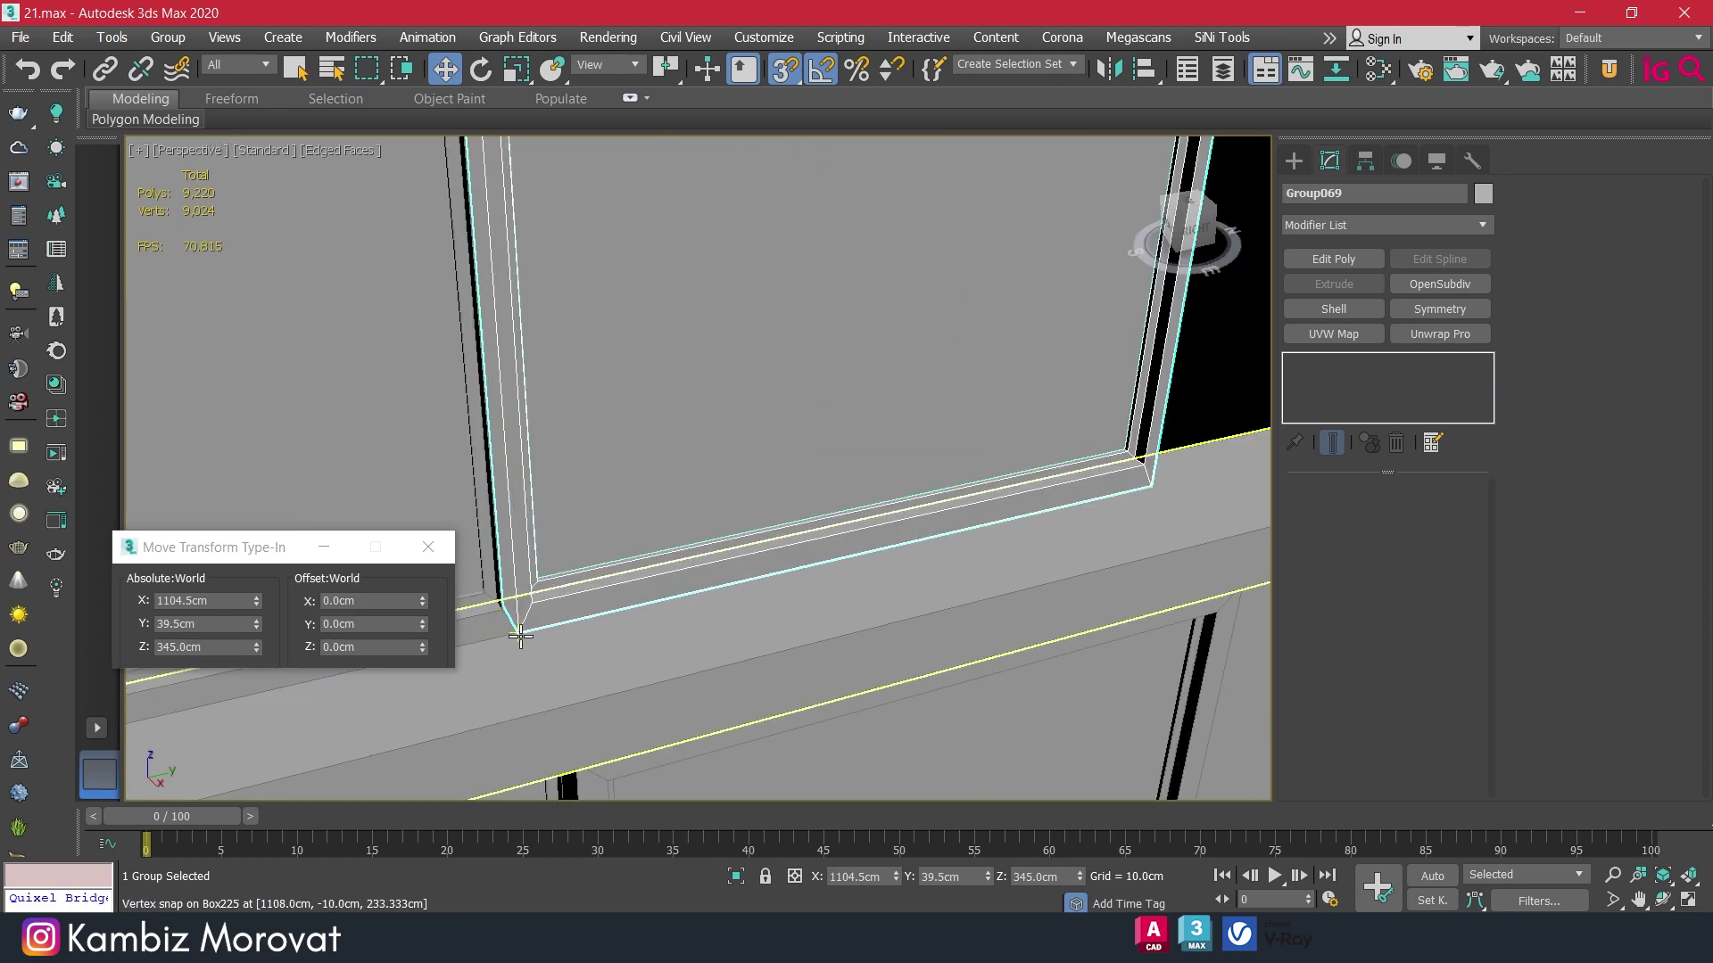
scroll(628, 593, "down", 5)
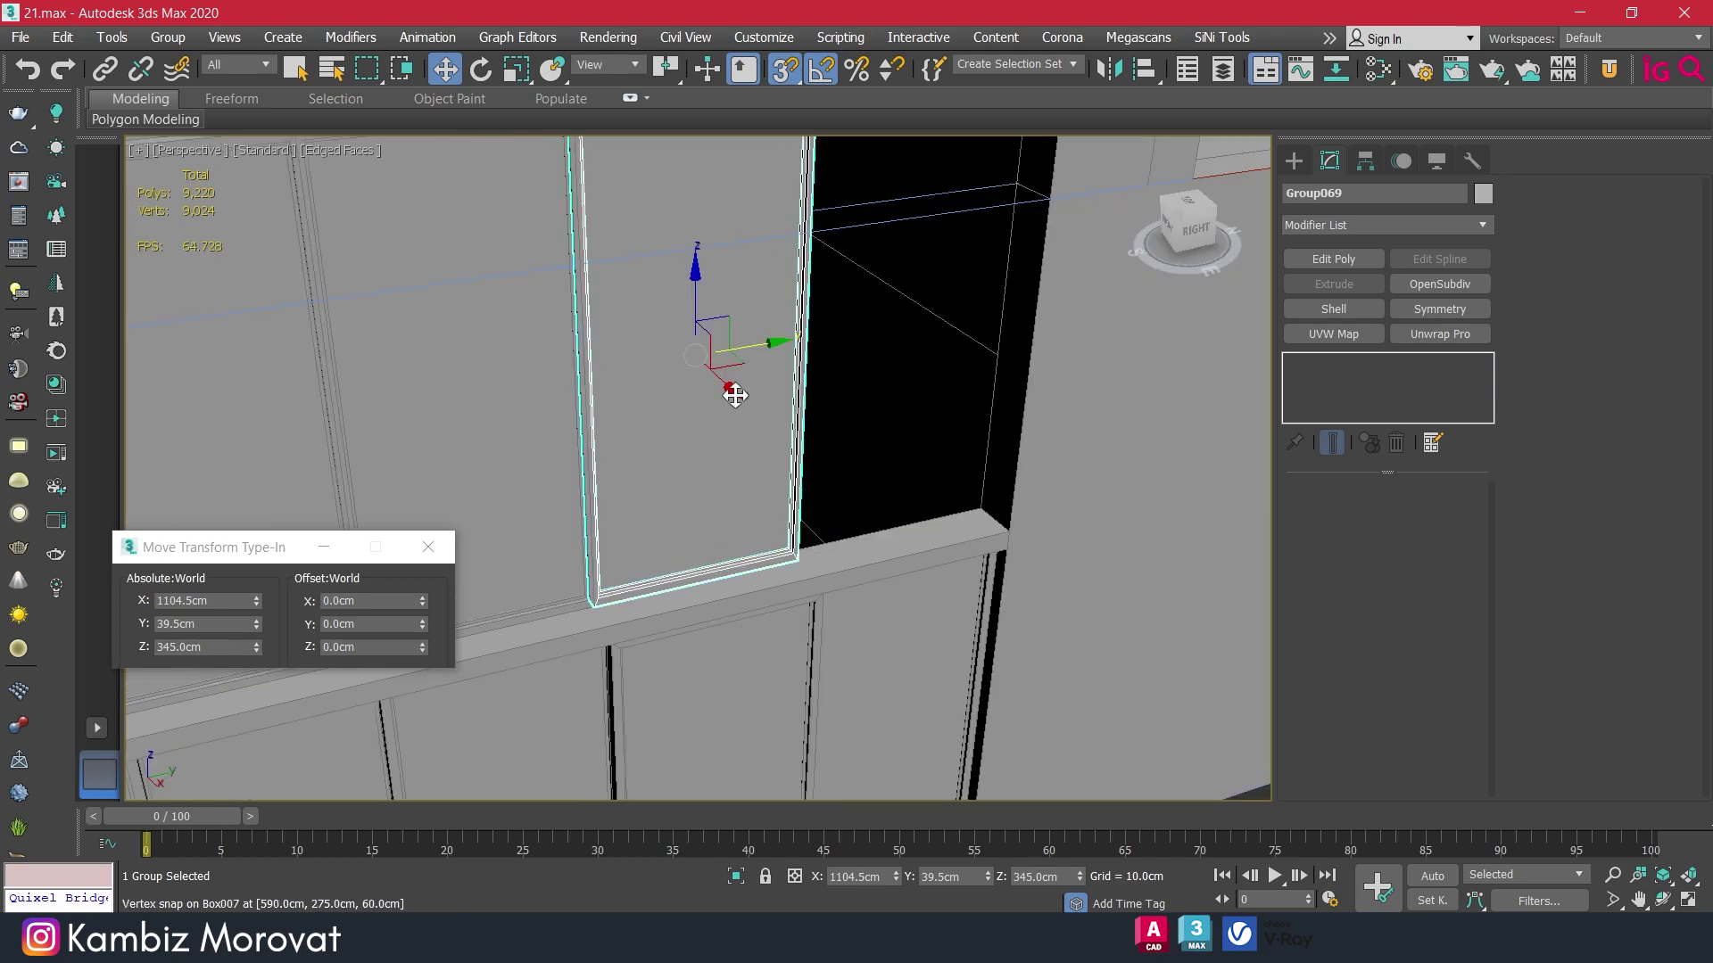
scroll(580, 591, "up", 5)
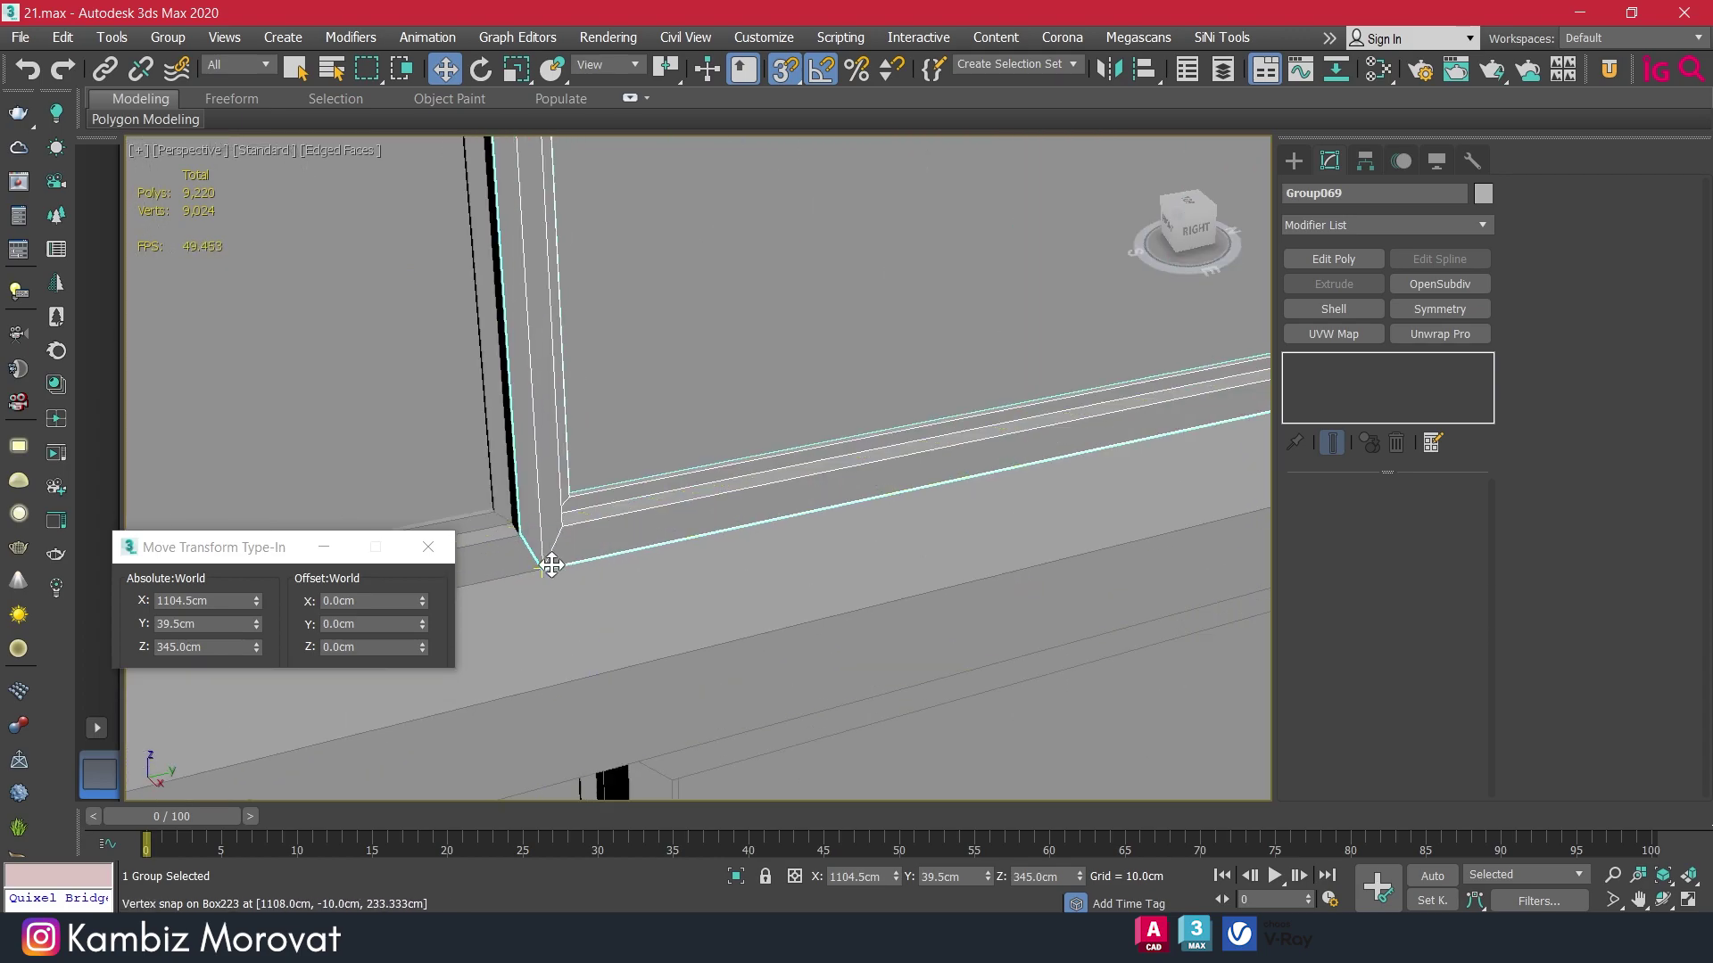
Vertex-snap a clone of Group069 into the next slot, creating Group070 at the row's end.
left_click_drag(596, 560, 693, 525, "shift")
scroll(975, 497, "down", 5)
scroll(631, 566, "up", 2)
scroll(699, 554, "up", 3)
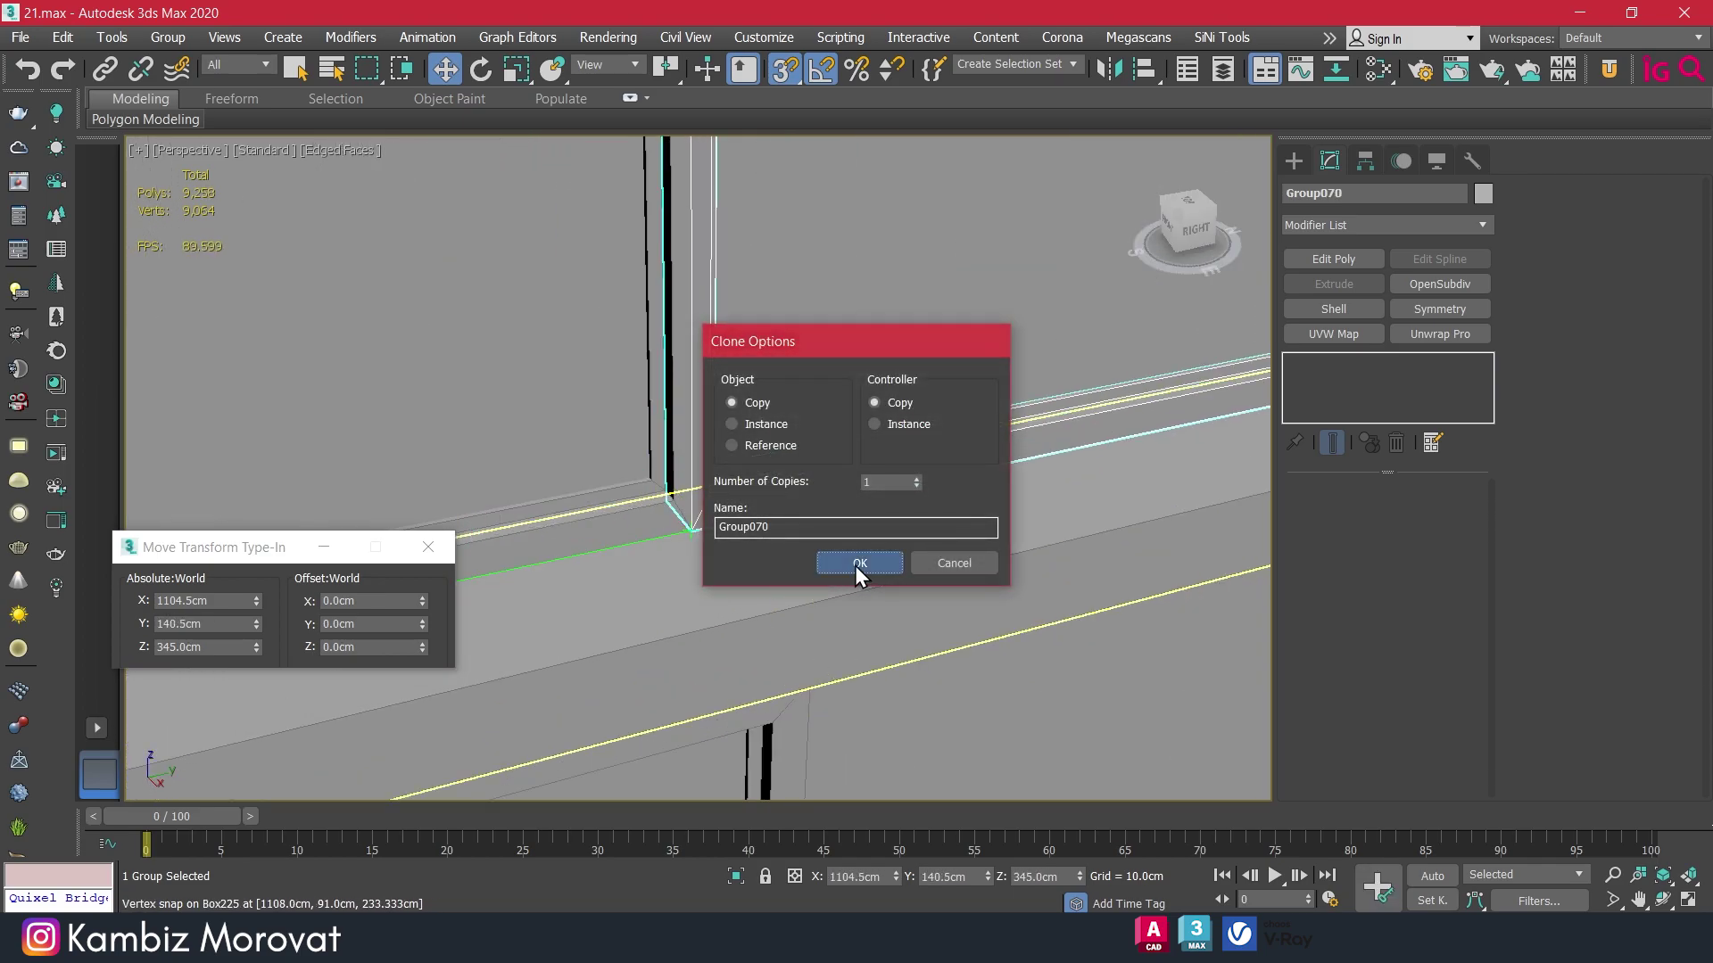
left_click(855, 566)
scroll(916, 538, "down", 3)
scroll(917, 538, "down", 4)
middle_click_drag(816, 508, 798, 585)
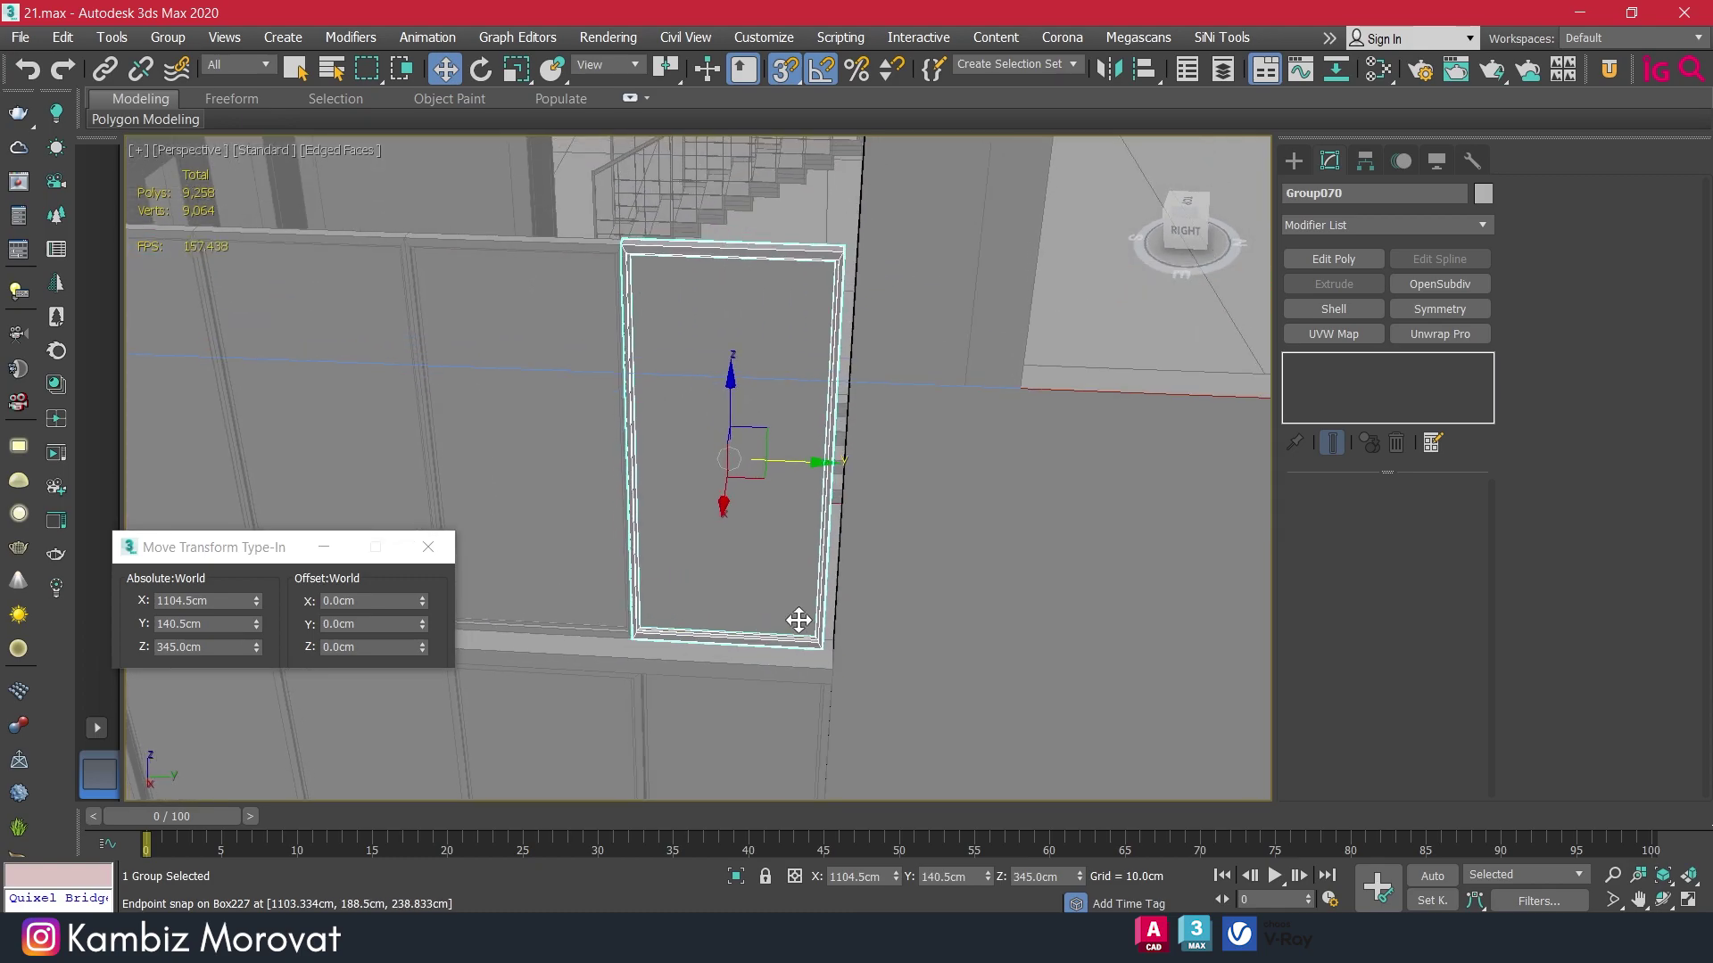
scroll(787, 488, "down", 2)
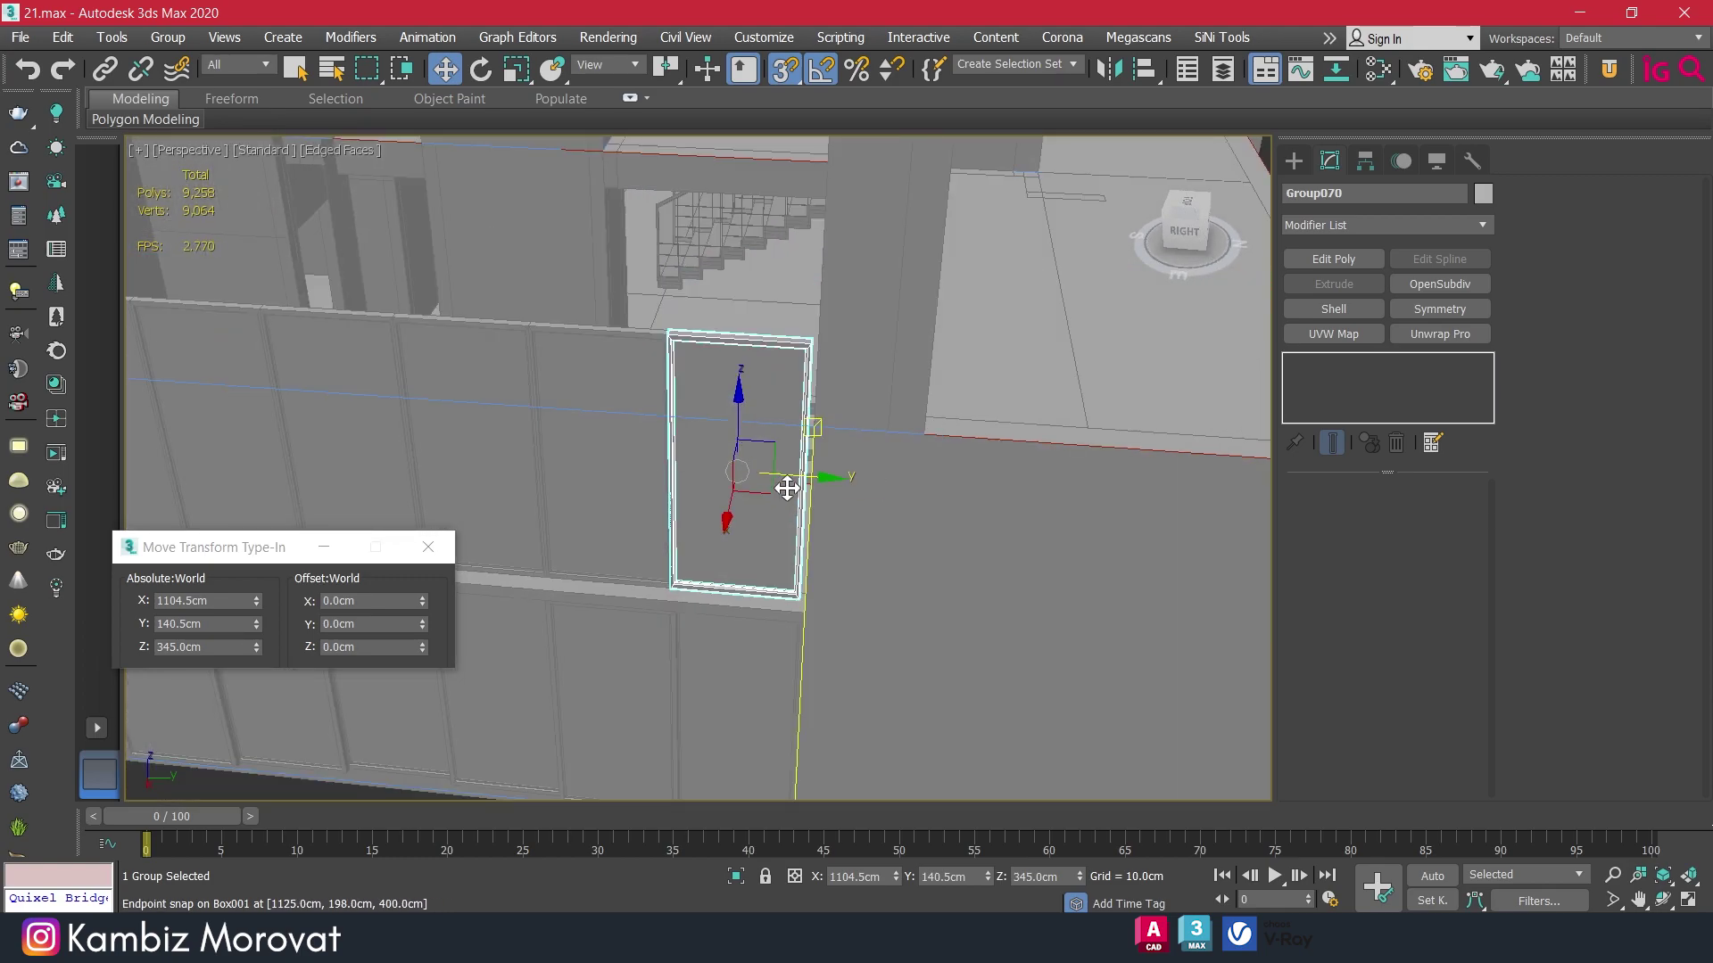
Check the side facade's upper and lower panel rows in the Right view.
key("shift+r")
key("z")
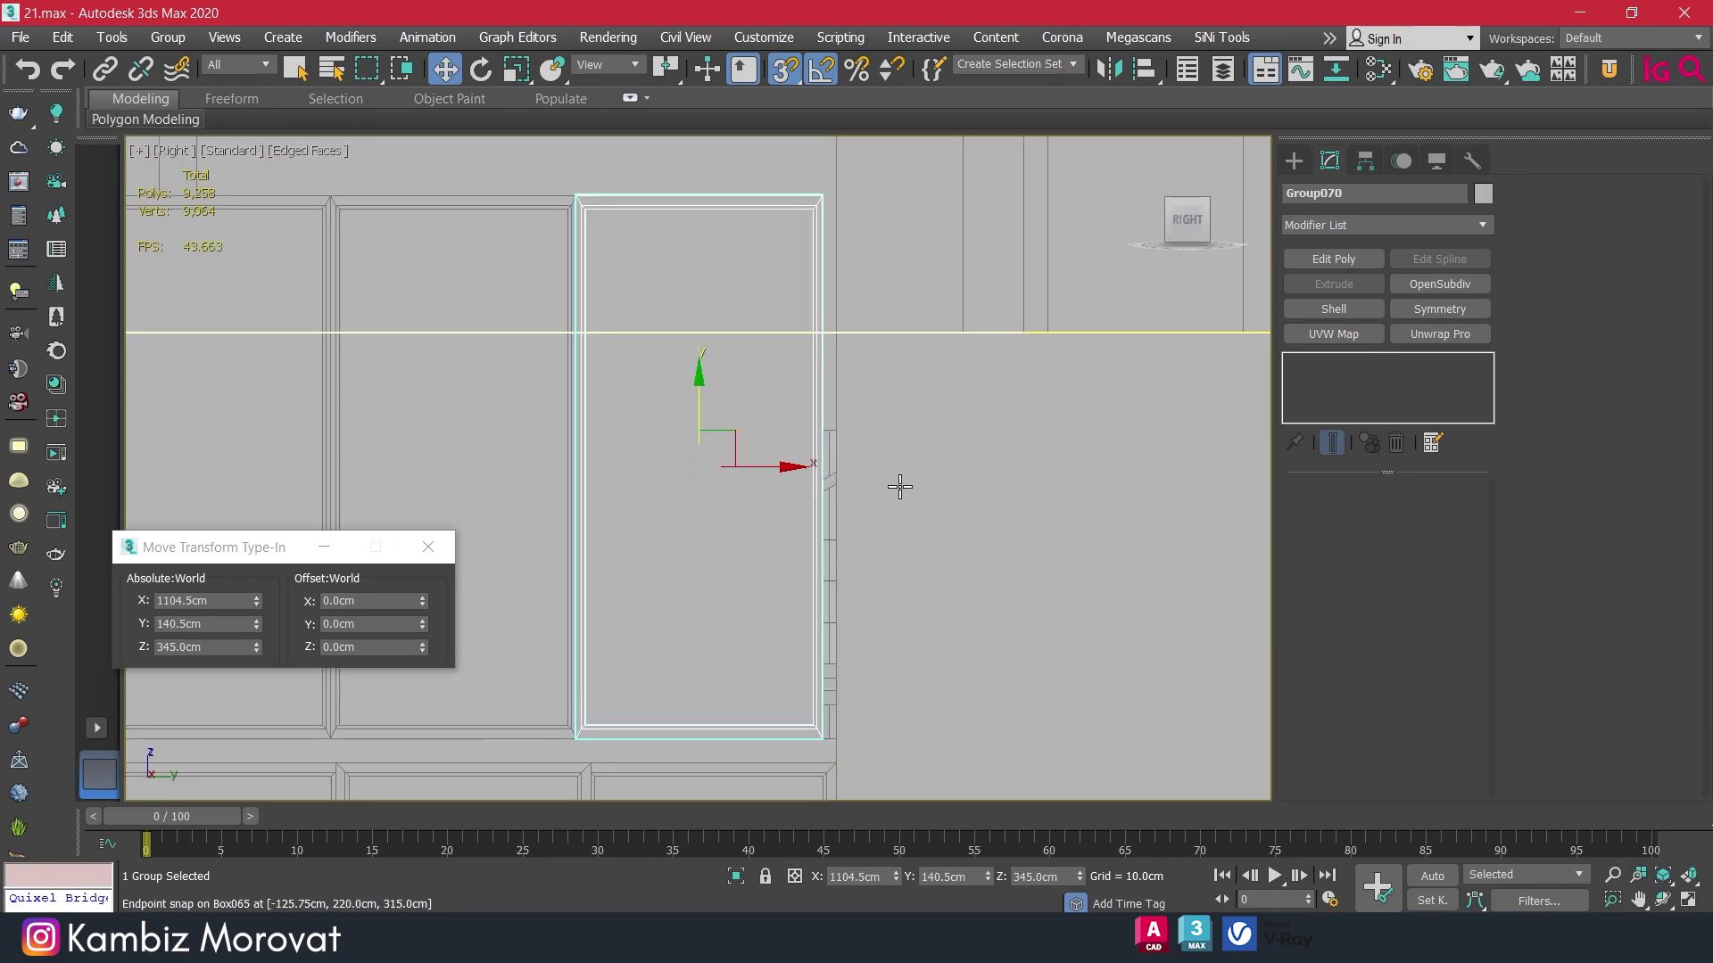
scroll(929, 591, "down", 2)
middle_click_drag(881, 475, 967, 306)
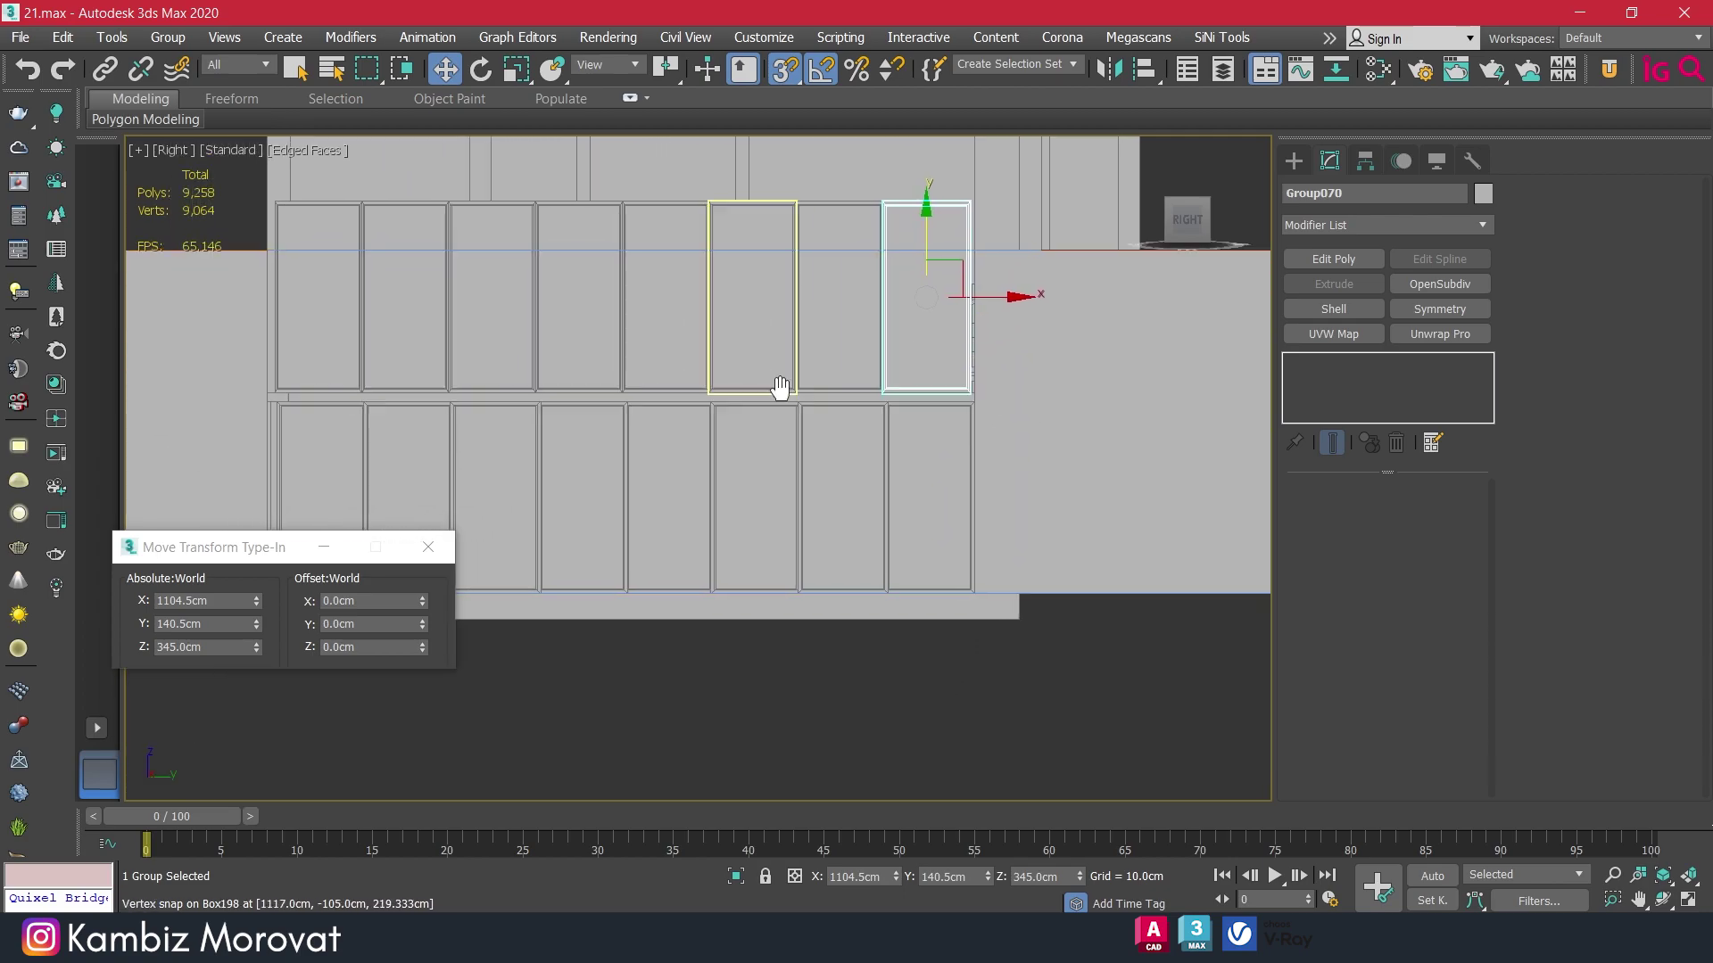
scroll(438, 423, "up", 2)
scroll(378, 401, "up", 1)
scroll(474, 383, "up", 2)
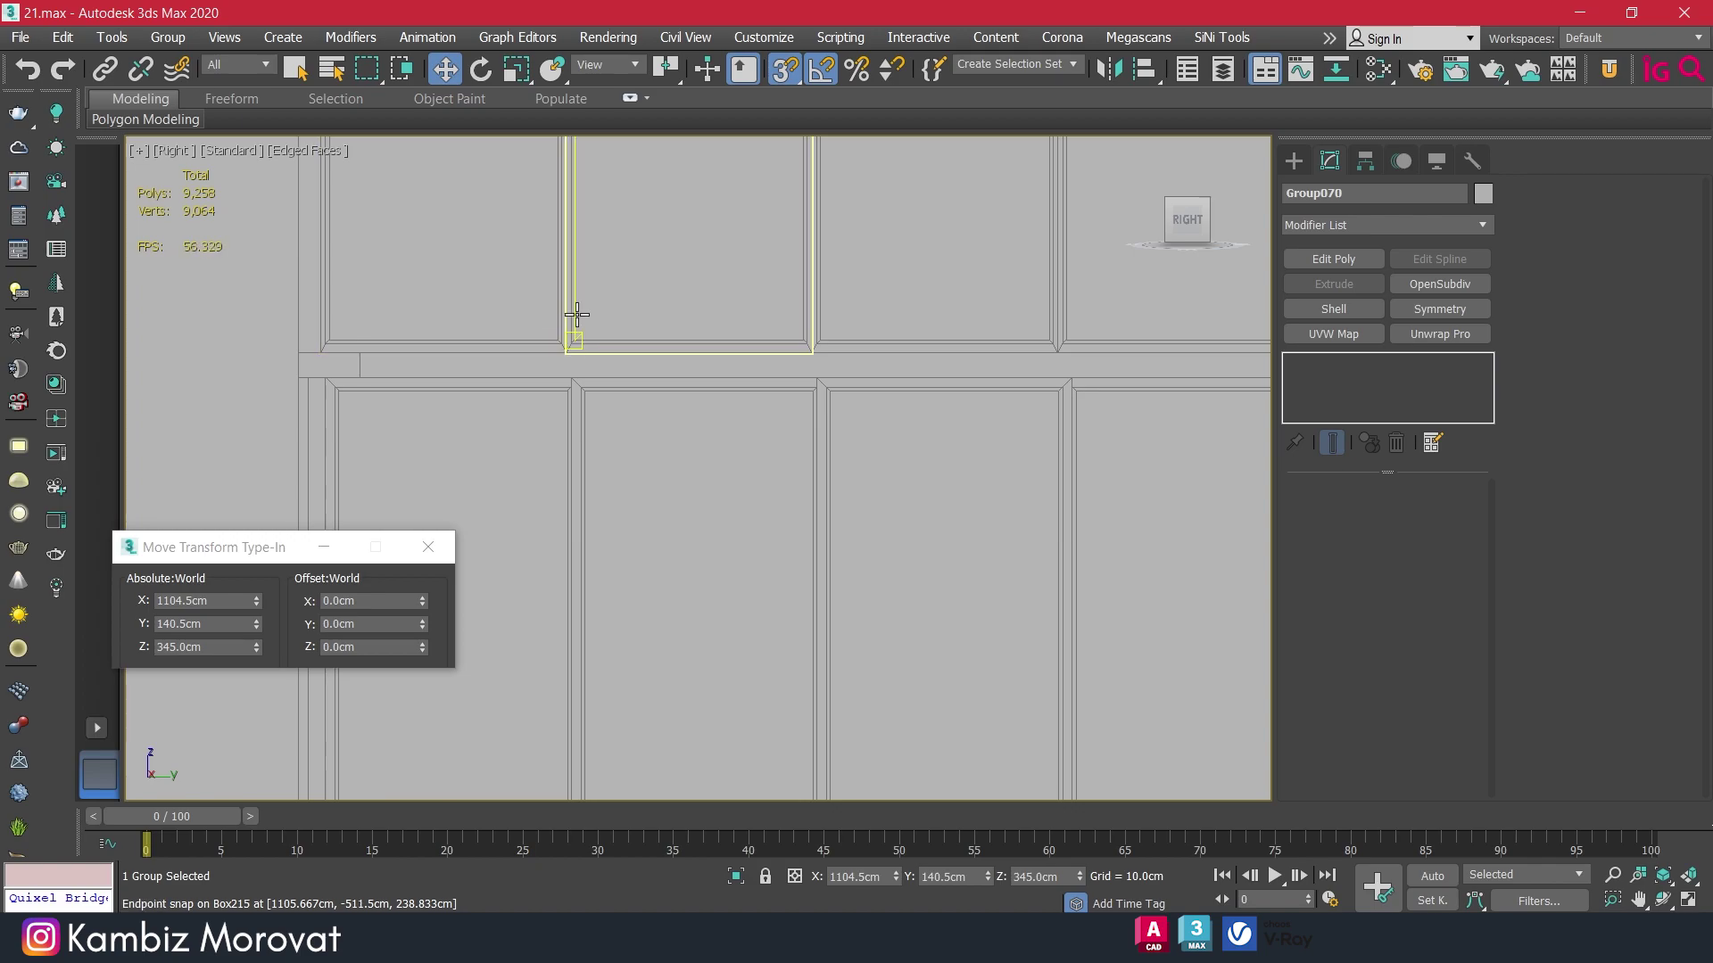
scroll(636, 318, "down", 1)
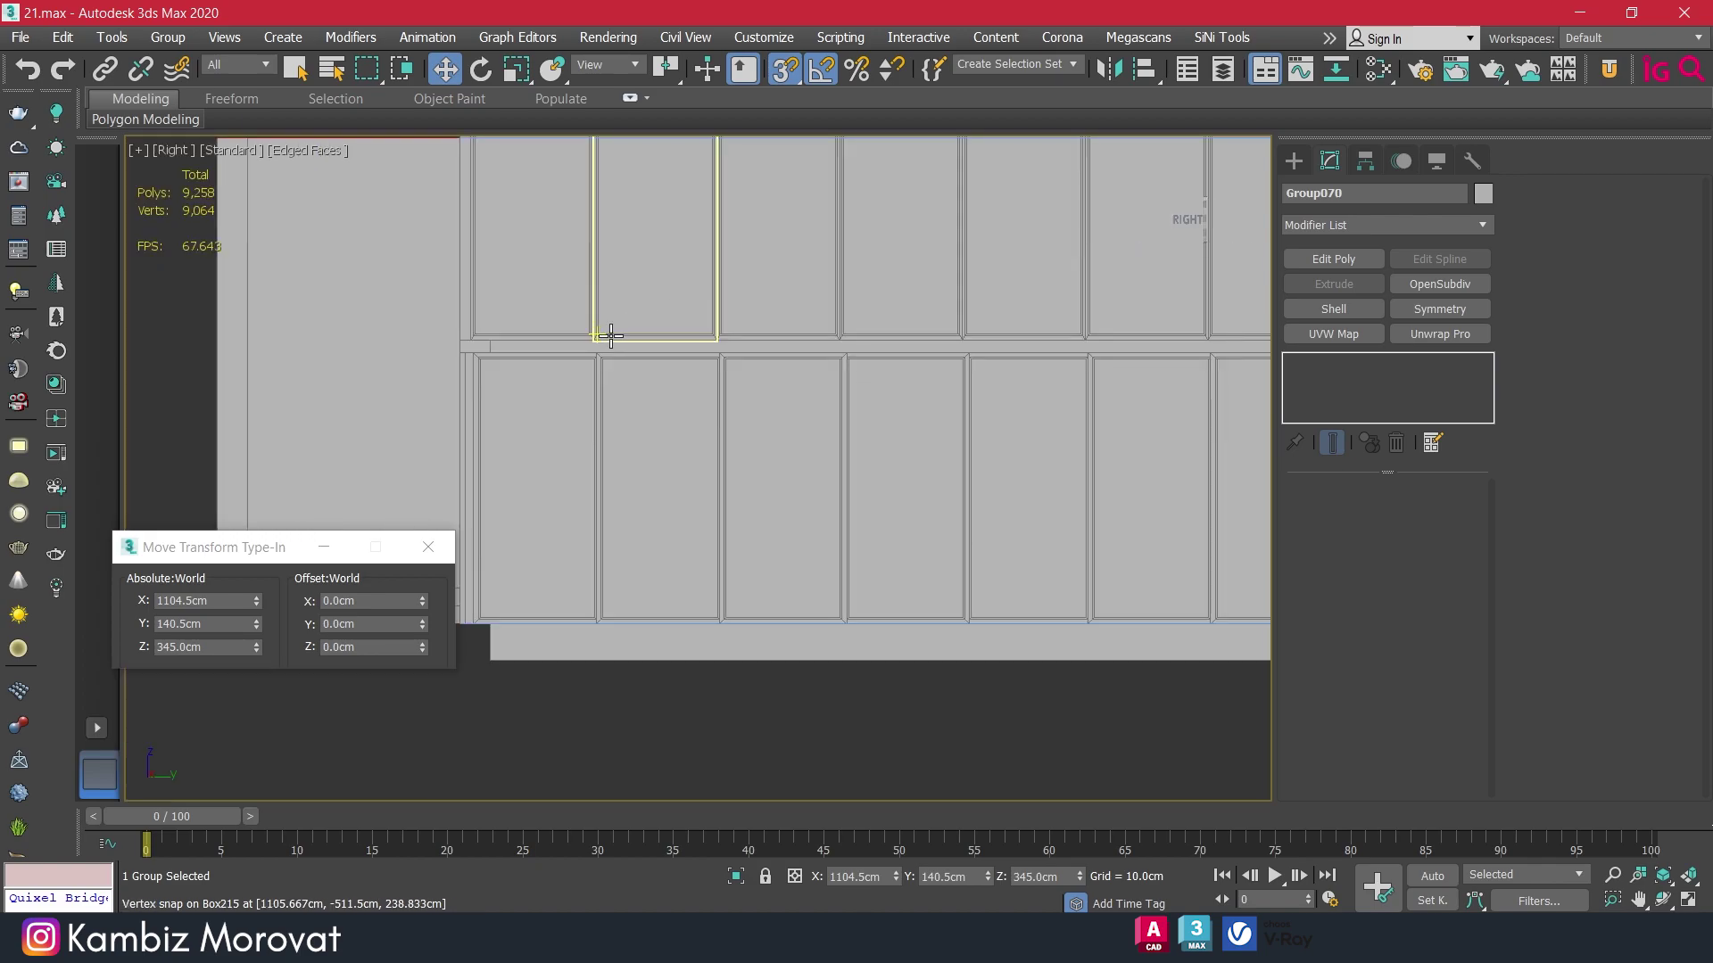
scroll(467, 355, "up", 1)
scroll(481, 361, "up", 2)
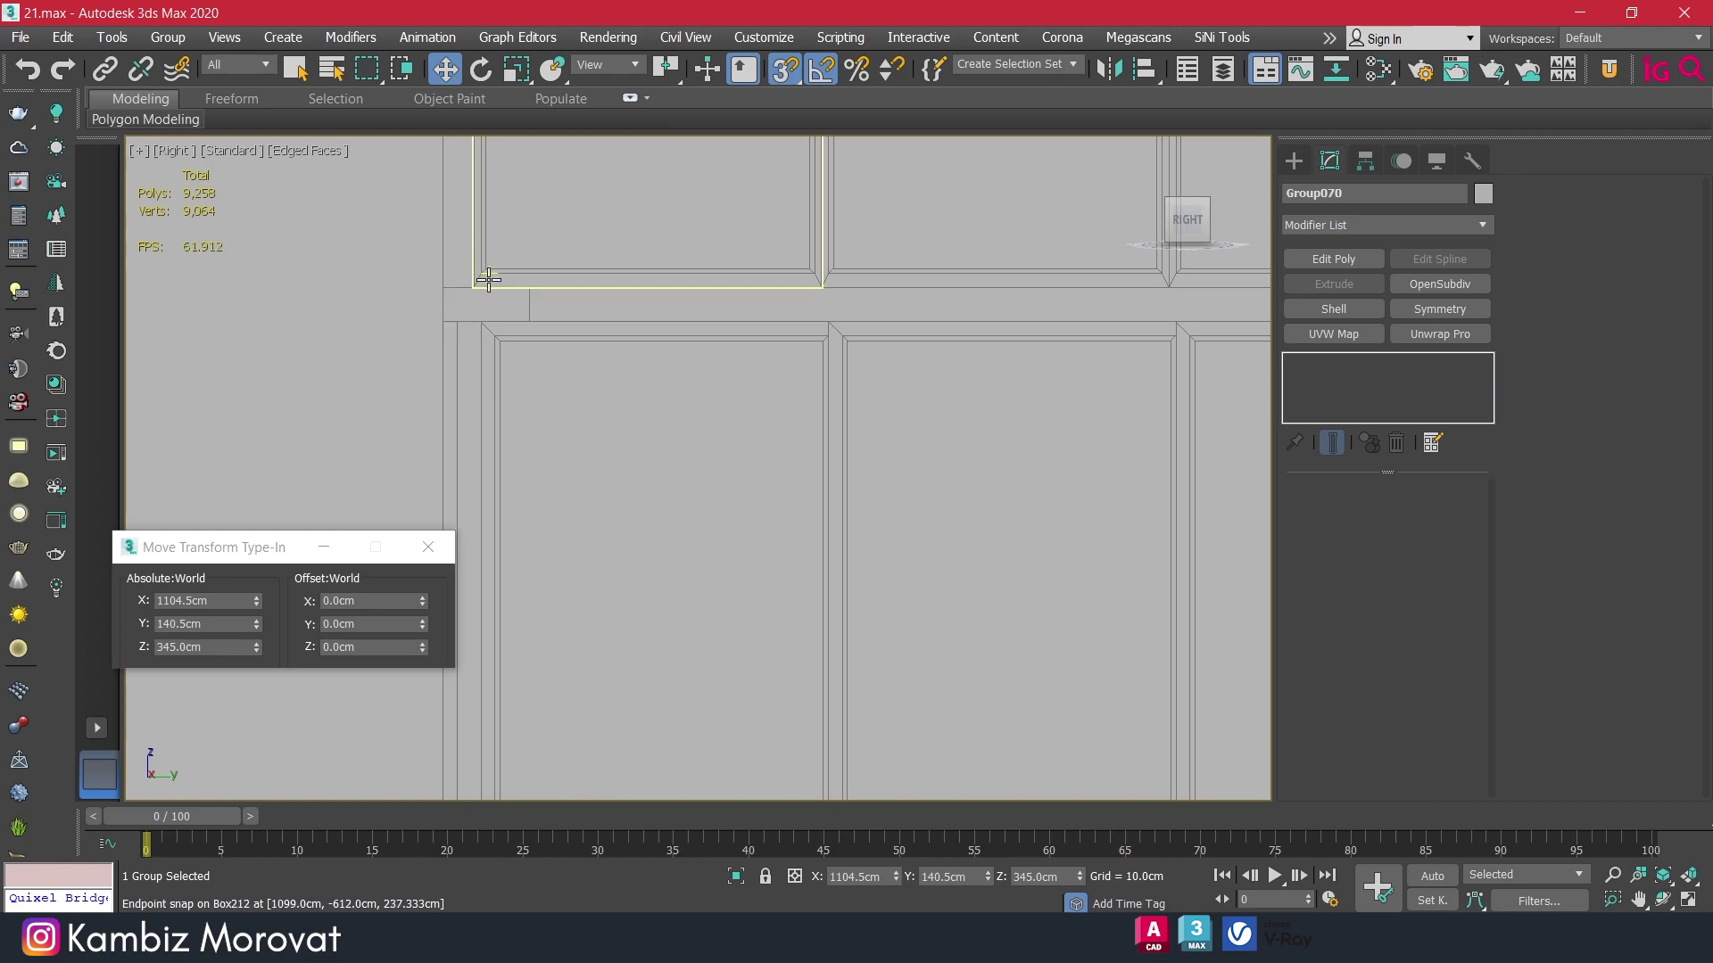
scroll(505, 280, "down", 2)
Select all eight upper-row window-frame groups on the side facade.
middle_click_drag(604, 279, 559, 322)
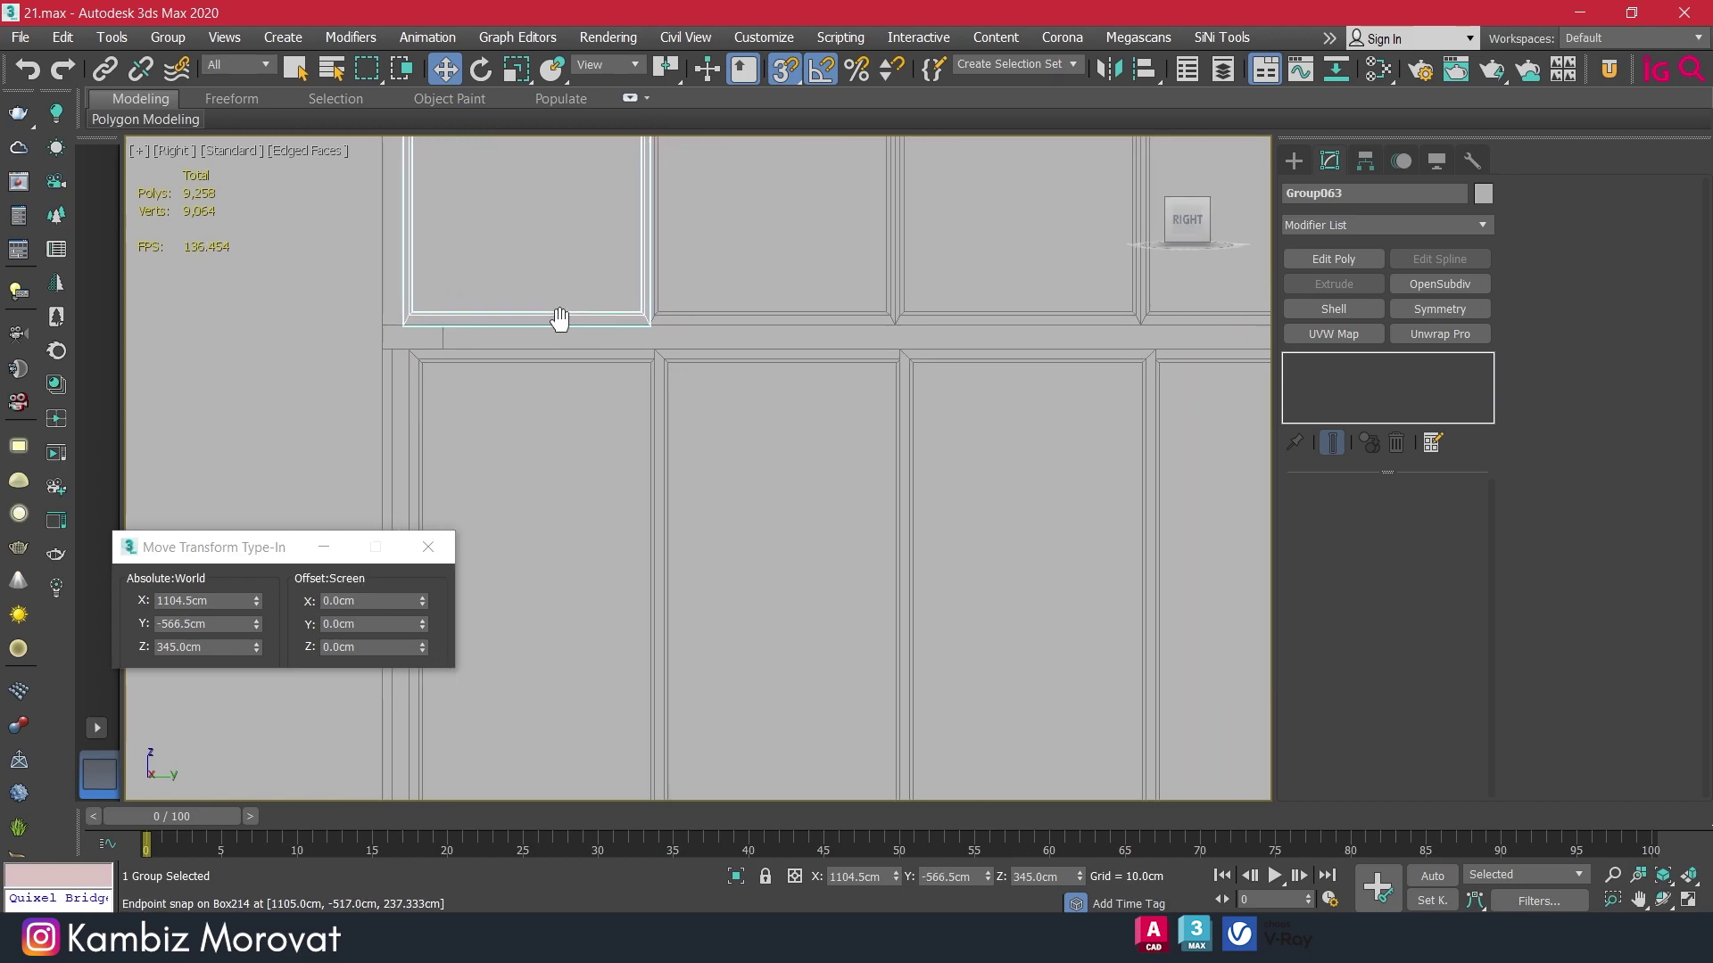
left_click(658, 306, "ctrl")
scroll(929, 293, "down", 1)
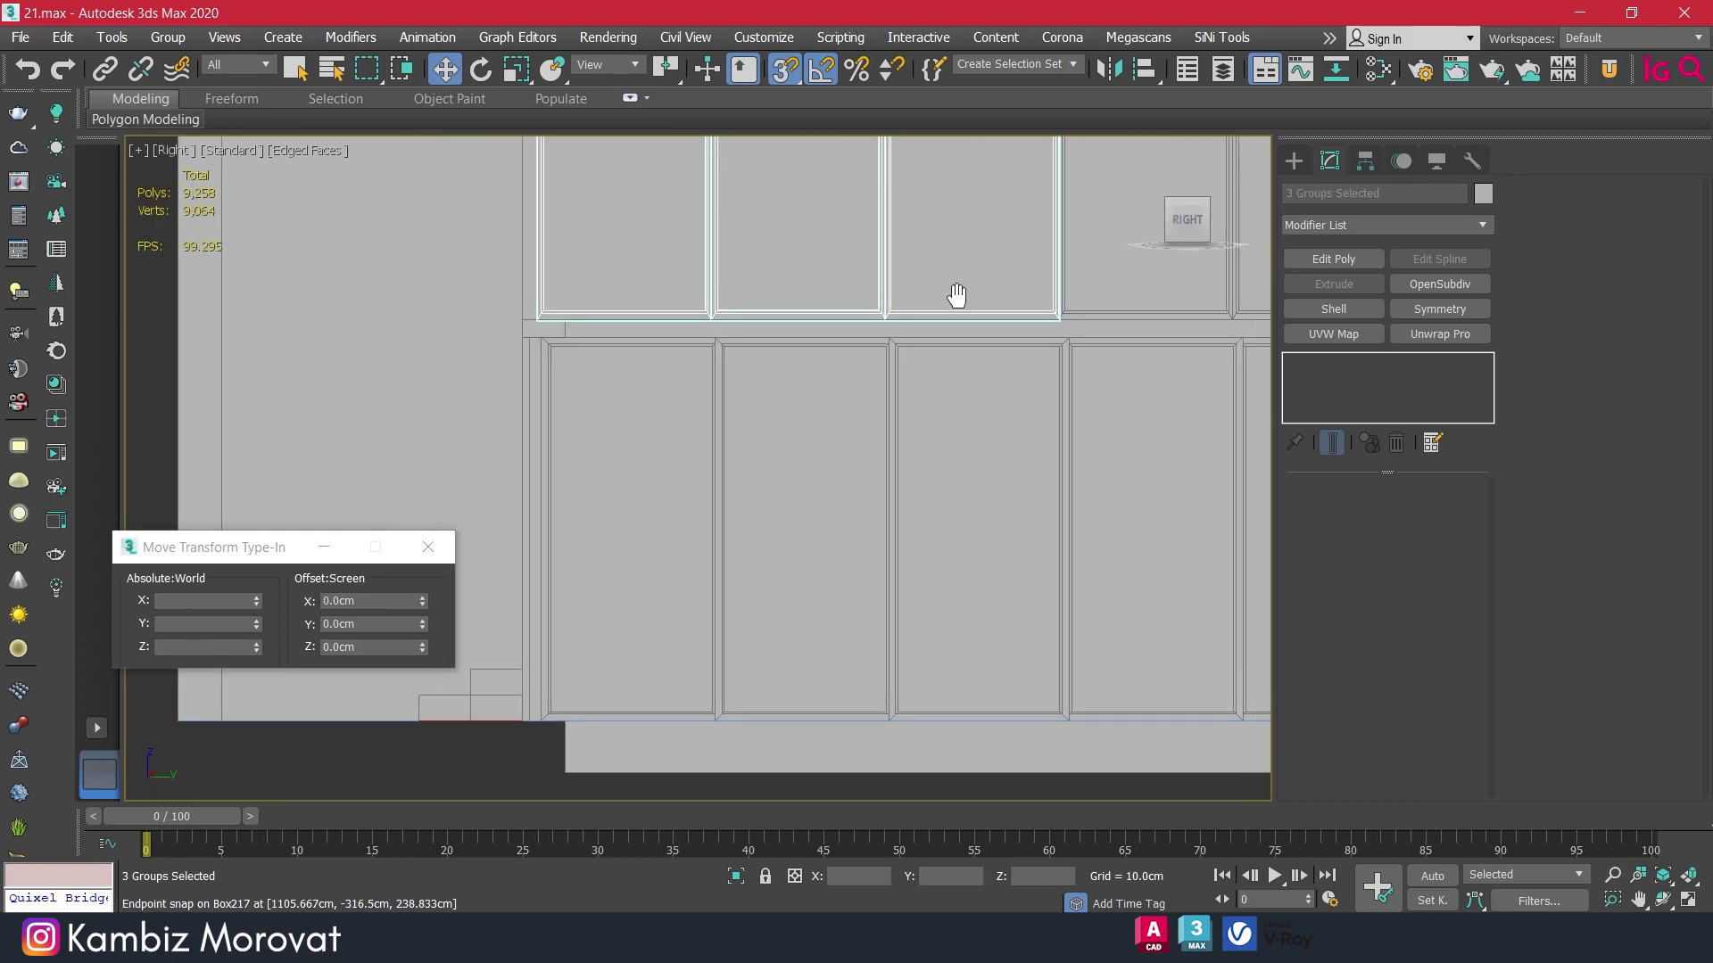
middle_click_drag(952, 294, 875, 310)
left_click(875, 310, "ctrl")
left_click(1082, 309, "ctrl")
scroll(1111, 316, "down", 2)
middle_click_drag(1111, 316, 814, 355)
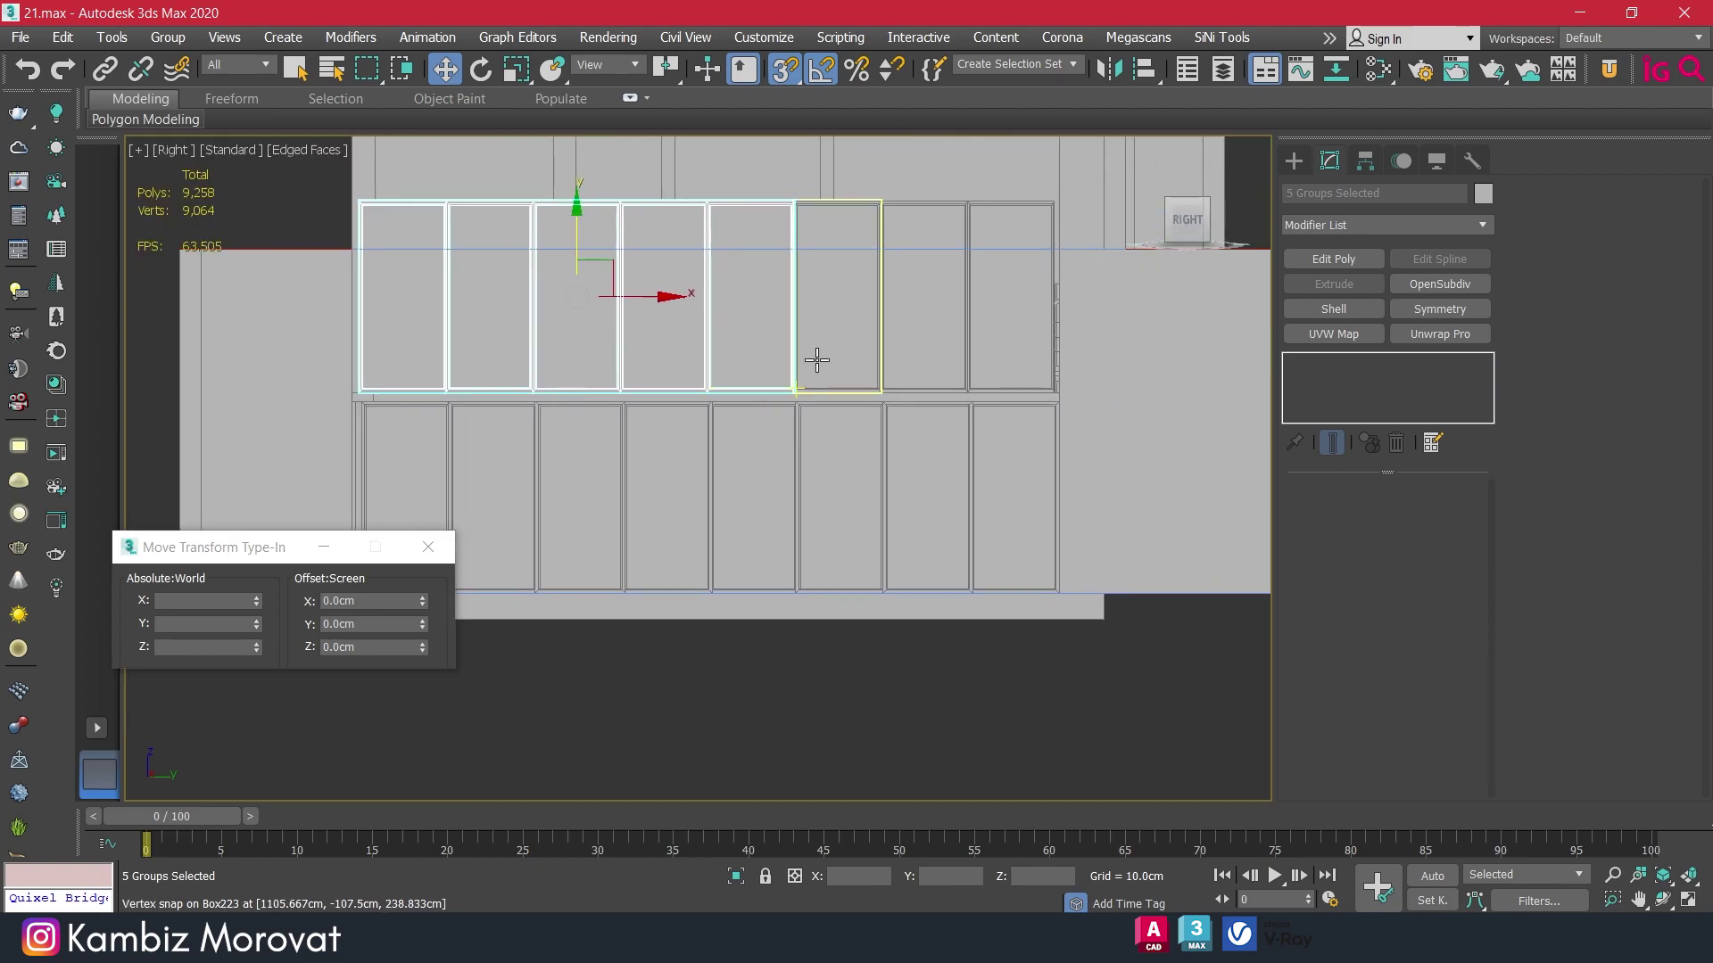
left_click(814, 355, "ctrl")
left_click(929, 336, "ctrl")
left_click(1017, 331, "ctrl")
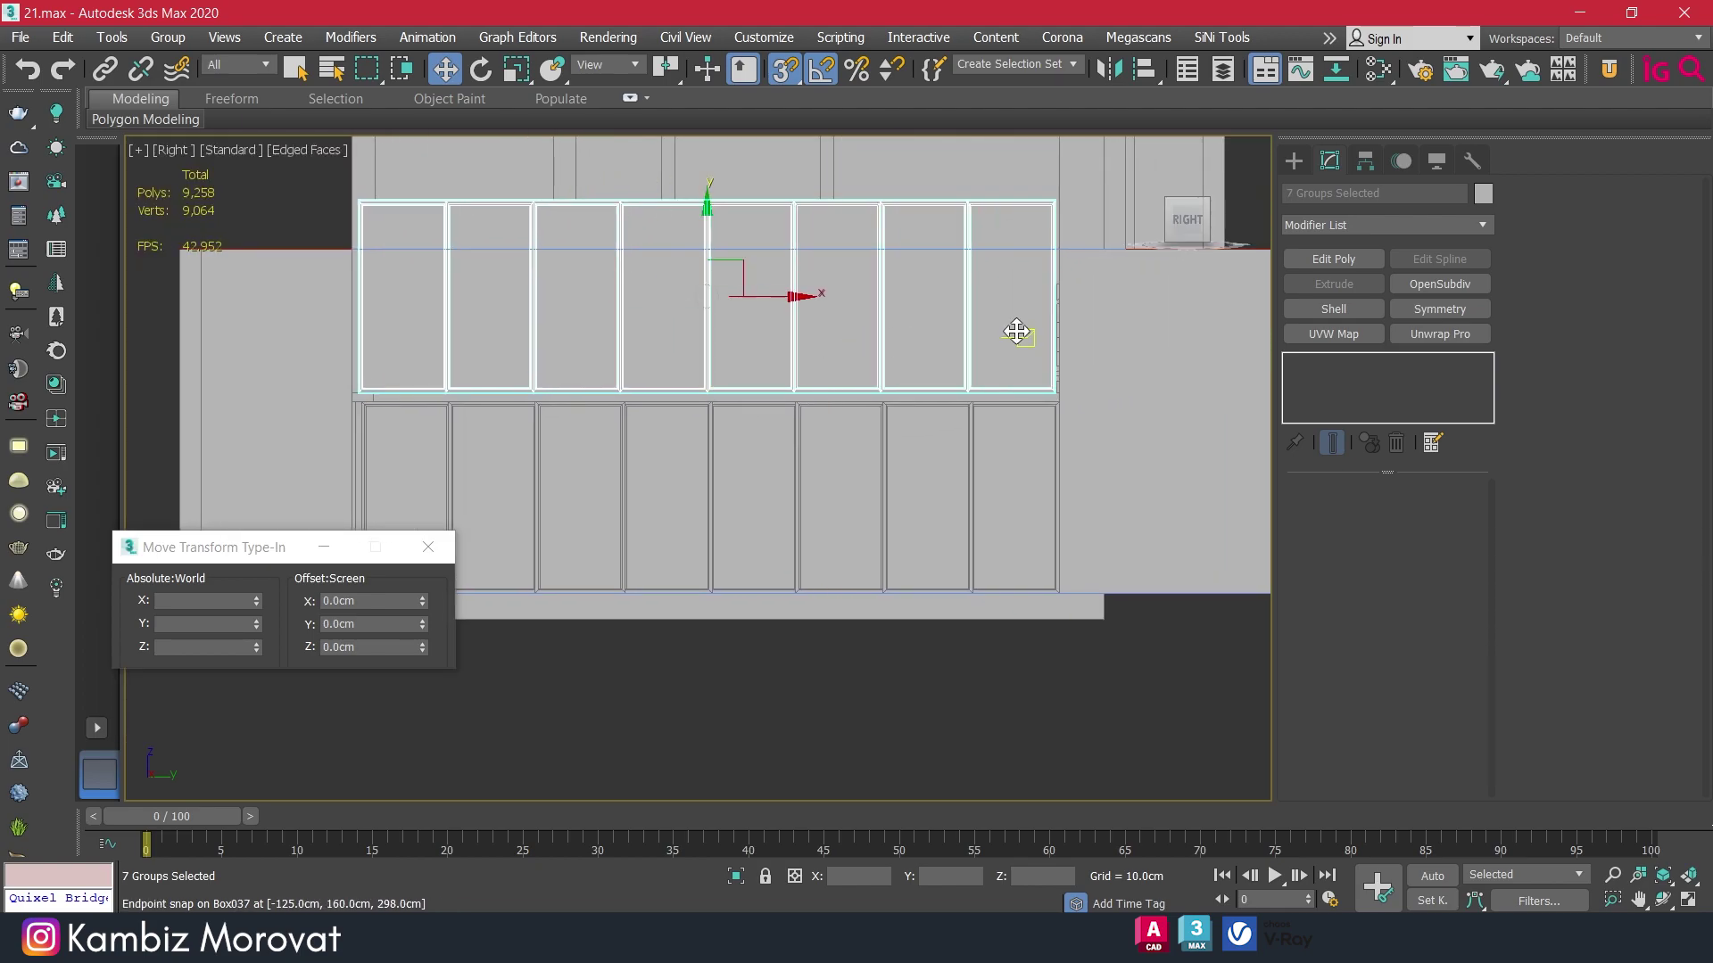
Offset the selected frames 1 along X, then select only the row's first frame.
left_click(378, 601)
type("1")
key("Return")
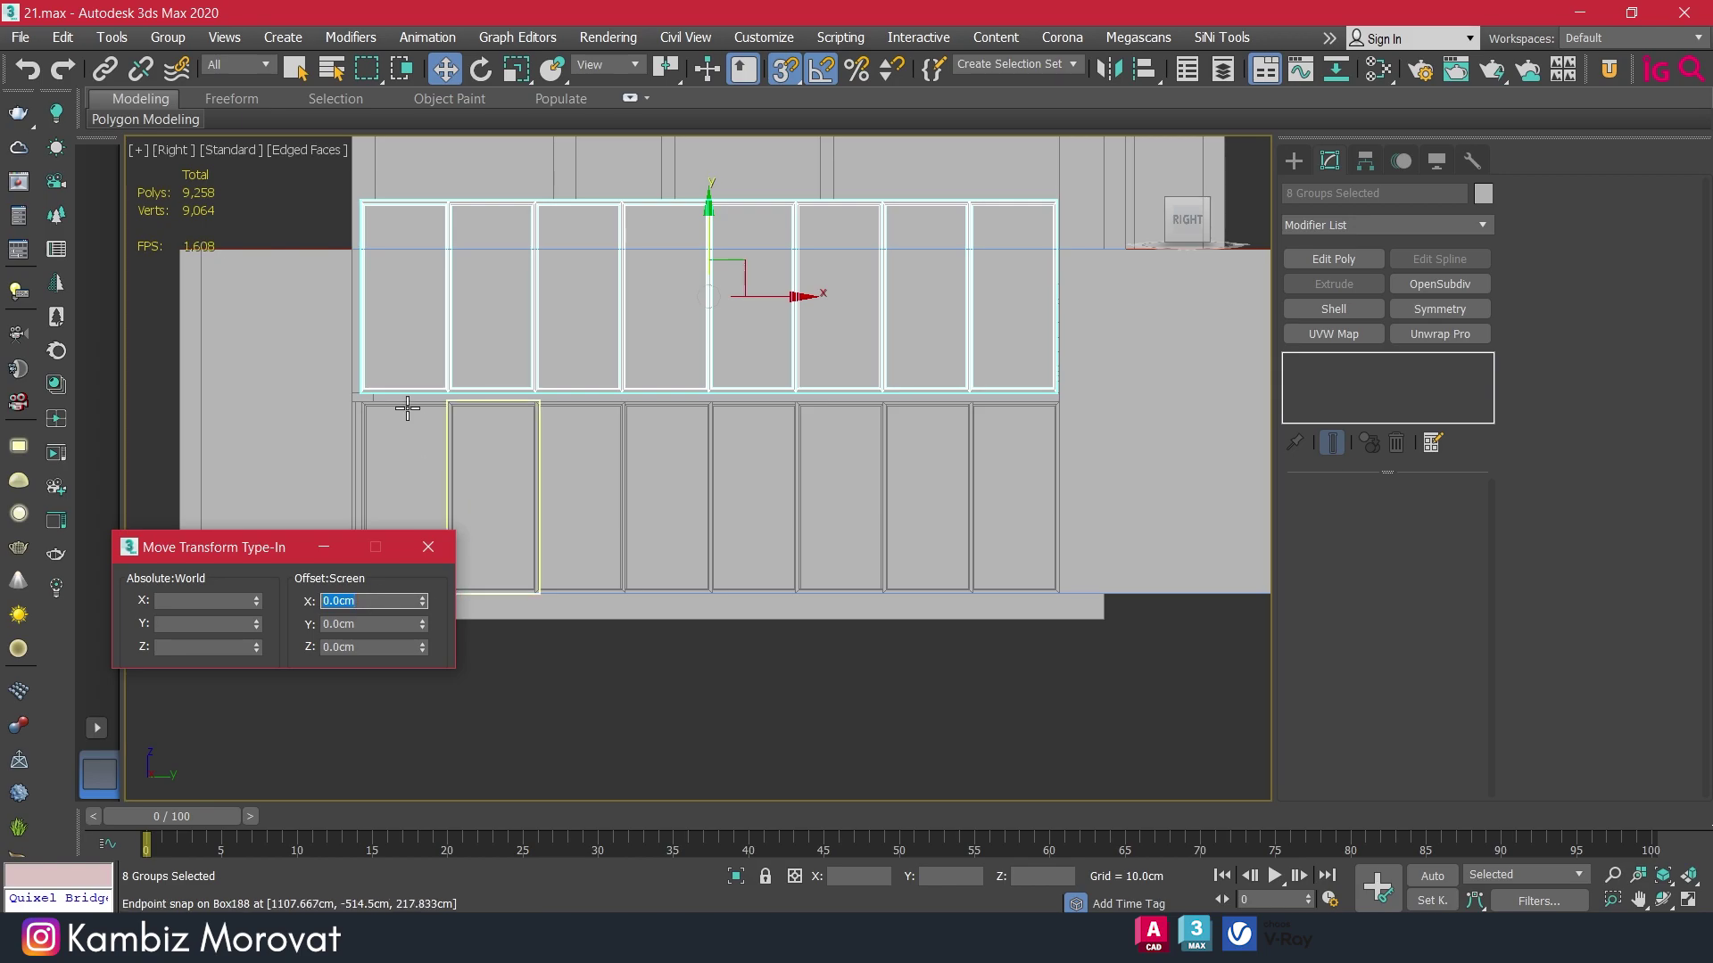
scroll(508, 371, "up", 5)
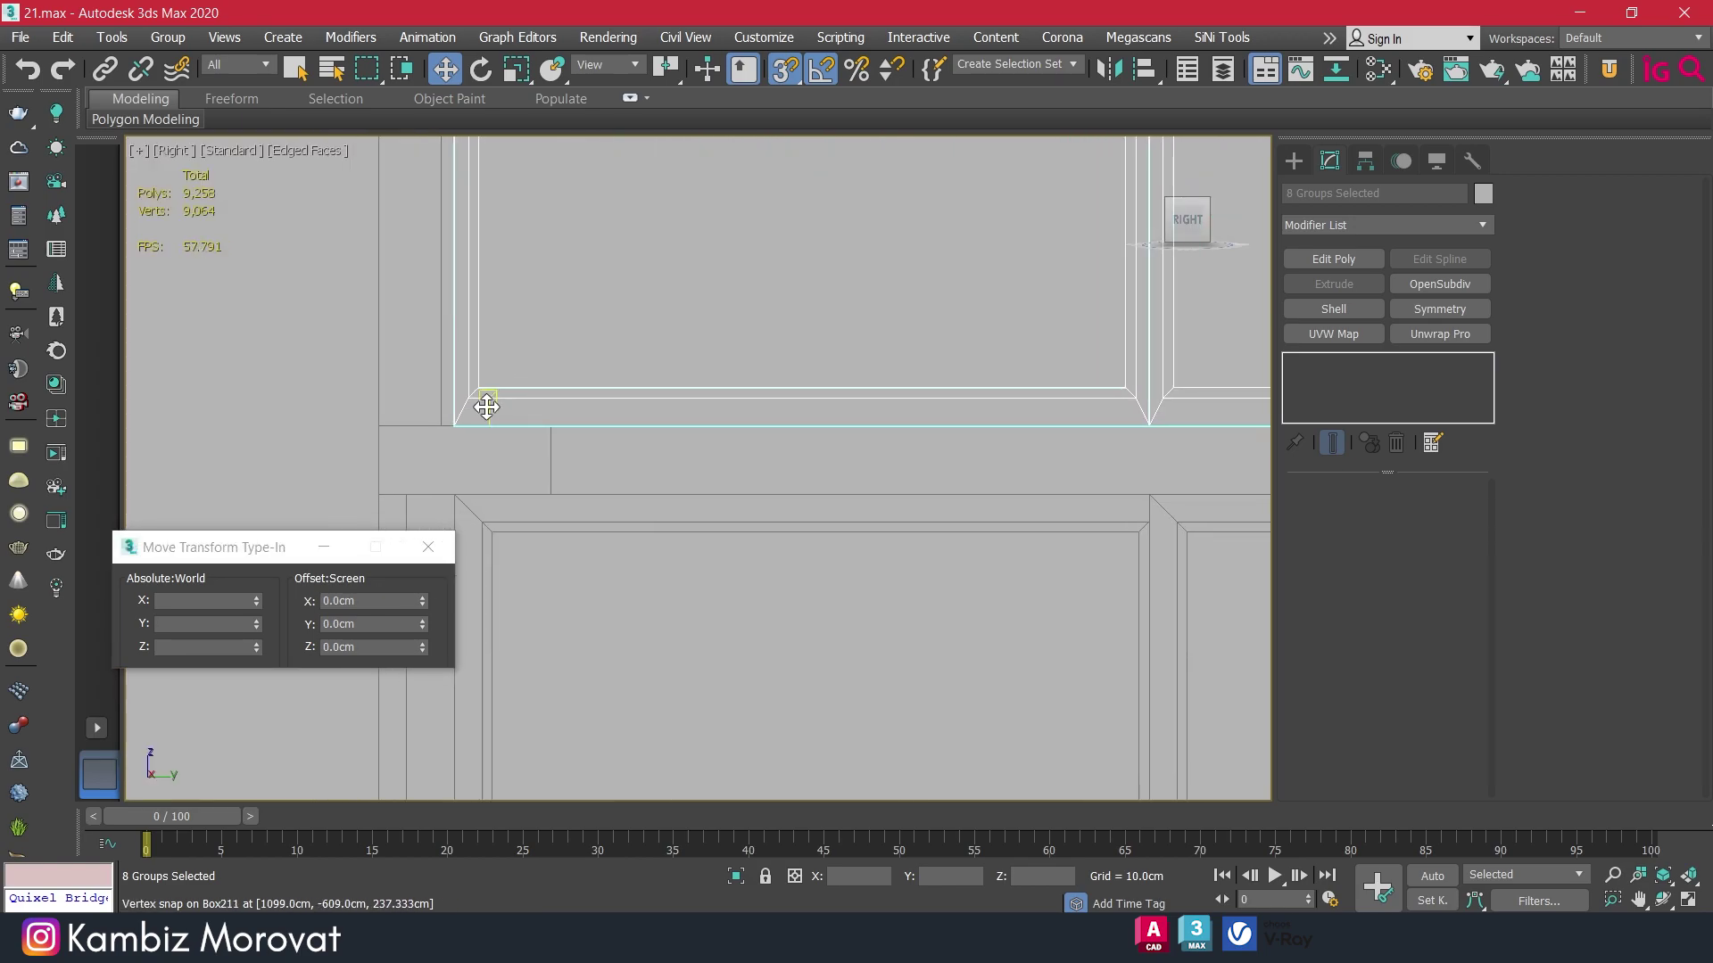
left_click(486, 407)
scroll(490, 405, "down", 5)
middle_click_drag(490, 405, 593, 482, "alt")
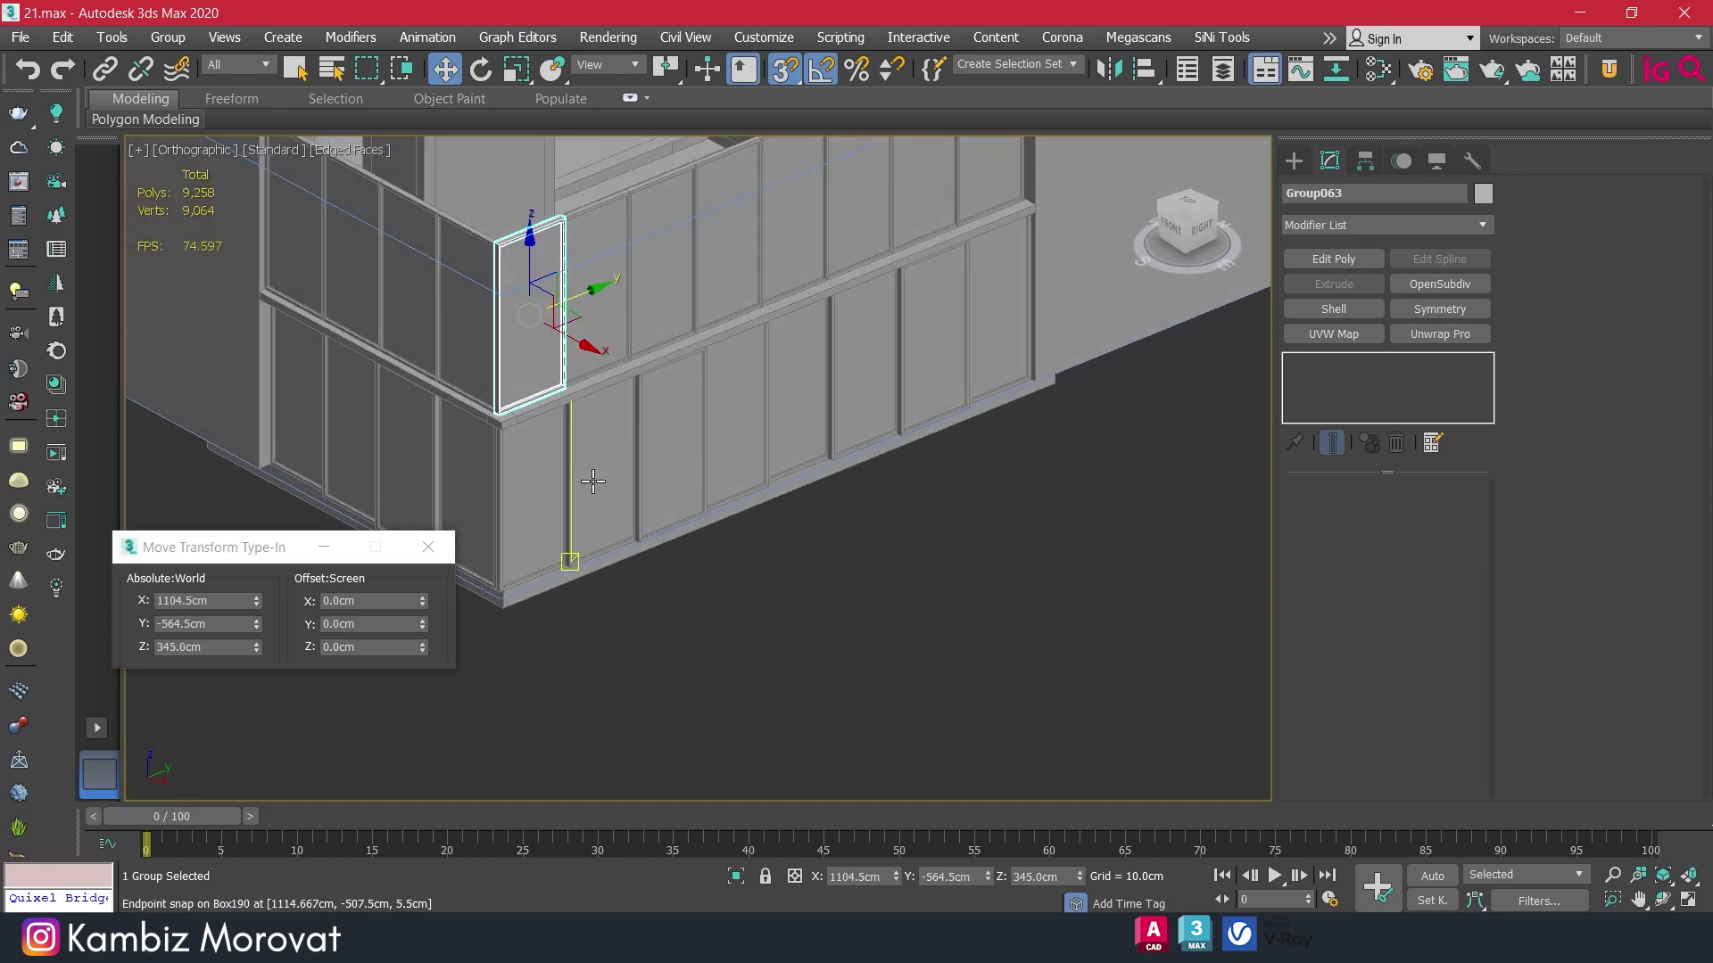
Return to the Perspective view, then add and remove a polygon-editing modifier on the frame group.
key("p")
key("z")
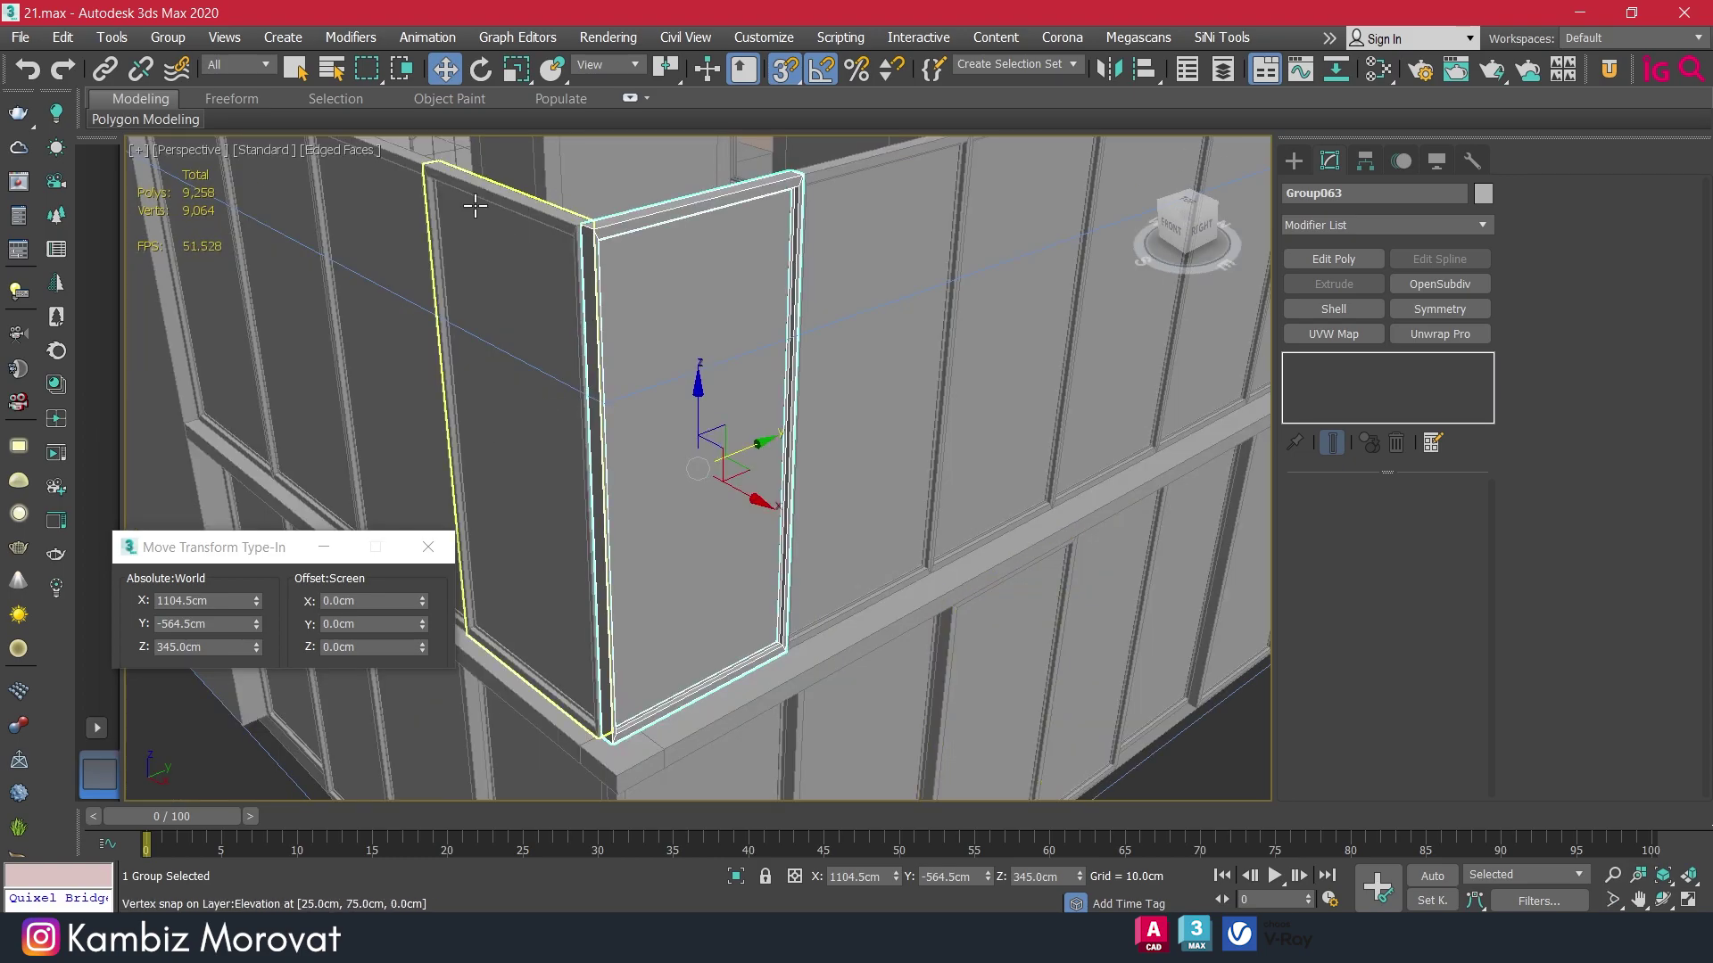
scroll(611, 245, "up", 2)
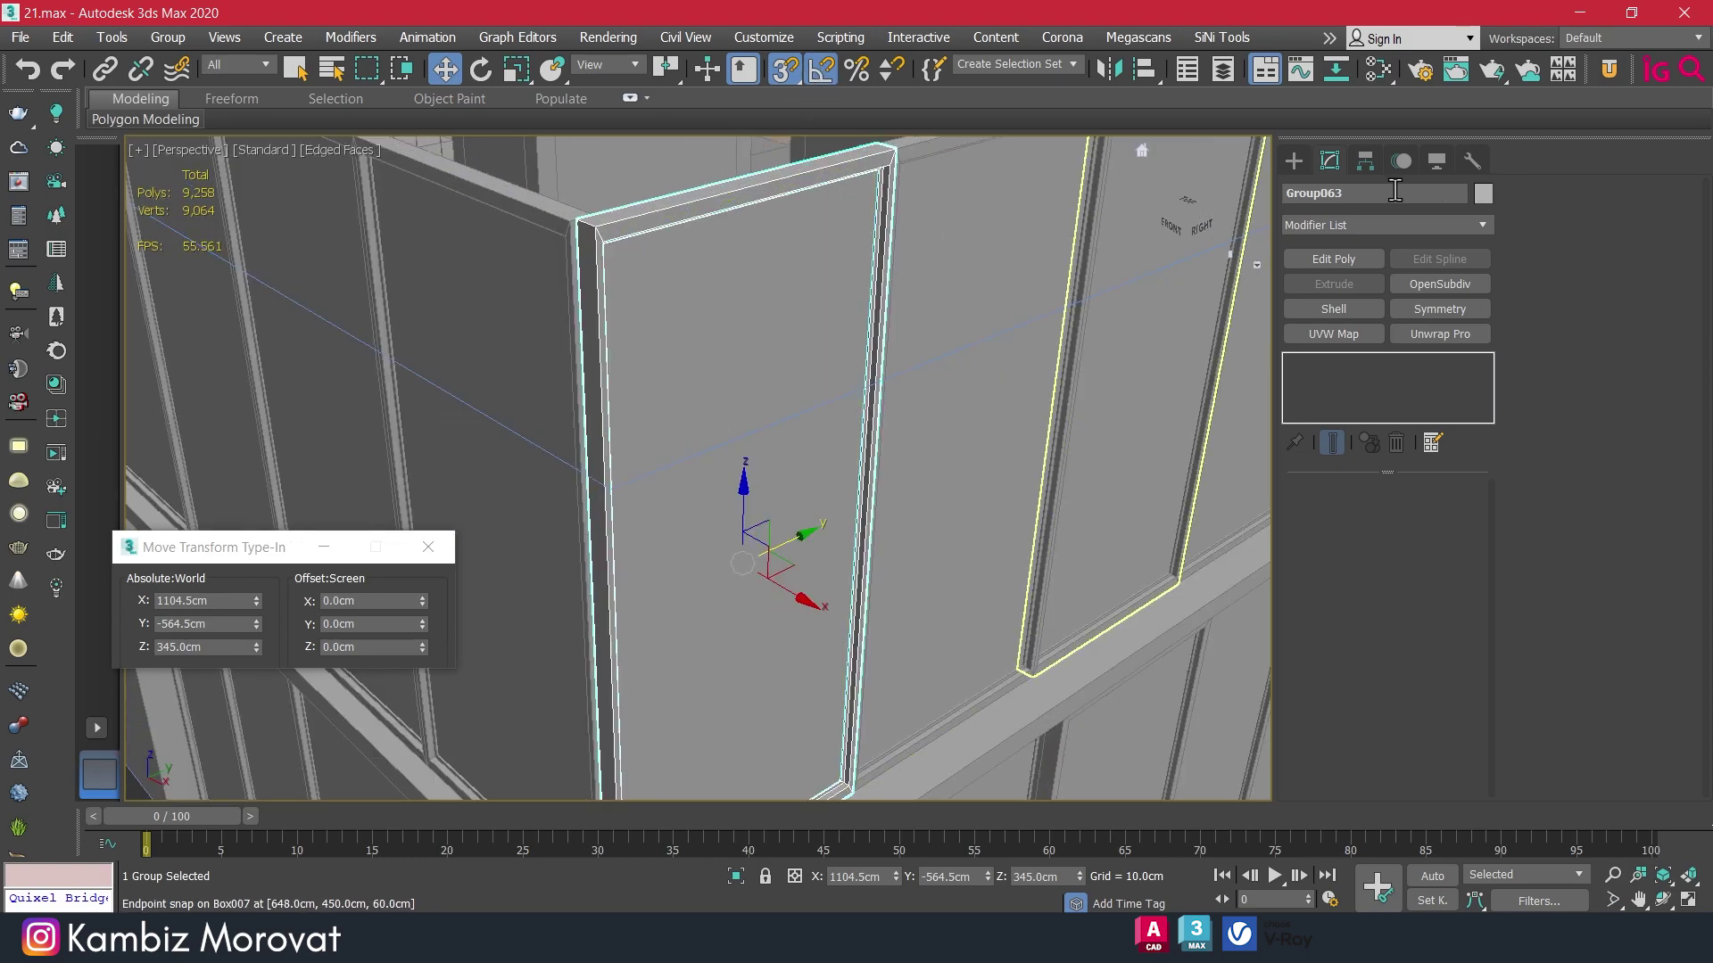
left_click(1347, 263)
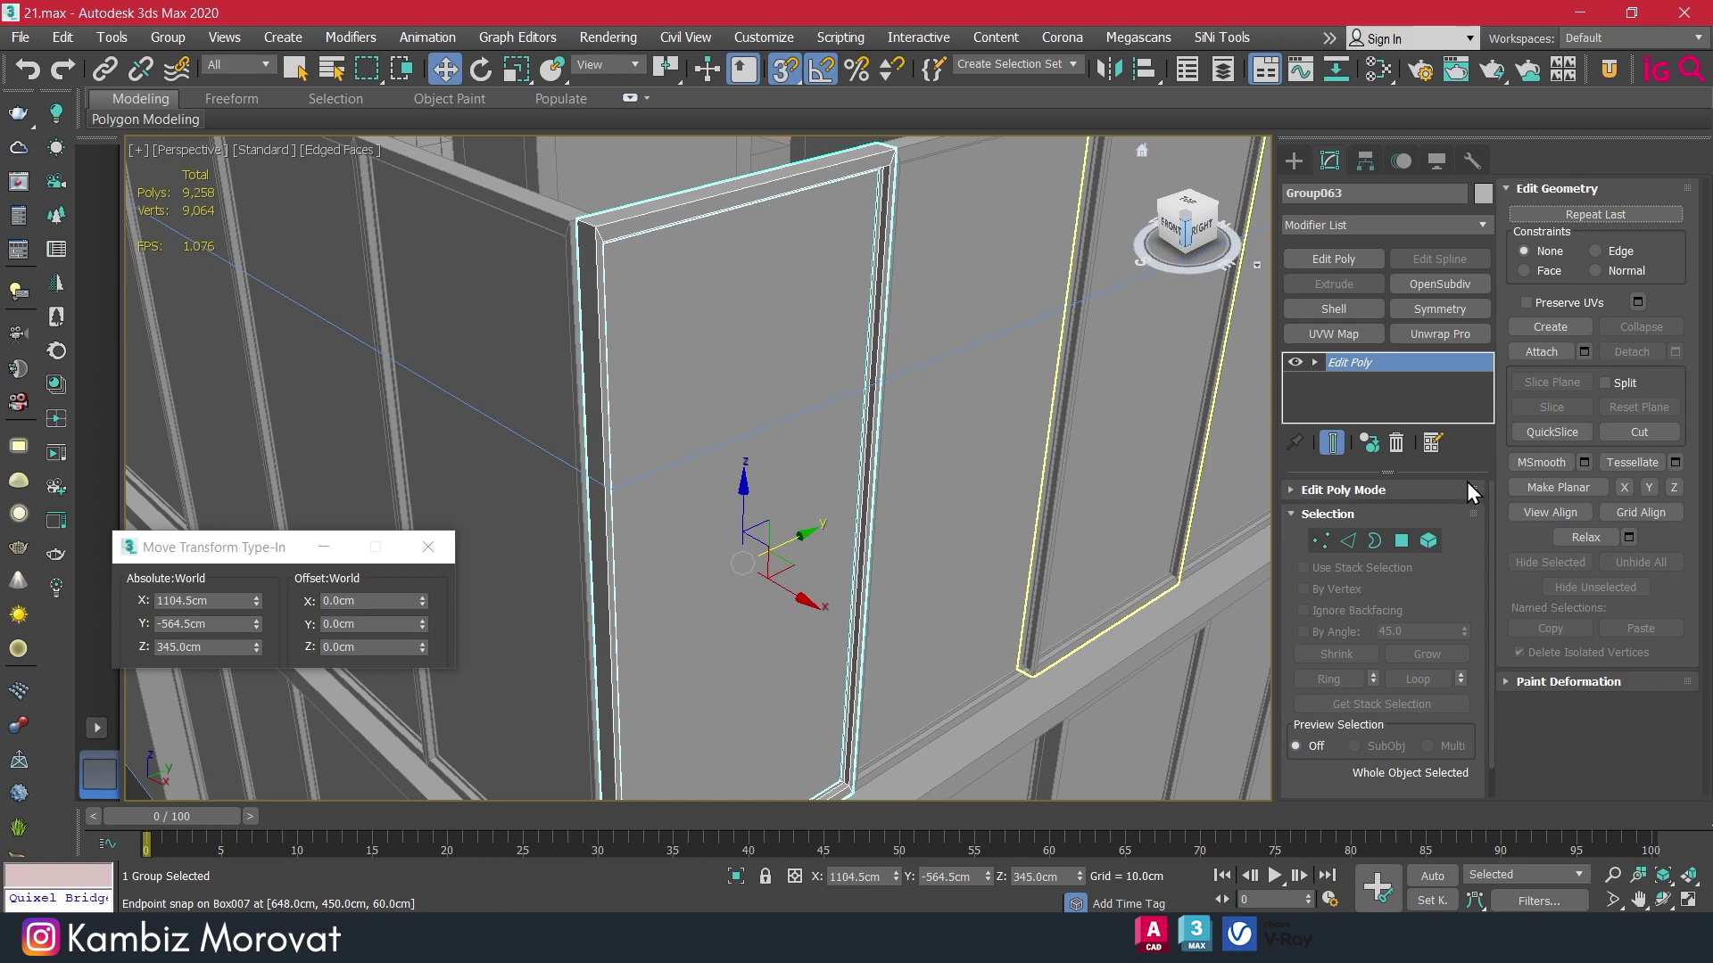
left_click(1397, 444)
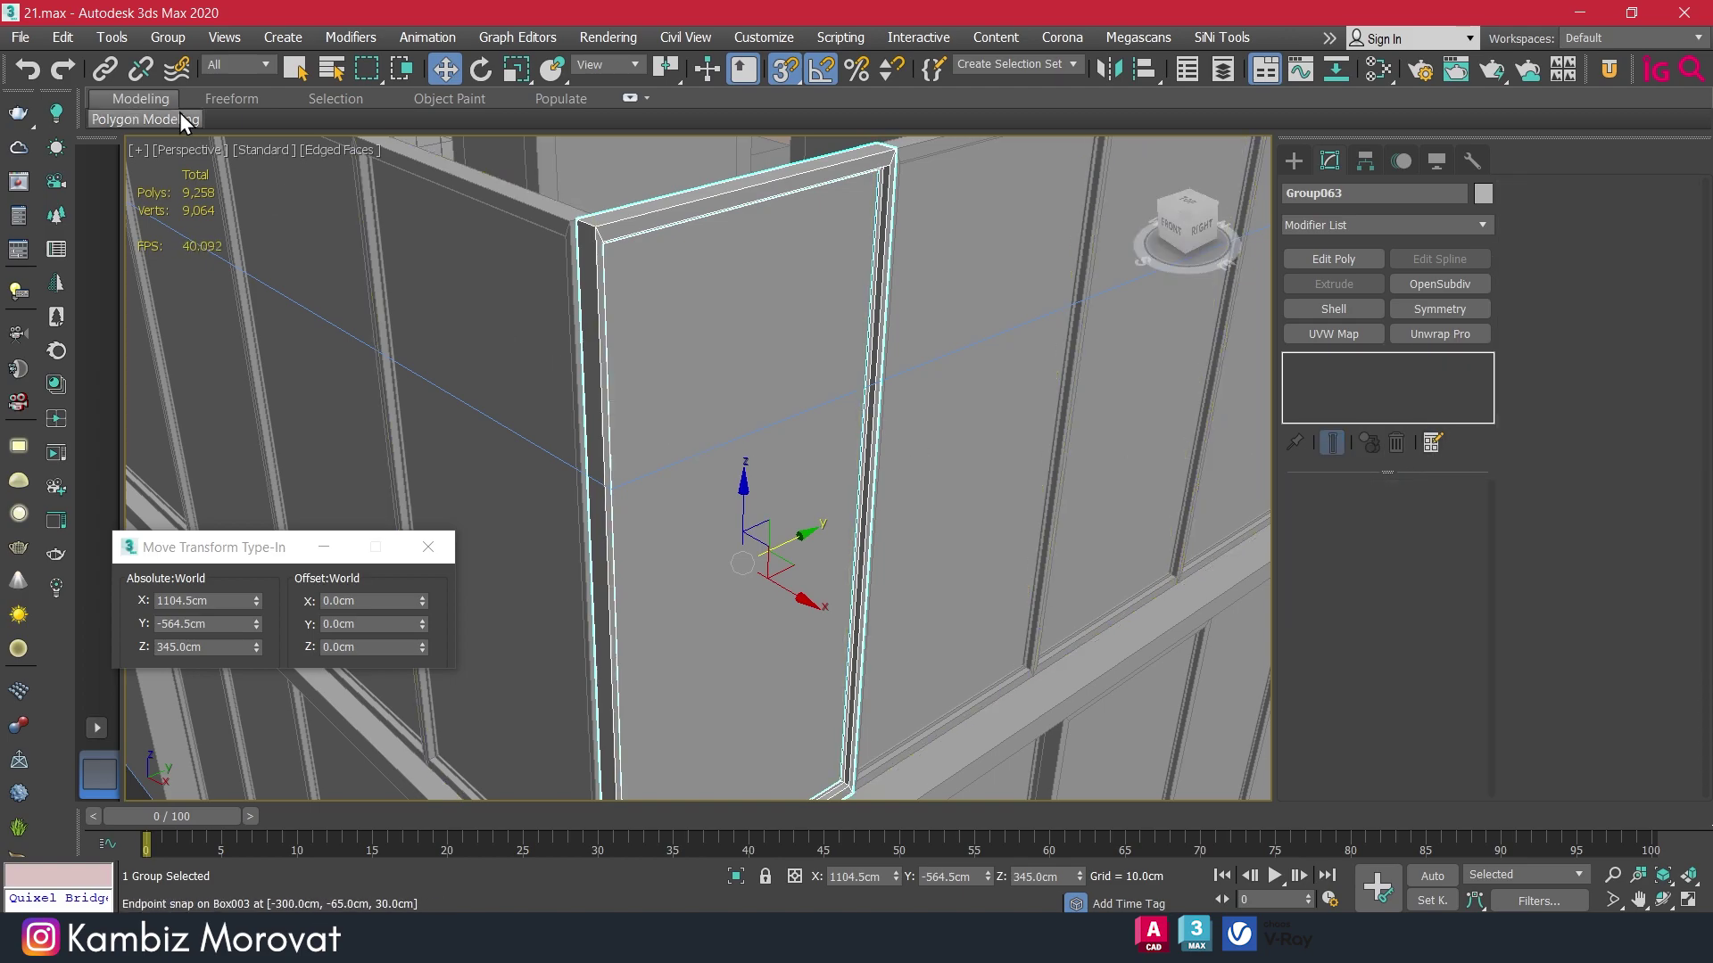
Open Group063 and select its frame piece's narrow red side polygon.
left_click(167, 40)
left_click(204, 146)
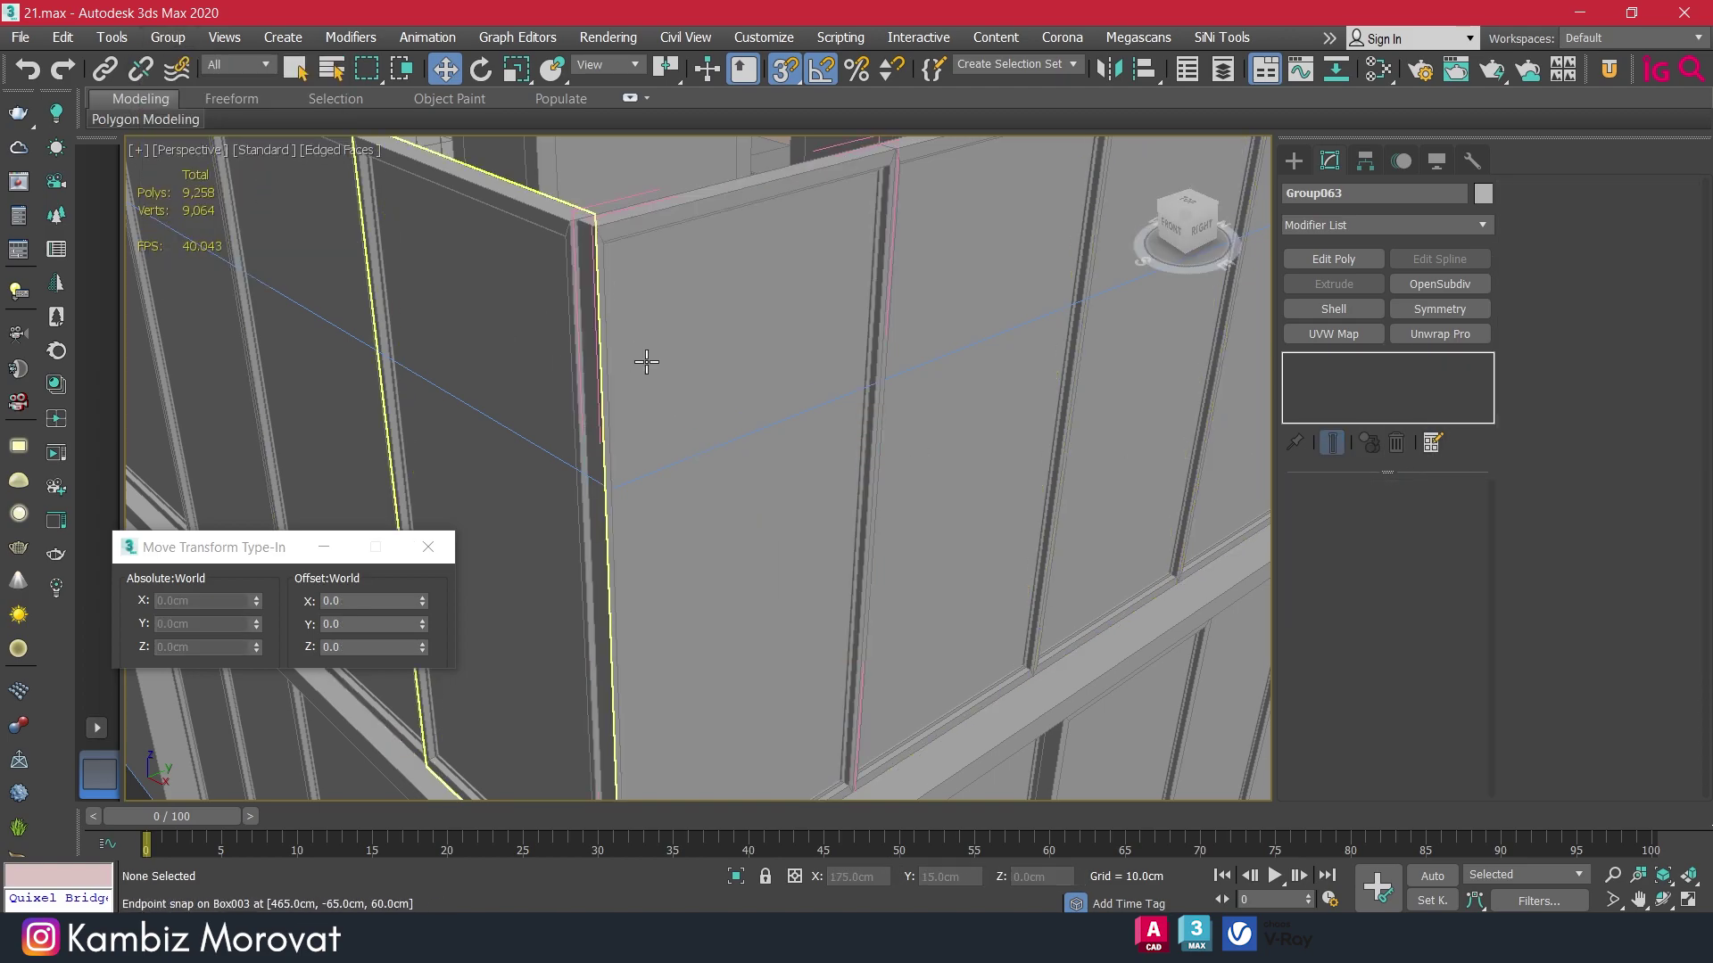
left_click(609, 310)
left_click(1384, 516)
left_click(597, 293)
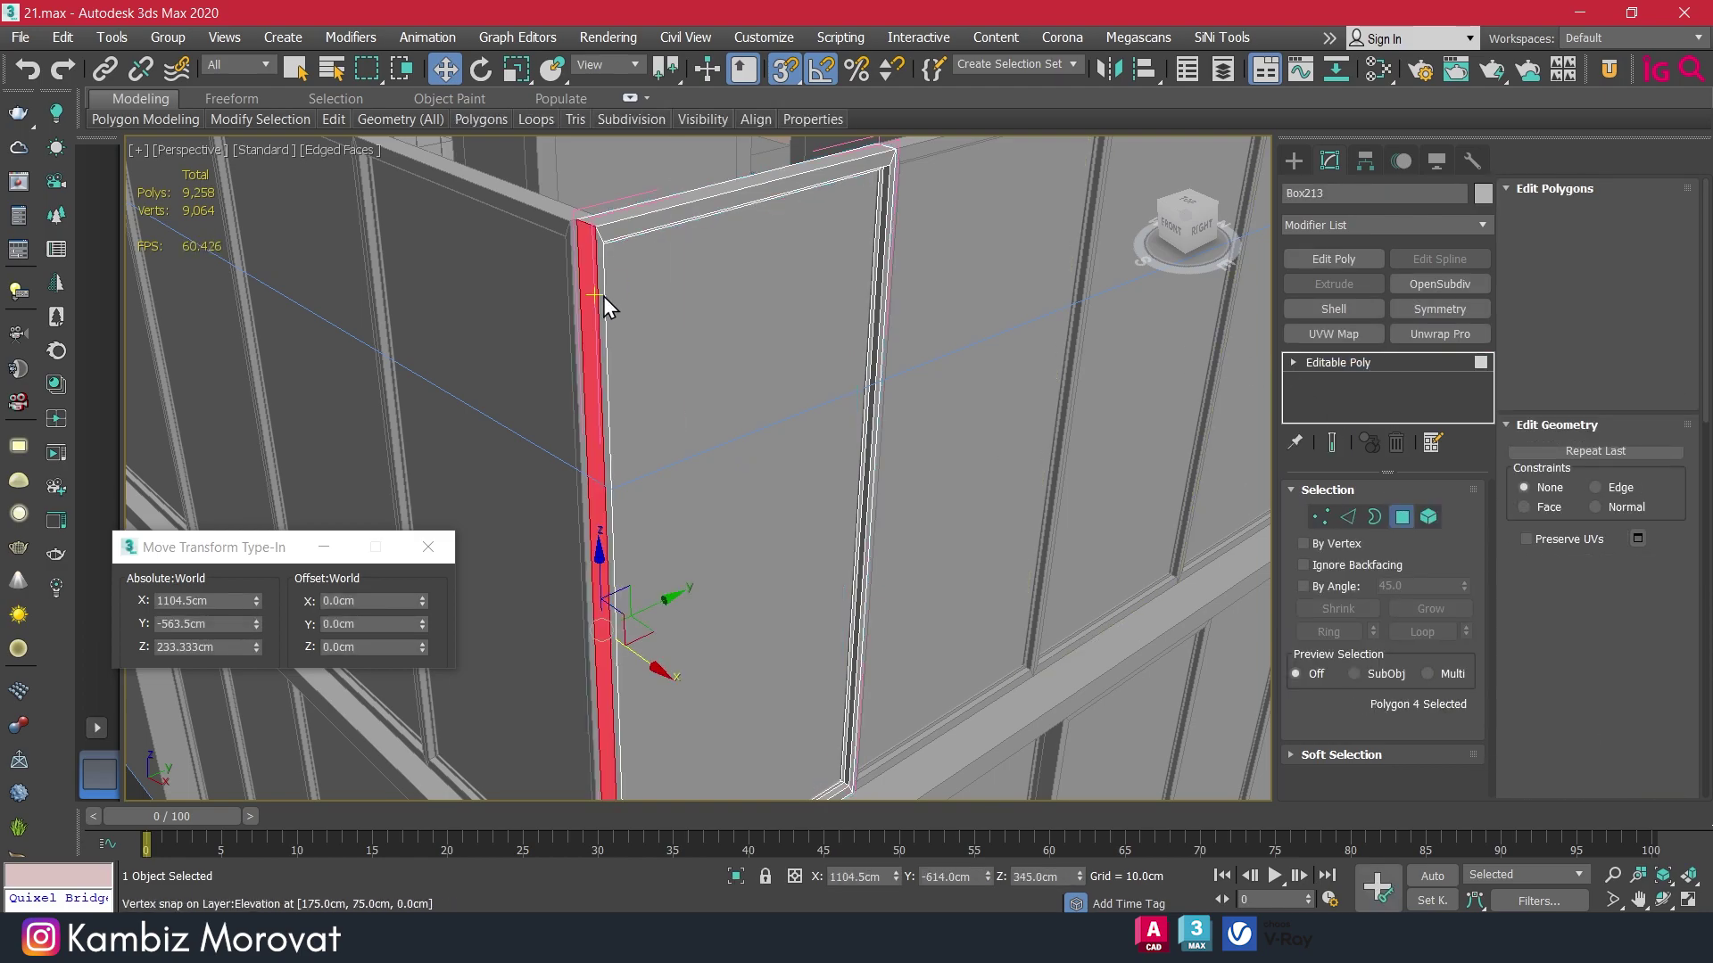
Offset the side face -2 cm along Y, then close Group063.
left_click(394, 624)
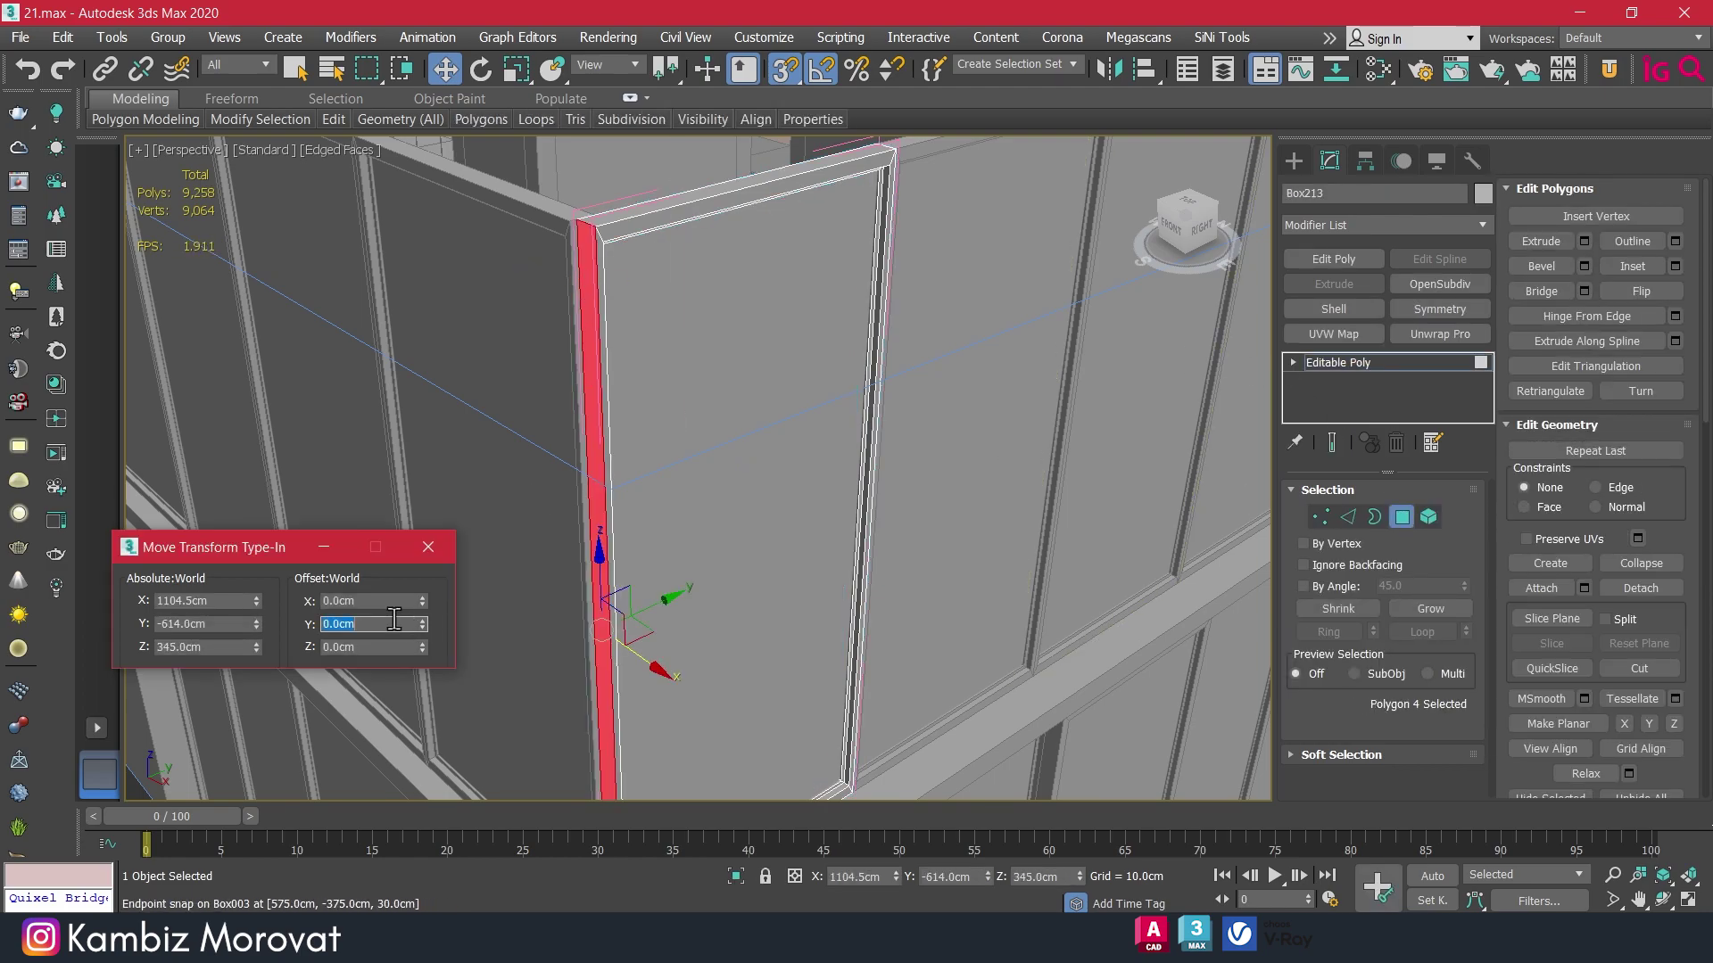
type("-2")
key("Return")
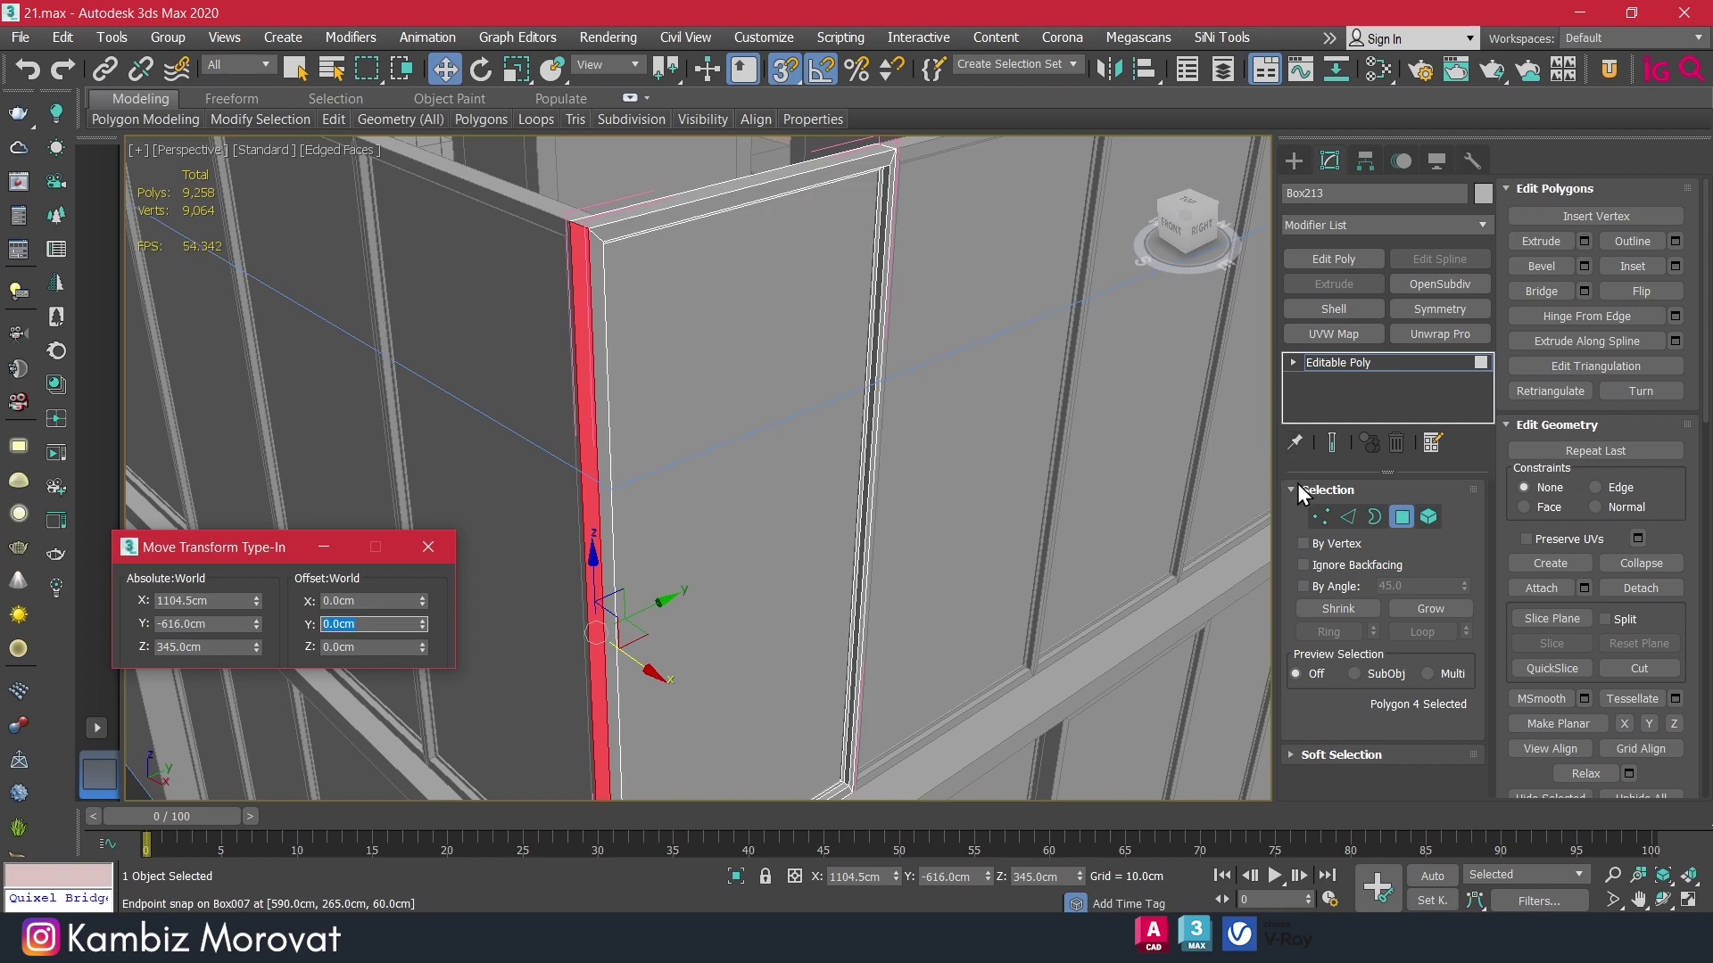
left_click(1401, 516)
left_click(168, 36)
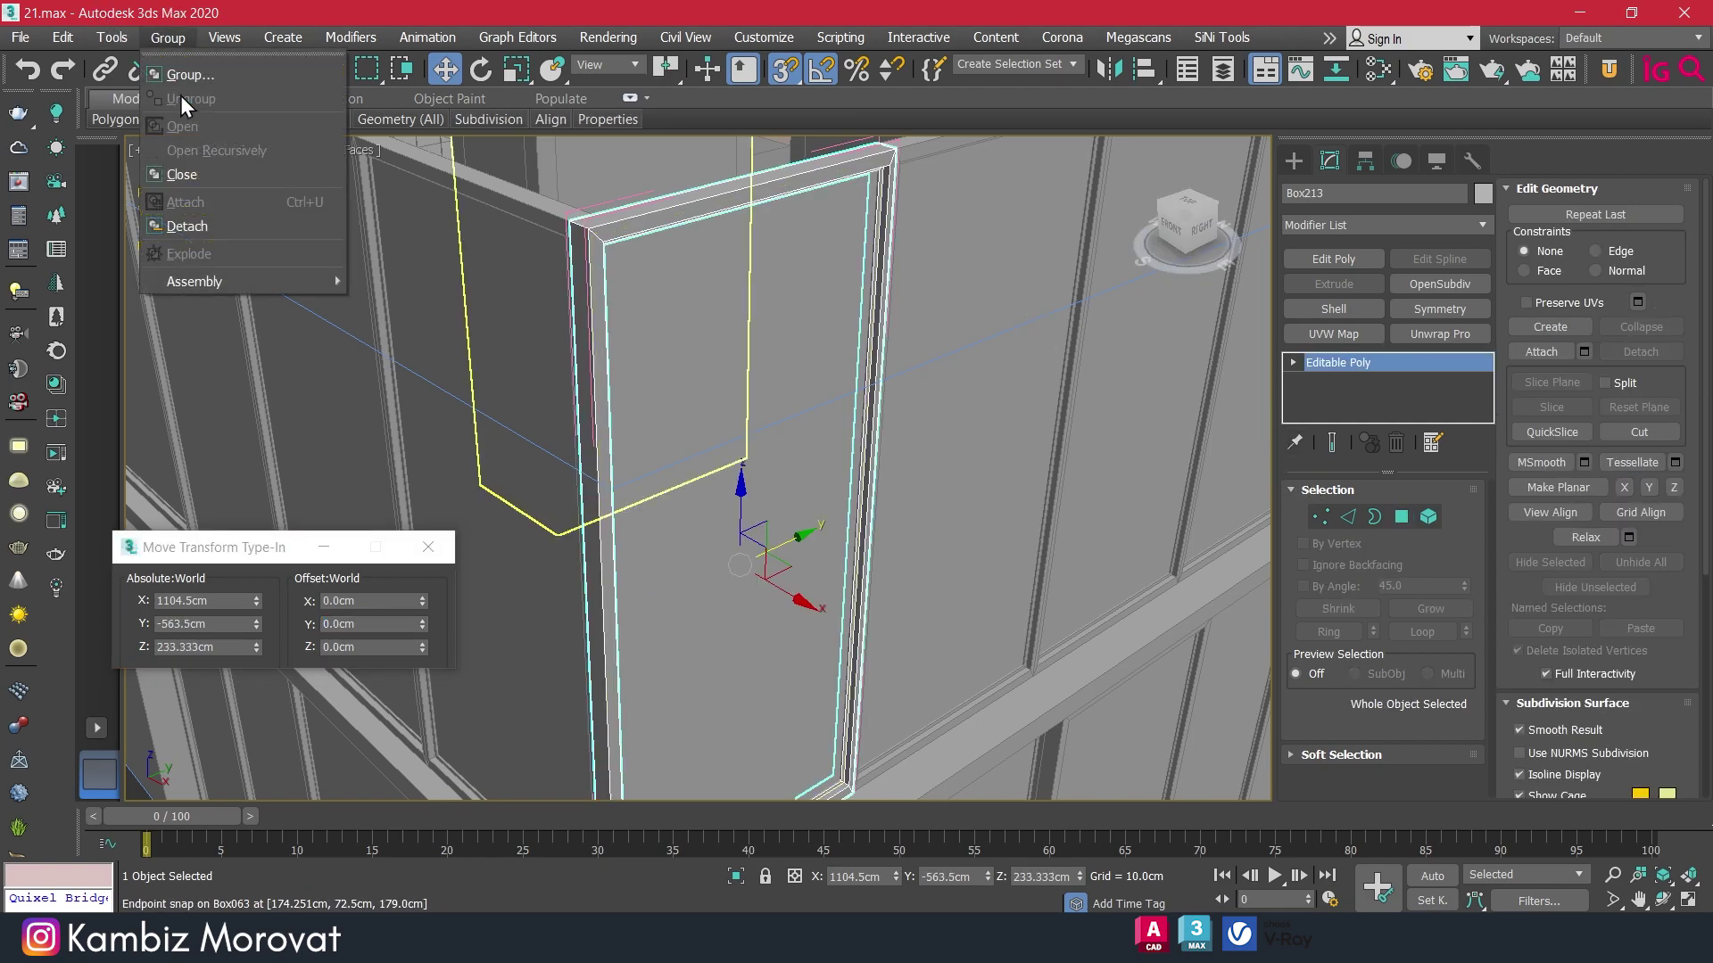
left_click(220, 184)
Select Group070, open it, and pick its frame piece Box227.
scroll(536, 298, "down", 3)
scroll(501, 275, "down", 3)
mouse_move(501, 276)
middle_mouse_down("alt")
mouse_move(988, 371)
mouse_move(1005, 395)
middle_mouse_up("alt")
left_click(903, 373)
left_click(167, 37)
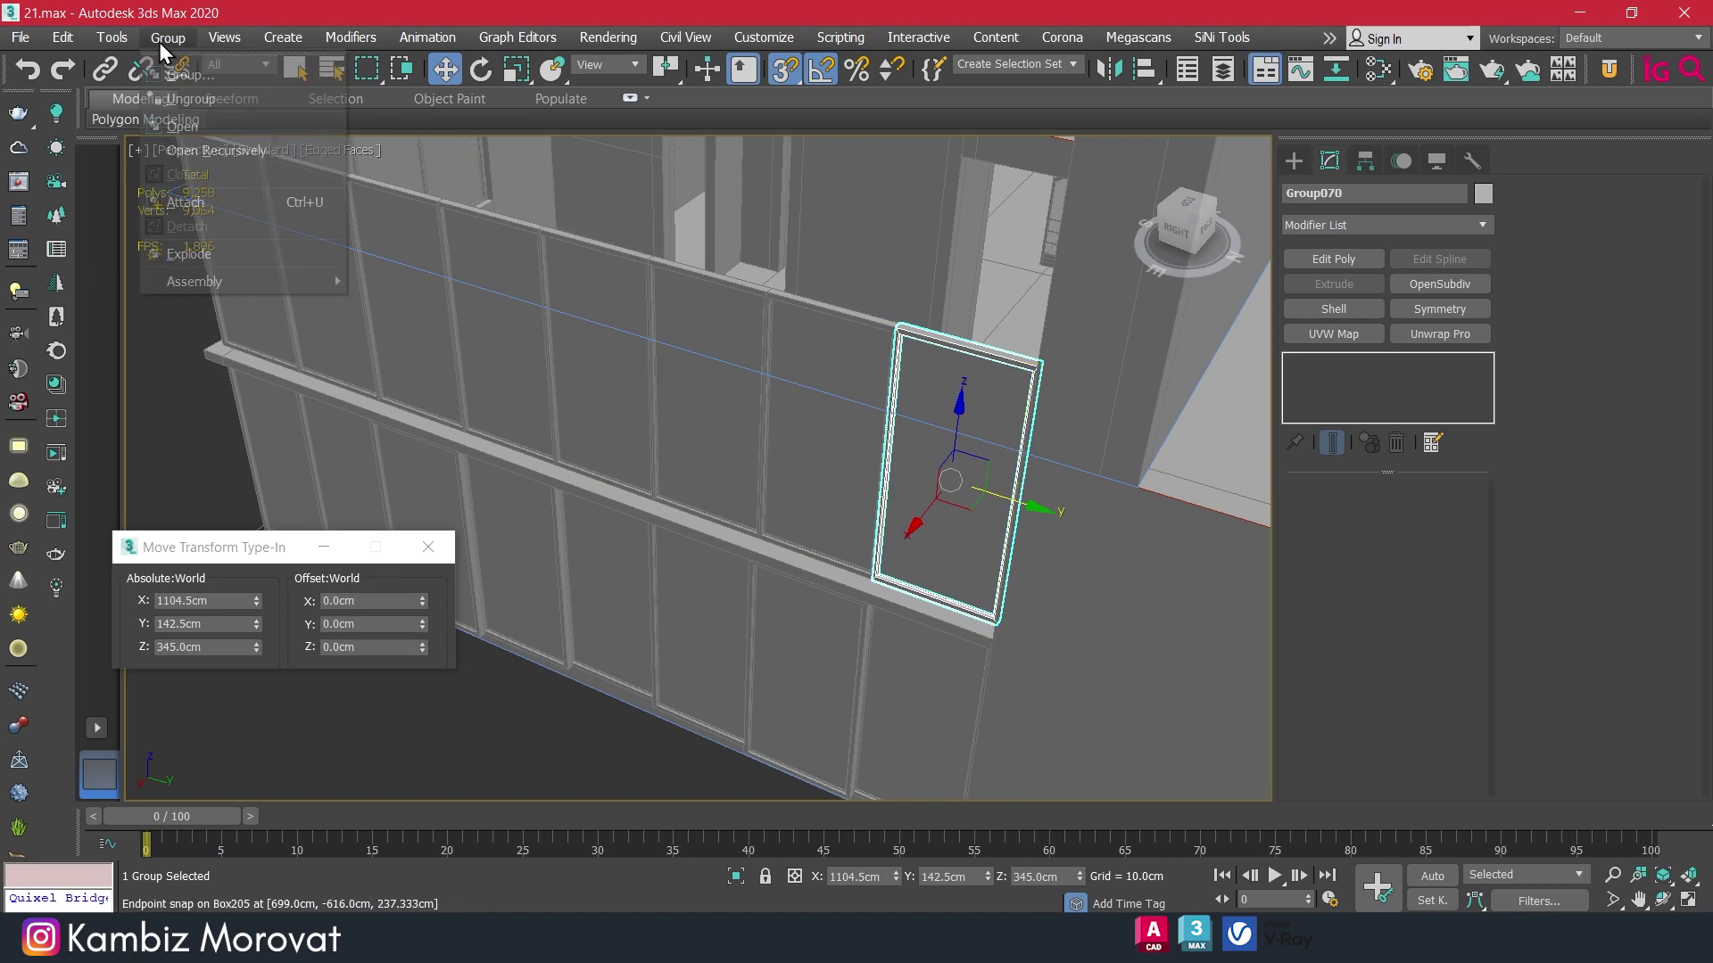
left_click(201, 152)
scroll(1008, 359, "up", 5)
left_click(1008, 359)
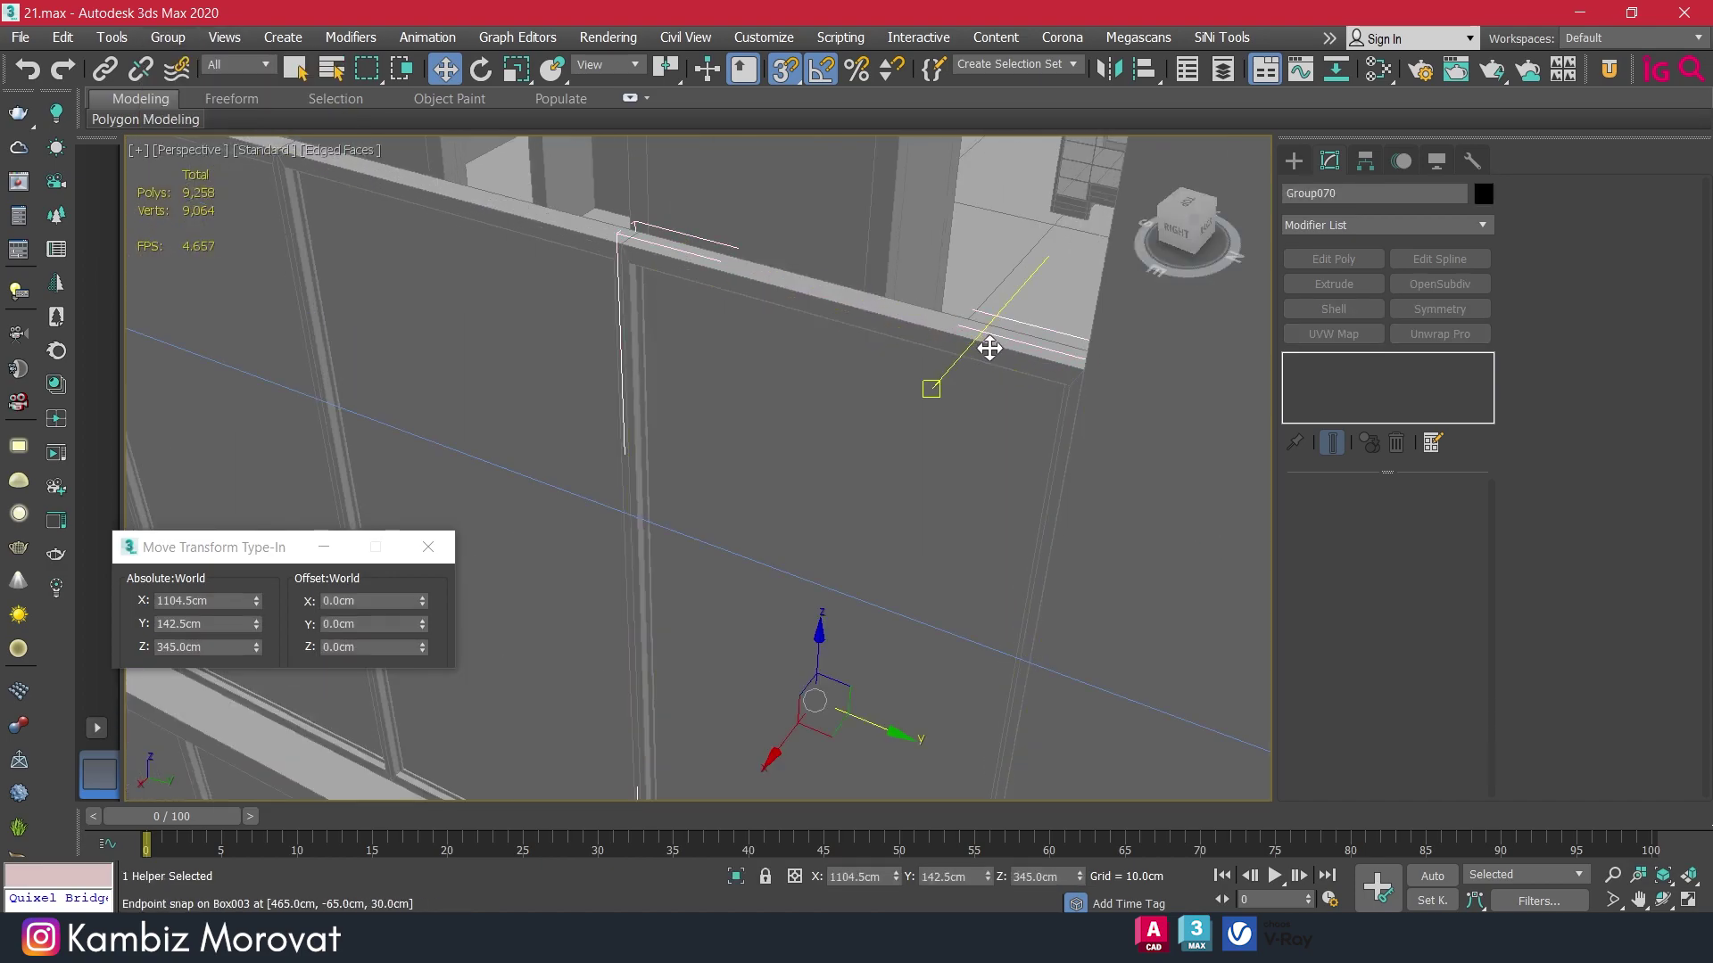
Shift Box227's narrow side polygon 2 cm along Y and leave polygon mode.
mouse_move(940, 237)
middle_mouse_down()
mouse_move(905, 254)
mouse_move(878, 307)
middle_mouse_up()
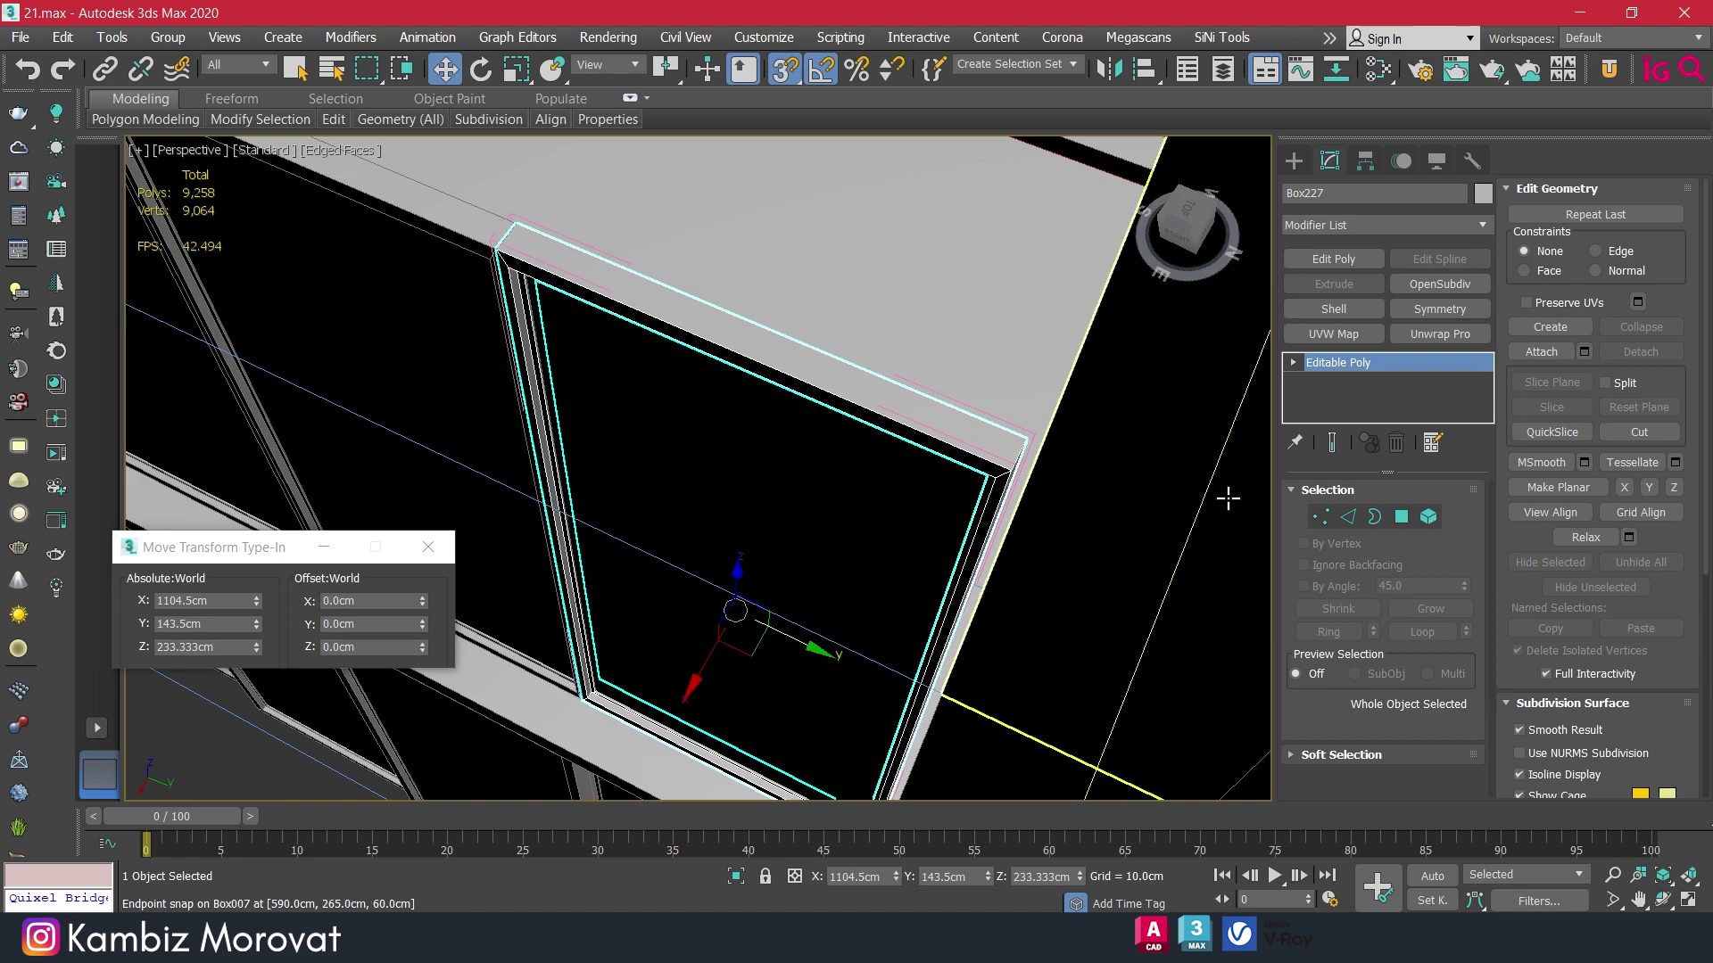
key("4")
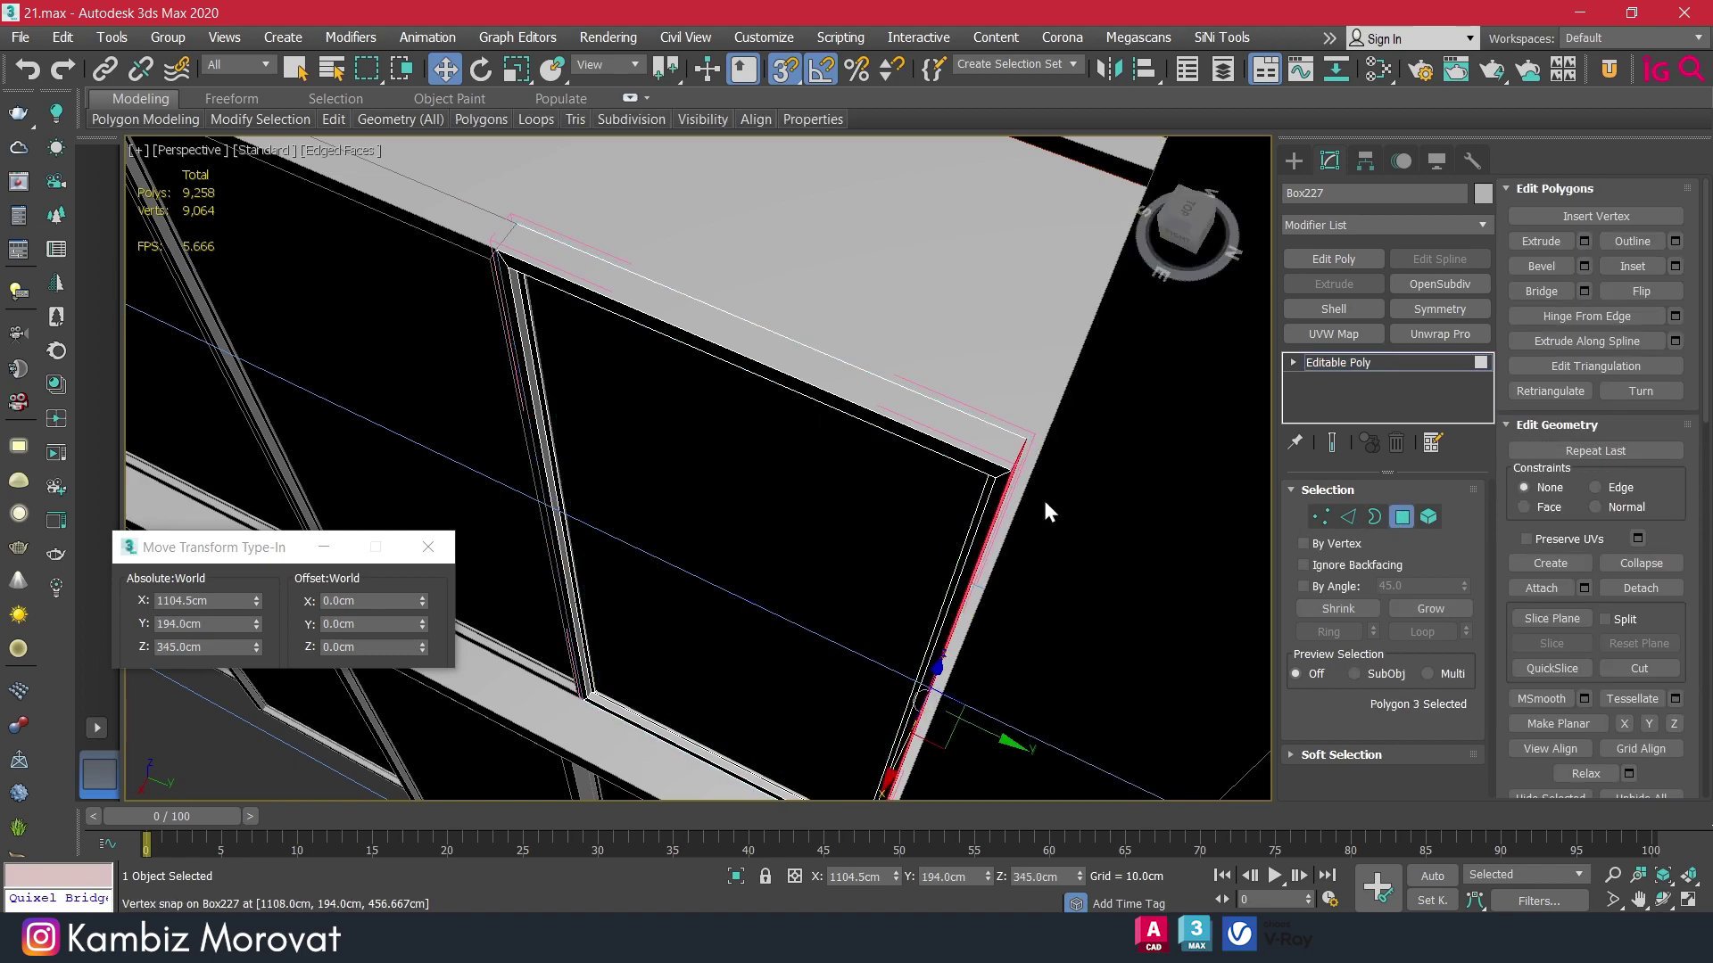
middle_click_drag(1046, 510, 998, 366, "alt")
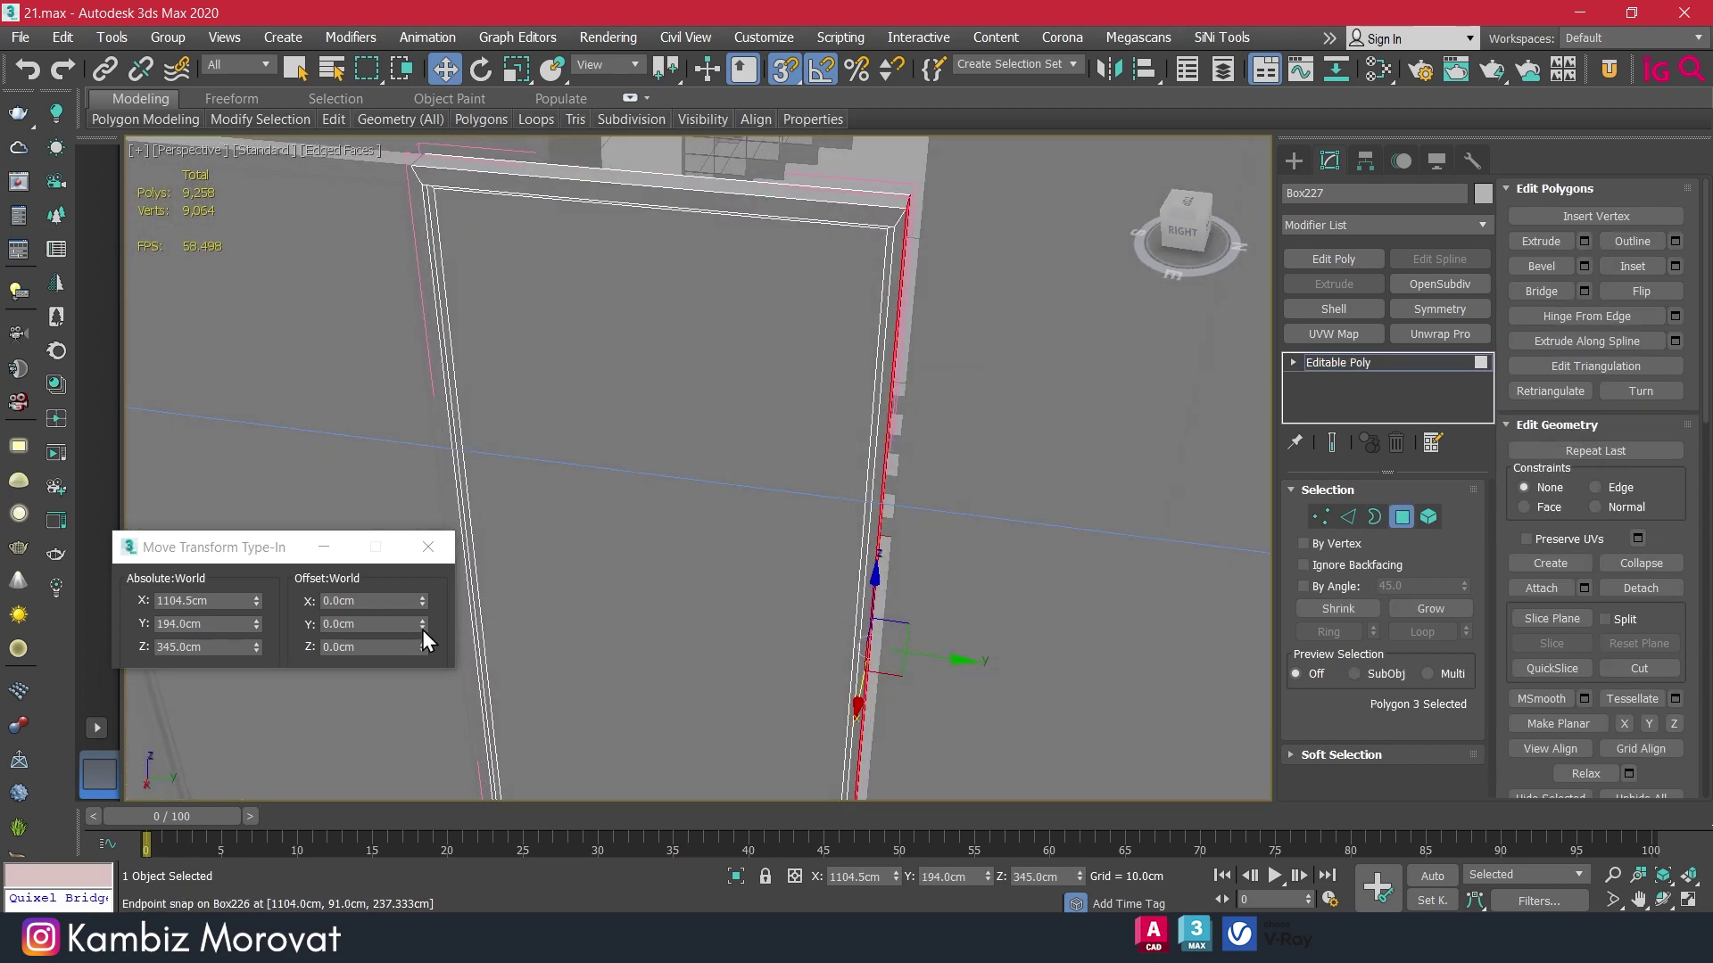
left_click(369, 624)
type("2")
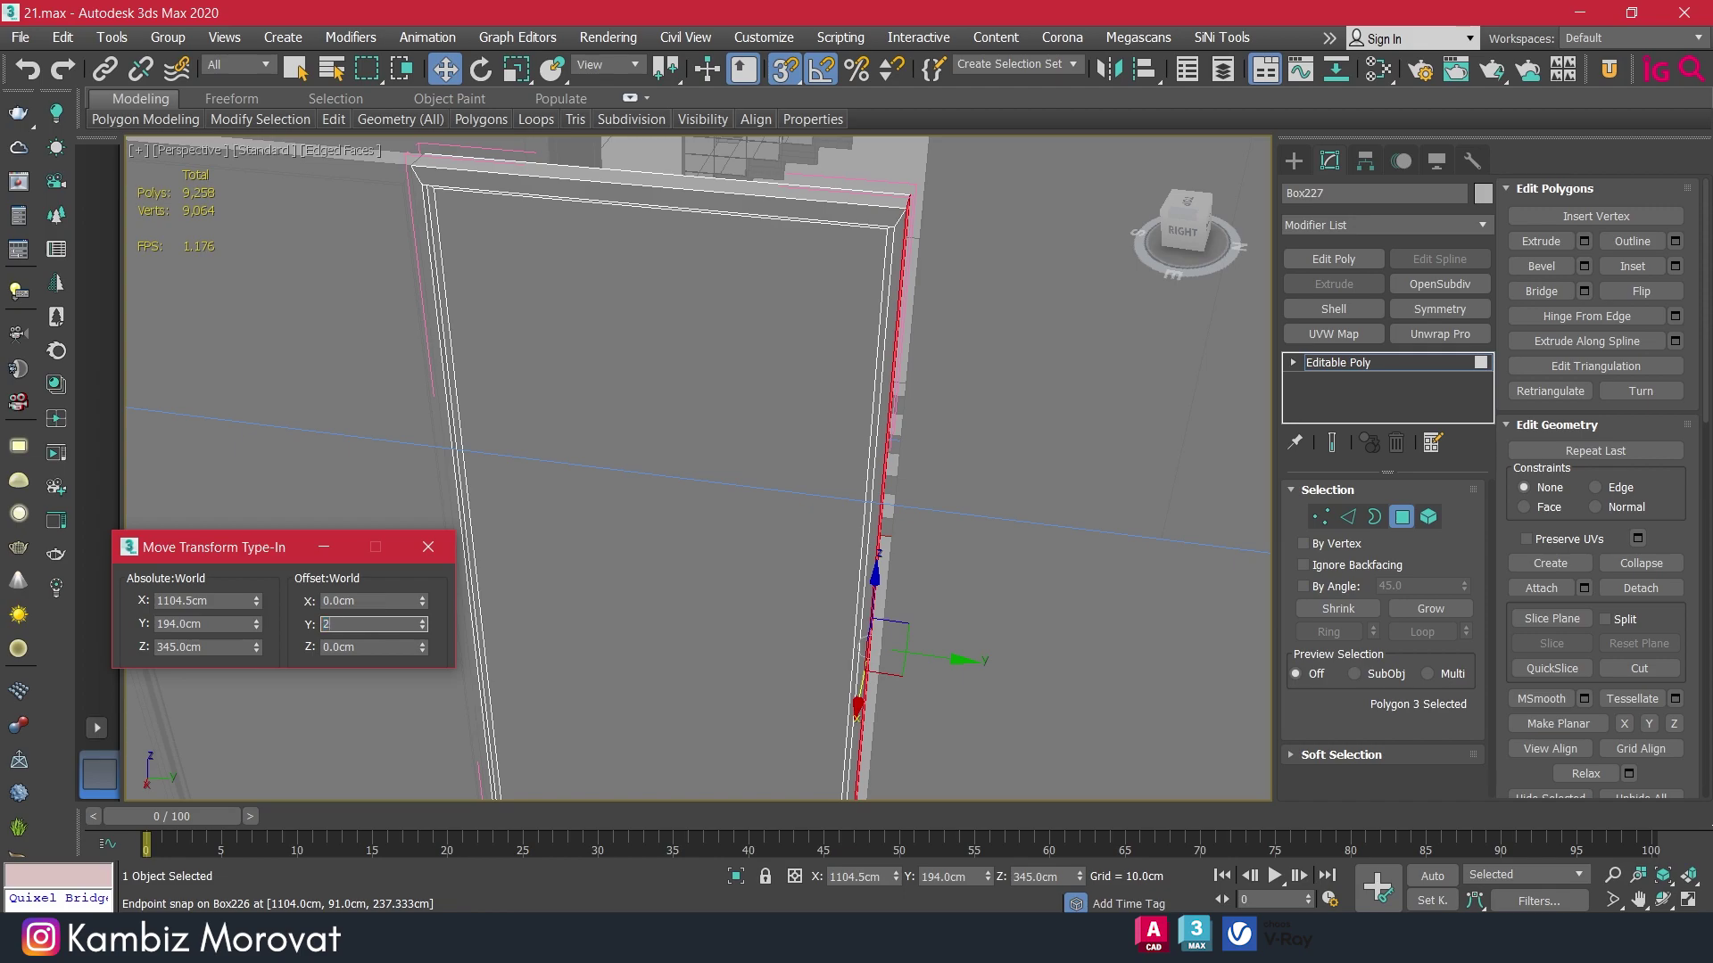
key("Return")
left_click(1402, 516)
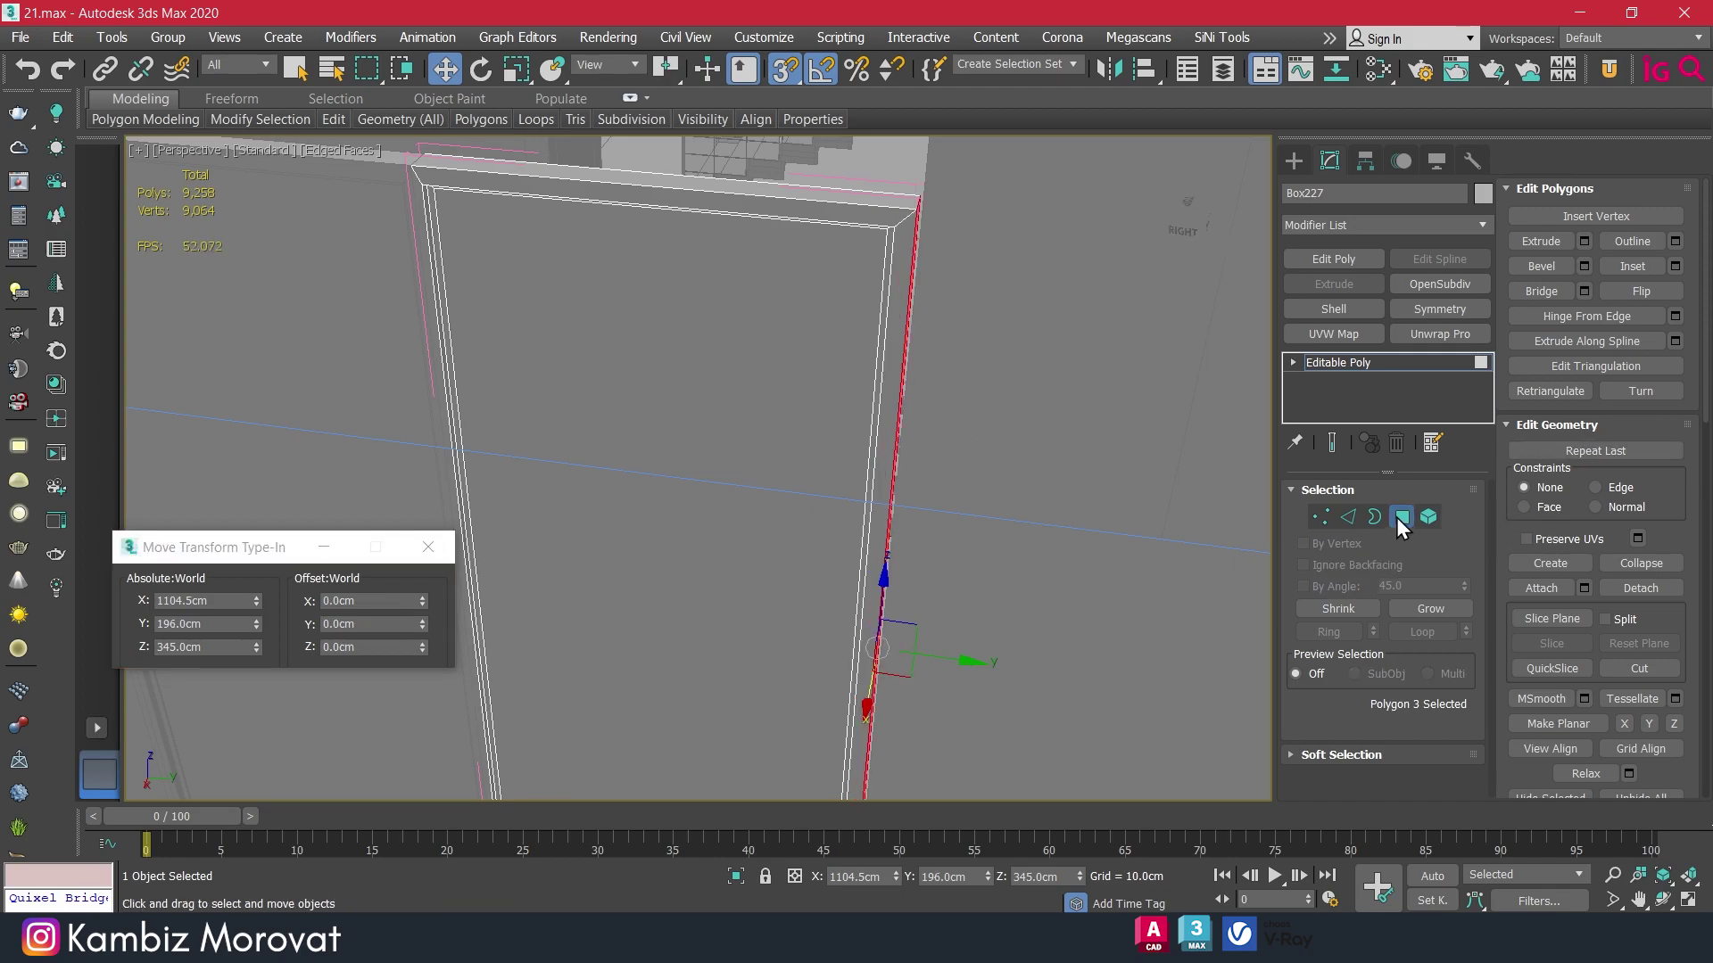
key("z")
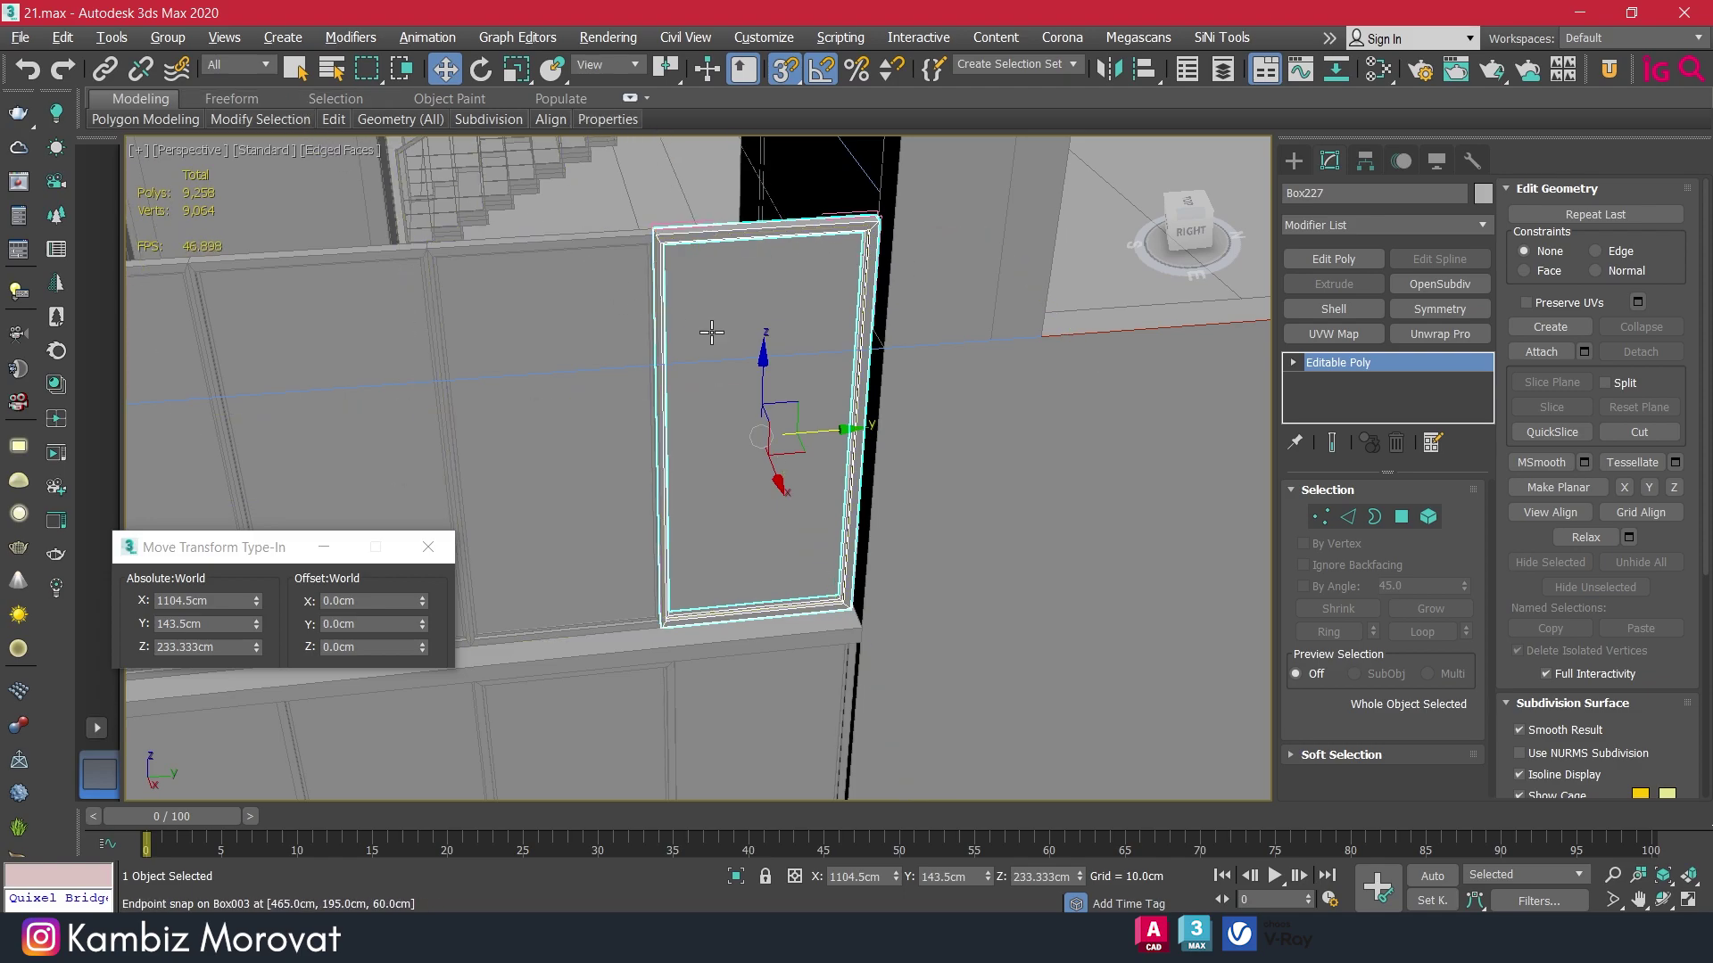
In wireframe, select frame piece Box227 and pick its left pillar face in Polygon mode.
middle_click_drag(709, 334, 688, 268, "alt")
scroll(688, 268, "up", 2)
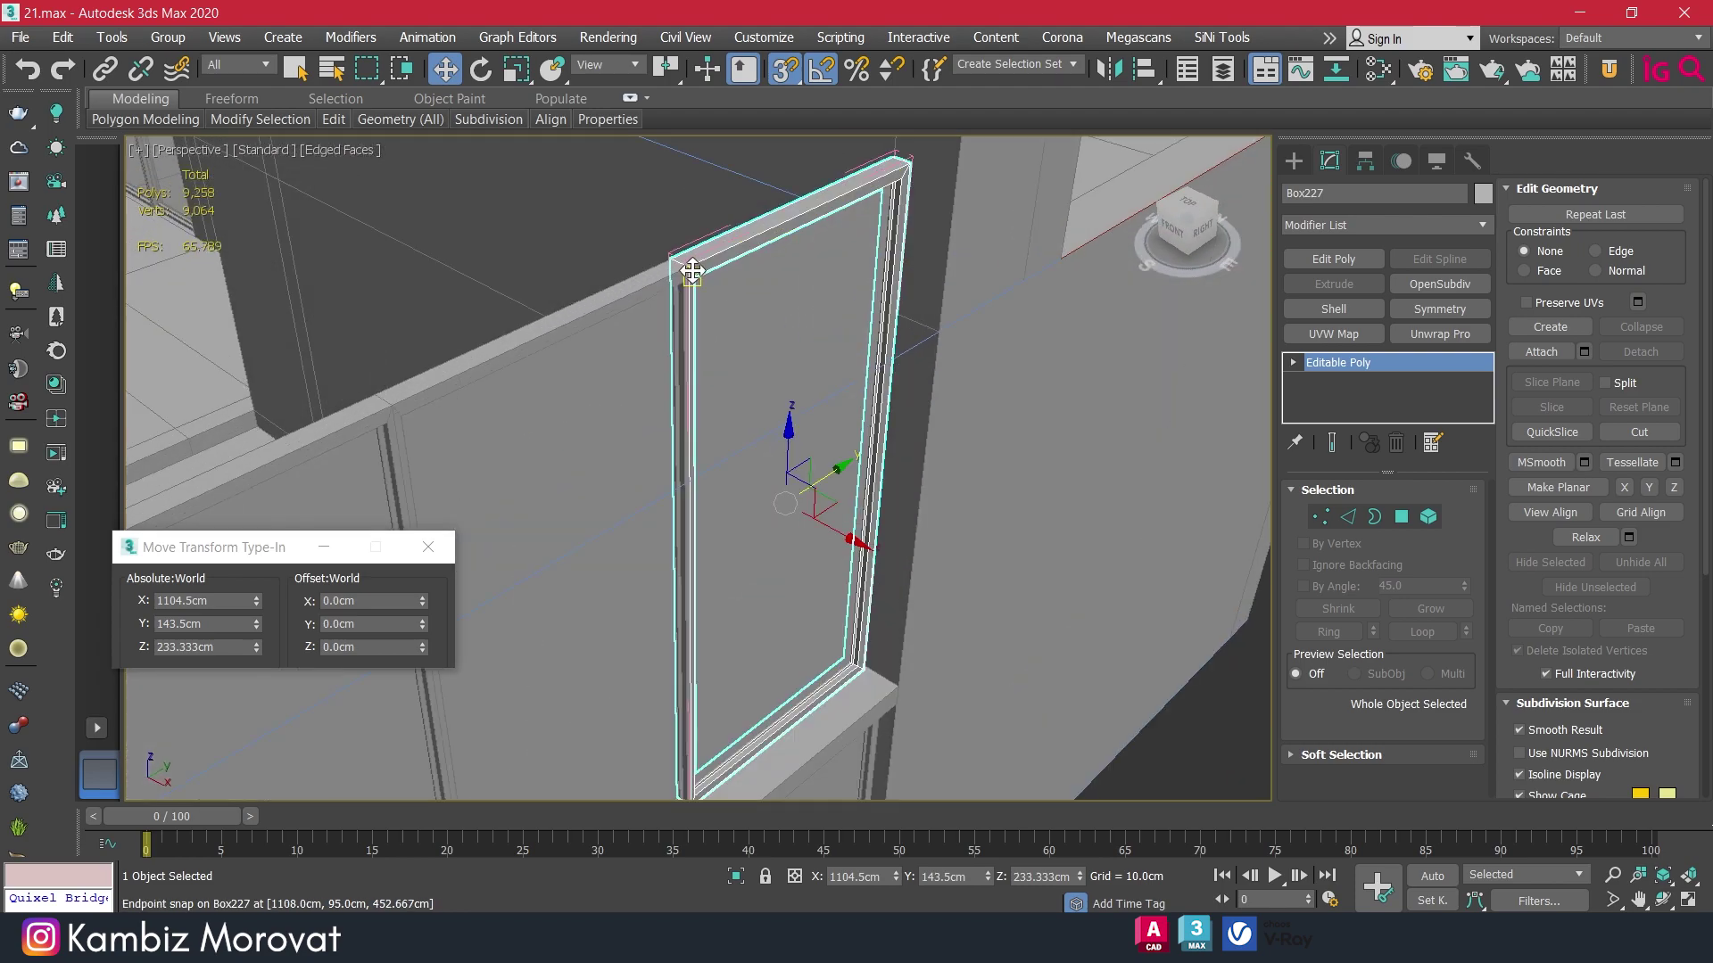
scroll(669, 277, "up", 4)
key("F3")
left_click(660, 275)
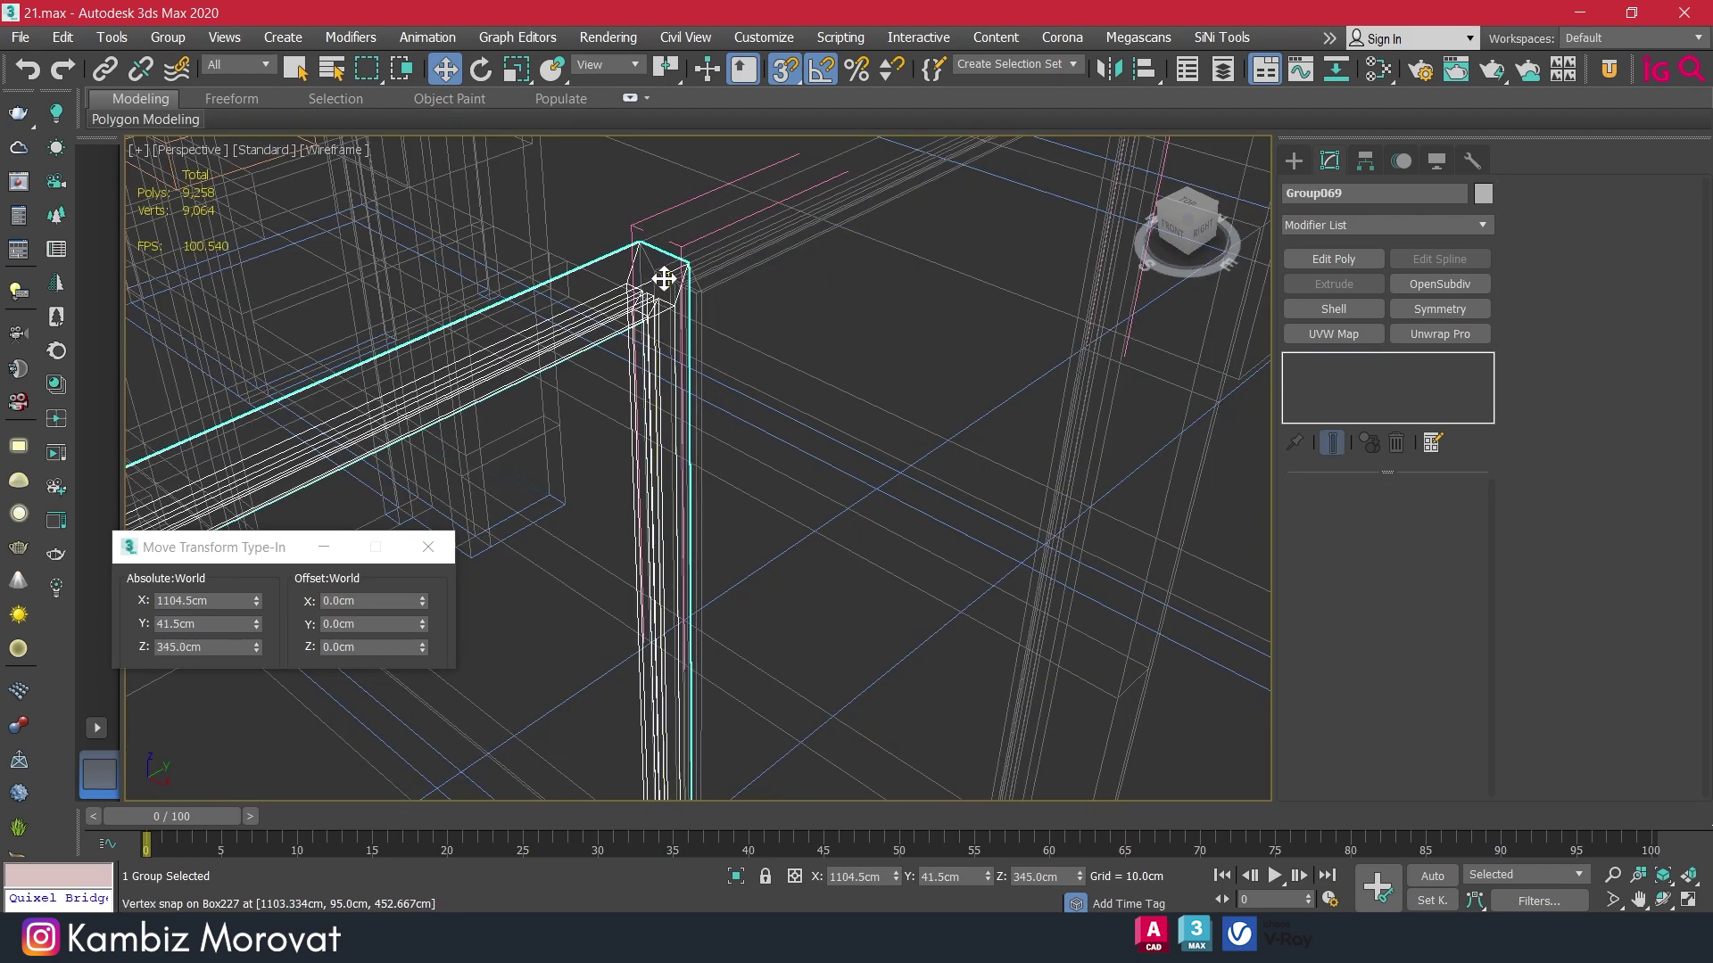
left_click(718, 237)
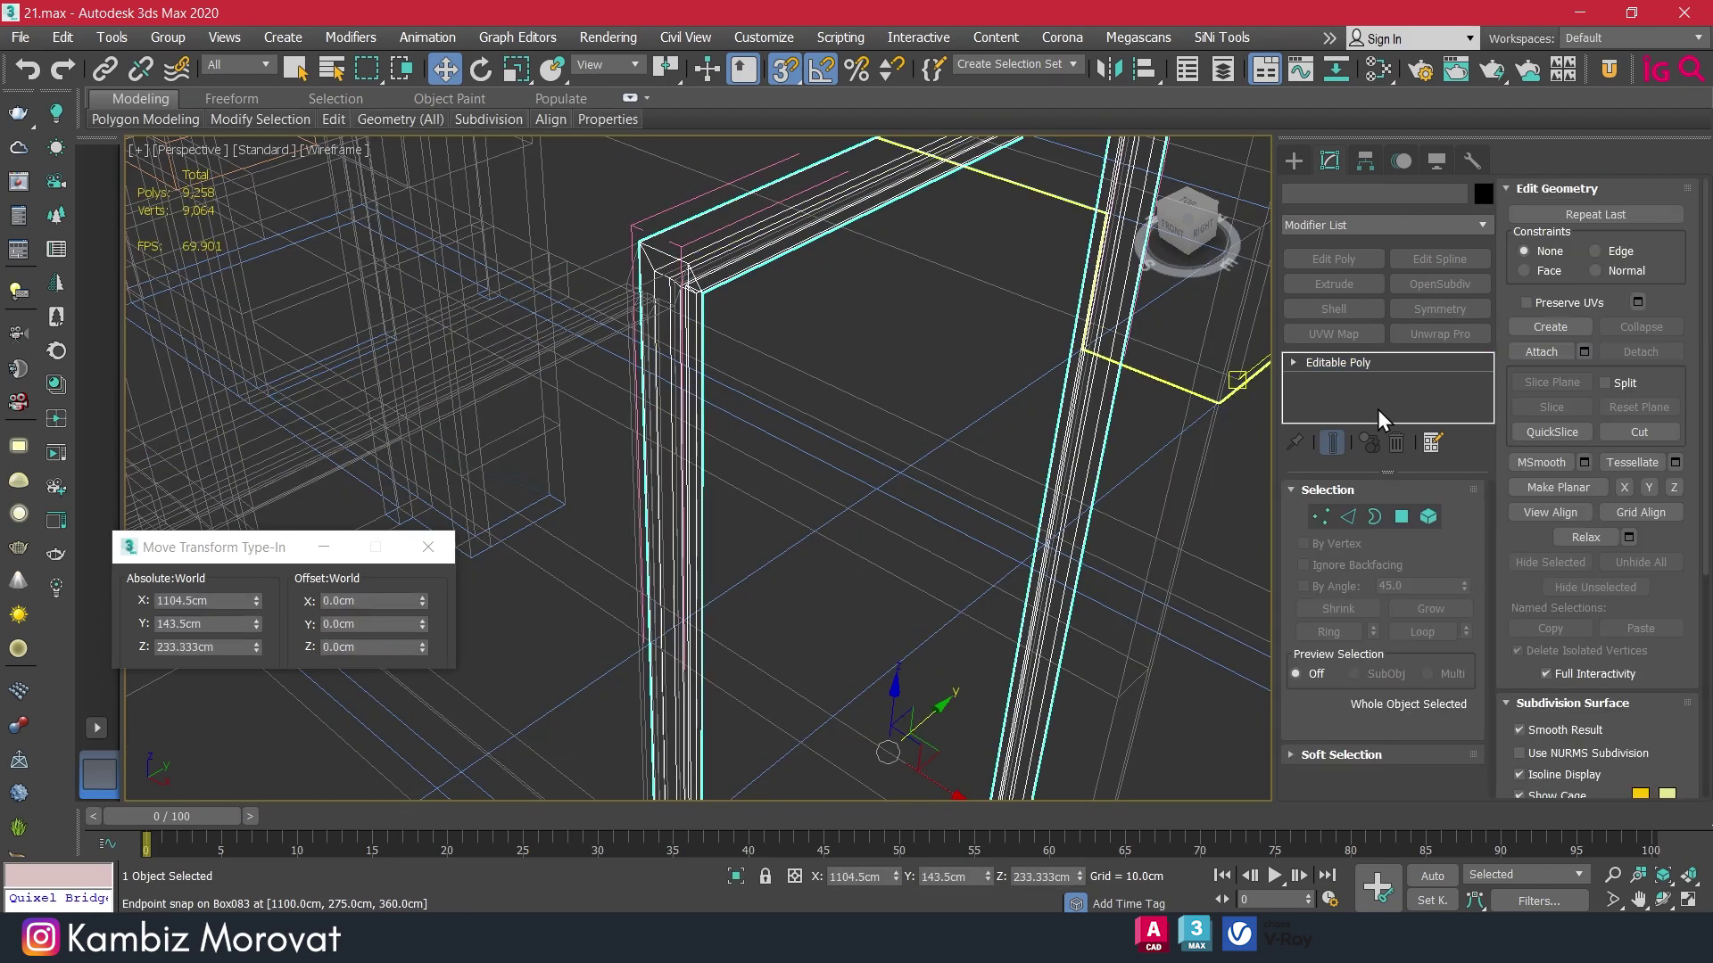
left_click(1401, 517)
left_click(660, 305)
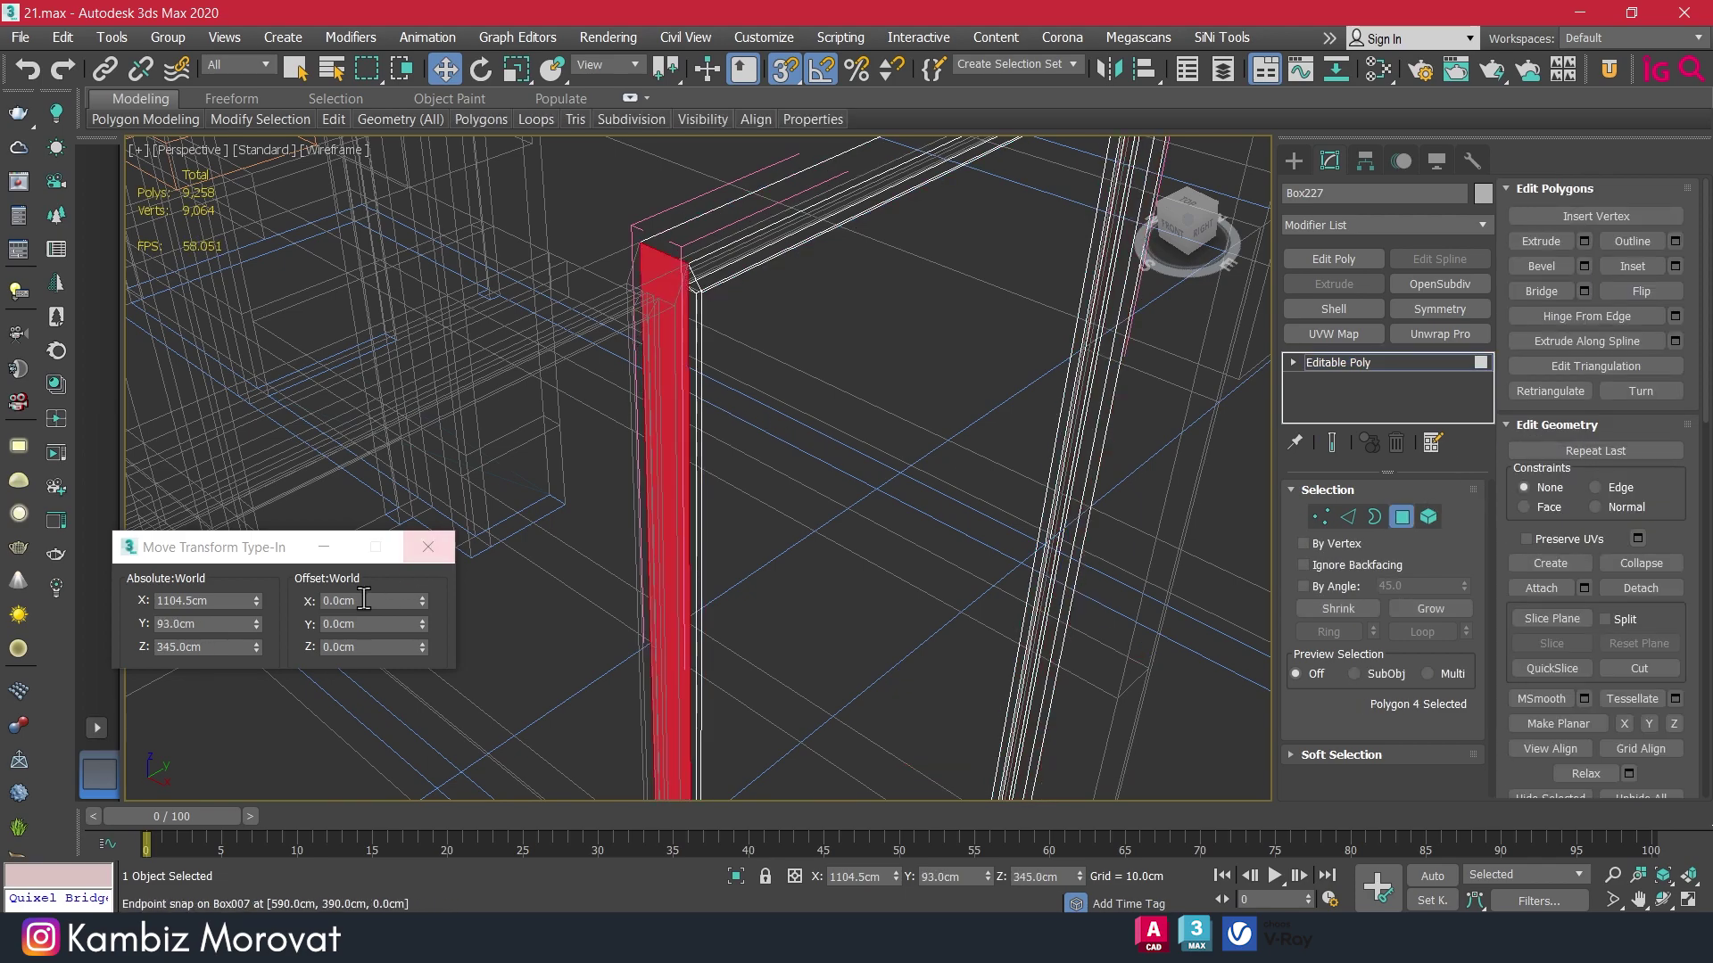
Offset the left pillar face -2 cm along Y, exit sub-object, and restore shaded view.
scroll(649, 511, "down", 3)
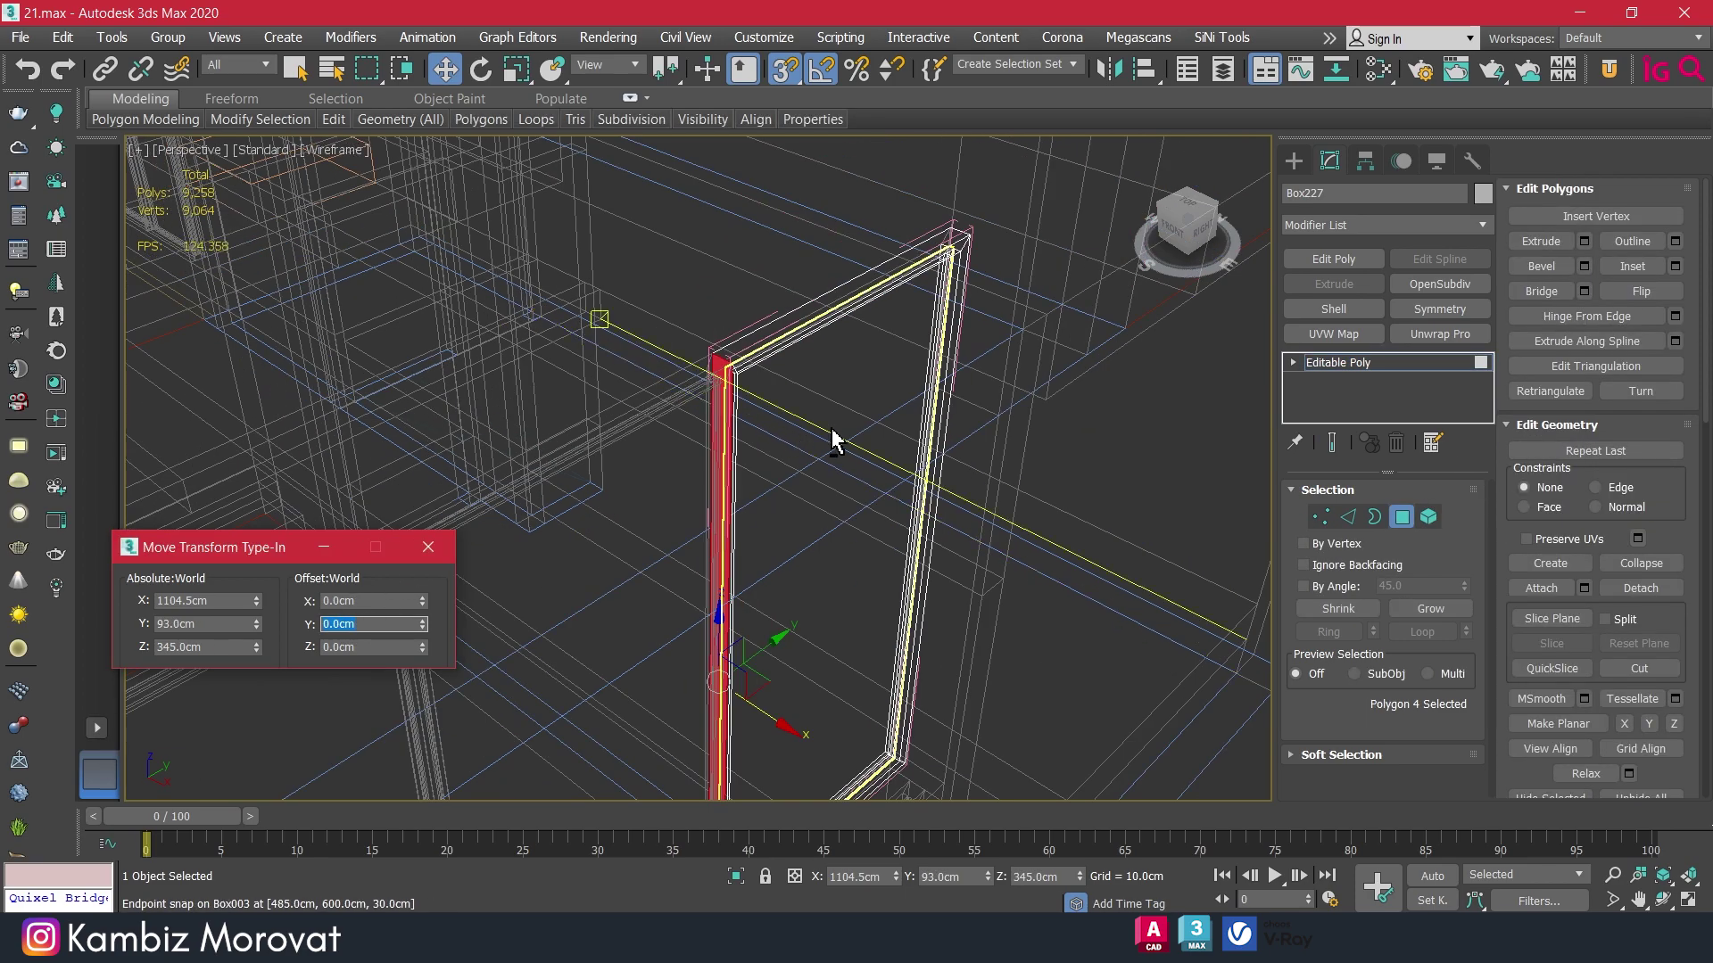
scroll(833, 432, "down", 2)
left_click(393, 617)
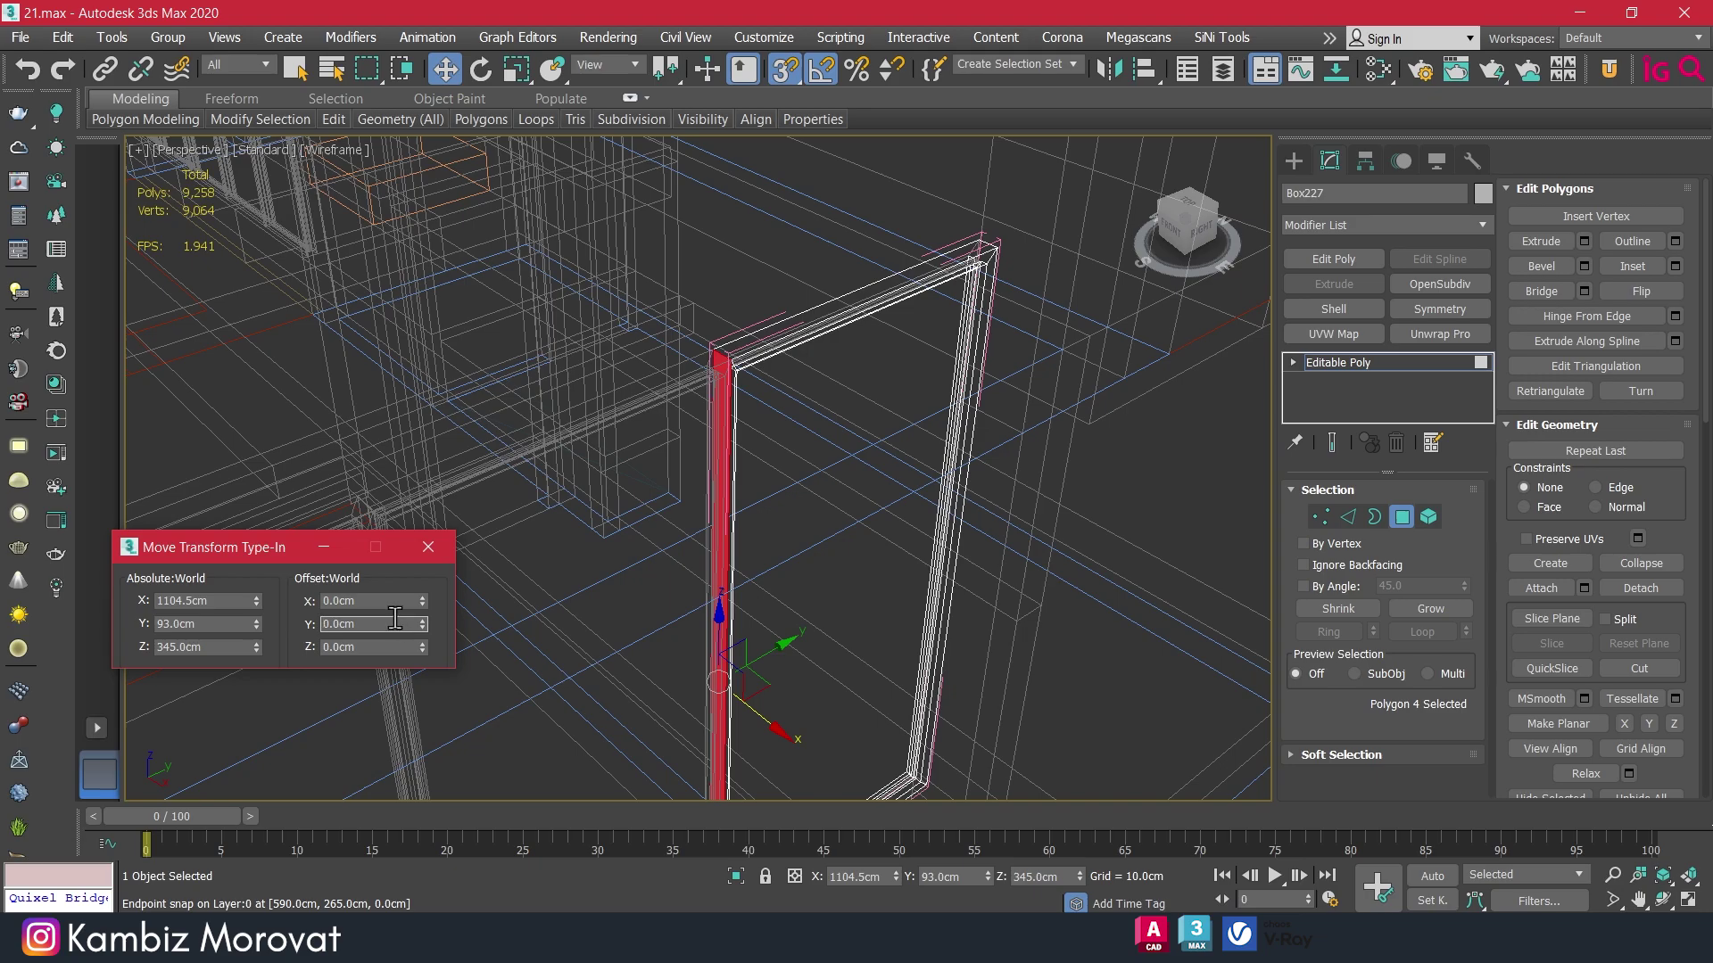
double_click(395, 619)
key("Return")
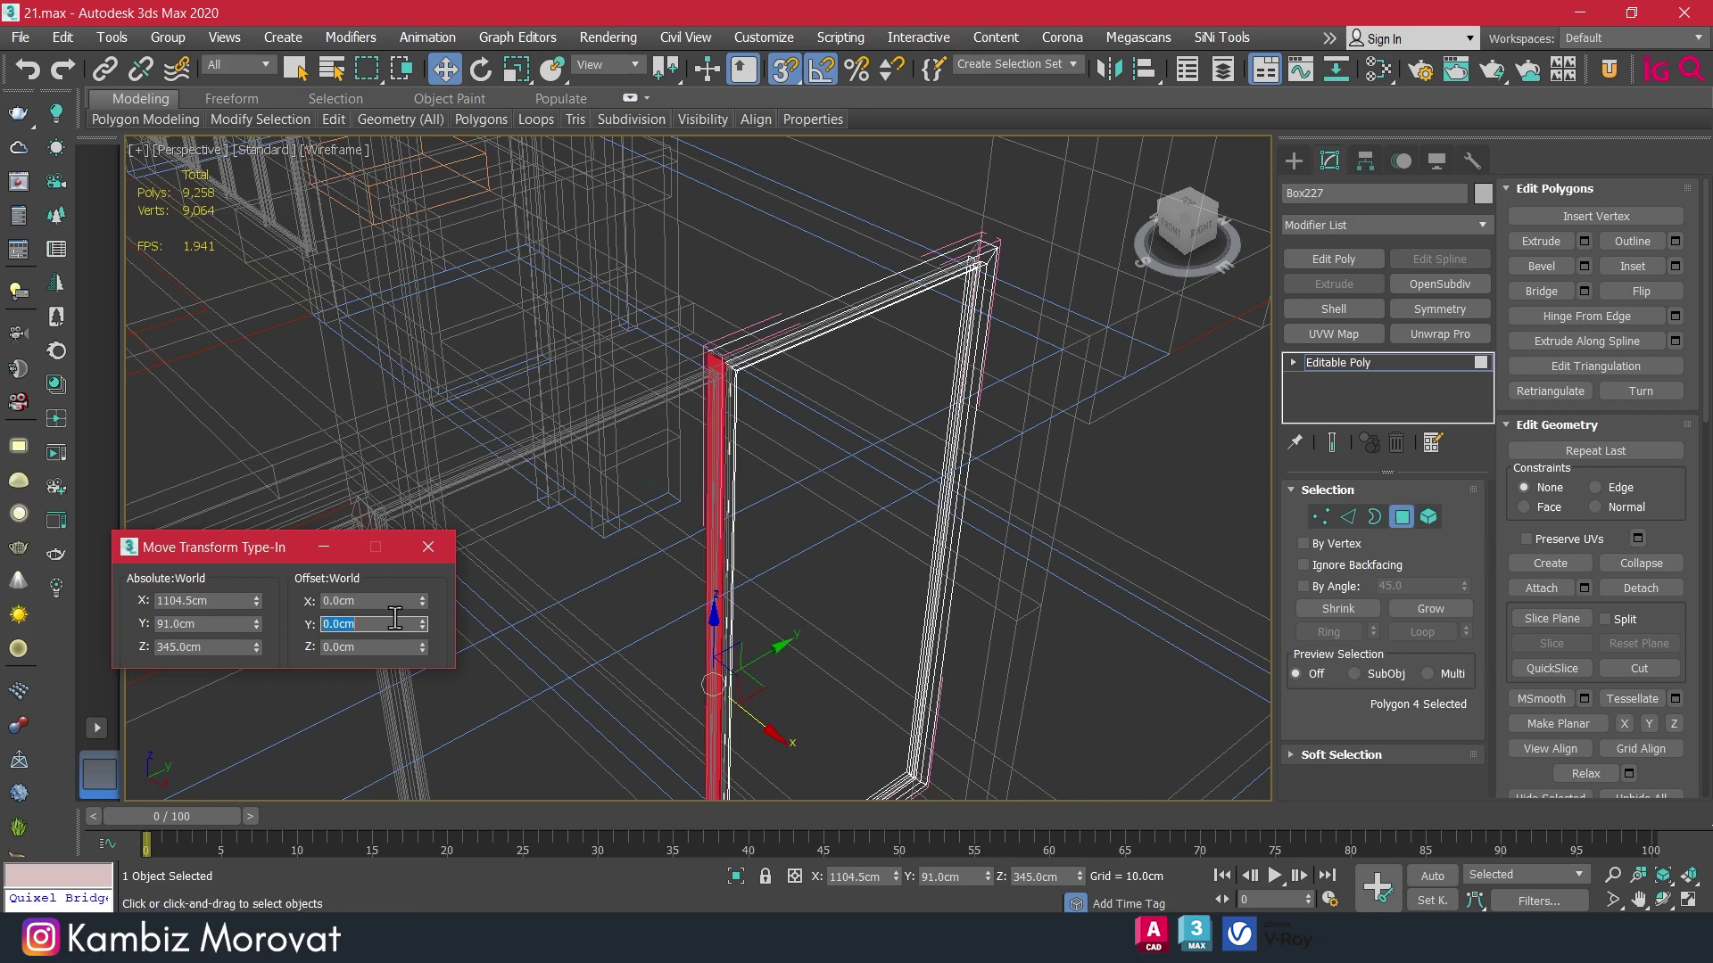
left_click(1403, 518)
mouse_move(892, 482)
middle_mouse_down("alt")
mouse_move(803, 440)
mouse_move(910, 516)
mouse_move(846, 436)
middle_mouse_up("alt")
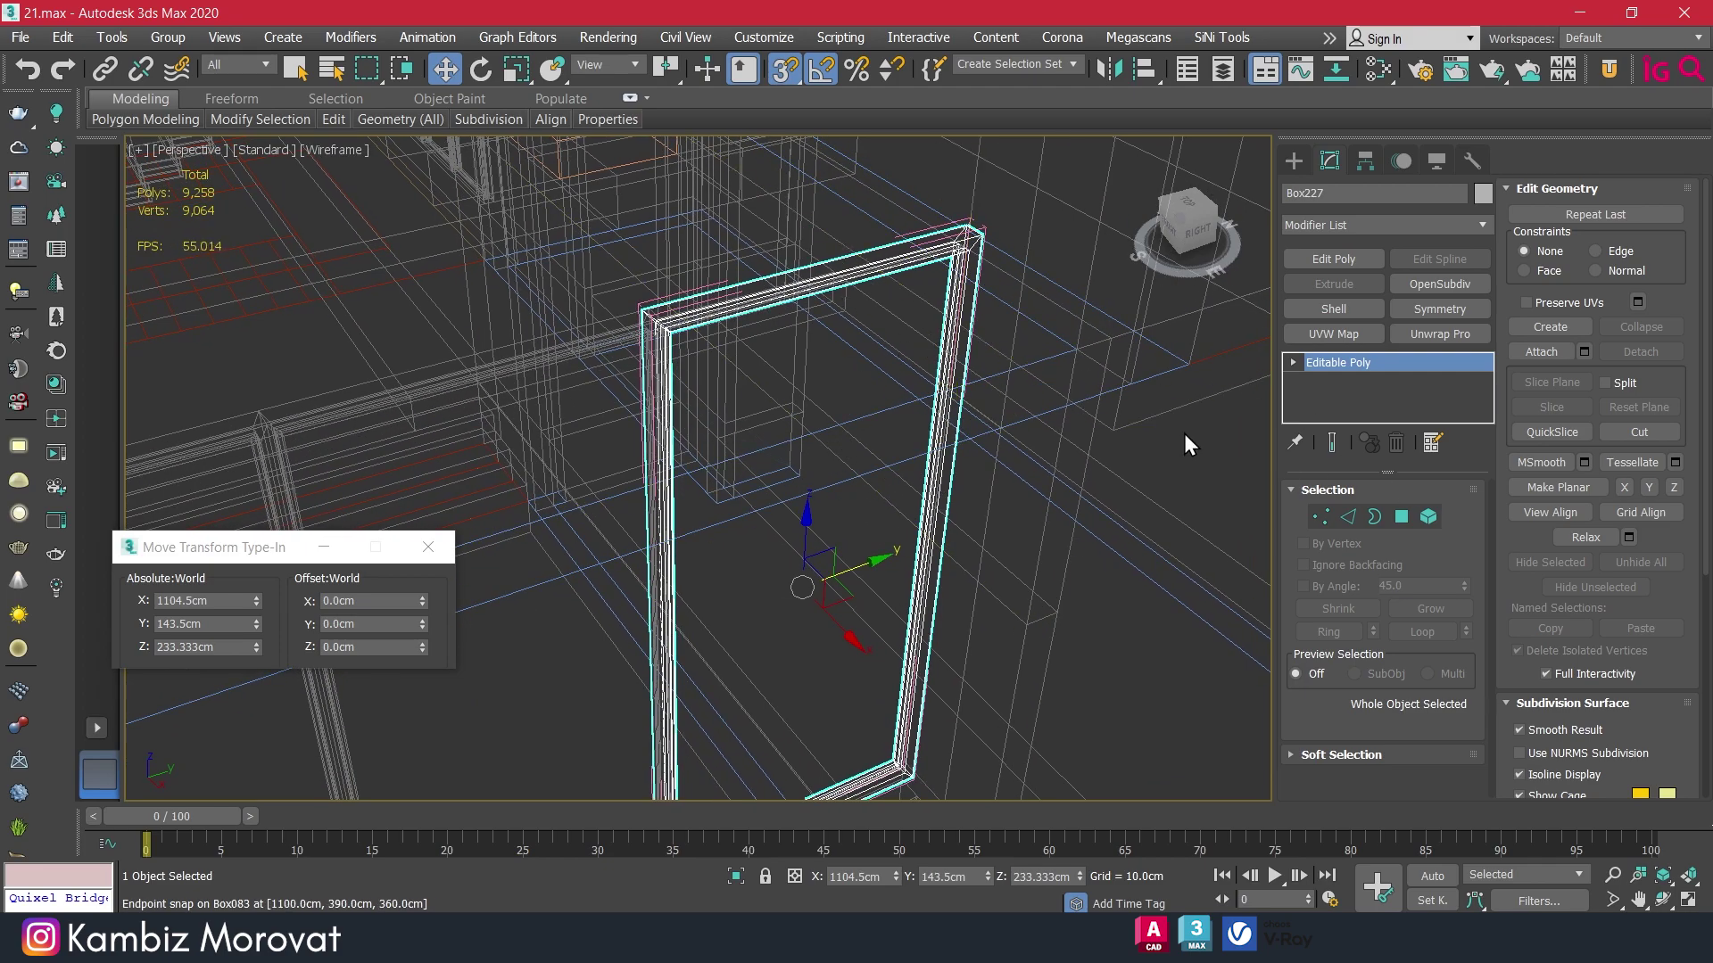
key("F3")
left_click(875, 383, "ctrl")
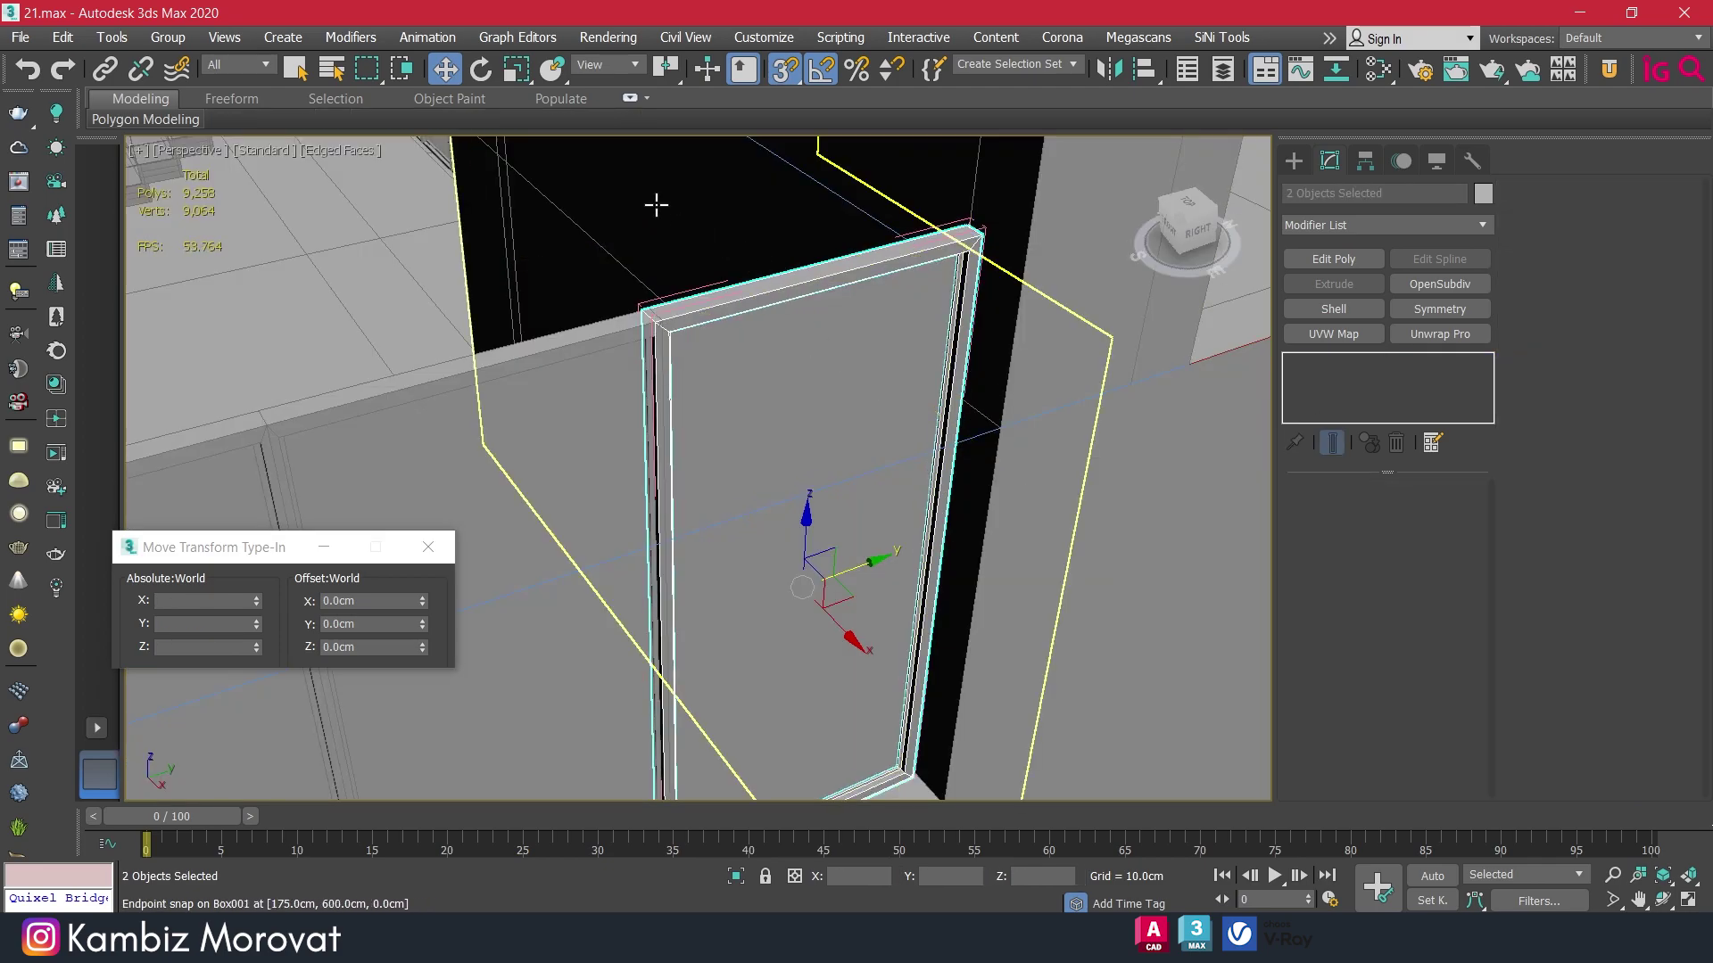
Close window group Group070 and shift it 2 cm along Y.
left_click(168, 37)
left_click(198, 170)
left_click(820, 402)
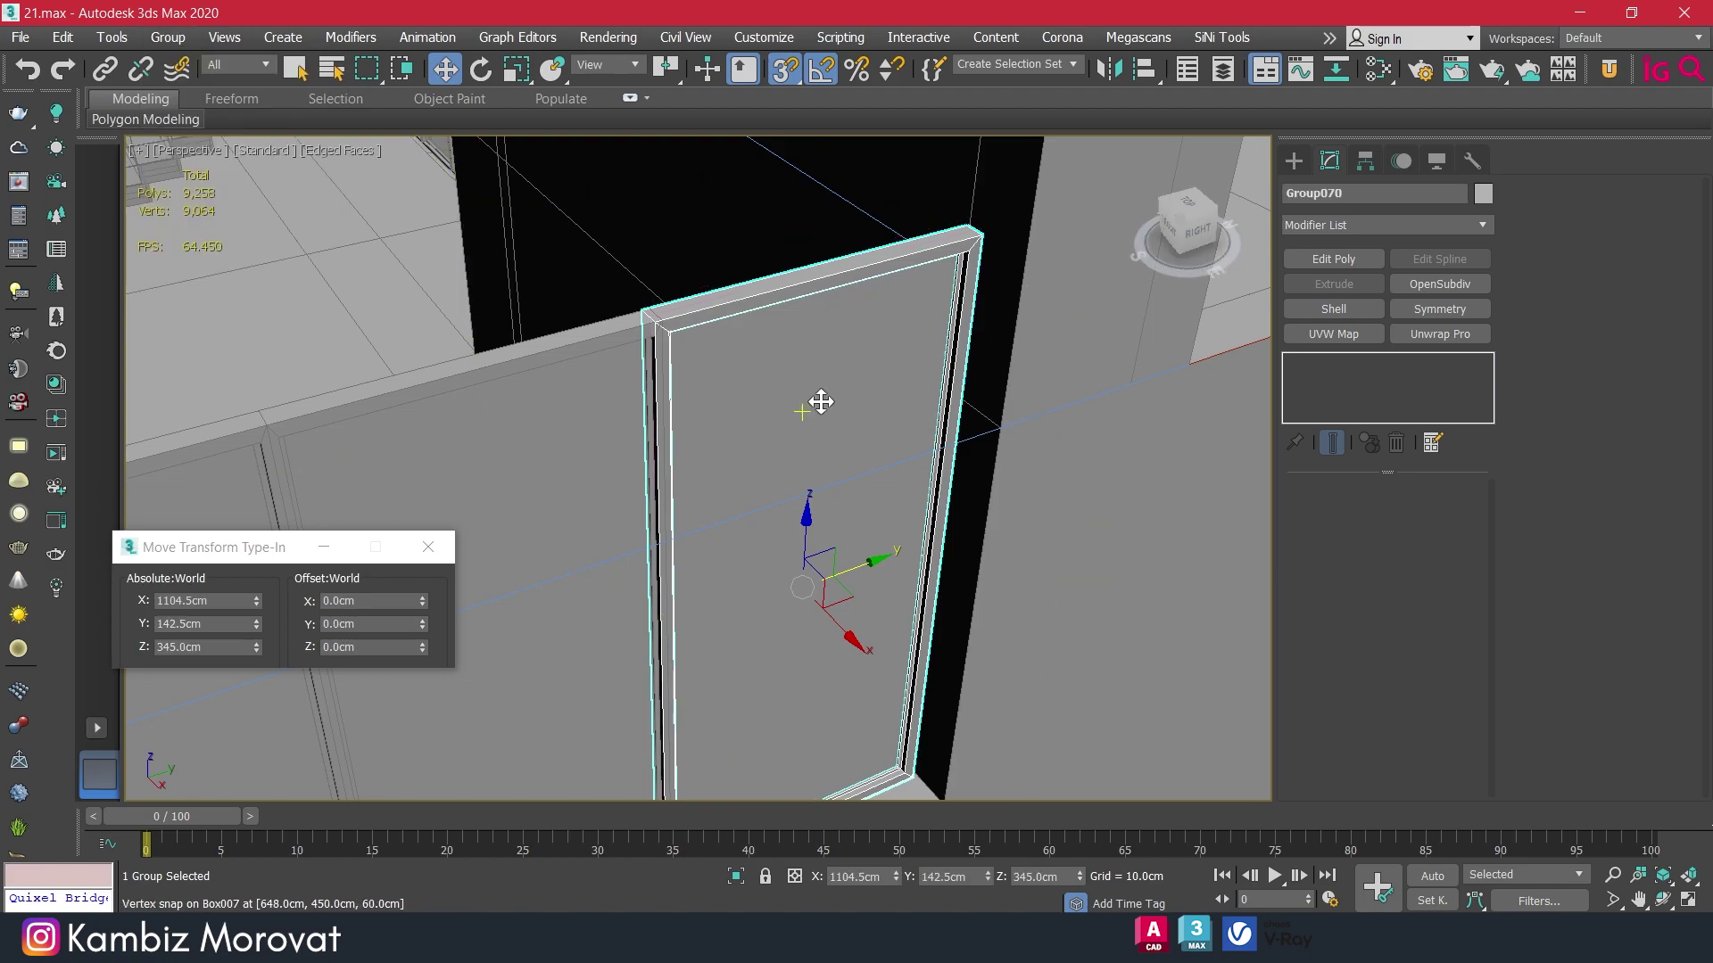
left_click(383, 625)
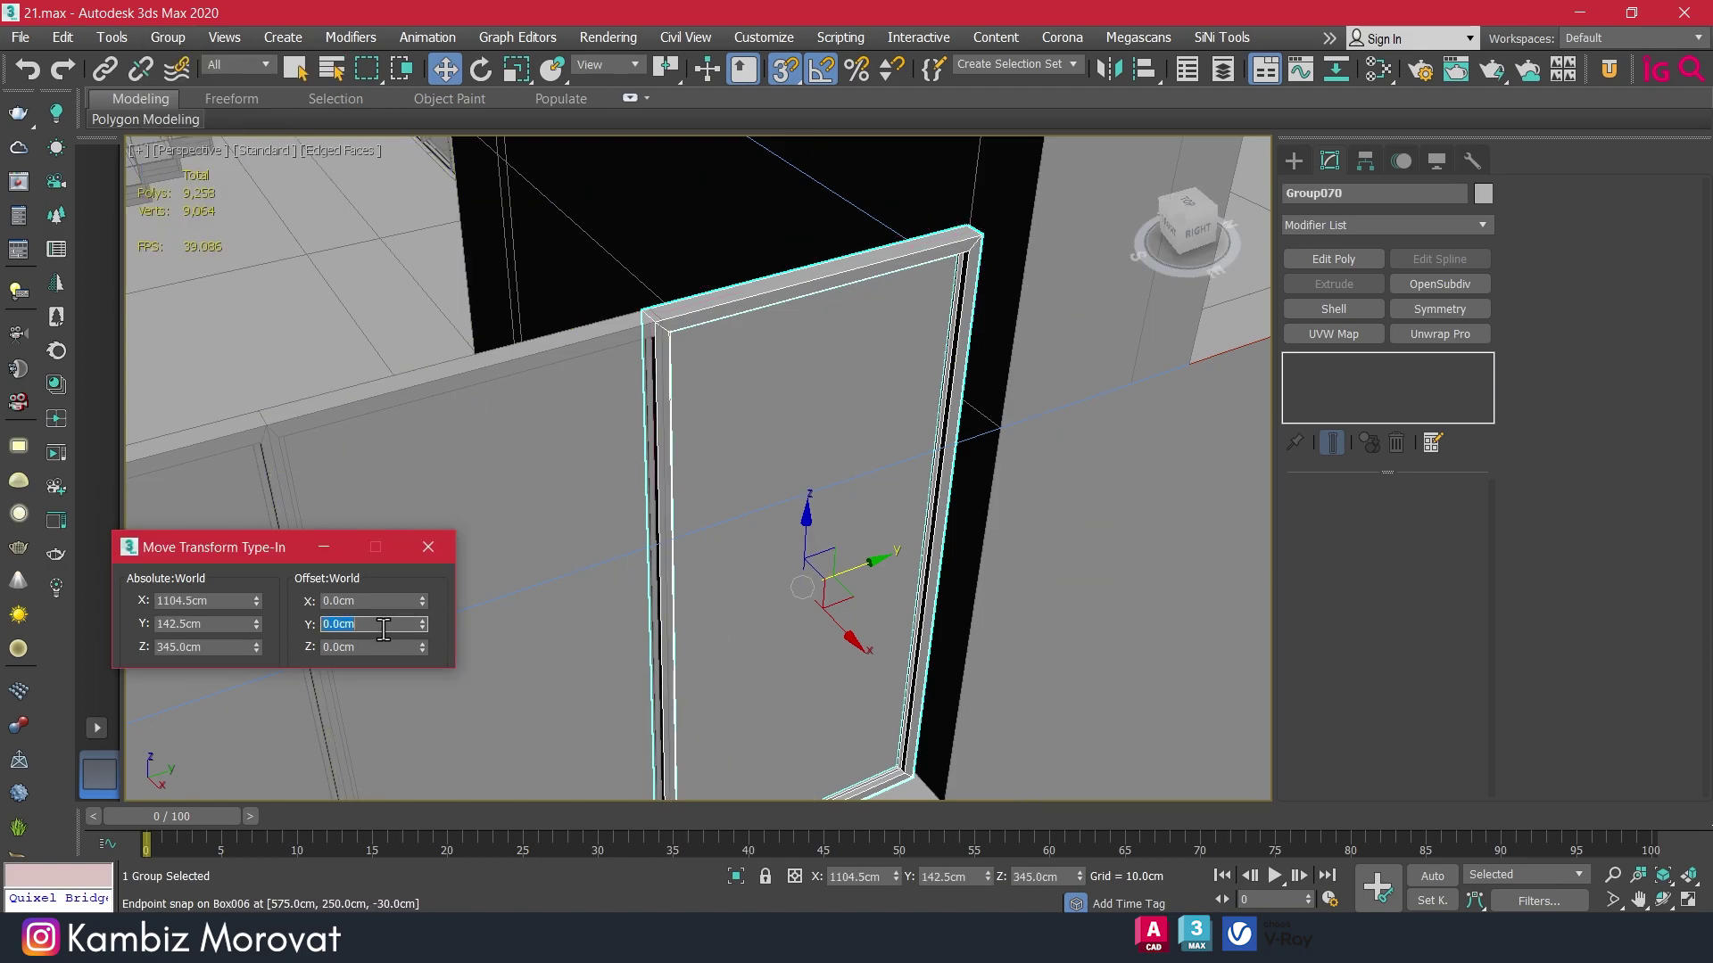
type("2")
key("Return")
Select all twelve upper-floor window groups across the front and side facades.
middle_click_drag(1022, 436, 928, 355, "alt")
scroll(943, 355, "up", 2)
scroll(906, 444, "down", 2)
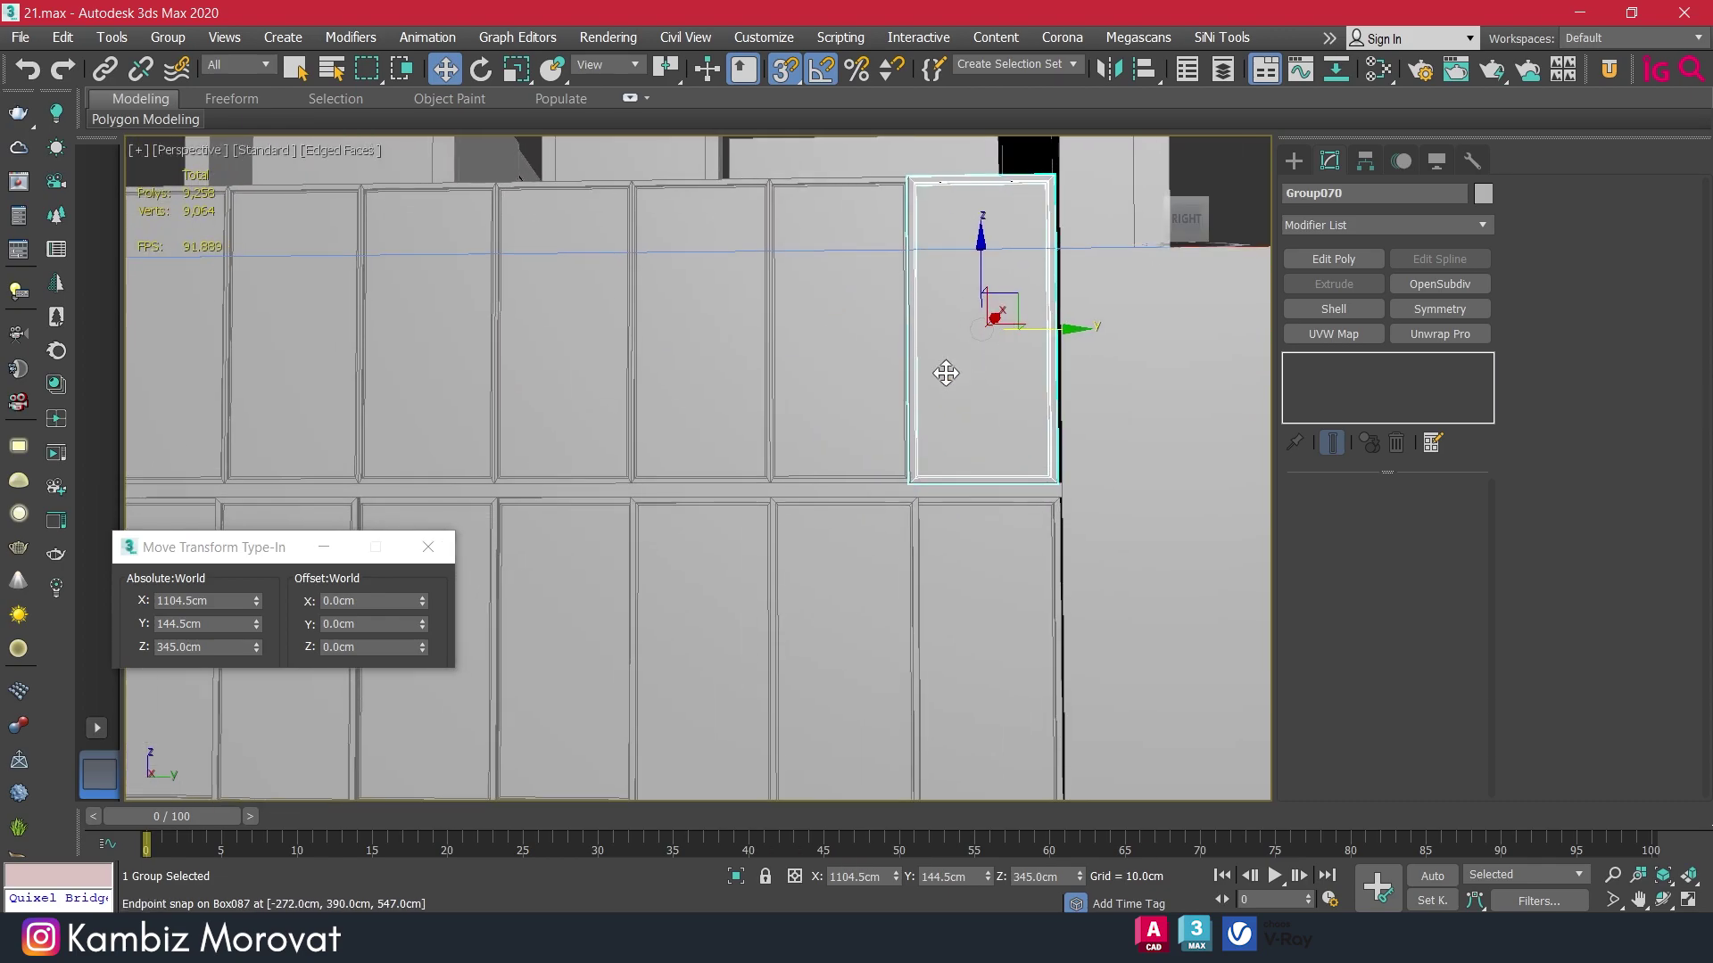
scroll(943, 371, "down", 1)
mouse_move(902, 439)
middle_mouse_down("alt")
mouse_move(1032, 393)
mouse_move(860, 454)
mouse_move(1030, 355)
middle_mouse_up("alt")
scroll(861, 453, "up", 2)
left_click(1048, 357, "ctrl")
left_click(979, 370, "ctrl")
left_click(809, 400, "ctrl")
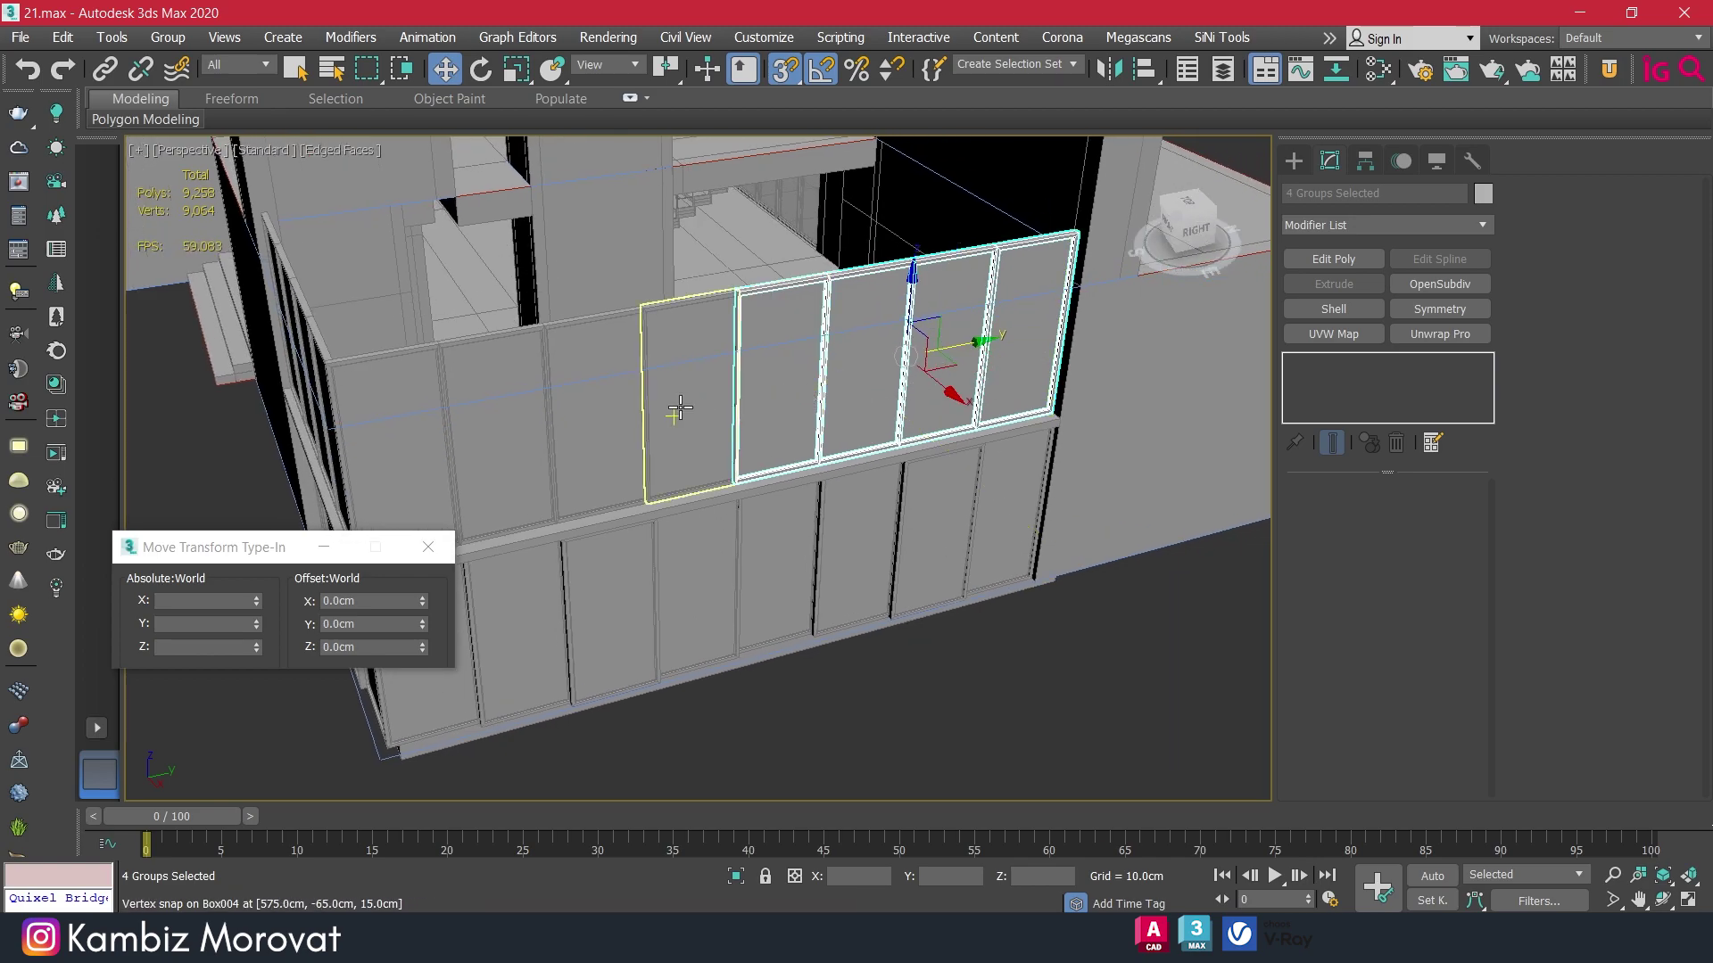
left_click(673, 409, "ctrl")
left_click(565, 414, "ctrl")
left_click(474, 447, "ctrl")
middle_click_drag(474, 447, 876, 426, "alt")
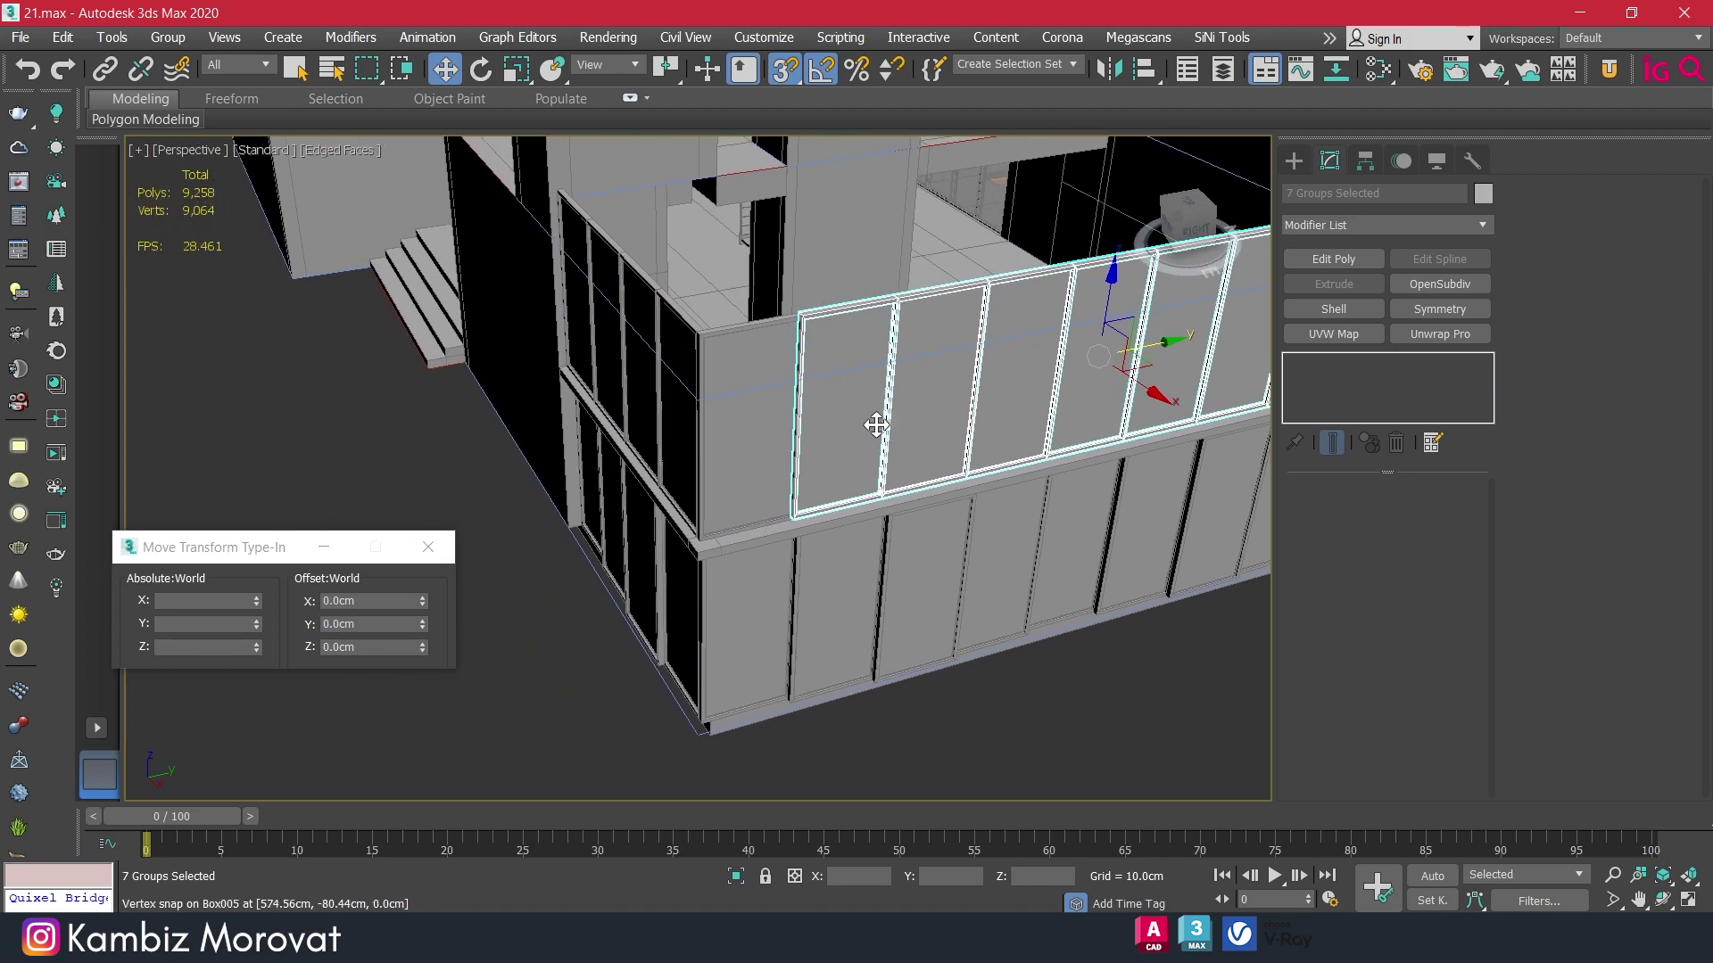
left_click(754, 410, "ctrl")
middle_click_drag(738, 497, 886, 520, "alt")
left_click(887, 520, "ctrl")
left_click(765, 509, "ctrl")
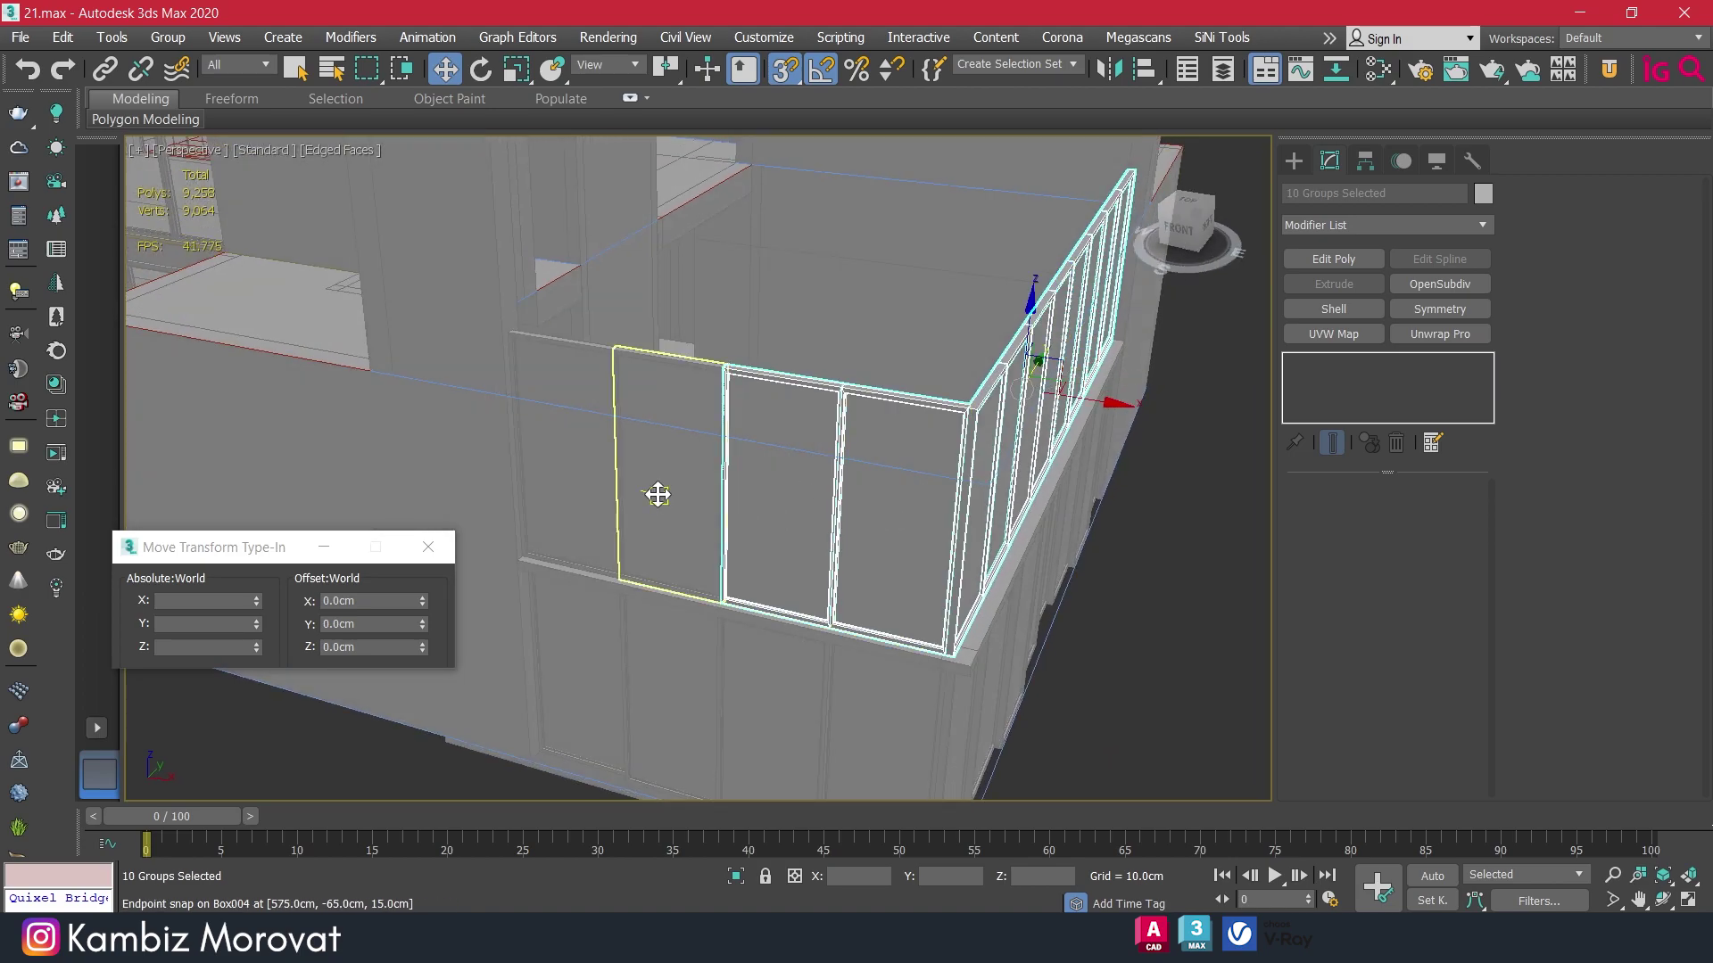
left_click(658, 494, "ctrl")
left_click(568, 484, "ctrl")
Open the selected groups and make the inner wall panel pieces see-through.
left_click(166, 41)
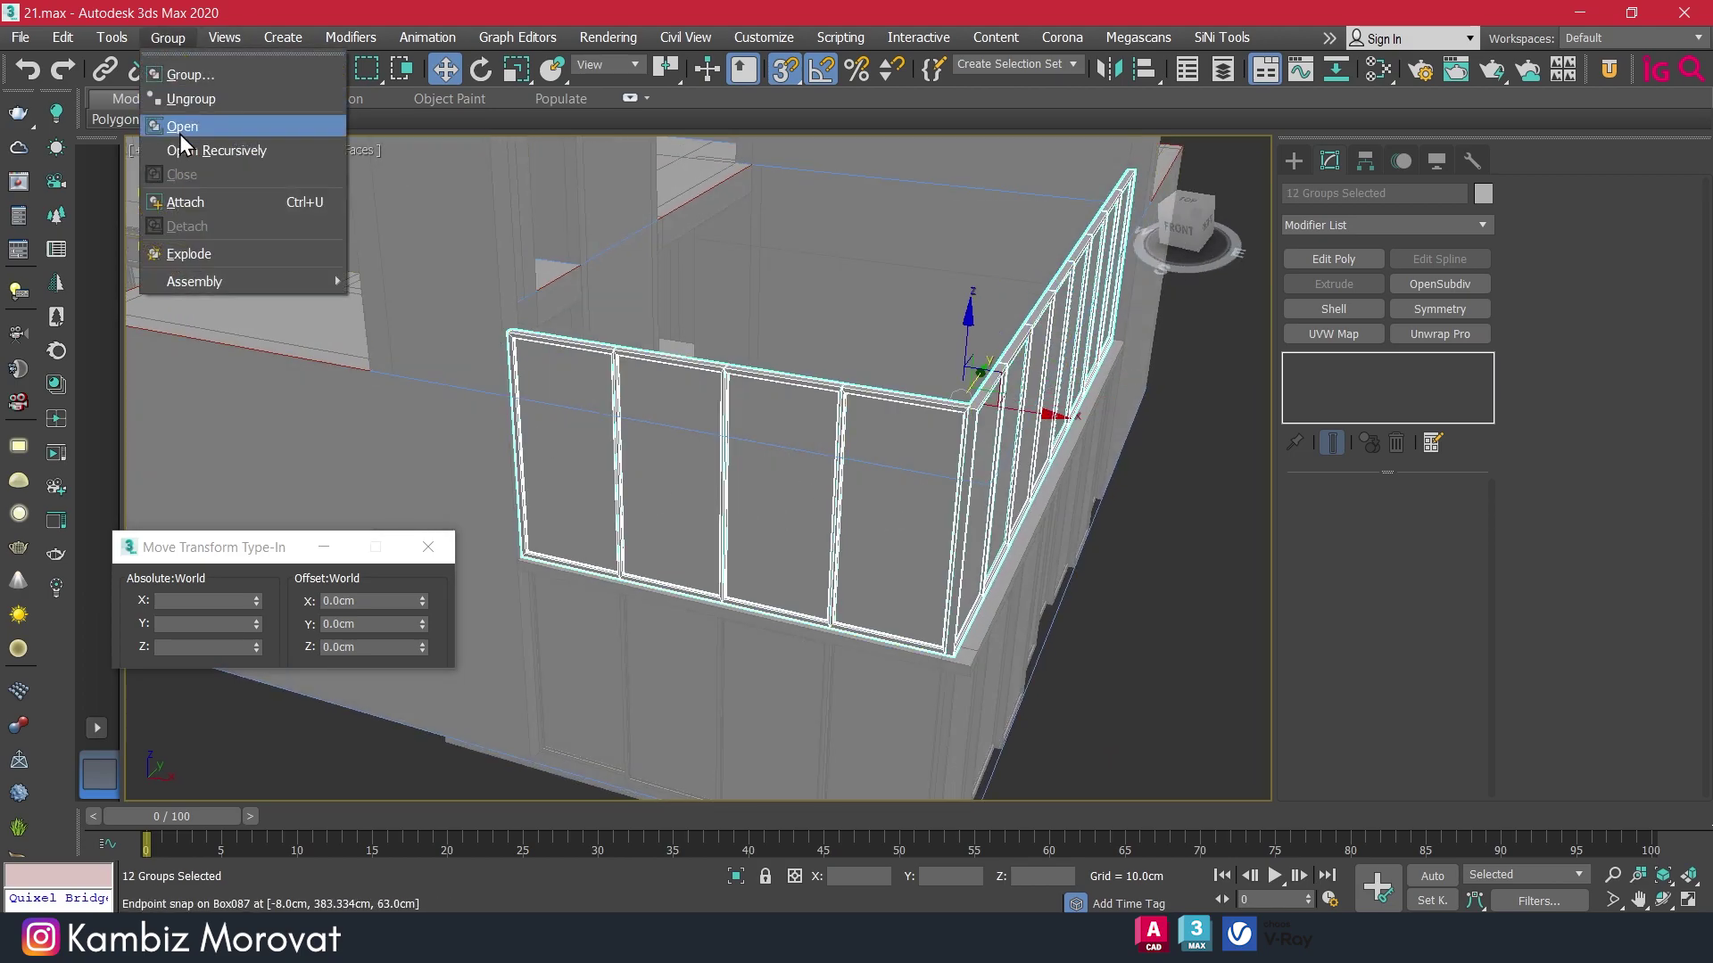
left_click(203, 150)
left_click(565, 440)
left_click(678, 442, "ctrl")
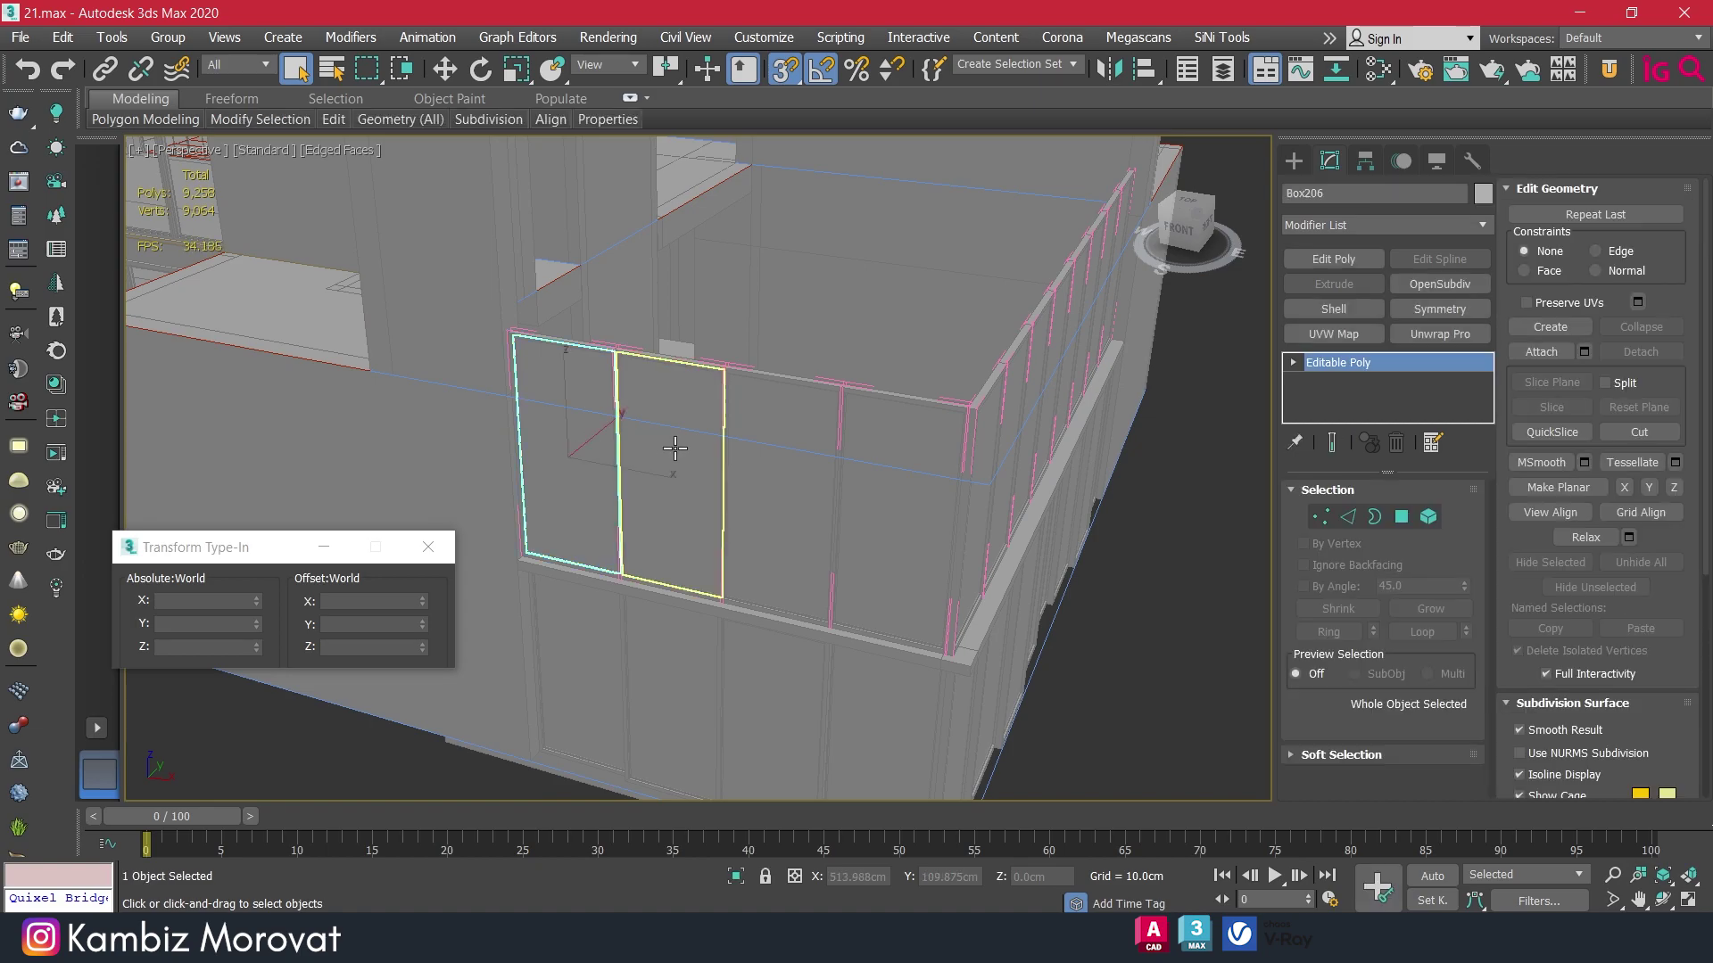
key("q")
left_click(888, 505, "ctrl")
middle_click_drag(888, 506, 744, 505, "alt")
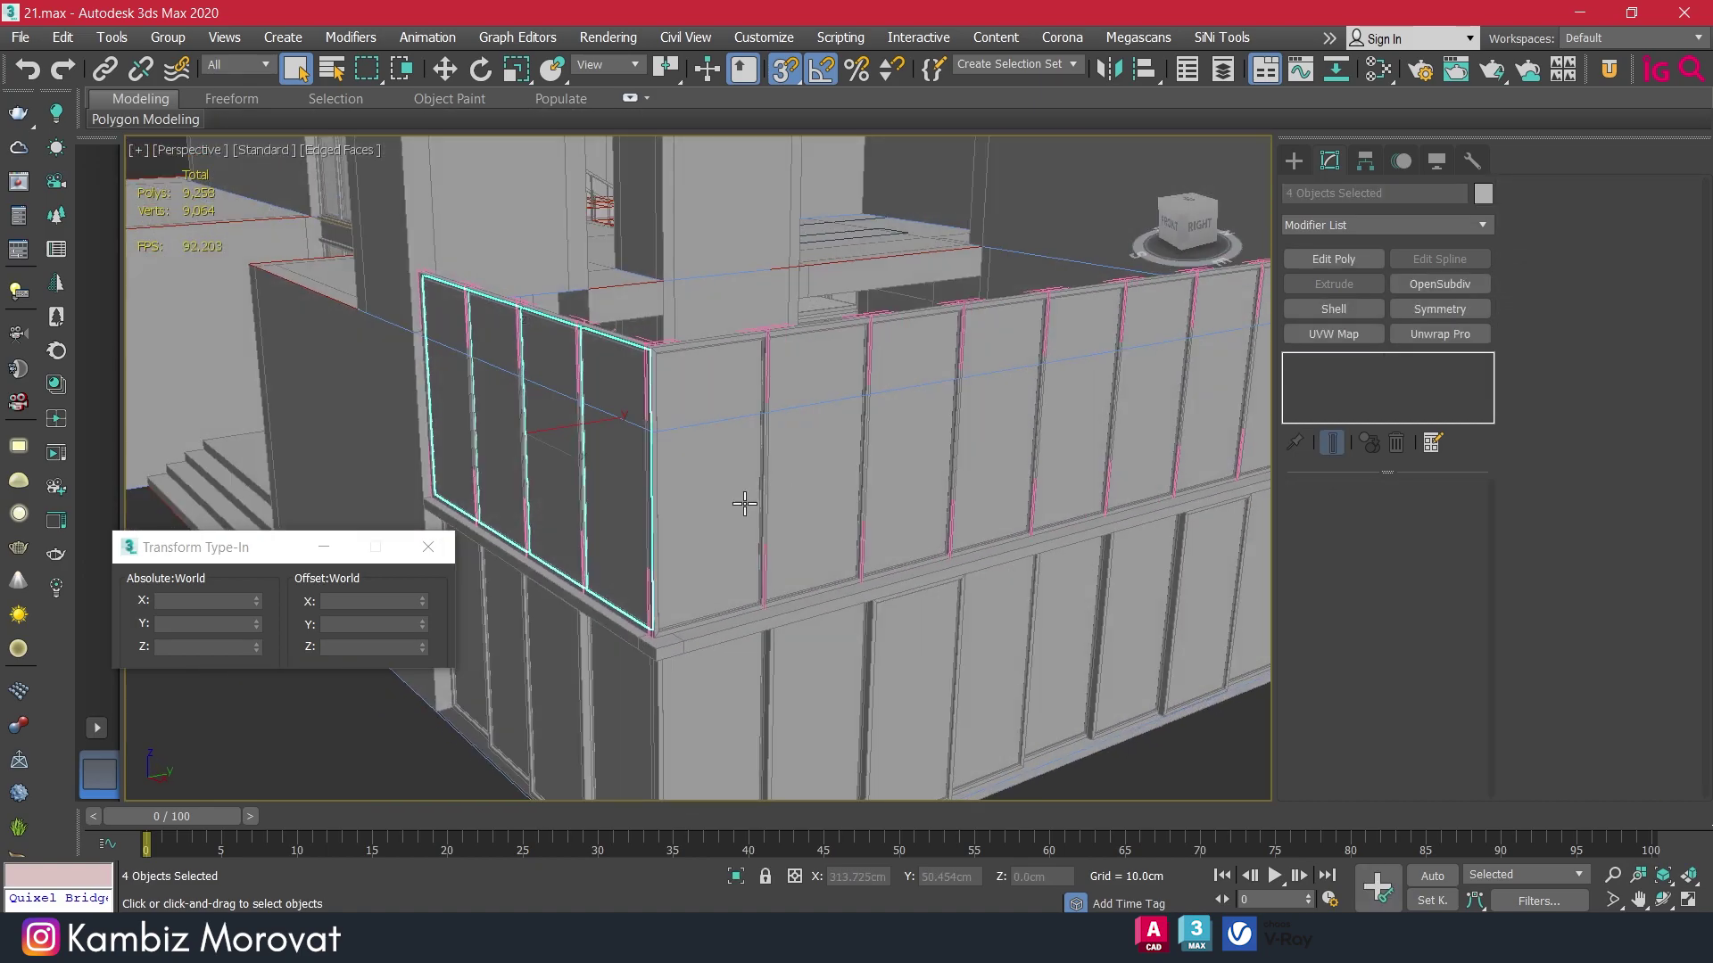
left_click(901, 485, "ctrl")
middle_click_drag(901, 485, 725, 451)
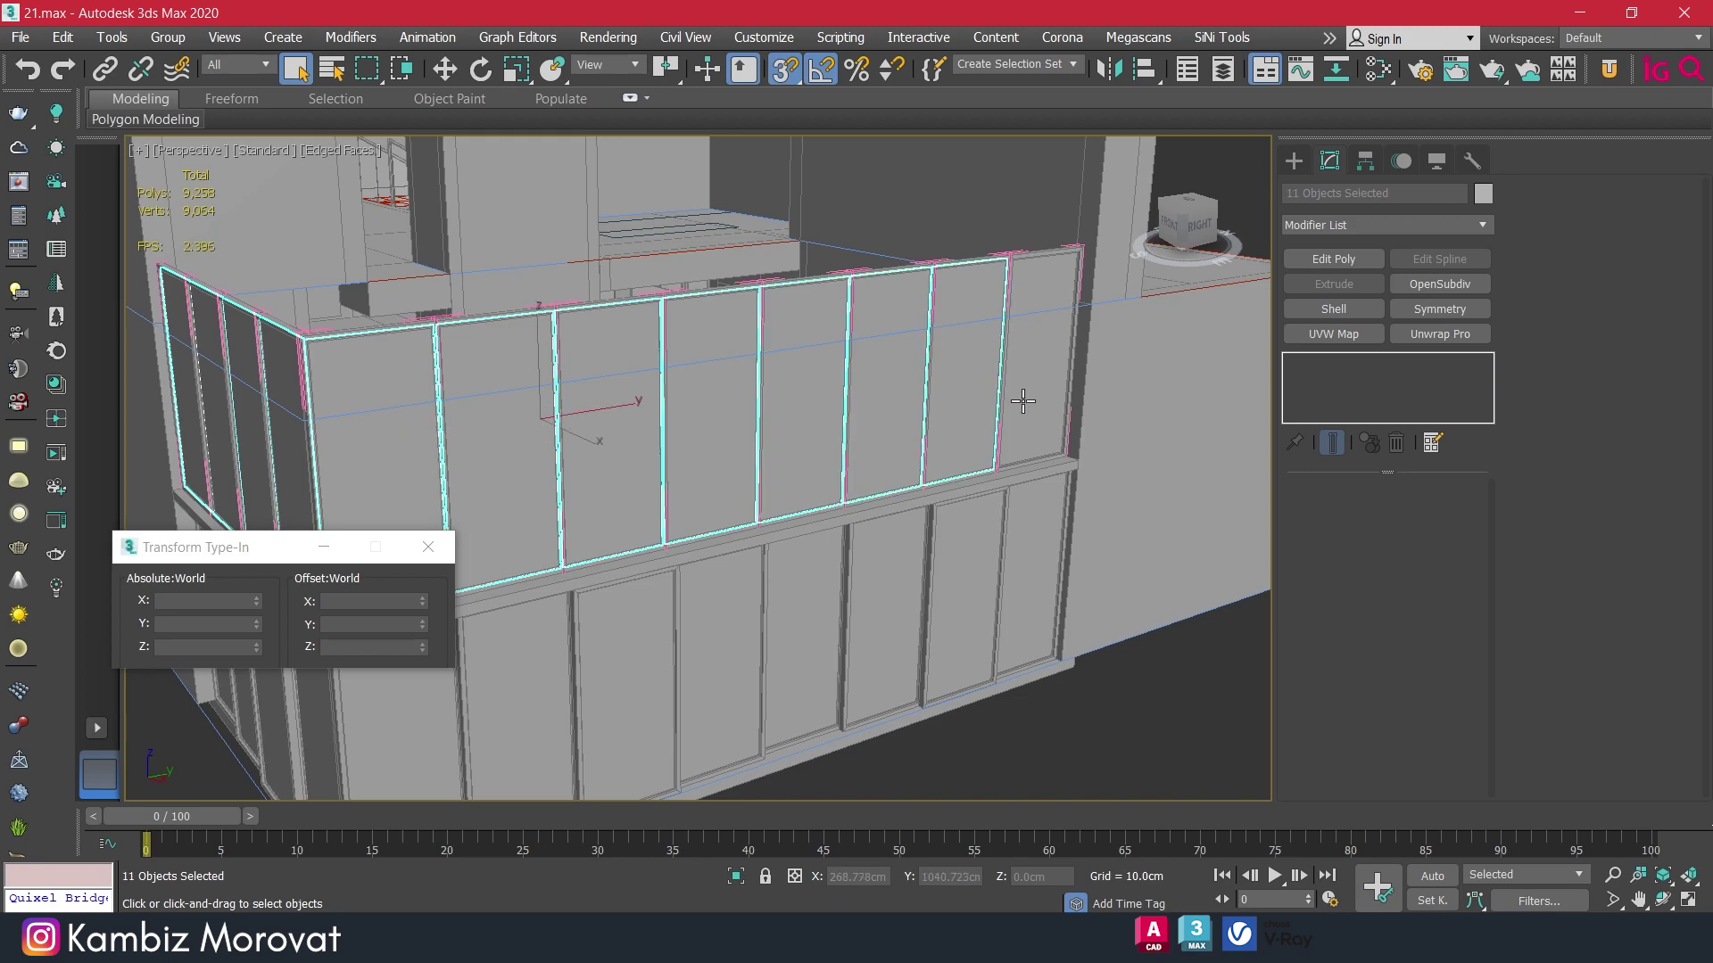
key("alt+x")
mouse_move(891, 456)
middle_mouse_down("alt")
mouse_move(776, 458)
mouse_move(606, 373)
middle_mouse_up("alt")
Close the opened groups and start grouping the twelve window frames as Group071.
left_click(164, 38)
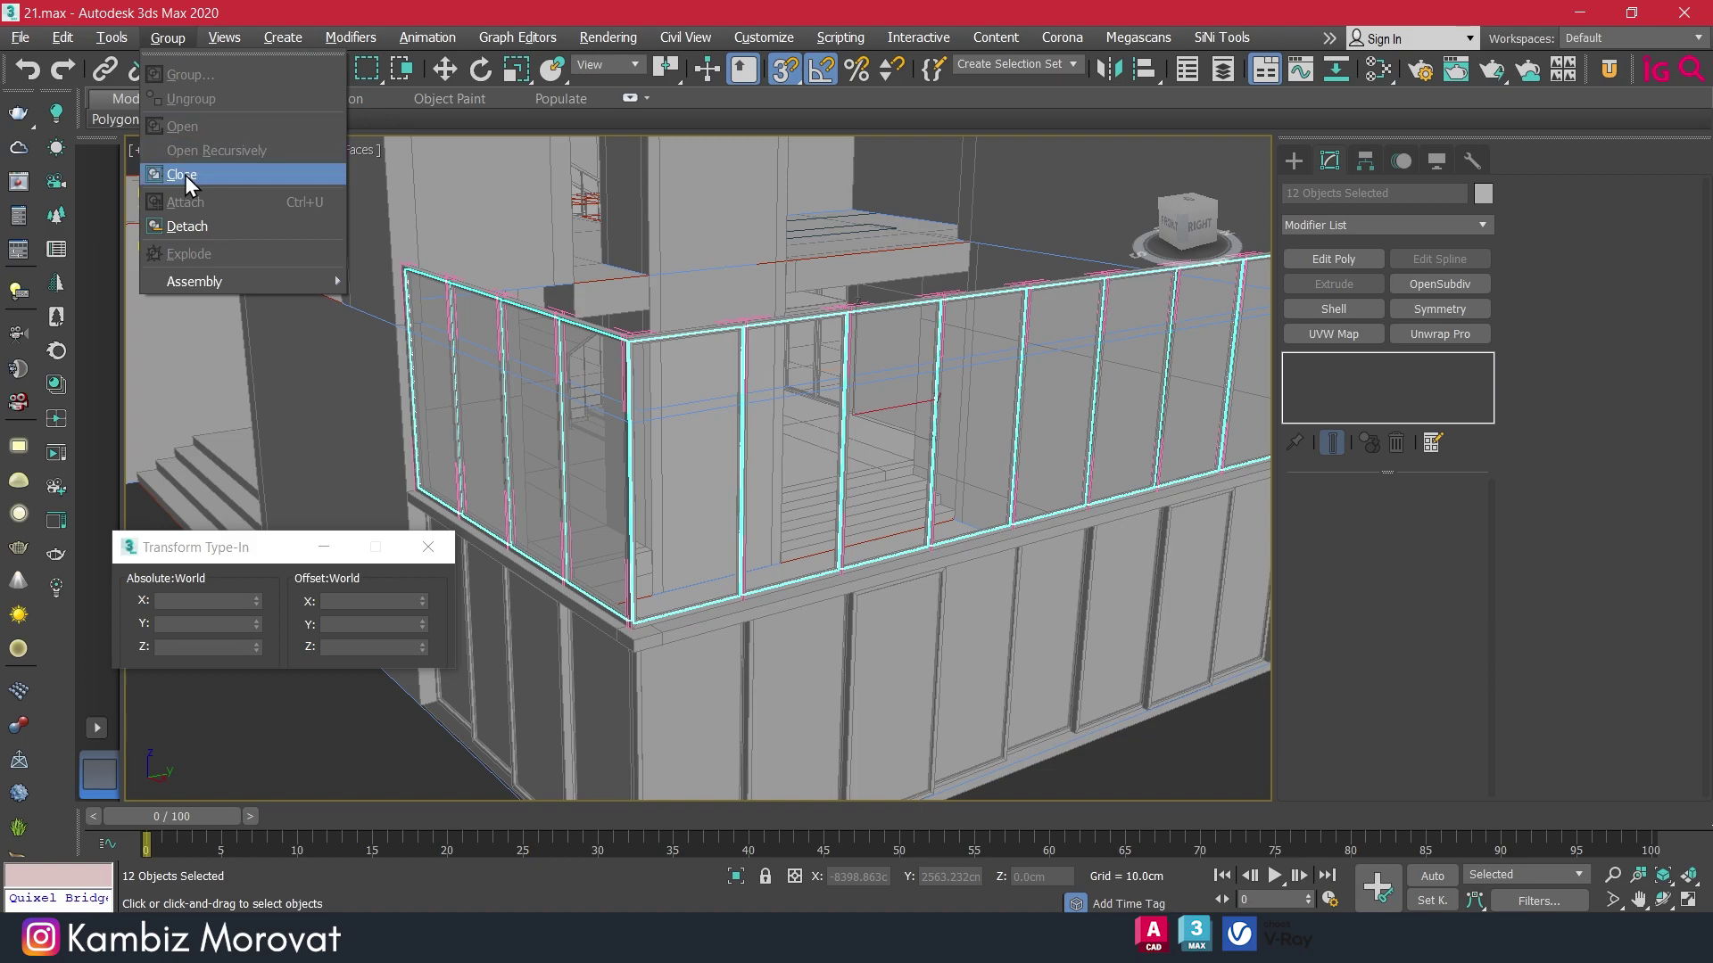
left_click(181, 177)
middle_click_drag(617, 369, 854, 429, "alt")
left_click(168, 37)
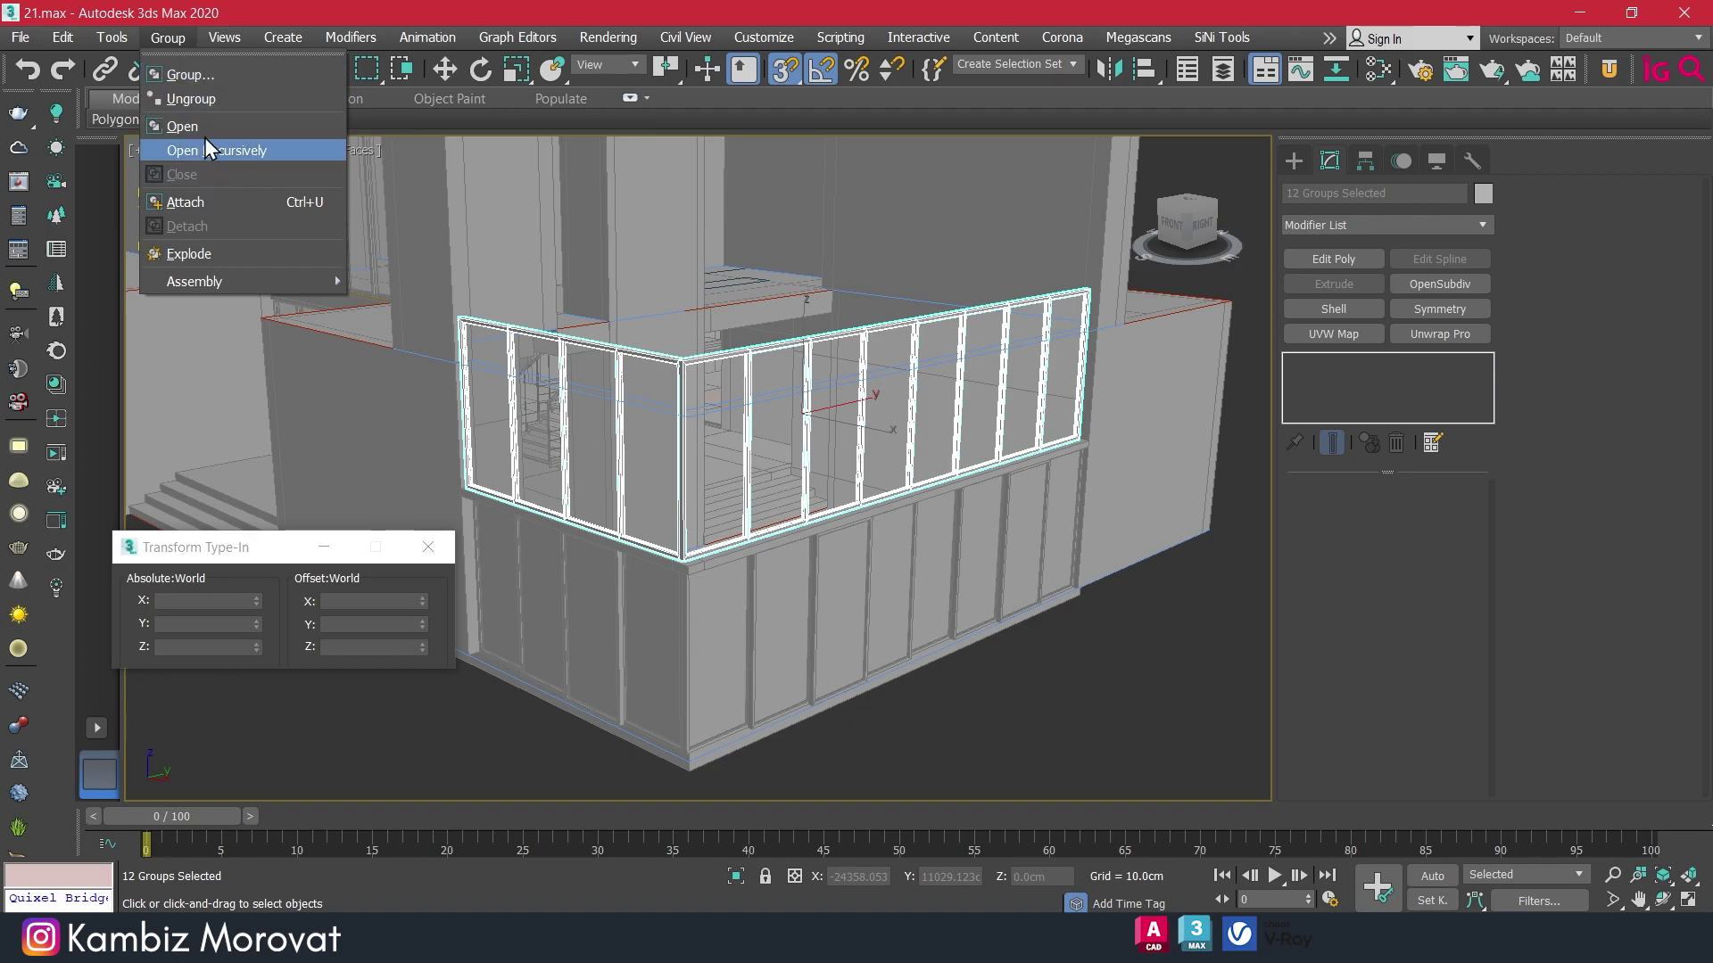
left_click(196, 78)
Confirm Group071, then clone it one floor up with vertex snap.
left_click(856, 508)
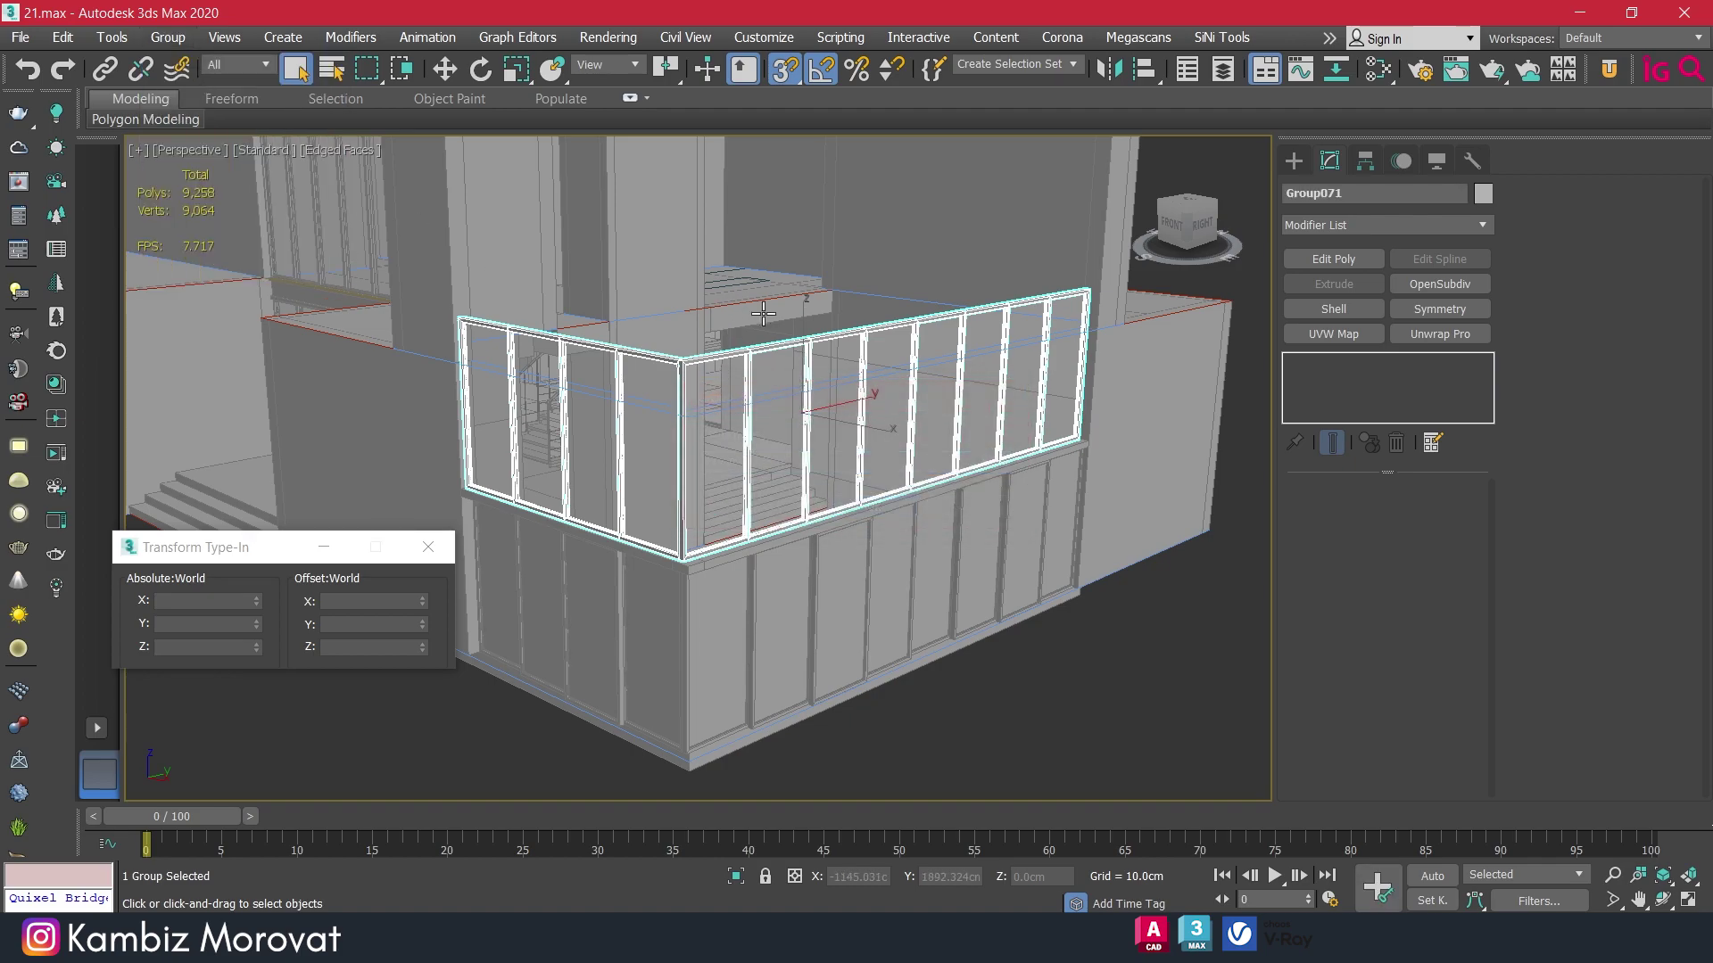
key("w")
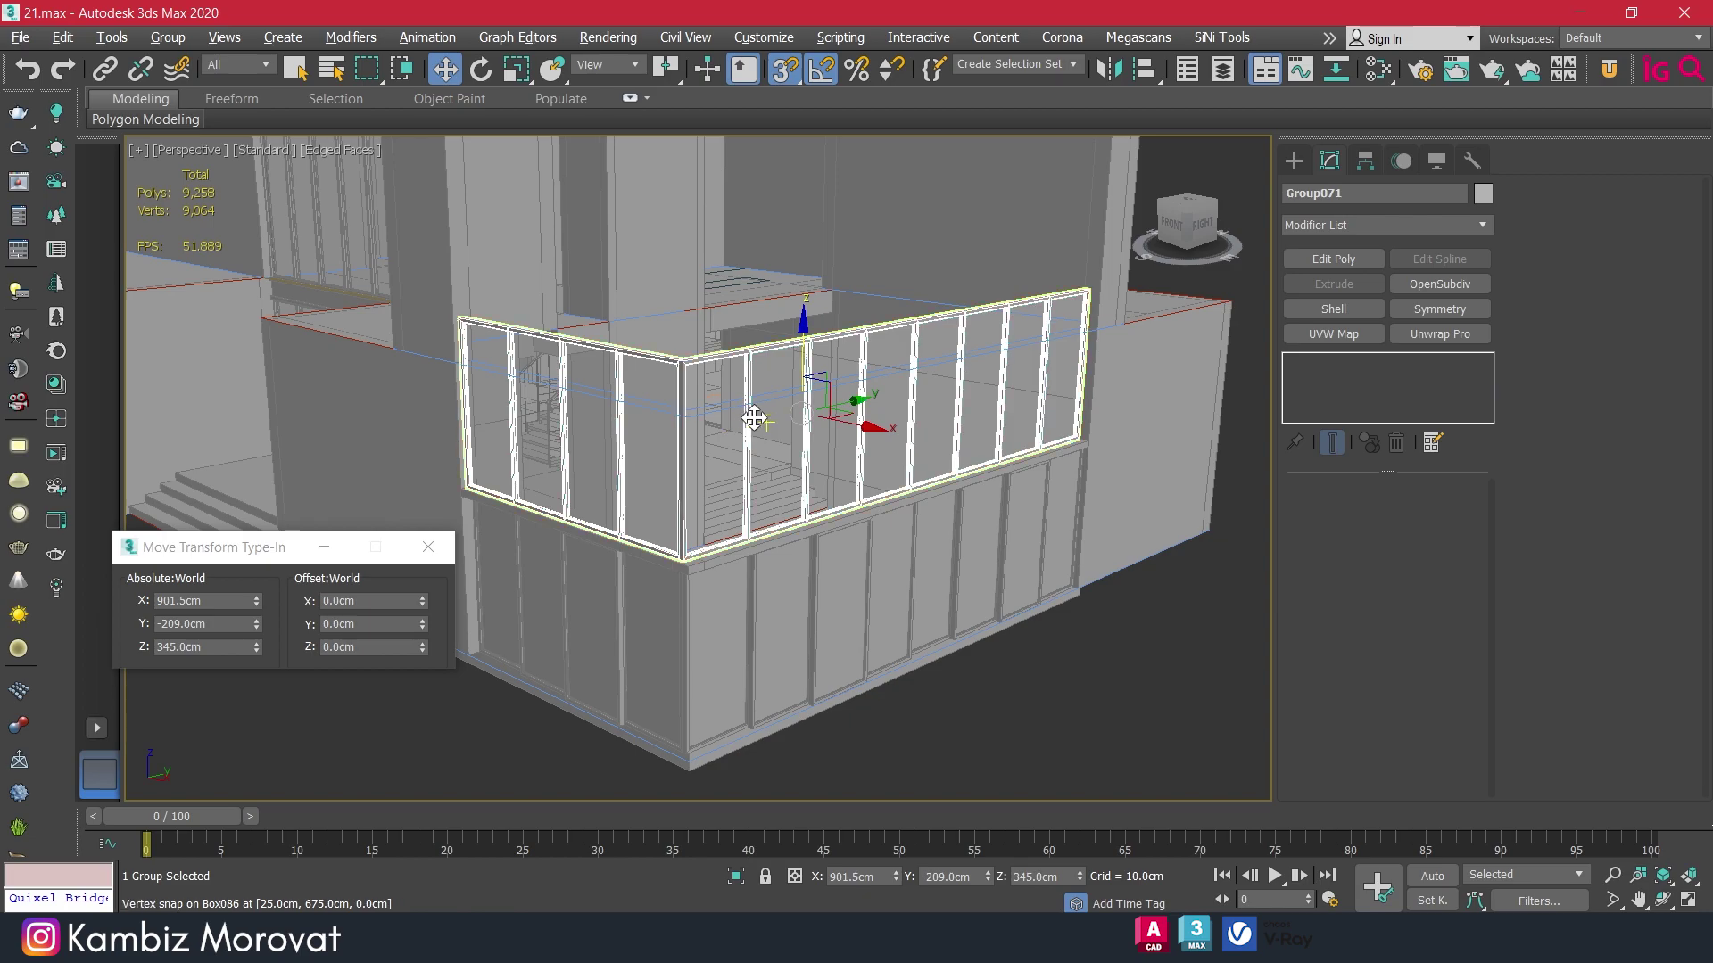
mouse_move(754, 417)
middle_mouse_down("alt")
mouse_move(791, 390)
mouse_move(748, 433)
middle_mouse_up("alt")
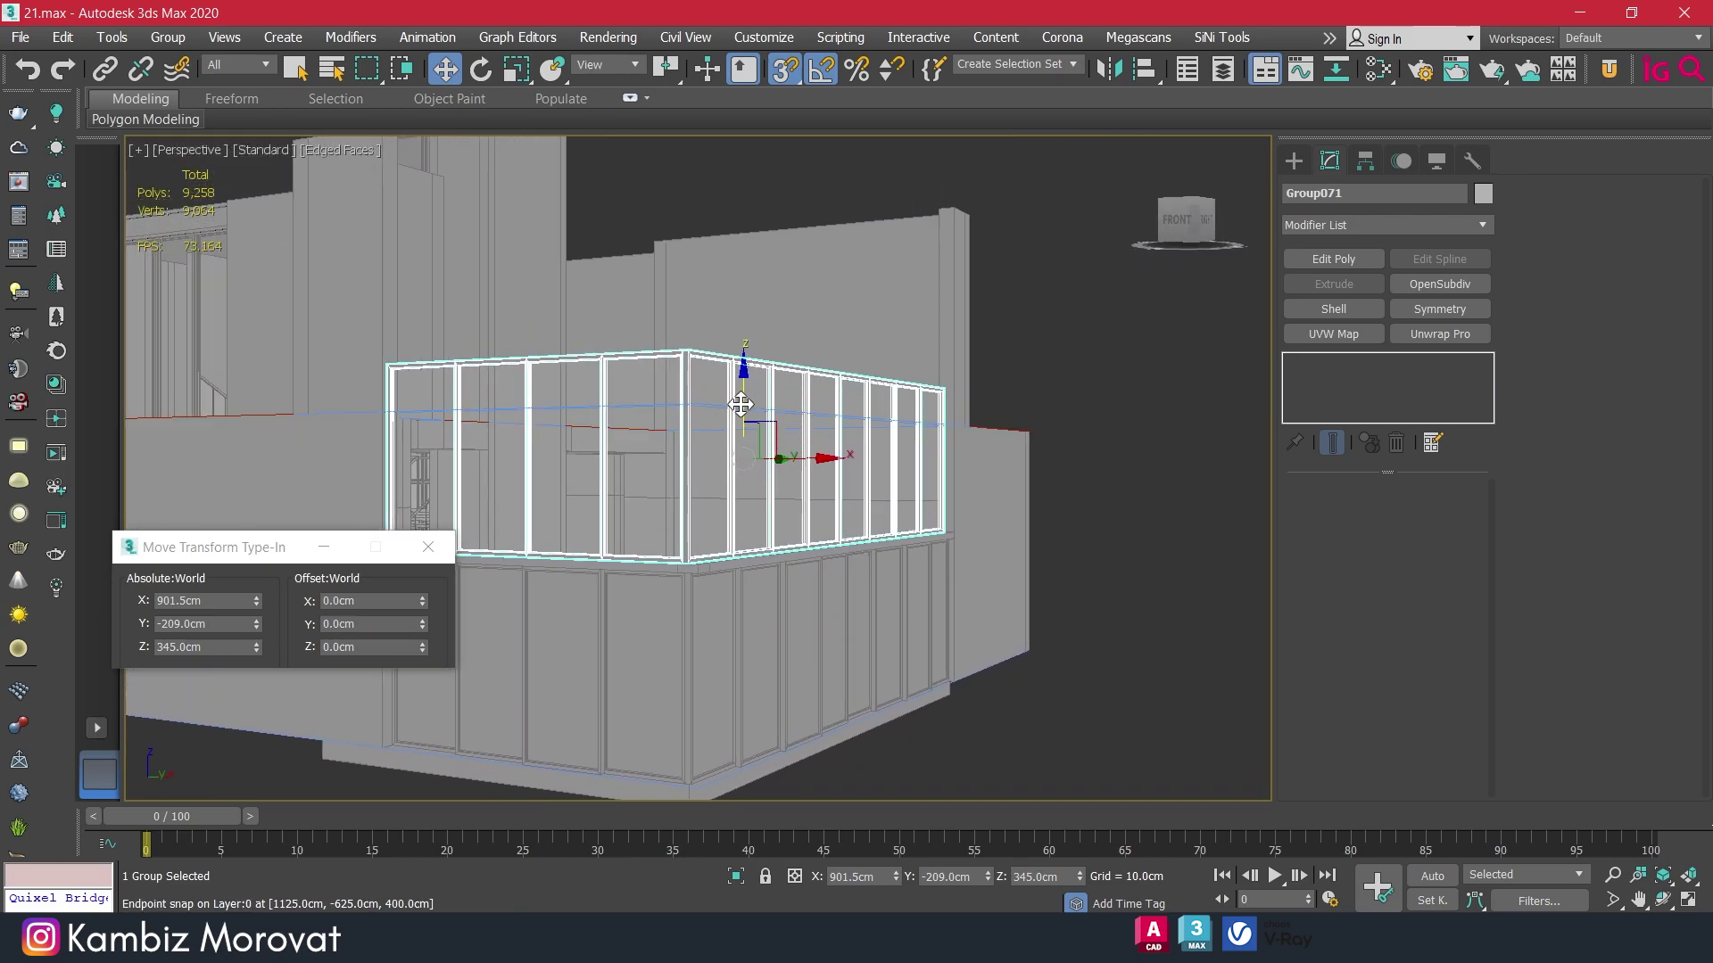
scroll(676, 569, "up", 5)
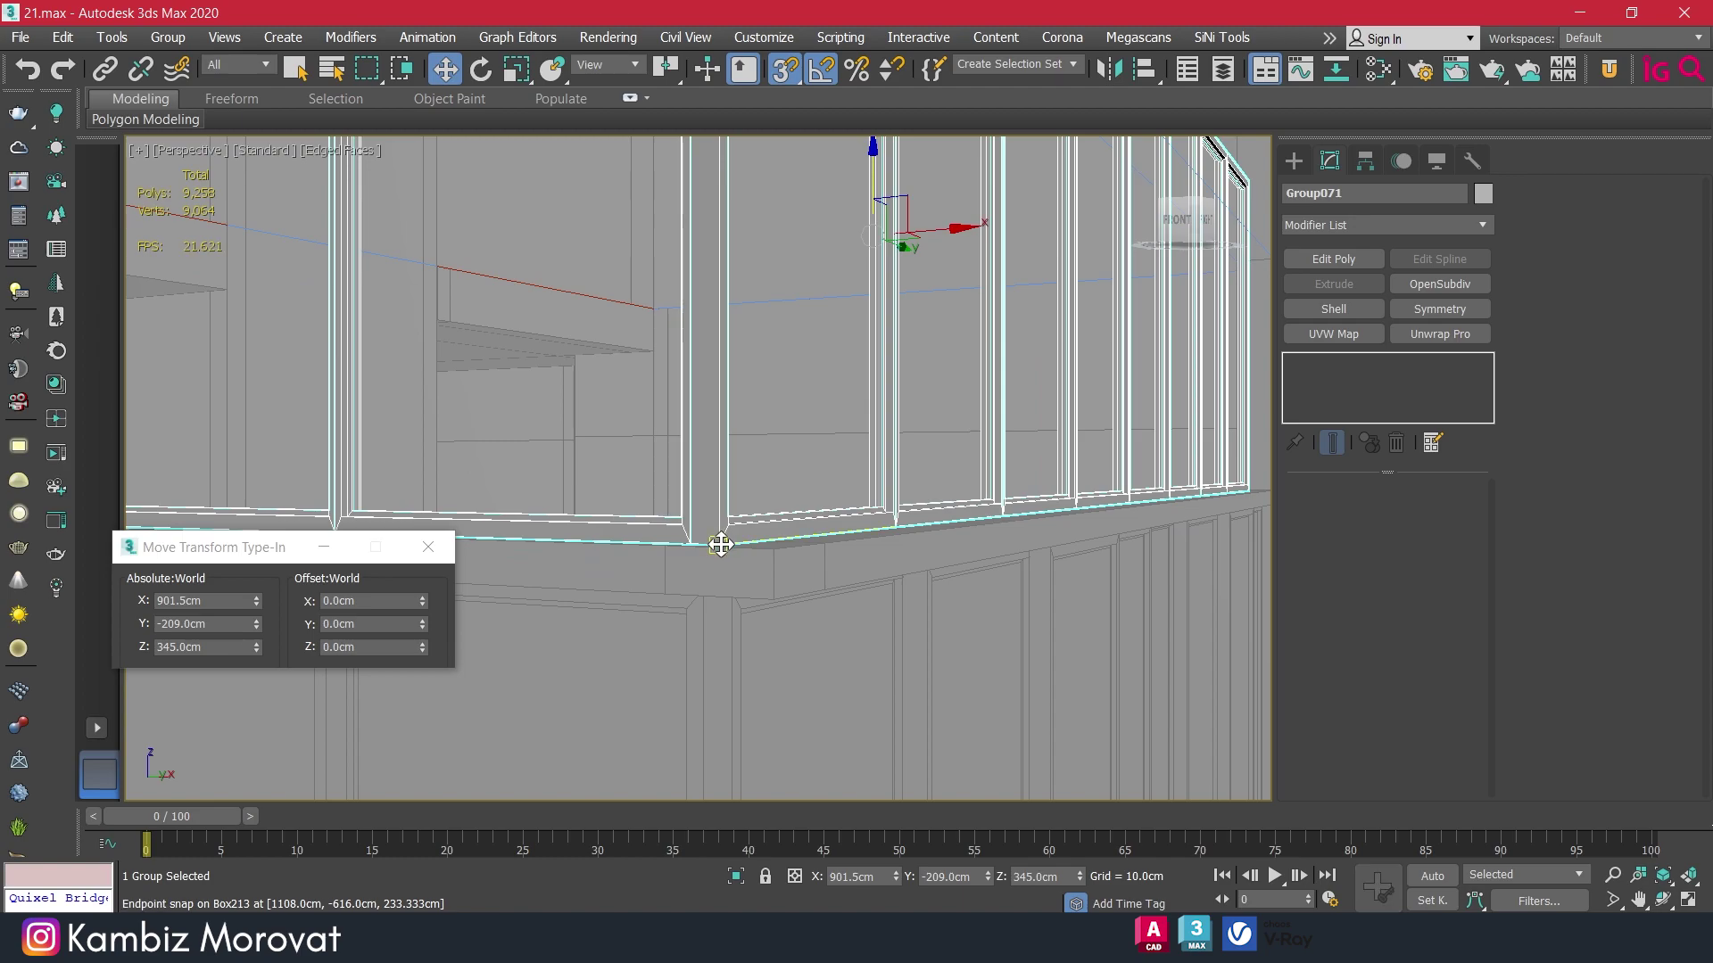
scroll(720, 544, "down", 5)
mouse_move(692, 542)
left_mouse_down("shift")
mouse_move(678, 414)
mouse_move(671, 432)
left_mouse_up("shift")
scroll(678, 414, "up", 5)
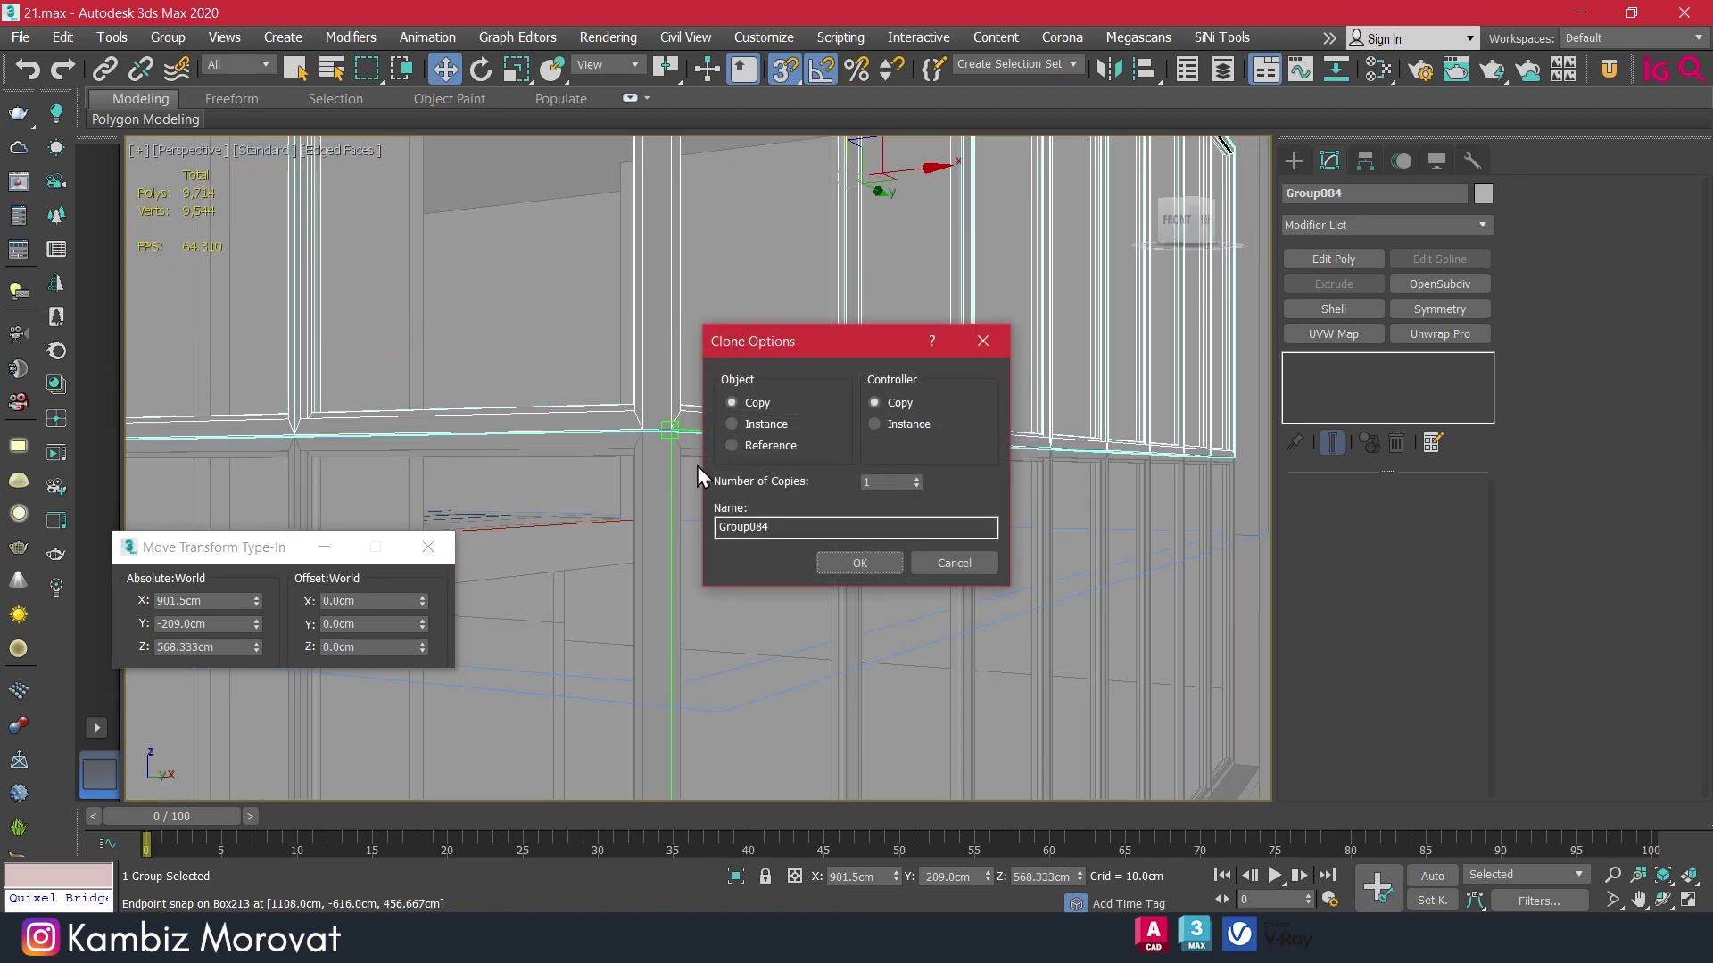
left_click(845, 561)
Raise the copied group, Group084, 10 cm along Z.
scroll(715, 508, "down", 4)
scroll(723, 526, "down", 2)
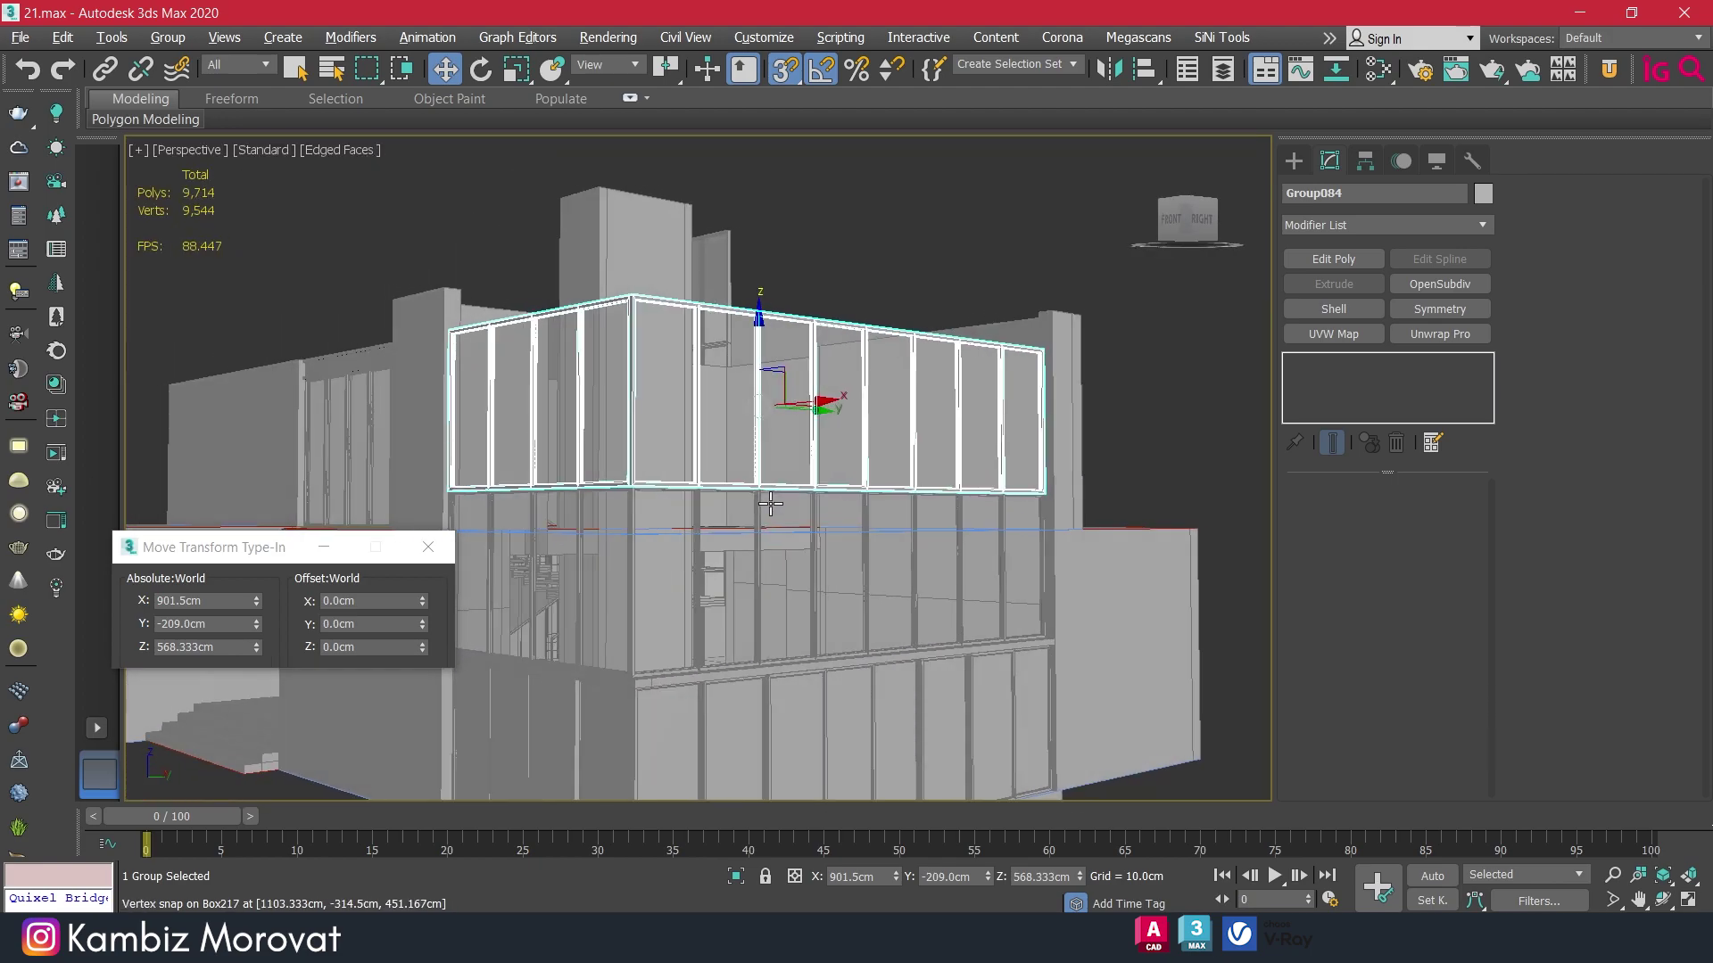
scroll(729, 544, "down", 1)
mouse_move(729, 544)
middle_mouse_down("alt")
mouse_move(889, 541)
mouse_move(719, 505)
mouse_move(787, 541)
middle_mouse_up("alt")
left_click(355, 647)
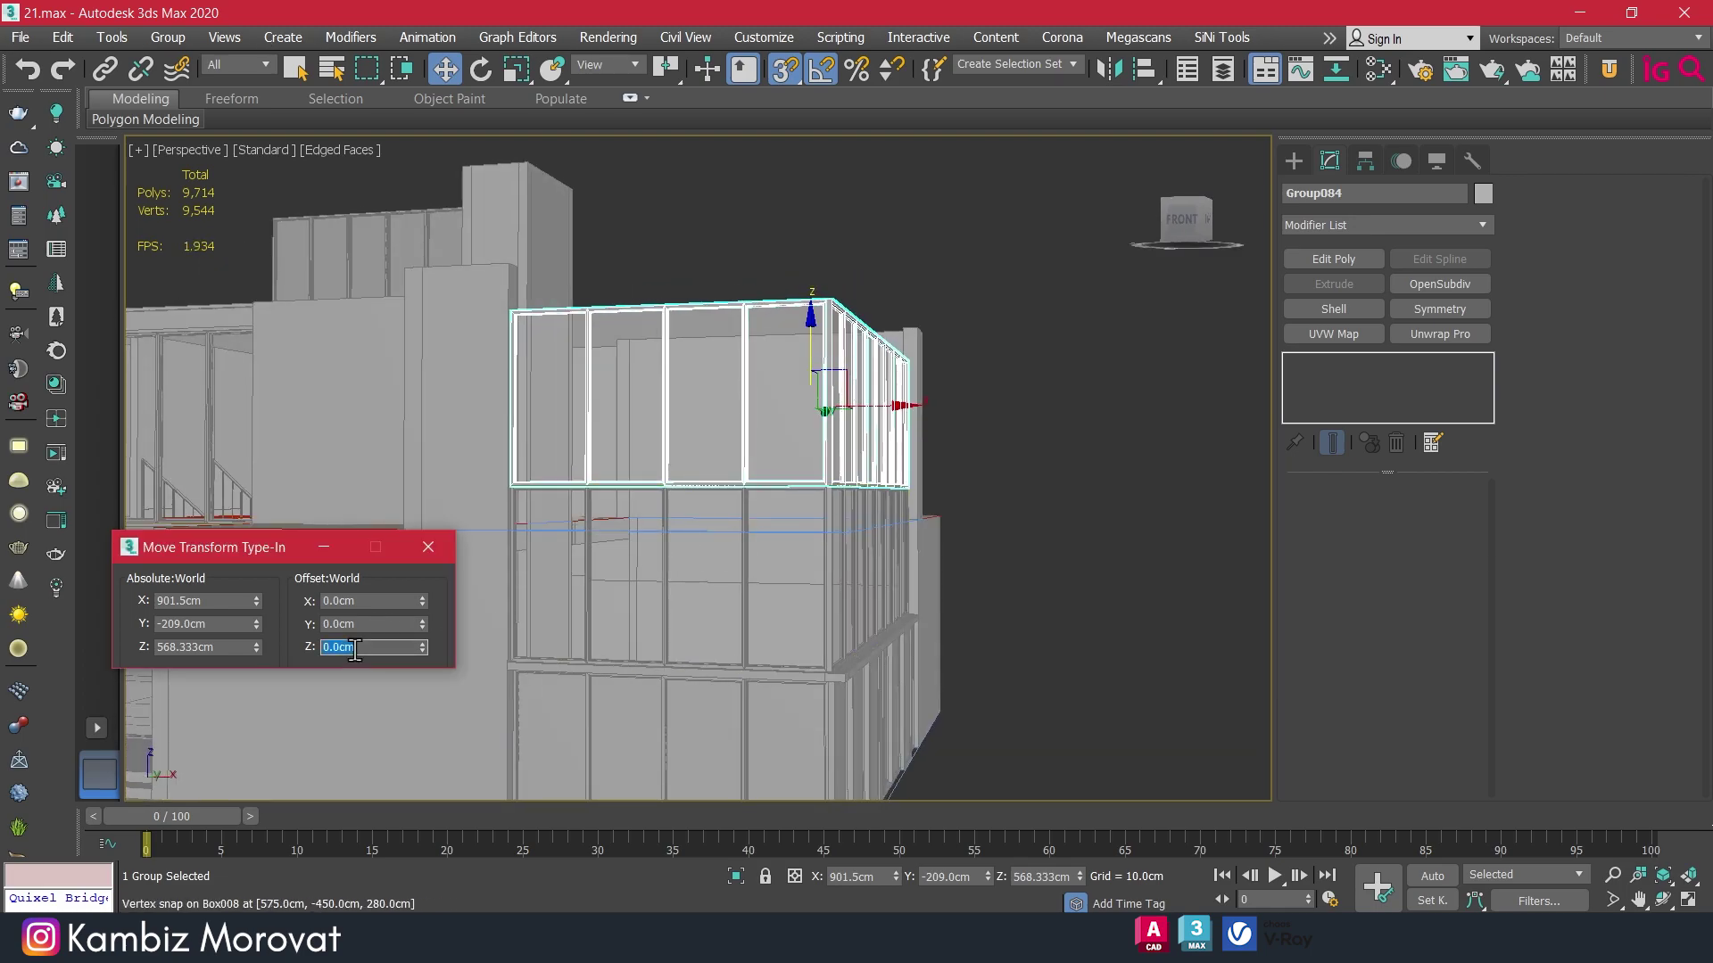
type("10")
key("Return")
middle_click_drag(809, 532, 878, 412)
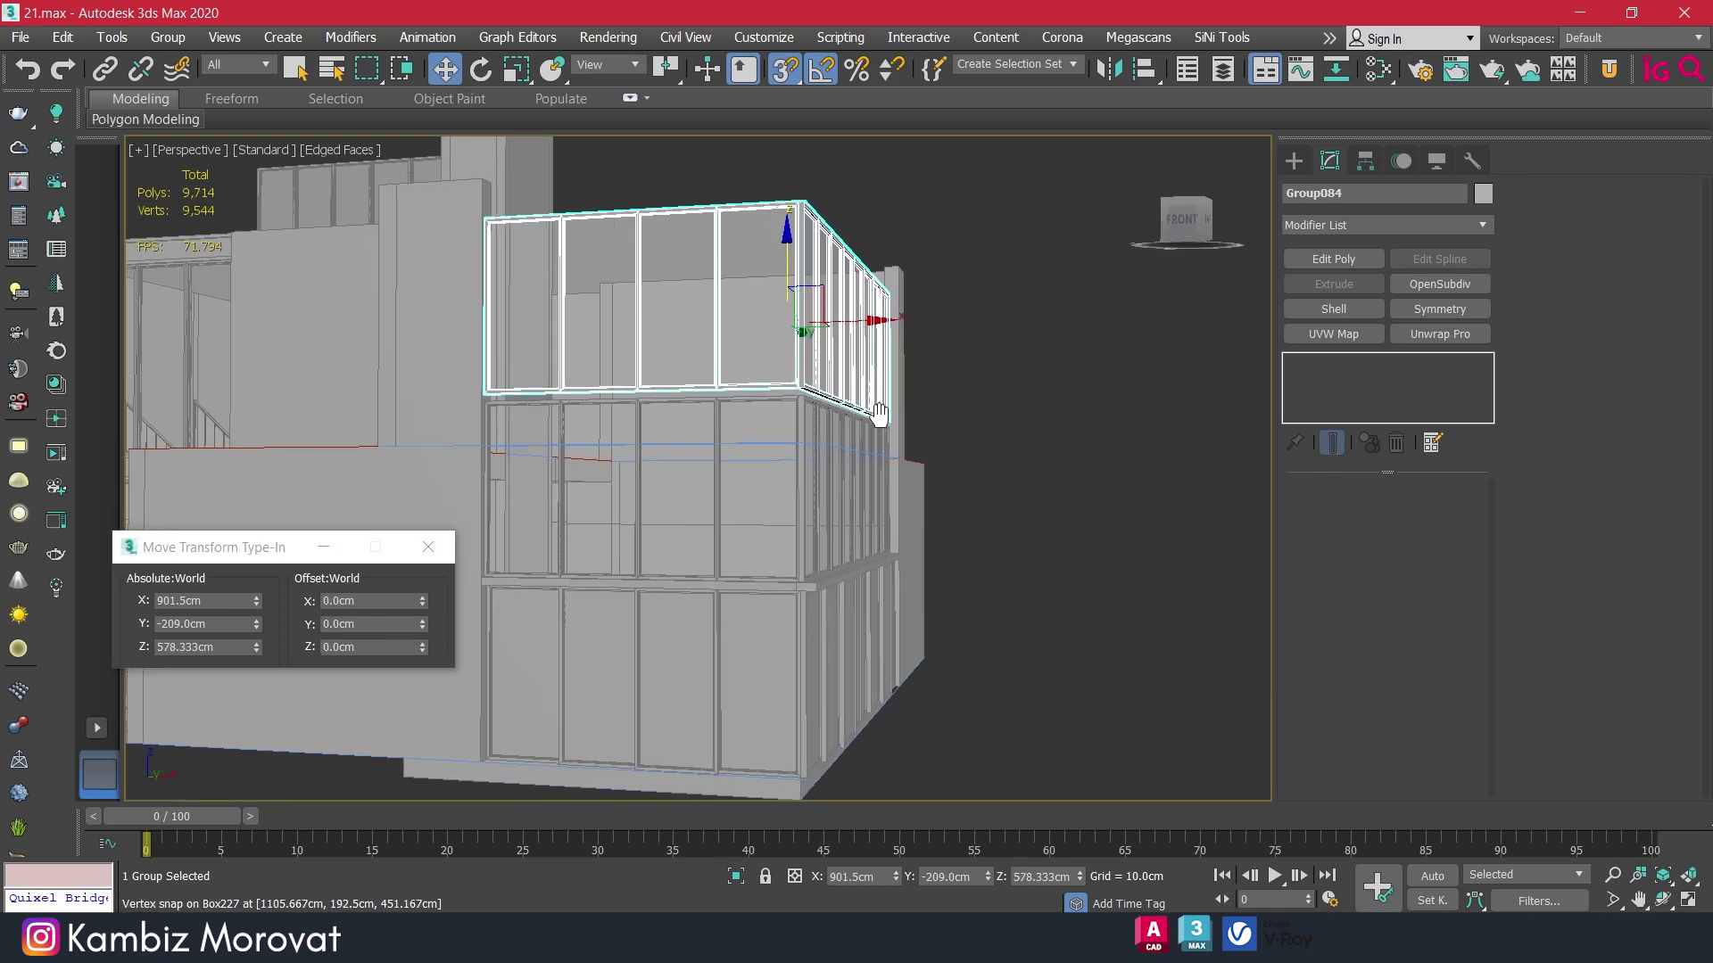
Clone the slab-edge trim onto the upper slab corner with endpoint snap.
left_click(833, 573)
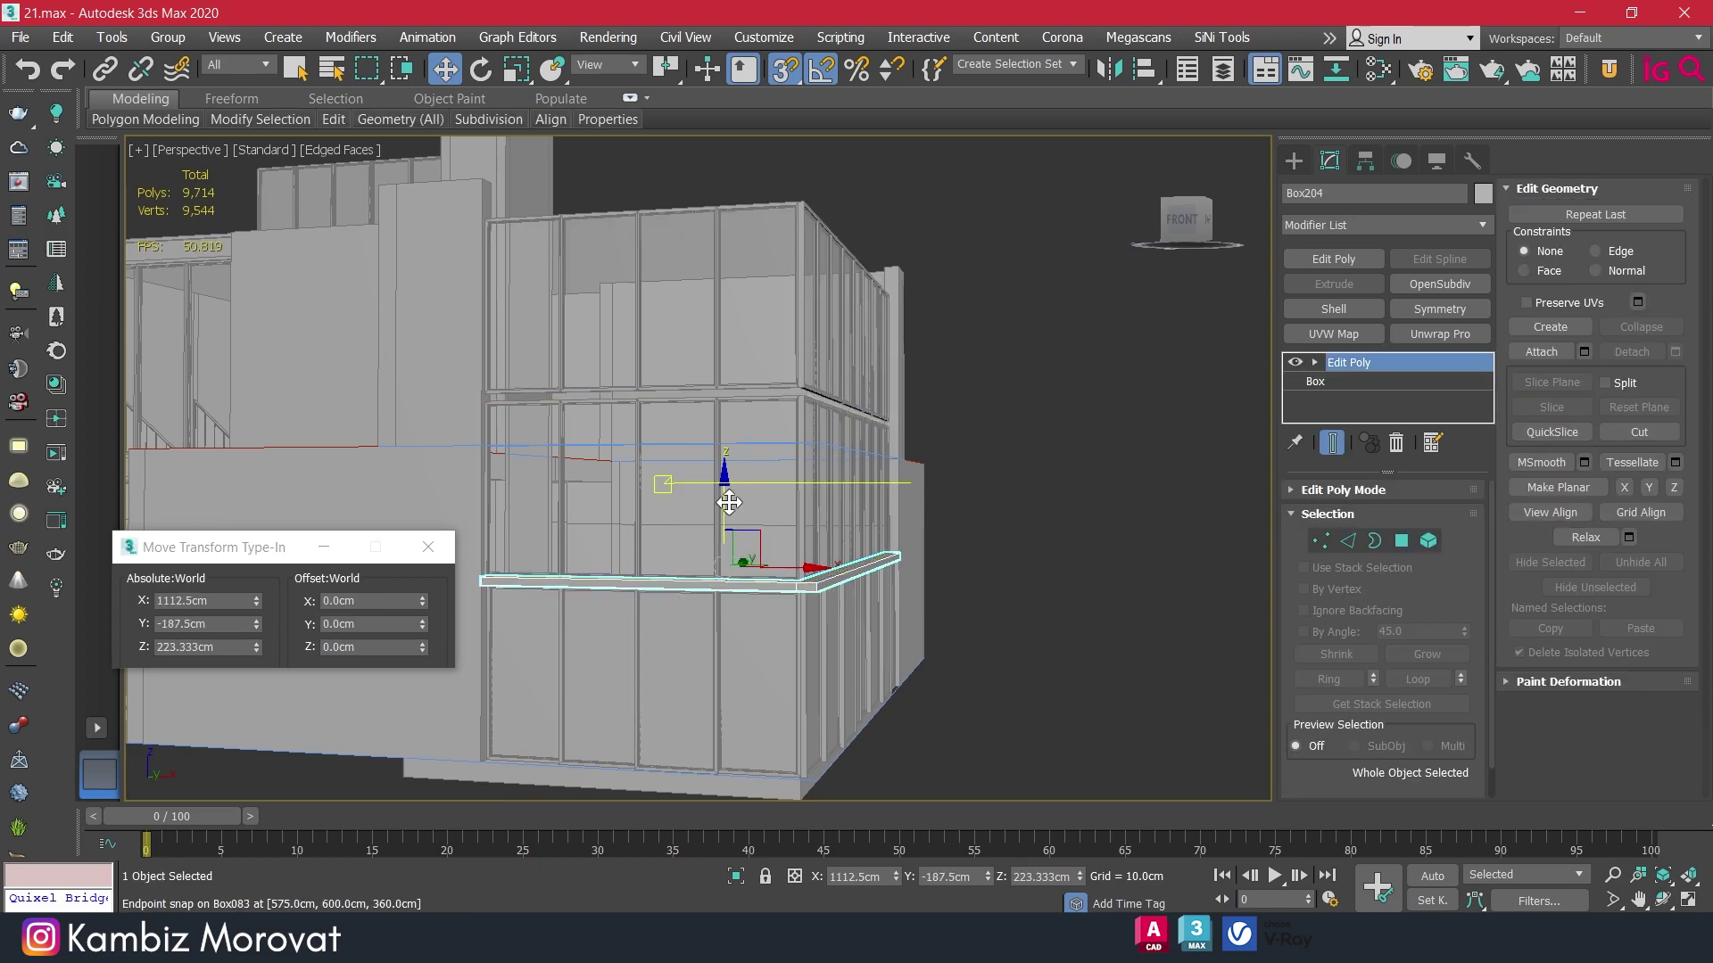
scroll(818, 596, "up", 2)
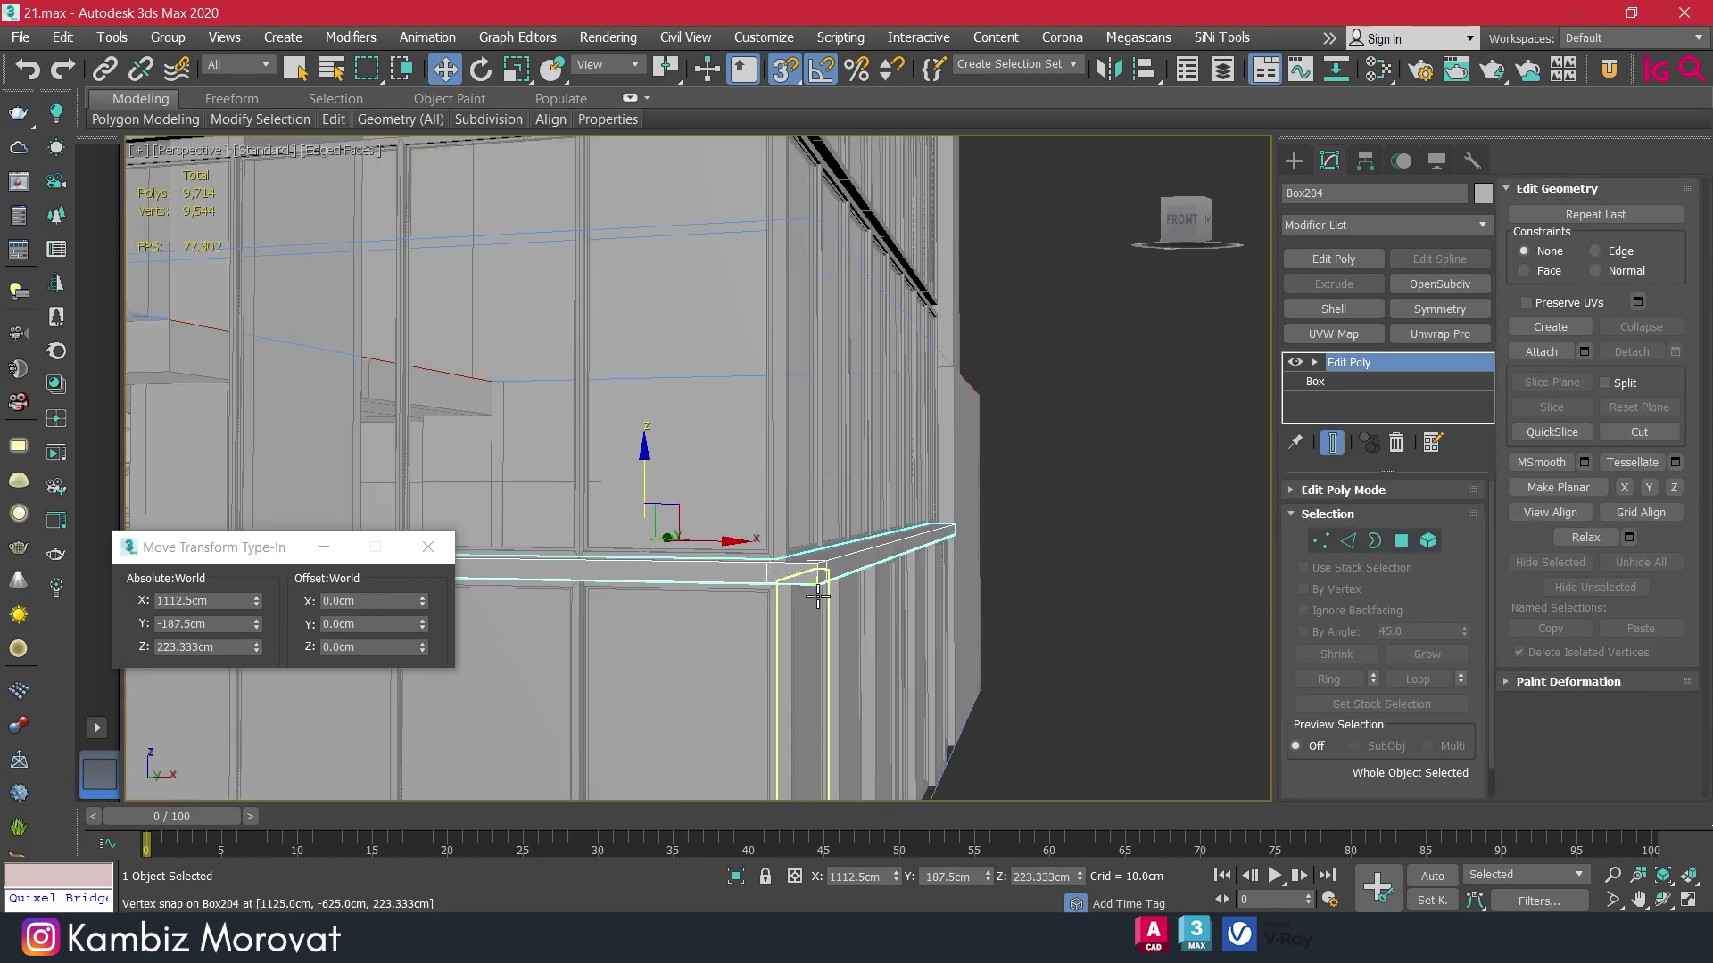
left_click(811, 529)
scroll(803, 442, "down", 3)
scroll(776, 566, "down", 2)
scroll(764, 481, "up", 3)
scroll(747, 405, "up", 3)
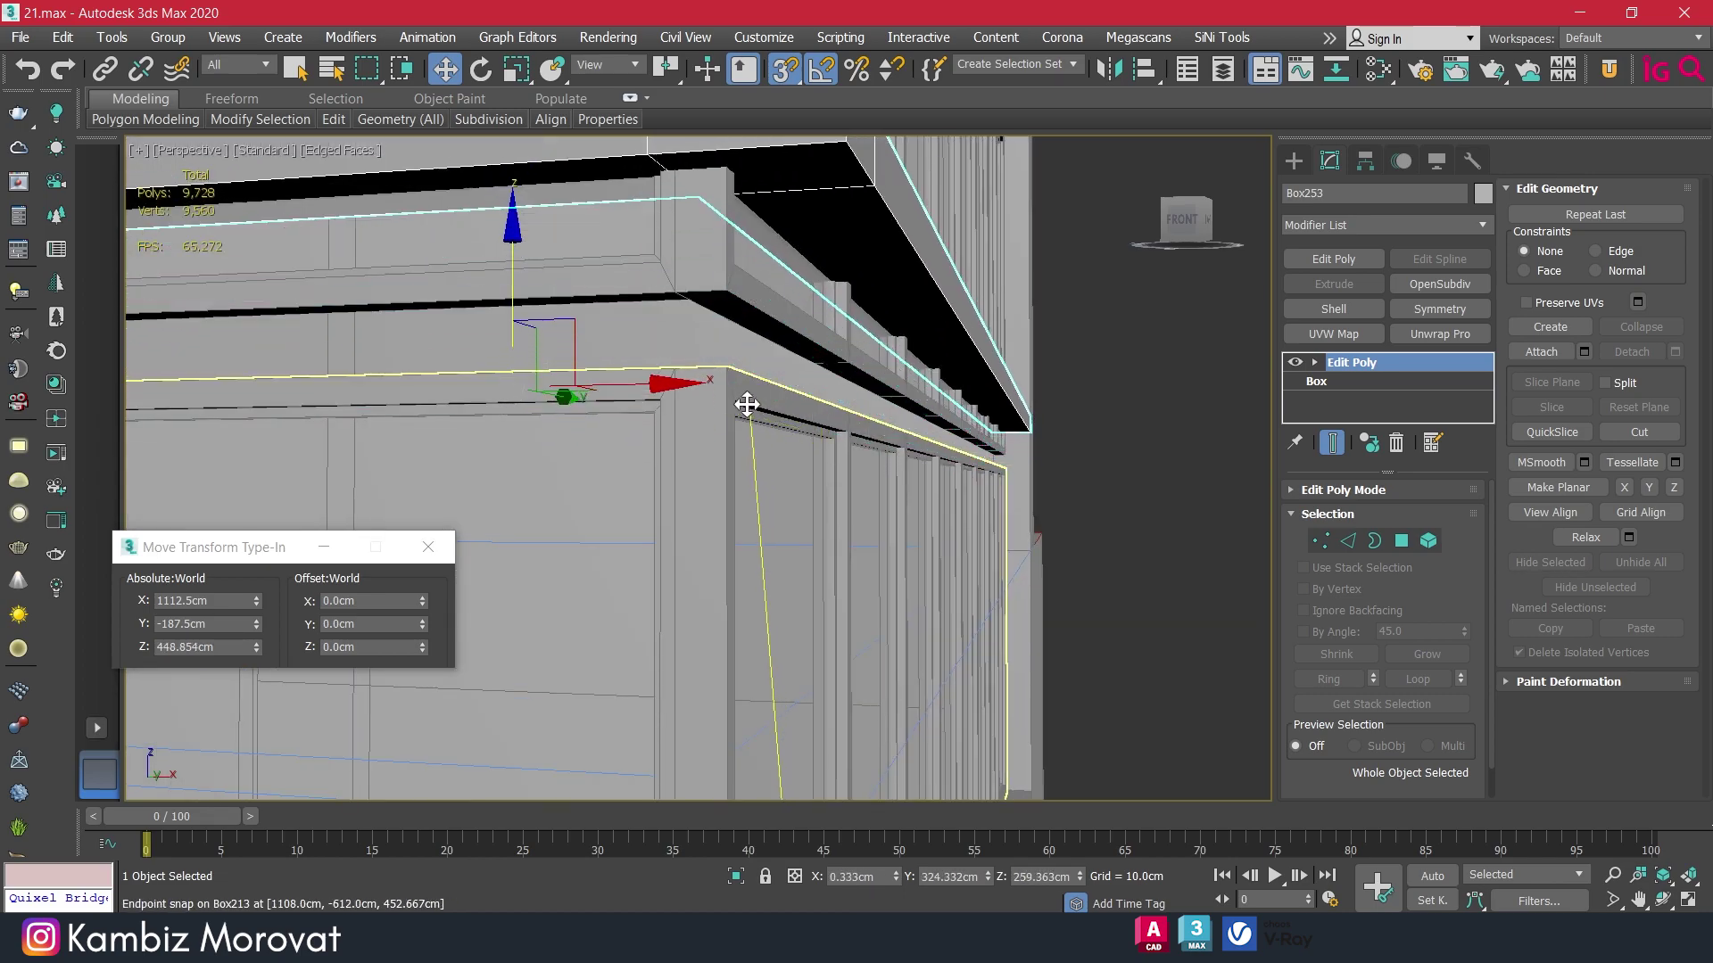
left_click_drag(747, 405, 722, 368)
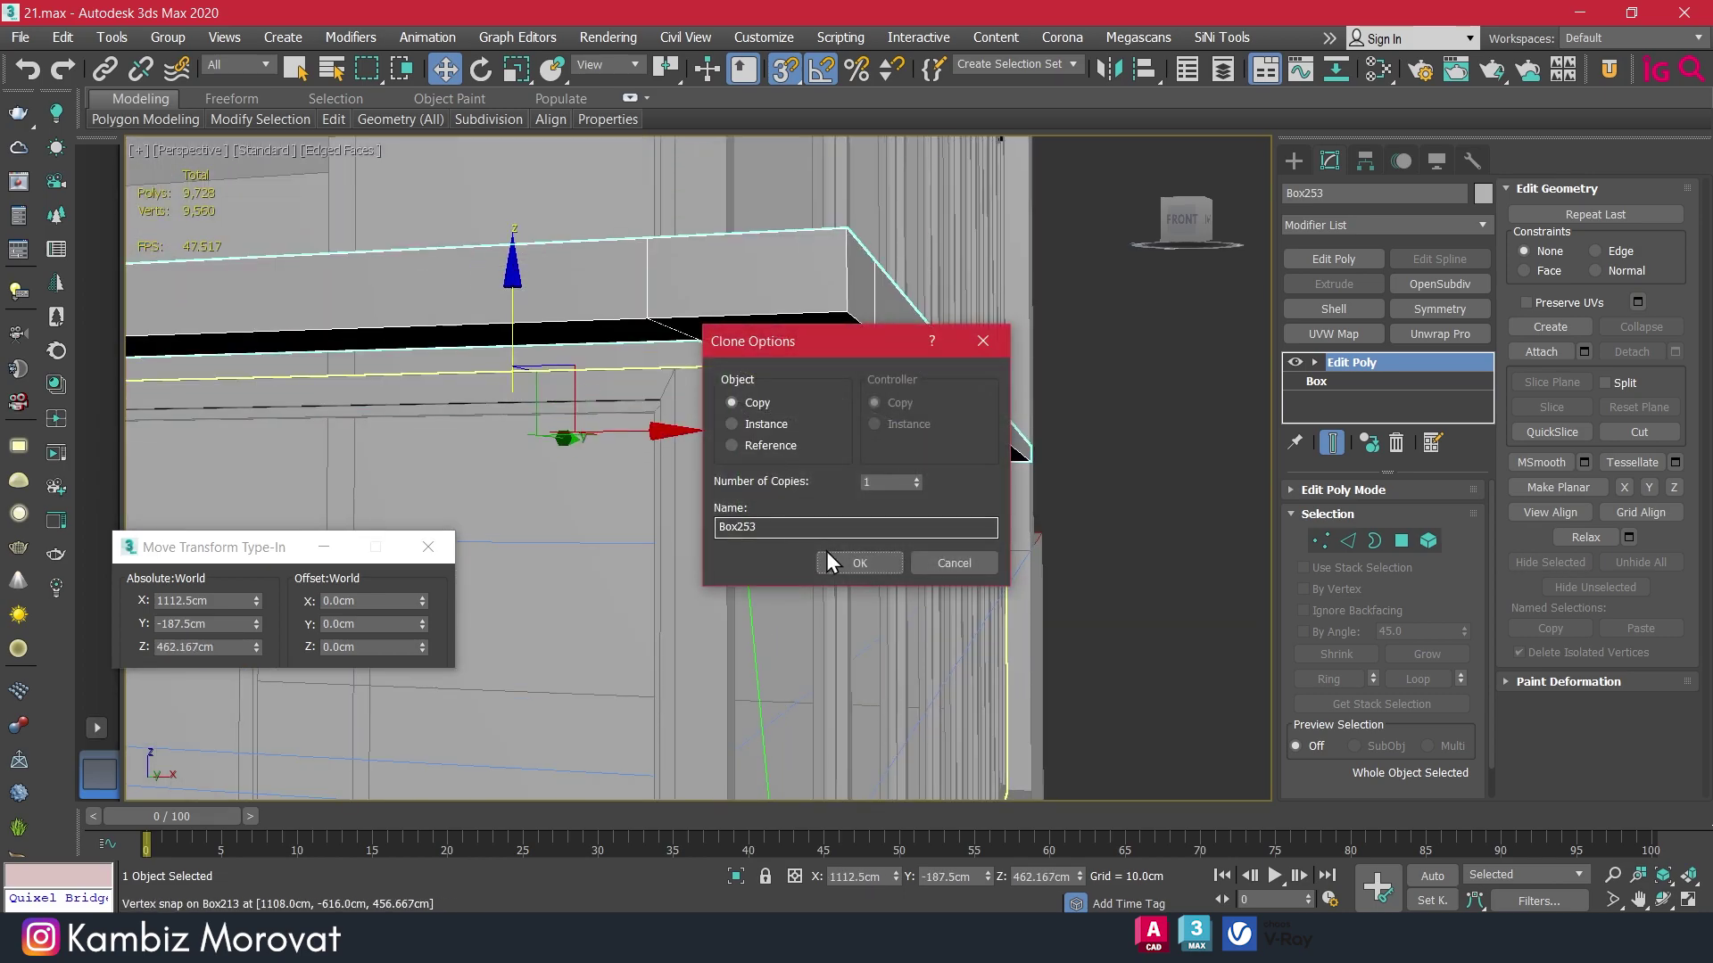
left_click(839, 560)
left_click_drag(842, 310, 719, 363)
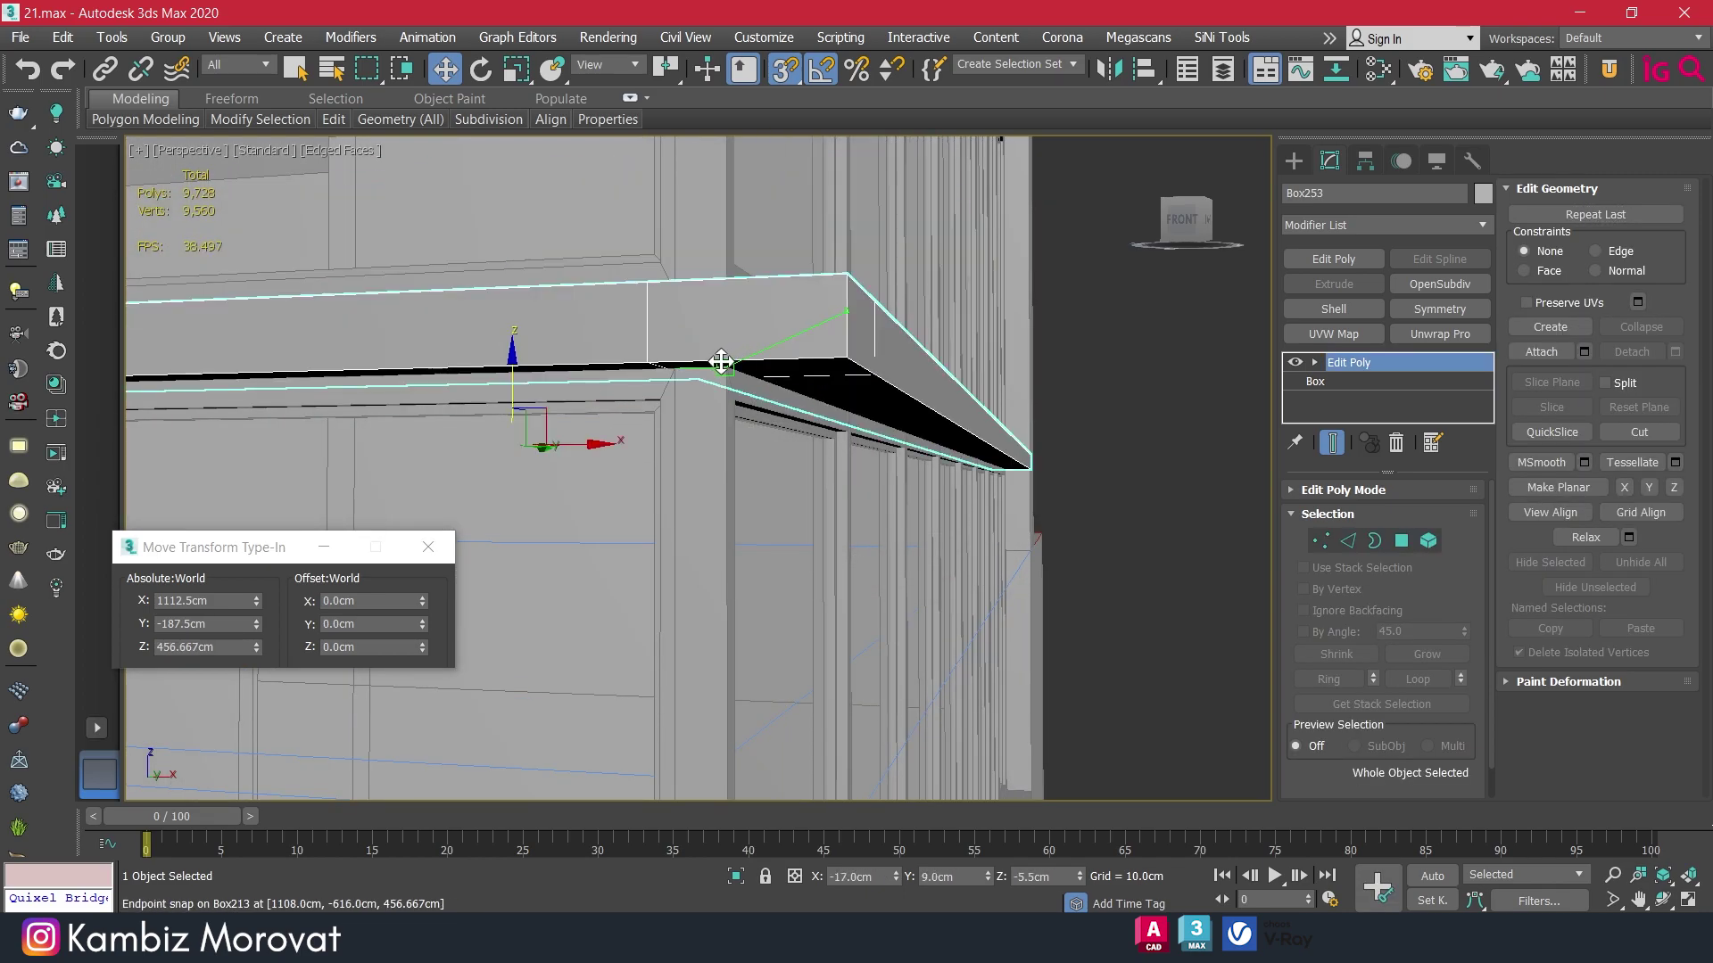
mouse_move(719, 363)
middle_mouse_down("alt")
mouse_move(839, 515)
mouse_move(847, 479)
middle_mouse_up("alt")
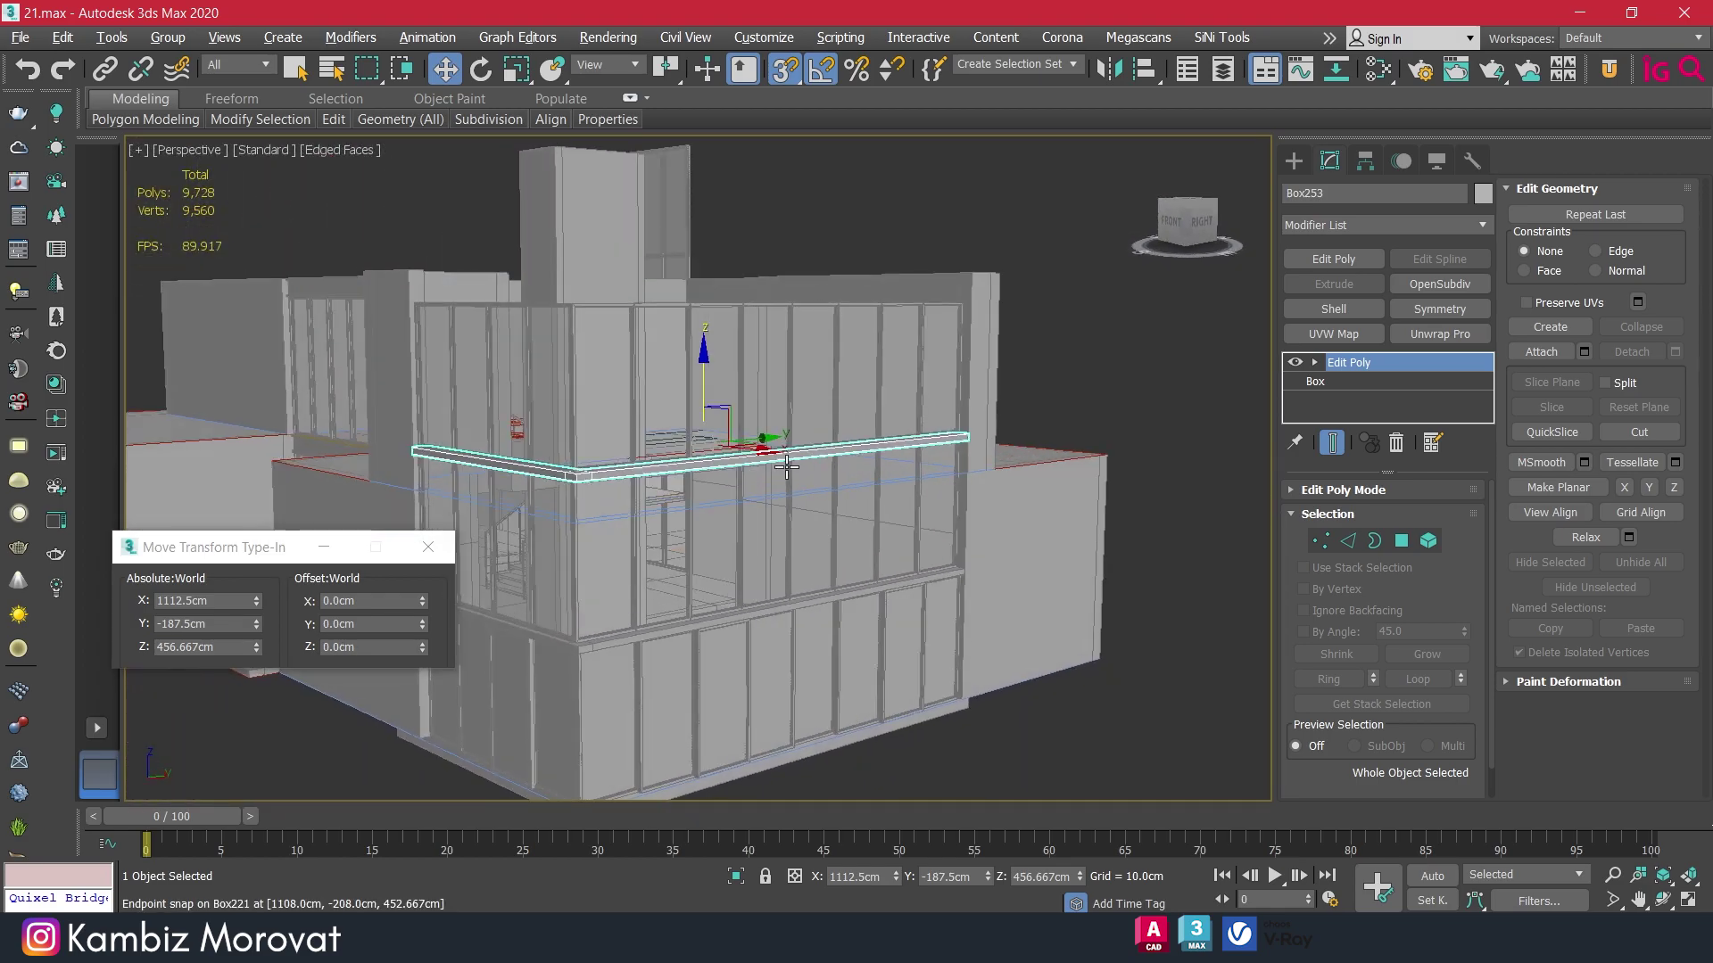
Start drawing a box at the wall corner, then cancel it.
scroll(847, 479, "up", 5)
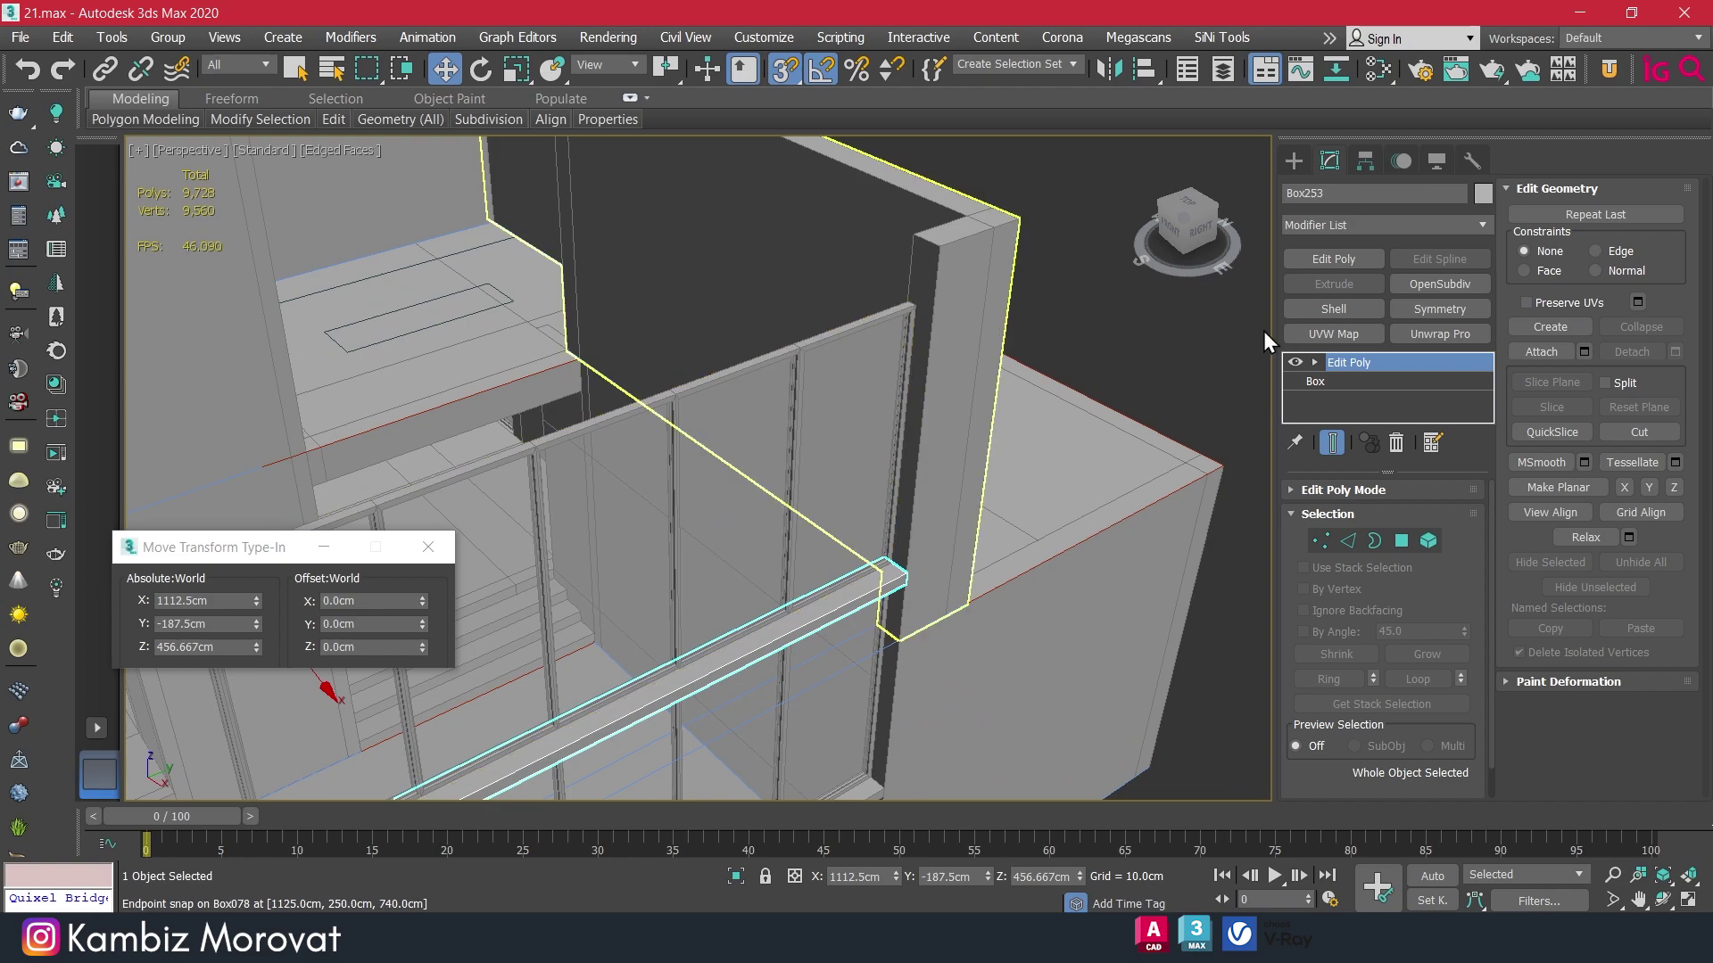
left_click(1294, 161)
left_click(1336, 289)
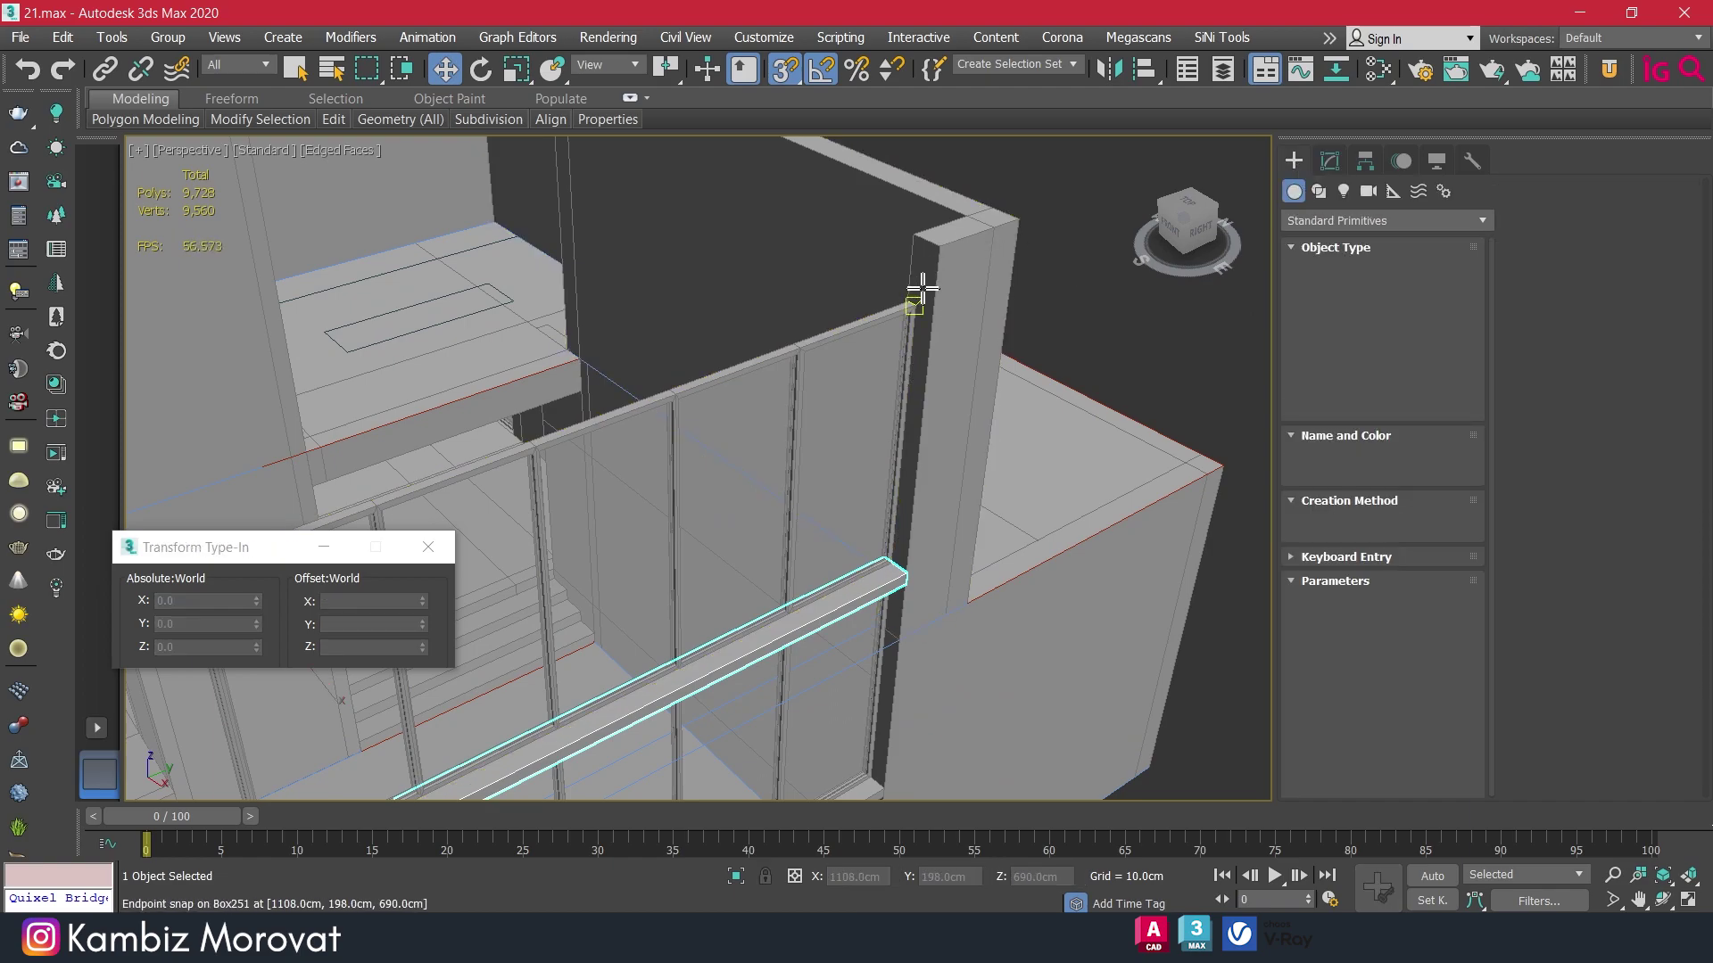
left_click_drag(903, 290, 899, 299)
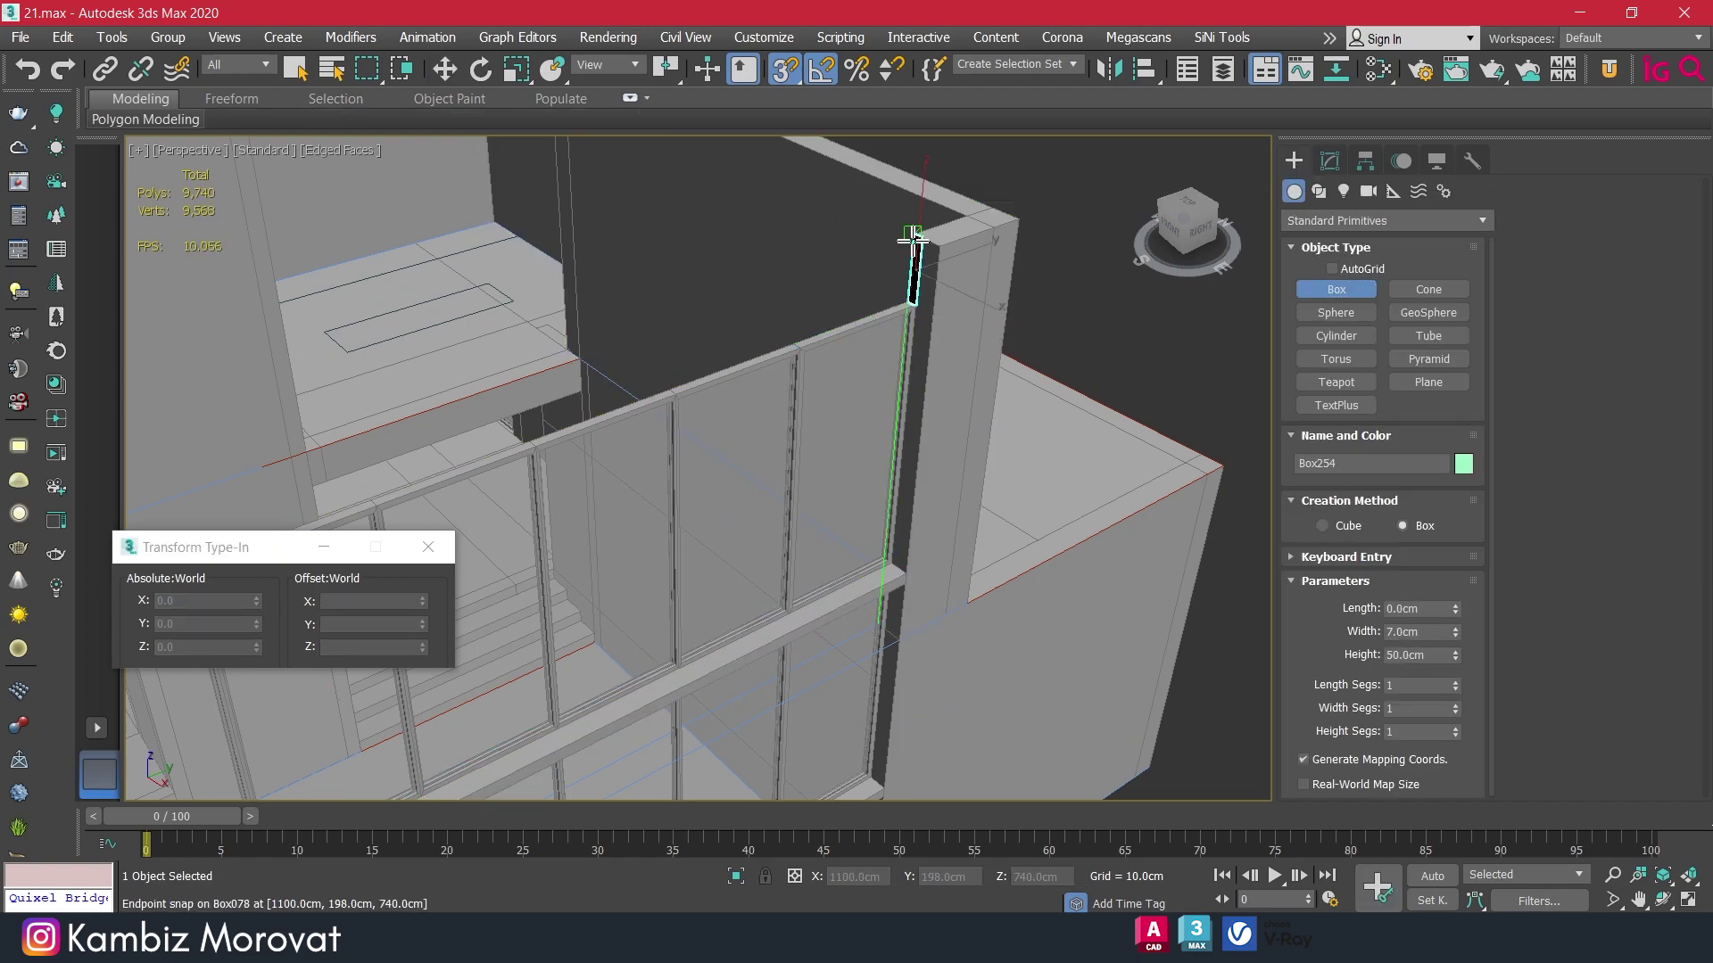
right_click(990, 383)
right_click(936, 459)
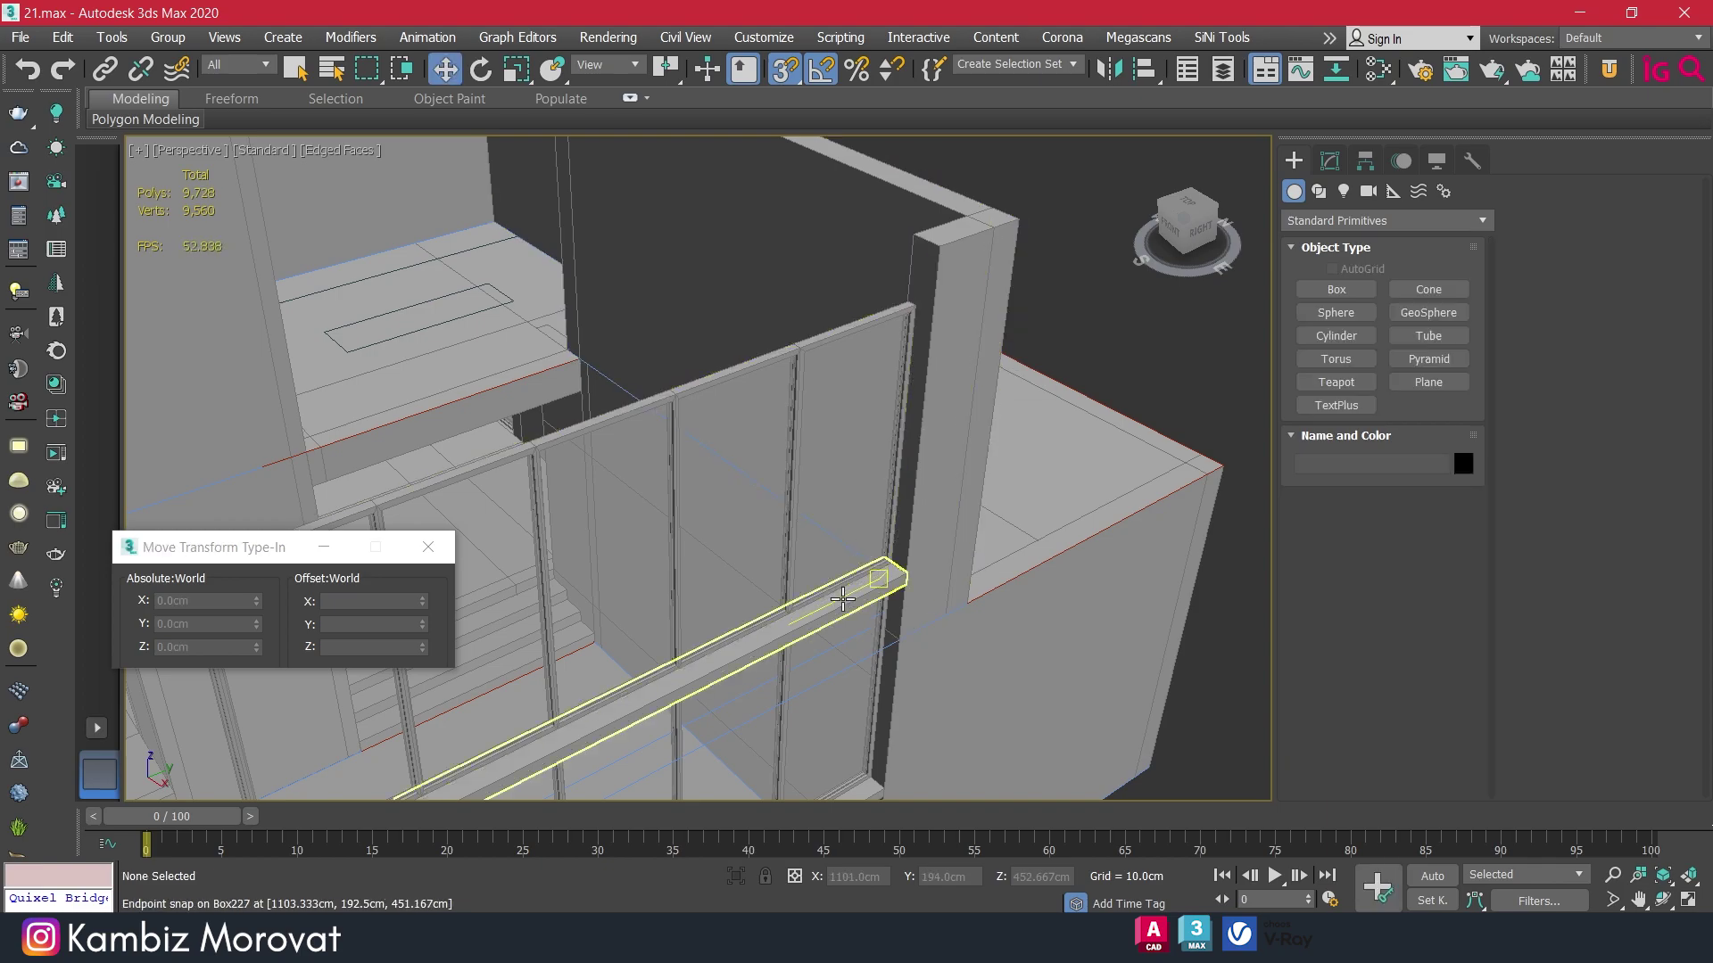
key("w")
Clone the trim to the facade's top corner as ledge beam Box254.
scroll(845, 600, "down", 5)
middle_click_drag(1044, 414, 999, 375, "alt")
scroll(678, 624, "up", 4)
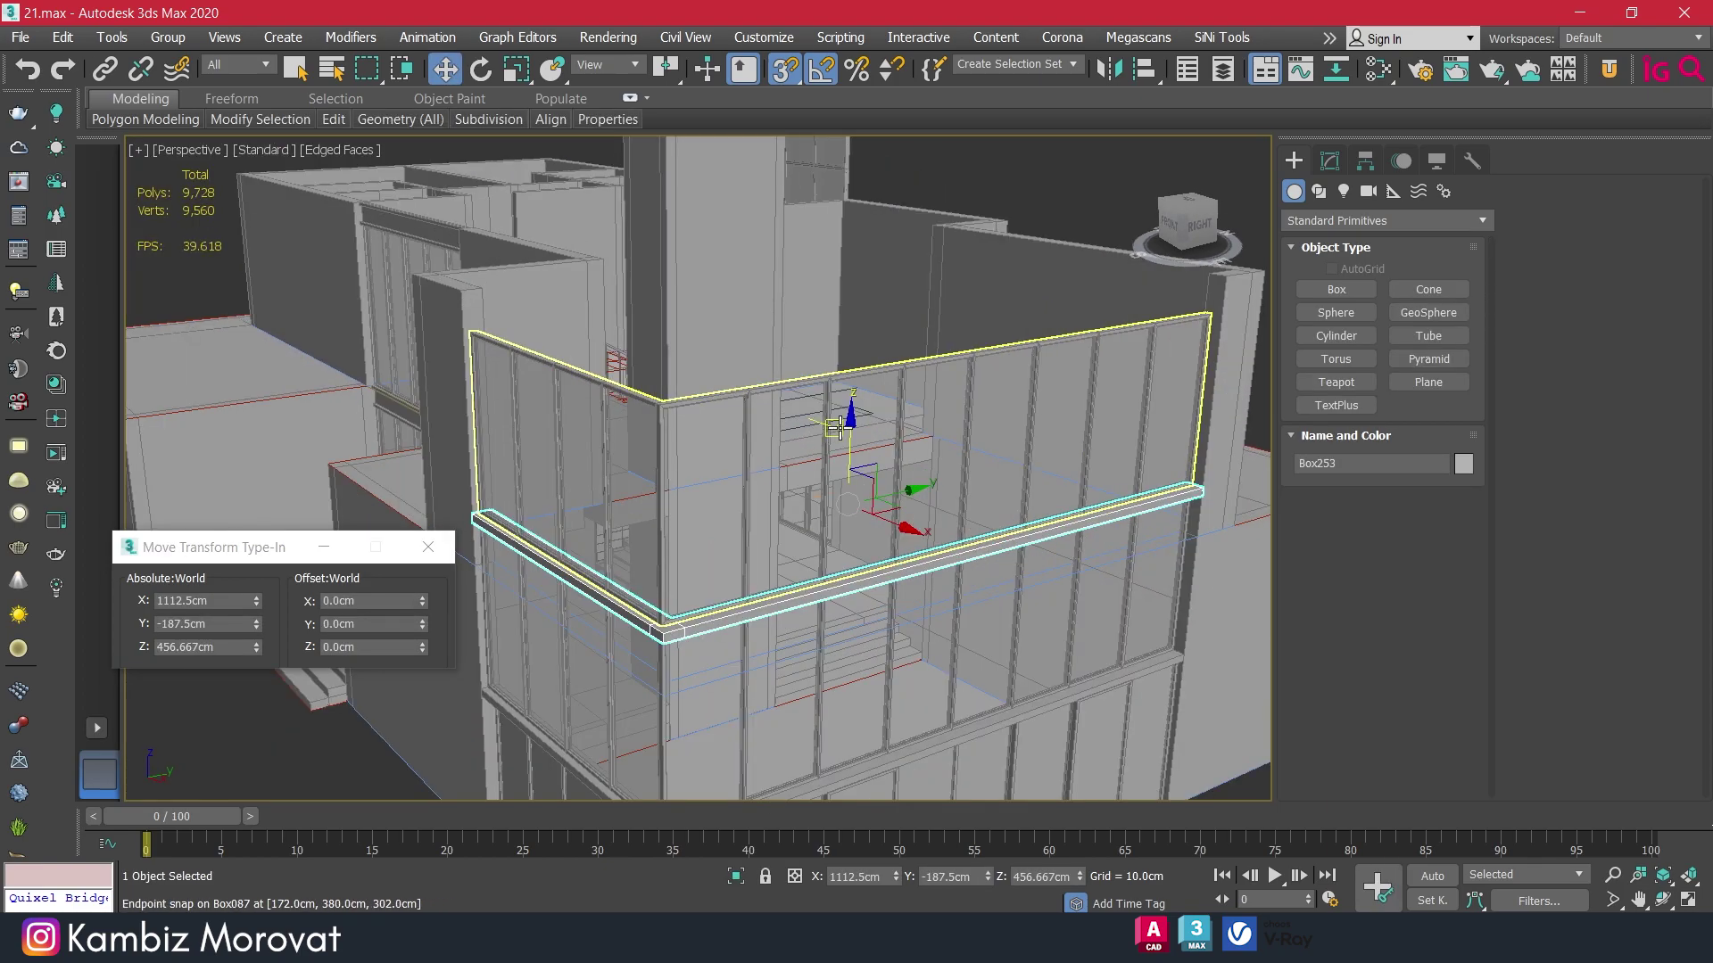
scroll(670, 654, "up", 3)
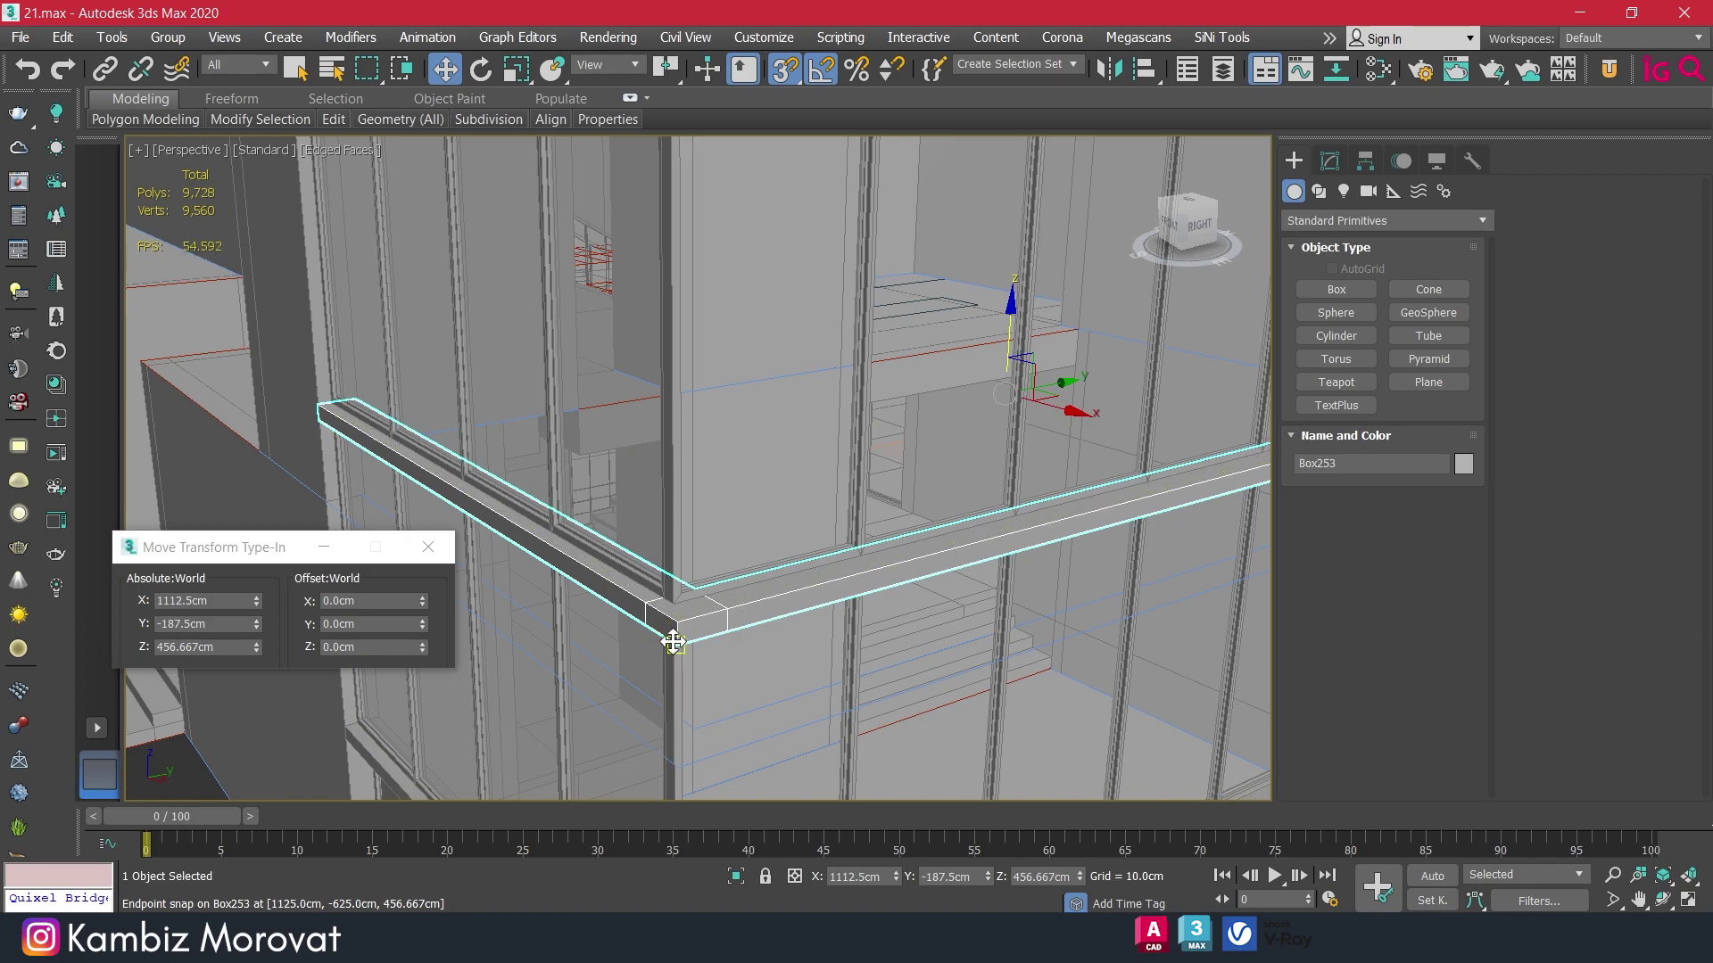
left_click_drag(683, 575, 668, 488)
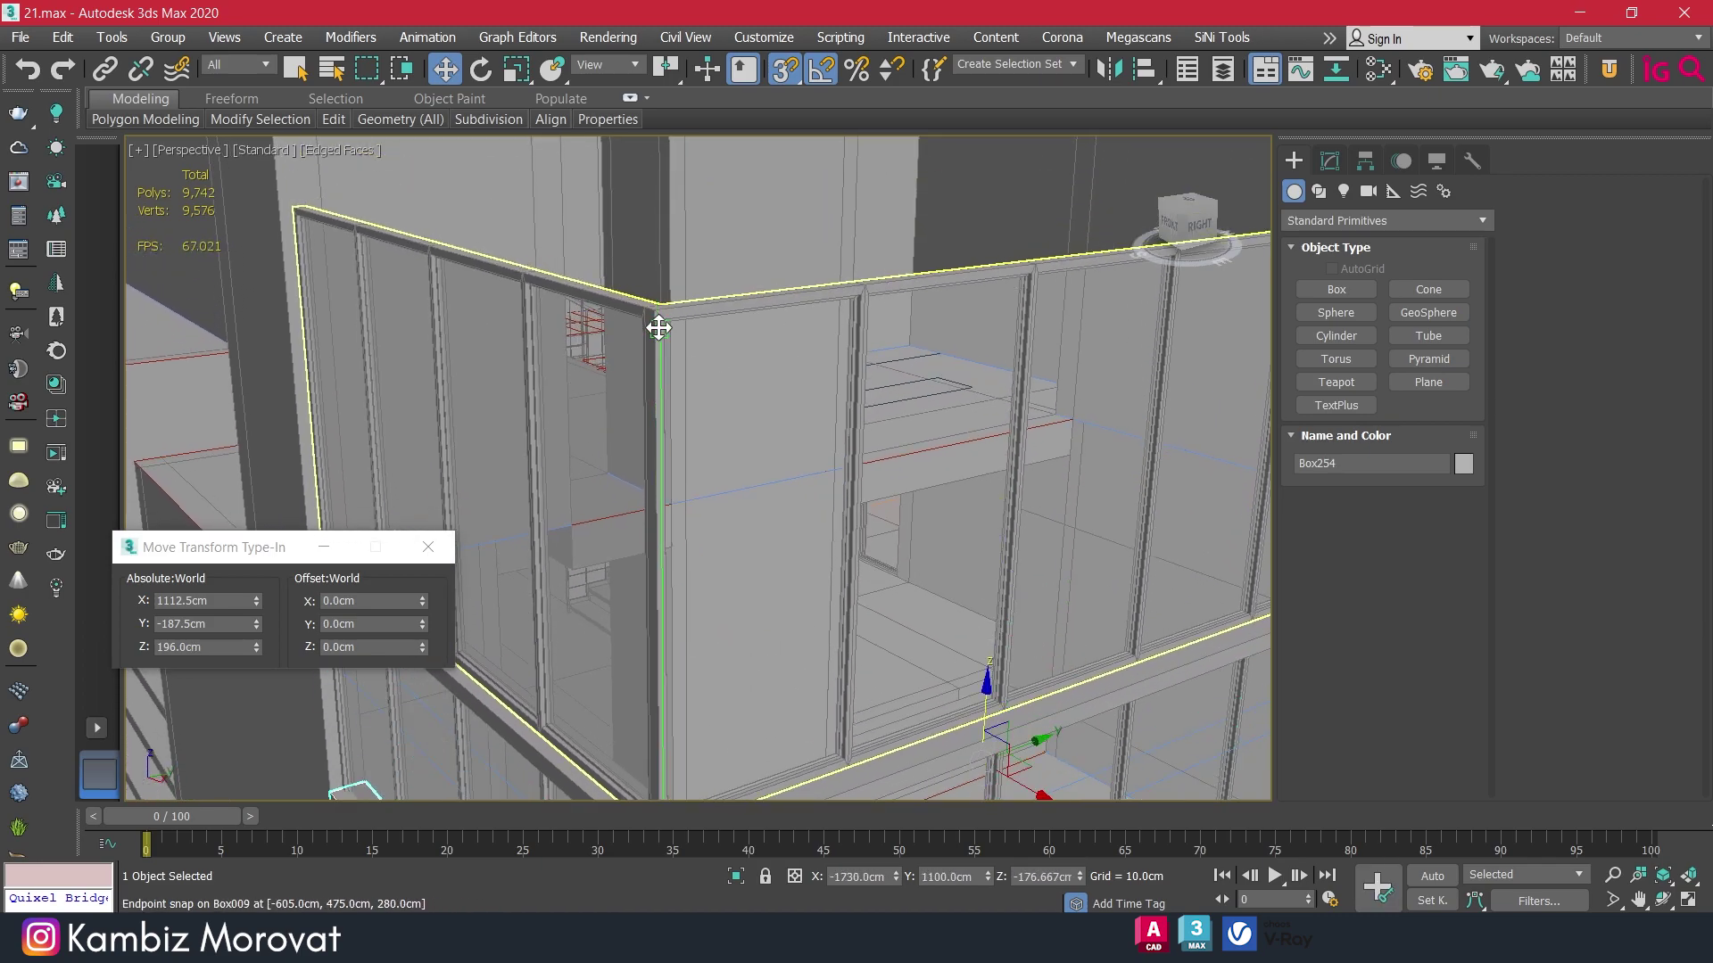
left_click_drag(658, 328, 656, 304)
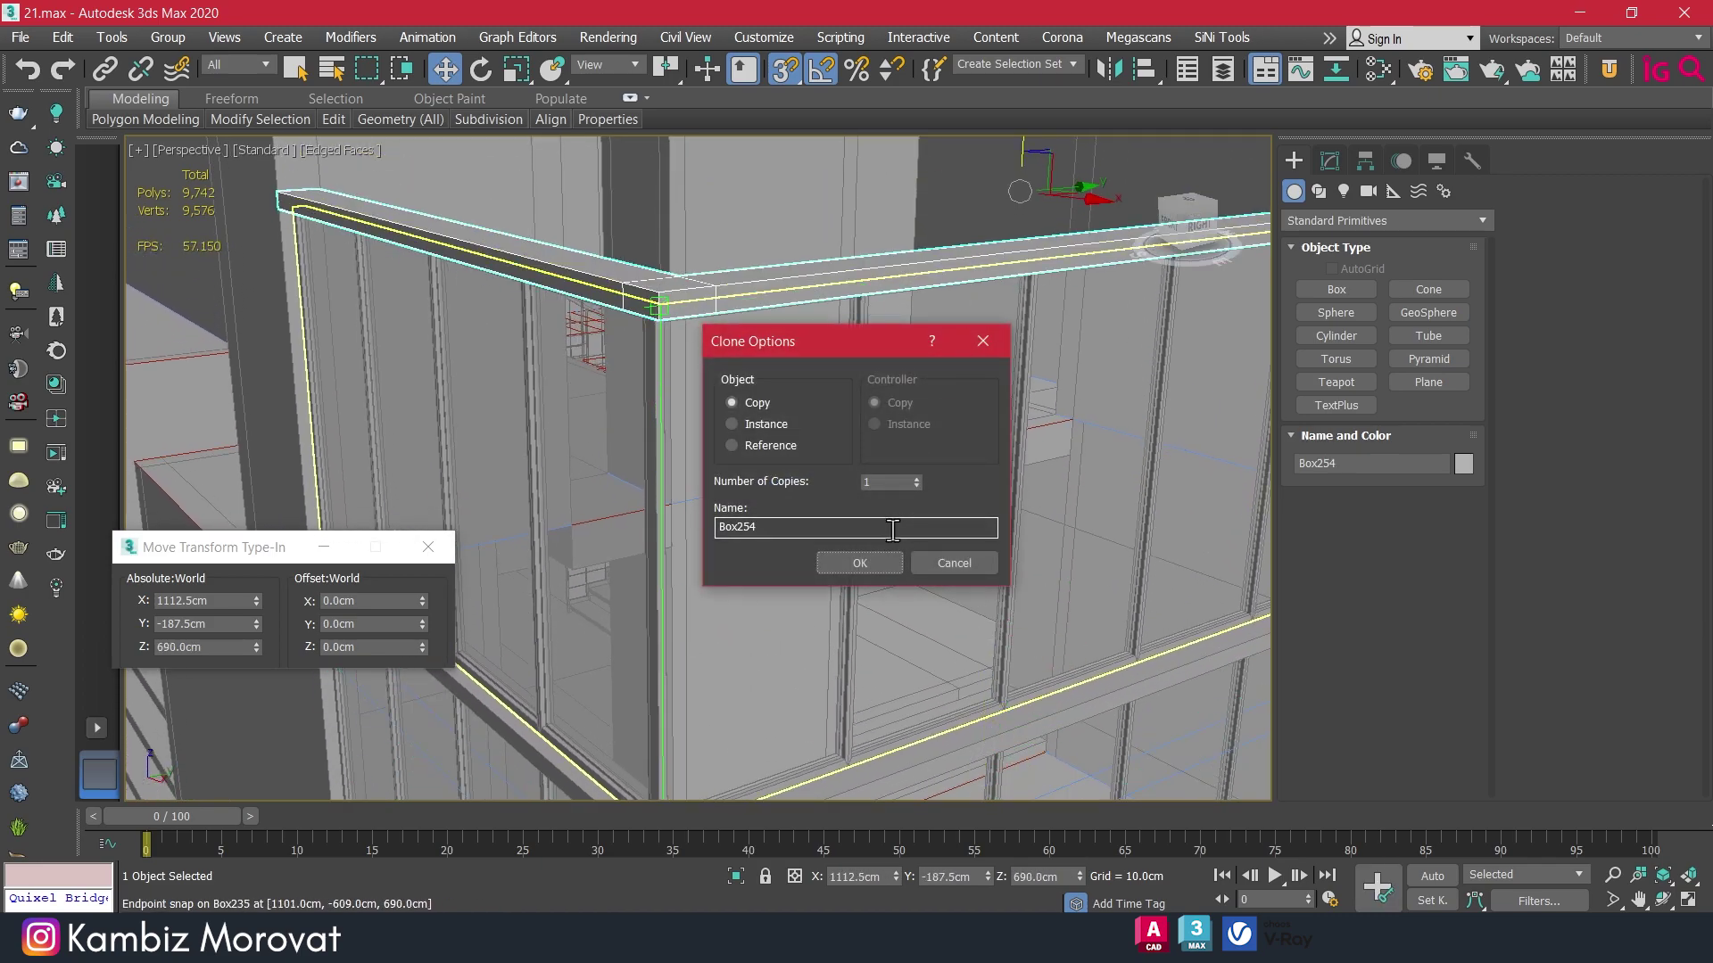
key("Return")
scroll(643, 336, "up", 5)
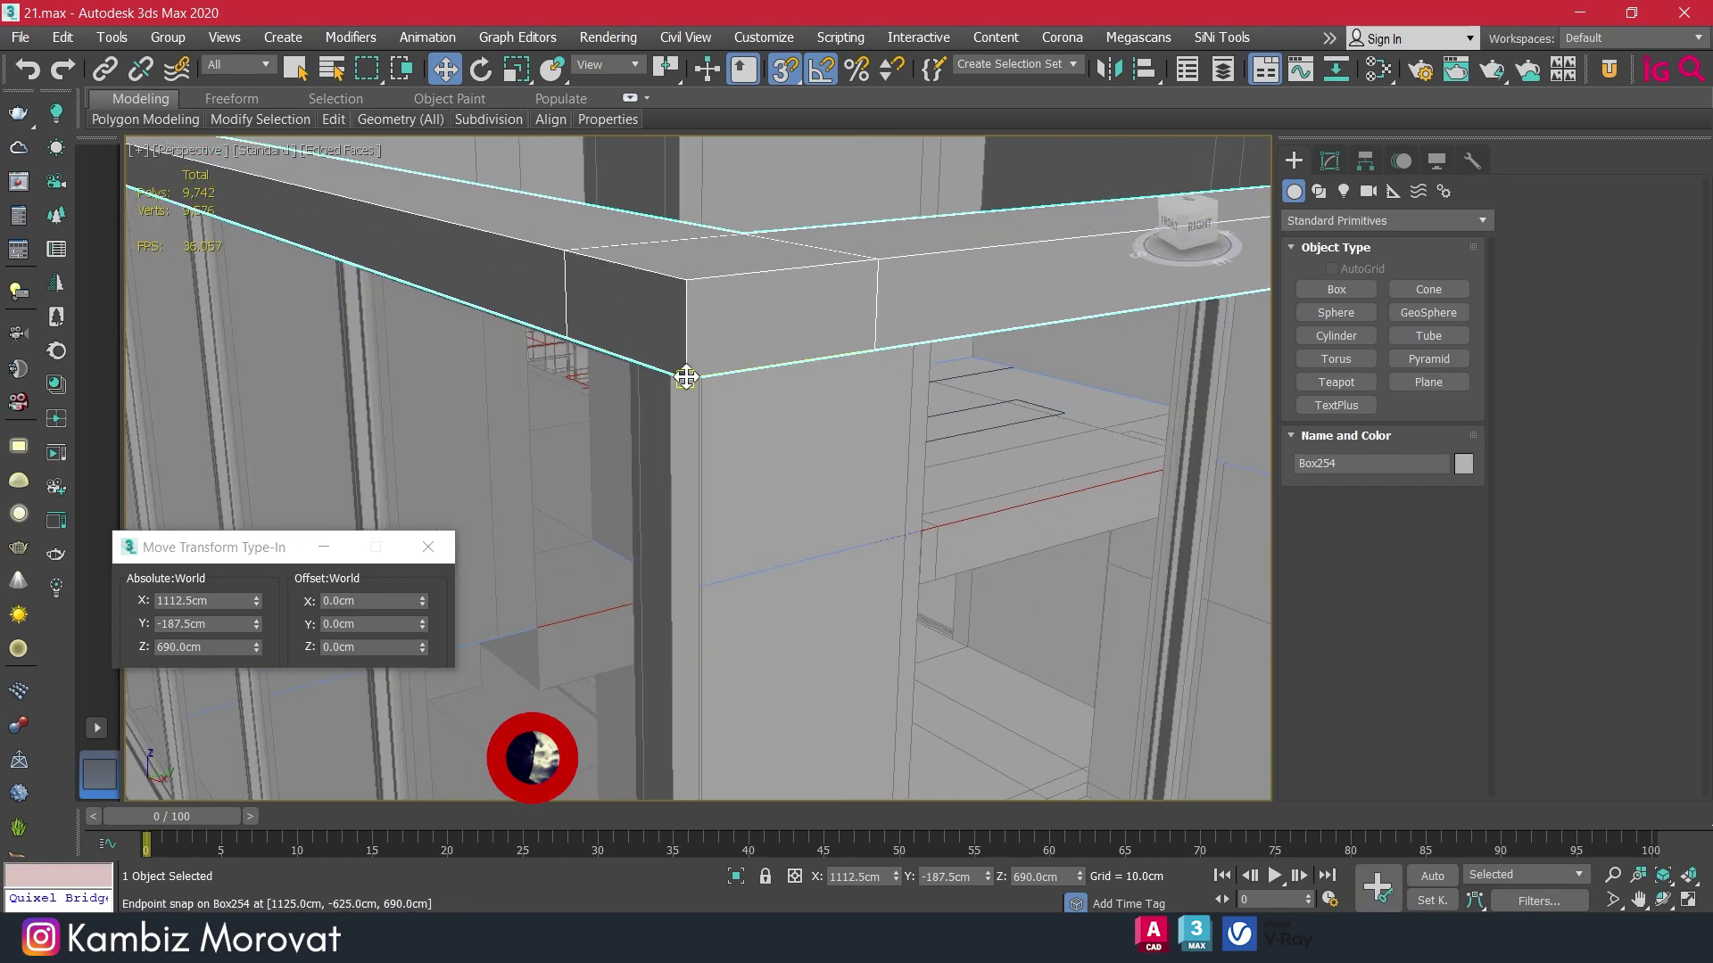
left_click_drag(684, 384, 668, 336)
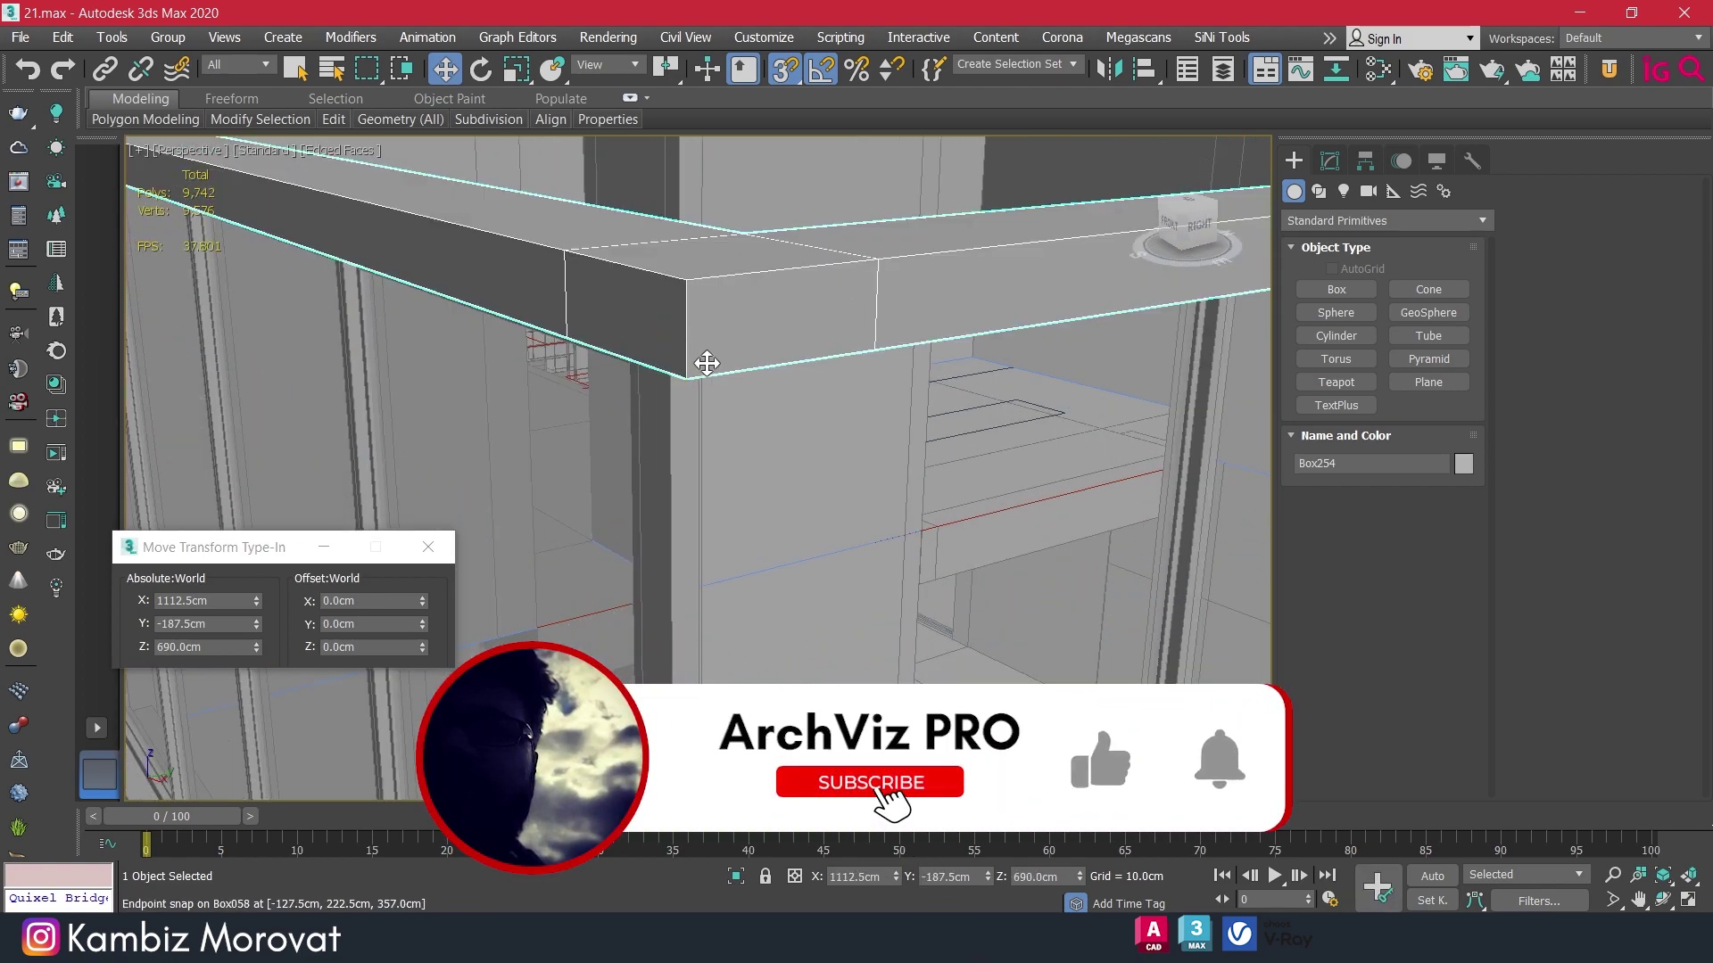
scroll(706, 363, "down", 10)
scroll(877, 469, "down", 2)
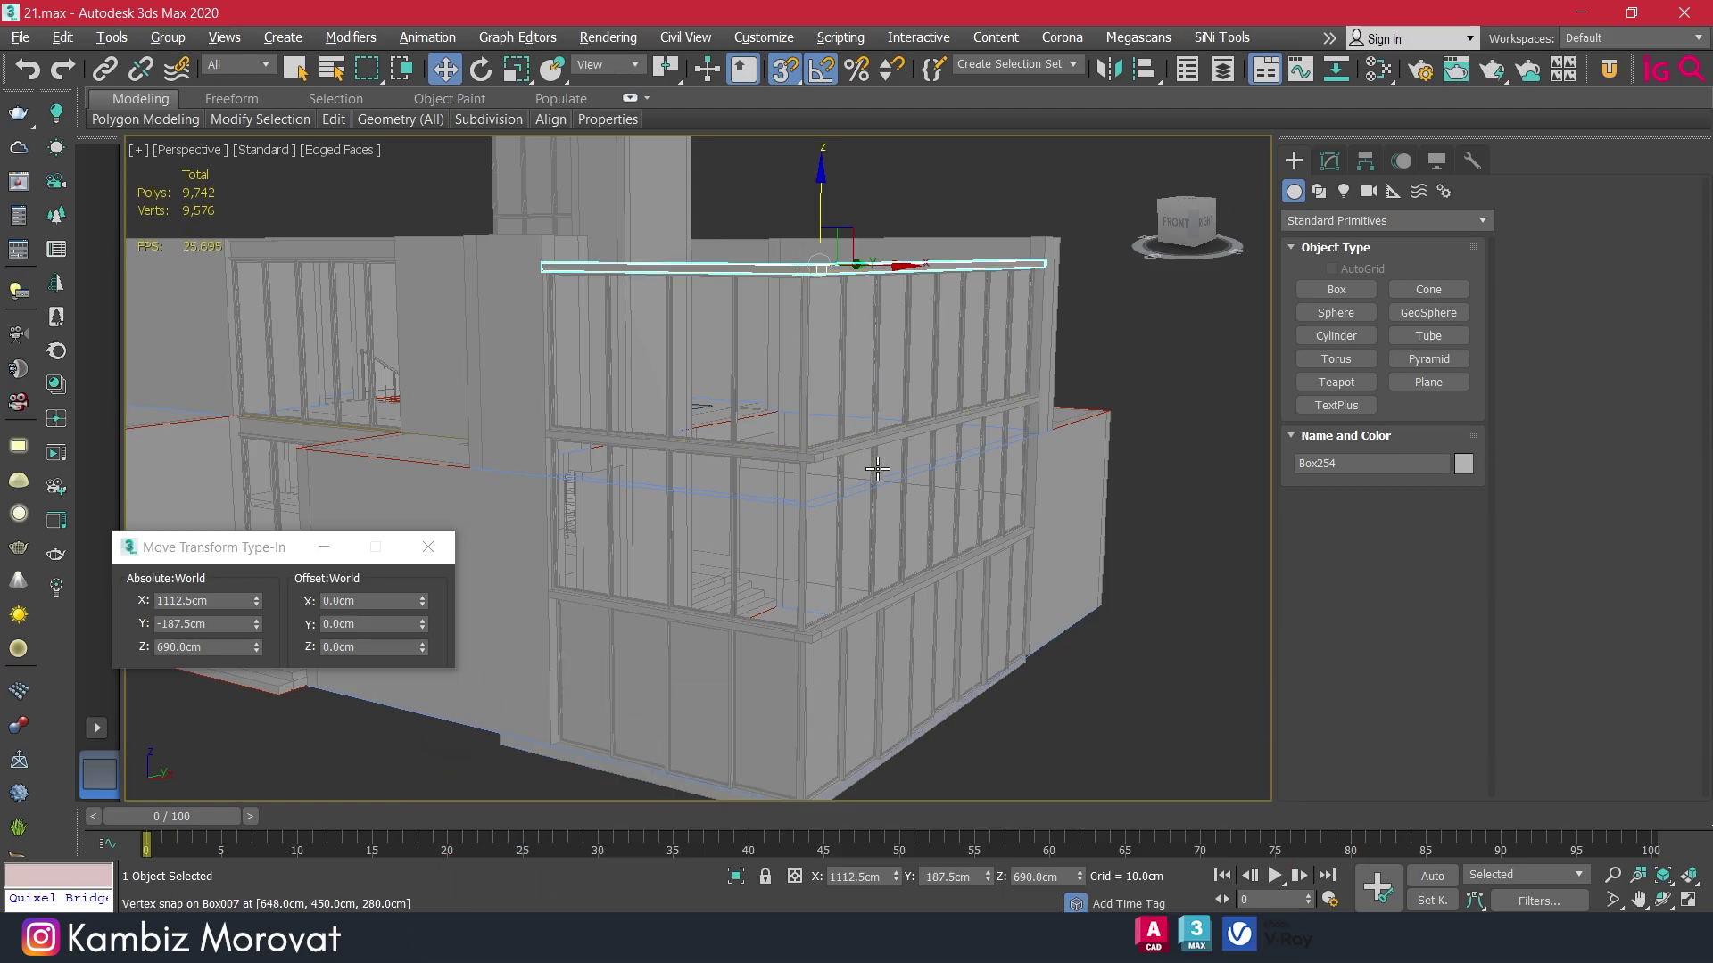
middle_click_drag(877, 469, 877, 432, "alt")
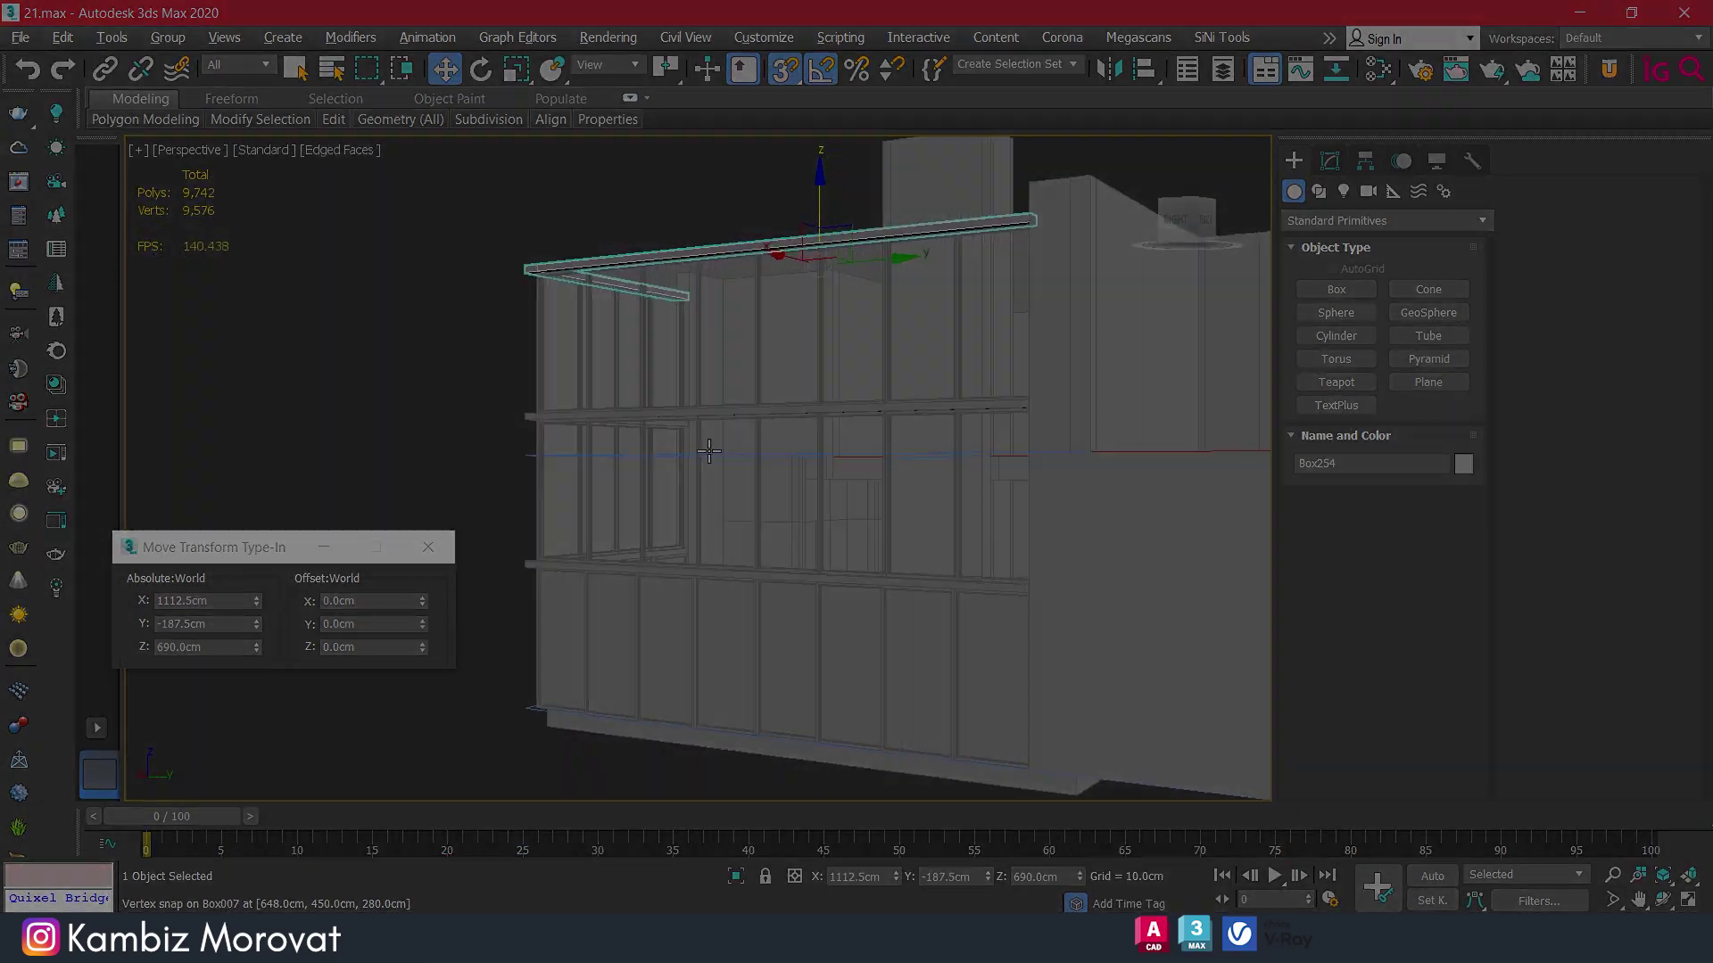